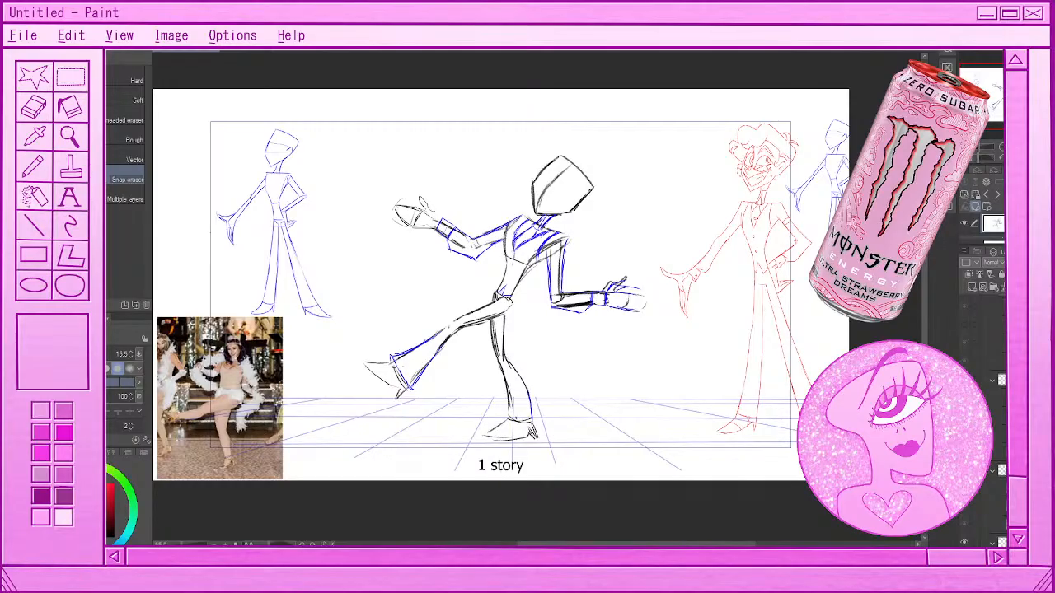
# Enlarge the timeline area beneath the canvas so its frames and layer tracks show
pyautogui.moveTo(451, 550); pyautogui.dragTo(452, 467)
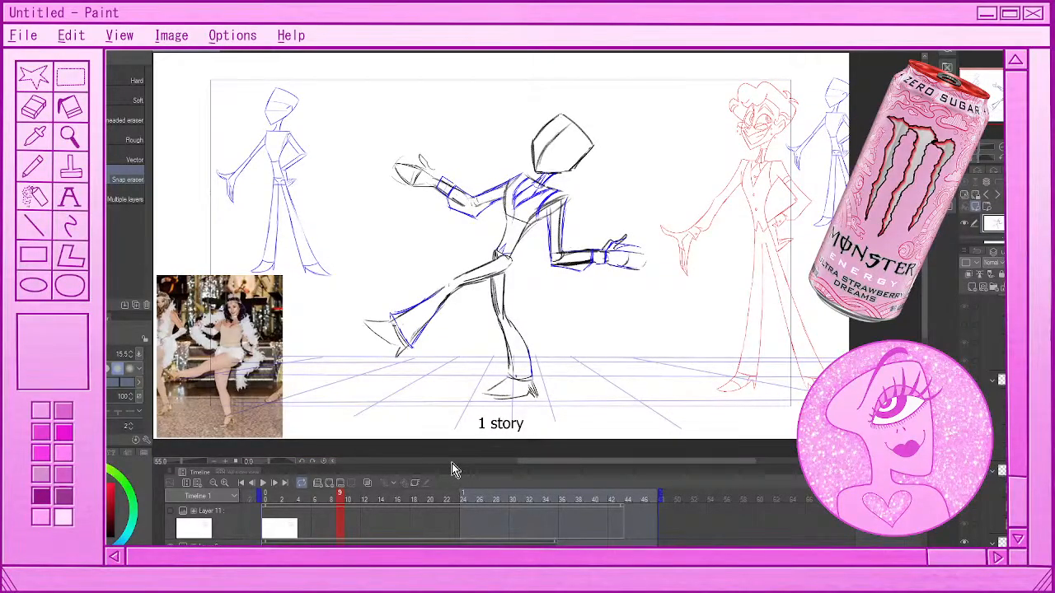
pyautogui.scroll(-3, 546, 324)
pyautogui.scroll(2, 501, 316)
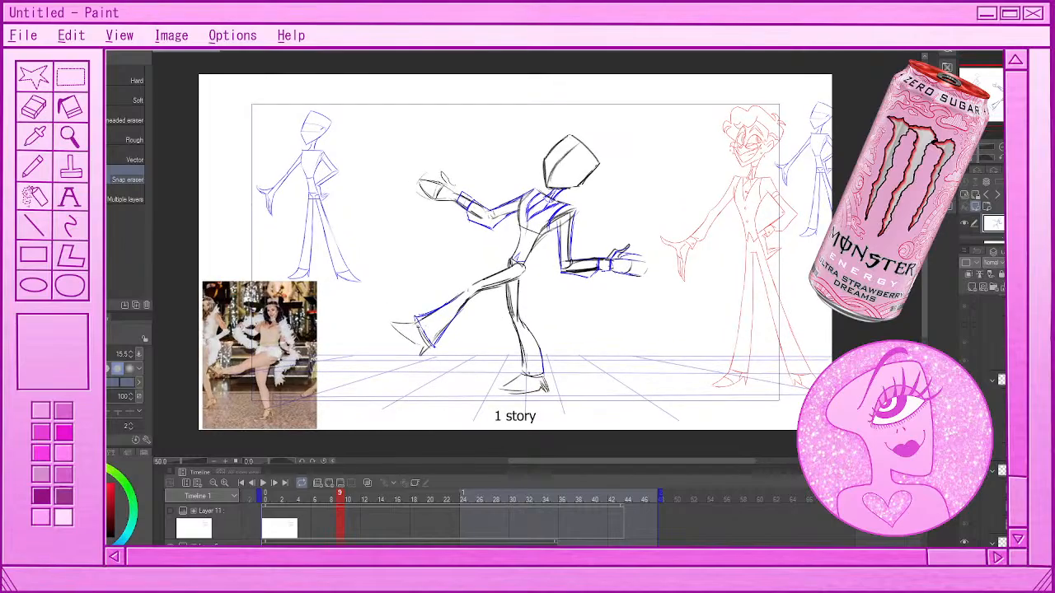
pyautogui.scroll(3, 515, 255)
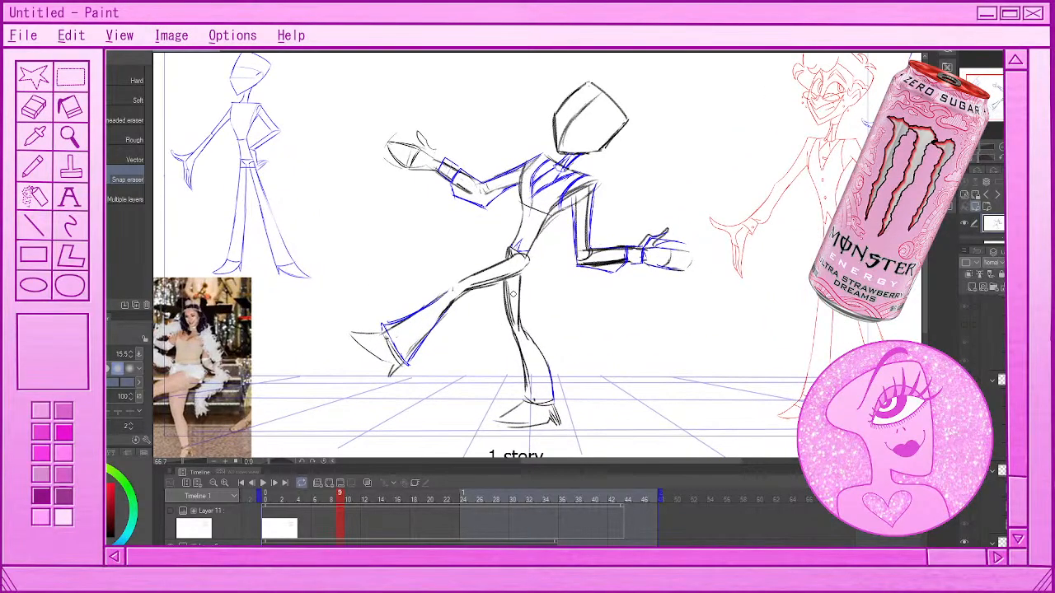
pyautogui.scroll(4, 515, 256)
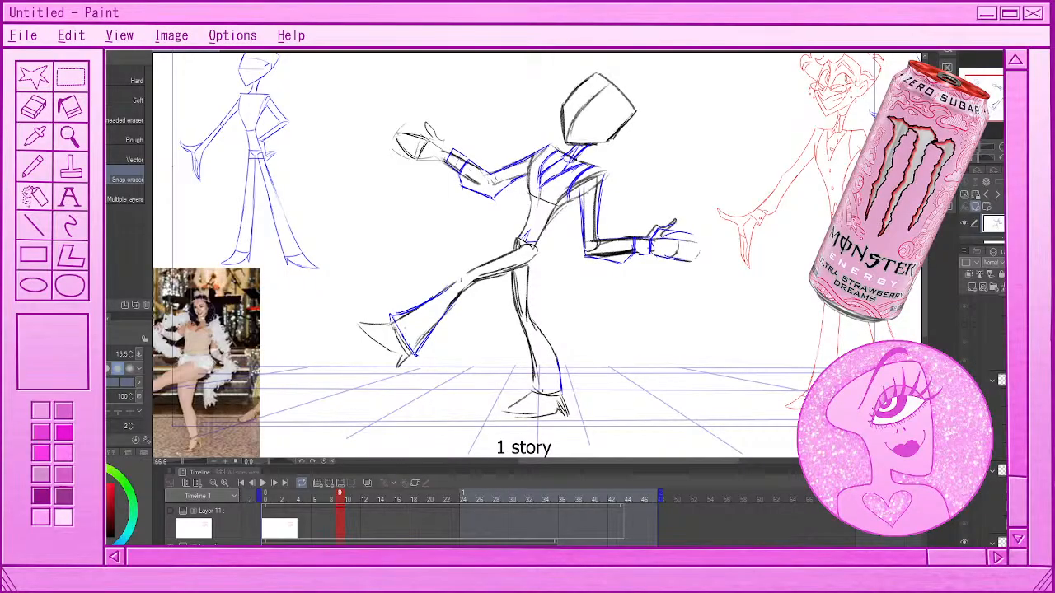
pyautogui.scroll(-1, 403, 400)
# Play the rough dancing-figure animation, stop it, and scrub to frame 23
pyautogui.click(264, 486)
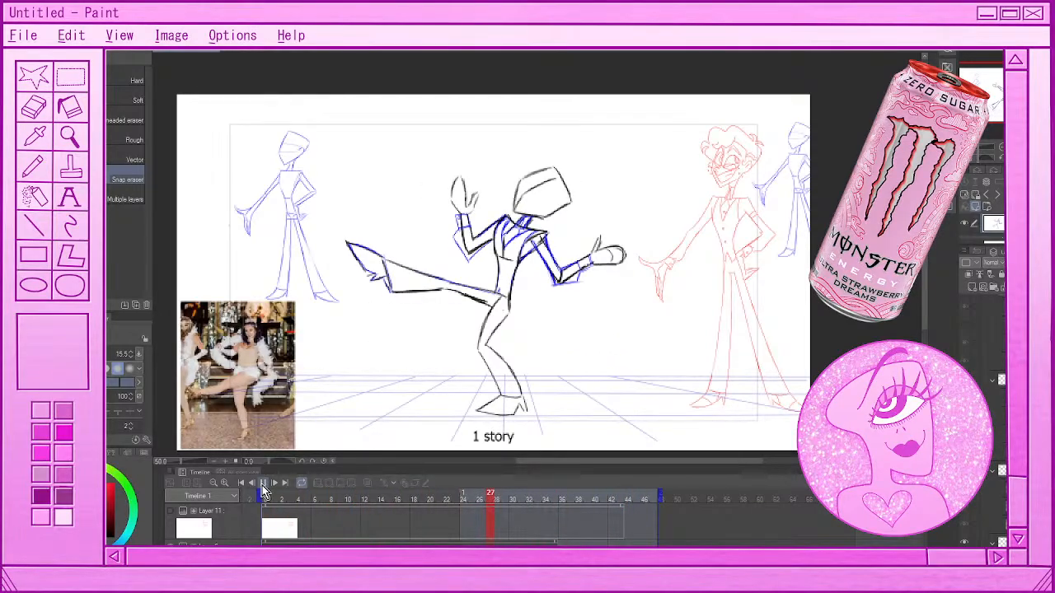
pyautogui.click(262, 485)
pyautogui.moveTo(292, 499)
pyautogui.mouseDown()
pyautogui.moveTo(265, 500)
pyautogui.moveTo(518, 520)
pyautogui.moveTo(268, 512)
pyautogui.moveTo(459, 506)
pyautogui.mouseUp()
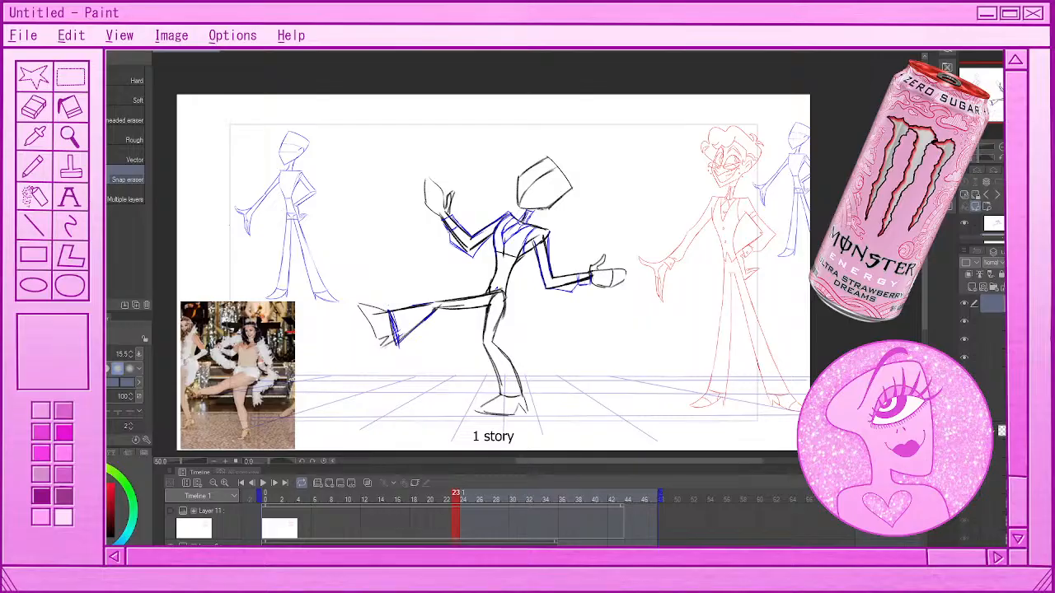
# Try to move the red reference character with the Object tool, and undo the move
pyautogui.scroll(2, 734, 154)
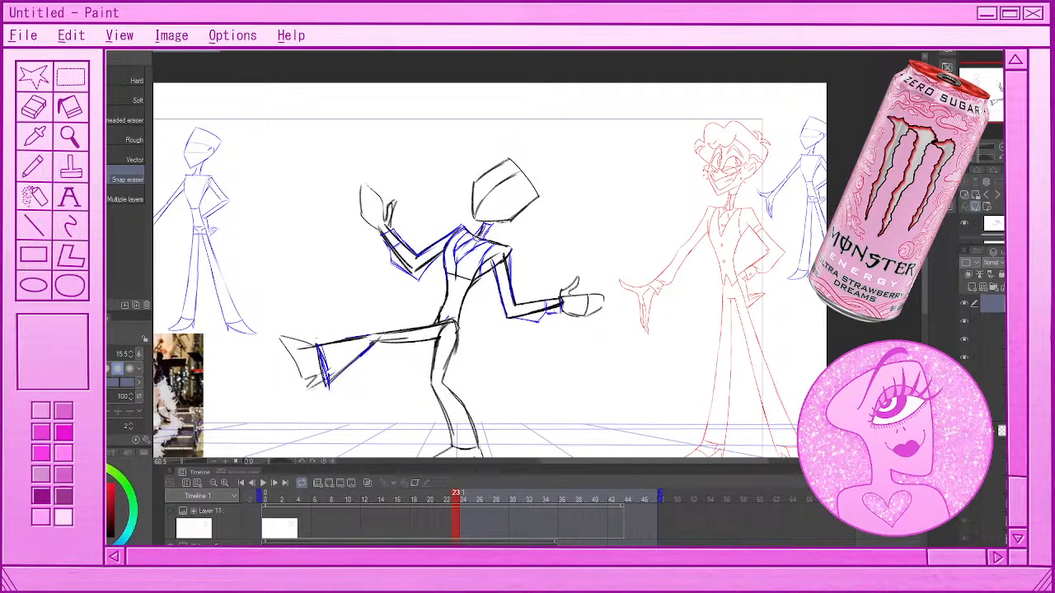
pyautogui.scroll(5, 765, 126)
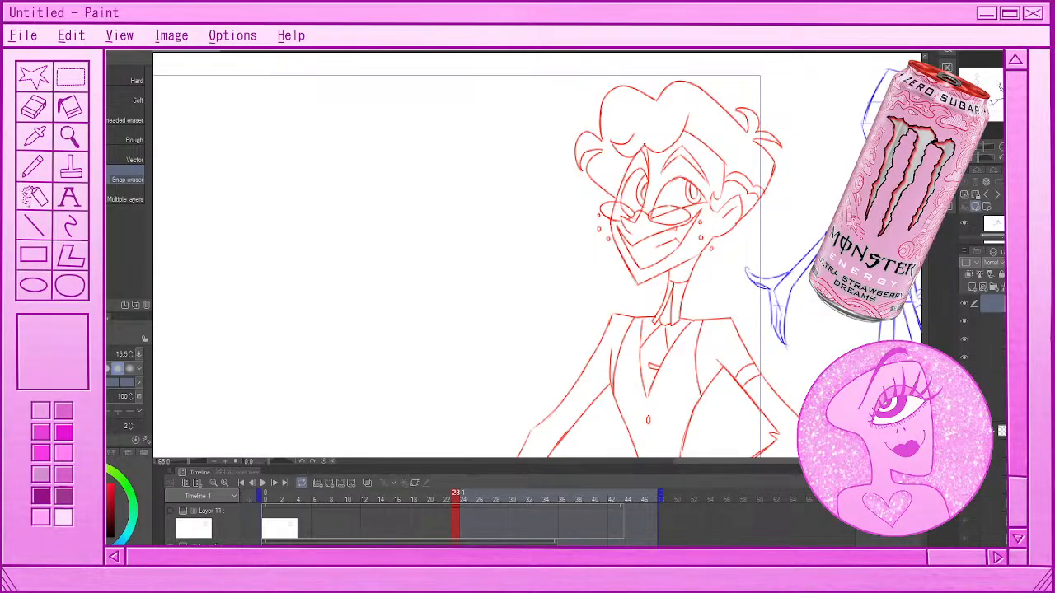
pyautogui.press('p')
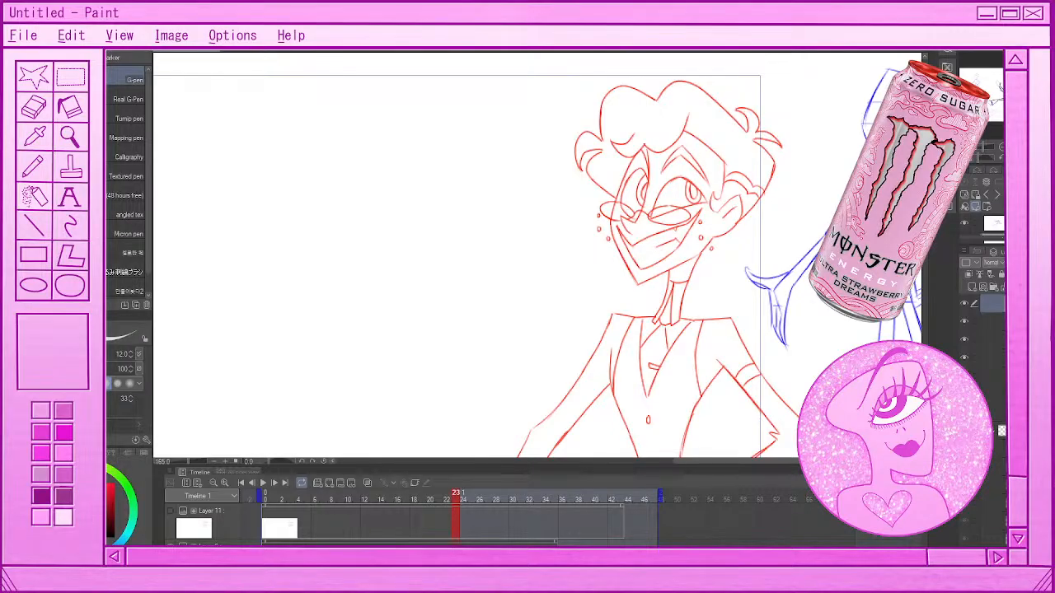
pyautogui.press('o')
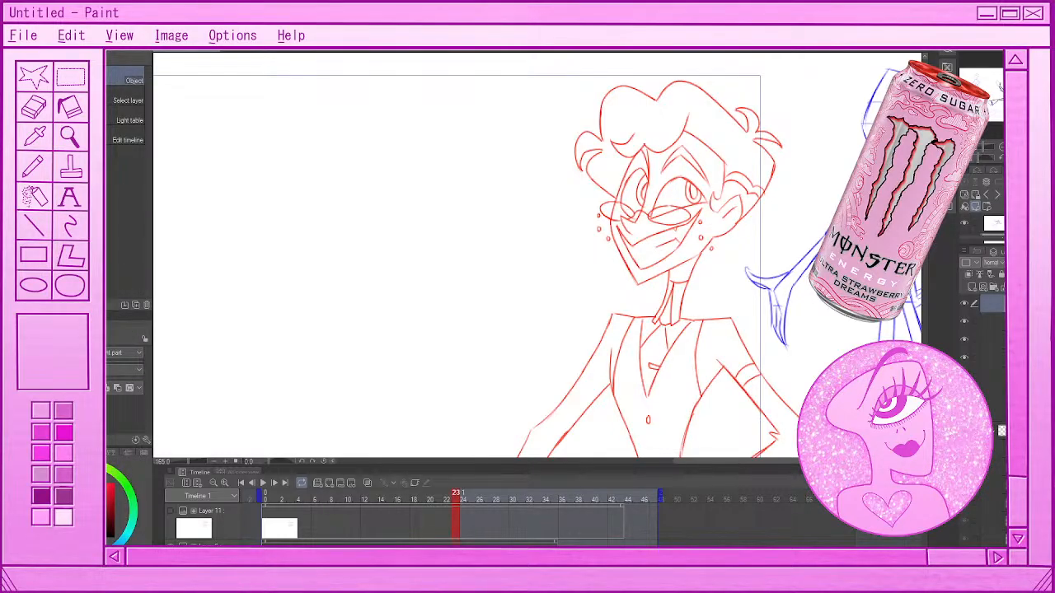
pyautogui.press('x')
pyautogui.moveTo(643, 202); pyautogui.dragTo(696, 239)
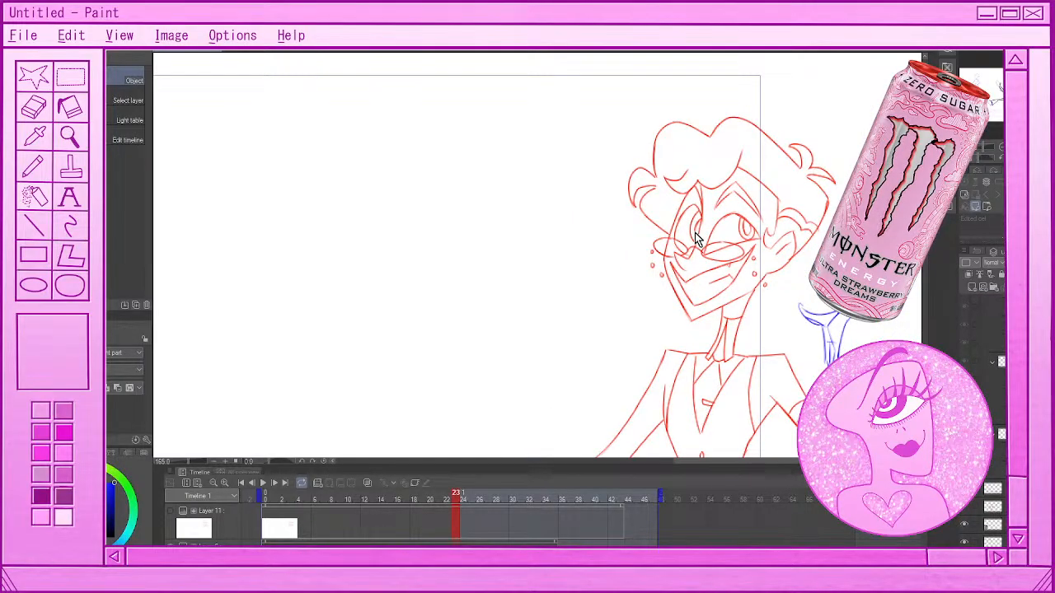
pyautogui.hotkey('ctrl', 'z')
# Mark the red character's face shape with thick blue G-pen strokes, and undo them
pyautogui.press('p')
pyautogui.moveTo(702, 130)
pyautogui.mouseDown()
pyautogui.moveTo(652, 282)
pyautogui.moveTo(628, 155)
pyautogui.moveTo(625, 229)
pyautogui.moveTo(656, 259)
pyautogui.moveTo(699, 236)
pyautogui.moveTo(705, 154)
pyautogui.moveTo(653, 163)
pyautogui.moveTo(643, 176)
pyautogui.moveTo(670, 196)
pyautogui.mouseUp()
pyautogui.hotkey('ctrl', 'z')
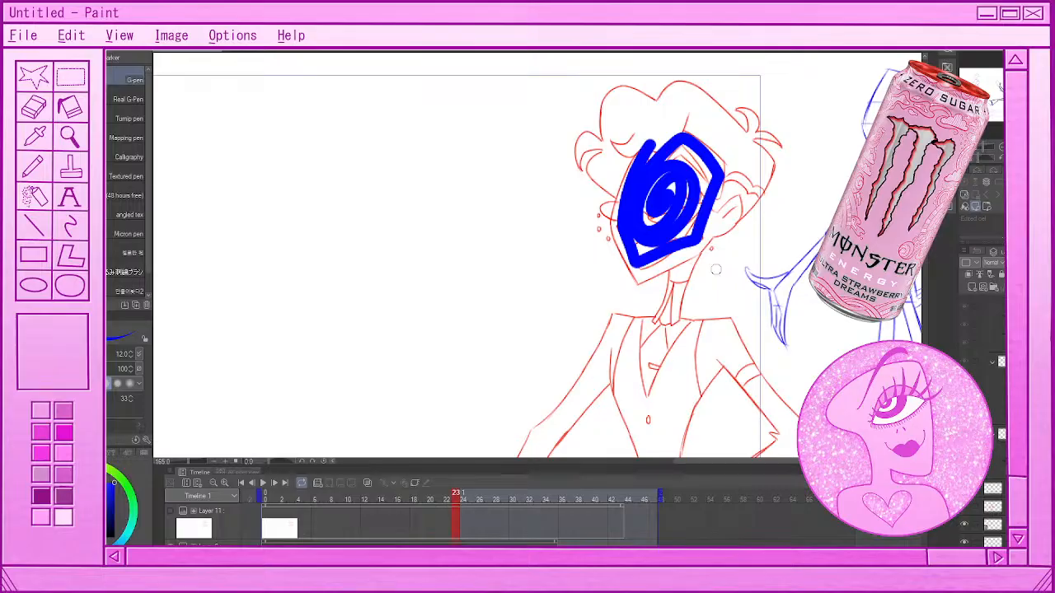
pyautogui.moveTo(706, 237)
pyautogui.mouseDown()
pyautogui.moveTo(629, 281)
pyautogui.moveTo(694, 248)
pyautogui.mouseUp()
pyautogui.hotkey('ctrl', 'z')
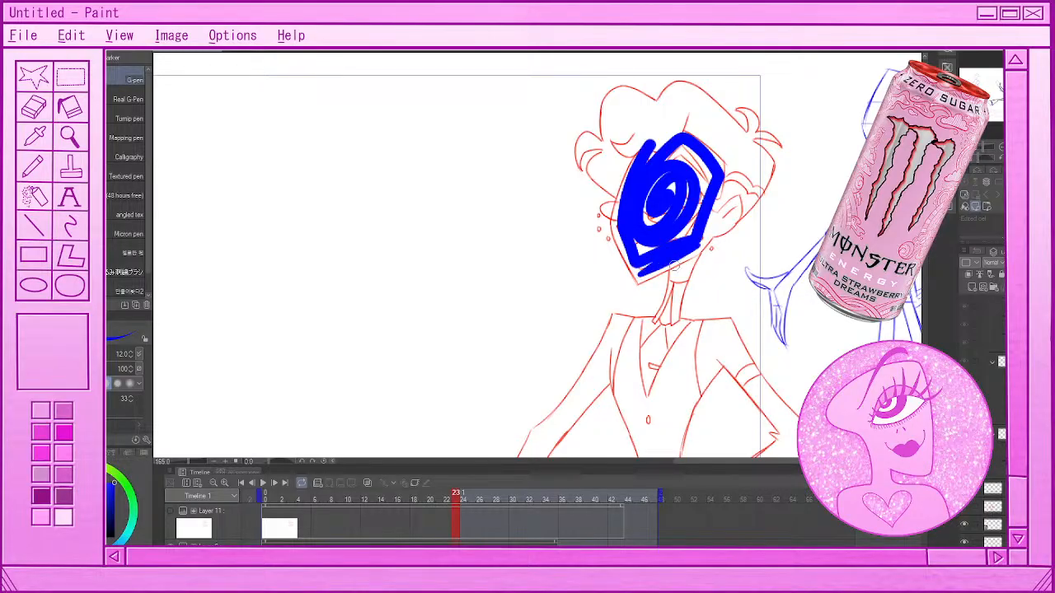
pyautogui.hotkey('ctrl', 'z')
pyautogui.hotkey('ctrl', 'z')
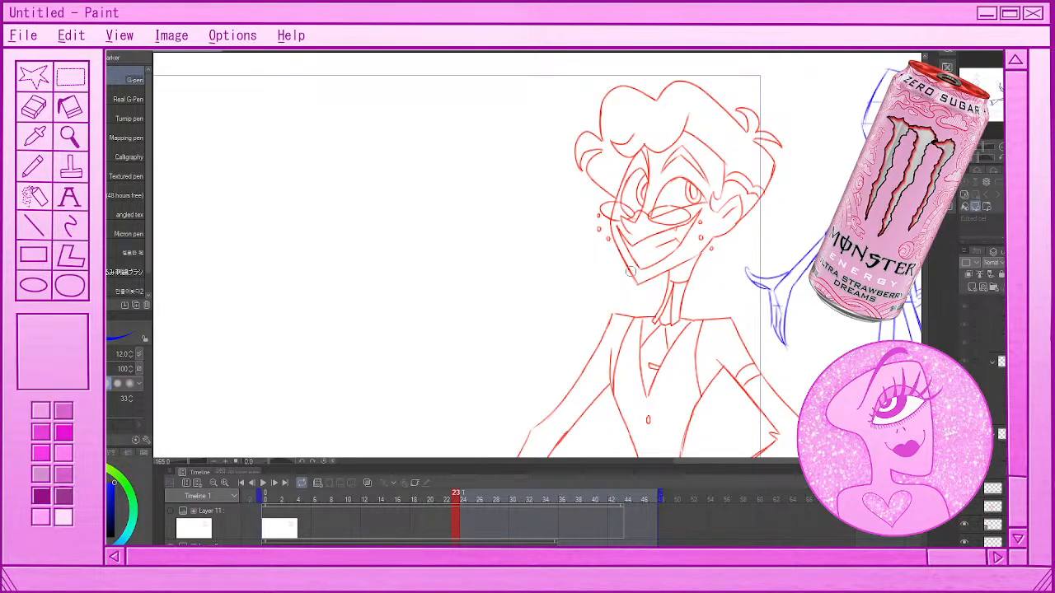
# Draw a thick blue stroke over the dots beside each side of the red character's face
pyautogui.moveTo(598, 216); pyautogui.dragTo(608, 244)
pyautogui.moveTo(698, 216)
pyautogui.mouseDown()
pyautogui.moveTo(709, 251)
pyautogui.moveTo(726, 253)
pyautogui.mouseUp()
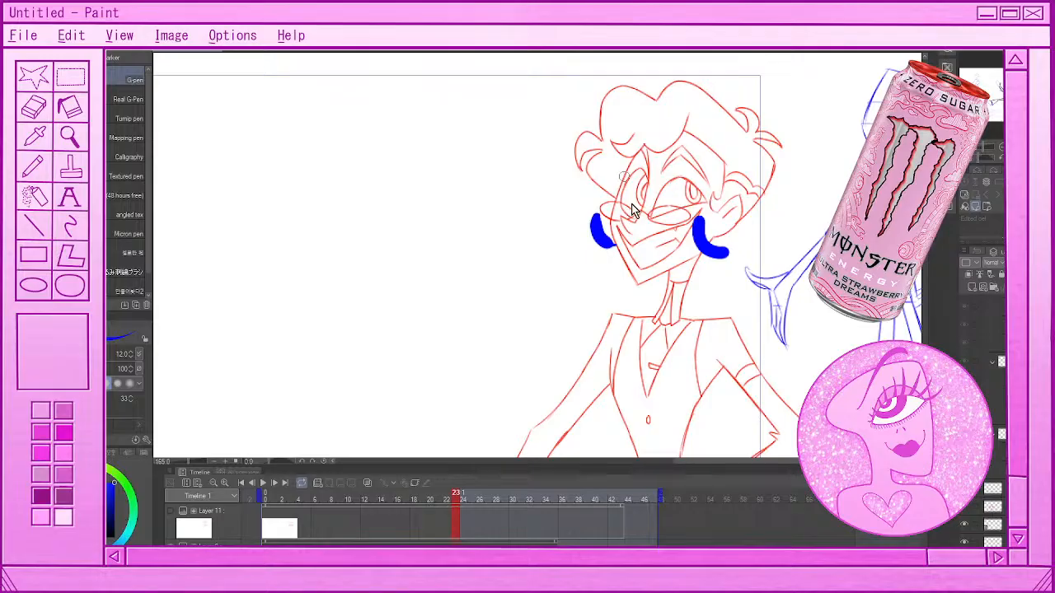
pyautogui.hotkey('ctrl', 'z')
pyautogui.hotkey('ctrl', 'z')
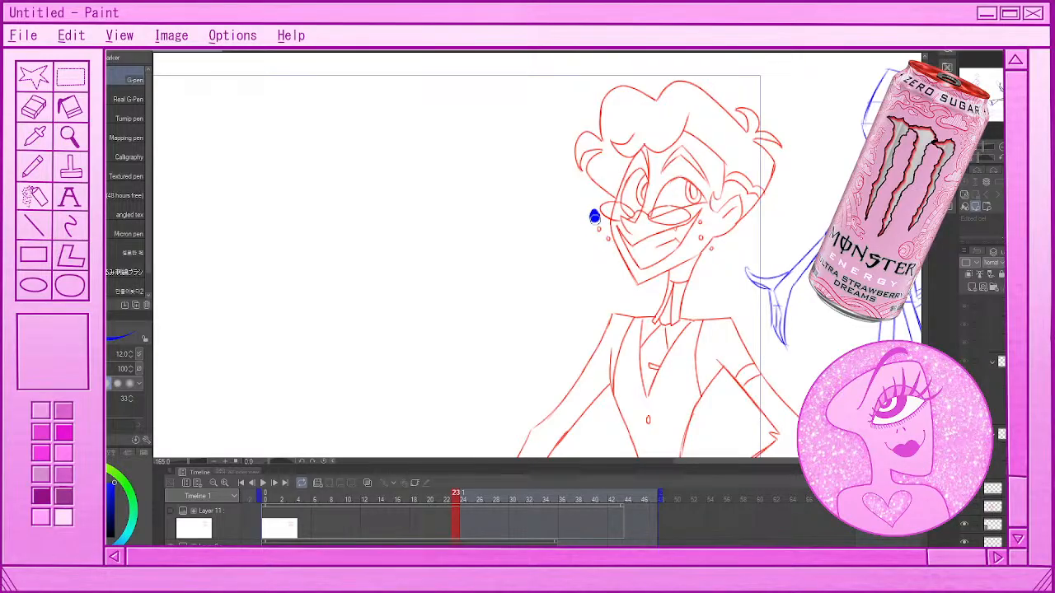
pyautogui.hotkey('ctrl', 'y')
pyautogui.hotkey('ctrl', 'y')
# Trace the curly hair outline of the red character in thick blue, and undo all the blue marks
pyautogui.moveTo(654, 102)
pyautogui.mouseDown()
pyautogui.moveTo(594, 108)
pyautogui.moveTo(597, 141)
pyautogui.moveTo(571, 165)
pyautogui.moveTo(577, 174)
pyautogui.moveTo(596, 155)
pyautogui.moveTo(592, 182)
pyautogui.moveTo(628, 194)
pyautogui.mouseUp()
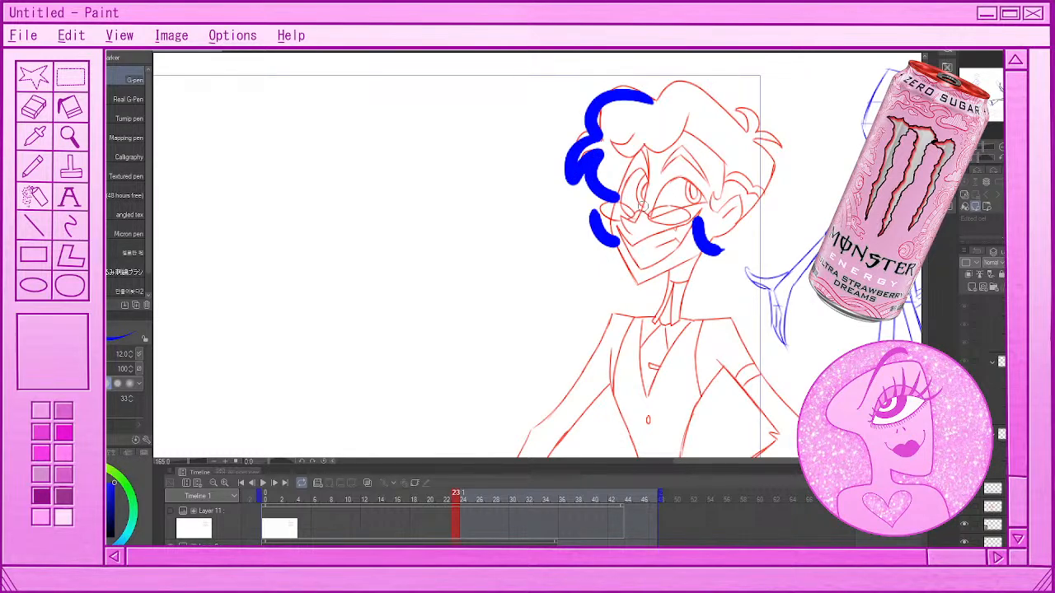
pyautogui.hotkey('ctrl', 'z')
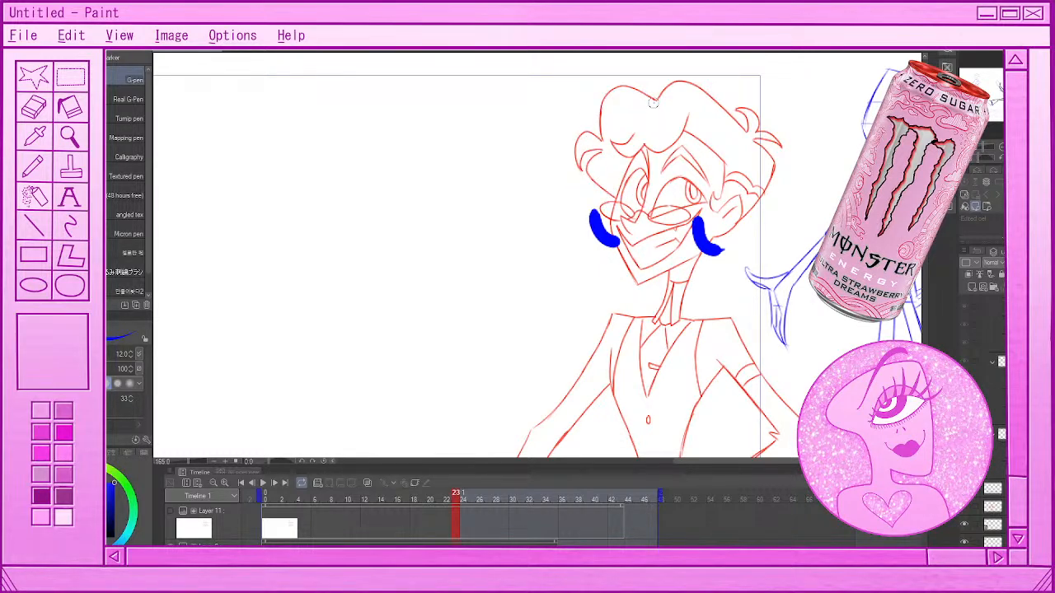
pyautogui.moveTo(653, 99)
pyautogui.mouseDown()
pyautogui.moveTo(619, 91)
pyautogui.moveTo(592, 131)
pyautogui.moveTo(606, 198)
pyautogui.mouseUp()
pyautogui.hotkey('ctrl', 'z')
pyautogui.hotkey('ctrl', 'z')
pyautogui.hotkey('ctrl', 'z')
pyautogui.hotkey('ctrl', 'z')
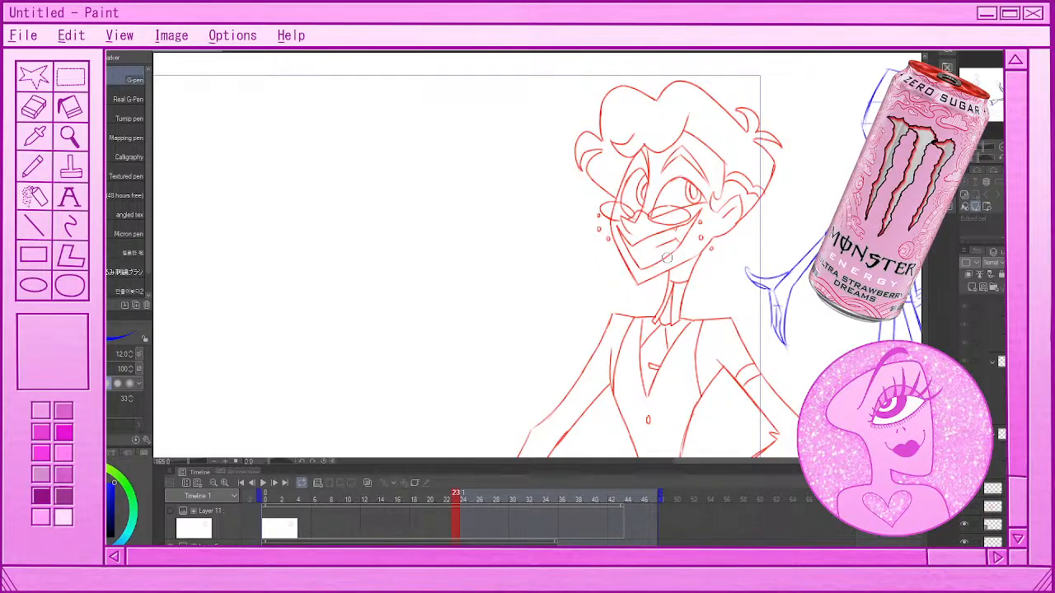
# Play the whole rough kick animation once more with the entire canvas in view, and stop it
pyautogui.scroll(-4, 692, 230)
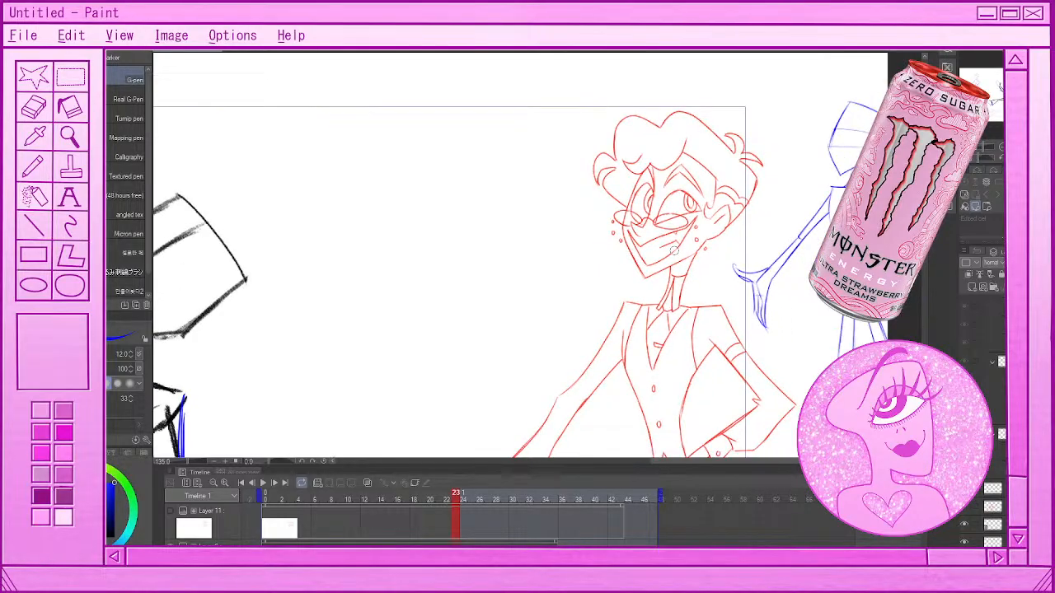
pyautogui.scroll(-3, 698, 248)
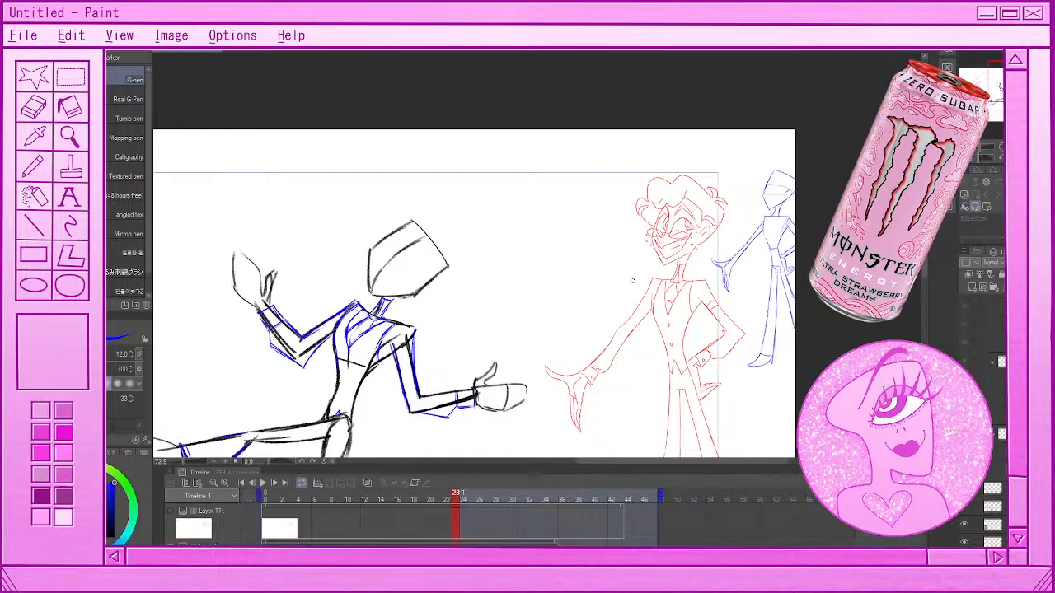
pyautogui.scroll(-2, 633, 281)
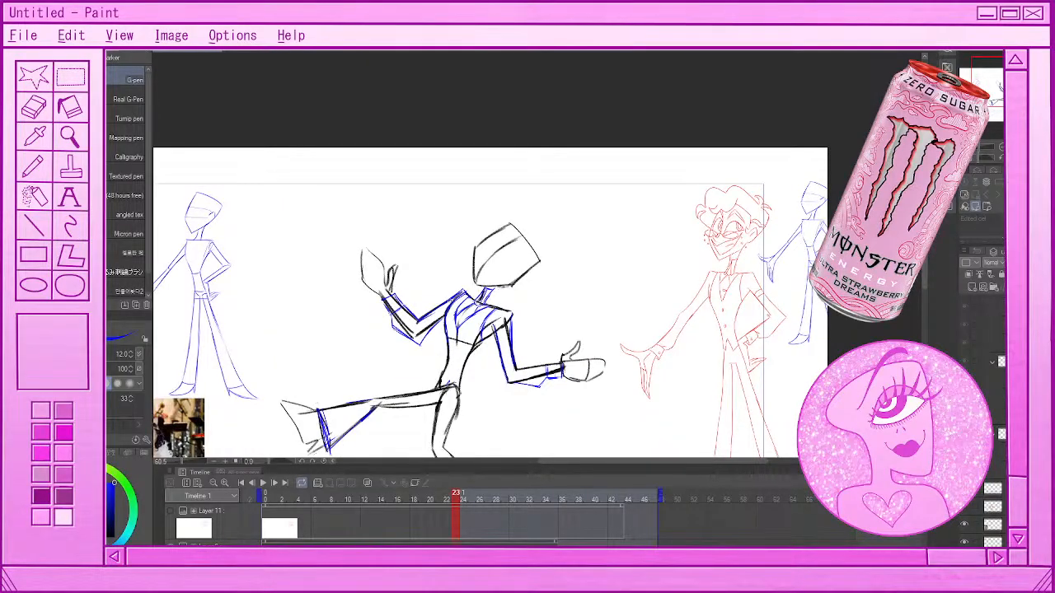
pyautogui.scroll(2, 440, 300)
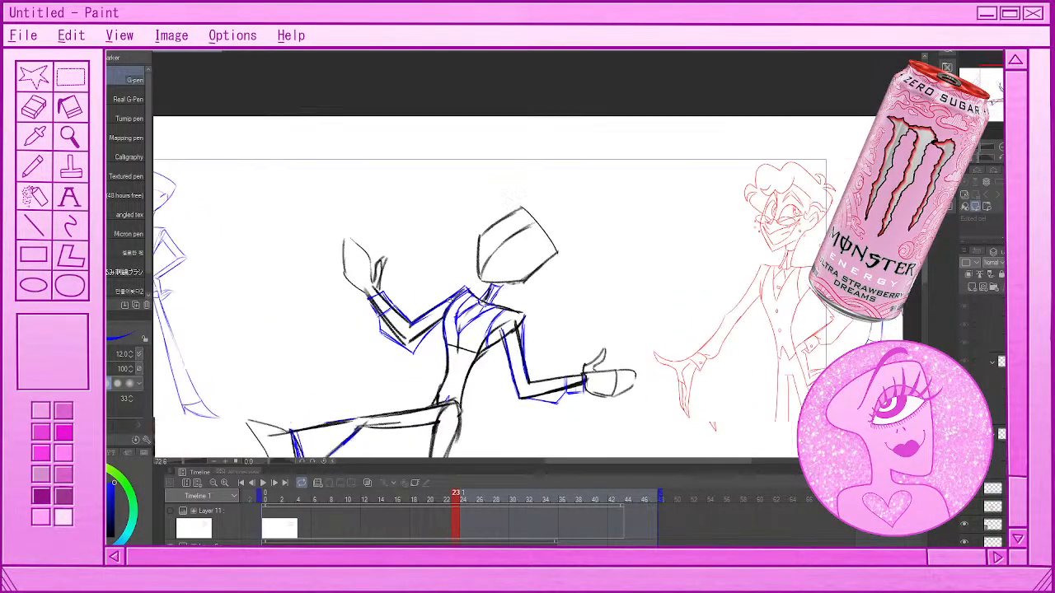
pyautogui.scroll(-3, 440, 300)
pyautogui.scroll(1, 442, 340)
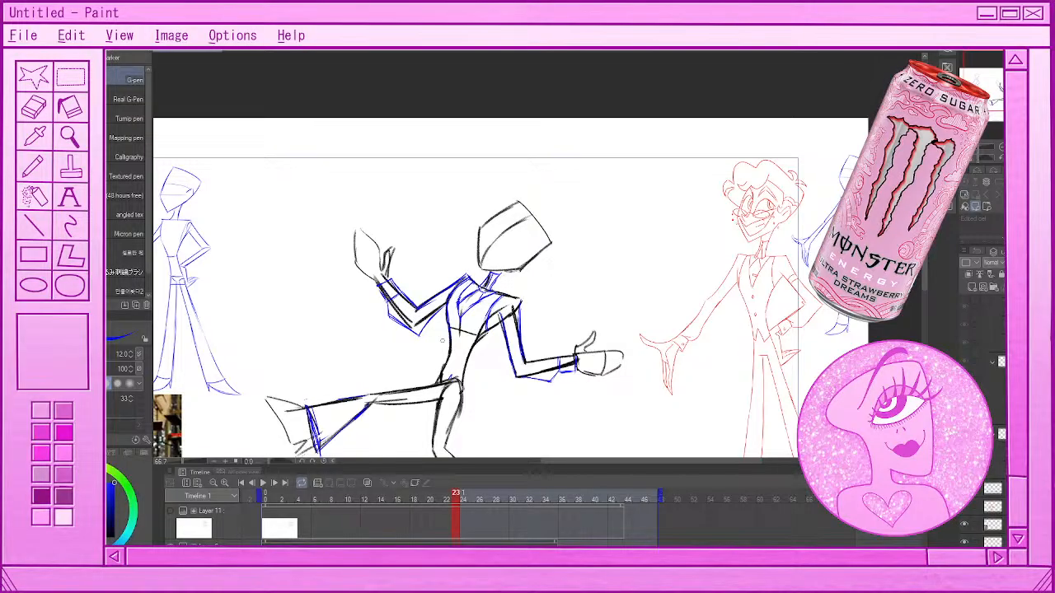
pyautogui.scroll(-4, 442, 340)
pyautogui.scroll(2, 450, 369)
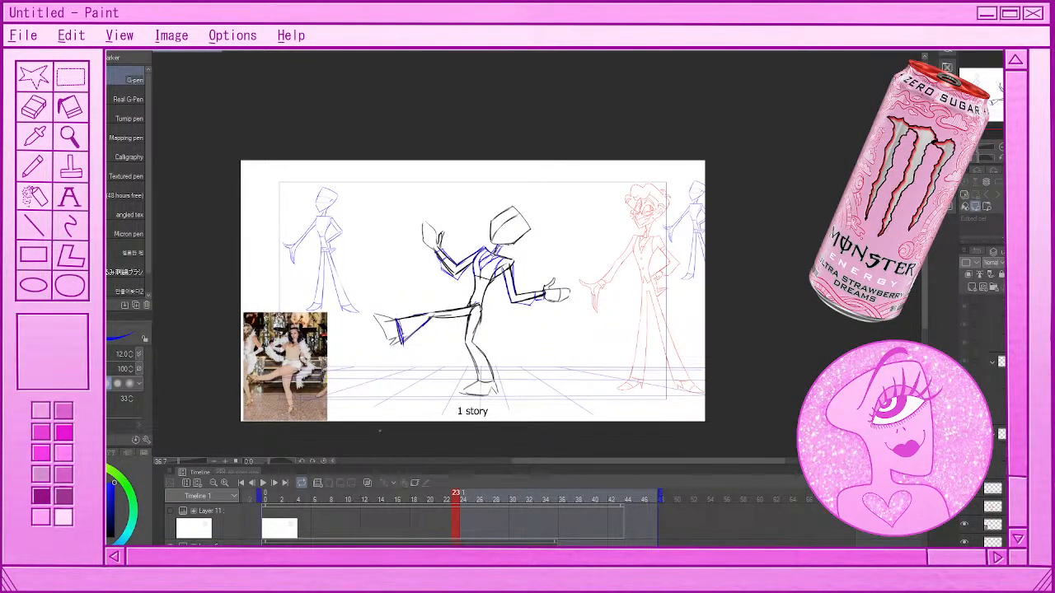
pyautogui.click(262, 484)
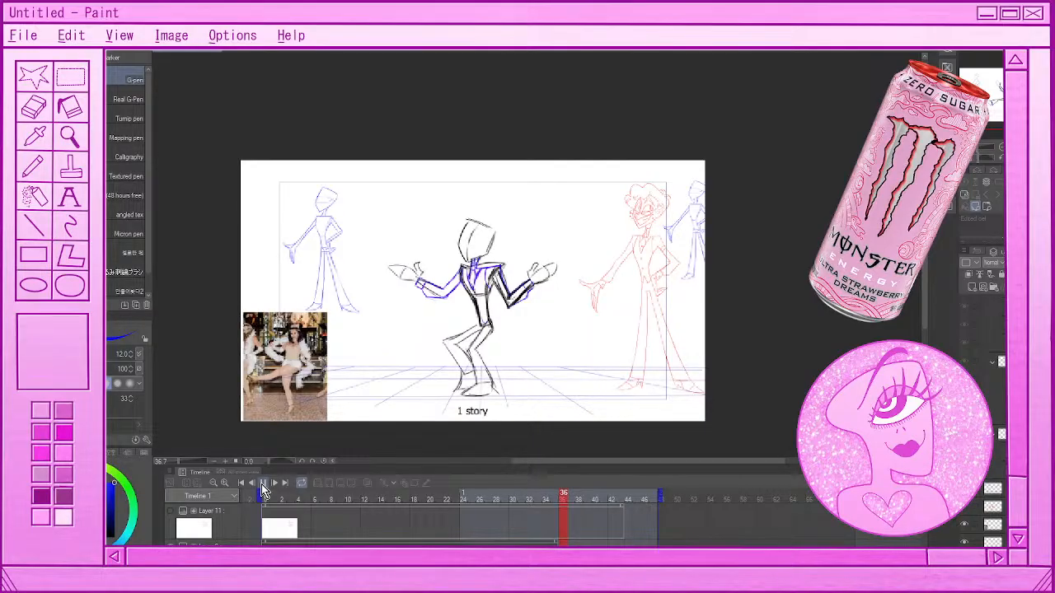
pyautogui.click(262, 485)
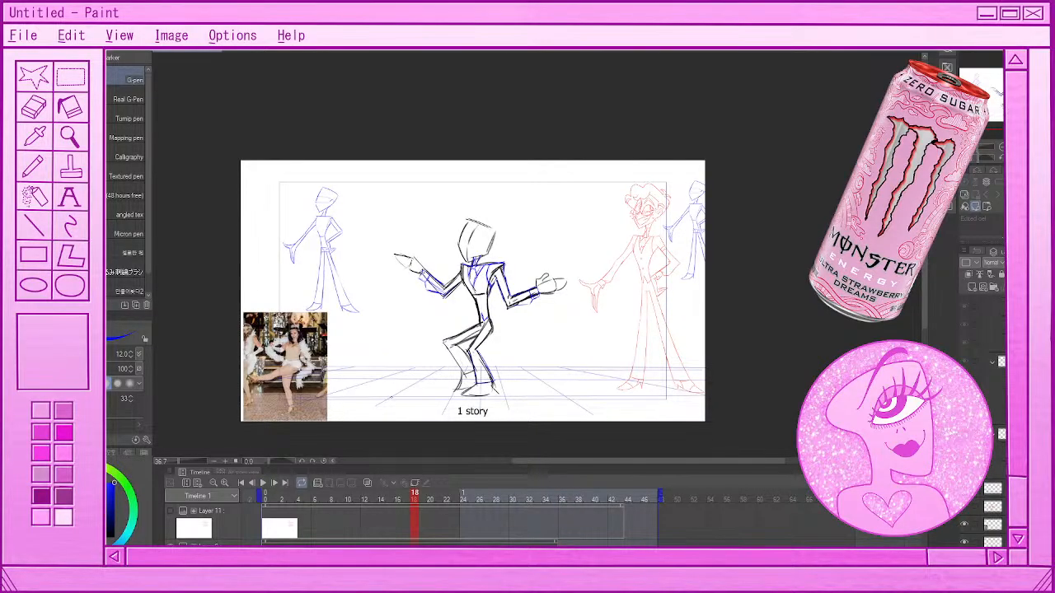
# Select the dancing figure's animation folder at the start of the timeline and add a new blank animation cel
pyautogui.click(275, 528)
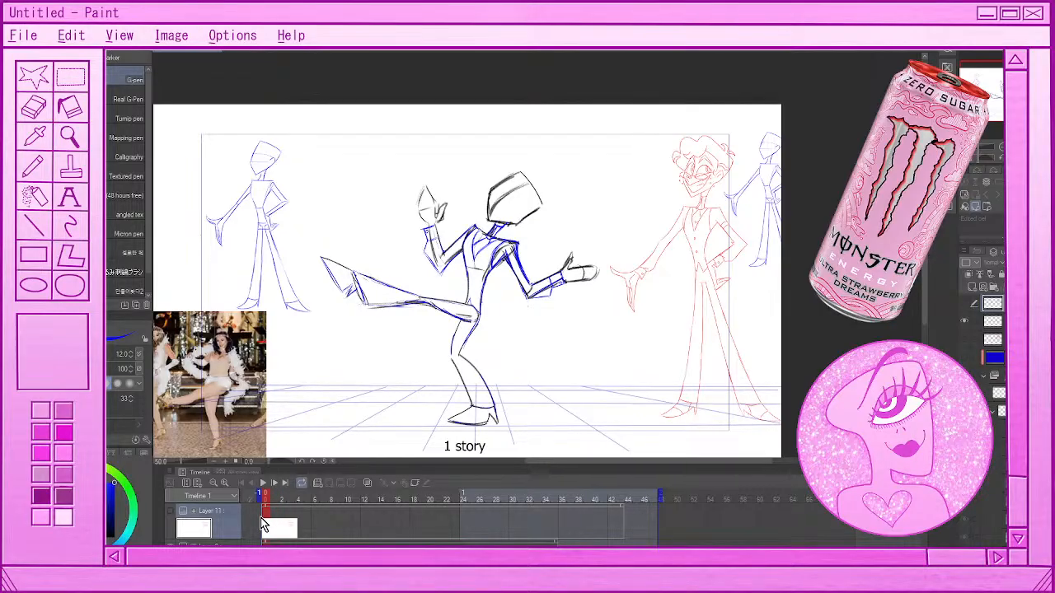
pyautogui.scroll(-2, 271, 518)
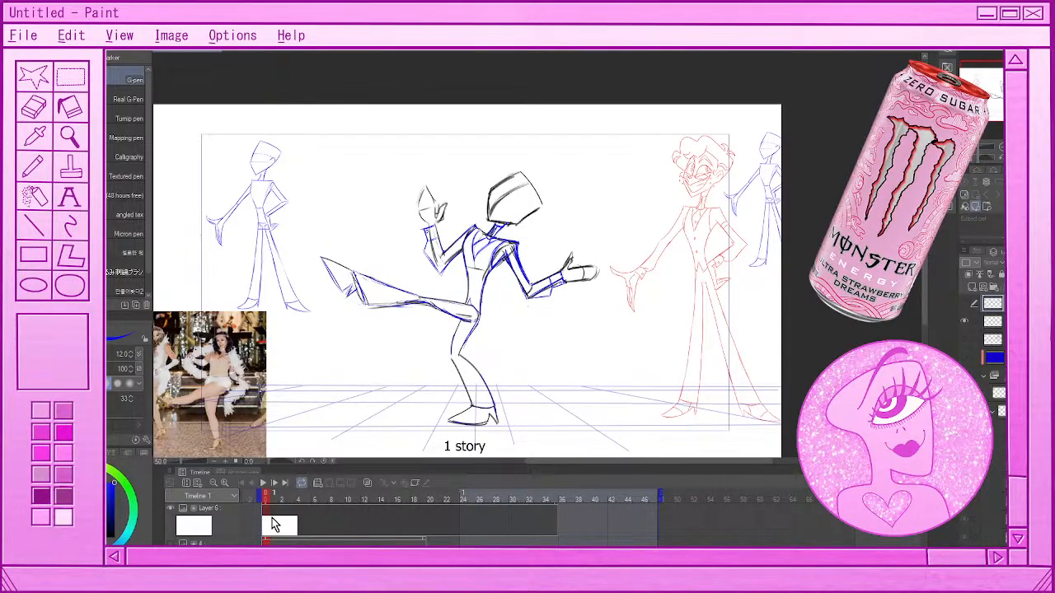
pyautogui.scroll(-1, 271, 526)
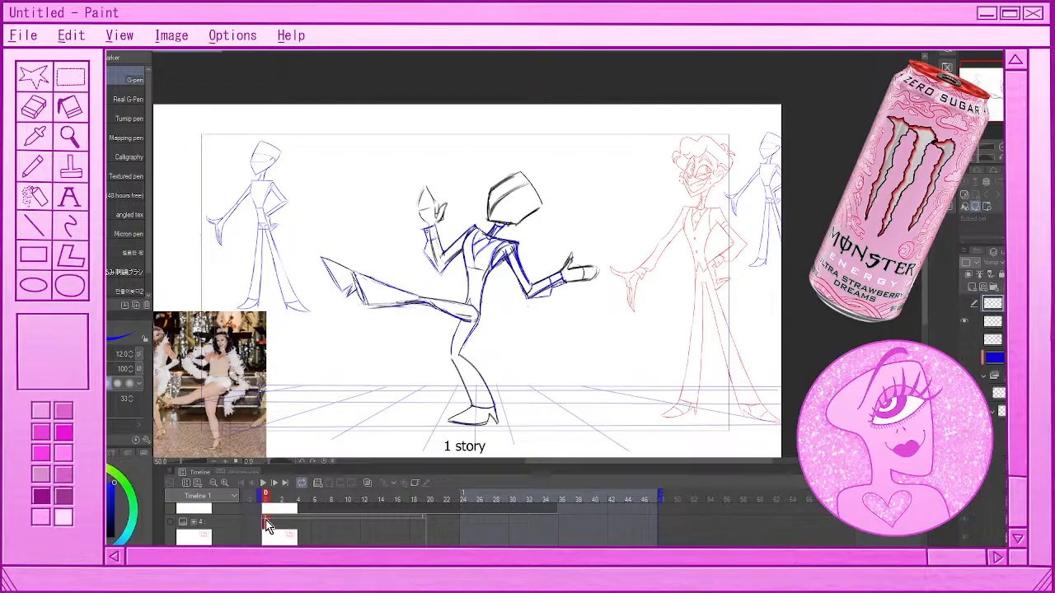
pyautogui.click(268, 526)
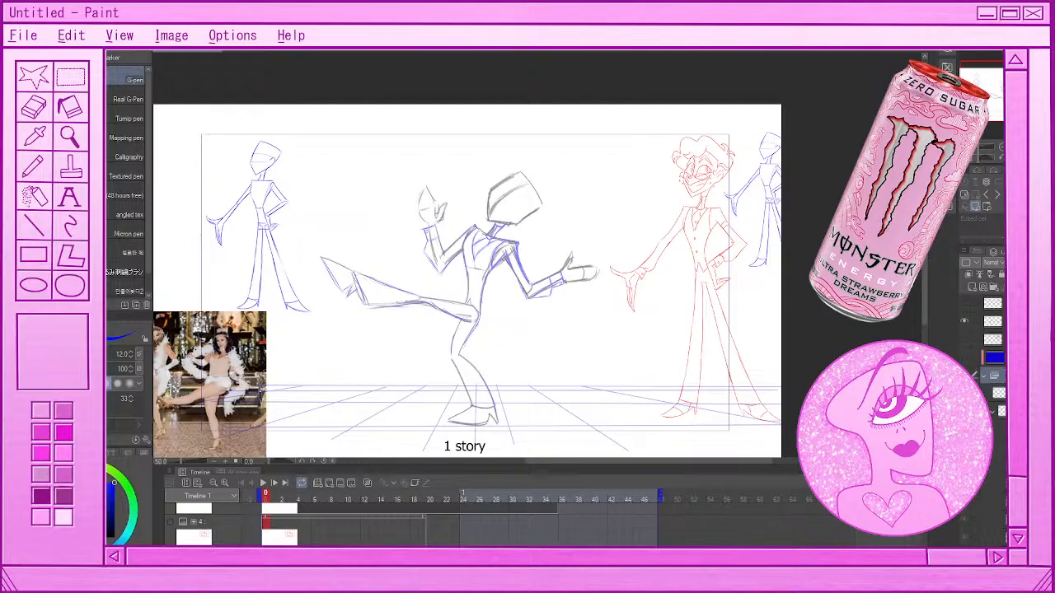
pyautogui.scroll(2, 275, 530)
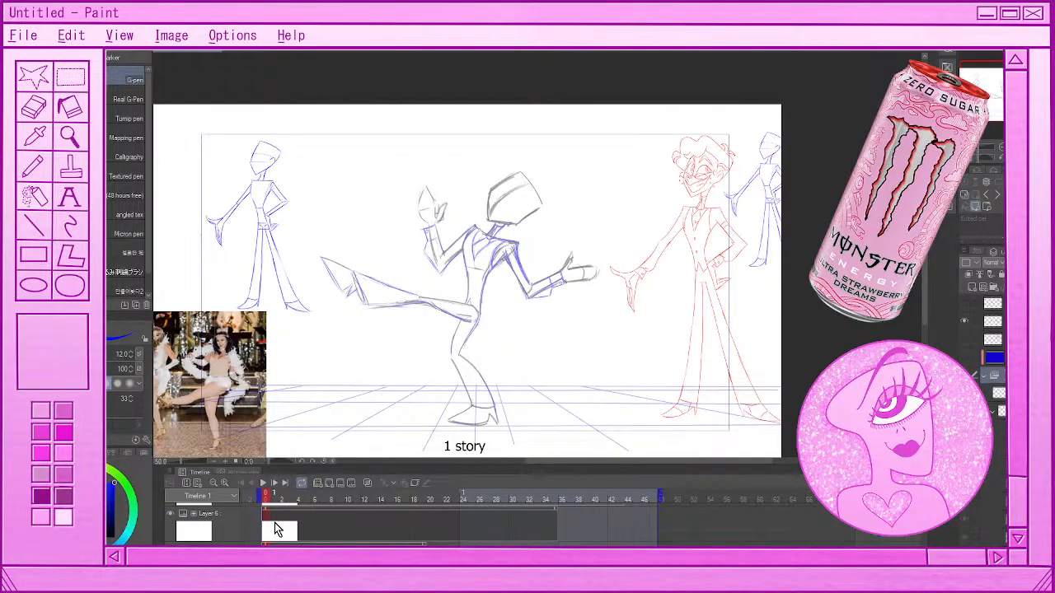
pyautogui.scroll(3, 275, 530)
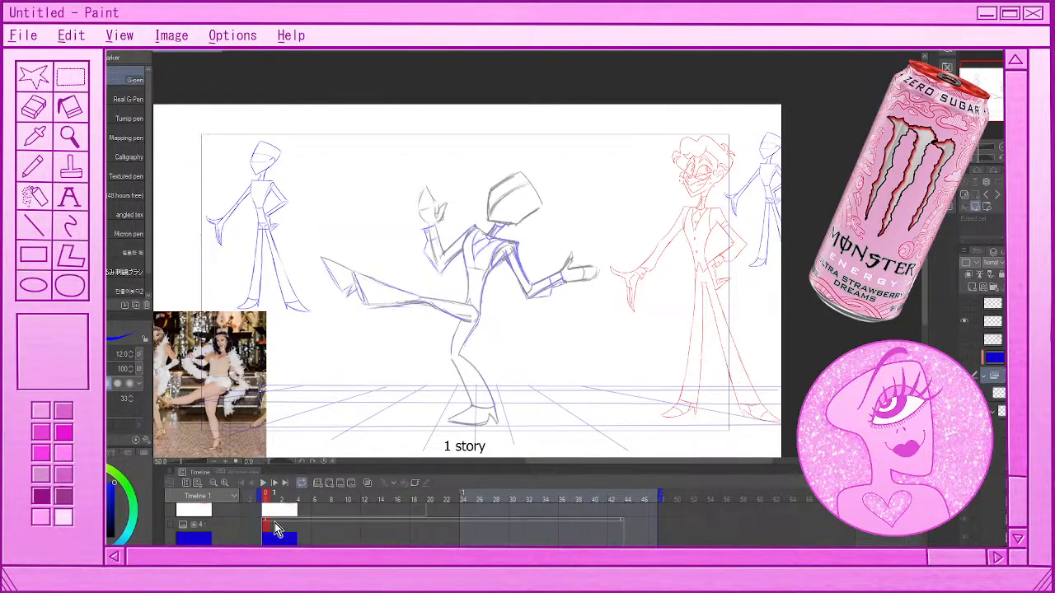
pyautogui.scroll(2, 275, 529)
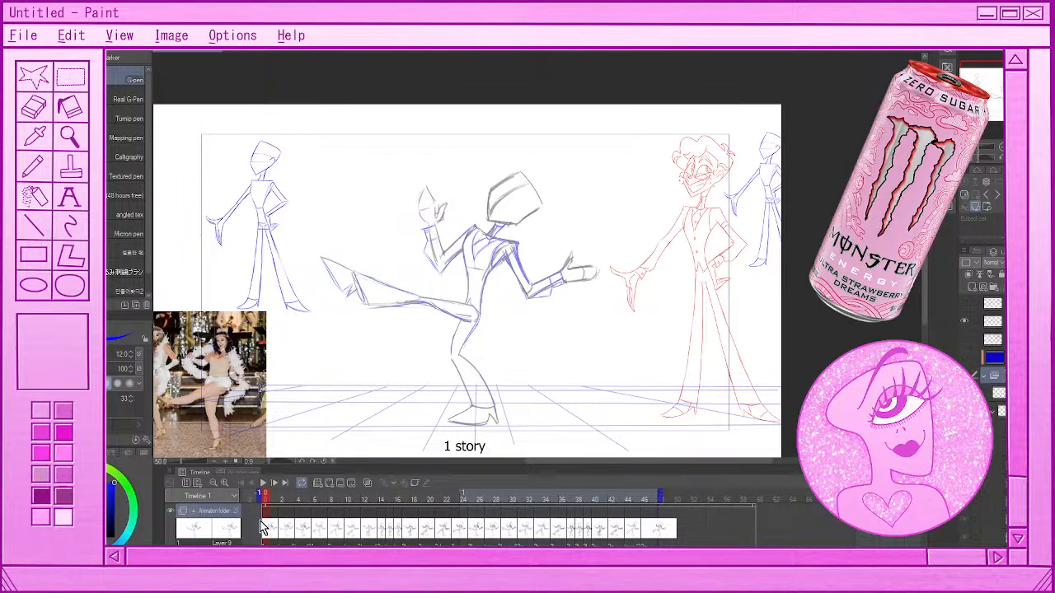
pyautogui.click(329, 485)
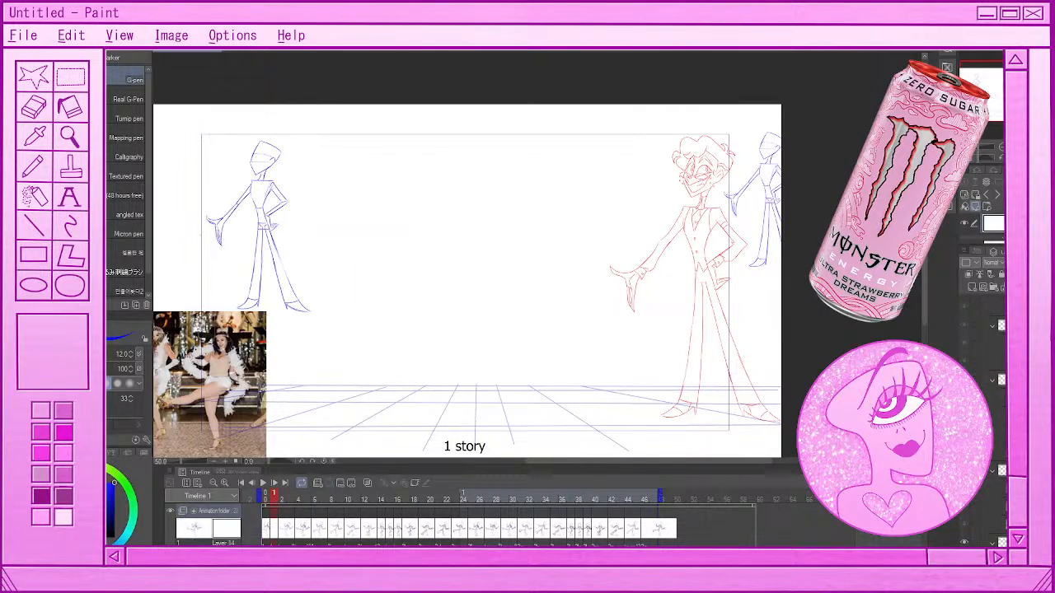
# Return to the first frame of the dance, create a new animation folder, and add a blank cel to it
pyautogui.click(265, 522)
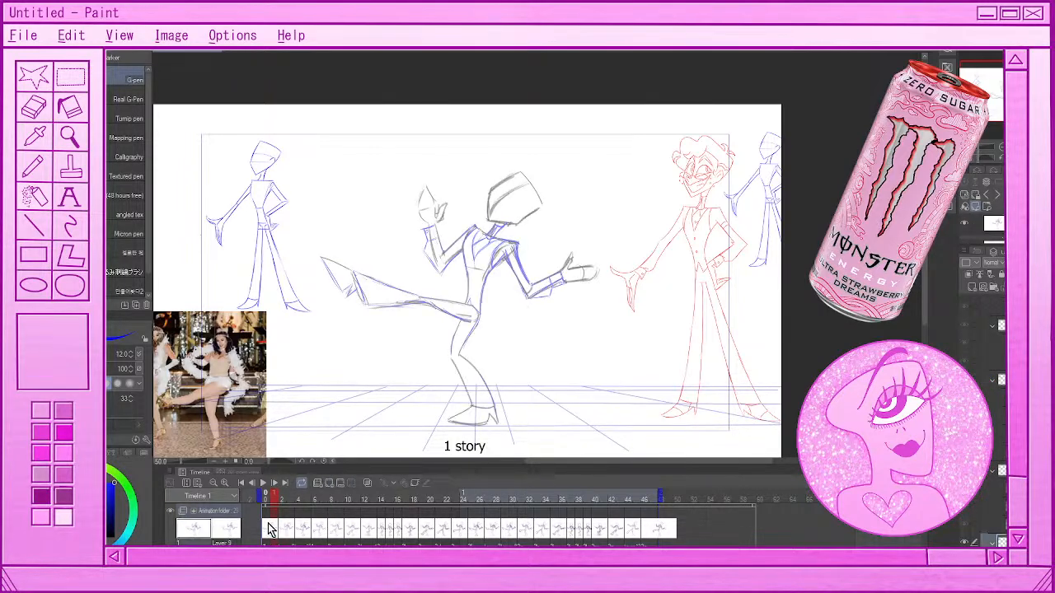
pyautogui.click(319, 484)
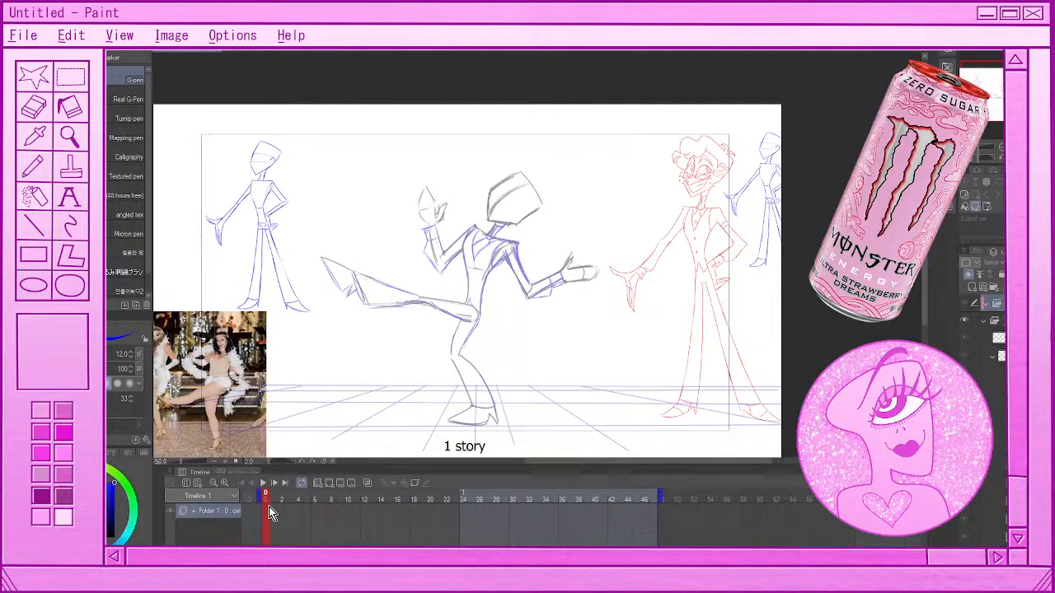
pyautogui.click(333, 484)
# Reduce the G-pen brush size to 3.0 for sketching on the dancing figure's head
pyautogui.scroll(1, 529, 116)
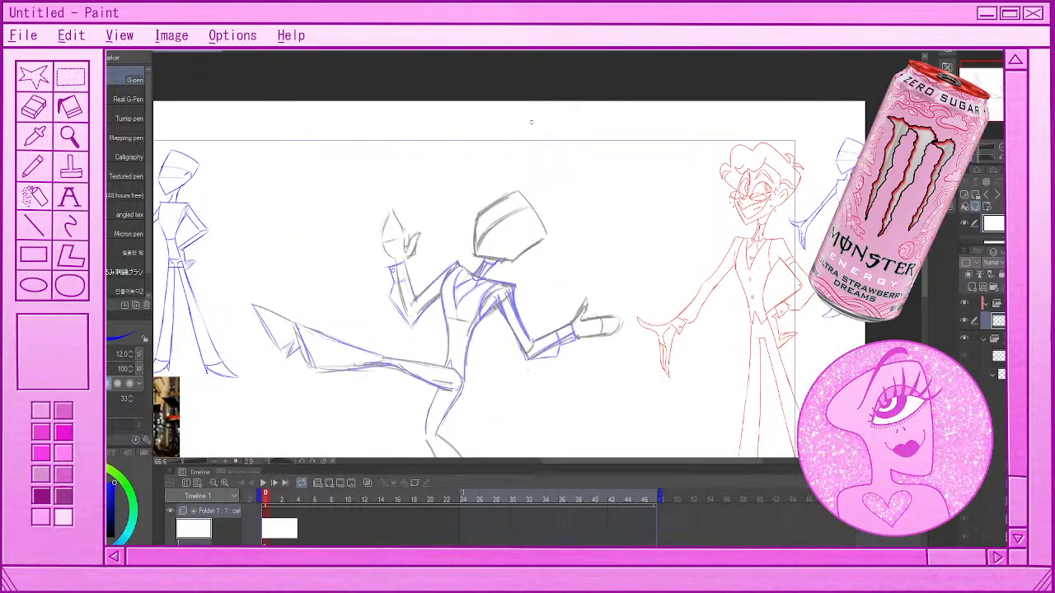
pyautogui.scroll(8, 507, 229)
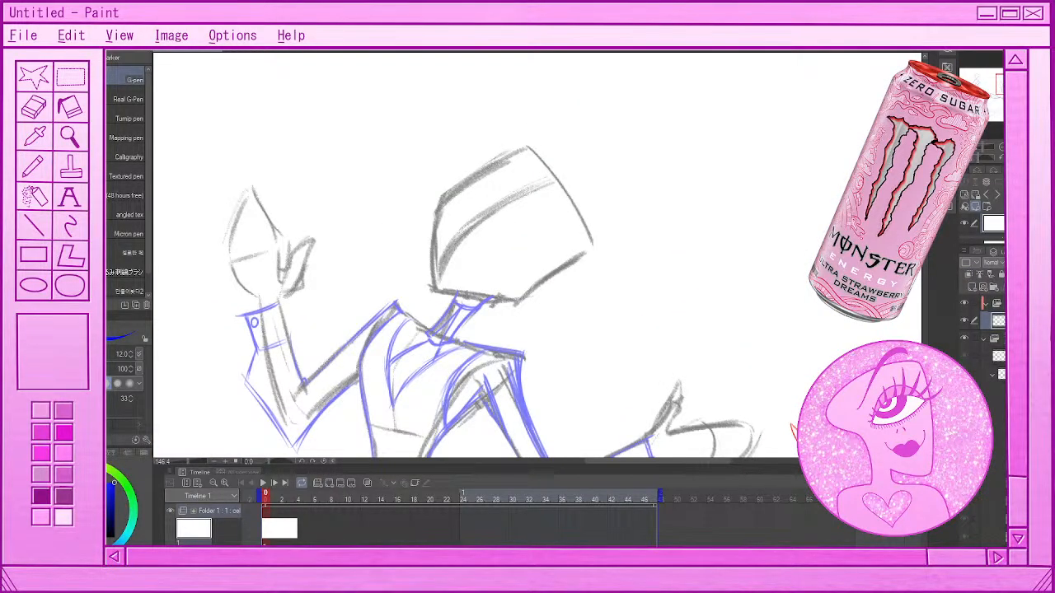
pyautogui.click(107, 59)
pyautogui.click(89, 59)
pyautogui.click(131, 356)
pyautogui.click(130, 356)
pyautogui.click(132, 359)
pyautogui.click(132, 357)
pyautogui.click(132, 358)
# Try a looping blue curve across the lower part of the kicking figure's head, and undo it
pyautogui.moveTo(576, 327); pyautogui.dragTo(692, 317)
pyautogui.hotkey('ctrl', 'z')
pyautogui.moveTo(521, 226)
pyautogui.mouseDown()
pyautogui.moveTo(576, 244)
pyautogui.moveTo(539, 303)
pyautogui.mouseUp()
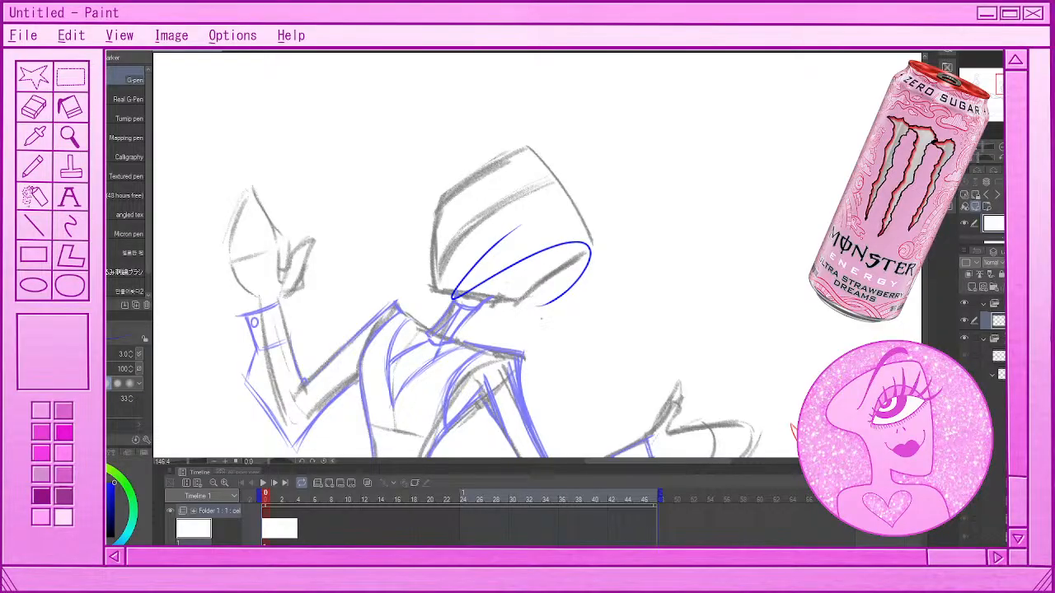
pyautogui.hotkey('ctrl', 'z')
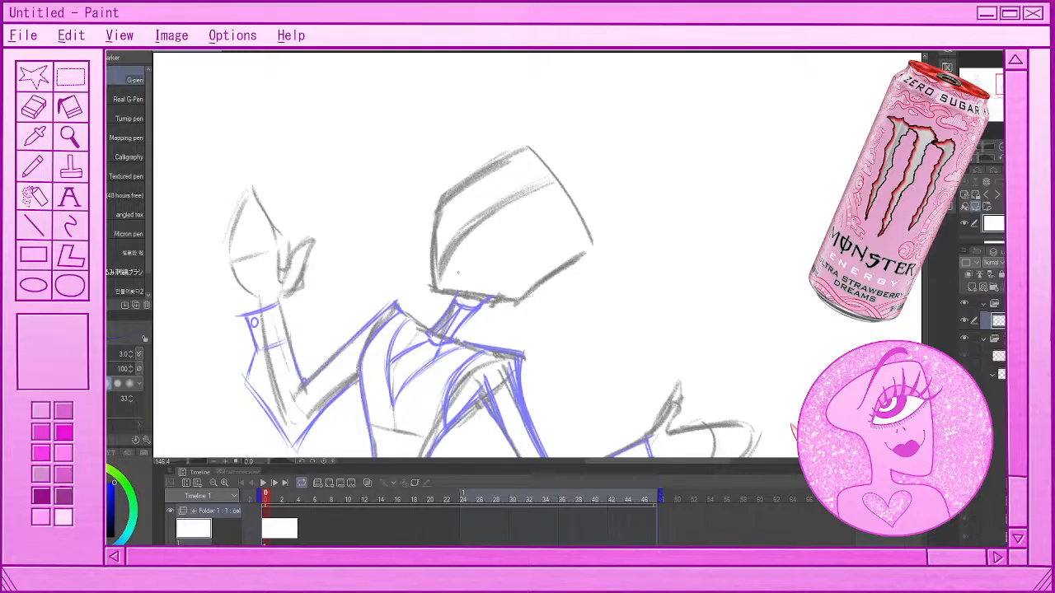
# Play the rough dance animation with the full canvas in view, and stop the playback
pyautogui.scroll(-4, 550, 224)
pyautogui.scroll(-5, 548, 224)
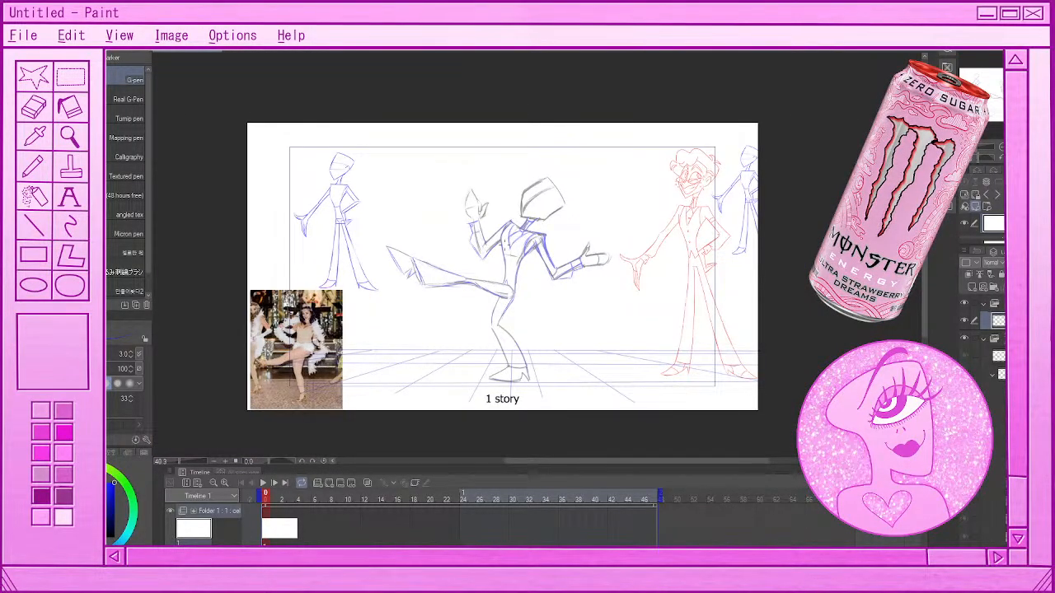
pyautogui.scroll(2, 497, 271)
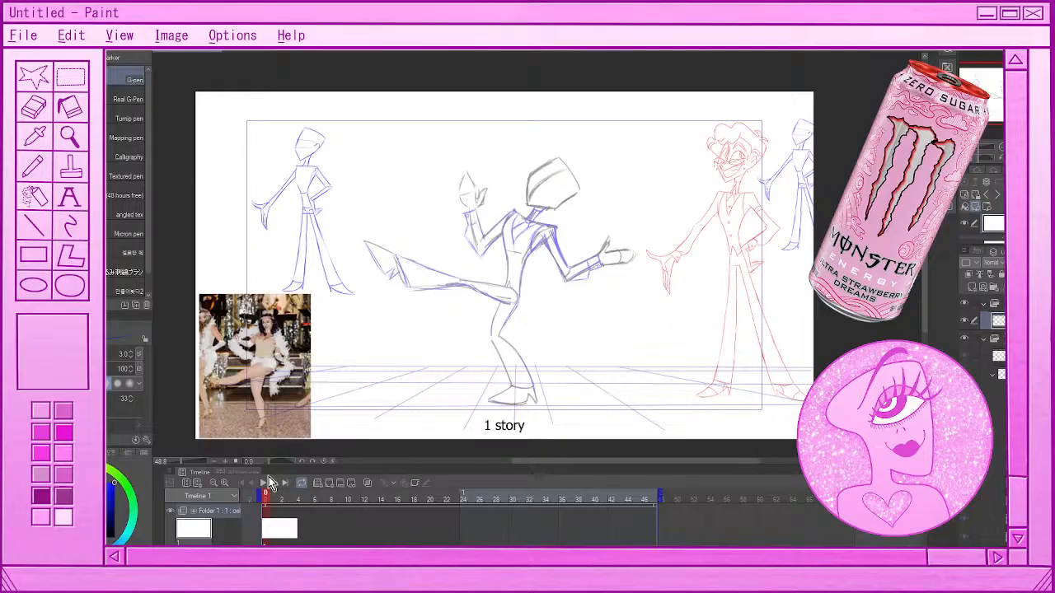
pyautogui.click(269, 478)
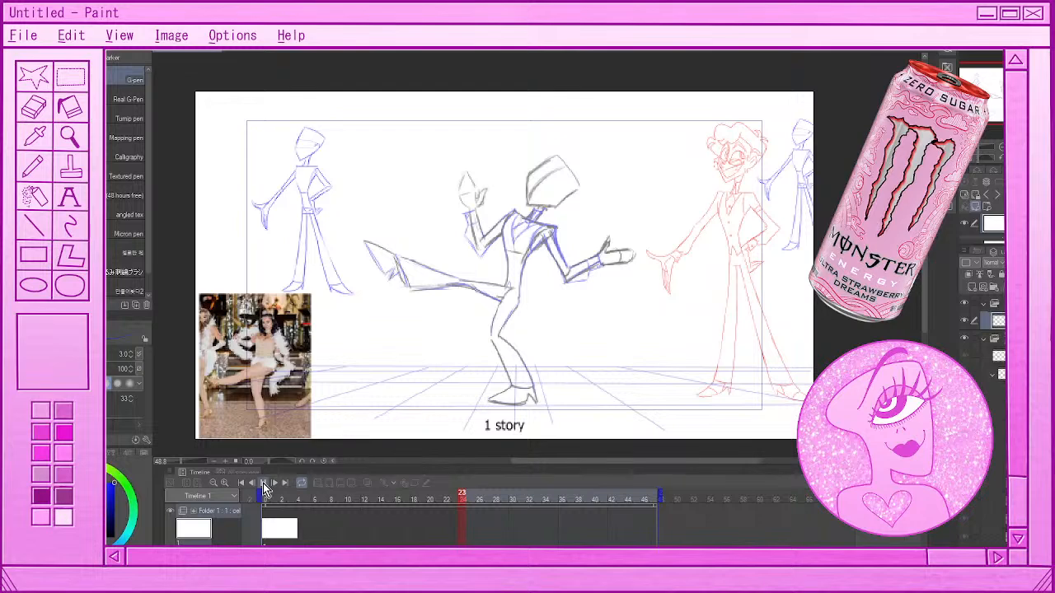
pyautogui.click(263, 488)
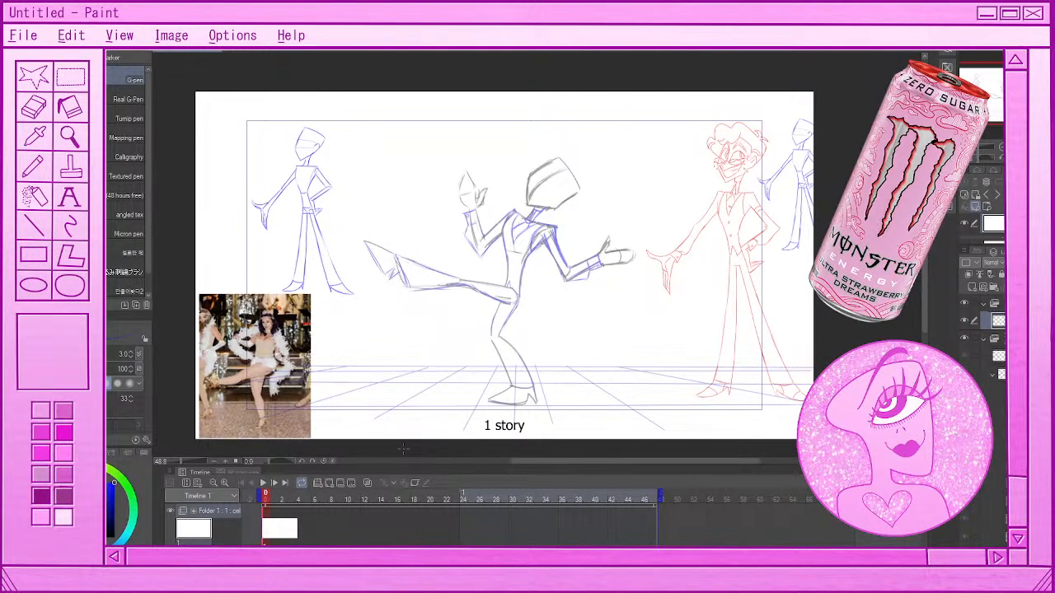
# Move the timeline to frame 13, where the figure crouches with both arms spread
pyautogui.click(414, 499)
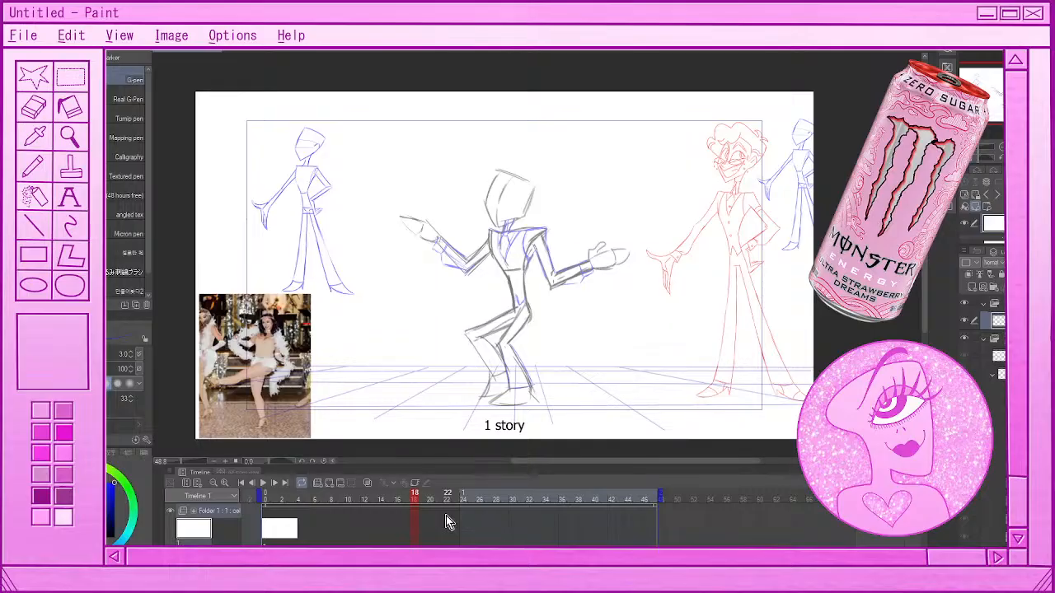
pyautogui.click(379, 513)
pyautogui.click(376, 516)
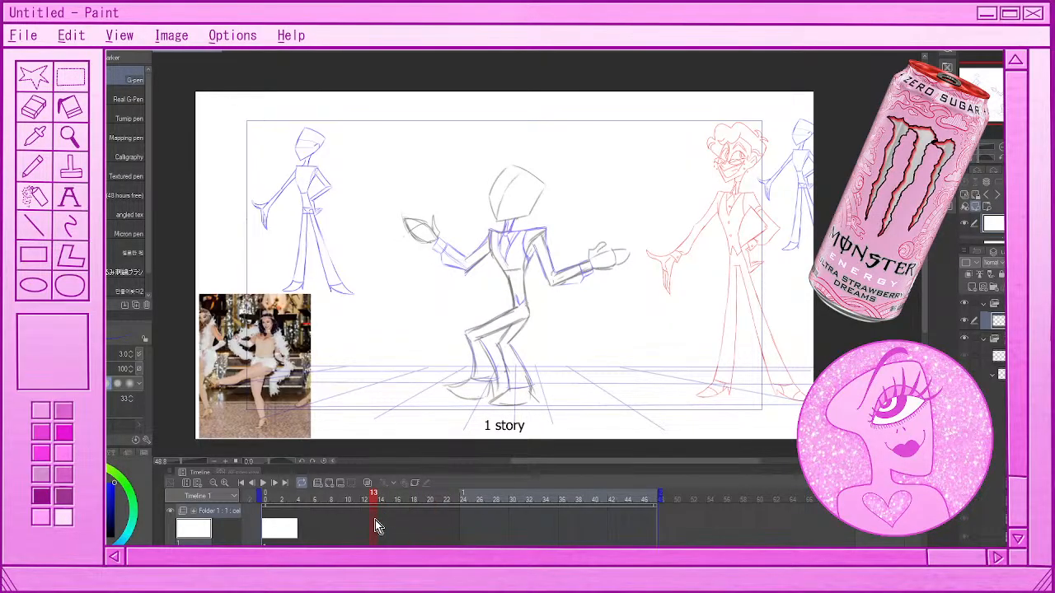
# Try a curved blue stroke across the crouching figure's face and past its jaw, and undo it
pyautogui.scroll(2, 582, 174)
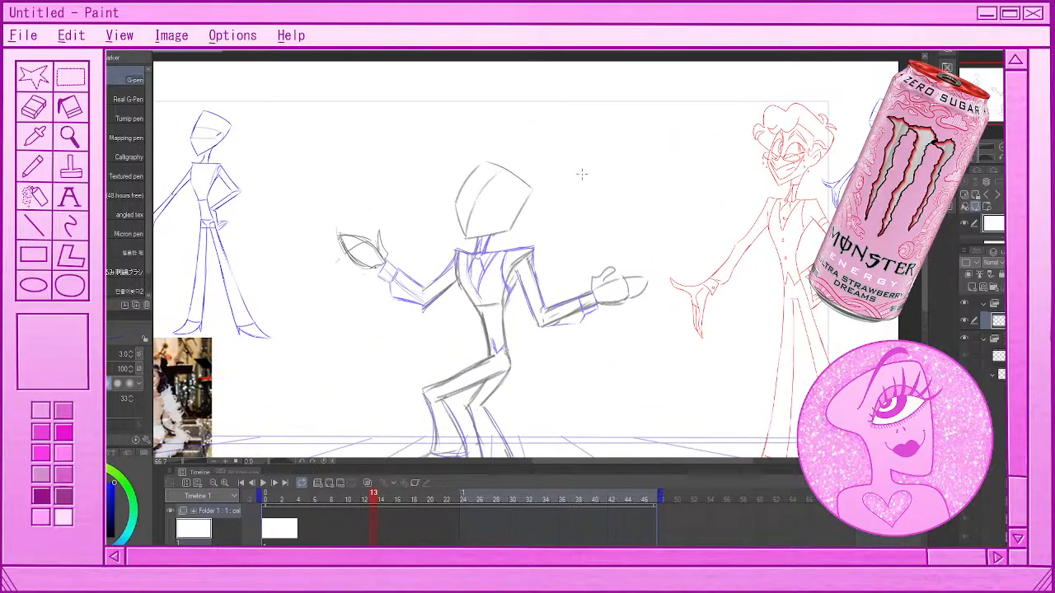
pyautogui.scroll(2, 506, 183)
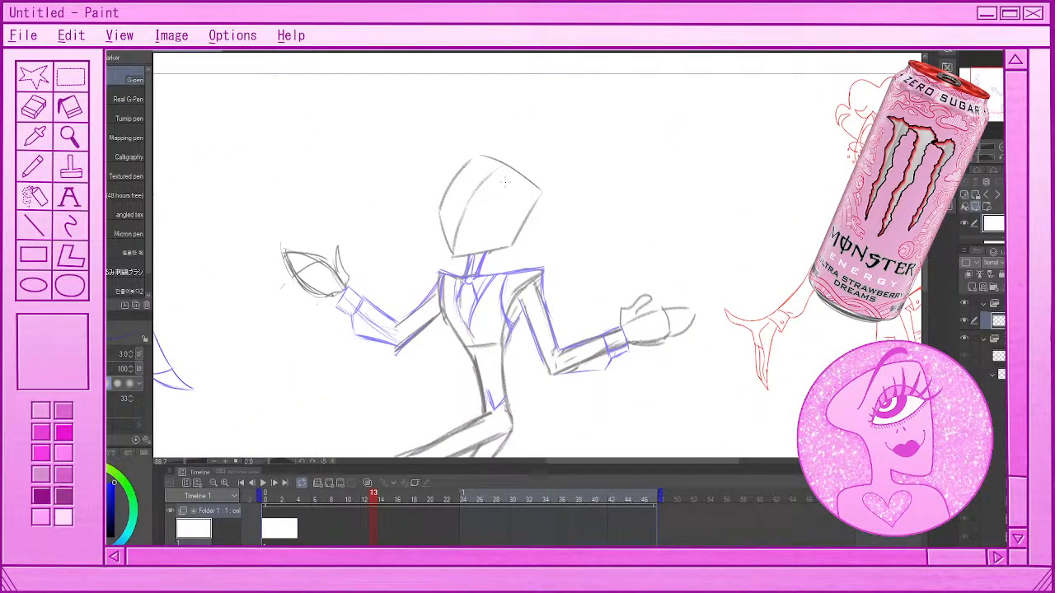
pyautogui.scroll(2, 505, 182)
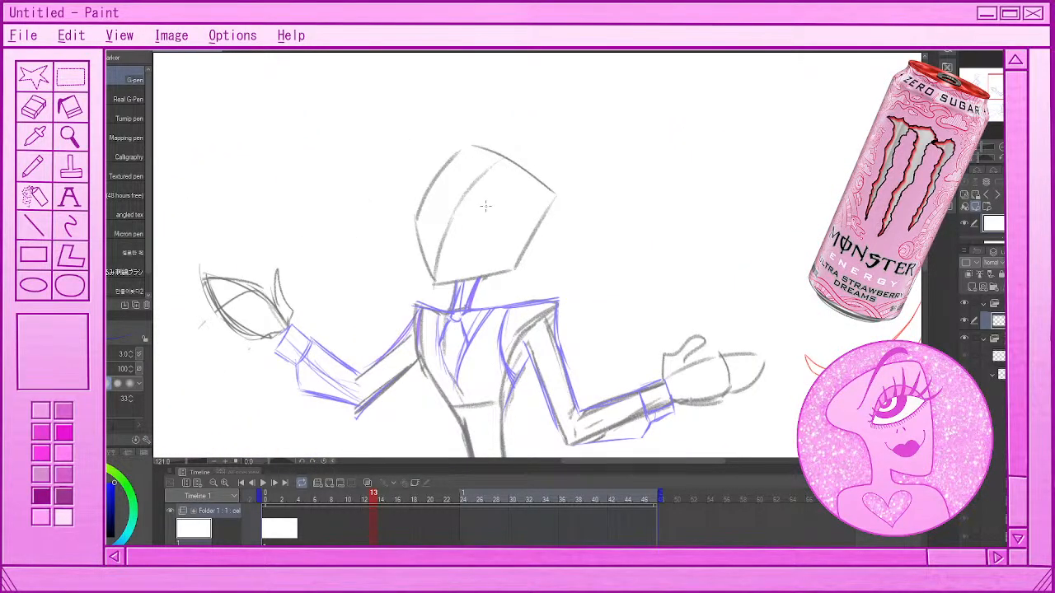
pyautogui.moveTo(478, 211)
pyautogui.mouseDown()
pyautogui.moveTo(489, 245)
pyautogui.moveTo(538, 293)
pyautogui.mouseUp()
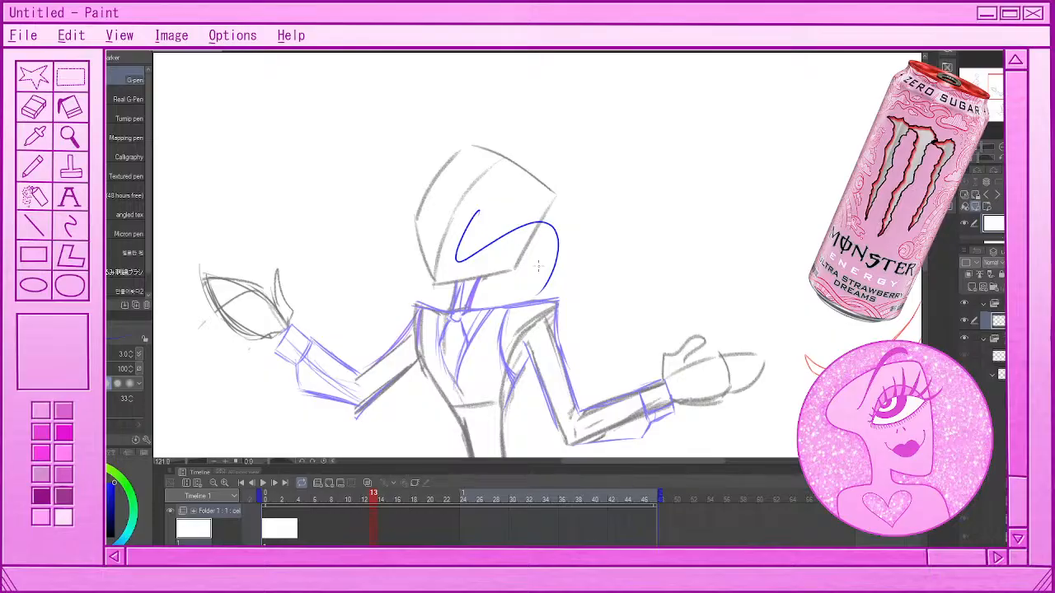
pyautogui.hotkey('ctrl', 'z')
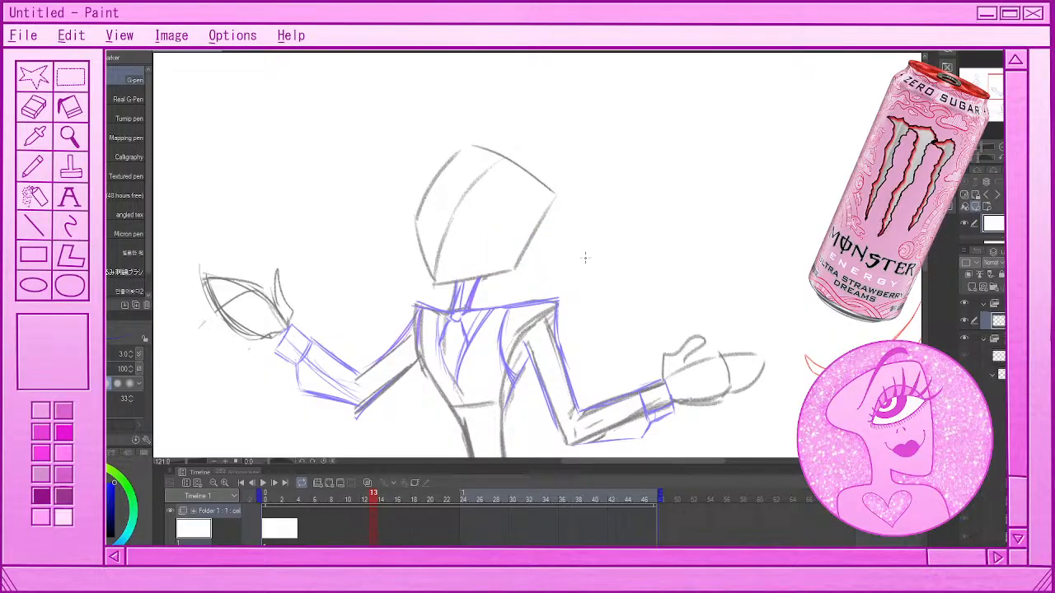
# Sketch the nose bridge and small pointed nose in blue on the frame 13 head, undoing and redrawing weak strokes
pyautogui.scroll(-9, 611, 247)
pyautogui.scroll(5, 617, 248)
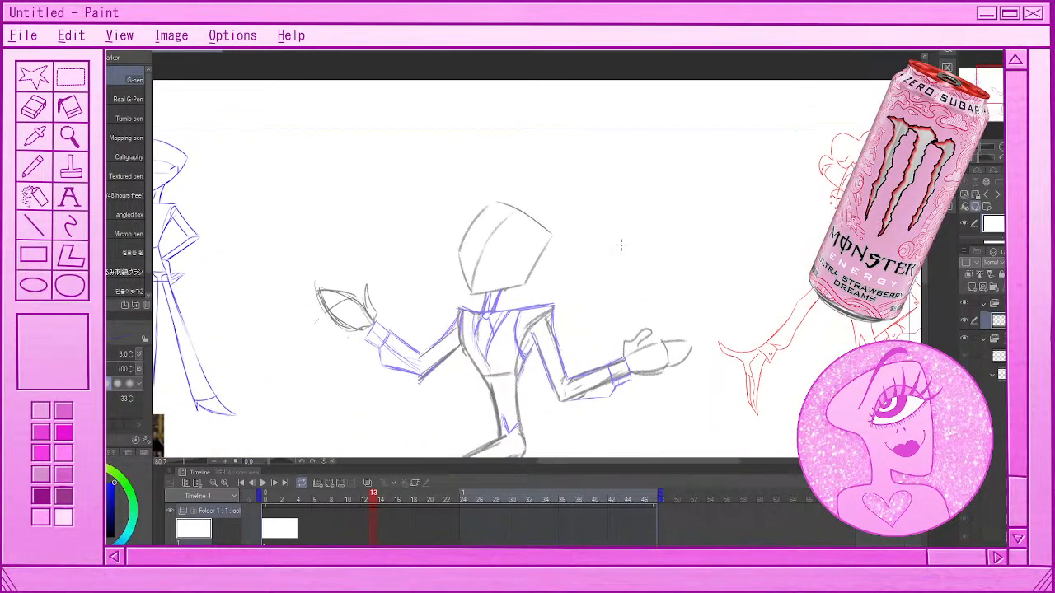
pyautogui.scroll(-4, 643, 242)
pyautogui.scroll(2, 659, 241)
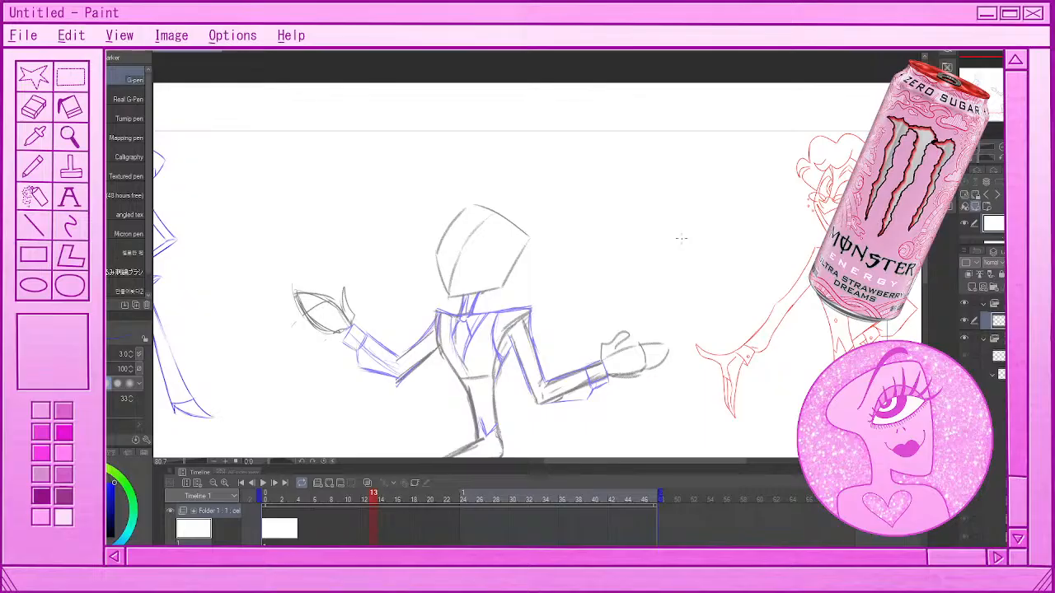
pyautogui.scroll(1, 681, 239)
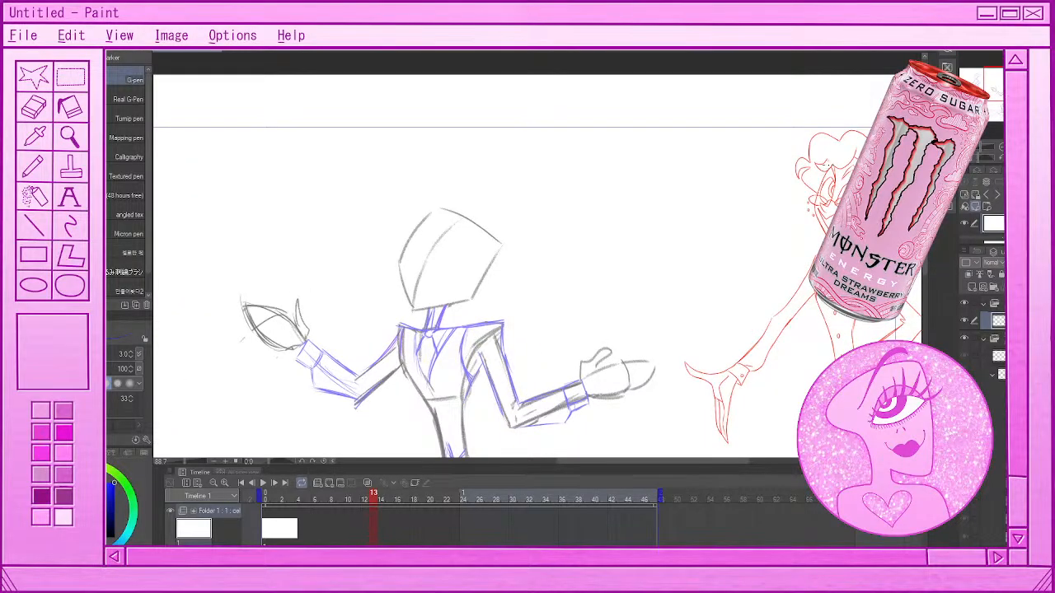
pyautogui.scroll(1, 832, 165)
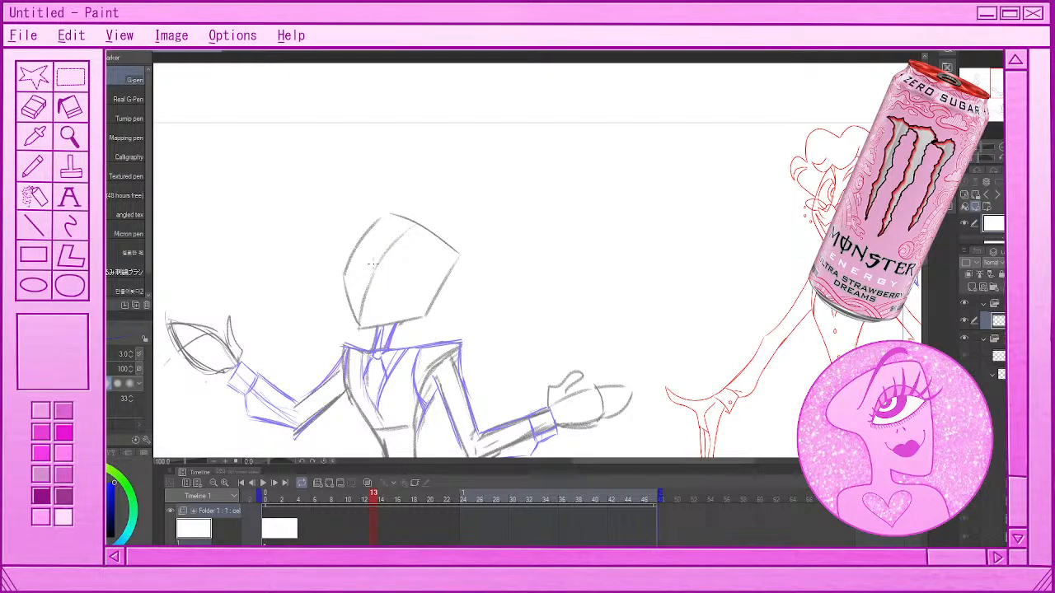
pyautogui.moveTo(389, 234); pyautogui.dragTo(368, 276)
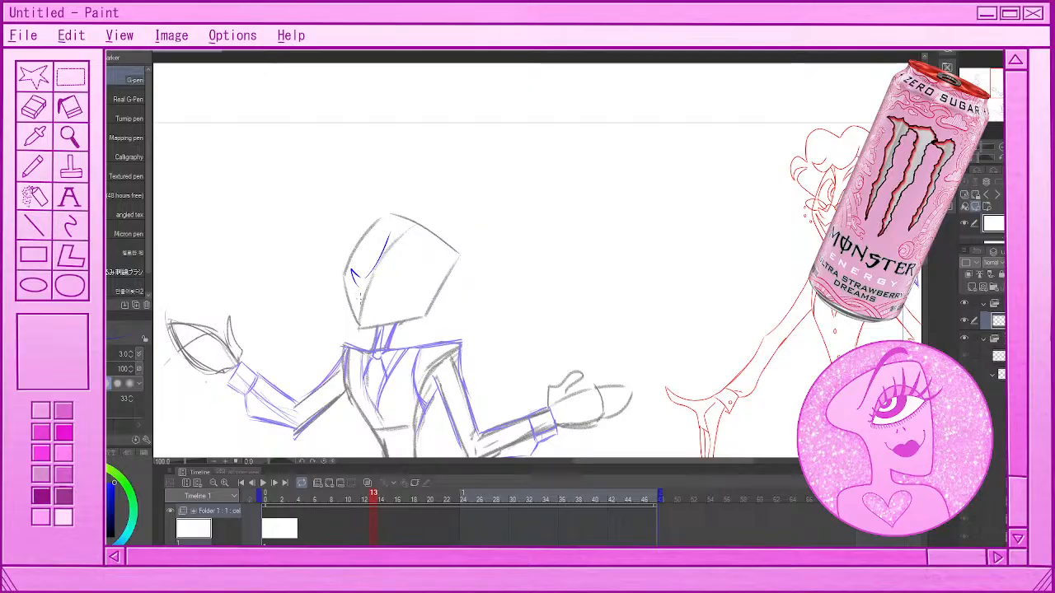
pyautogui.hotkey('ctrl', 'z')
pyautogui.moveTo(386, 232); pyautogui.dragTo(361, 283)
pyautogui.moveTo(348, 276); pyautogui.dragTo(357, 295)
pyautogui.hotkey('ctrl', 'z')
pyautogui.hotkey('ctrl', 'z')
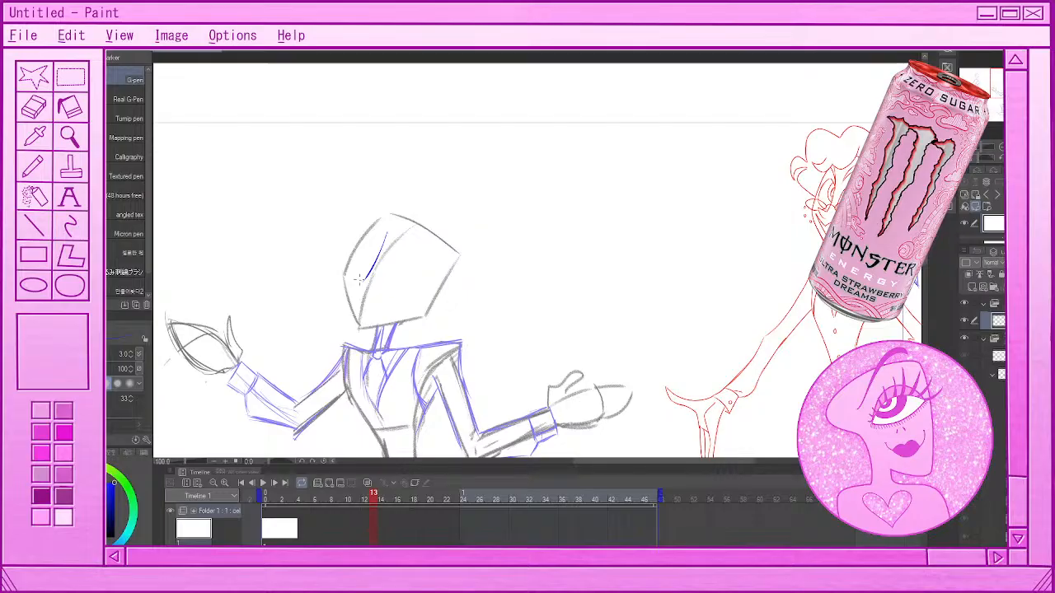
pyautogui.moveTo(351, 273); pyautogui.dragTo(366, 278)
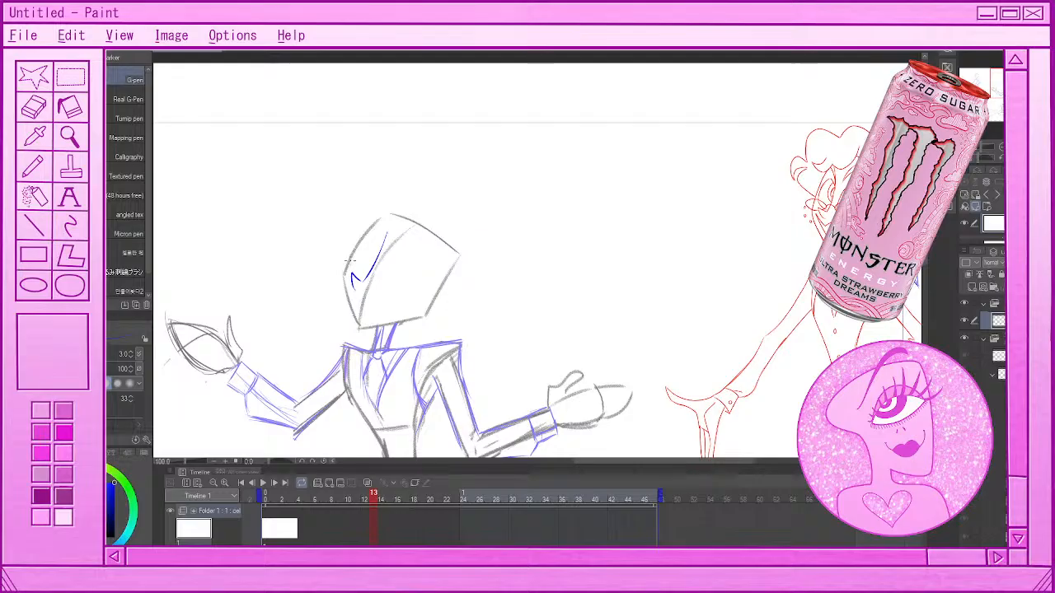
# Draw two rounded blue eye shapes on either side of the nose bridge
pyautogui.moveTo(360, 277)
pyautogui.mouseDown()
pyautogui.moveTo(353, 258)
pyautogui.moveTo(366, 245)
pyautogui.moveTo(369, 264)
pyautogui.mouseUp()
pyautogui.hotkey('ctrl', 'z')
pyautogui.moveTo(375, 286); pyautogui.dragTo(412, 292)
pyautogui.moveTo(377, 283)
pyautogui.mouseDown()
pyautogui.moveTo(403, 265)
pyautogui.moveTo(412, 291)
pyautogui.mouseUp()
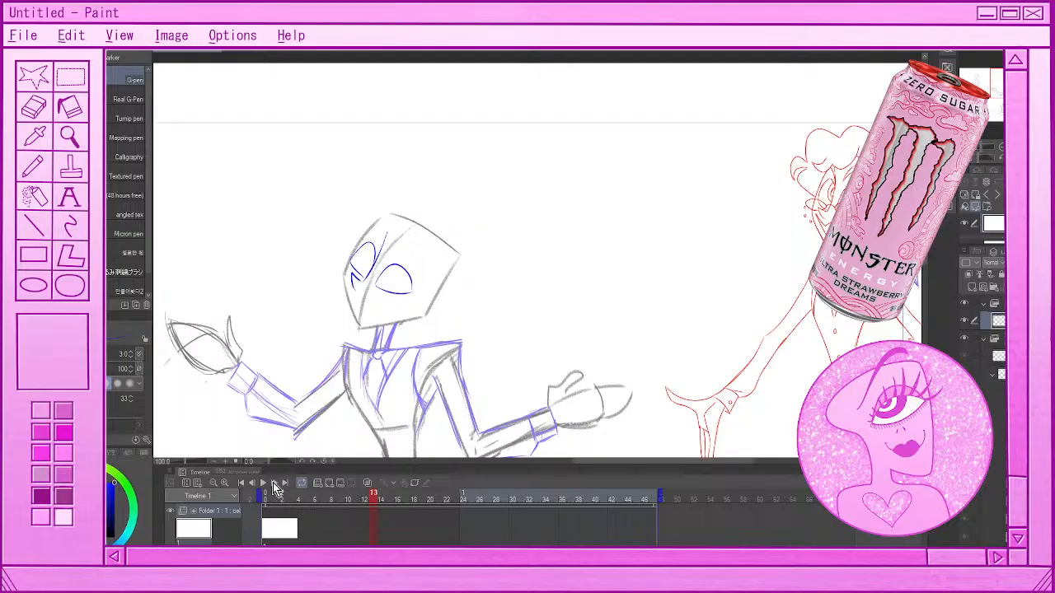
# Rotate the canvas view to -35 degrees to examine the face upright, and reset the rotation
pyautogui.click(302, 463)
pyautogui.click(302, 463)
pyautogui.click(302, 462)
pyautogui.click(303, 462)
pyautogui.click(302, 463)
pyautogui.click(302, 462)
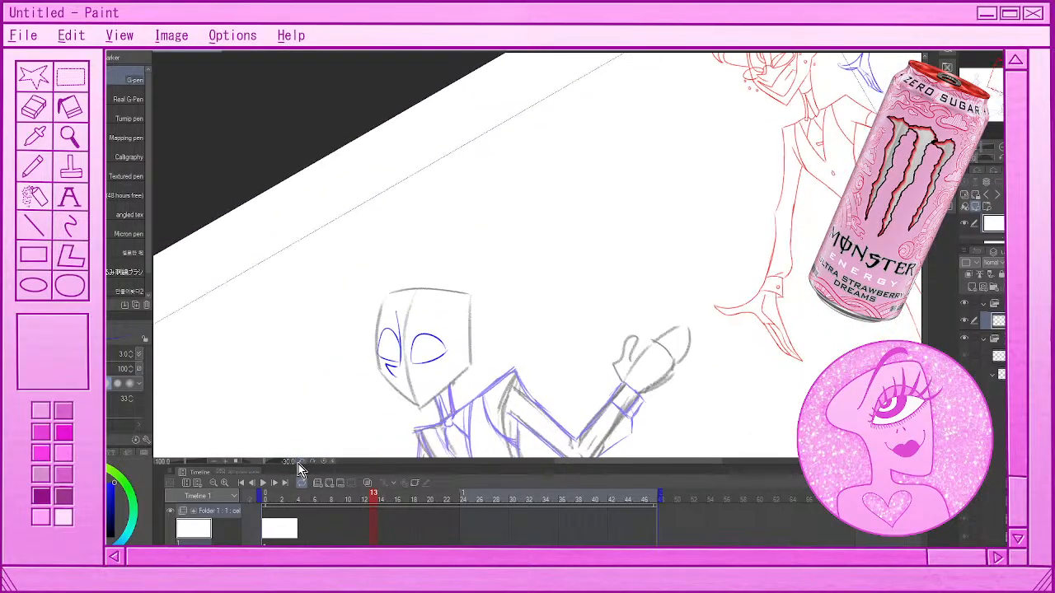
pyautogui.click(301, 463)
pyautogui.scroll(3, 462, 347)
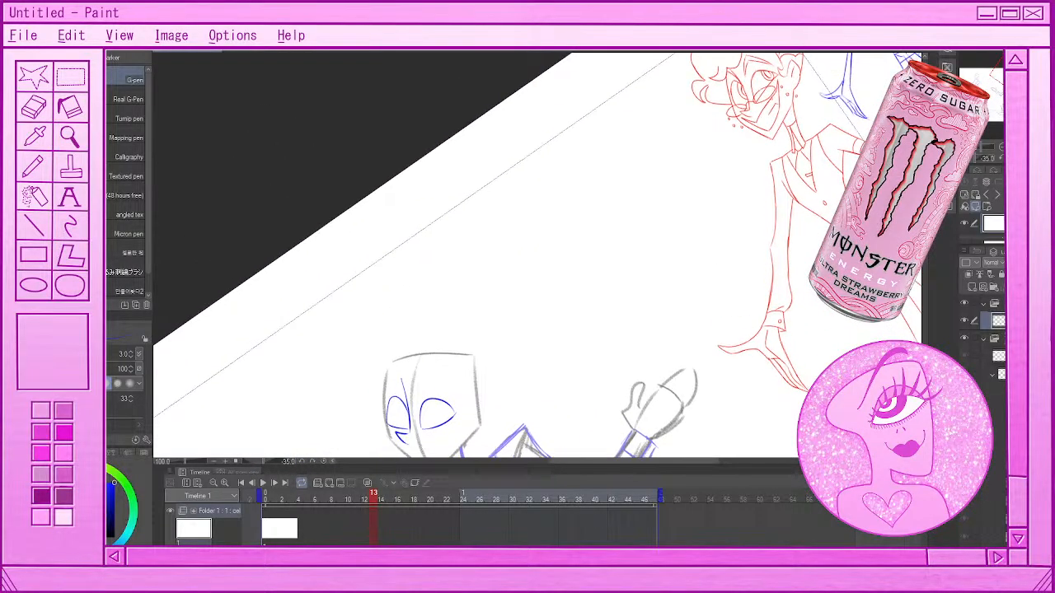
pyautogui.click(328, 463)
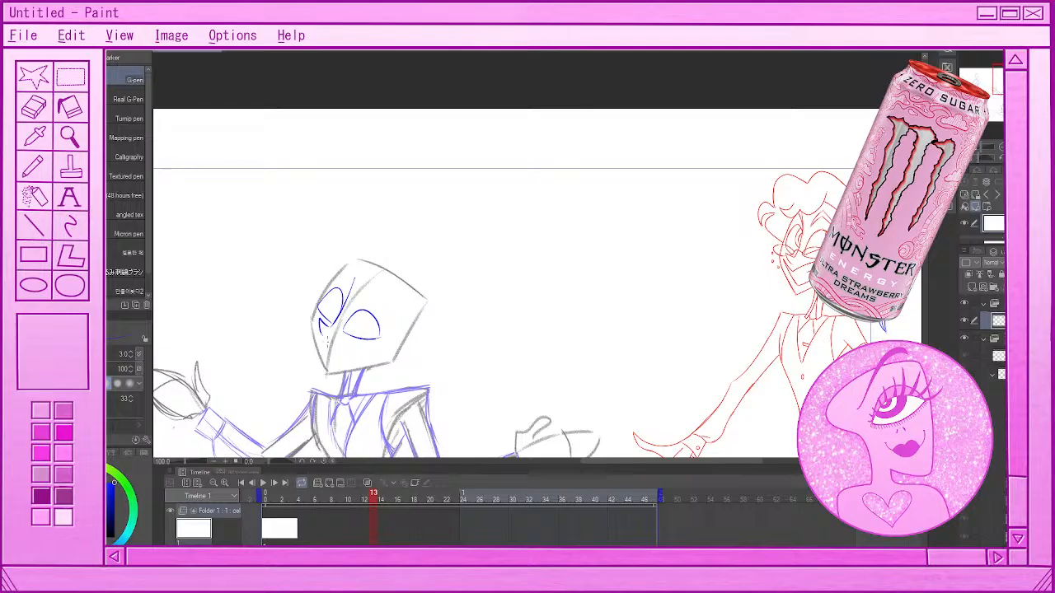
# Try several blue mouth lines below the nose, undoing each one
pyautogui.moveTo(319, 333); pyautogui.dragTo(357, 354)
pyautogui.hotkey('ctrl', 'z')
pyautogui.moveTo(318, 331); pyautogui.dragTo(358, 353)
pyautogui.hotkey('ctrl', 'z')
pyautogui.hotkey('ctrl', 'z')
pyautogui.moveTo(316, 333)
pyautogui.mouseDown()
pyautogui.moveTo(329, 370)
pyautogui.moveTo(373, 352)
pyautogui.mouseUp()
pyautogui.hotkey('ctrl', 'z')
pyautogui.hotkey('ctrl', 'z')
pyautogui.hotkey('ctrl', 'z')
pyautogui.hotkey('ctrl', 'z')
pyautogui.hotkey('ctrl', 'z')
pyautogui.hotkey('ctrl', 'z')
pyautogui.hotkey('ctrl', 'z')
pyautogui.hotkey('ctrl', 'z')
pyautogui.hotkey('ctrl', 'z')
pyautogui.hotkey('ctrl', 'z')
# Undo the remaining blue eye, nose and nose bridge strokes on the frame 13 head
pyautogui.scroll(-3, 399, 362)
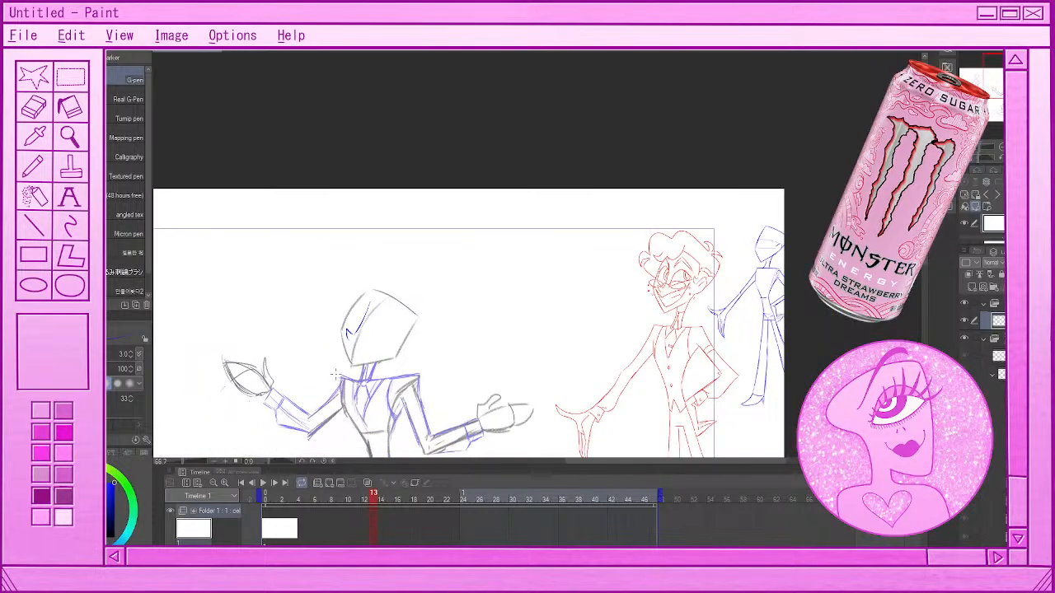
pyautogui.scroll(4, 339, 381)
pyautogui.hotkey('ctrl', 'z')
# Trace the curved vertical centre line of the frame 13 head in blue, from chin to crown
pyautogui.hotkey('ctrl', 'z')
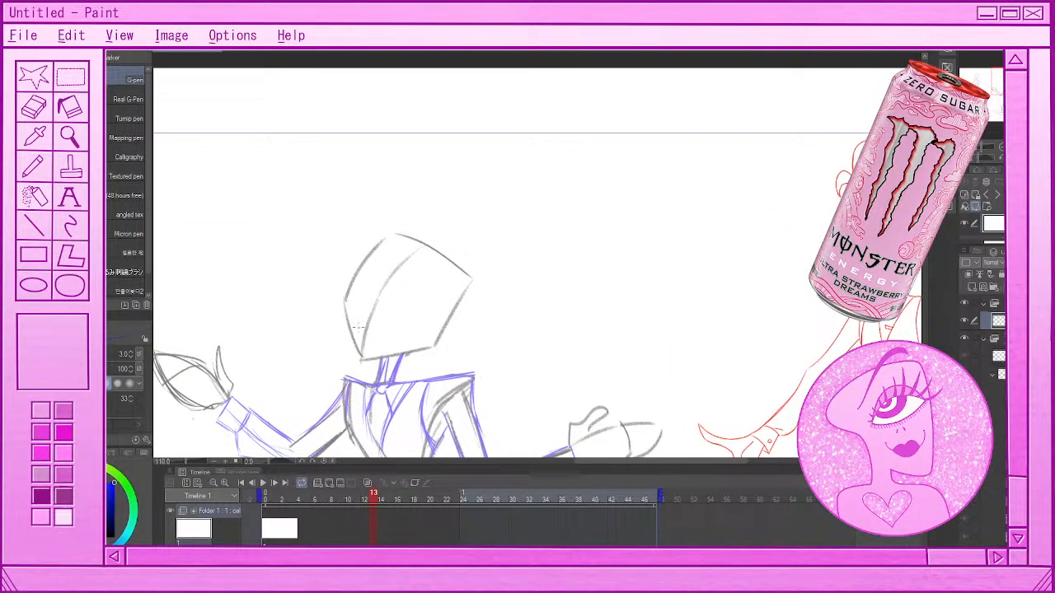
pyautogui.moveTo(361, 358); pyautogui.dragTo(385, 285)
pyautogui.moveTo(369, 321); pyautogui.dragTo(421, 242)
pyautogui.hotkey('ctrl', 'z')
pyautogui.moveTo(382, 289); pyautogui.dragTo(422, 245)
# Draw straight blue lines from chin to crown on the red character's and dancing figure's heads, and undo the dancing figure's line
pyautogui.hscroll(1, 732, 465)
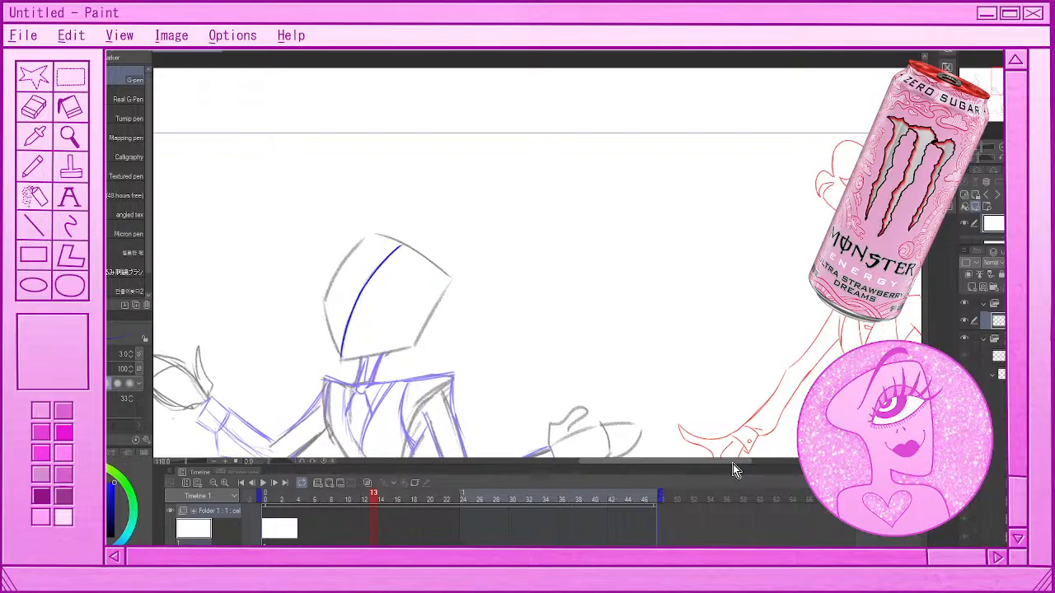
pyautogui.click(924, 320)
pyautogui.moveTo(924, 328); pyautogui.dragTo(934, 258)
pyautogui.hotkey('ctrl', 'z')
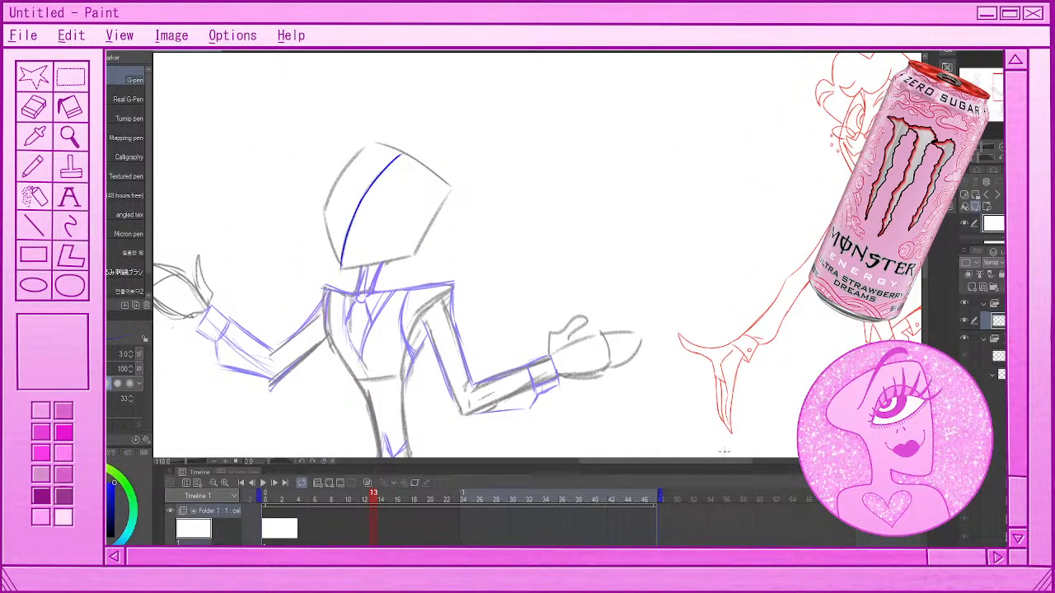
pyautogui.moveTo(726, 461); pyautogui.dragTo(753, 464)
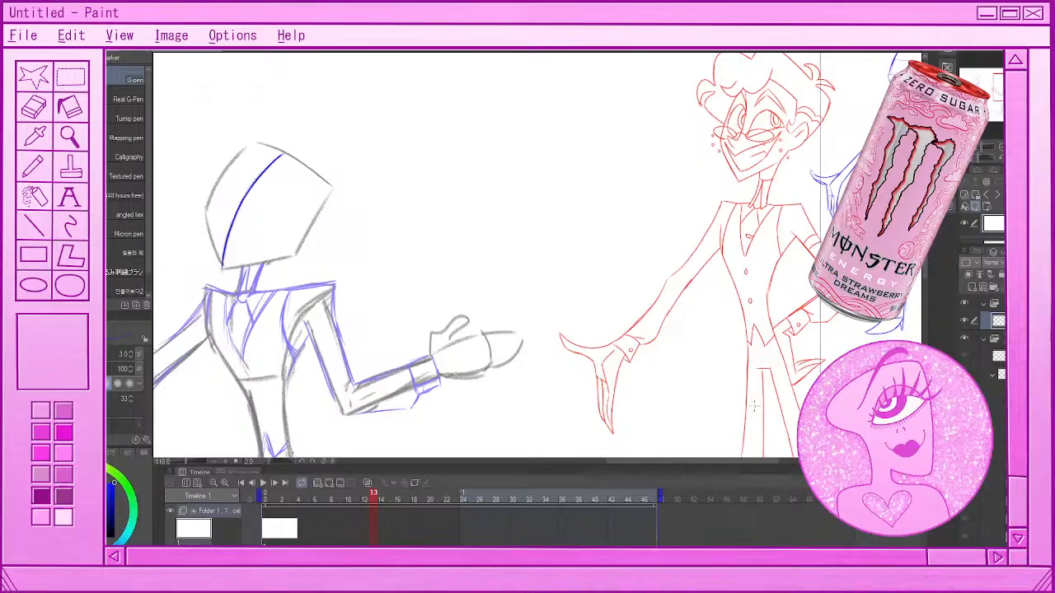
pyautogui.moveTo(223, 266); pyautogui.dragTo(299, 140)
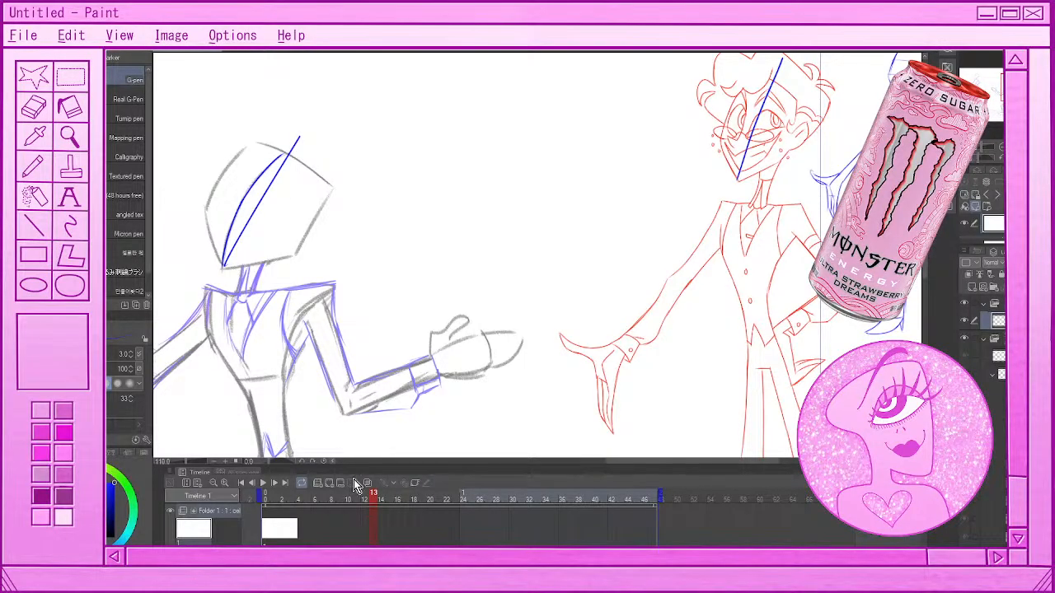
pyautogui.hotkey('ctrl', 'z')
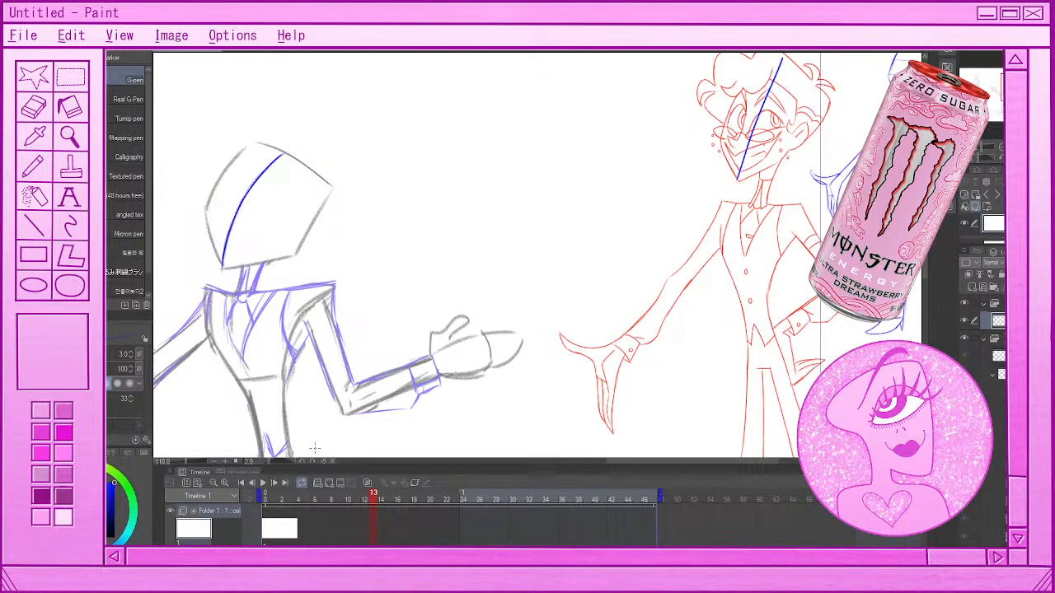
# Try straight blue construction lines from the chin on the dancing figure's and red character's heads, undoing each one
pyautogui.moveTo(222, 265); pyautogui.dragTo(290, 146)
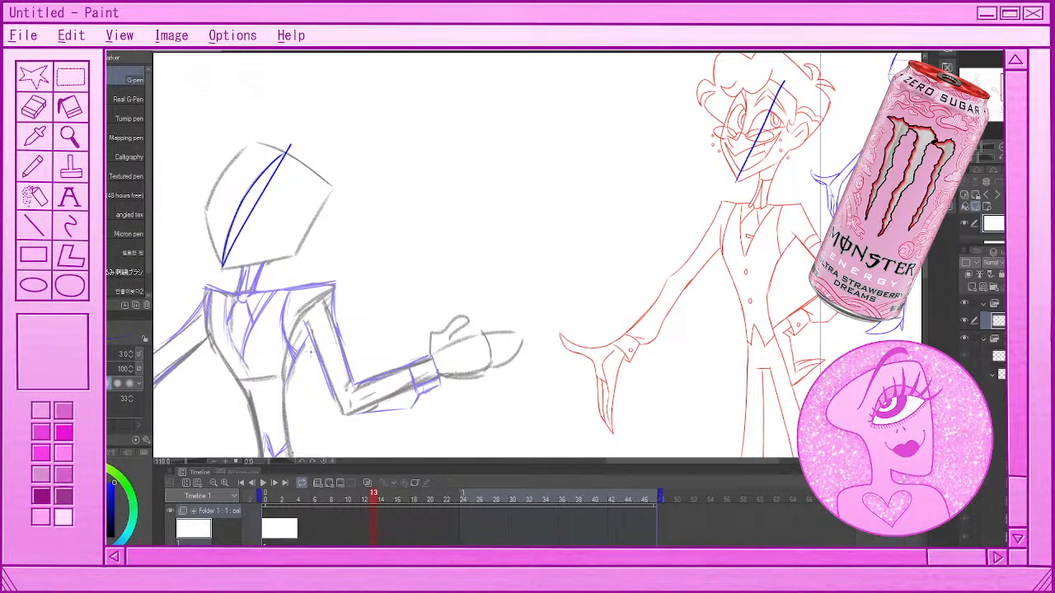
pyautogui.hotkey('ctrl', 'z')
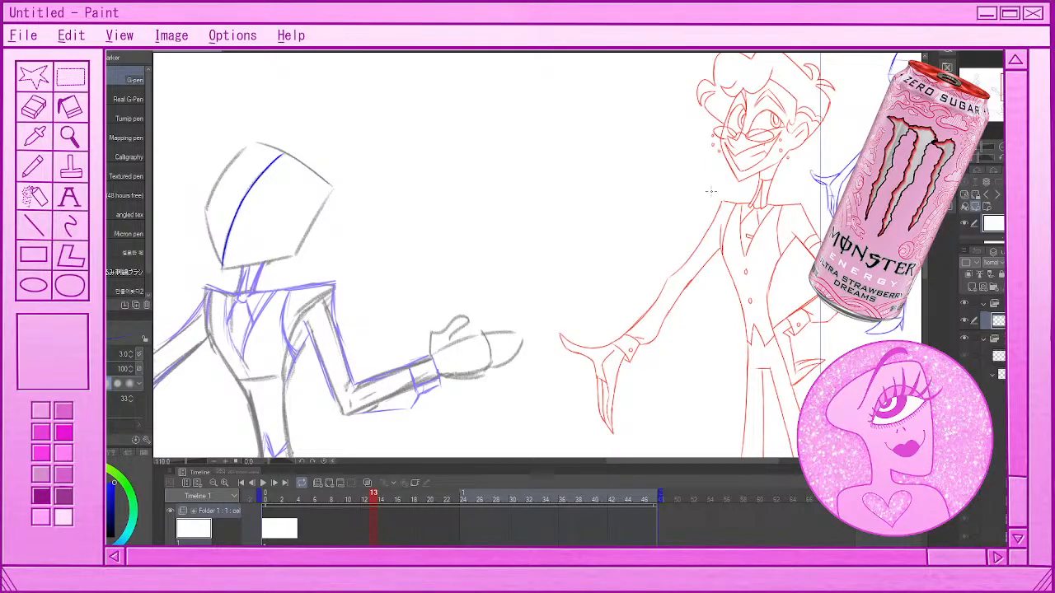
pyautogui.moveTo(738, 181); pyautogui.dragTo(716, 130)
pyautogui.hotkey('ctrl', 'z')
pyautogui.moveTo(736, 183)
pyautogui.mouseDown()
pyautogui.moveTo(712, 142)
pyautogui.moveTo(734, 79)
pyautogui.mouseUp()
pyautogui.hotkey('ctrl', 'z')
pyautogui.scroll(3, 924, 268)
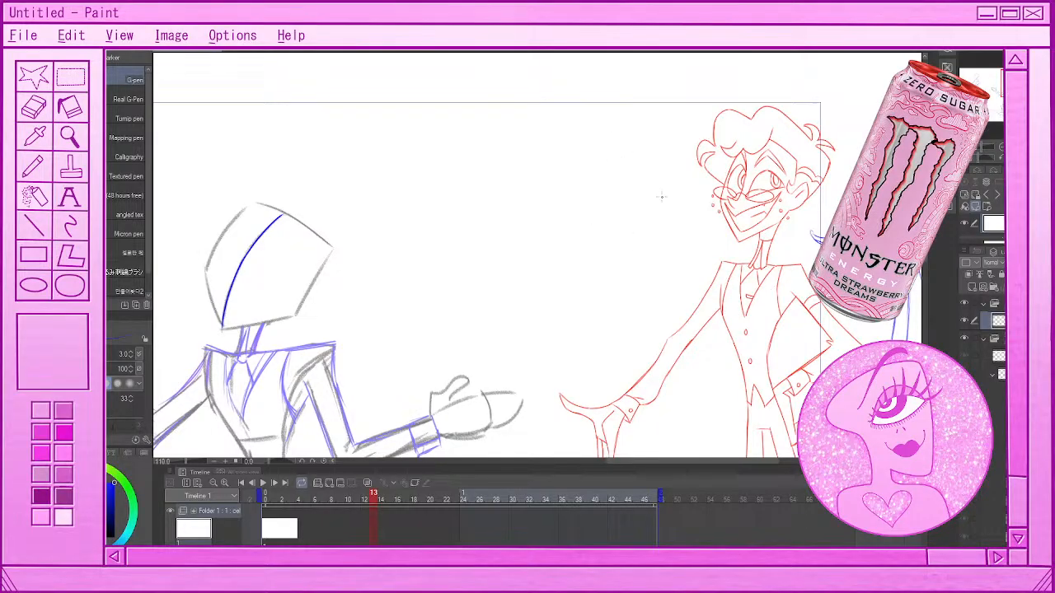
# Try blue strokes in the blank area beside the red character and along the dancing figure's jaw, undoing them all
pyautogui.moveTo(635, 130); pyautogui.dragTo(623, 206)
pyautogui.hotkey('ctrl', 'z')
pyautogui.moveTo(632, 128); pyautogui.dragTo(614, 196)
pyautogui.hotkey('ctrl', 'z')
pyautogui.moveTo(221, 328); pyautogui.dragTo(312, 311)
pyautogui.hotkey('ctrl', 'z')
pyautogui.moveTo(222, 329)
pyautogui.mouseDown()
pyautogui.moveTo(308, 312)
pyautogui.moveTo(246, 327)
pyautogui.moveTo(298, 317)
pyautogui.mouseUp()
pyautogui.hotkey('ctrl', 'z')
# Sketch a first blue head outline with jaw, face side and crown in the blank area between the two figures
pyautogui.hotkey('ctrl', 'z')
pyautogui.moveTo(566, 196); pyautogui.dragTo(591, 242)
pyautogui.hotkey('ctrl', 'z')
pyautogui.moveTo(559, 205); pyautogui.dragTo(586, 252)
pyautogui.moveTo(557, 202); pyautogui.dragTo(574, 138)
pyautogui.hotkey('ctrl', 'z')
pyautogui.moveTo(557, 203); pyautogui.dragTo(571, 135)
pyautogui.moveTo(572, 133); pyautogui.dragTo(643, 152)
pyautogui.hotkey('ctrl', 'z')
pyautogui.moveTo(573, 133); pyautogui.dragTo(554, 202)
# Try a centre line on the red character's face and a new jaw line, and undo the first blue head outline
pyautogui.hotkey('ctrl', 'z')
pyautogui.moveTo(736, 136)
pyautogui.mouseDown()
pyautogui.moveTo(709, 202)
pyautogui.moveTo(734, 244)
pyautogui.mouseUp()
pyautogui.hotkey('ctrl', 'z')
pyautogui.hotkey('ctrl', 'z')
pyautogui.hotkey('ctrl', 'z')
pyautogui.moveTo(584, 253); pyautogui.dragTo(636, 228)
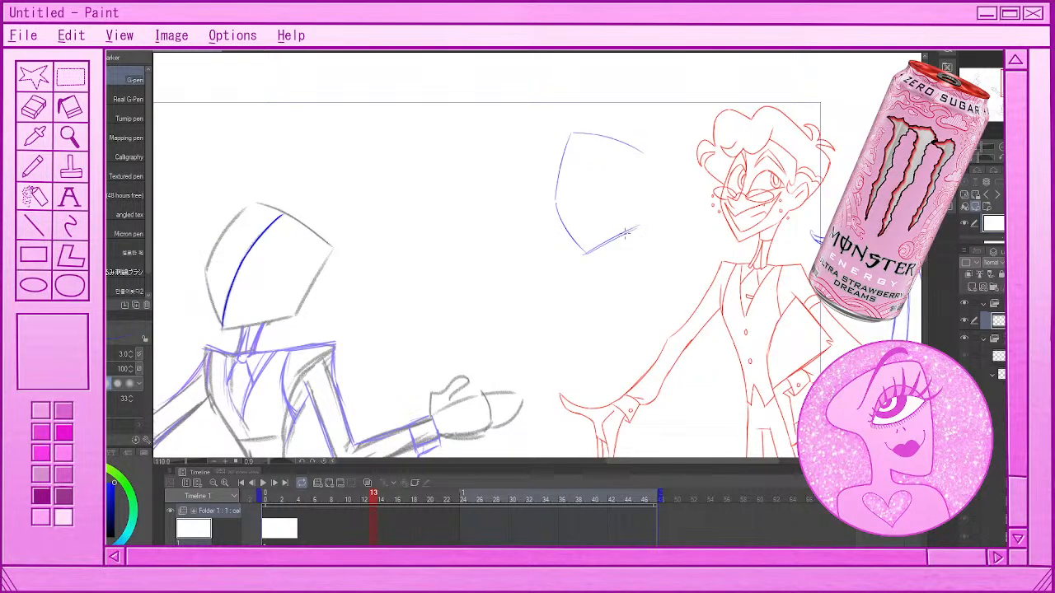
pyautogui.hotkey('ctrl', 'z')
pyautogui.hotkey('ctrl', 'z')
pyautogui.moveTo(624, 256); pyautogui.dragTo(568, 255)
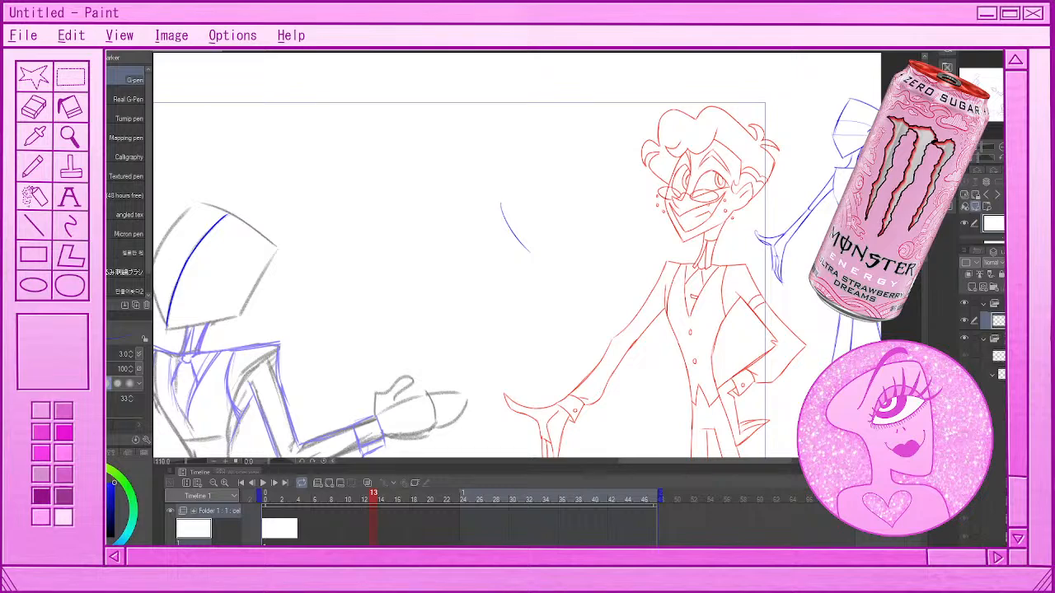
pyautogui.hotkey('ctrl', 'z')
# Draw the chin, jaw and curved front of the face for a new blue head between the two figures
pyautogui.moveTo(509, 208); pyautogui.dragTo(534, 264)
pyautogui.hotkey('ctrl', 'z')
pyautogui.moveTo(497, 211); pyautogui.dragTo(522, 258)
pyautogui.moveTo(521, 258); pyautogui.dragTo(578, 232)
pyautogui.hotkey('ctrl', 'z')
pyautogui.moveTo(495, 206); pyautogui.dragTo(517, 155)
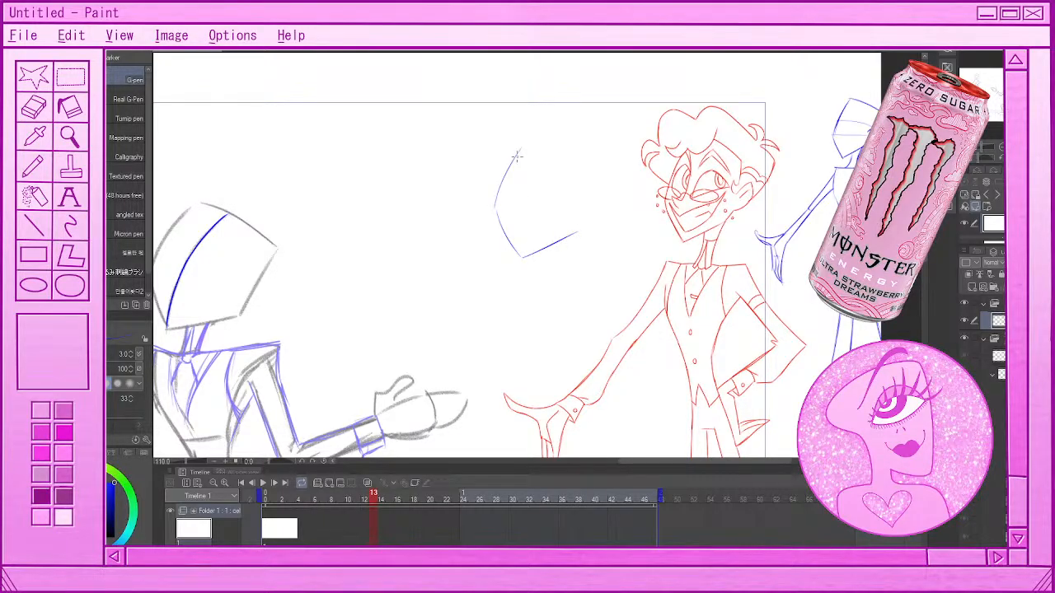
pyautogui.hotkey('ctrl', 'z')
pyautogui.moveTo(497, 210)
pyautogui.mouseDown()
pyautogui.moveTo(522, 143)
pyautogui.moveTo(588, 153)
pyautogui.mouseUp()
pyautogui.hotkey('ctrl', 'z')
# Draw the curved crown of the blue head and connect it to the front edge of the face
pyautogui.moveTo(524, 141); pyautogui.dragTo(600, 156)
pyautogui.hotkey('ctrl', 'z')
pyautogui.moveTo(519, 147); pyautogui.dragTo(551, 137)
pyautogui.hotkey('ctrl', 'z')
pyautogui.moveTo(597, 154)
pyautogui.mouseDown()
pyautogui.moveTo(531, 126)
pyautogui.moveTo(592, 155)
pyautogui.mouseUp()
pyautogui.hotkey('ctrl', 'z')
pyautogui.hotkey('ctrl', 'z')
pyautogui.hotkey('ctrl', 'z')
pyautogui.moveTo(528, 130); pyautogui.dragTo(598, 172)
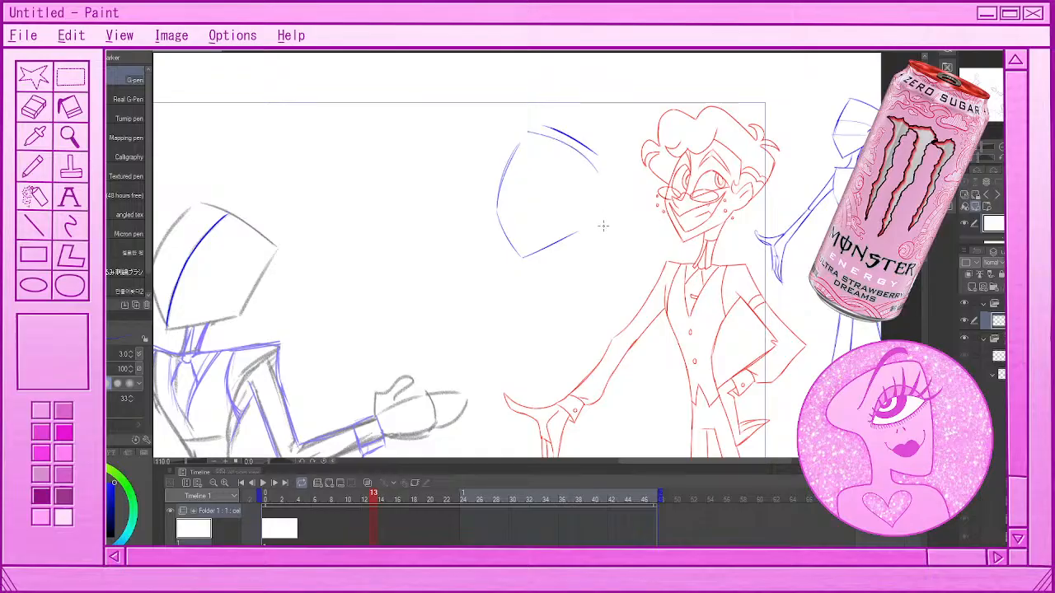
pyautogui.hotkey('ctrl', 'z')
pyautogui.moveTo(532, 126)
pyautogui.mouseDown()
pyautogui.moveTo(600, 176)
pyautogui.moveTo(527, 149)
pyautogui.moveTo(531, 127)
pyautogui.moveTo(505, 183)
pyautogui.mouseUp()
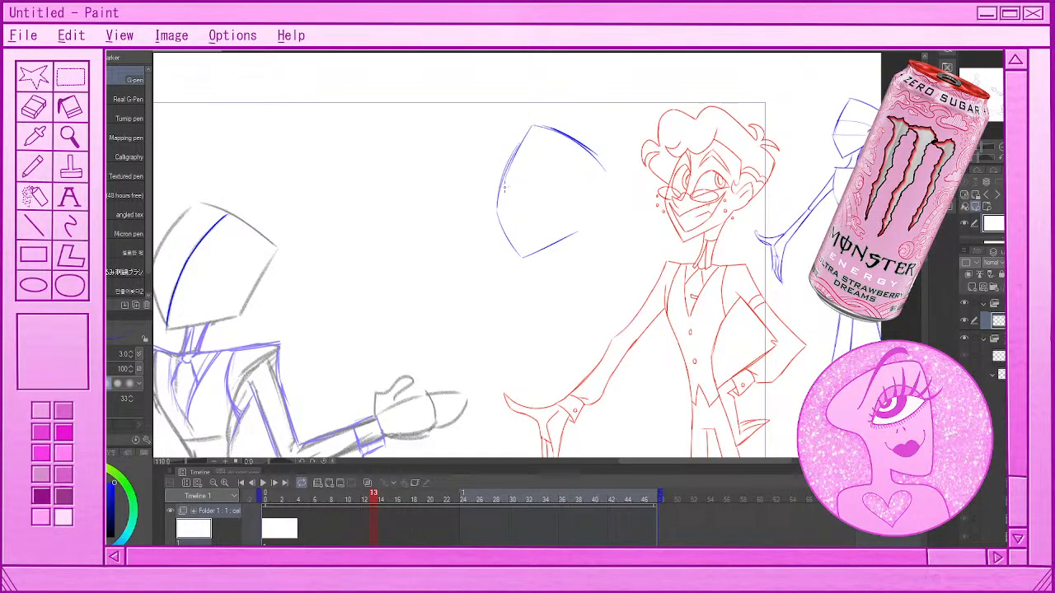
pyautogui.hotkey('ctrl', 'z')
pyautogui.moveTo(532, 126); pyautogui.dragTo(503, 176)
# Draw the back edge of the blue head with a rough ear, and flip the canvas view horizontally
pyautogui.moveTo(557, 247); pyautogui.dragTo(591, 203)
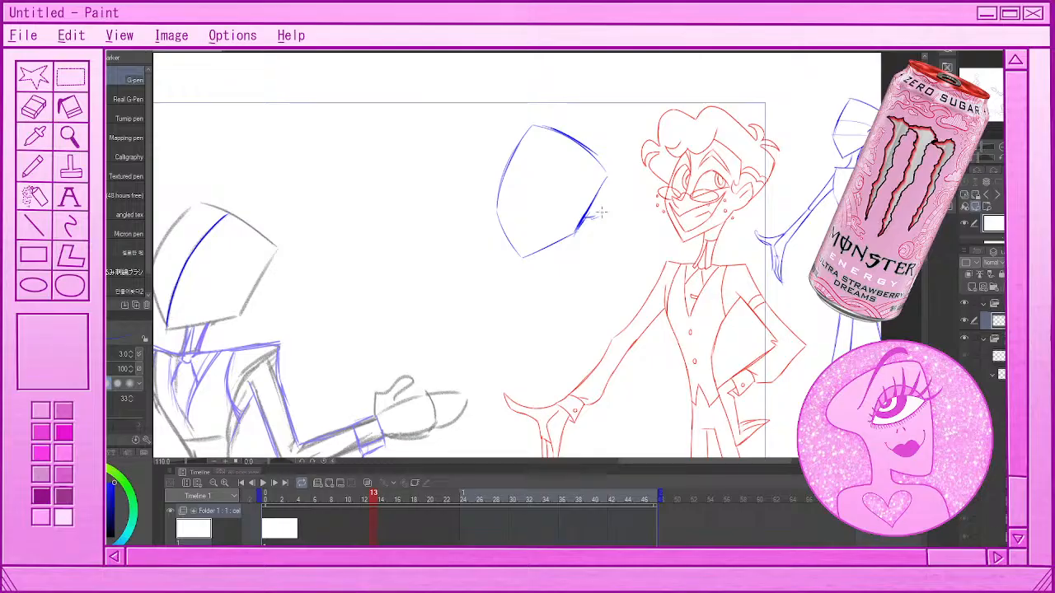
pyautogui.moveTo(590, 202); pyautogui.dragTo(608, 189)
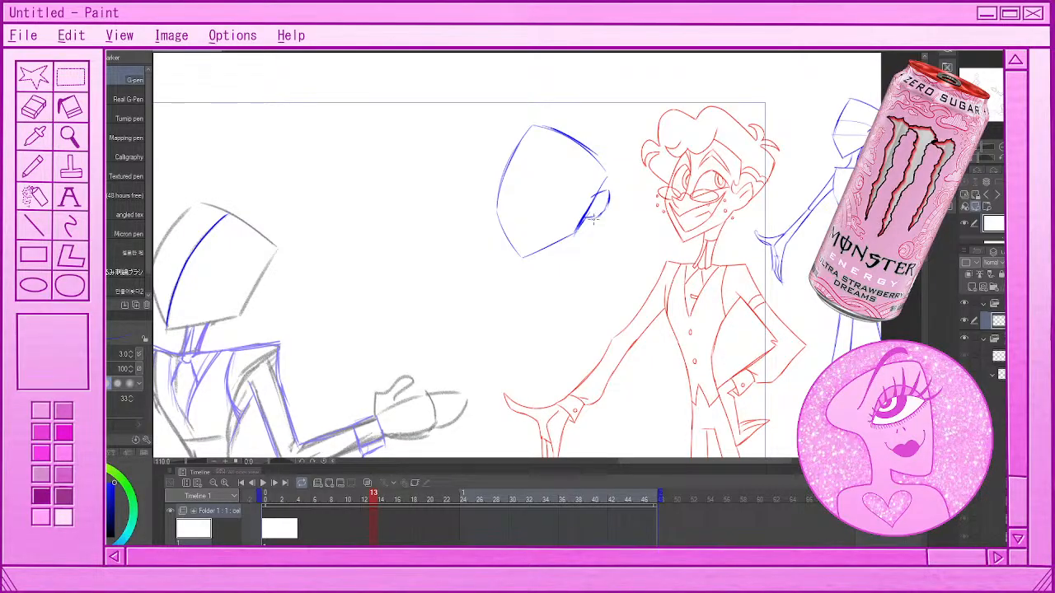
pyautogui.hotkey('ctrl', 'z')
pyautogui.hotkey('ctrl', 'z')
pyautogui.hotkey('ctrl', 'z')
pyautogui.press('h')
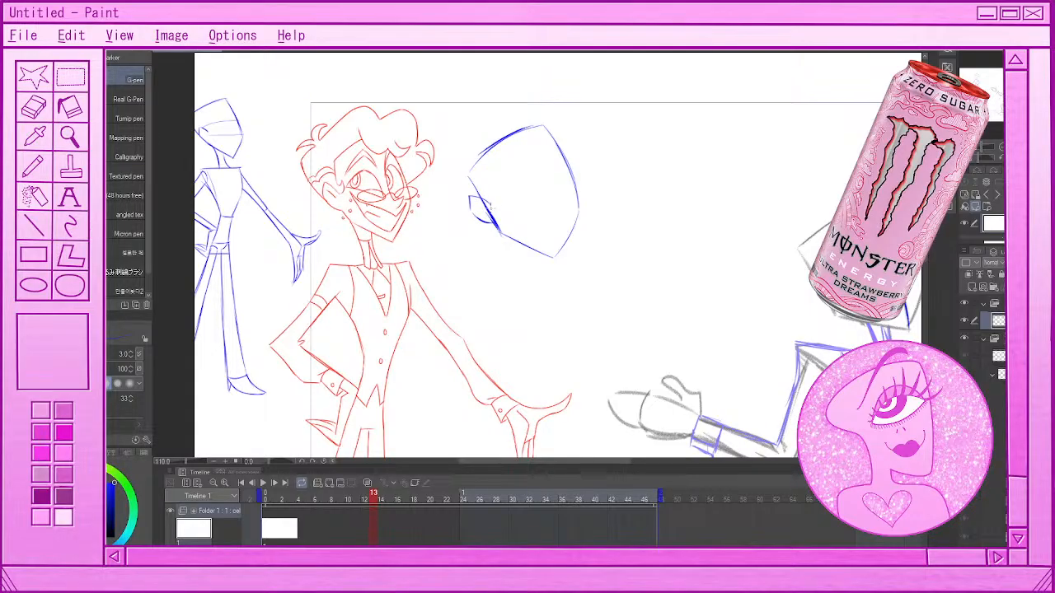
# Rework the rough blue ear at the back of the head, undoing the unwanted strokes
pyautogui.moveTo(470, 197)
pyautogui.mouseDown()
pyautogui.moveTo(494, 211)
pyautogui.moveTo(470, 198)
pyautogui.moveTo(485, 223)
pyautogui.mouseUp()
pyautogui.hotkey('ctrl', 'z')
# Draw the long nose bridge line down the blue face and a small hooked nose tip
pyautogui.hotkey('ctrl', 'z')
pyautogui.hotkey('ctrl', 'z')
pyautogui.hotkey('ctrl', 'z')
pyautogui.hotkey('ctrl', 'z')
pyautogui.moveTo(490, 207); pyautogui.dragTo(482, 197)
pyautogui.moveTo(533, 145); pyautogui.dragTo(556, 203)
pyautogui.hotkey('ctrl', 'z')
pyautogui.moveTo(534, 138); pyautogui.dragTo(554, 204)
pyautogui.moveTo(554, 204); pyautogui.dragTo(568, 199)
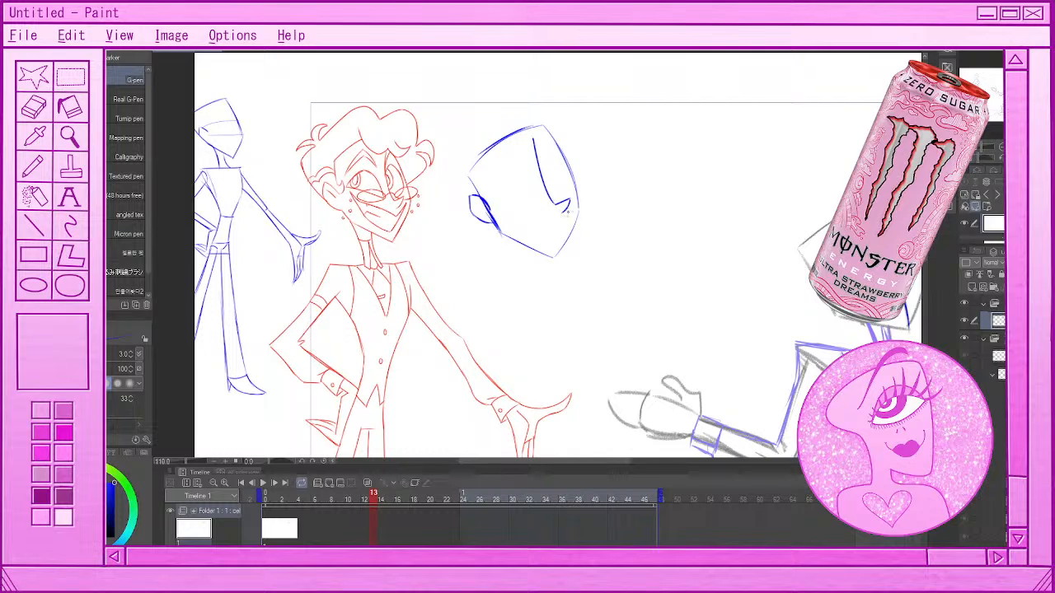
pyautogui.moveTo(570, 200); pyautogui.dragTo(560, 216)
# Draw the rounded outlines and lower lids of both eyes on either side of the nose bridge
pyautogui.moveTo(553, 198); pyautogui.dragTo(571, 196)
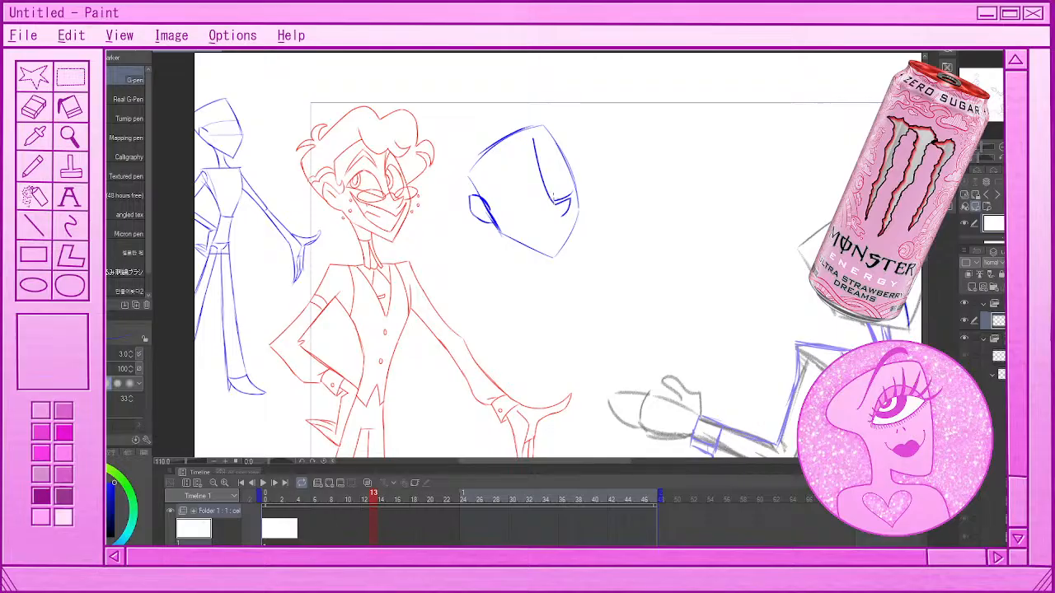
pyautogui.moveTo(554, 159); pyautogui.dragTo(569, 185)
pyautogui.moveTo(505, 206); pyautogui.dragTo(540, 204)
pyautogui.moveTo(525, 177)
pyautogui.mouseDown()
pyautogui.moveTo(518, 216)
pyautogui.moveTo(526, 178)
pyautogui.mouseUp()
pyautogui.hotkey('ctrl', 'z')
pyautogui.moveTo(511, 215)
pyautogui.mouseDown()
pyautogui.moveTo(507, 187)
pyautogui.moveTo(541, 206)
pyautogui.mouseUp()
# Try different irises and pupils inside both eyes of the blue head
pyautogui.moveTo(522, 188)
pyautogui.mouseDown()
pyautogui.moveTo(557, 197)
pyautogui.moveTo(557, 174)
pyautogui.mouseUp()
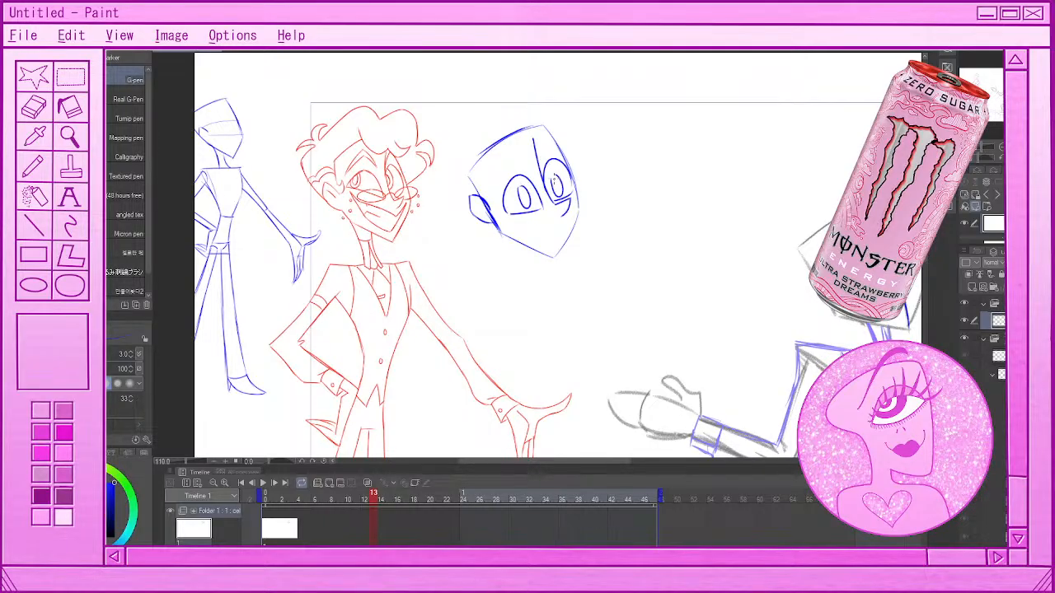
pyautogui.hotkey('ctrl', 'z')
pyautogui.hotkey('ctrl', 'z')
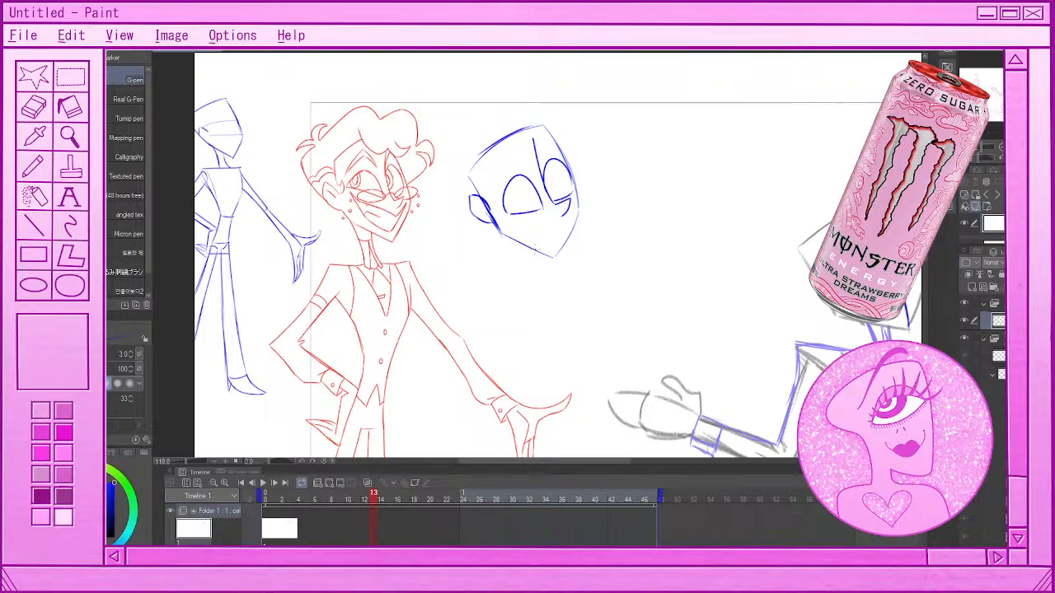
pyautogui.moveTo(521, 188)
pyautogui.mouseDown()
pyautogui.moveTo(560, 177)
pyautogui.moveTo(557, 196)
pyautogui.mouseUp()
pyautogui.hotkey('ctrl', 'z')
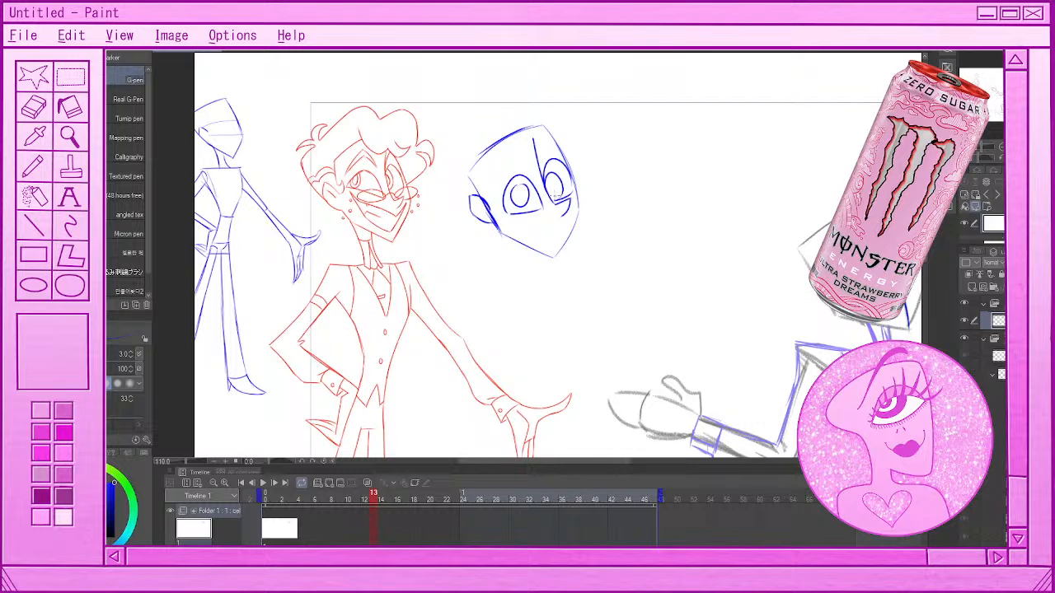
pyautogui.hotkey('ctrl', 'z')
pyautogui.moveTo(559, 174)
pyautogui.mouseDown()
pyautogui.moveTo(554, 196)
pyautogui.moveTo(553, 178)
pyautogui.moveTo(524, 198)
pyautogui.mouseUp()
pyautogui.hotkey('ctrl', 'z')
# Retrace the jaw of the blue head and try strokes for the cheek and mouth
pyautogui.moveTo(500, 234); pyautogui.dragTo(553, 257)
pyautogui.hotkey('ctrl', 'z')
pyautogui.moveTo(501, 234)
pyautogui.mouseDown()
pyautogui.moveTo(555, 259)
pyautogui.moveTo(581, 217)
pyautogui.mouseUp()
pyautogui.hotkey('ctrl', 'z')
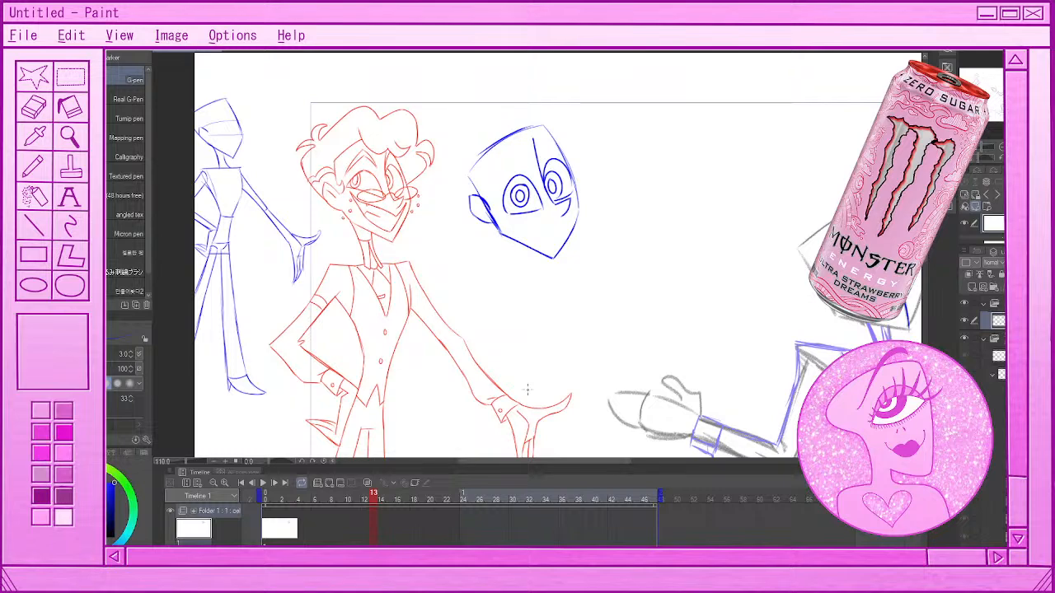
pyautogui.moveTo(579, 200); pyautogui.dragTo(566, 241)
pyautogui.hotkey('ctrl', 'z')
pyautogui.moveTo(524, 229)
pyautogui.mouseDown()
pyautogui.moveTo(561, 224)
pyautogui.moveTo(510, 224)
pyautogui.moveTo(553, 226)
pyautogui.moveTo(571, 210)
pyautogui.moveTo(569, 223)
pyautogui.moveTo(575, 210)
pyautogui.mouseUp()
# Undo the mouth, jaw, eye and nose tip strokes, keeping the head outline, ear and nose bridge
pyautogui.hotkey('ctrl', 'z')
pyautogui.hotkey('ctrl', 'z')
pyautogui.hotkey('ctrl', 'z')
pyautogui.hotkey('ctrl', 'z')
pyautogui.hotkey('ctrl', 'z')
pyautogui.hotkey('ctrl', 'z')
pyautogui.hotkey('ctrl', 'z')
pyautogui.hotkey('ctrl', 'z')
pyautogui.hotkey('ctrl', 'z')
pyautogui.hotkey('ctrl', 'z')
pyautogui.hotkey('ctrl', 'z')
pyautogui.hotkey('ctrl', 'z')
pyautogui.hotkey('ctrl', 'z')
pyautogui.hotkey('ctrl', 'z')
pyautogui.hotkey('ctrl', 'z')
pyautogui.hotkey('ctrl', 'z')
pyautogui.hotkey('ctrl', 'z')
pyautogui.hotkey('ctrl', 'z')
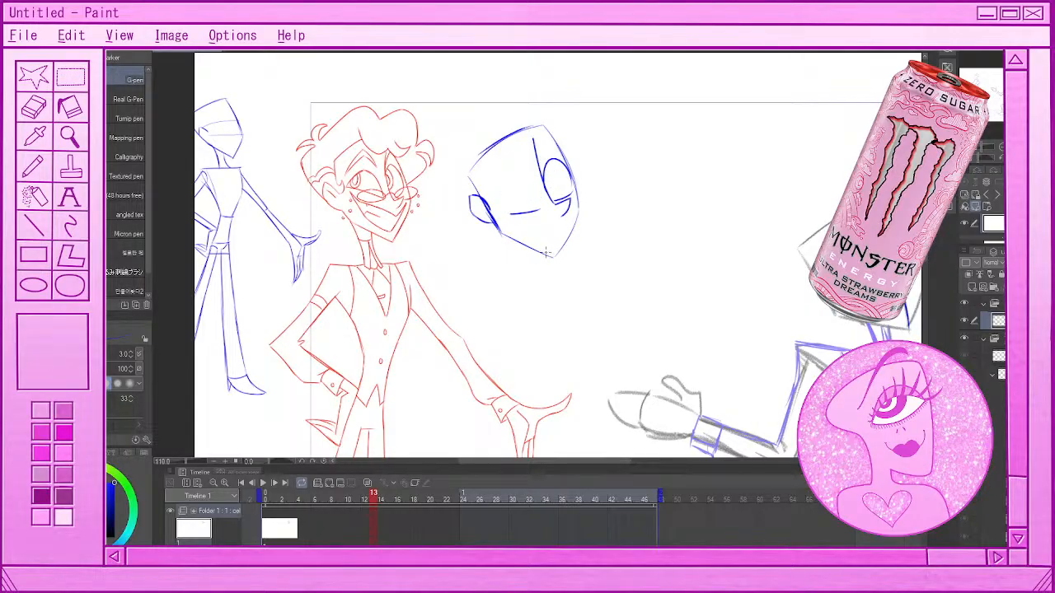
pyautogui.hotkey('ctrl', 'z')
pyautogui.hotkey('ctrl', 'z')
pyautogui.hotkey('ctrl', 'z')
pyautogui.hotkey('ctrl', 'z')
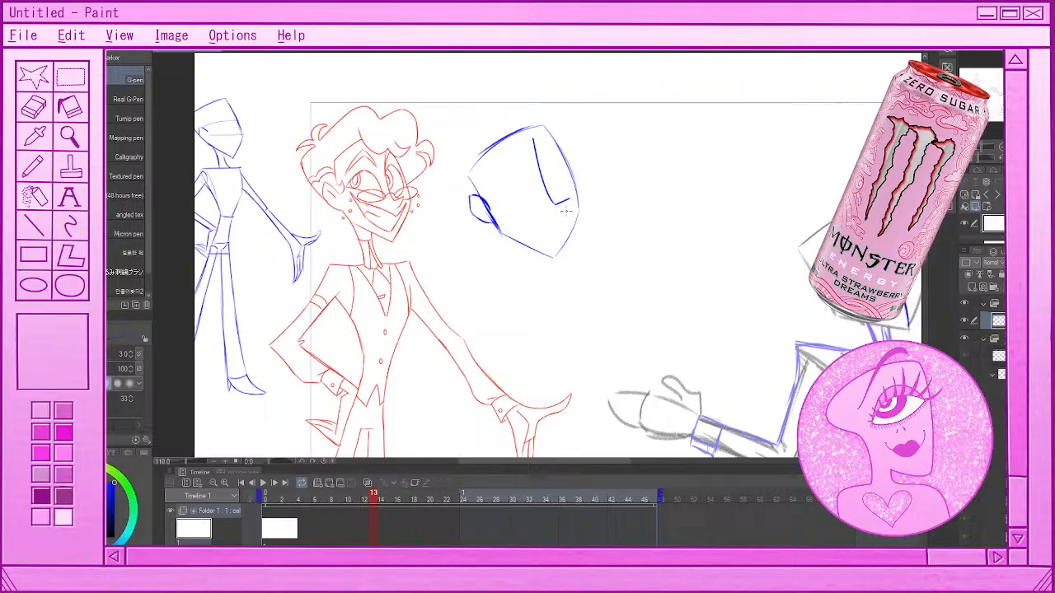
# Redraw the hooked nose tip and erase the head outline crossing the inside of the ear
pyautogui.moveTo(561, 203)
pyautogui.mouseDown()
pyautogui.moveTo(570, 209)
pyautogui.moveTo(563, 213)
pyautogui.mouseUp()
pyautogui.press('e')
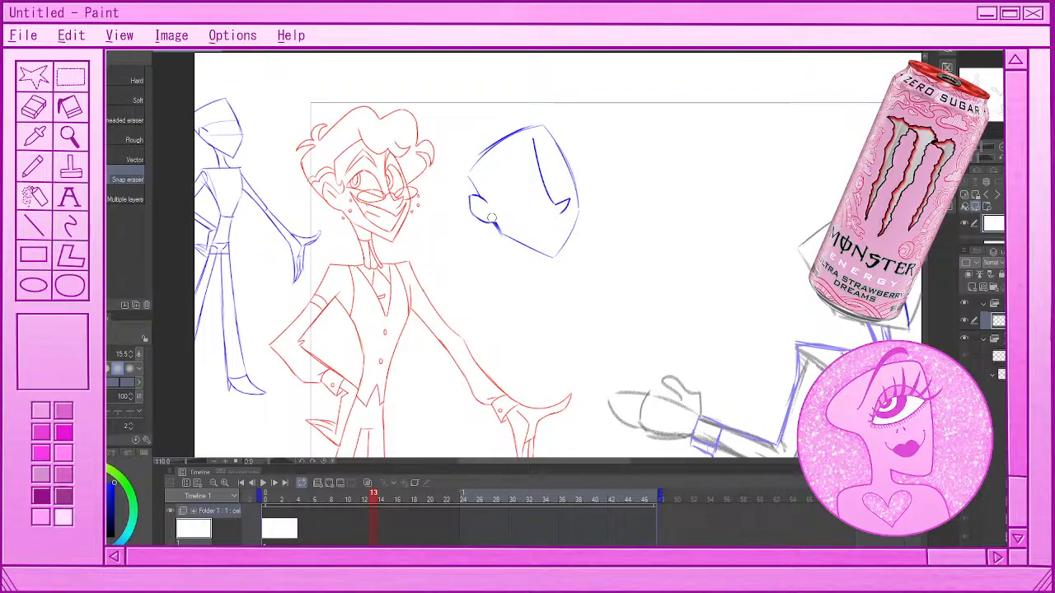
pyautogui.press('p')
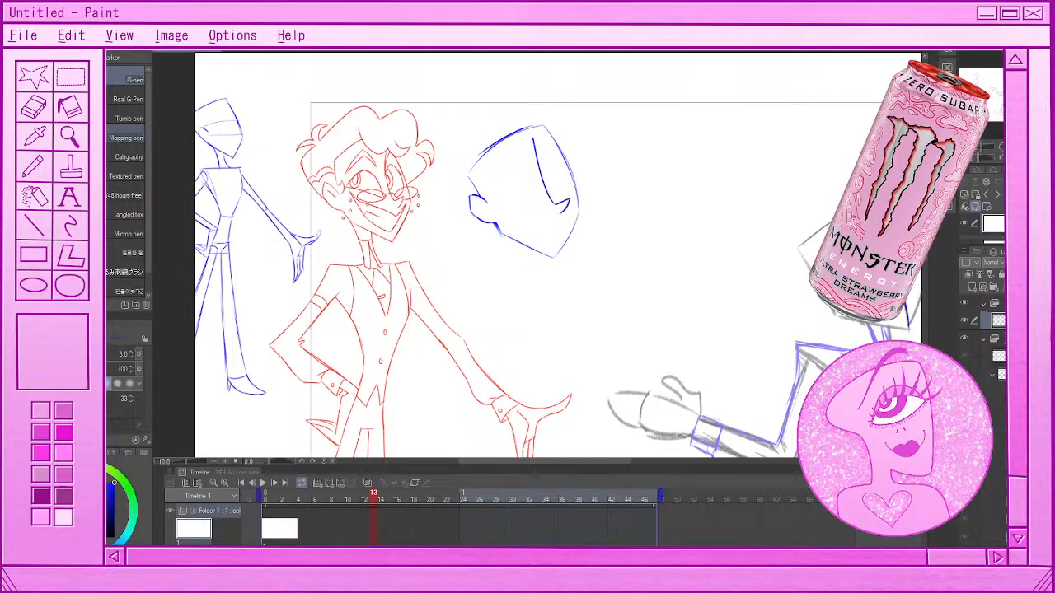
# Draw two blue guidelines across the face, one from ear bottom to nose and one from ear top to brow
pyautogui.moveTo(497, 222); pyautogui.dragTo(572, 195)
pyautogui.hotkey('ctrl', 'z')
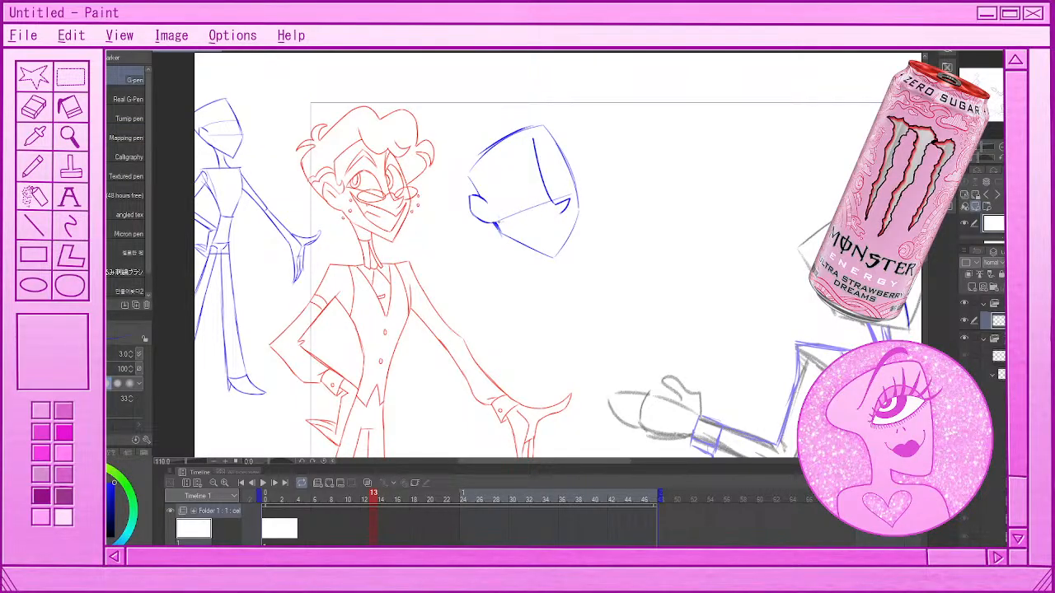
pyautogui.moveTo(496, 222); pyautogui.dragTo(571, 196)
pyautogui.hotkey('ctrl', 'z')
pyautogui.moveTo(479, 198); pyautogui.dragTo(563, 153)
pyautogui.hotkey('ctrl', 'z')
pyautogui.moveTo(480, 194); pyautogui.dragTo(557, 154)
pyautogui.moveTo(476, 198); pyautogui.dragTo(564, 154)
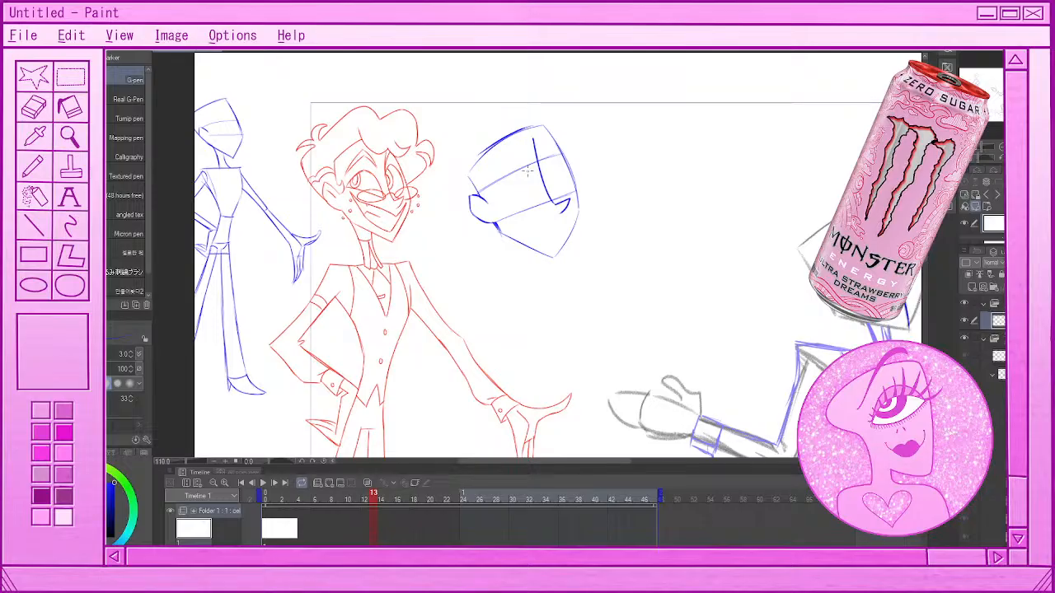
pyautogui.hotkey('ctrl', 'z')
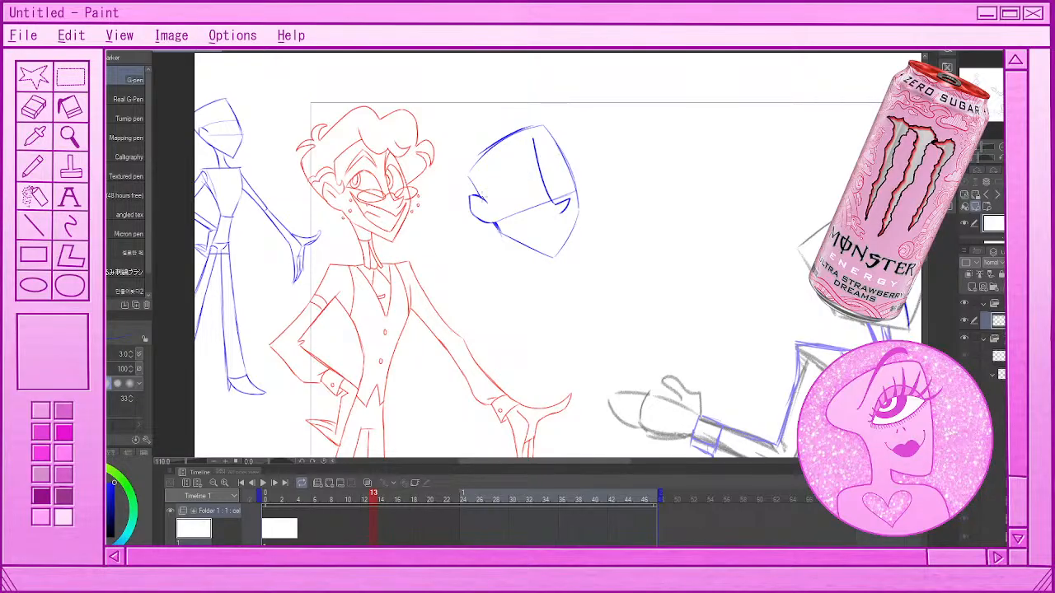
pyautogui.moveTo(480, 198)
pyautogui.mouseDown()
pyautogui.moveTo(571, 160)
pyautogui.moveTo(488, 192)
pyautogui.mouseUp()
# Draw a curled sideburn in front of the blue head's ear, undoing the stray strokes around it
pyautogui.moveTo(496, 196); pyautogui.dragTo(500, 200)
pyautogui.hotkey('ctrl', 'z')
pyautogui.moveTo(493, 197)
pyautogui.mouseDown()
pyautogui.moveTo(495, 216)
pyautogui.moveTo(450, 176)
pyautogui.mouseUp()
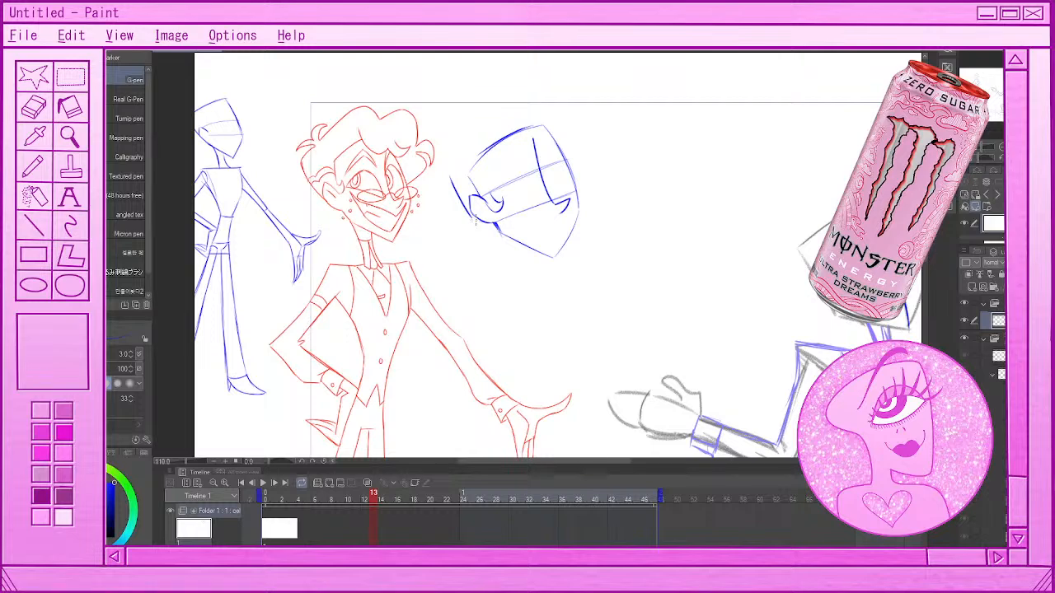
pyautogui.hotkey('ctrl', 'z')
pyautogui.moveTo(485, 167); pyautogui.dragTo(496, 203)
pyautogui.hotkey('ctrl', 'z')
# Draw the hairline across the forehead, with a rounded lock over the brow and a small curl at the far temple
pyautogui.hotkey('ctrl', 'z')
pyautogui.moveTo(485, 165)
pyautogui.mouseDown()
pyautogui.moveTo(496, 199)
pyautogui.moveTo(515, 142)
pyautogui.moveTo(535, 142)
pyautogui.moveTo(520, 137)
pyautogui.moveTo(524, 148)
pyautogui.moveTo(557, 151)
pyautogui.mouseUp()
pyautogui.hotkey('ctrl', 'z')
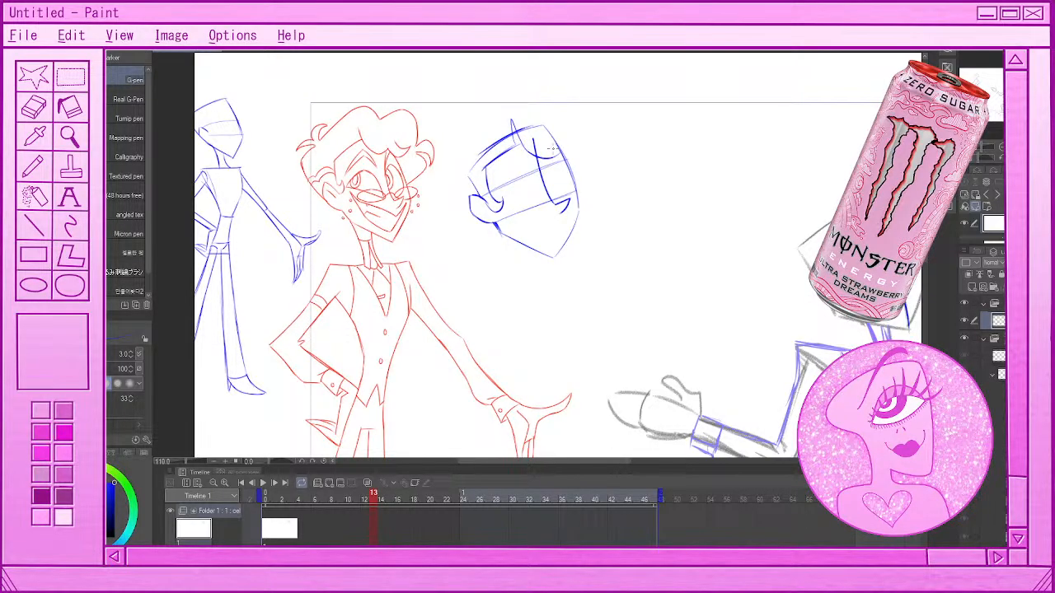
pyautogui.hotkey('ctrl', 'z')
pyautogui.moveTo(522, 147)
pyautogui.mouseDown()
pyautogui.moveTo(560, 146)
pyautogui.moveTo(558, 156)
pyautogui.moveTo(579, 138)
pyautogui.mouseUp()
pyautogui.hotkey('ctrl', 'z')
pyautogui.moveTo(560, 133); pyautogui.dragTo(579, 136)
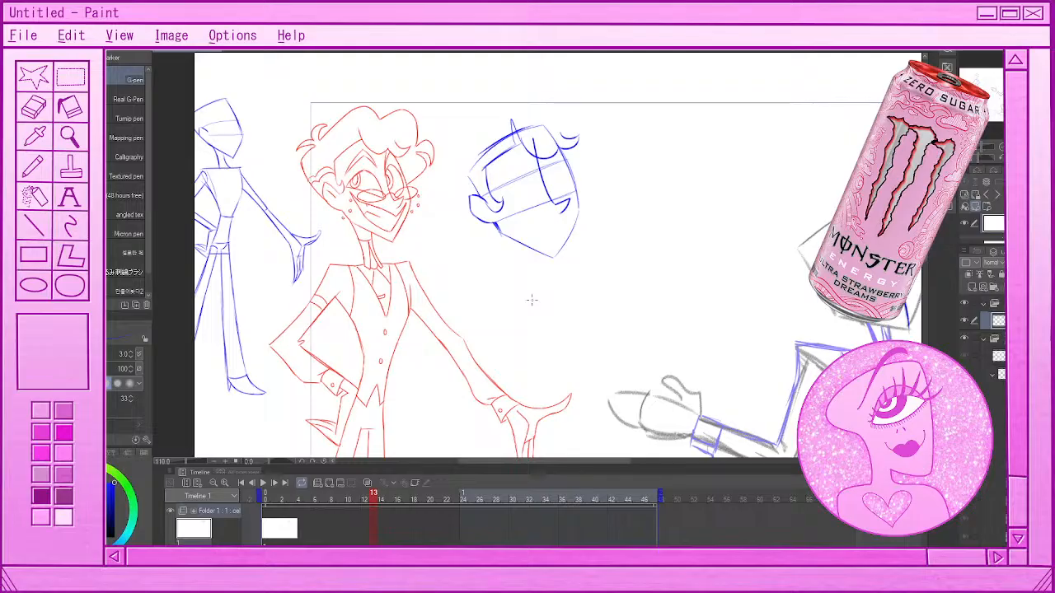
pyautogui.hotkey('ctrl', 'z')
pyautogui.hotkey('ctrl', 'z')
pyautogui.moveTo(527, 140); pyautogui.dragTo(565, 132)
pyautogui.moveTo(559, 144); pyautogui.dragTo(574, 131)
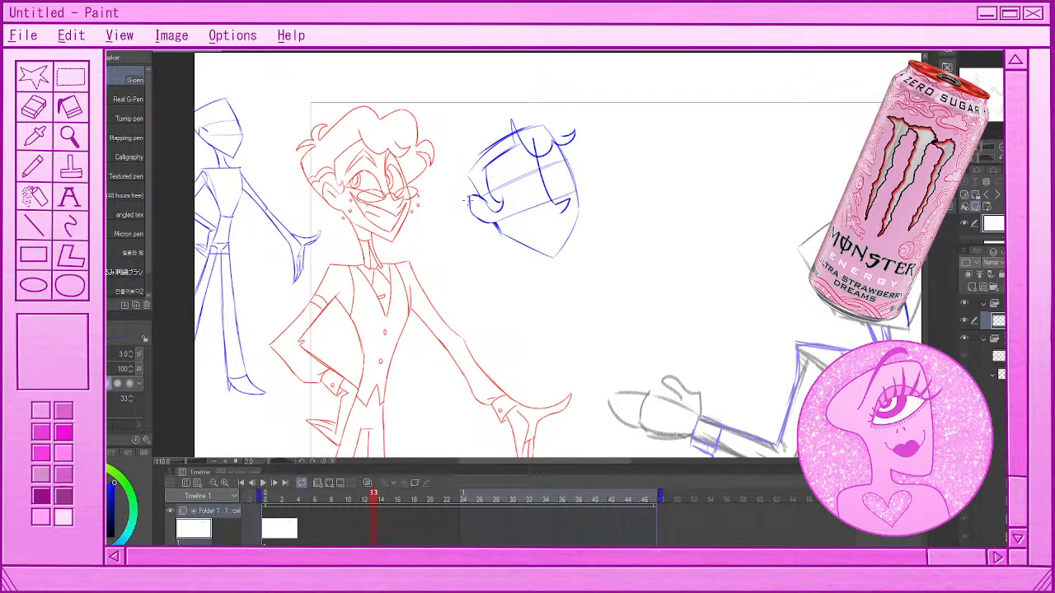
# Draw the back contour of the hair slanting down behind the ear
pyautogui.moveTo(447, 172); pyautogui.dragTo(473, 213)
pyautogui.hotkey('ctrl', 'z')
pyautogui.moveTo(442, 171); pyautogui.dragTo(474, 216)
pyautogui.hotkey('ctrl', 'z')
# Draw the outer contour of the blue head's hair, from the back over the crown into a rounded front puff
pyautogui.moveTo(437, 155)
pyautogui.mouseDown()
pyautogui.moveTo(476, 218)
pyautogui.moveTo(443, 169)
pyautogui.moveTo(484, 117)
pyautogui.mouseUp()
pyautogui.hotkey('ctrl', 'z')
pyautogui.hotkey('ctrl', 'z')
pyautogui.moveTo(445, 157); pyautogui.dragTo(496, 111)
pyautogui.hotkey('ctrl', 'z')
pyautogui.moveTo(445, 160)
pyautogui.mouseDown()
pyautogui.moveTo(487, 121)
pyautogui.moveTo(545, 111)
pyautogui.moveTo(528, 98)
pyautogui.moveTo(541, 105)
pyautogui.mouseUp()
pyautogui.hotkey('ctrl', 'z')
pyautogui.hotkey('ctrl', 'z')
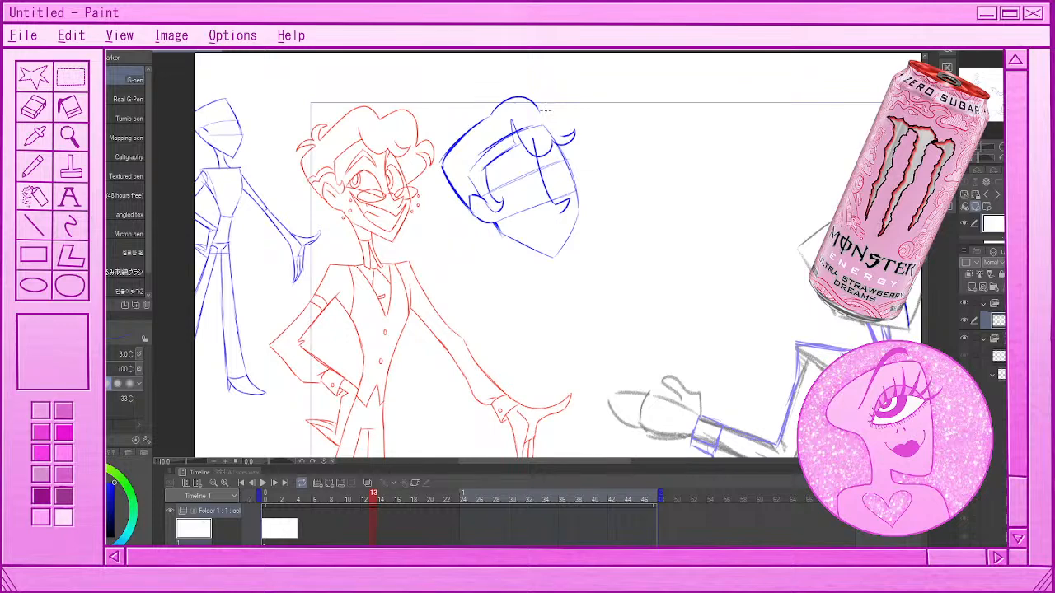
# Draw a second rounded hair puff above the forehead and a curled tuft at the far temple, undoing rejected strokes
pyautogui.moveTo(545, 109)
pyautogui.mouseDown()
pyautogui.moveTo(608, 160)
pyautogui.moveTo(593, 149)
pyautogui.moveTo(580, 177)
pyautogui.moveTo(584, 161)
pyautogui.moveTo(603, 162)
pyautogui.moveTo(591, 148)
pyautogui.moveTo(578, 182)
pyautogui.mouseUp()
pyautogui.hotkey('ctrl', 'z')
pyautogui.hotkey('ctrl', 'z')
pyautogui.hotkey('ctrl', 'z')
pyautogui.hotkey('ctrl', 'z')
pyautogui.hotkey('ctrl', 'z')
pyautogui.hotkey('ctrl', 'z')
pyautogui.hotkey('ctrl', 'z')
pyautogui.hotkey('ctrl', 'z')
pyautogui.moveTo(584, 139); pyautogui.dragTo(579, 180)
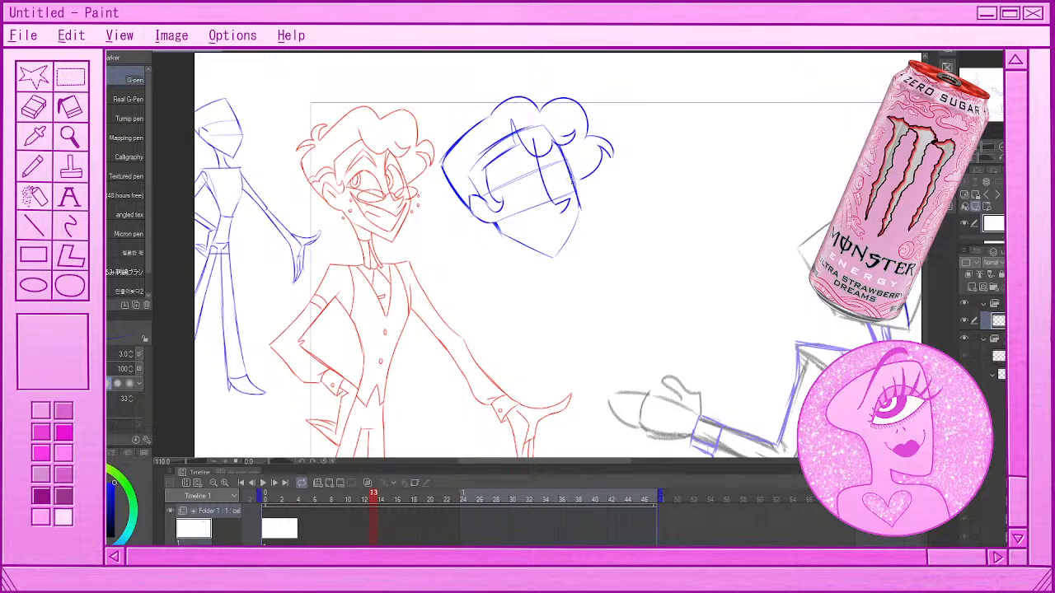
# Retrace the blue head's far cheek and jawline down to the pointed chin with darker strokes
pyautogui.moveTo(559, 144); pyautogui.dragTo(577, 206)
pyautogui.hotkey('ctrl', 'z')
pyautogui.moveTo(500, 232)
pyautogui.mouseDown()
pyautogui.moveTo(564, 256)
pyautogui.moveTo(551, 253)
pyautogui.moveTo(564, 256)
pyautogui.moveTo(578, 209)
pyautogui.moveTo(566, 249)
pyautogui.mouseUp()
pyautogui.hotkey('ctrl', 'z')
pyautogui.hotkey('ctrl', 'z')
pyautogui.hotkey('ctrl', 'z')
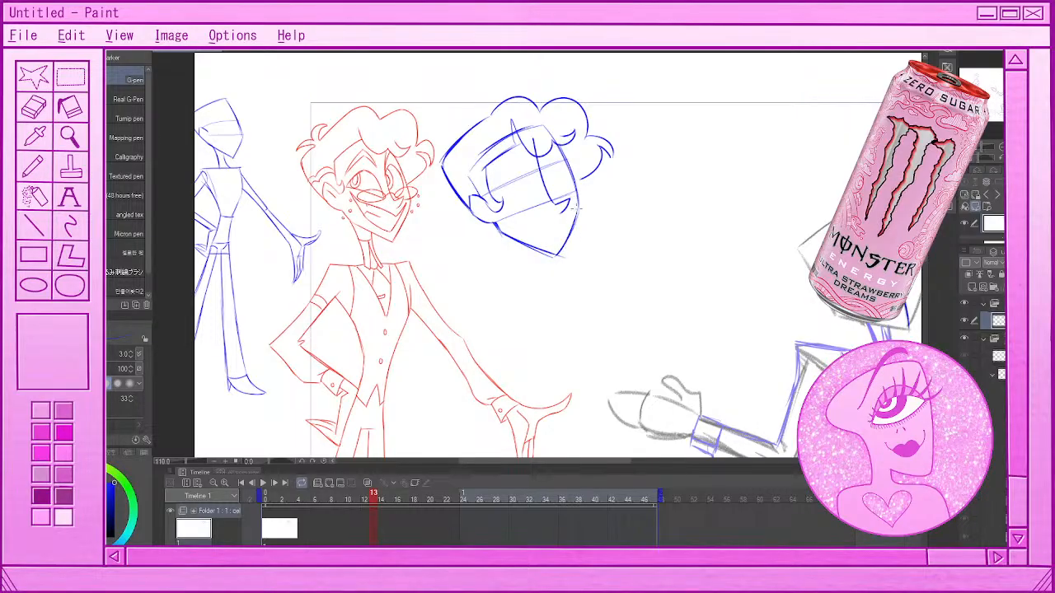
# Add small curled tufts of hair at the back of the blue head
pyautogui.hotkey('ctrl', 'z')
pyautogui.moveTo(579, 202); pyautogui.dragTo(564, 252)
pyautogui.moveTo(579, 206); pyautogui.dragTo(561, 253)
pyautogui.moveTo(453, 143)
pyautogui.mouseDown()
pyautogui.moveTo(436, 150)
pyautogui.moveTo(471, 121)
pyautogui.mouseUp()
pyautogui.hotkey('ctrl', 'z')
pyautogui.hotkey('ctrl', 'z')
pyautogui.moveTo(452, 140); pyautogui.dragTo(461, 127)
# Erase the overlapping construction lines at the chin, behind the ear and across the top of the skull
pyautogui.press('e')
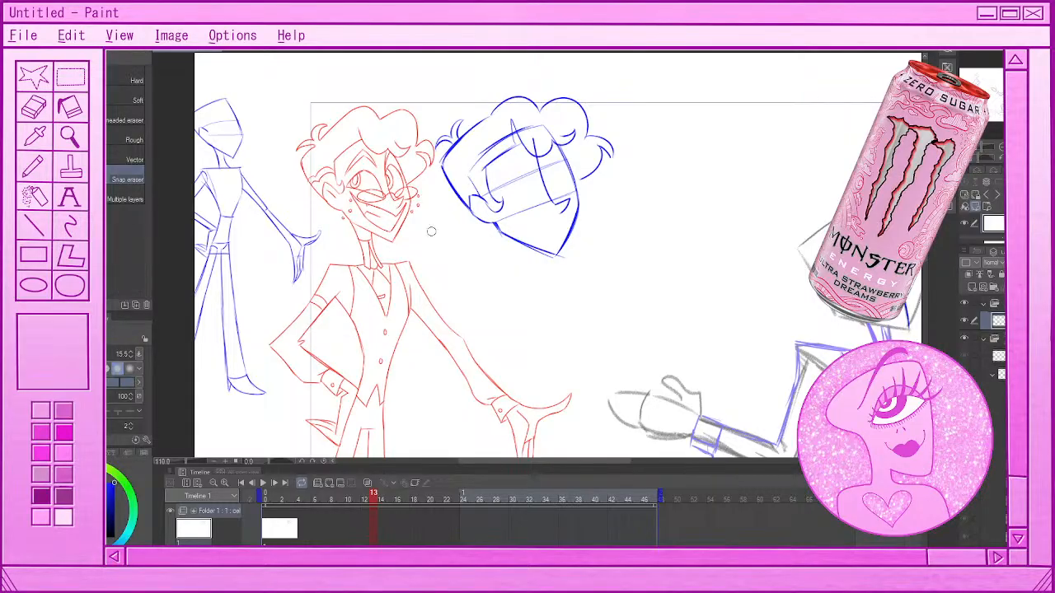
pyautogui.moveTo(540, 254); pyautogui.dragTo(563, 262)
pyautogui.moveTo(478, 191); pyautogui.dragTo(467, 167)
pyautogui.moveTo(505, 135)
pyautogui.mouseDown()
pyautogui.moveTo(512, 155)
pyautogui.moveTo(559, 137)
pyautogui.mouseUp()
# Thicken the hair parting into a solid blue wedge and erase the centre line inside the forehead lock
pyautogui.press('p')
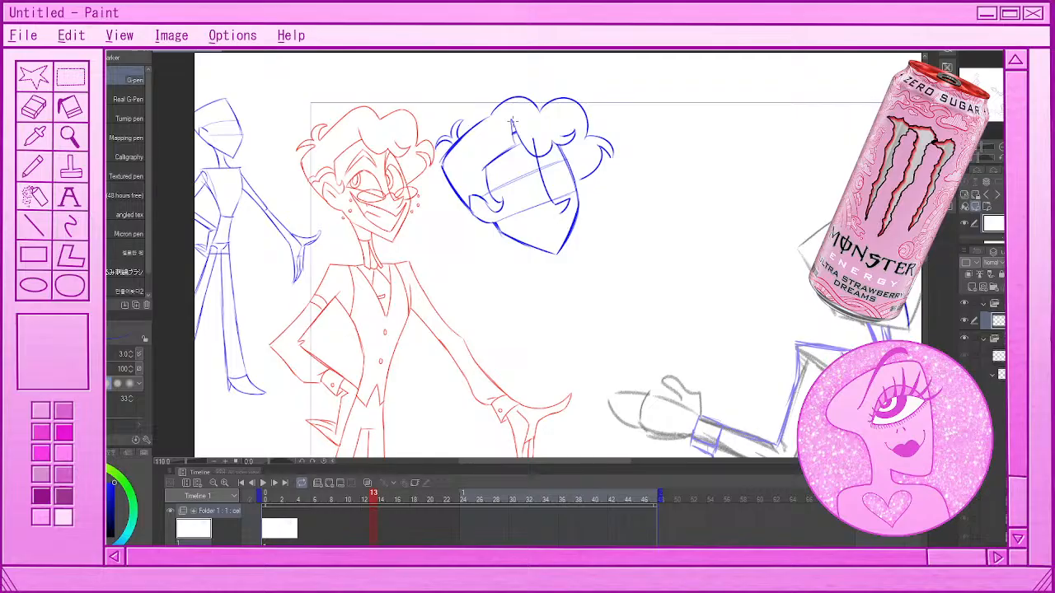
pyautogui.moveTo(512, 122); pyautogui.dragTo(519, 144)
pyautogui.moveTo(515, 125); pyautogui.dragTo(518, 139)
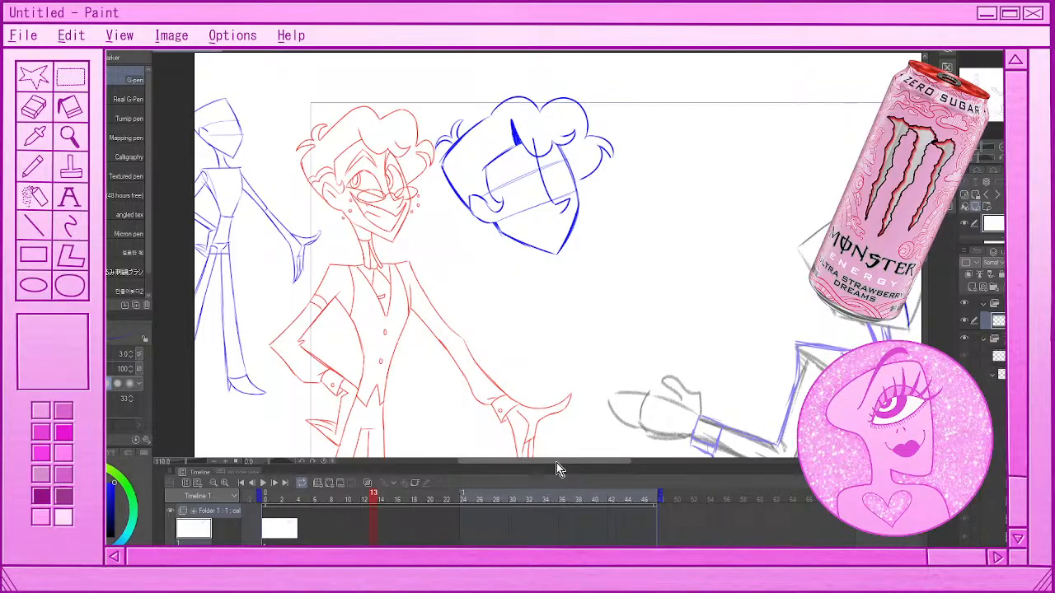
pyautogui.press('e')
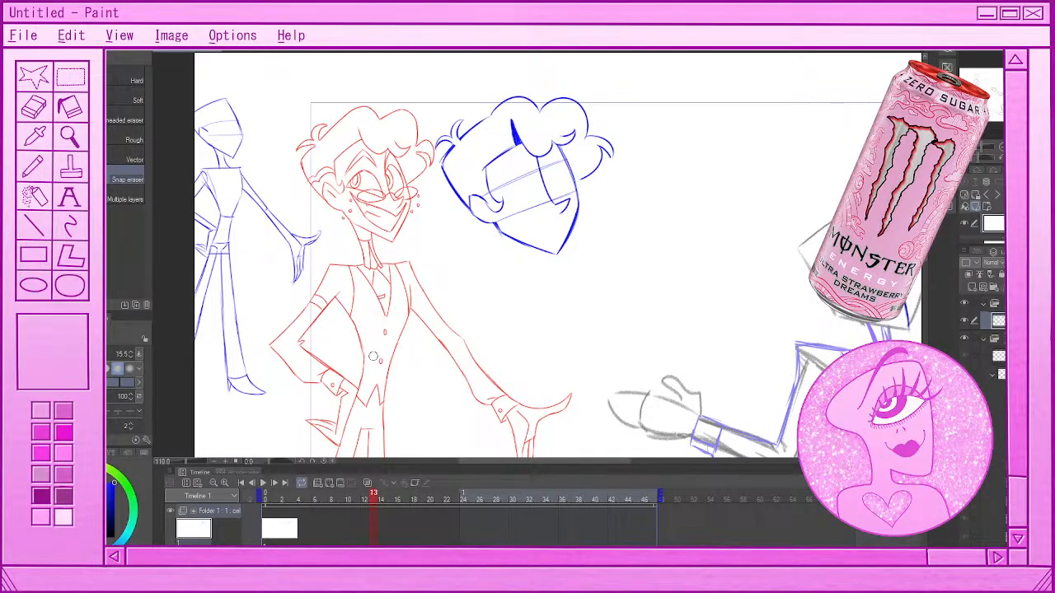
pyautogui.press('p')
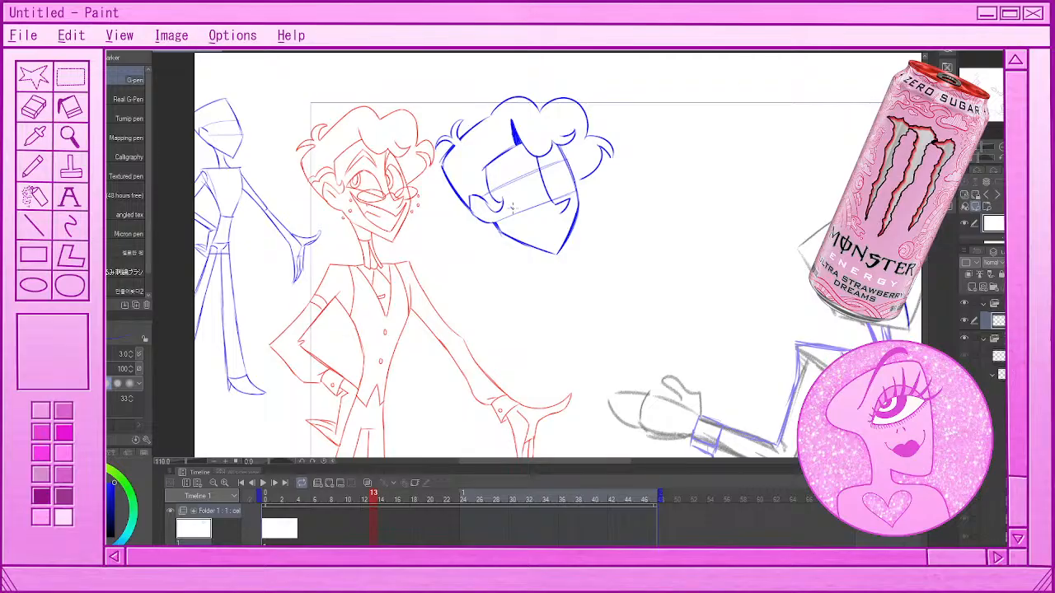
# Draw the near eye as a rounded arch with a lower lid line on the lower face guideline
pyautogui.moveTo(513, 206)
pyautogui.mouseDown()
pyautogui.moveTo(521, 176)
pyautogui.moveTo(545, 206)
pyautogui.moveTo(564, 188)
pyautogui.moveTo(570, 197)
pyautogui.moveTo(559, 165)
pyautogui.moveTo(551, 169)
pyautogui.moveTo(572, 189)
pyautogui.mouseUp()
pyautogui.hotkey('ctrl', 'z')
pyautogui.hotkey('ctrl', 'z')
# Draw the narrower far eye with its slanted lower lid beside the face's centre line, undoing rejected strokes
pyautogui.hotkey('ctrl', 'z')
pyautogui.hotkey('ctrl', 'z')
pyautogui.hotkey('ctrl', 'z')
pyautogui.moveTo(551, 199); pyautogui.dragTo(563, 173)
pyautogui.hotkey('ctrl', 'z')
pyautogui.moveTo(552, 200)
pyautogui.mouseDown()
pyautogui.moveTo(574, 187)
pyautogui.moveTo(557, 179)
pyautogui.moveTo(573, 184)
pyautogui.moveTo(562, 164)
pyautogui.moveTo(575, 182)
pyautogui.mouseUp()
pyautogui.hotkey('ctrl', 'z')
pyautogui.hotkey('ctrl', 'z')
pyautogui.hotkey('ctrl', 'z')
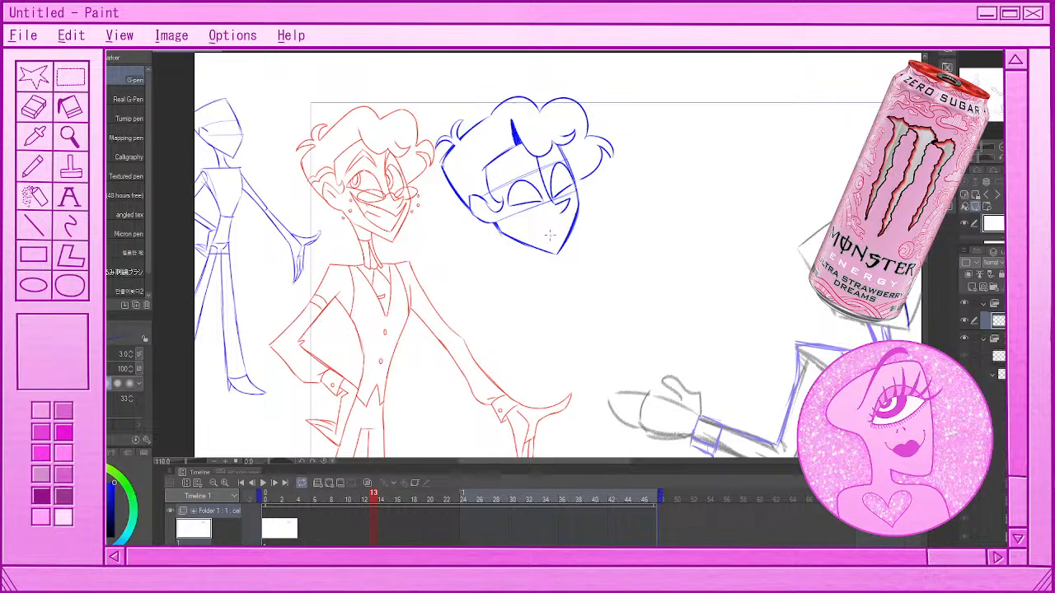
pyautogui.hotkey('ctrl', 'z')
pyautogui.moveTo(552, 200)
pyautogui.mouseDown()
pyautogui.moveTo(573, 187)
pyautogui.moveTo(551, 187)
pyautogui.moveTo(572, 188)
pyautogui.mouseUp()
pyautogui.hotkey('ctrl', 'z')
# Darken the top of the front hair puff and erase the brow guideline across the face
pyautogui.moveTo(493, 114); pyautogui.dragTo(530, 99)
pyautogui.press('e')
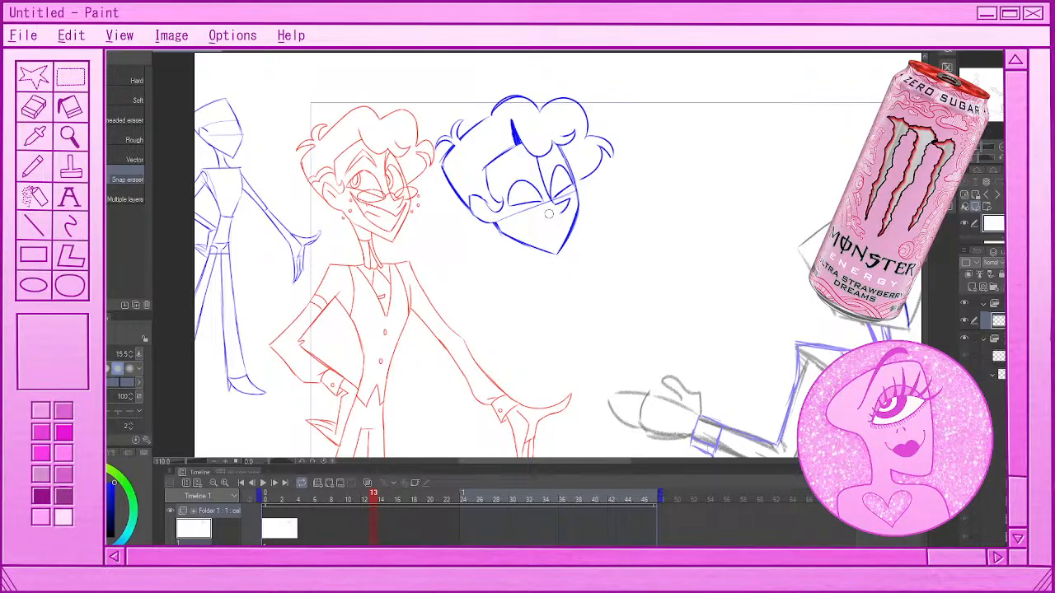
pyautogui.press('p')
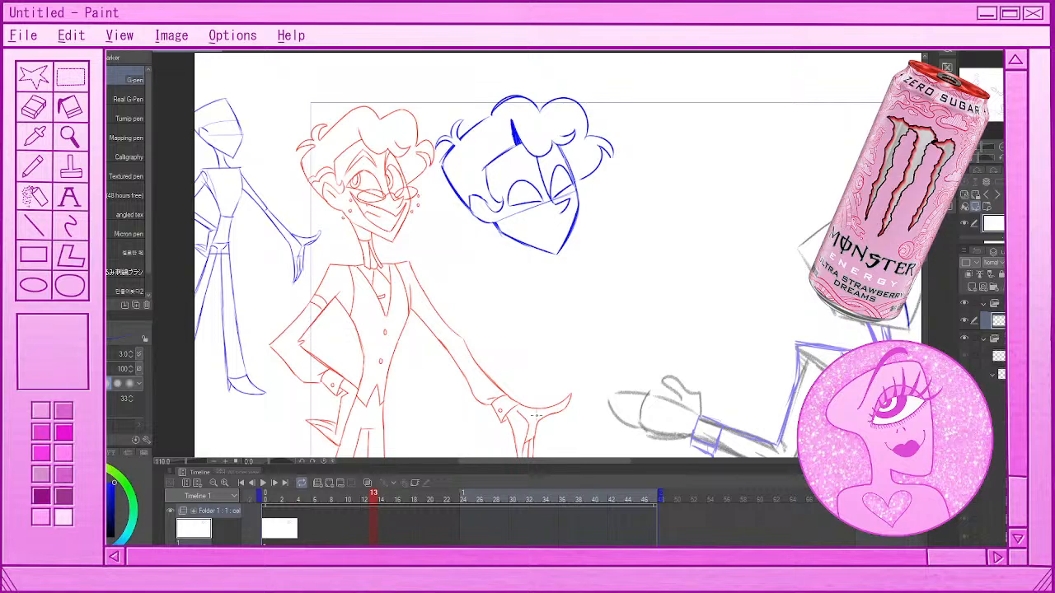
pyautogui.press('e')
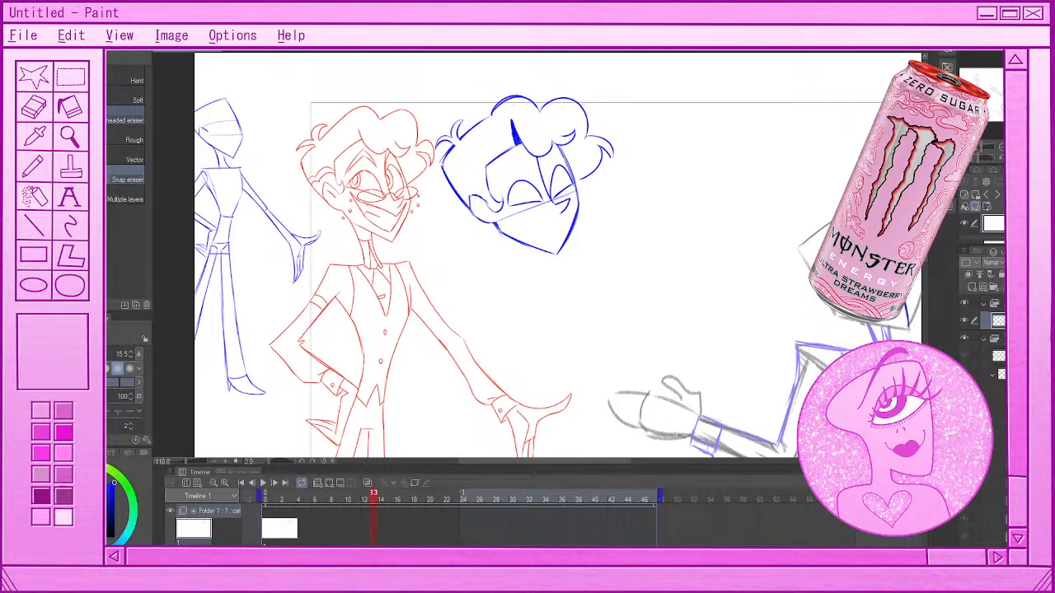
pyautogui.press('p')
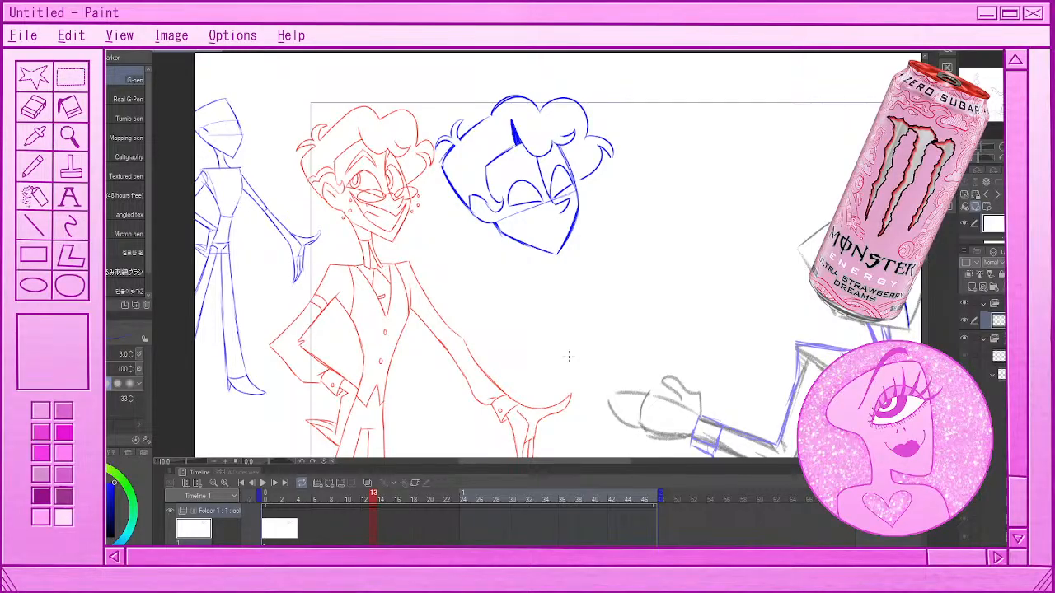
# Draw thick arched eyebrows above both of the blue head's eyes, undoing rejected strokes
pyautogui.hotkey('ctrl', 'z')
pyautogui.moveTo(500, 187)
pyautogui.mouseDown()
pyautogui.moveTo(520, 157)
pyautogui.moveTo(569, 169)
pyautogui.moveTo(567, 157)
pyautogui.mouseUp()
pyautogui.hotkey('ctrl', 'z')
pyautogui.moveTo(501, 183); pyautogui.dragTo(529, 158)
pyautogui.hotkey('ctrl', 'z')
pyautogui.moveTo(502, 169)
pyautogui.mouseDown()
pyautogui.moveTo(550, 150)
pyautogui.moveTo(567, 165)
pyautogui.mouseUp()
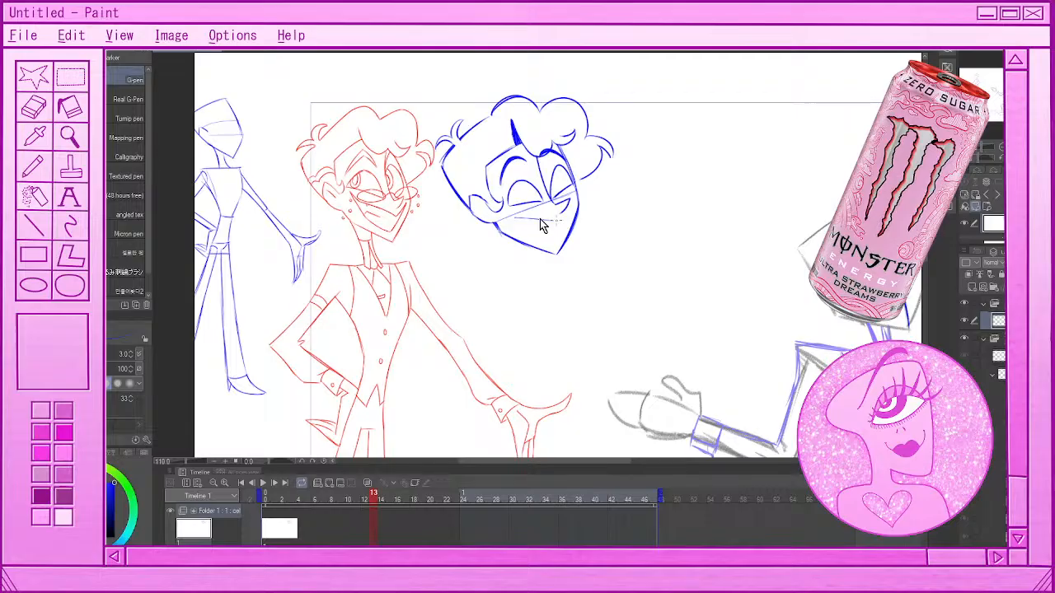
pyautogui.hotkey('ctrl', 'z')
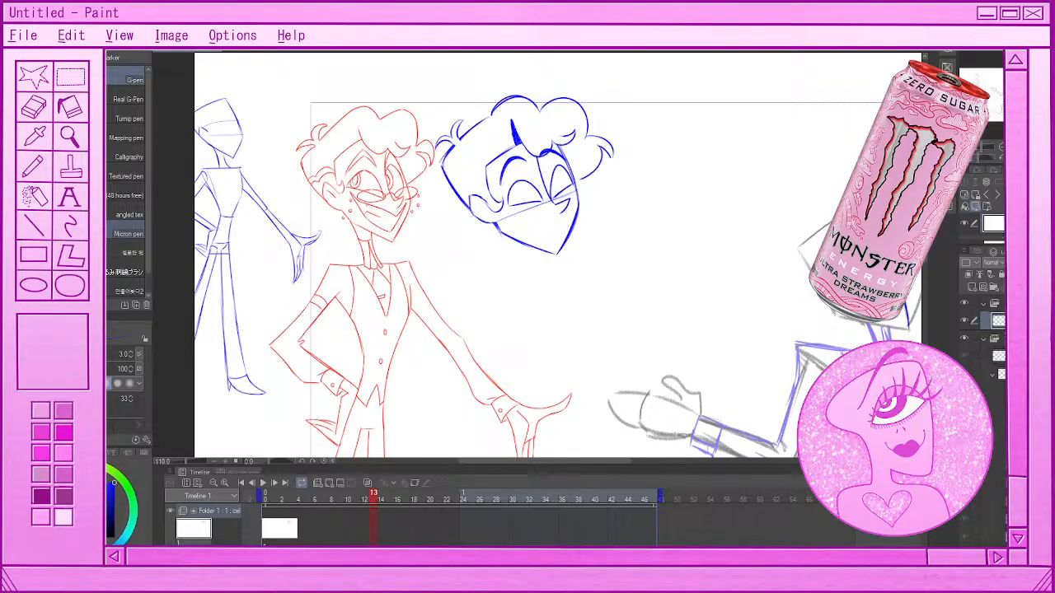
# Erase the lower guideline running across the face from the ear to the nose
pyautogui.press('e')
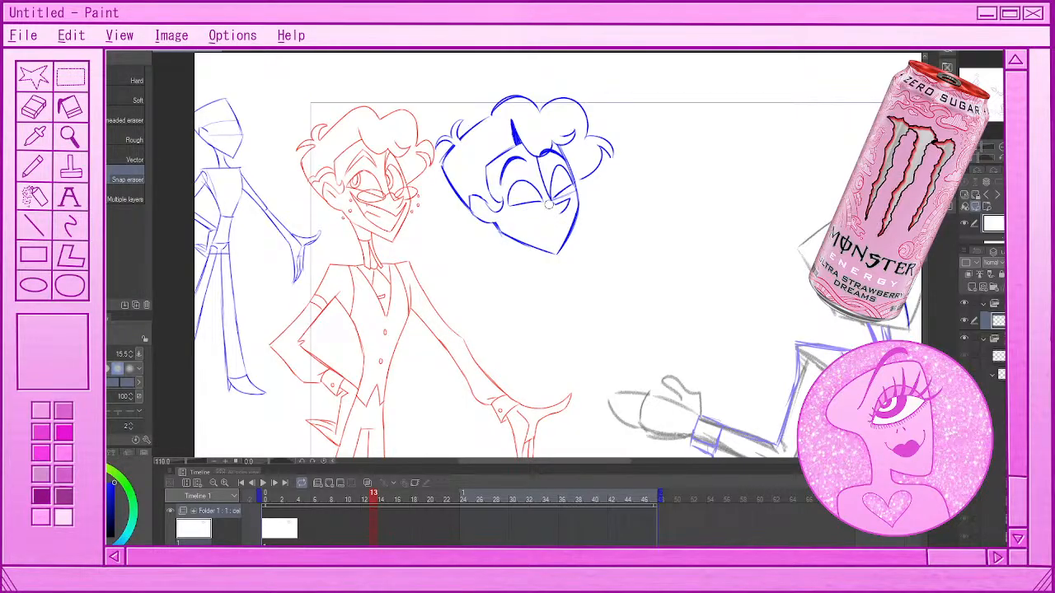
pyautogui.moveTo(549, 203); pyautogui.dragTo(572, 190)
pyautogui.press('o')
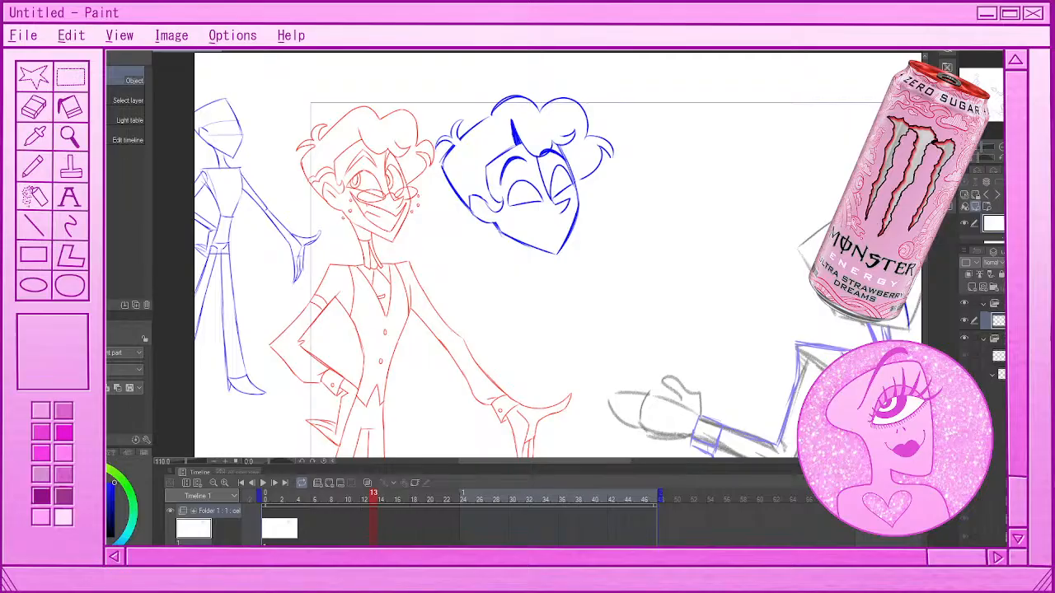
# Darken the far side of the face and draw an oval iris and pupil in the near eye
pyautogui.press('p')
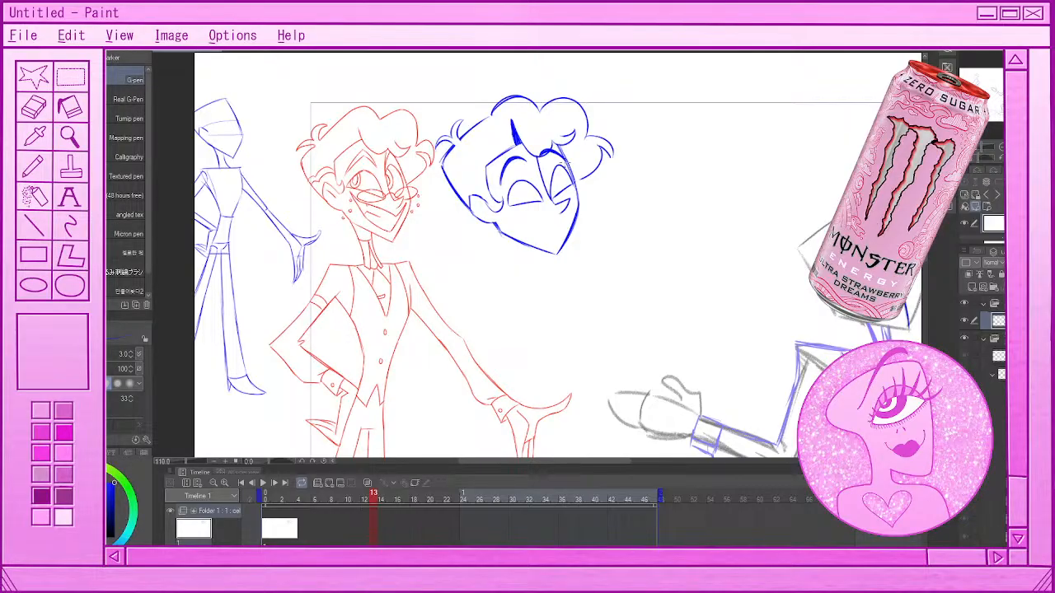
pyautogui.moveTo(561, 147); pyautogui.dragTo(579, 197)
pyautogui.moveTo(515, 188)
pyautogui.mouseDown()
pyautogui.moveTo(526, 201)
pyautogui.moveTo(558, 194)
pyautogui.mouseUp()
# Play back the dance-kick animation to review the motion, and return to frame 0
pyautogui.scroll(-5, 576, 295)
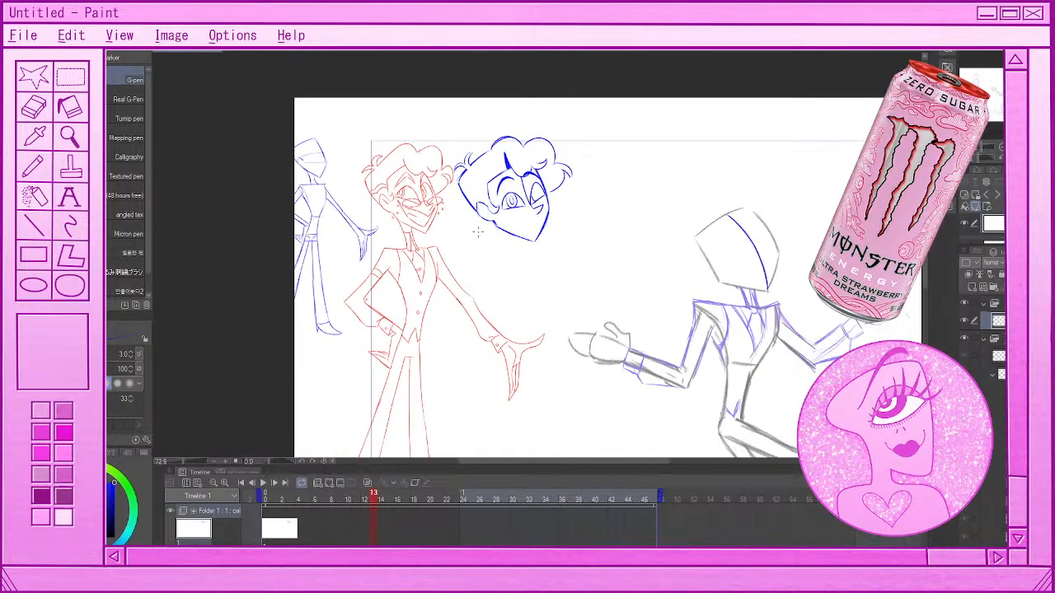
pyautogui.scroll(4, 648, 393)
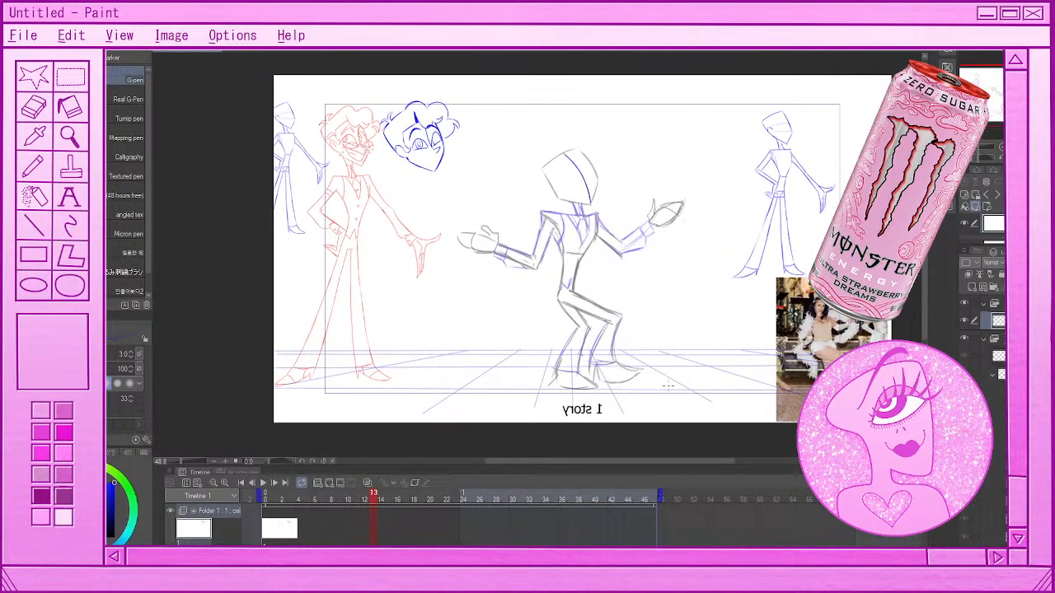
pyautogui.click(265, 485)
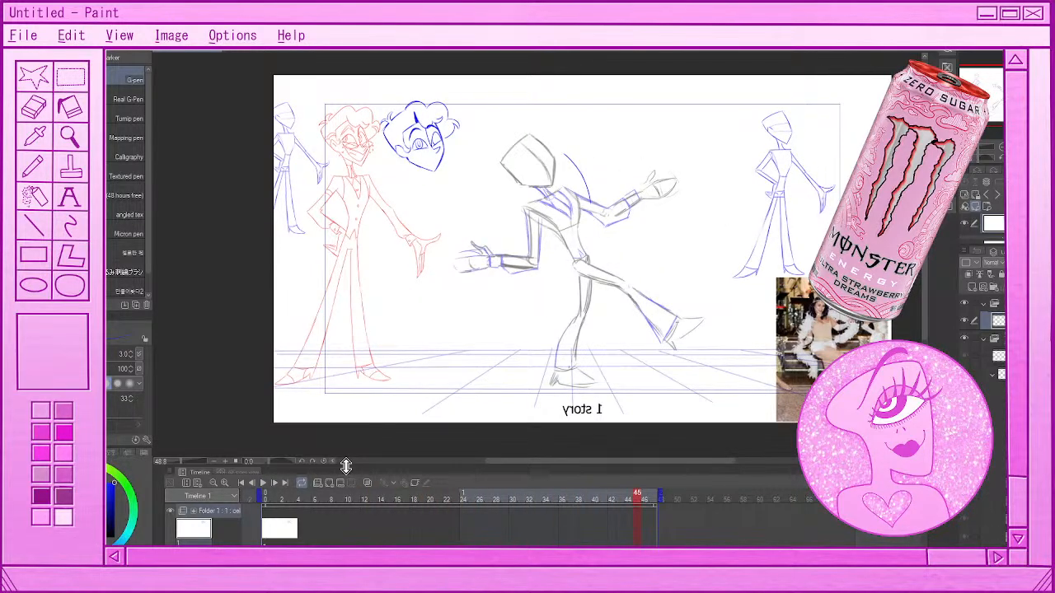
pyautogui.press('m')
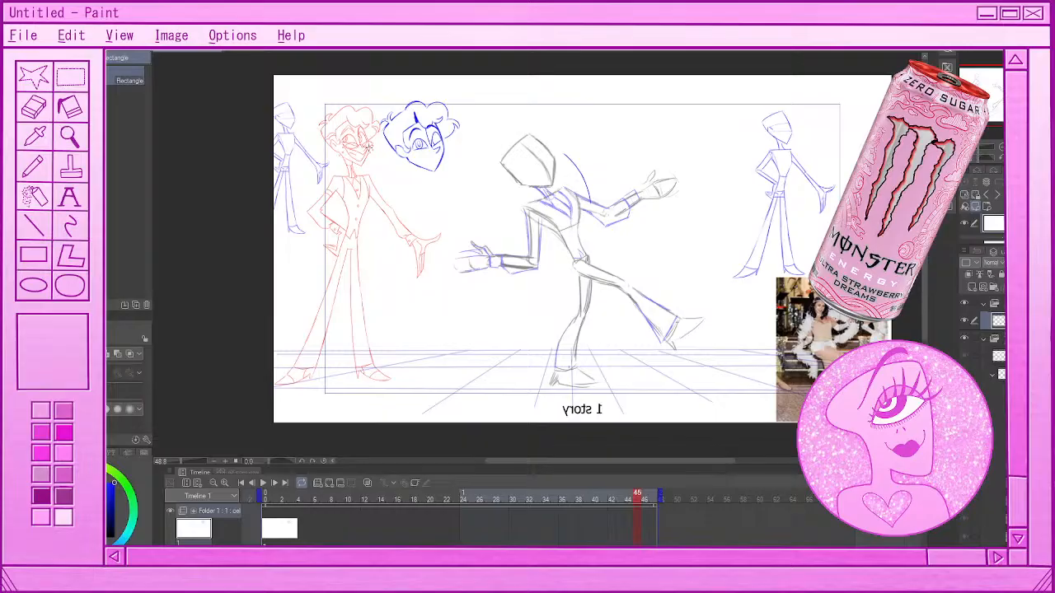
pyautogui.click(265, 484)
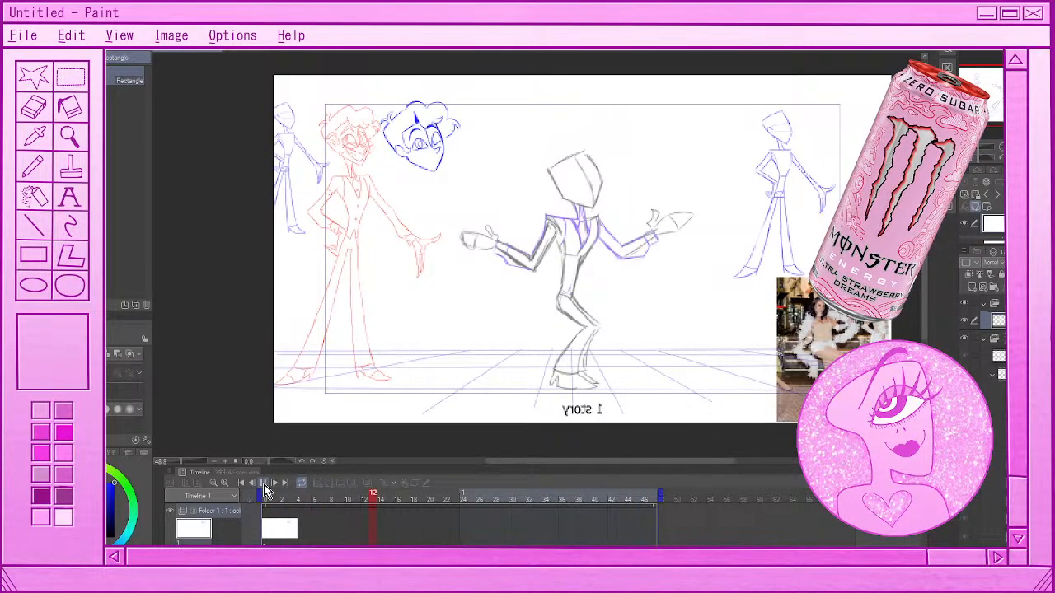
pyautogui.click(264, 485)
pyautogui.click(267, 524)
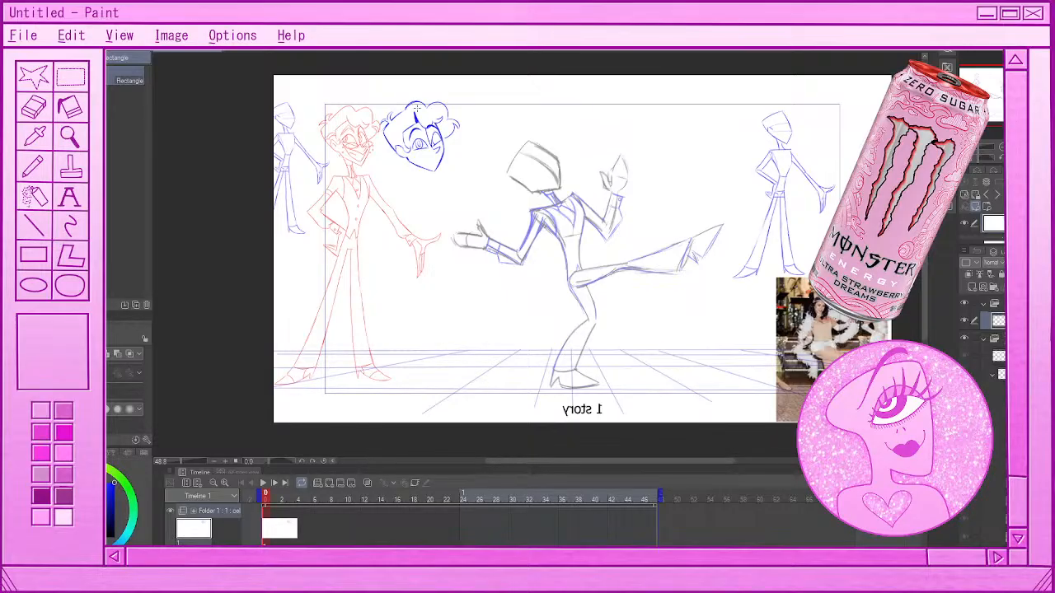
# Try drawing an oval iris and pupil in the blue head's far eye
pyautogui.scroll(3, 395, 107)
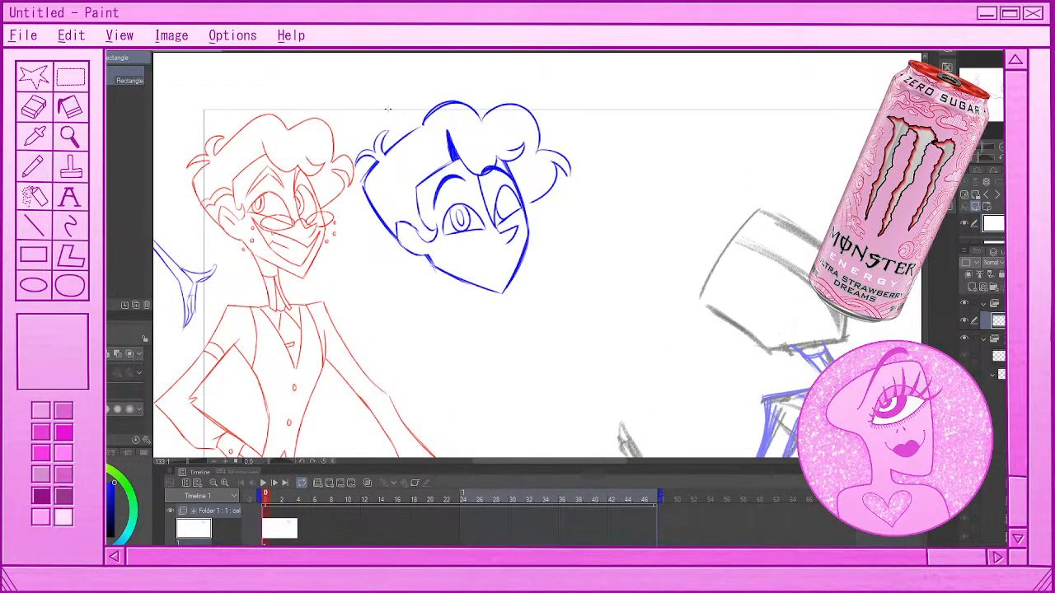
pyautogui.press('p')
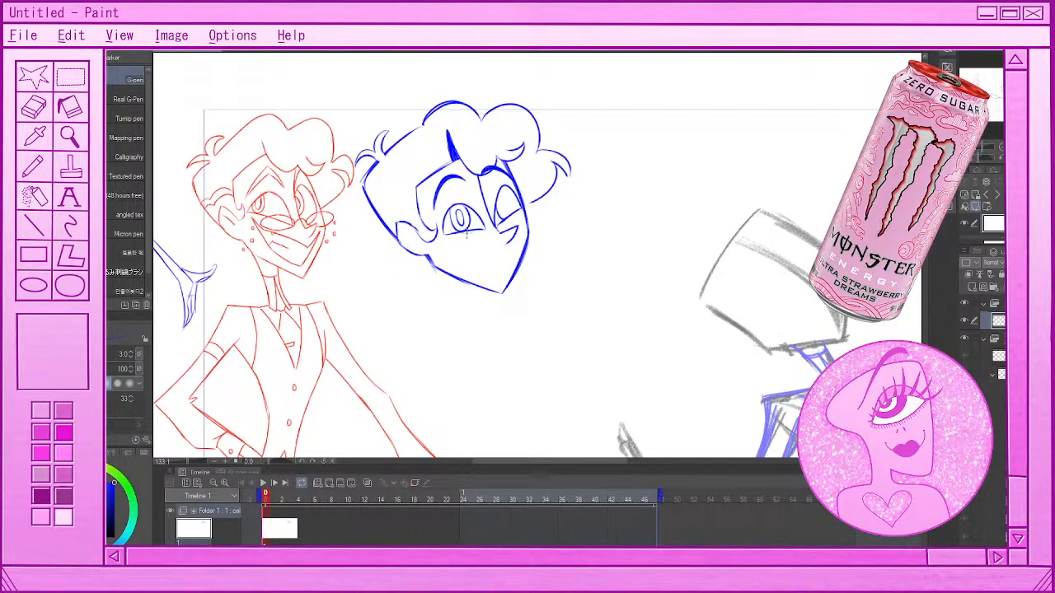
pyautogui.moveTo(512, 192); pyautogui.dragTo(516, 213)
pyautogui.hotkey('ctrl', 'z')
pyautogui.moveTo(512, 191); pyautogui.dragTo(516, 212)
pyautogui.hotkey('ctrl', 'z')
pyautogui.moveTo(506, 196)
pyautogui.mouseDown()
pyautogui.moveTo(503, 214)
pyautogui.moveTo(505, 195)
pyautogui.moveTo(502, 212)
pyautogui.moveTo(452, 224)
pyautogui.mouseUp()
pyautogui.hotkey('ctrl', 'z')
pyautogui.hotkey('ctrl', 'z')
pyautogui.hotkey('ctrl', 'z')
pyautogui.scroll(-3, 536, 277)
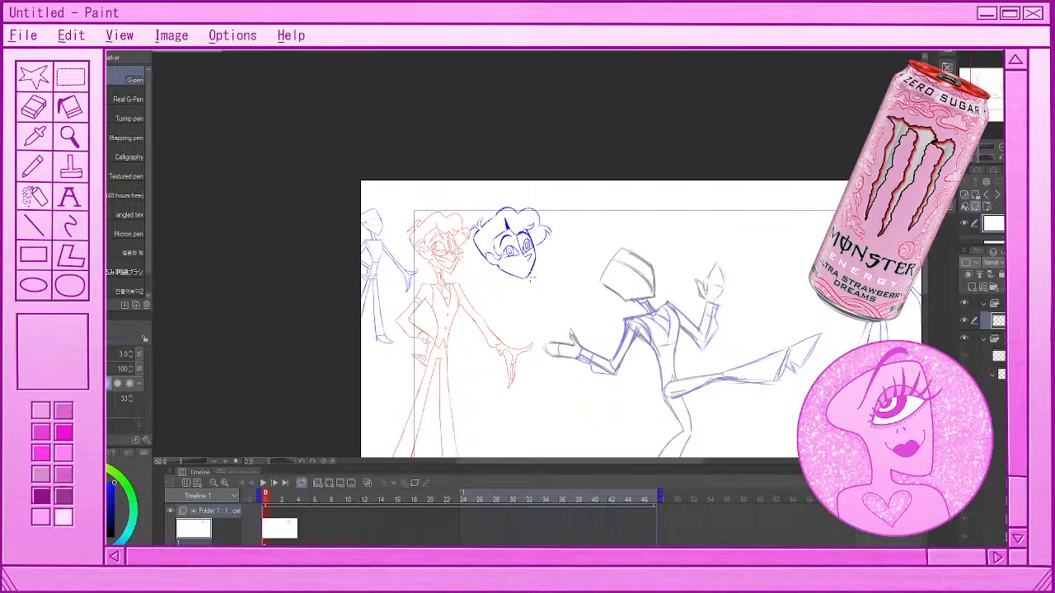
pyautogui.scroll(3, 531, 279)
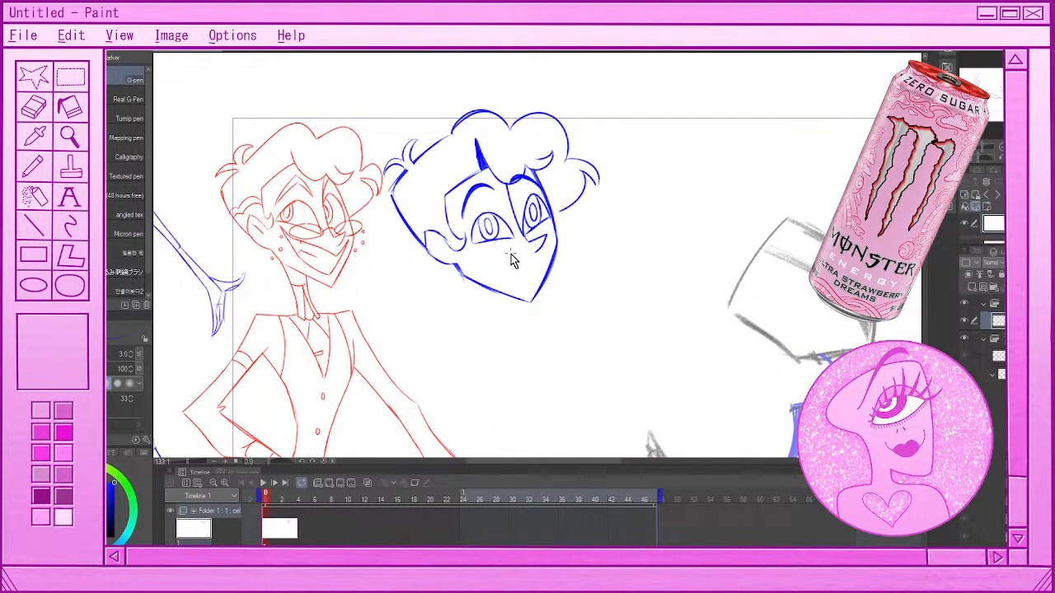
# Redraw the oval iris and pupil in the blue head's far eye
pyautogui.moveTo(567, 233); pyautogui.dragTo(575, 304)
pyautogui.hotkey('ctrl', 'z')
pyautogui.click(655, 460)
pyautogui.press('e')
pyautogui.moveTo(744, 253); pyautogui.dragTo(816, 373)
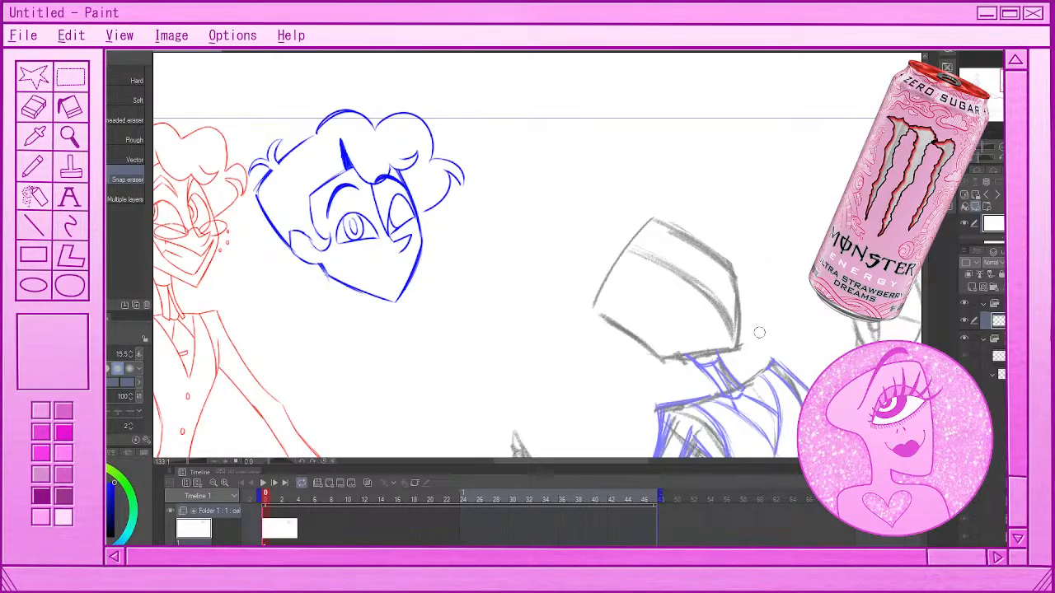
pyautogui.press('p')
pyautogui.moveTo(634, 463); pyautogui.dragTo(610, 464)
pyautogui.moveTo(528, 202); pyautogui.dragTo(527, 216)
pyautogui.hotkey('ctrl', 'z')
pyautogui.hotkey('ctrl', 'z')
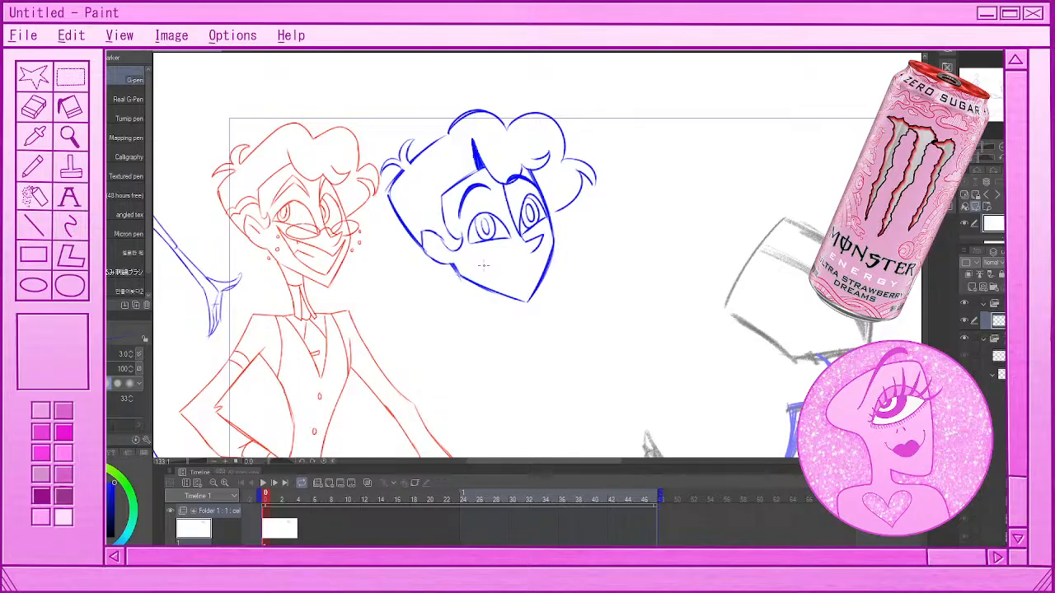
# Fill the pupils of both eyes with solid blue
pyautogui.moveTo(483, 217); pyautogui.dragTo(483, 233)
pyautogui.moveTo(529, 205)
pyautogui.mouseDown()
pyautogui.moveTo(532, 221)
pyautogui.moveTo(536, 208)
pyautogui.mouseUp()
pyautogui.hotkey('ctrl', 'z')
pyautogui.press('g')
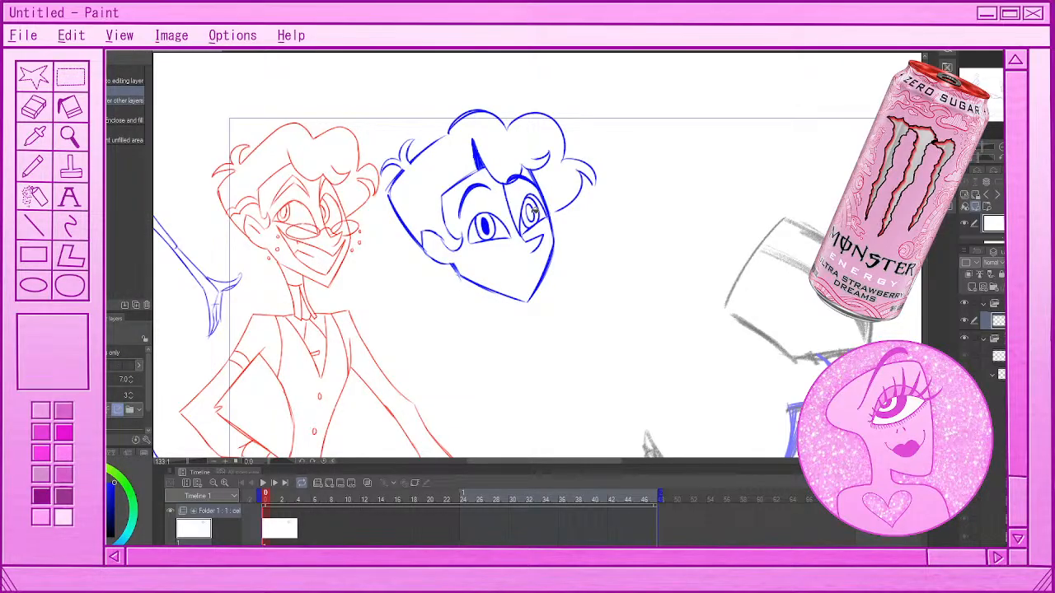
pyautogui.click(534, 213)
pyautogui.press('p')
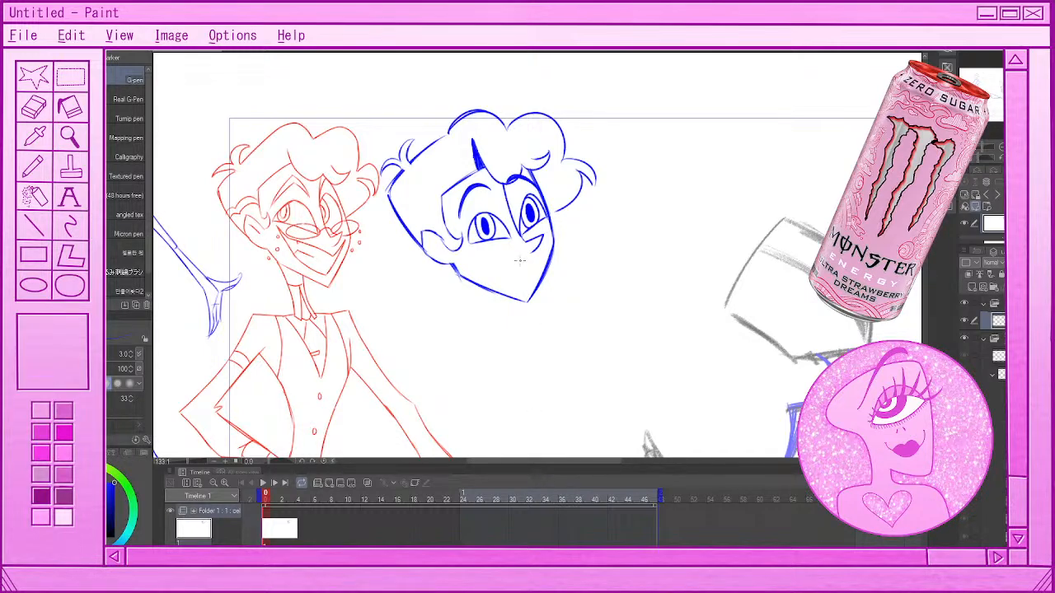
# Draw the upper line of a wide smile across the lower face, undoing the rejected mouth strokes
pyautogui.moveTo(485, 274); pyautogui.dragTo(529, 270)
pyautogui.hotkey('ctrl', 'z')
pyautogui.moveTo(465, 242)
pyautogui.mouseDown()
pyautogui.moveTo(475, 252)
pyautogui.moveTo(536, 255)
pyautogui.mouseUp()
pyautogui.hotkey('ctrl', 'z')
pyautogui.moveTo(537, 246); pyautogui.dragTo(528, 288)
pyautogui.hotkey('ctrl', 'z')
pyautogui.hotkey('ctrl', 'z')
pyautogui.moveTo(467, 251)
pyautogui.mouseDown()
pyautogui.moveTo(527, 259)
pyautogui.moveTo(549, 242)
pyautogui.mouseUp()
pyautogui.moveTo(547, 247); pyautogui.dragTo(527, 294)
pyautogui.hotkey('ctrl', 'z')
pyautogui.hotkey('ctrl', 'z')
pyautogui.hotkey('ctrl', 'z')
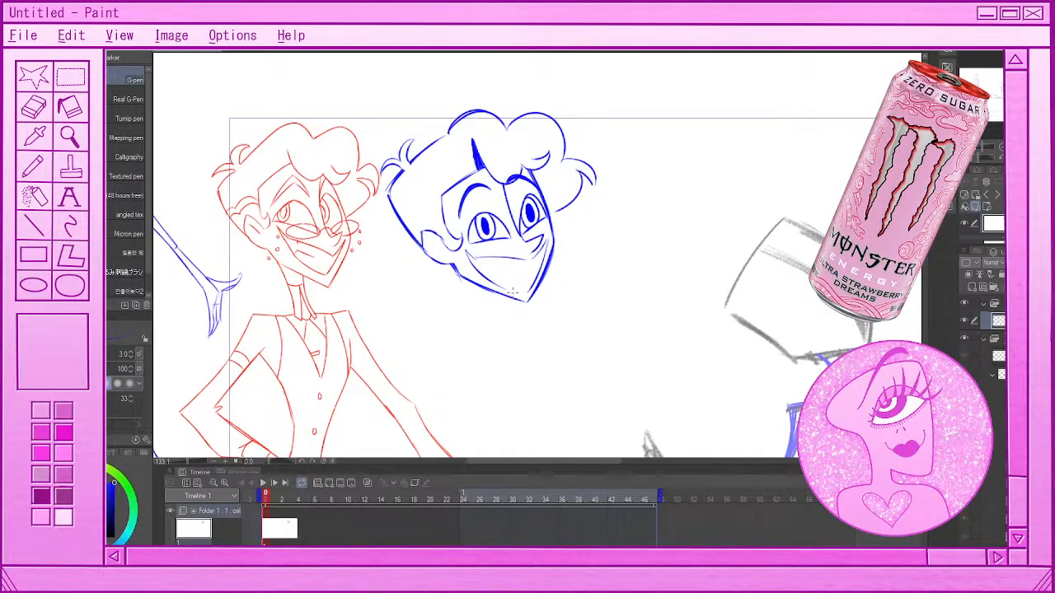
# Draw the lower edge of the open grin along the jaw and clean up the mouth corner
pyautogui.moveTo(484, 279); pyautogui.dragTo(530, 290)
pyautogui.press('e')
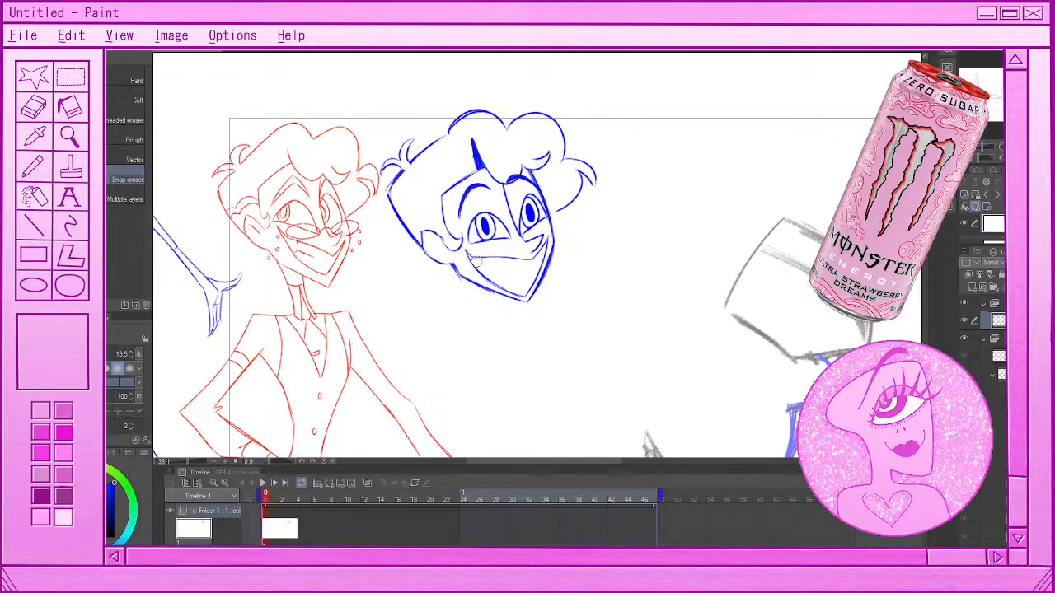
pyautogui.scroll(-1, 480, 210)
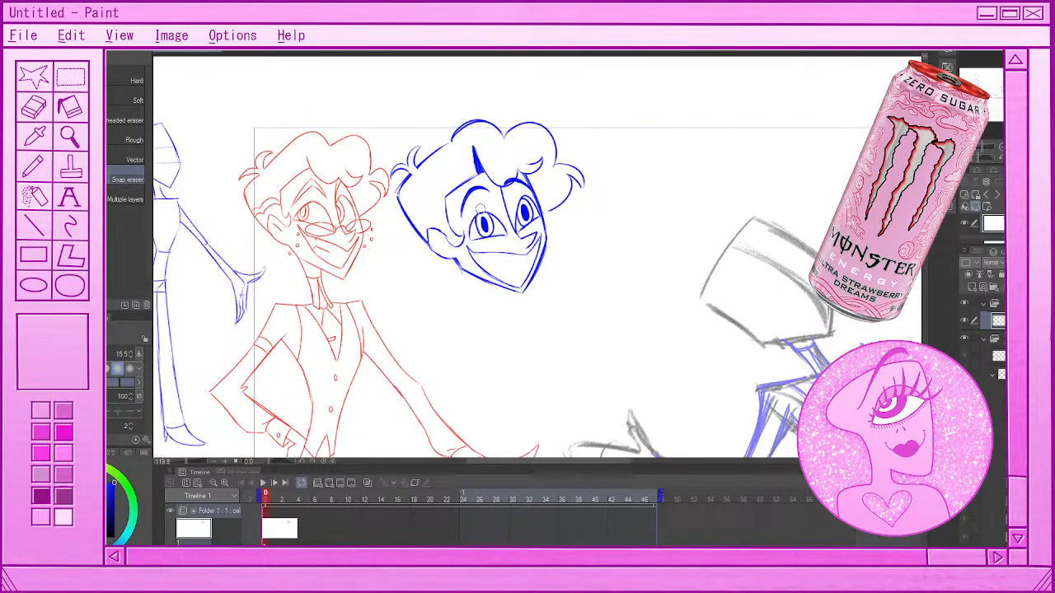
# Erase the irises and pupils from both eyes of the blue head with the eraser size reduced to 8.2
pyautogui.scroll(-4, 480, 210)
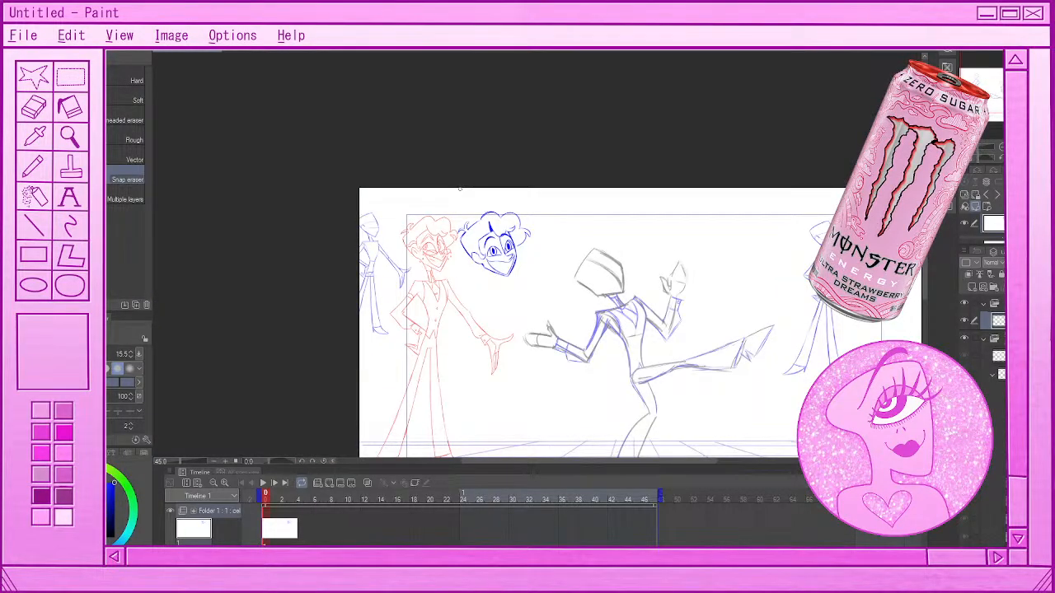
pyautogui.scroll(2, 462, 224)
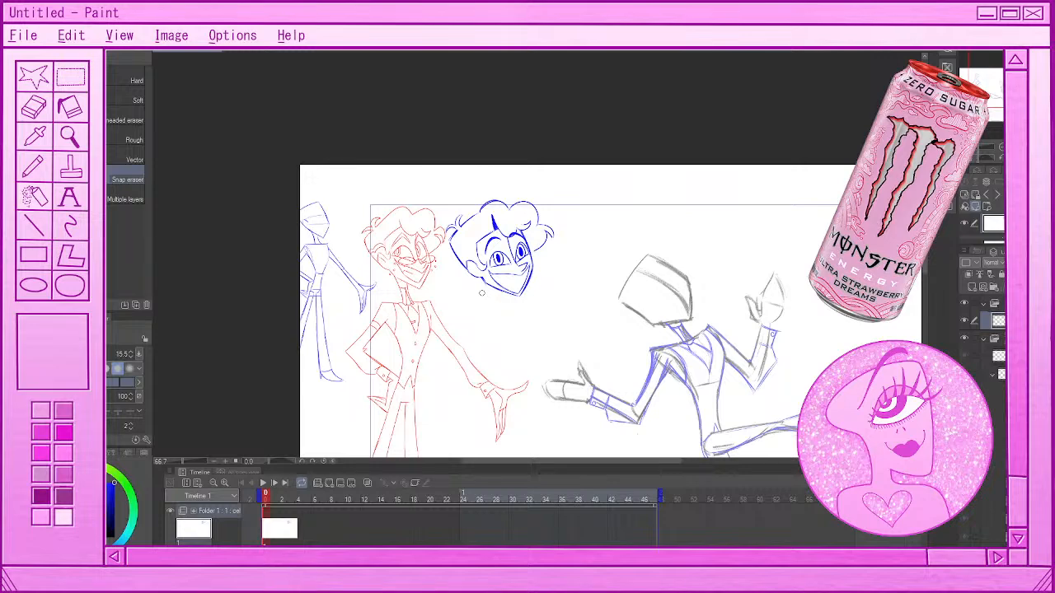
pyautogui.scroll(3, 482, 293)
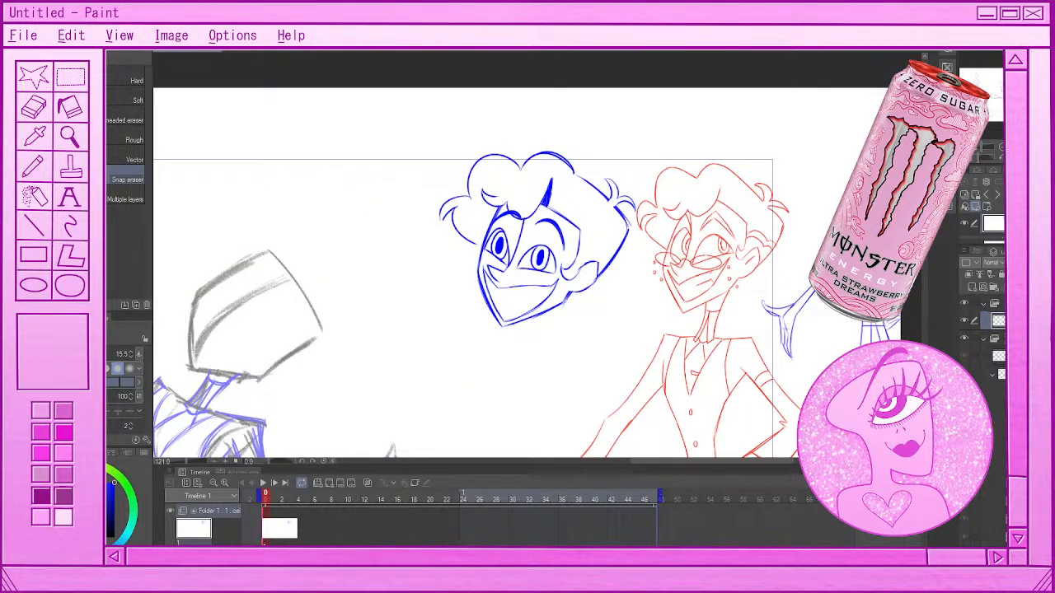
pyautogui.click(108, 354)
pyautogui.moveTo(497, 247)
pyautogui.mouseDown()
pyautogui.moveTo(499, 238)
pyautogui.moveTo(499, 251)
pyautogui.mouseUp()
pyautogui.moveTo(504, 250); pyautogui.dragTo(506, 258)
pyautogui.moveTo(494, 249); pyautogui.dragTo(501, 258)
pyautogui.moveTo(536, 249)
pyautogui.mouseDown()
pyautogui.moveTo(534, 258)
pyautogui.moveTo(549, 261)
pyautogui.moveTo(532, 263)
pyautogui.moveTo(546, 273)
pyautogui.moveTo(539, 266)
pyautogui.mouseUp()
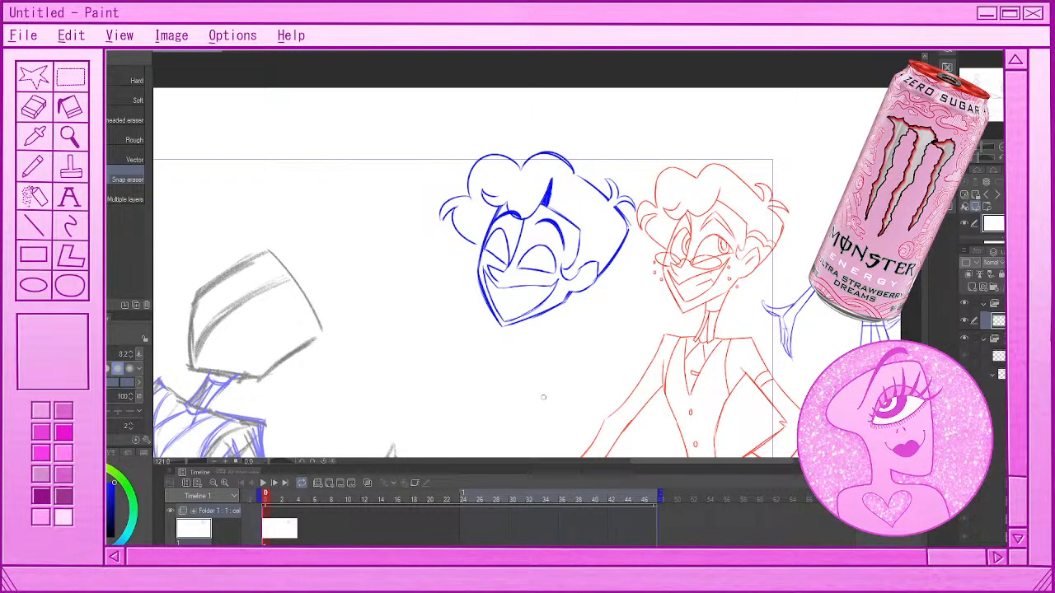
# Redraw smaller oval irises with tiny pupils in both eyes of the blue head, undoing the rejected strokes
pyautogui.press('p')
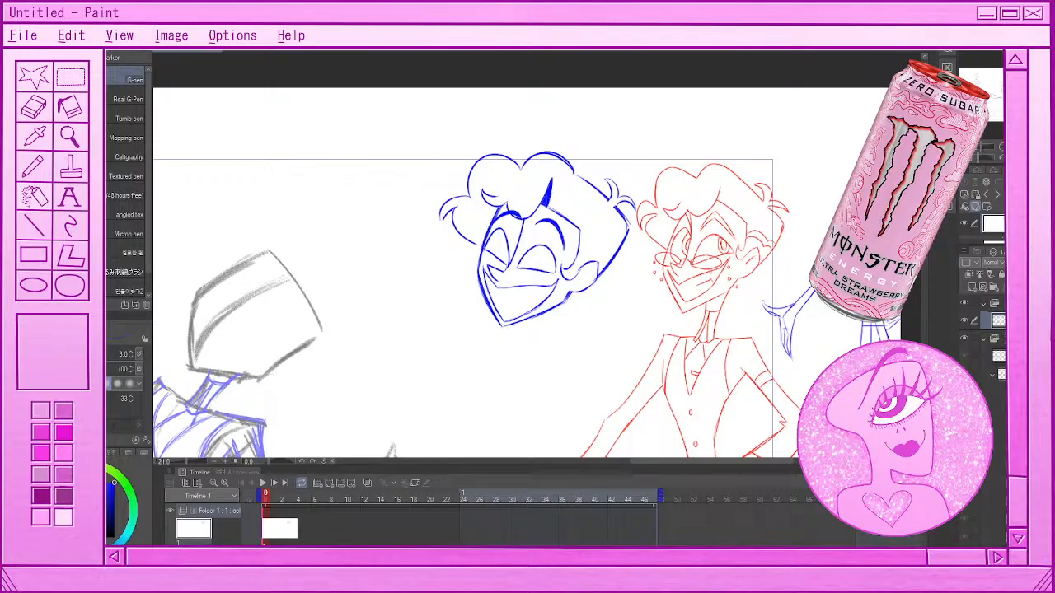
pyautogui.moveTo(537, 244)
pyautogui.mouseDown()
pyautogui.moveTo(541, 262)
pyautogui.moveTo(535, 249)
pyautogui.moveTo(501, 252)
pyautogui.mouseUp()
pyautogui.hotkey('ctrl', 'z')
pyautogui.hotkey('ctrl', 'z')
pyautogui.hotkey('ctrl', 'y')
pyautogui.hotkey('ctrl', 'z')
pyautogui.moveTo(534, 267)
pyautogui.mouseDown()
pyautogui.moveTo(547, 270)
pyautogui.moveTo(540, 265)
pyautogui.mouseUp()
pyautogui.moveTo(543, 255)
pyautogui.mouseDown()
pyautogui.moveTo(541, 267)
pyautogui.moveTo(497, 265)
pyautogui.moveTo(497, 254)
pyautogui.mouseUp()
# Erase the blue head's nose line between the eyes and mouth and sketch a replacement, undoing the rejected stroke
pyautogui.press('e')
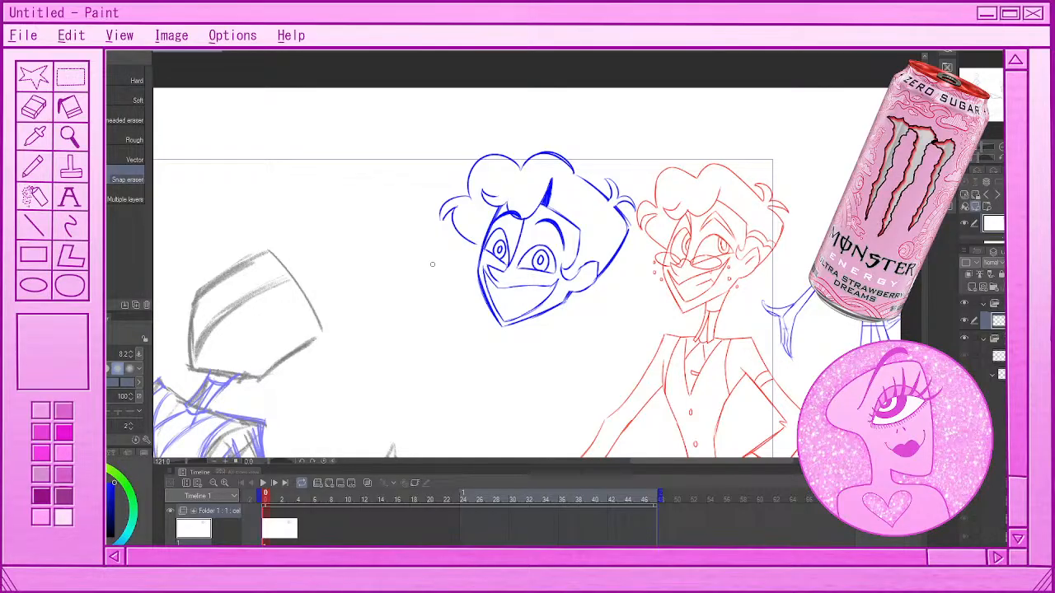
pyautogui.moveTo(489, 266)
pyautogui.mouseDown()
pyautogui.moveTo(495, 275)
pyautogui.moveTo(503, 267)
pyautogui.mouseUp()
pyautogui.press('p')
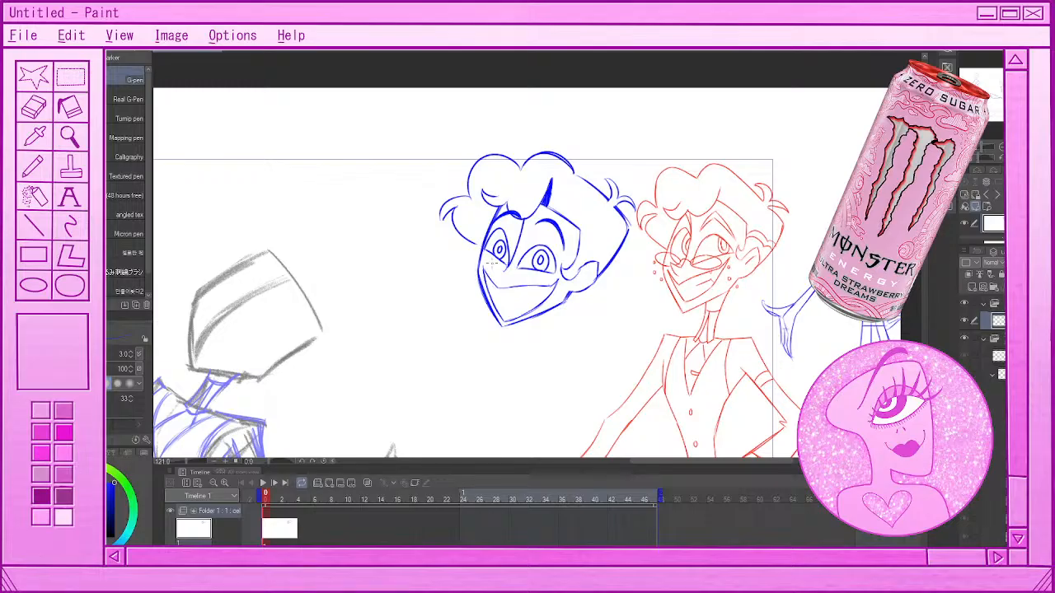
pyautogui.moveTo(493, 263); pyautogui.dragTo(491, 282)
pyautogui.hotkey('ctrl', 'z')
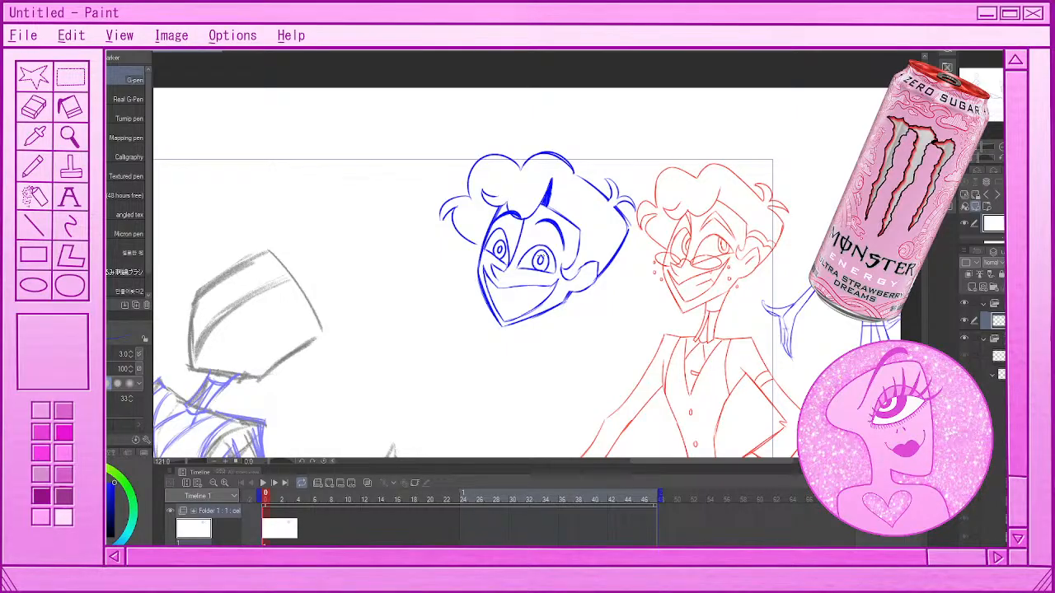
# Darken the pupils inside the blue head's eyes and check the face against the rest of the sketch
pyautogui.moveTo(541, 256); pyautogui.dragTo(541, 264)
pyautogui.scroll(-5, 558, 370)
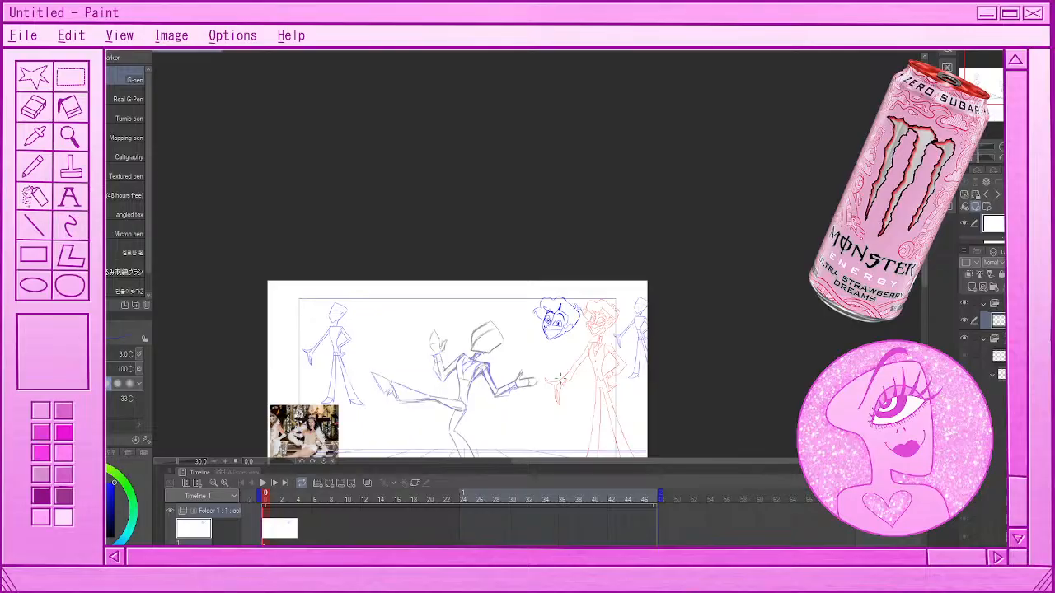
pyautogui.scroll(5, 559, 381)
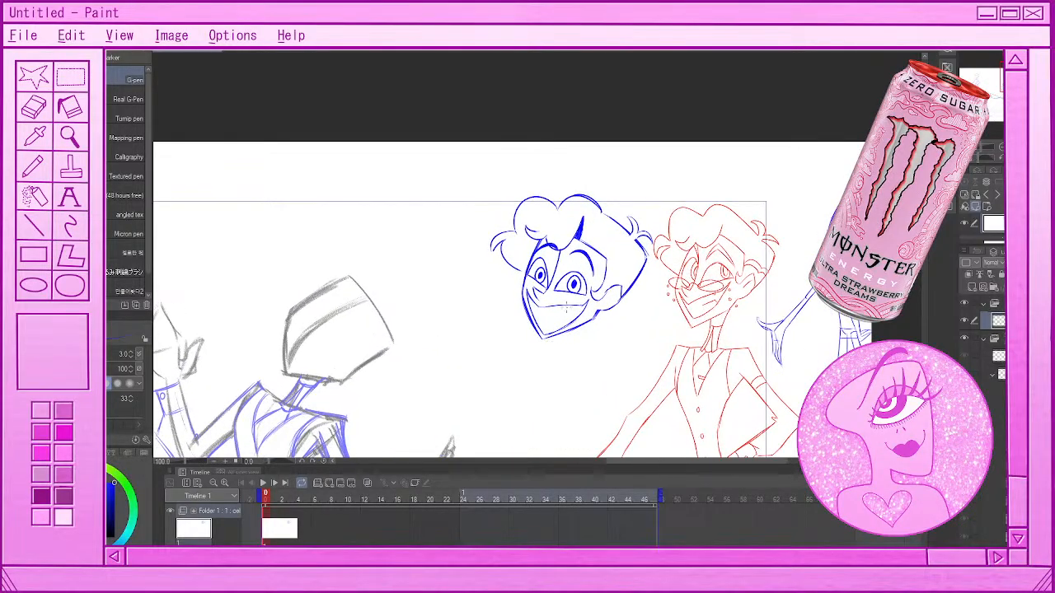
pyautogui.scroll(1, 552, 256)
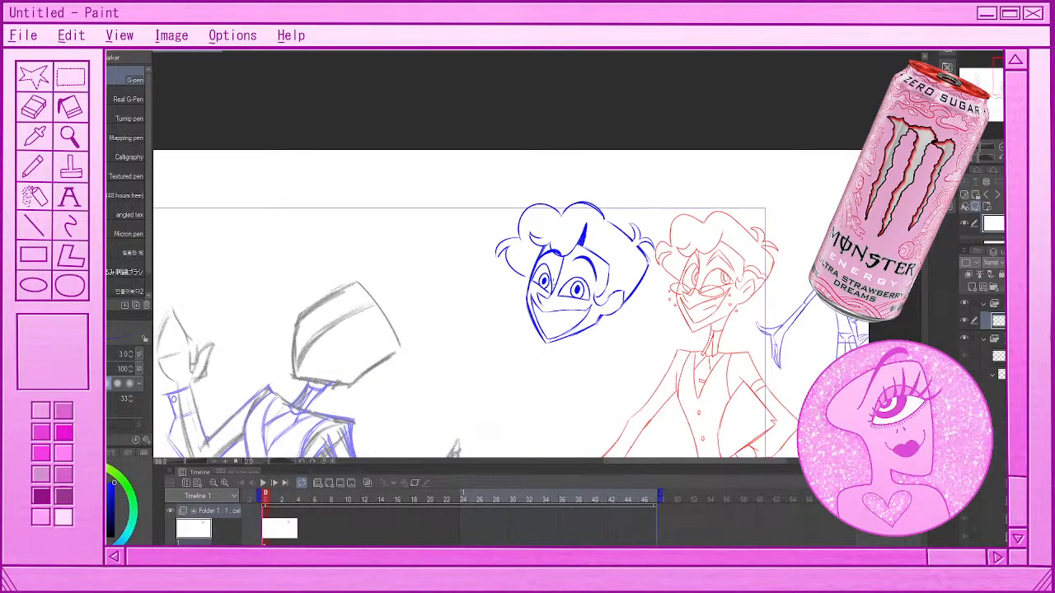
pyautogui.scroll(1, 550, 282)
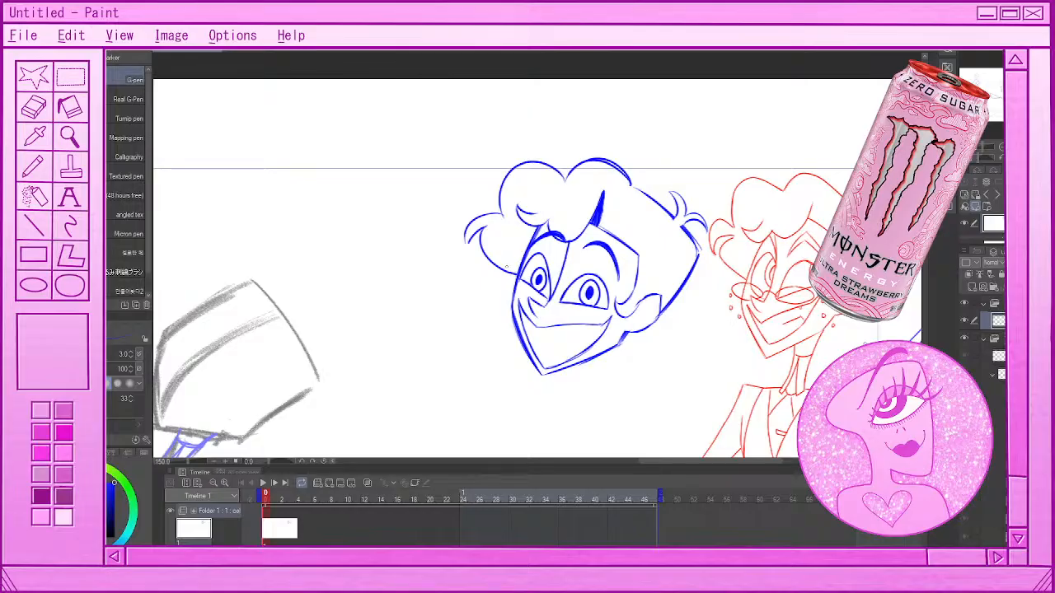
# Extend the blue head's side hair curl down to the cheek and clean up the outline at the back of the head
pyautogui.moveTo(471, 237); pyautogui.dragTo(467, 247)
pyautogui.press('e')
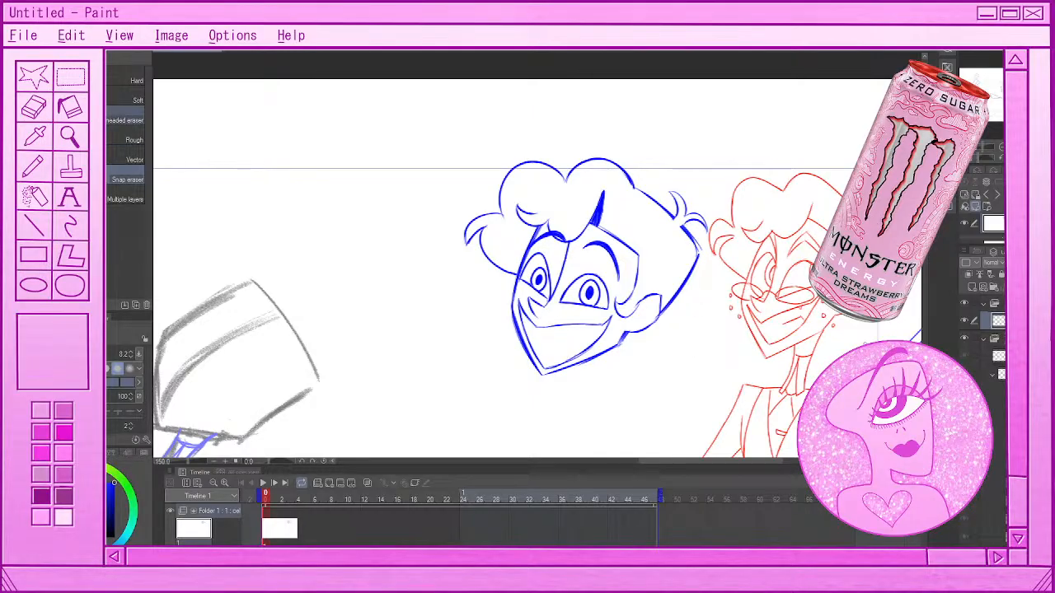
pyautogui.press('p')
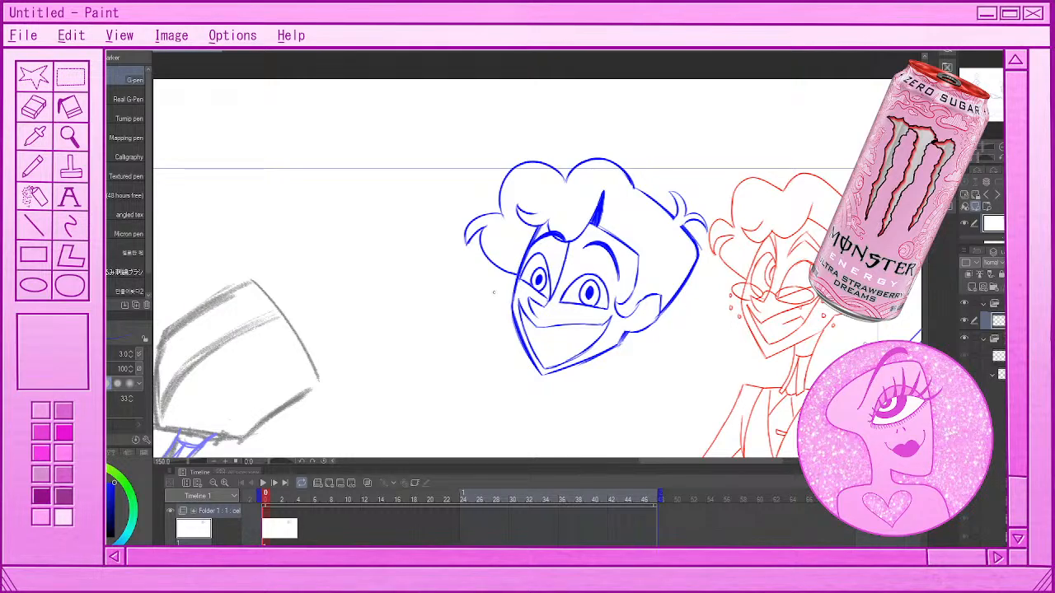
pyautogui.press('e')
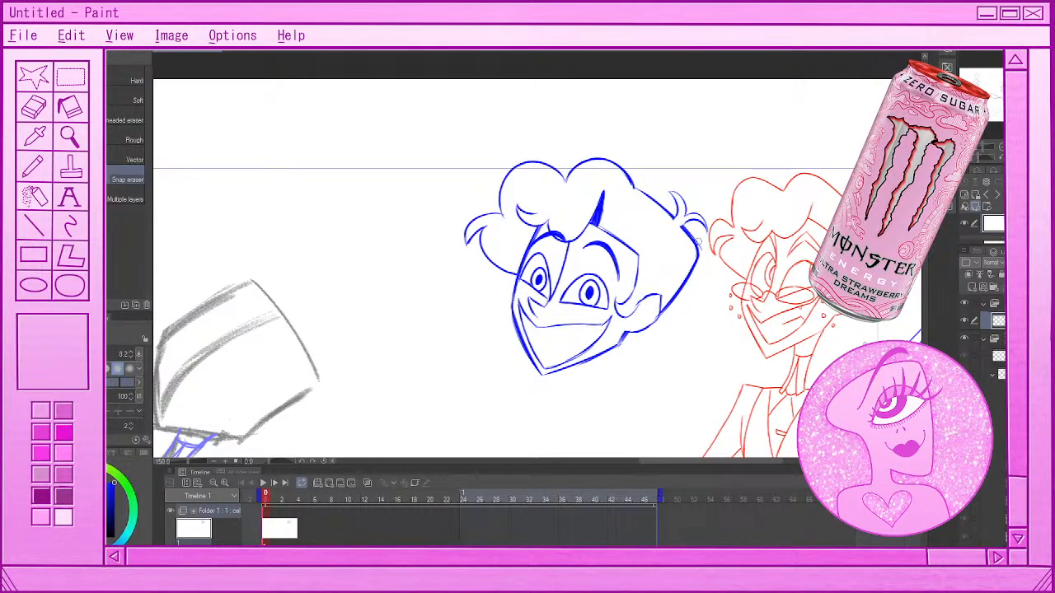
pyautogui.press('p')
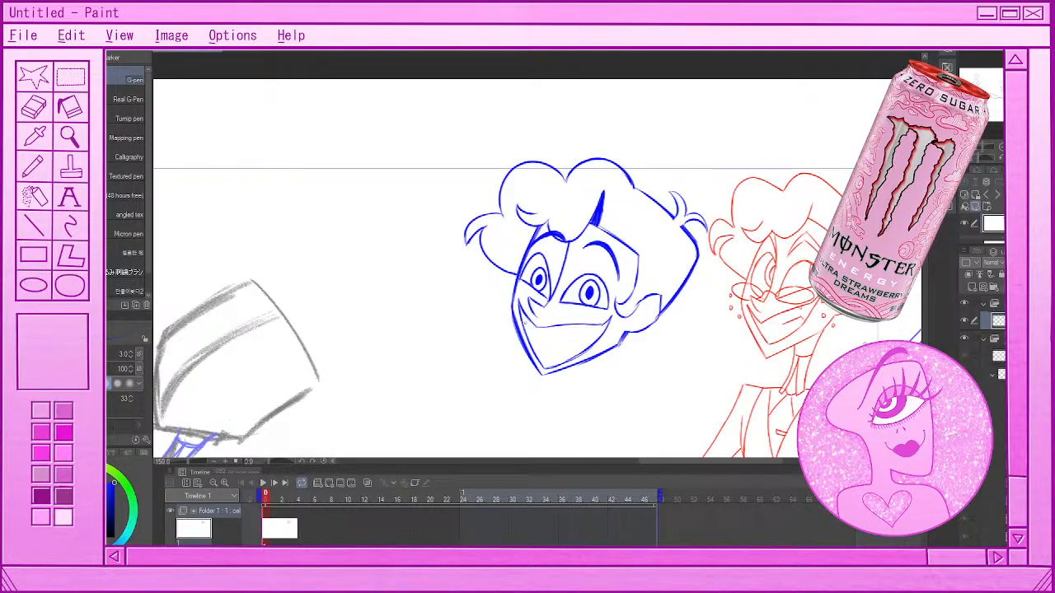
# Add a teeth line and a small fang inside the blue head's grin, undoing the rejected strokes
pyautogui.moveTo(528, 331); pyautogui.dragTo(541, 352)
pyautogui.moveTo(564, 341)
pyautogui.mouseDown()
pyautogui.moveTo(589, 347)
pyautogui.moveTo(605, 332)
pyautogui.mouseUp()
pyautogui.moveTo(587, 343); pyautogui.dragTo(593, 332)
pyautogui.hotkey('ctrl', 'z')
pyautogui.hotkey('ctrl', 'z')
pyautogui.hotkey('ctrl', 'z')
pyautogui.moveTo(616, 338); pyautogui.dragTo(563, 344)
pyautogui.hotkey('ctrl', 'z')
pyautogui.moveTo(587, 324); pyautogui.dragTo(590, 330)
pyautogui.scroll(-7, 587, 297)
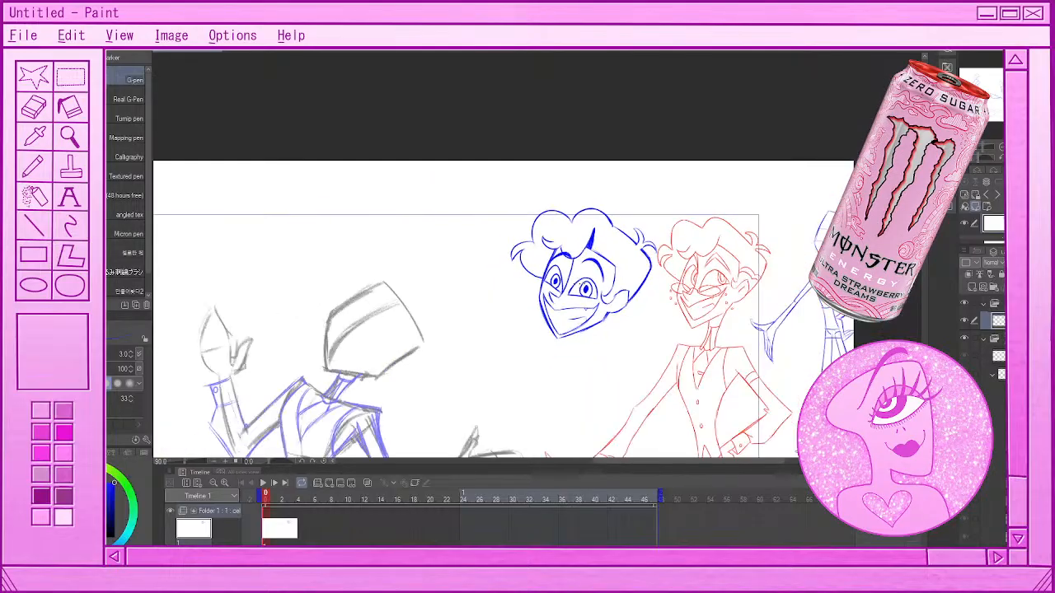
# Rework the line along the inner side of the blue head's far eye, undoing the rejected strokes
pyautogui.scroll(6, 581, 317)
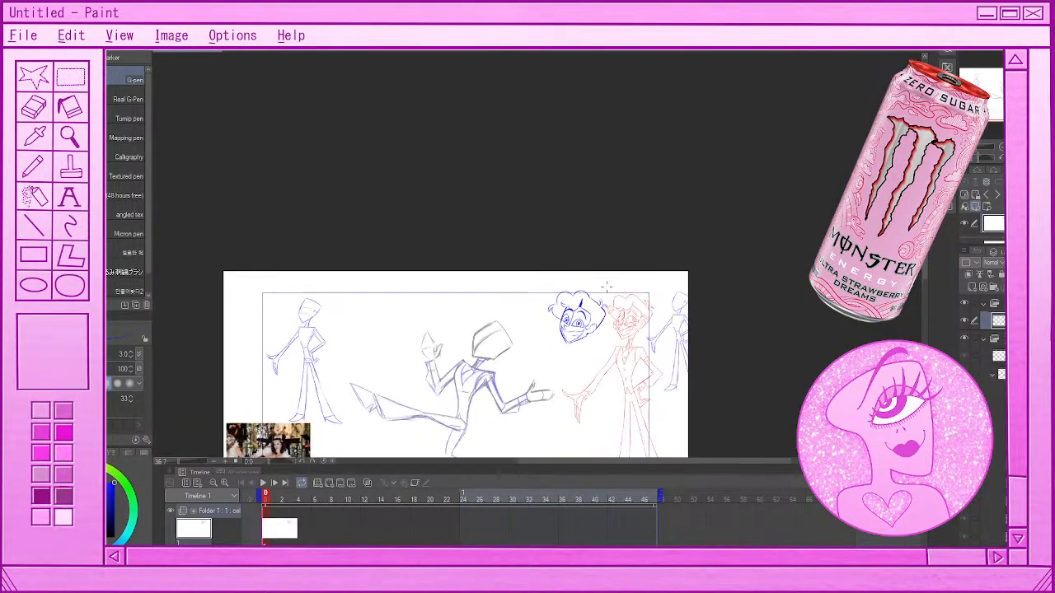
pyautogui.scroll(1, 586, 349)
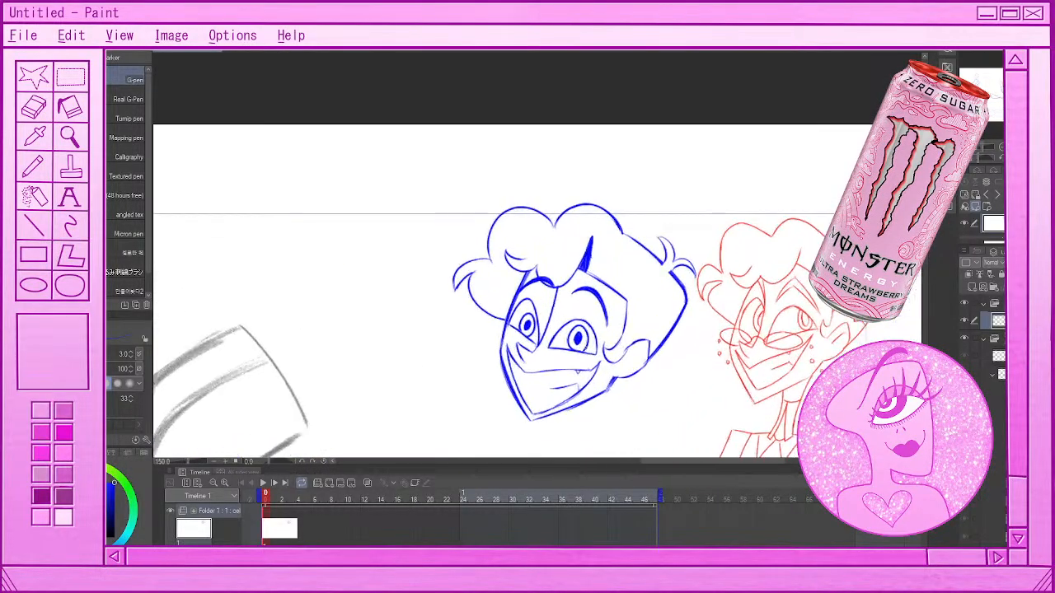
pyautogui.moveTo(511, 326)
pyautogui.mouseDown()
pyautogui.moveTo(524, 299)
pyautogui.moveTo(540, 346)
pyautogui.mouseUp()
pyautogui.hotkey('ctrl', 'z')
pyautogui.moveTo(538, 310); pyautogui.dragTo(541, 346)
pyautogui.hotkey('ctrl', 'z')
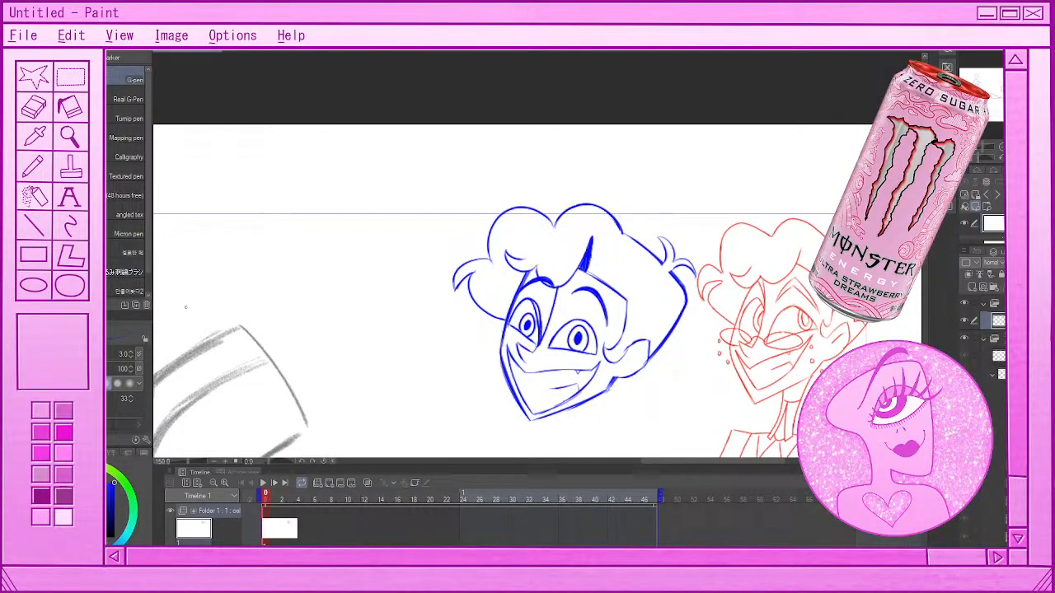
# Erase the excess lines around the inner edge of the far eye with the eraser size reduced to 5.0
pyautogui.press('e')
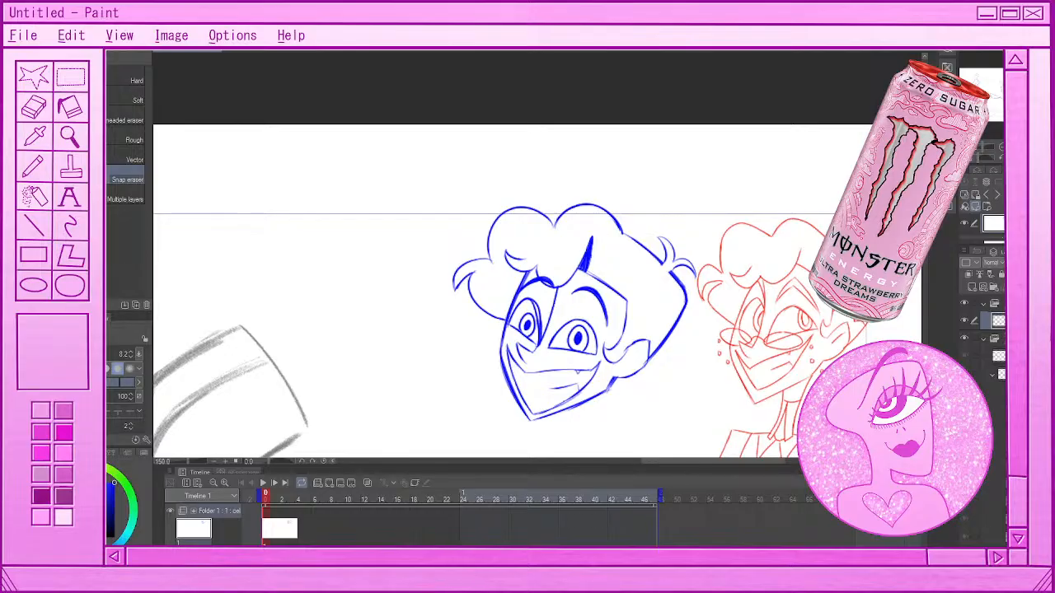
pyautogui.press('[')
pyautogui.moveTo(531, 303); pyautogui.dragTo(539, 316)
pyautogui.click(131, 353)
pyautogui.click(132, 354)
pyautogui.moveTo(533, 307); pyautogui.dragTo(537, 342)
pyautogui.moveTo(542, 318); pyautogui.dragTo(542, 341)
pyautogui.press('p')
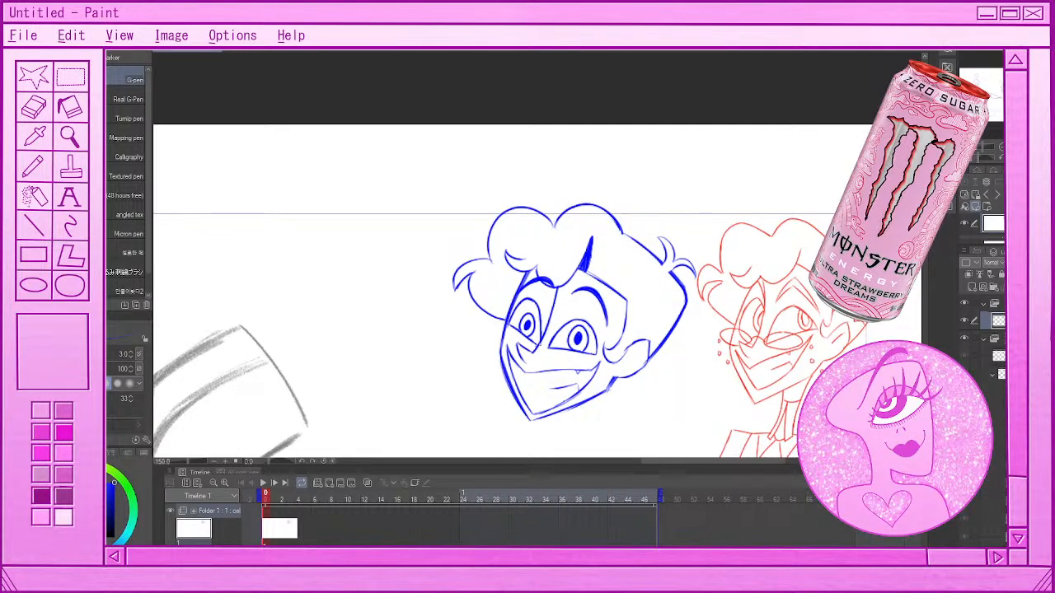
pyautogui.press('e')
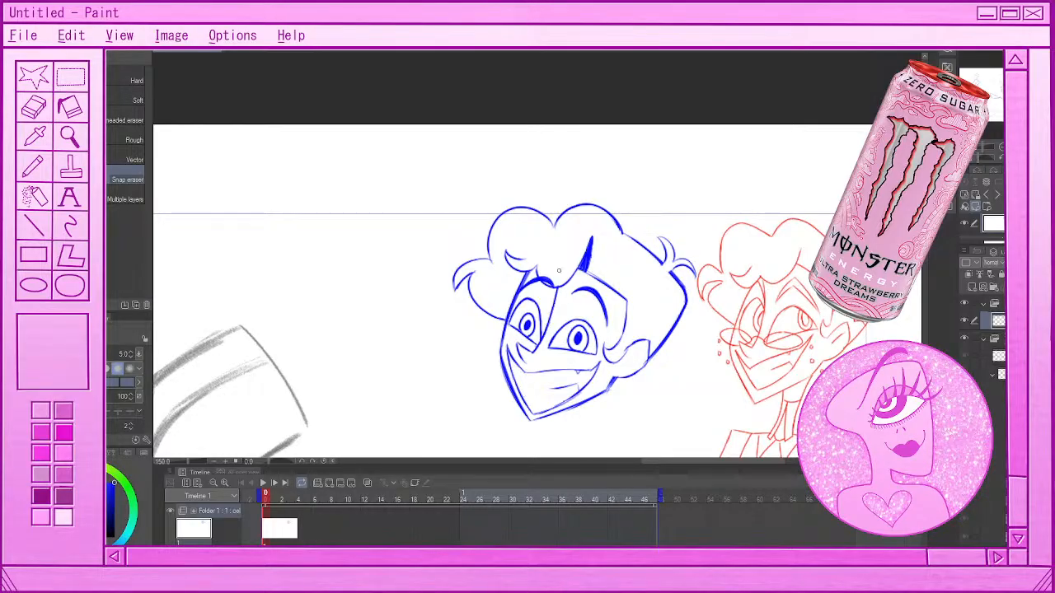
pyautogui.press('p')
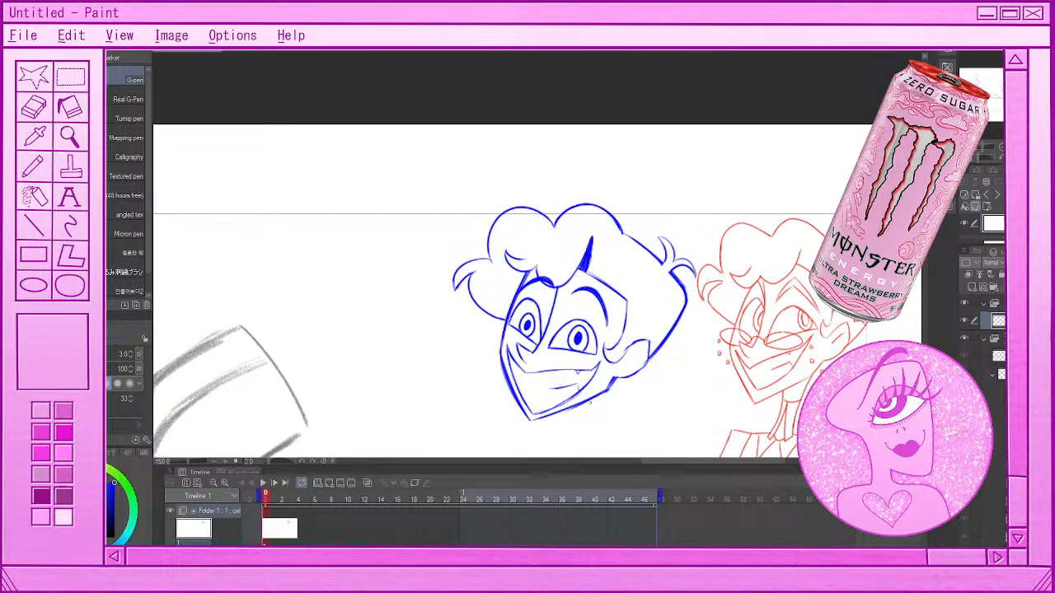
# Sketch a light scalloped hairline from the temple to the back of the head above the ear, undoing the rejected strokes
pyautogui.scroll(-5, 624, 332)
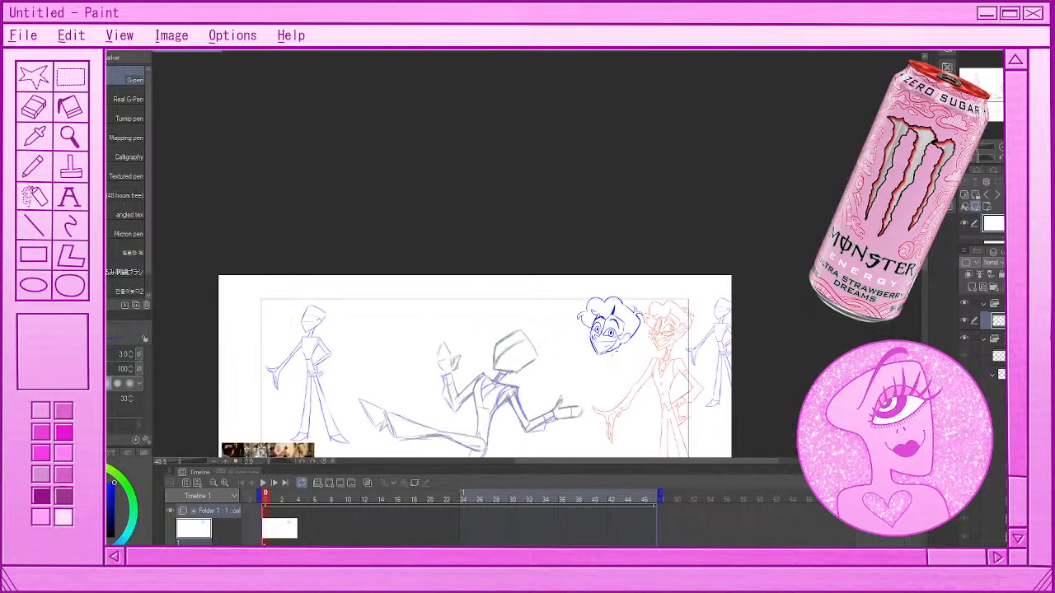
pyautogui.scroll(5, 628, 298)
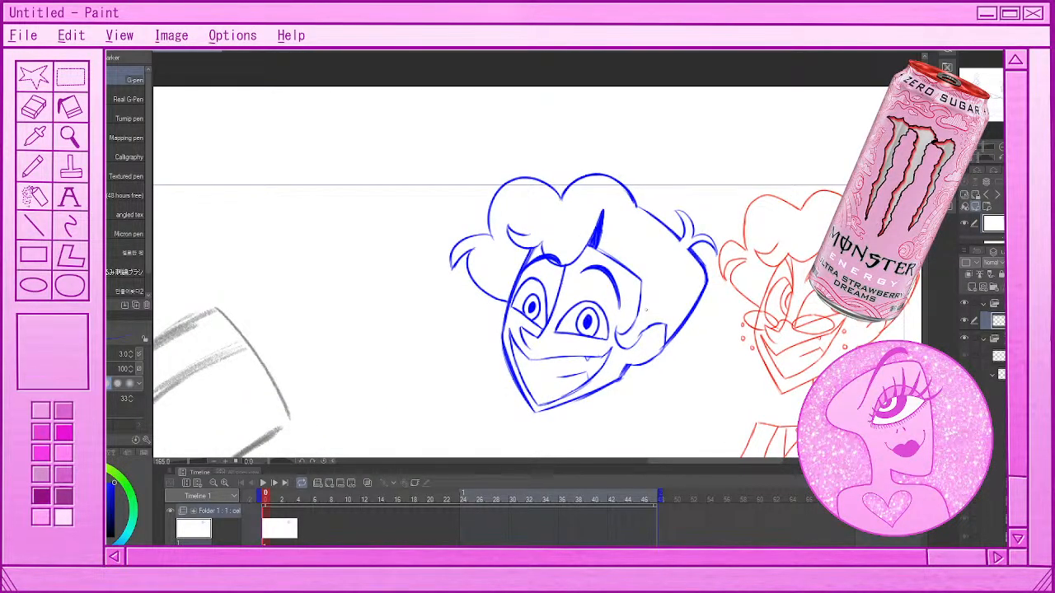
pyautogui.moveTo(643, 314)
pyautogui.mouseDown()
pyautogui.moveTo(685, 317)
pyautogui.moveTo(677, 304)
pyautogui.moveTo(692, 308)
pyautogui.moveTo(651, 299)
pyautogui.moveTo(681, 305)
pyautogui.mouseUp()
pyautogui.hotkey('ctrl', 'z')
pyautogui.hotkey('ctrl', 'z')
pyautogui.hotkey('ctrl', 'z')
pyautogui.hotkey('ctrl', 'z')
pyautogui.hotkey('ctrl', 'z')
pyautogui.hotkey('ctrl', 'z')
pyautogui.hotkey('ctrl', 'z')
pyautogui.hotkey('ctrl', 'z')
pyautogui.hotkey('ctrl', 'z')
pyautogui.hotkey('ctrl', 'z')
pyautogui.moveTo(641, 308)
pyautogui.mouseDown()
pyautogui.moveTo(664, 321)
pyautogui.moveTo(681, 320)
pyautogui.moveTo(668, 310)
pyautogui.moveTo(682, 306)
pyautogui.mouseUp()
pyautogui.hotkey('ctrl', 'z')
pyautogui.hotkey('ctrl', 'z')
pyautogui.hotkey('ctrl', 'z')
pyautogui.hotkey('ctrl', 'z')
pyautogui.moveTo(644, 292); pyautogui.dragTo(689, 307)
# Try to sketch the far lens of low-set glasses across the blue head's far cheek, based on the red reference
pyautogui.scroll(-5, 604, 301)
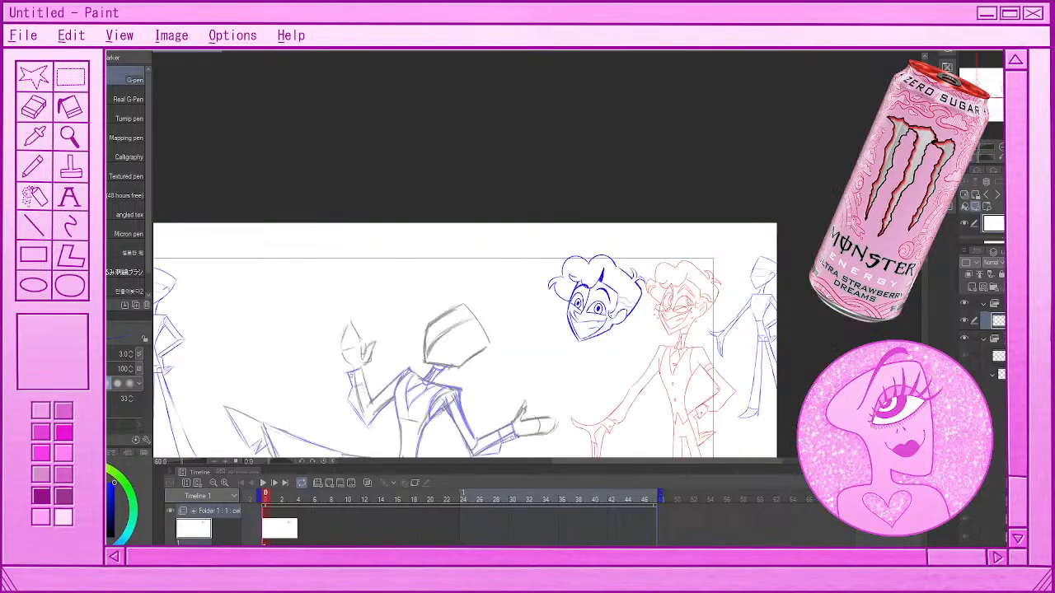
pyautogui.scroll(1, 585, 309)
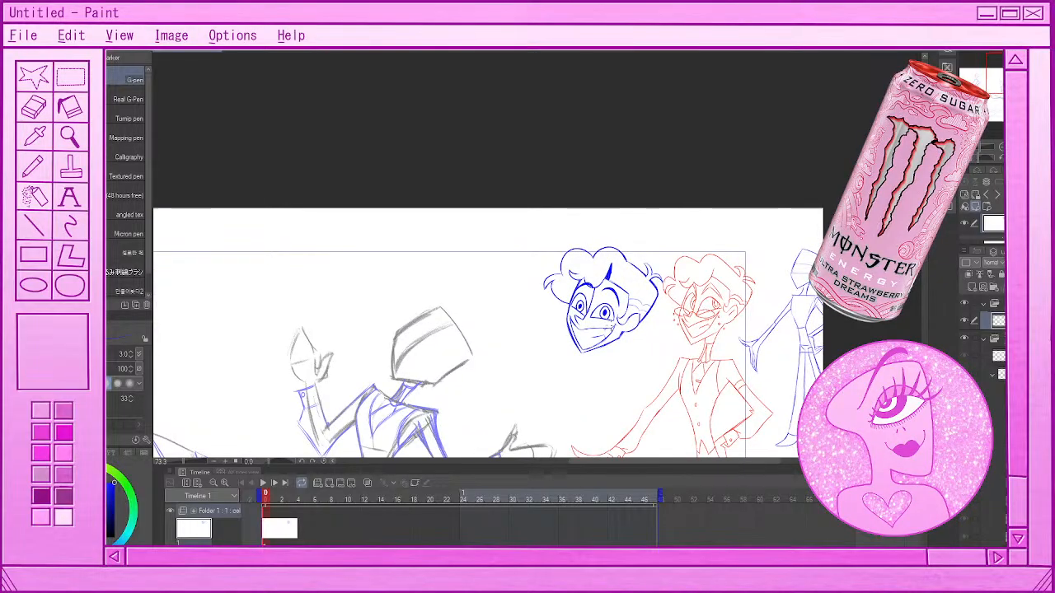
pyautogui.scroll(-4, 576, 265)
pyautogui.scroll(1, 587, 268)
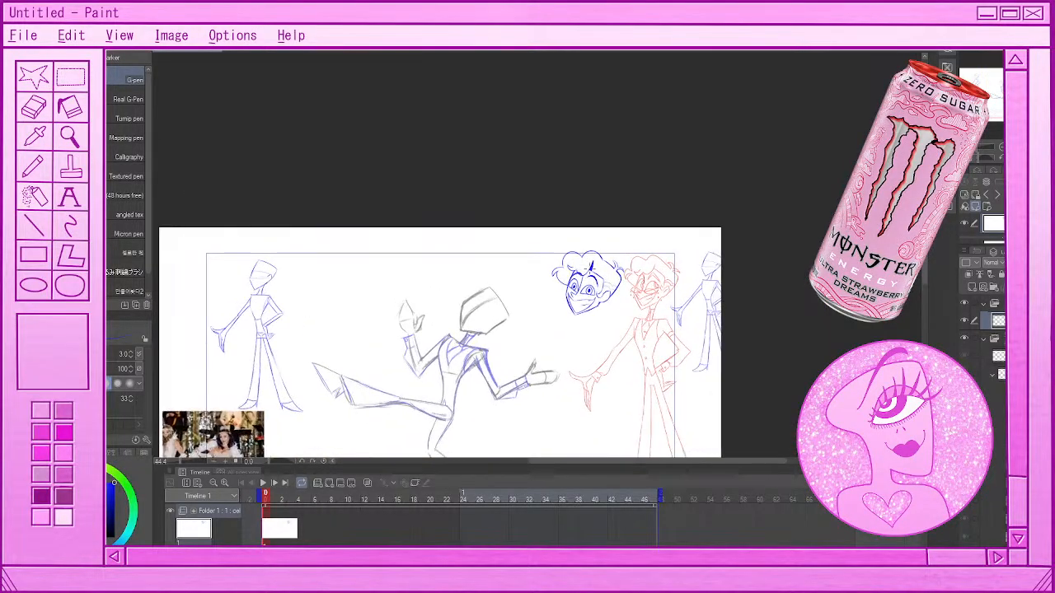
pyautogui.scroll(1, 588, 280)
pyautogui.scroll(5, 588, 280)
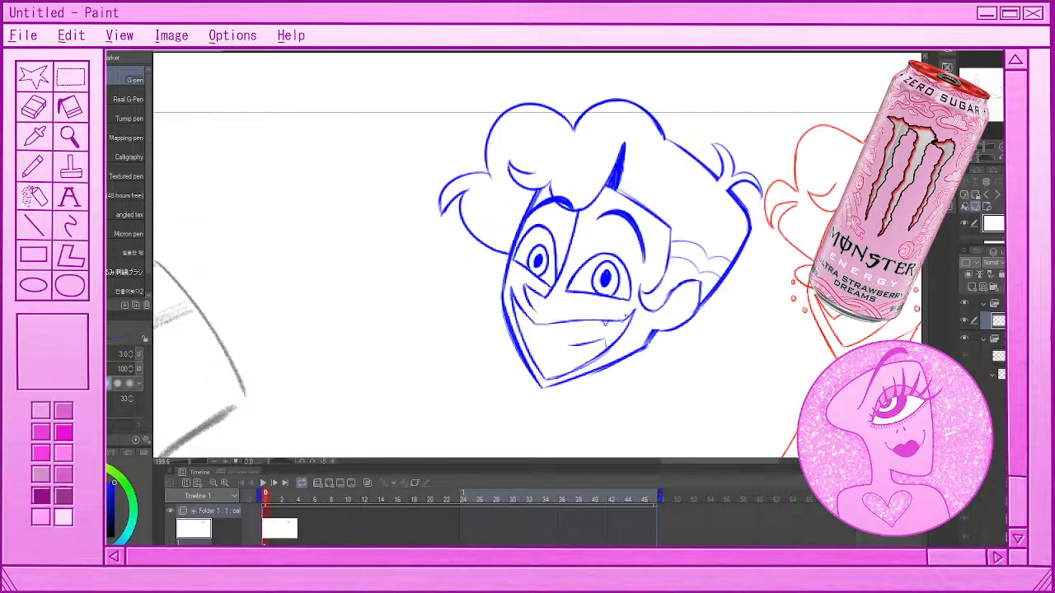
pyautogui.moveTo(524, 290)
pyautogui.mouseDown()
pyautogui.moveTo(536, 271)
pyautogui.moveTo(547, 292)
pyautogui.mouseUp()
pyautogui.hotkey('ctrl', 'z')
pyautogui.moveTo(509, 259)
pyautogui.mouseDown()
pyautogui.moveTo(512, 284)
pyautogui.moveTo(547, 294)
pyautogui.mouseUp()
pyautogui.hotkey('ctrl', 'z')
pyautogui.hotkey('ctrl', 'z')
# Try to draw the near oval lens of the glasses below the near eye, undoing the rejected strokes
pyautogui.moveTo(608, 309)
pyautogui.mouseDown()
pyautogui.moveTo(564, 298)
pyautogui.moveTo(614, 319)
pyautogui.moveTo(606, 308)
pyautogui.moveTo(564, 307)
pyautogui.moveTo(587, 323)
pyautogui.moveTo(630, 310)
pyautogui.moveTo(559, 302)
pyautogui.moveTo(617, 319)
pyautogui.moveTo(605, 325)
pyautogui.moveTo(637, 313)
pyautogui.mouseUp()
pyautogui.hotkey('ctrl', 'z')
pyautogui.hotkey('ctrl', 'z')
pyautogui.hotkey('ctrl', 'z')
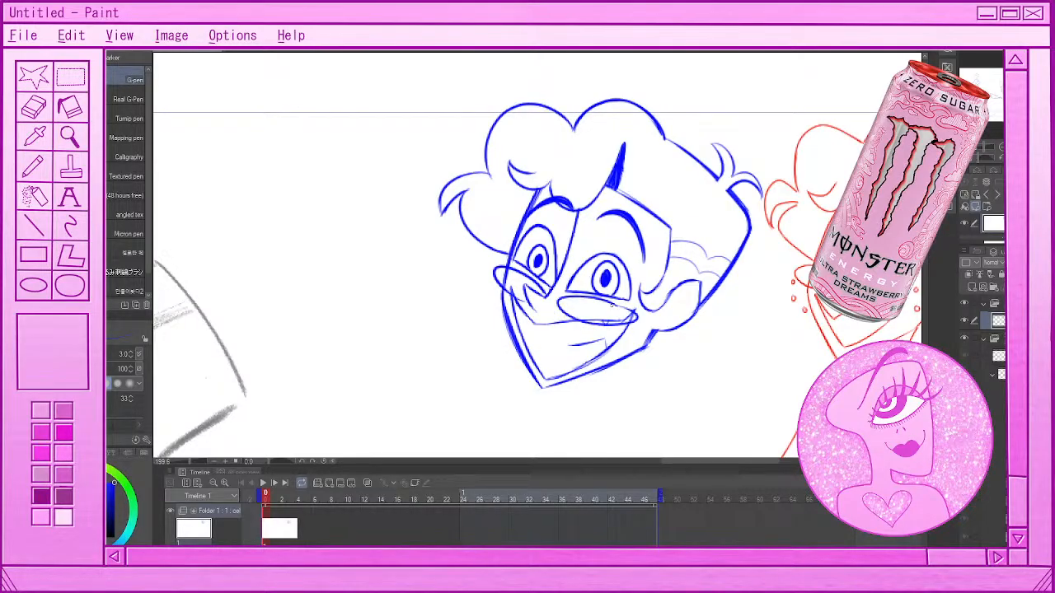
pyautogui.hotkey('ctrl', 'z')
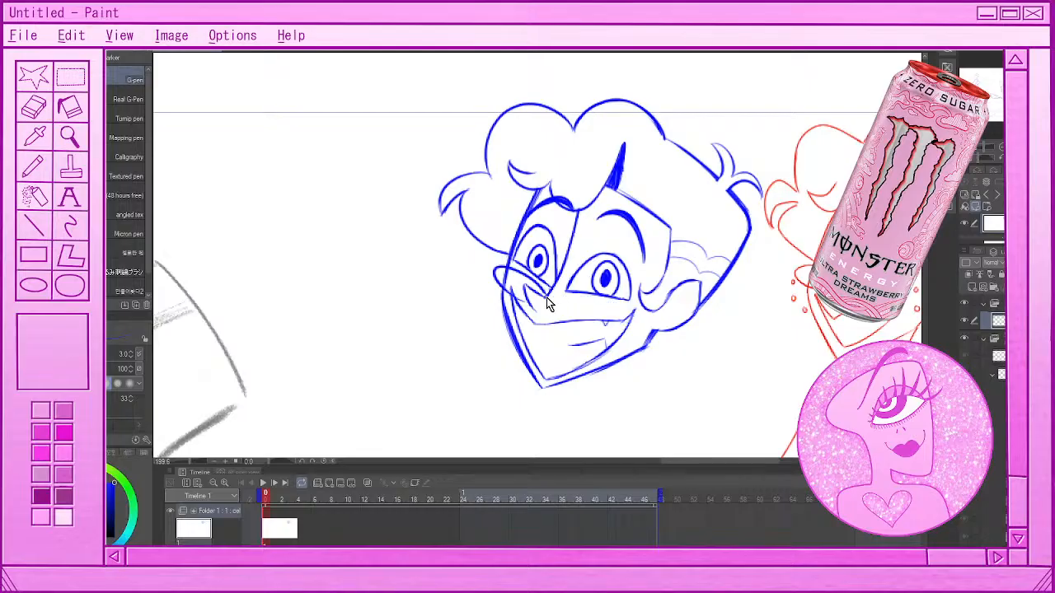
pyautogui.moveTo(600, 307)
pyautogui.mouseDown()
pyautogui.moveTo(602, 332)
pyautogui.moveTo(601, 308)
pyautogui.moveTo(637, 316)
pyautogui.mouseUp()
pyautogui.hotkey('ctrl', 'z')
pyautogui.hotkey('ctrl', 'z')
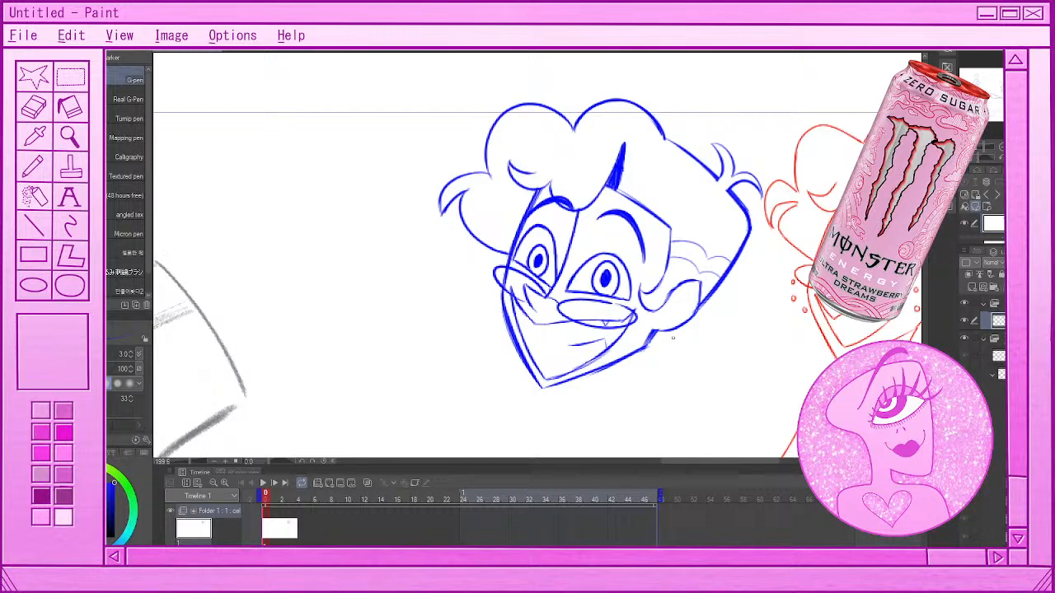
# Try a different near lens for the glasses, starting beside the nose and crossing the upper grin
pyautogui.scroll(-5, 675, 337)
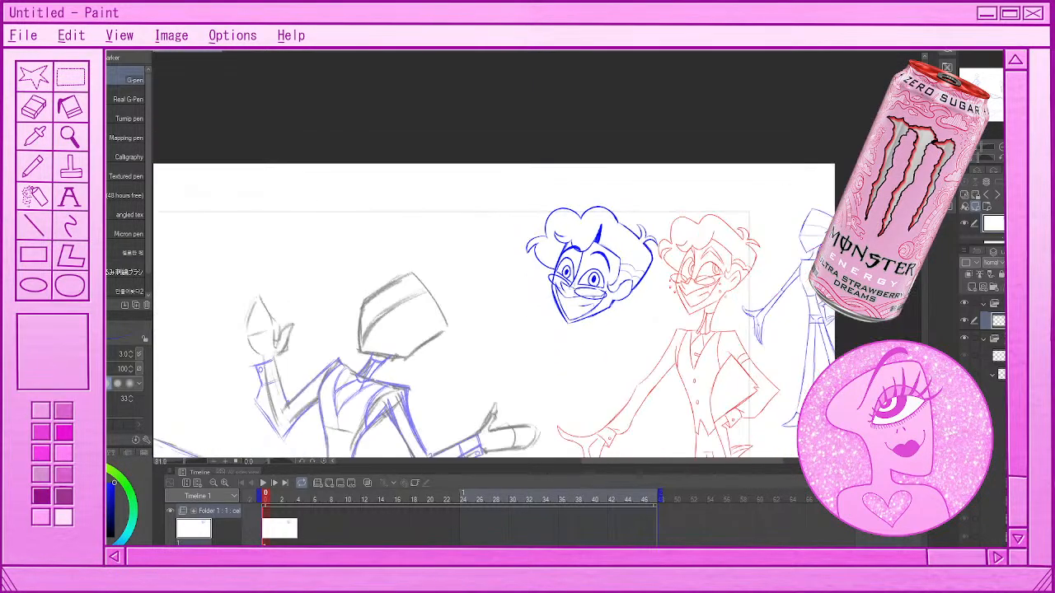
pyautogui.scroll(-2, 583, 309)
pyautogui.scroll(6, 583, 307)
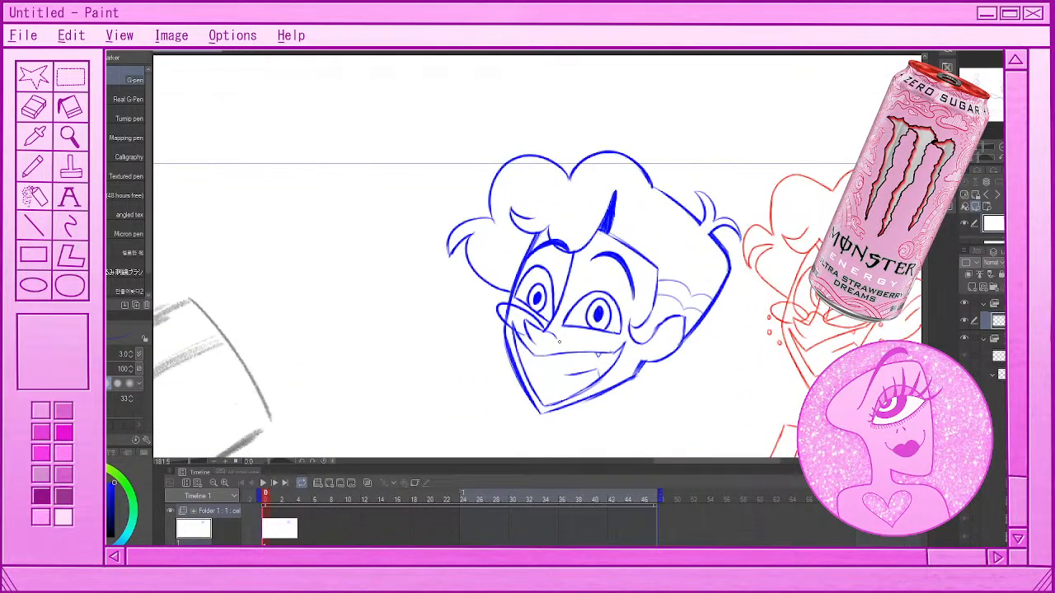
pyautogui.moveTo(558, 337)
pyautogui.mouseDown()
pyautogui.moveTo(553, 344)
pyautogui.moveTo(617, 358)
pyautogui.mouseUp()
pyautogui.hotkey('ctrl', 'z')
pyautogui.moveTo(557, 337)
pyautogui.mouseDown()
pyautogui.moveTo(612, 353)
pyautogui.moveTo(558, 346)
pyautogui.moveTo(617, 355)
pyautogui.mouseUp()
pyautogui.hotkey('ctrl', 'z')
pyautogui.hotkey('ctrl', 'z')
pyautogui.moveTo(557, 334)
pyautogui.mouseDown()
pyautogui.moveTo(616, 345)
pyautogui.moveTo(579, 357)
pyautogui.moveTo(568, 341)
pyautogui.moveTo(612, 353)
pyautogui.mouseUp()
pyautogui.hotkey('ctrl', 'z')
pyautogui.hotkey('ctrl', 'z')
pyautogui.hotkey('ctrl', 'z')
pyautogui.moveTo(557, 334)
pyautogui.mouseDown()
pyautogui.moveTo(619, 360)
pyautogui.moveTo(608, 345)
pyautogui.mouseUp()
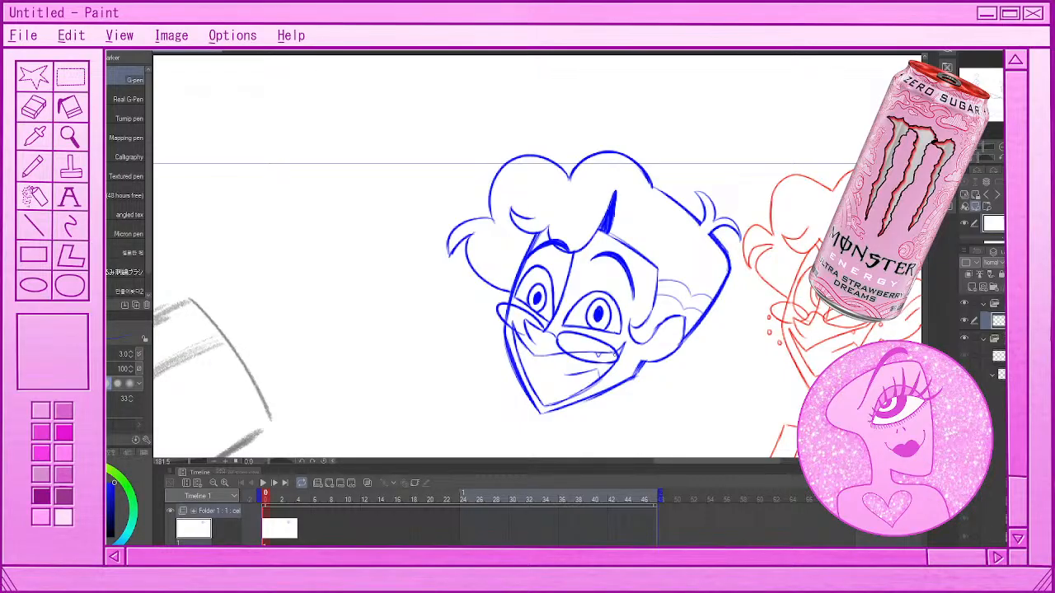
# Undo both lenses of the glasses on the blue head
pyautogui.scroll(-1, 615, 354)
pyautogui.moveTo(608, 354); pyautogui.dragTo(624, 300)
pyautogui.scroll(2, 619, 301)
pyautogui.hotkey('ctrl', 'z')
pyautogui.hotkey('ctrl', 'z')
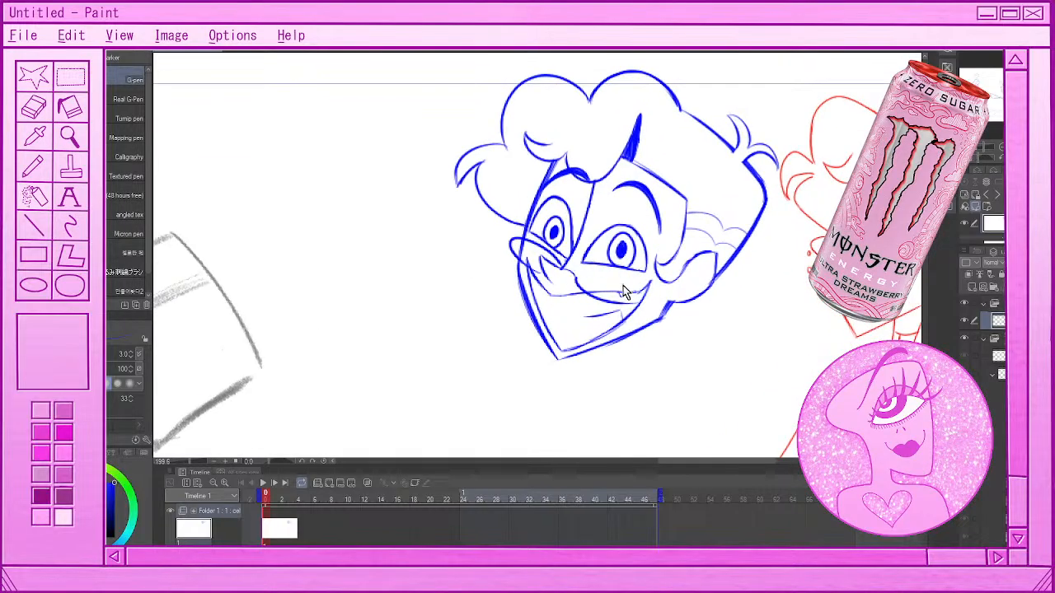
pyautogui.hotkey('ctrl', 'z')
pyautogui.hotkey('ctrl', 'z')
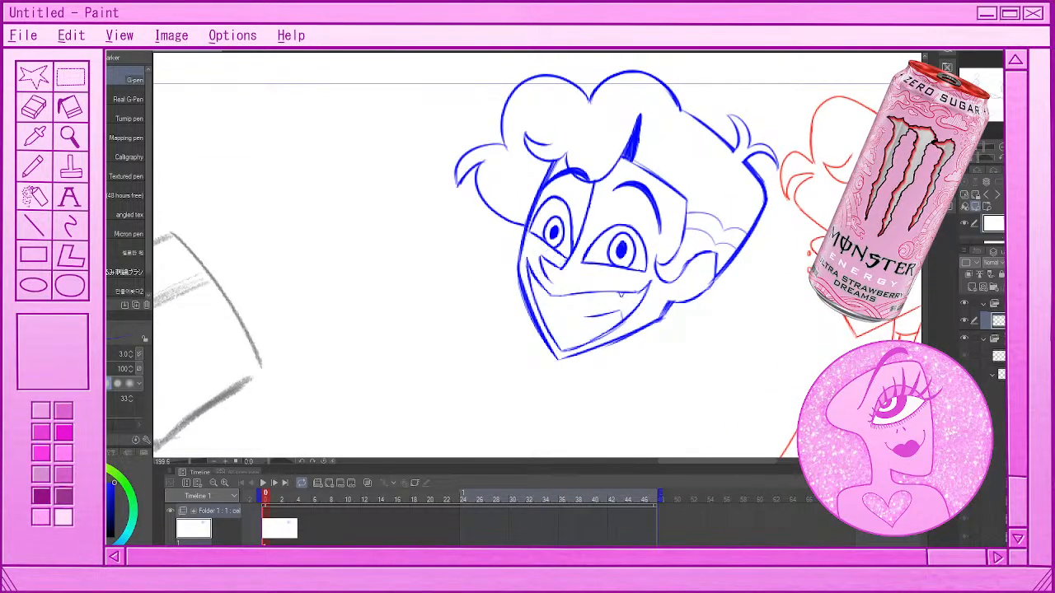
pyautogui.hotkey('ctrl', 'y')
pyautogui.hotkey('ctrl', 'z')
# Flip the canvas view horizontally and redraw the near lens of the glasses beneath the near eye, undoing the rejected strokes
pyautogui.press('h')
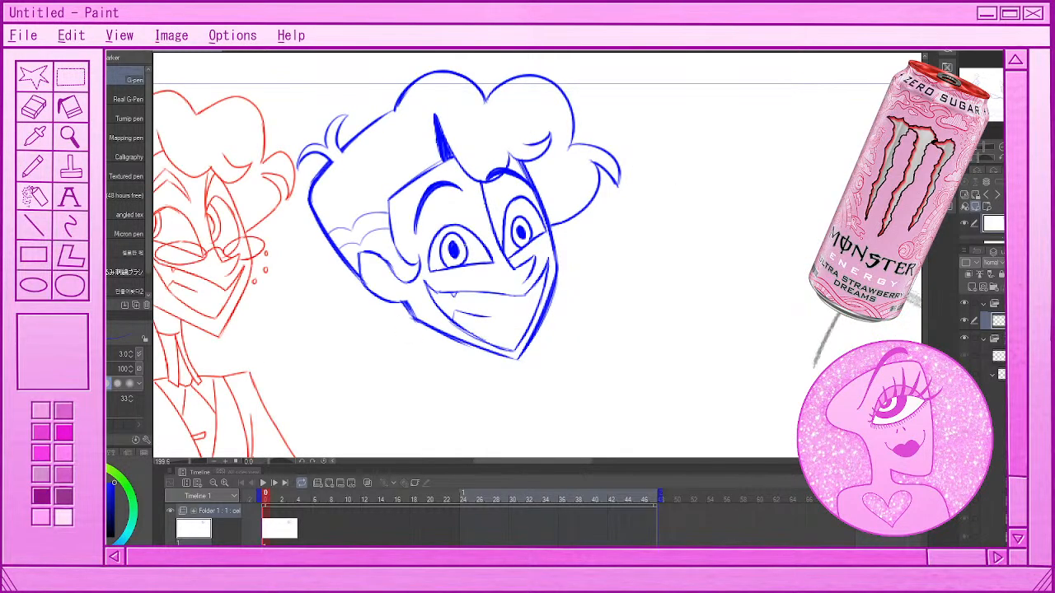
pyautogui.moveTo(482, 260); pyautogui.dragTo(481, 288)
pyautogui.hotkey('ctrl', 'z')
pyautogui.moveTo(511, 274); pyautogui.dragTo(435, 301)
pyautogui.moveTo(505, 274); pyautogui.dragTo(430, 289)
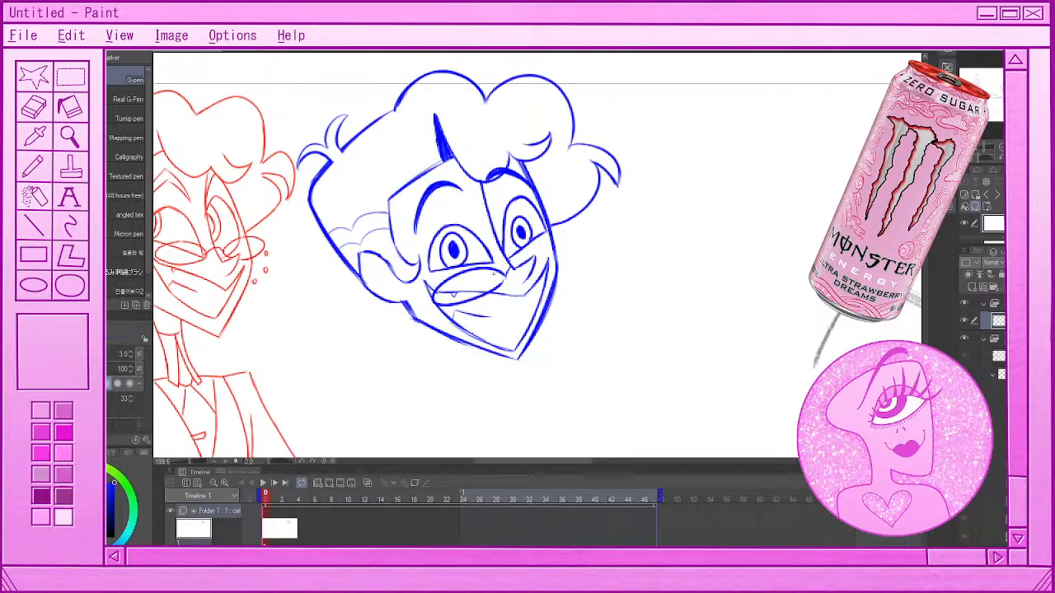
pyautogui.hotkey('ctrl', 'z')
pyautogui.moveTo(506, 273); pyautogui.dragTo(432, 290)
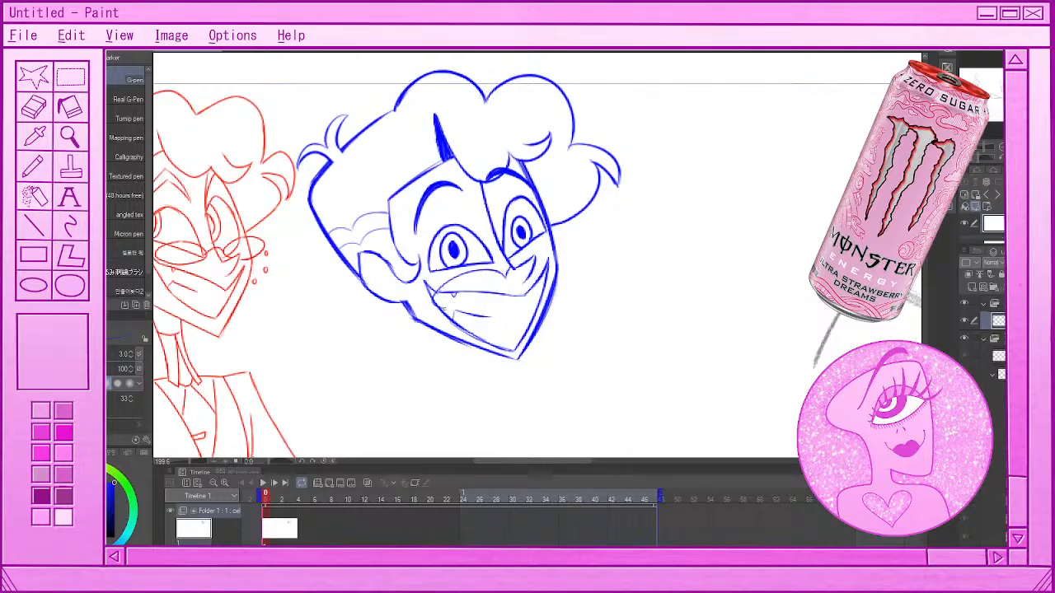
pyautogui.hotkey('ctrl', 'z')
pyautogui.moveTo(496, 265)
pyautogui.mouseDown()
pyautogui.moveTo(430, 291)
pyautogui.moveTo(496, 265)
pyautogui.mouseUp()
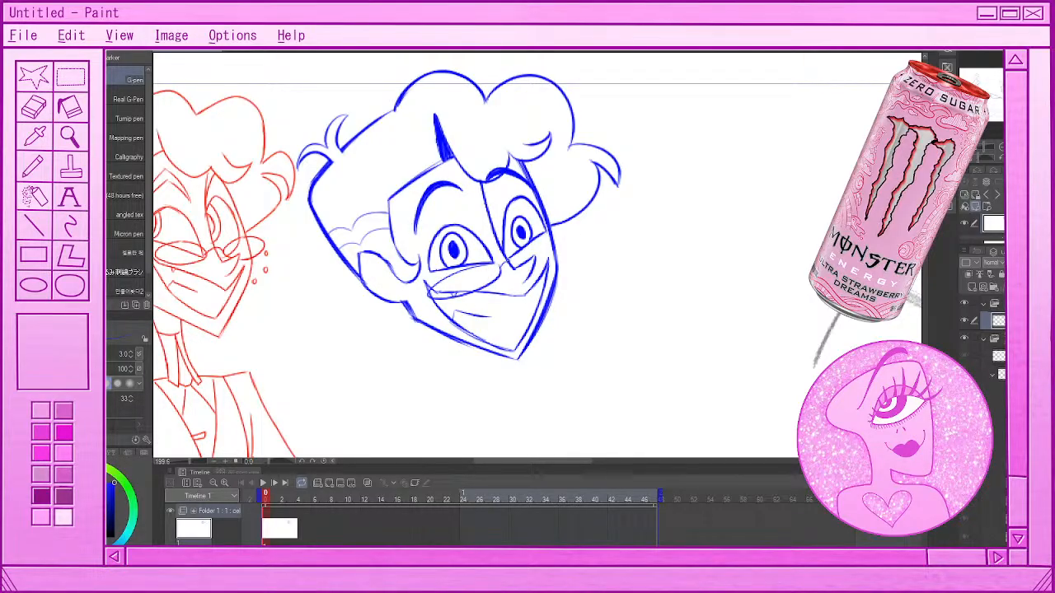
# Try to draw the far lens of the glasses from the nose to the far edge of the face
pyautogui.moveTo(506, 264)
pyautogui.mouseDown()
pyautogui.moveTo(556, 233)
pyautogui.moveTo(536, 279)
pyautogui.moveTo(534, 266)
pyautogui.moveTo(552, 250)
pyautogui.mouseUp()
pyautogui.hotkey('ctrl', 'z')
pyautogui.hotkey('ctrl', 'z')
pyautogui.hotkey('ctrl', 'z')
pyautogui.hotkey('ctrl', 'z')
pyautogui.scroll(-5, 540, 286)
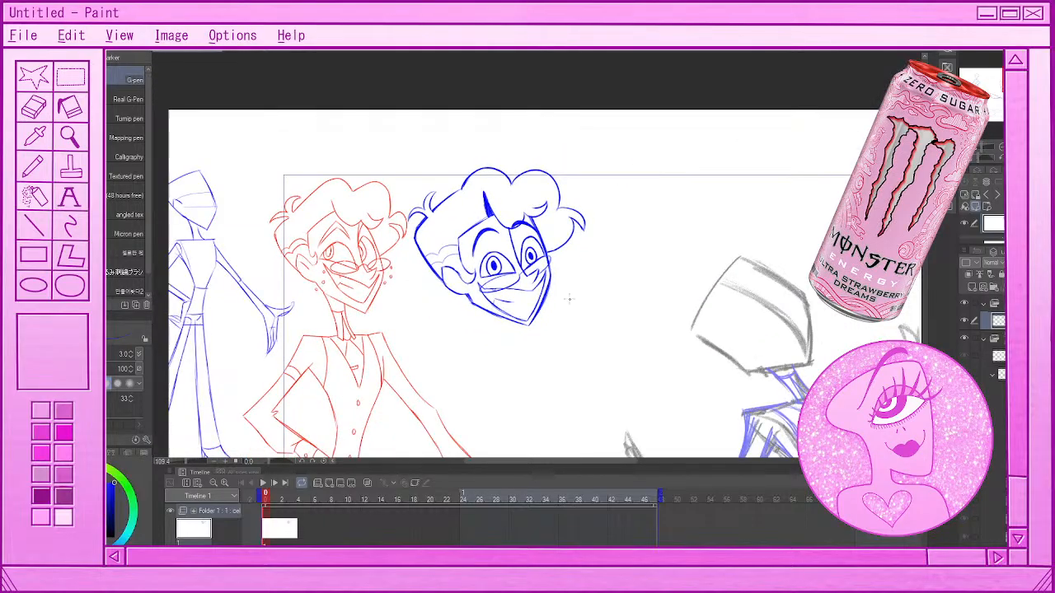
# Remove the near lens of the glasses from the blue head and set the pen size to 2.0
pyautogui.scroll(-3, 568, 299)
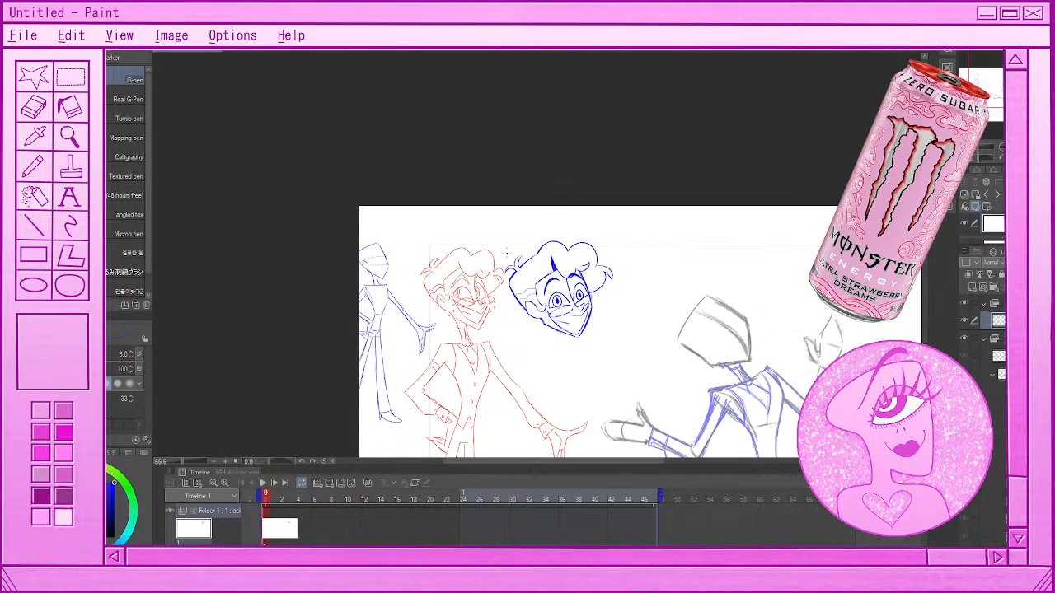
pyautogui.scroll(3, 508, 254)
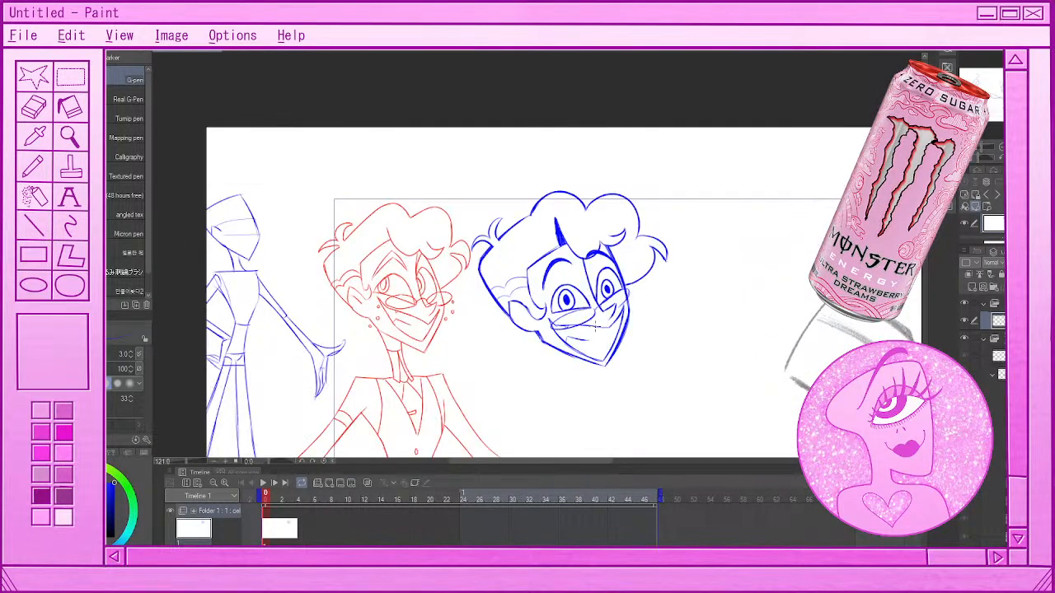
pyautogui.scroll(-2, 595, 327)
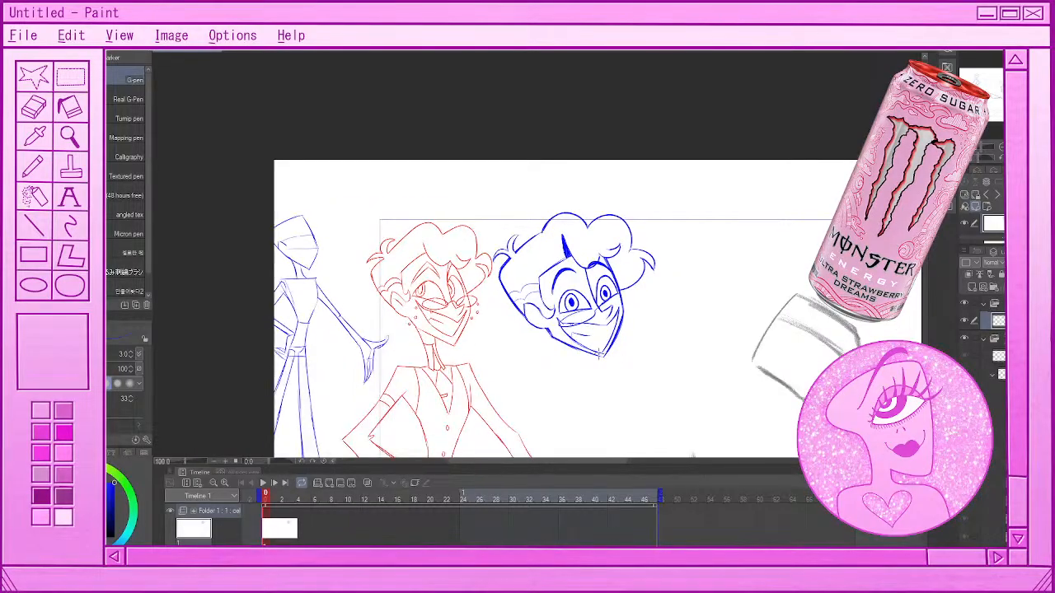
pyautogui.scroll(5, 593, 337)
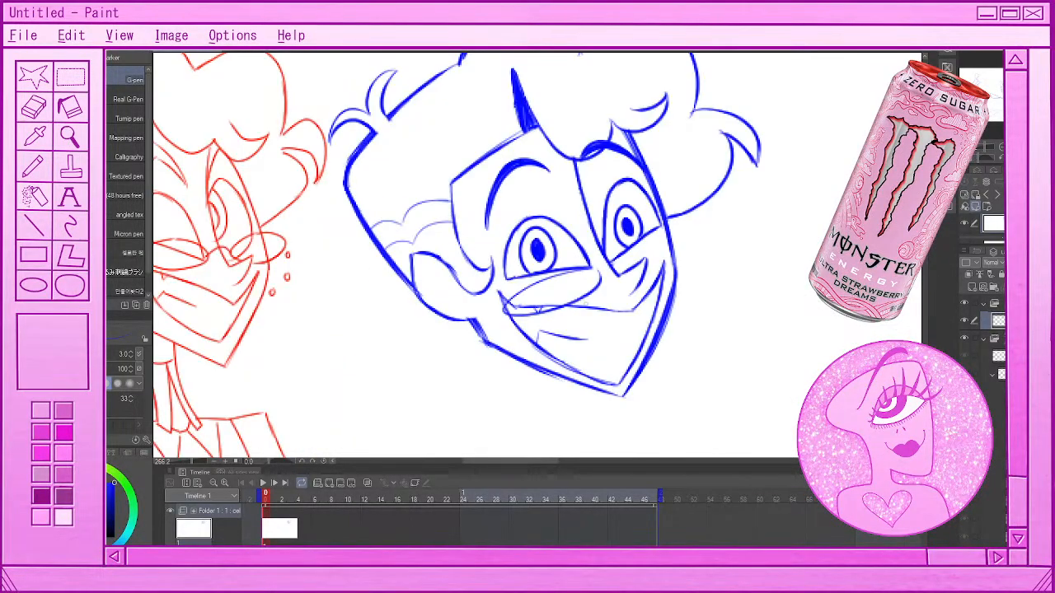
pyautogui.scroll(-5, 576, 327)
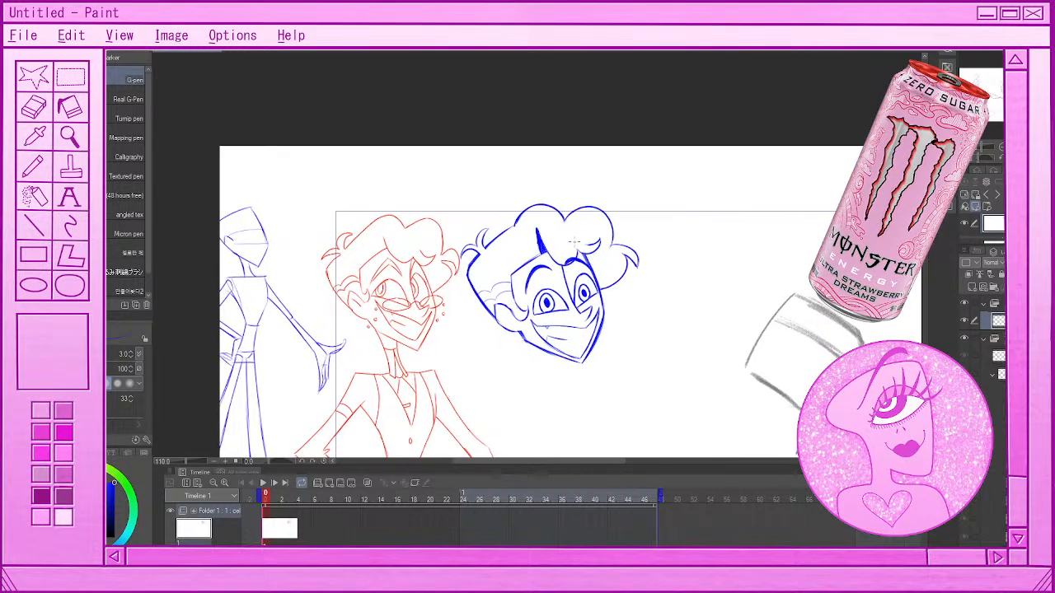
pyautogui.moveTo(572, 317); pyautogui.dragTo(534, 328)
pyautogui.hotkey('ctrl', 'z')
pyautogui.scroll(3, 594, 313)
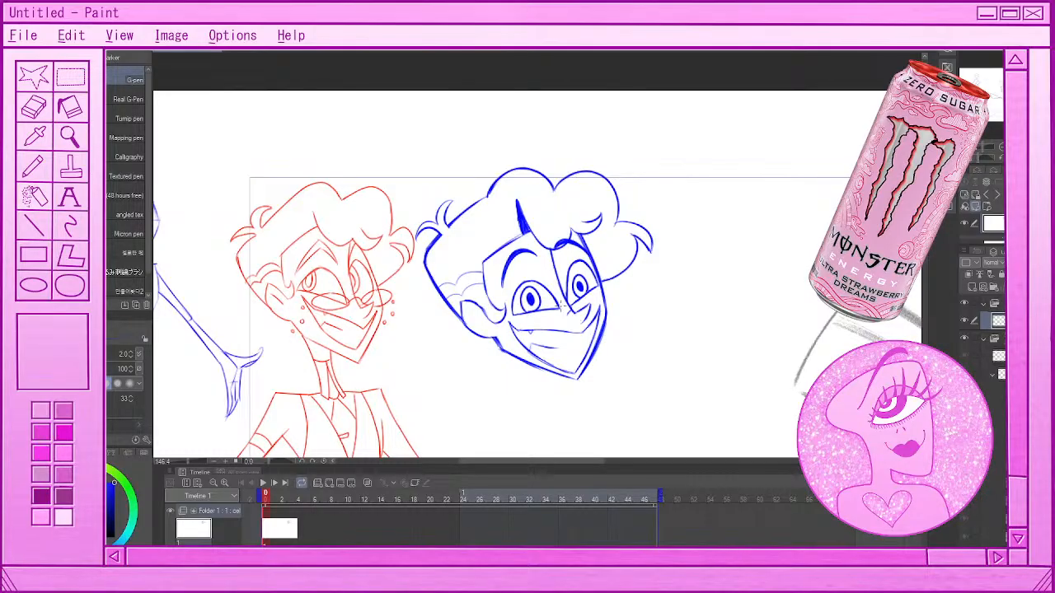
# Try thin lenses for the blue head's glasses beneath both eyes, working in normal and horizontally flipped canvas view
pyautogui.moveTo(516, 327); pyautogui.dragTo(568, 316)
pyautogui.hotkey('ctrl', 'z')
pyautogui.click(1027, 157)
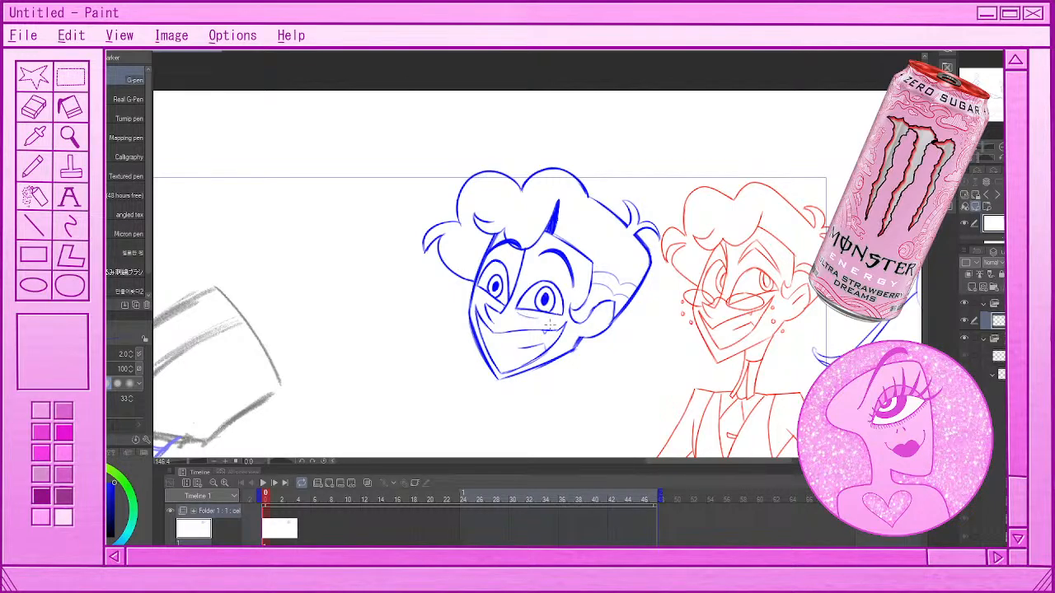
pyautogui.moveTo(486, 312)
pyautogui.mouseDown()
pyautogui.moveTo(464, 289)
pyautogui.moveTo(499, 309)
pyautogui.mouseUp()
pyautogui.moveTo(534, 334)
pyautogui.mouseDown()
pyautogui.moveTo(505, 324)
pyautogui.moveTo(557, 325)
pyautogui.moveTo(530, 338)
pyautogui.moveTo(561, 331)
pyautogui.mouseUp()
pyautogui.hotkey('ctrl', 'z')
pyautogui.hotkey('ctrl', 'z')
pyautogui.press('h')
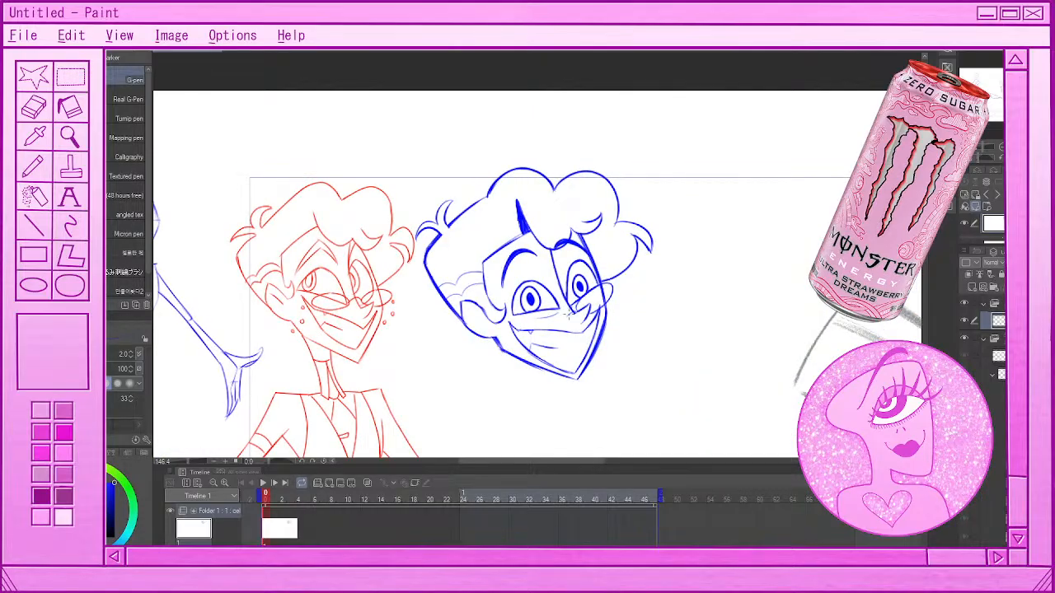
# Try another near-lens curve from beside the nose across the upper grin, and undo the trial lenses
pyautogui.moveTo(563, 315); pyautogui.dragTo(544, 341)
pyautogui.hotkey('ctrl', 'z')
pyautogui.hotkey('ctrl', 'z')
# Rotate the canvas view to draw the glasses' lenses beneath the blue head's eyes, check them mirrored, and reset the rotation
pyautogui.click(311, 462)
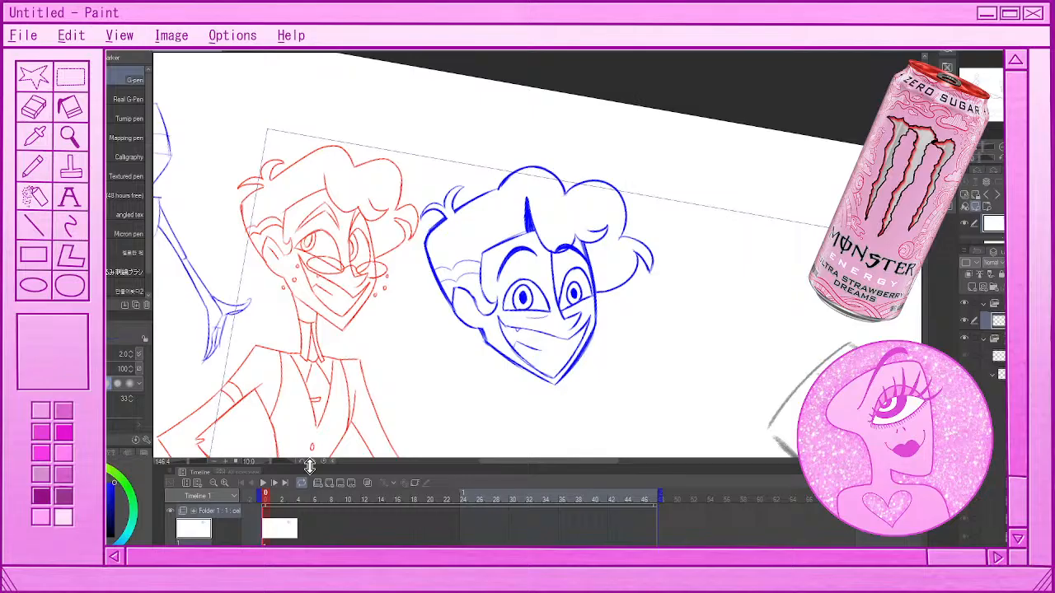
pyautogui.click(313, 464)
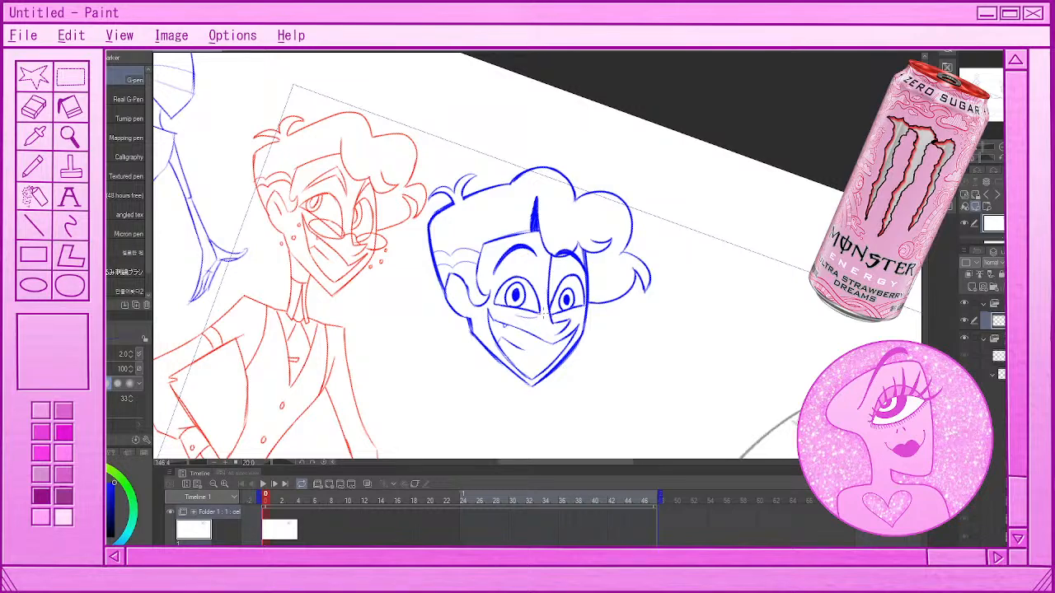
pyautogui.moveTo(542, 312)
pyautogui.mouseDown()
pyautogui.moveTo(496, 322)
pyautogui.moveTo(546, 320)
pyautogui.moveTo(517, 308)
pyautogui.moveTo(546, 320)
pyautogui.moveTo(588, 308)
pyautogui.moveTo(562, 320)
pyautogui.mouseUp()
pyautogui.hotkey('ctrl', 'z')
pyautogui.hotkey('ctrl', 'z')
pyautogui.press('h')
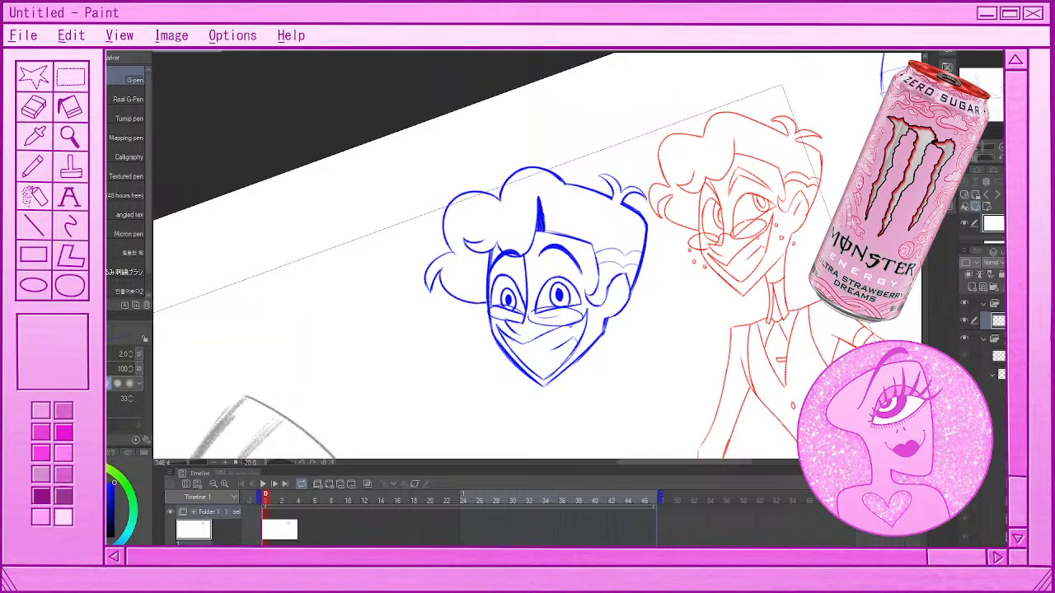
pyautogui.press('h')
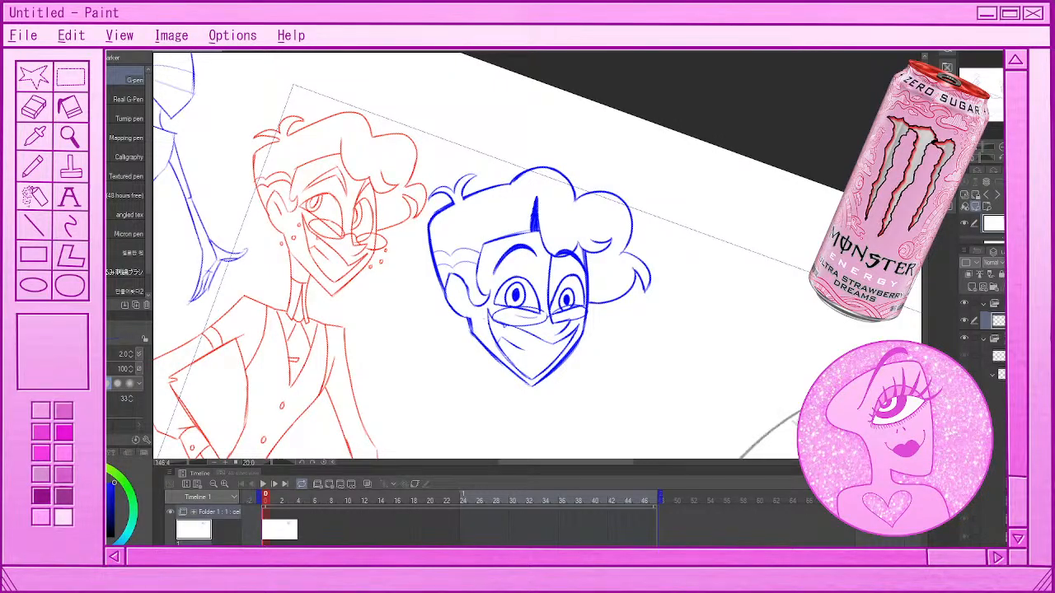
pyautogui.click(325, 464)
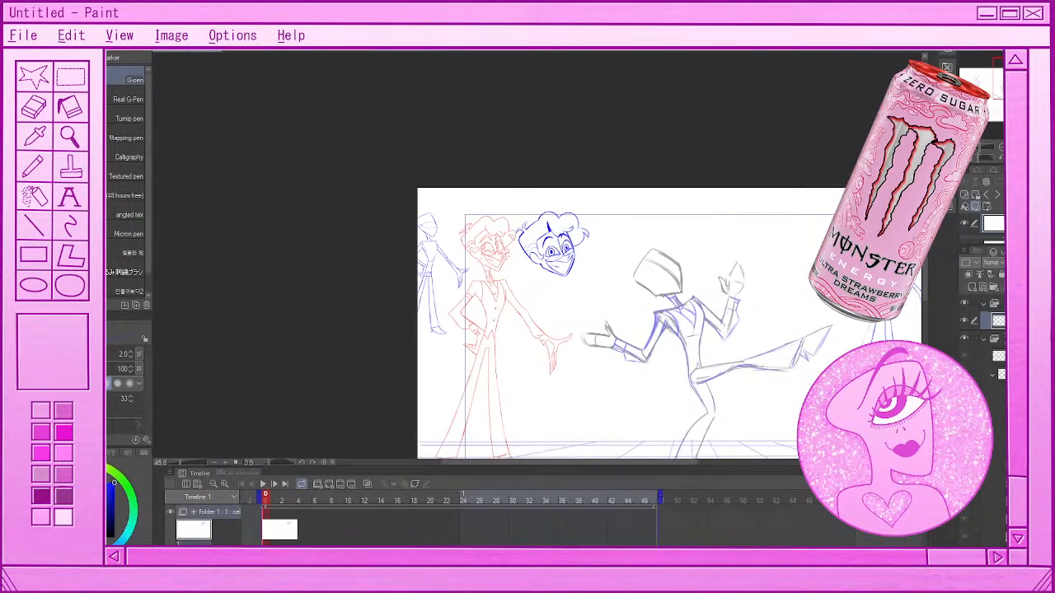
# Examine the blue head beside the red reference character and the dance-kick pose at several zoom levels
pyautogui.scroll(3, 532, 192)
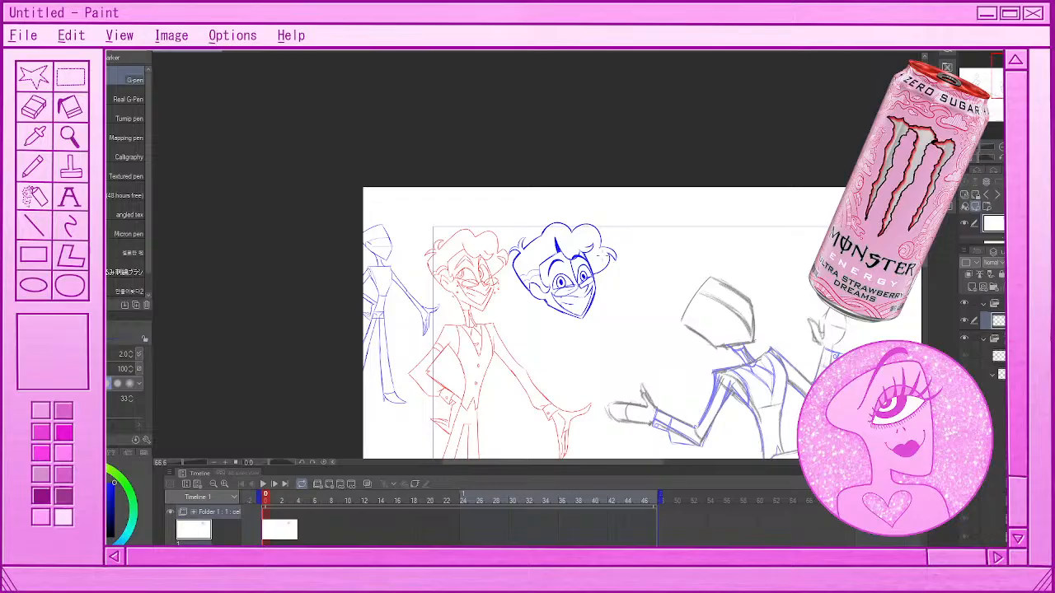
pyautogui.scroll(3, 566, 229)
pyautogui.scroll(-7, 567, 229)
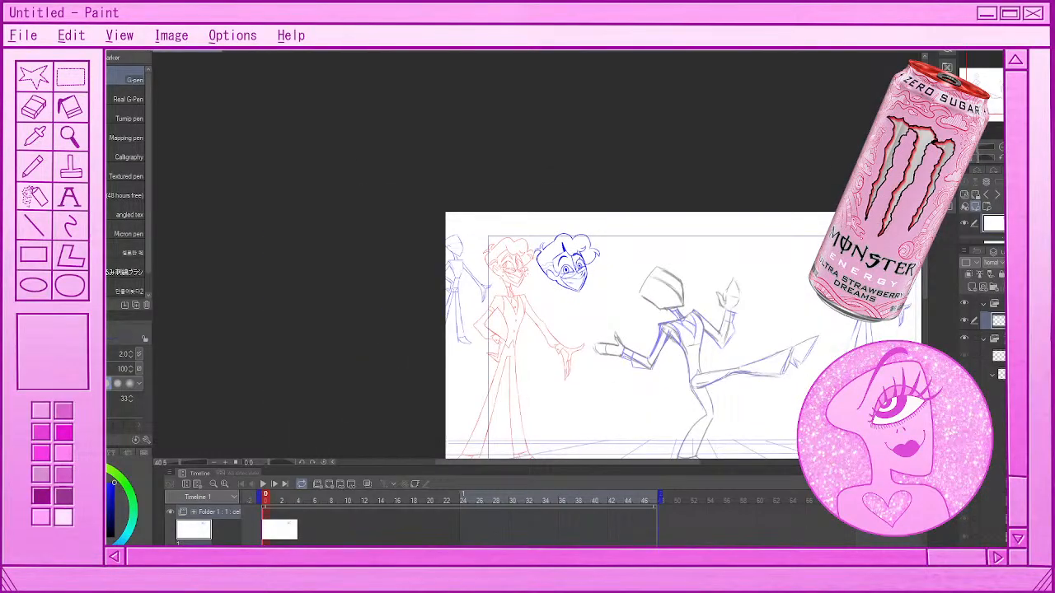
pyautogui.scroll(2, 566, 229)
pyautogui.scroll(1, 586, 279)
pyautogui.scroll(1, 569, 264)
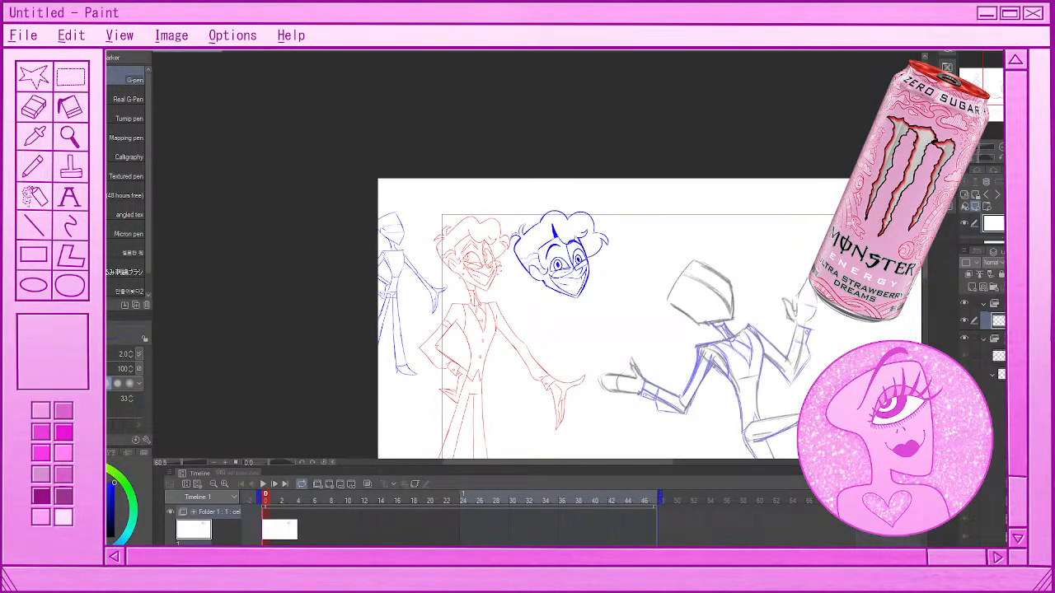
pyautogui.scroll(-10, 536, 305)
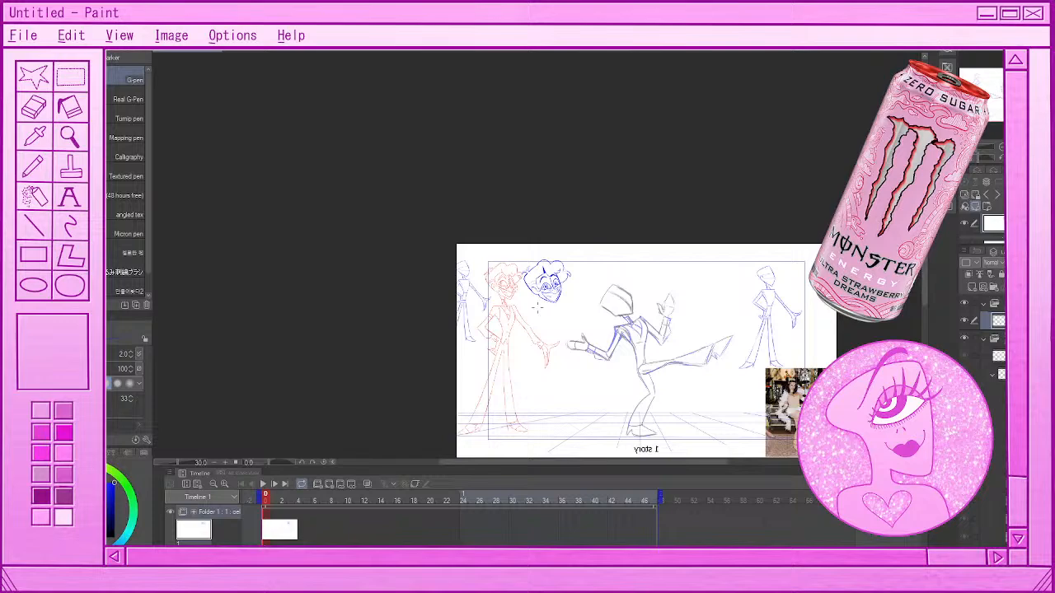
pyautogui.scroll(3, 538, 308)
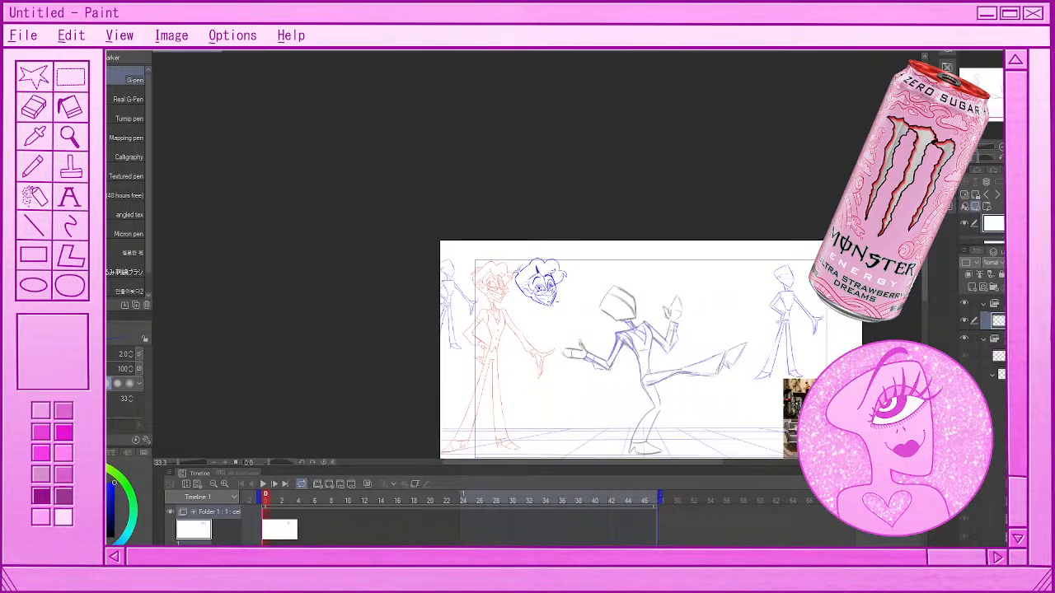
pyautogui.scroll(12, 547, 284)
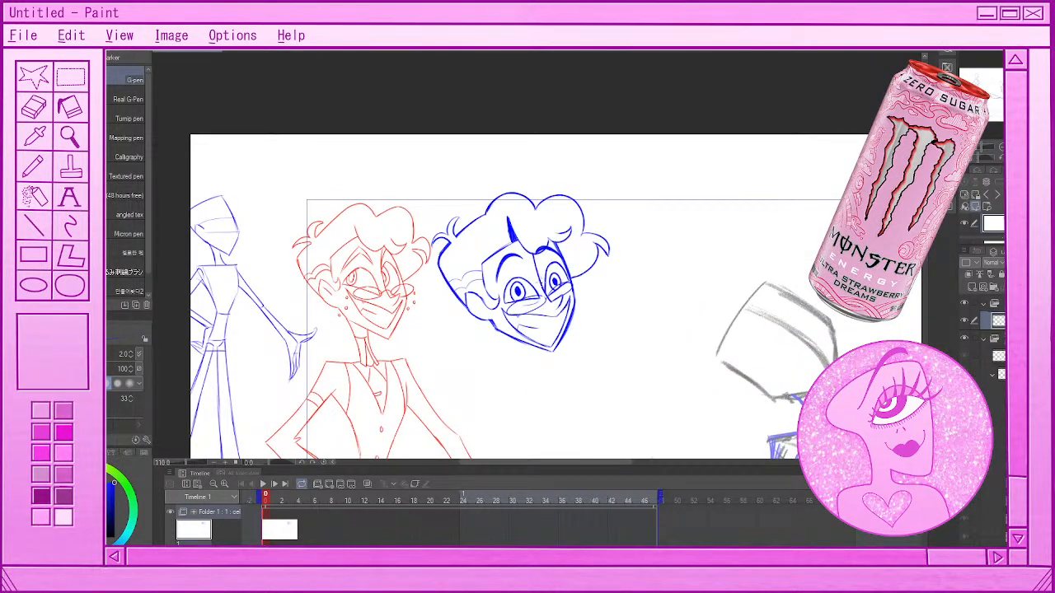
pyautogui.scroll(-10, 548, 320)
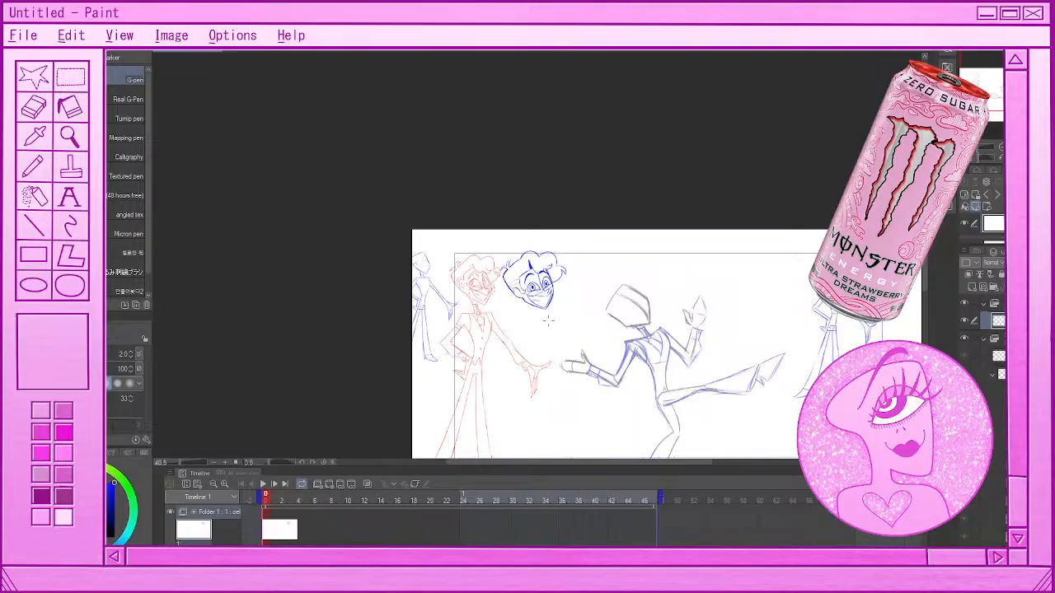
pyautogui.scroll(2, 548, 321)
pyautogui.scroll(-2, 556, 297)
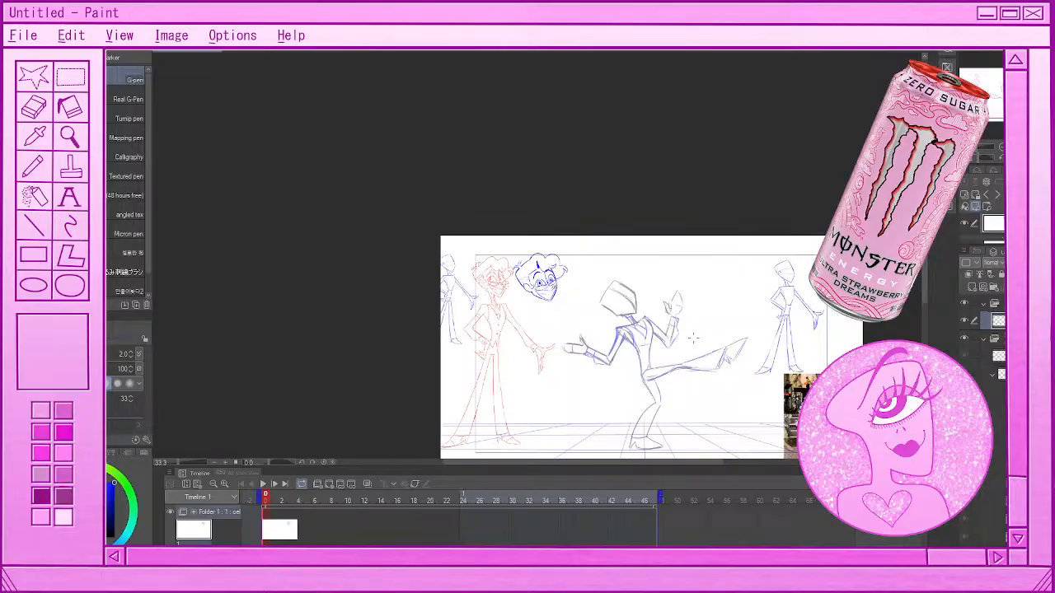
pyautogui.scroll(1, 693, 336)
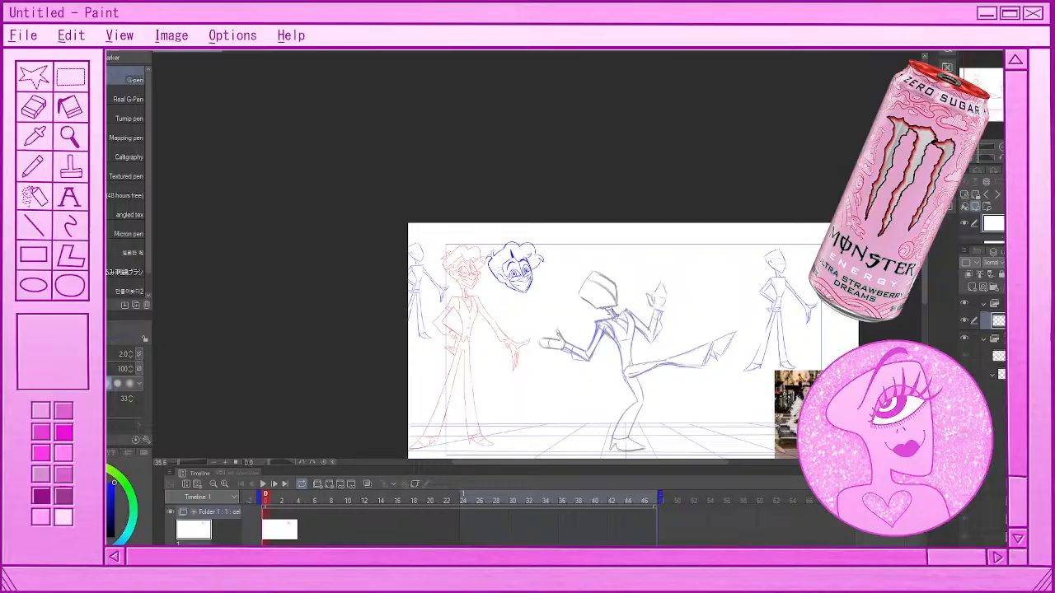
# Reshape the top of the blue head's front curl, erasing the overlapping lines between the two top curls with an 8.2 eraser
pyautogui.scroll(2, 525, 277)
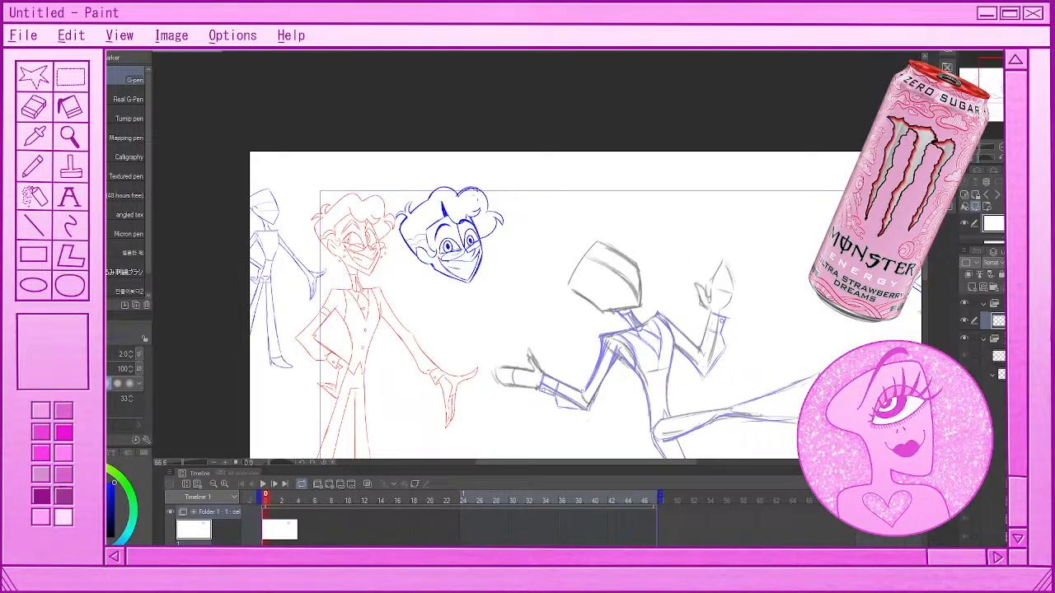
pyautogui.moveTo(468, 187); pyautogui.dragTo(484, 199)
pyautogui.press('e')
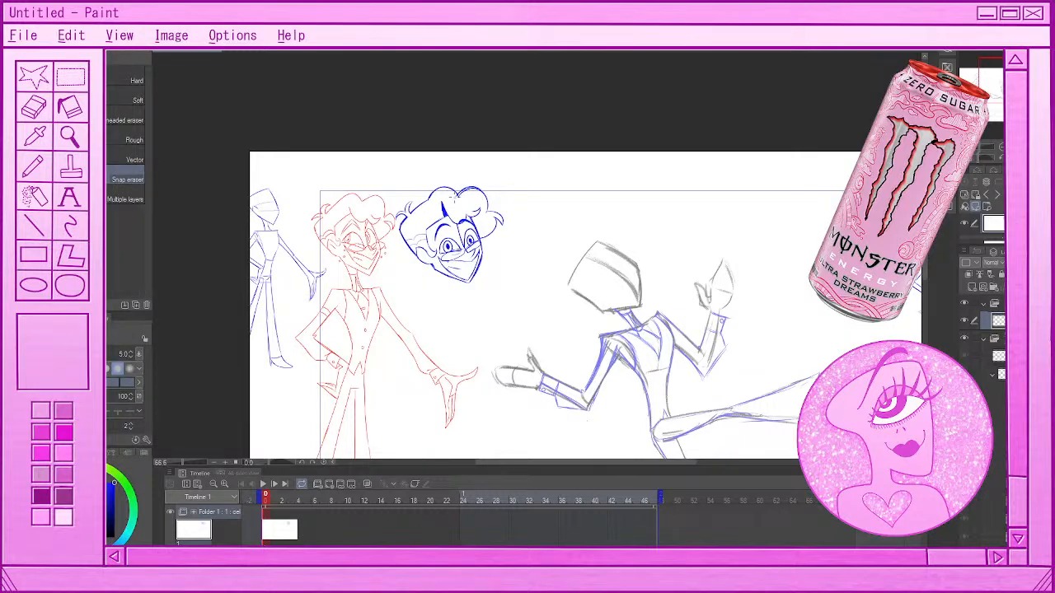
pyautogui.press(']')
pyautogui.moveTo(455, 196); pyautogui.dragTo(479, 190)
pyautogui.scroll(-4, 481, 167)
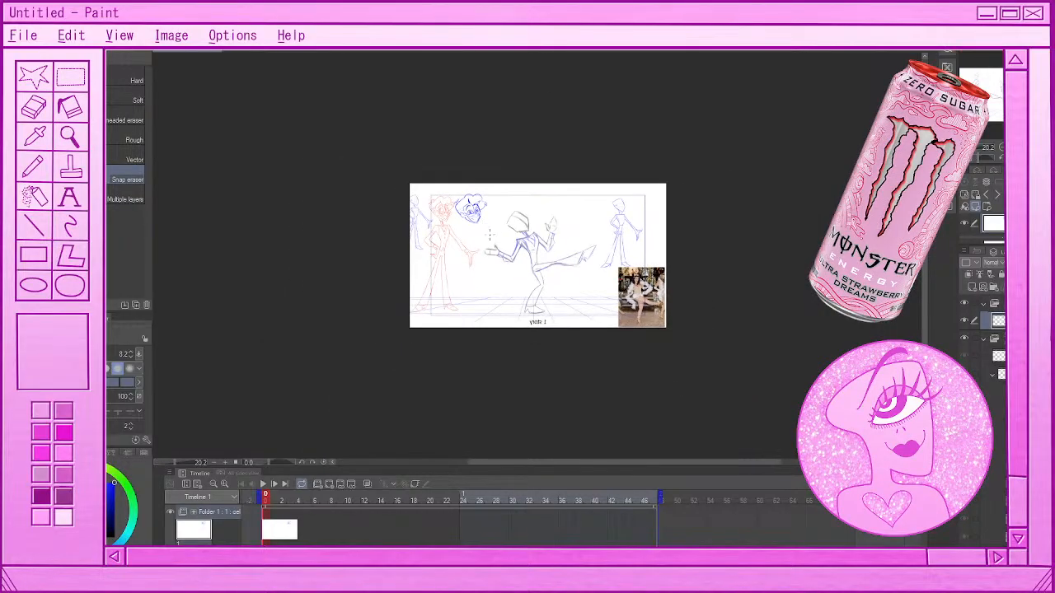
pyautogui.scroll(3, 481, 167)
pyautogui.scroll(3, 462, 202)
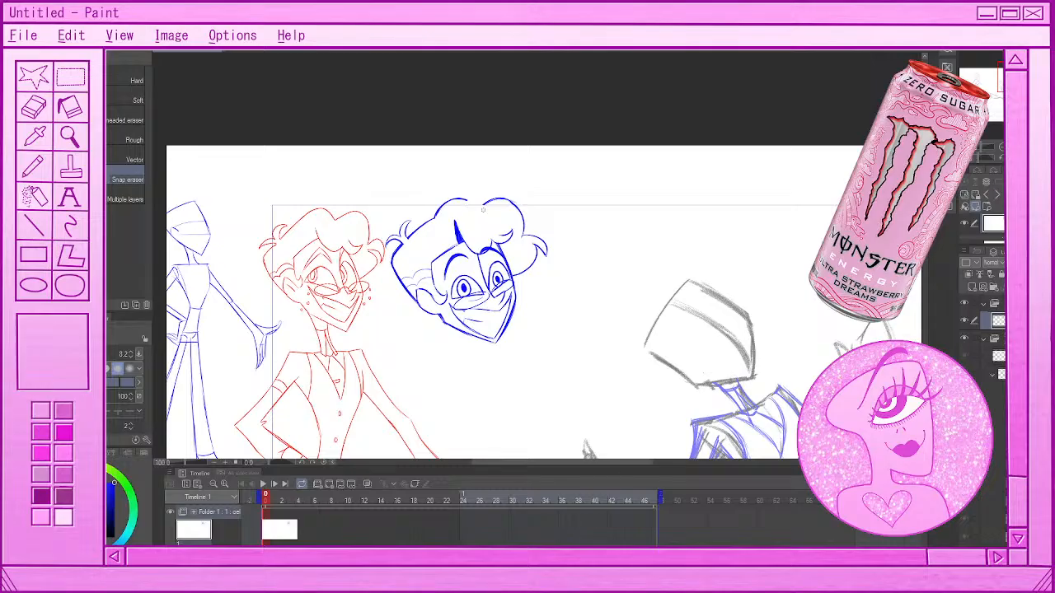
pyautogui.moveTo(483, 210)
pyautogui.mouseDown()
pyautogui.moveTo(493, 202)
pyautogui.moveTo(457, 209)
pyautogui.mouseUp()
pyautogui.press('p')
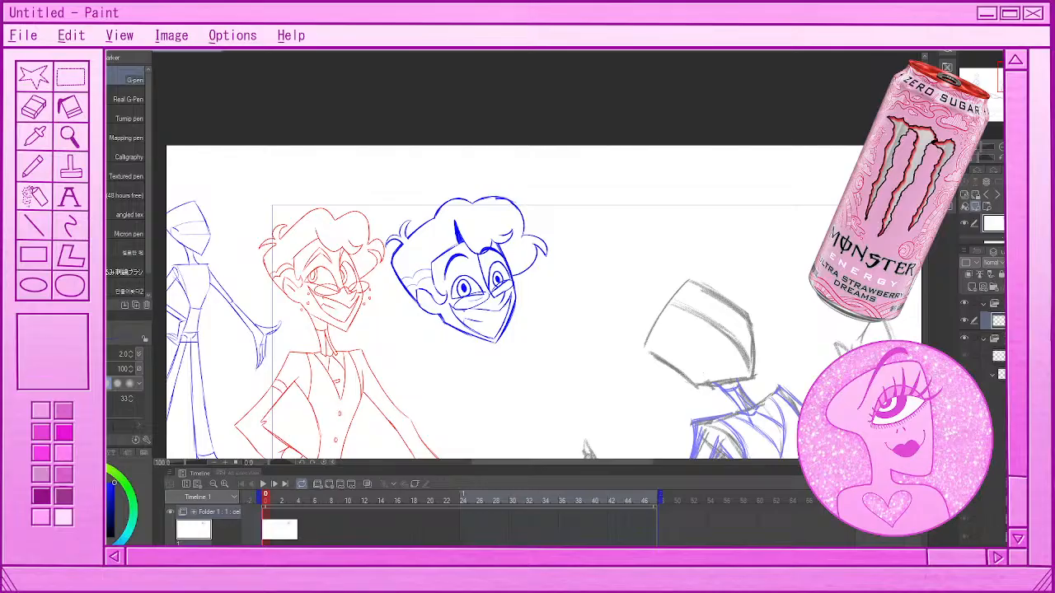
# Lasso the large front curl and the side curl on the far side of the blue head's hair and delete them
pyautogui.press('m')
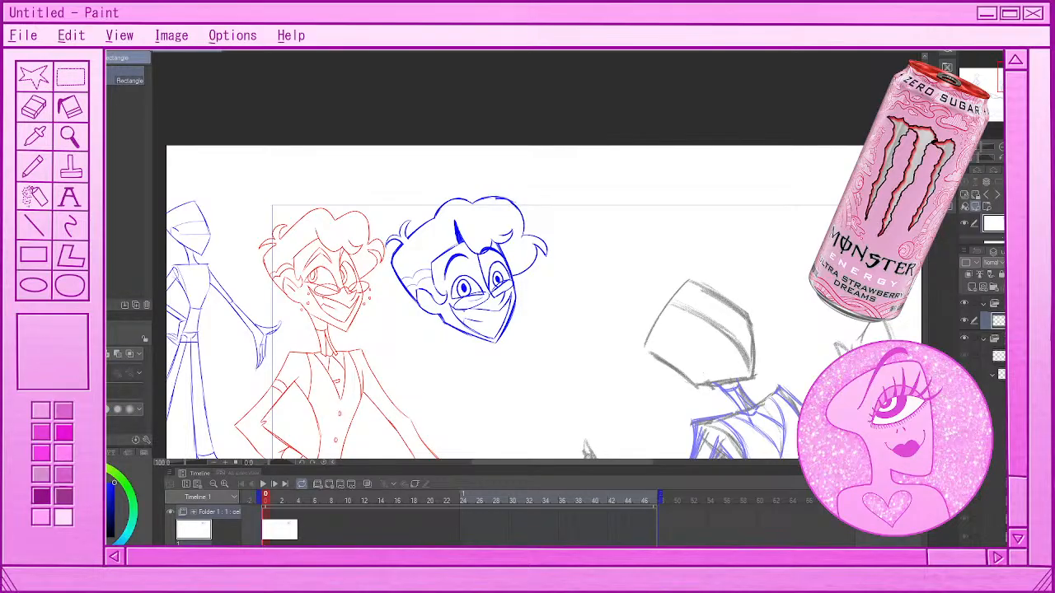
pyautogui.click(78, 58)
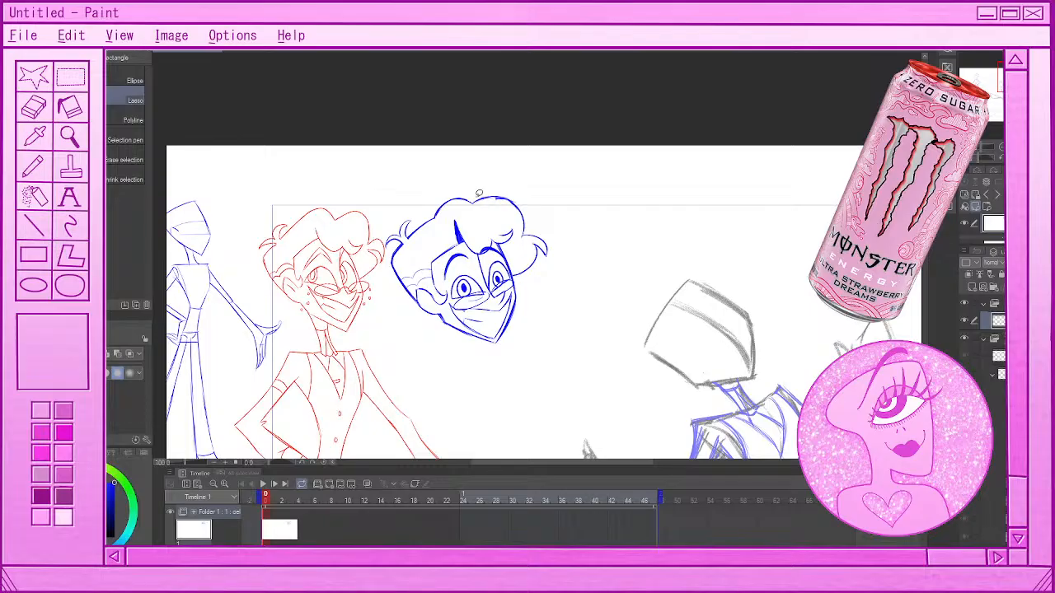
pyautogui.moveTo(479, 193)
pyautogui.mouseDown()
pyautogui.moveTo(514, 270)
pyautogui.moveTo(546, 276)
pyautogui.moveTo(582, 215)
pyautogui.moveTo(489, 168)
pyautogui.moveTo(477, 189)
pyautogui.mouseUp()
pyautogui.click(507, 298)
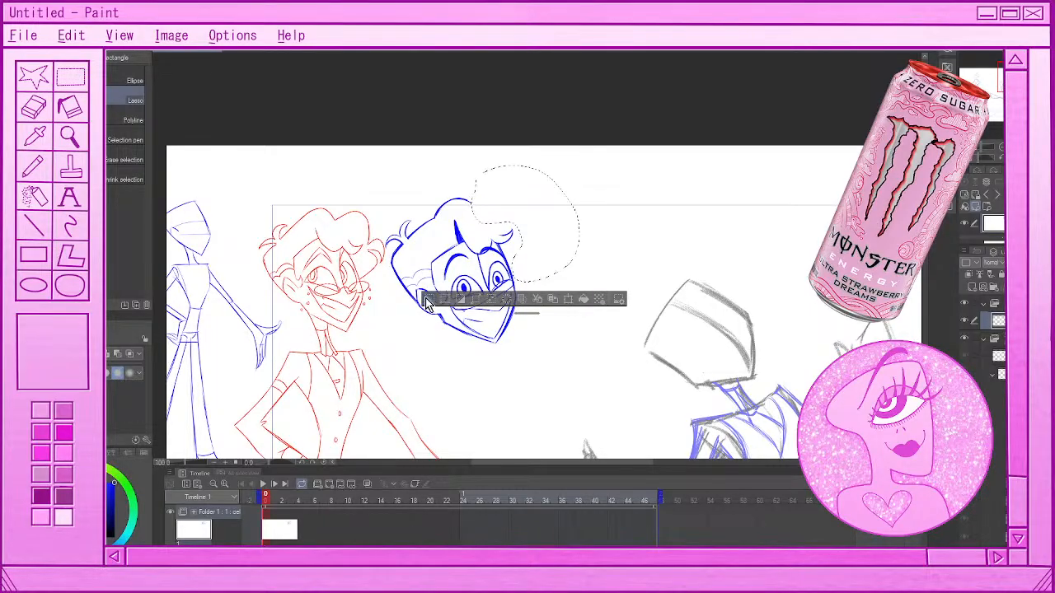
pyautogui.click(427, 300)
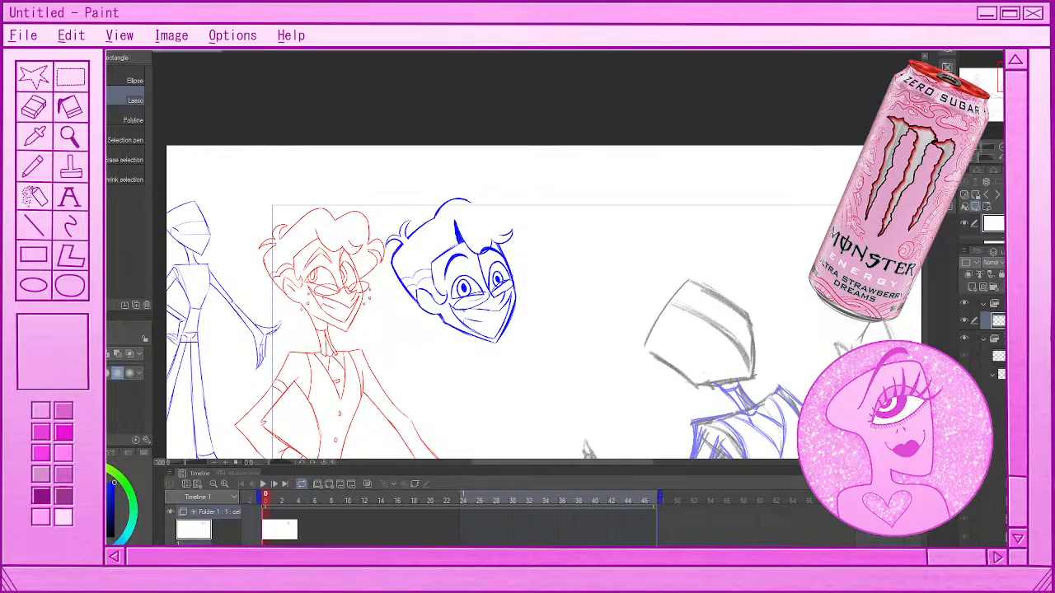
# Try to draw a new front curl from the top of the blue head over the far side of the forehead
pyautogui.press('p')
pyautogui.hotkey('ctrl', 'z')
pyautogui.moveTo(470, 202)
pyautogui.mouseDown()
pyautogui.moveTo(519, 222)
pyautogui.moveTo(514, 208)
pyautogui.moveTo(517, 217)
pyautogui.mouseUp()
pyautogui.hotkey('ctrl', 'z')
pyautogui.hotkey('ctrl', 'z')
# Try a stroke along the red reference's hair, and attempt the blue head's front curl again in a similar sweep
pyautogui.hotkey('ctrl', 'z')
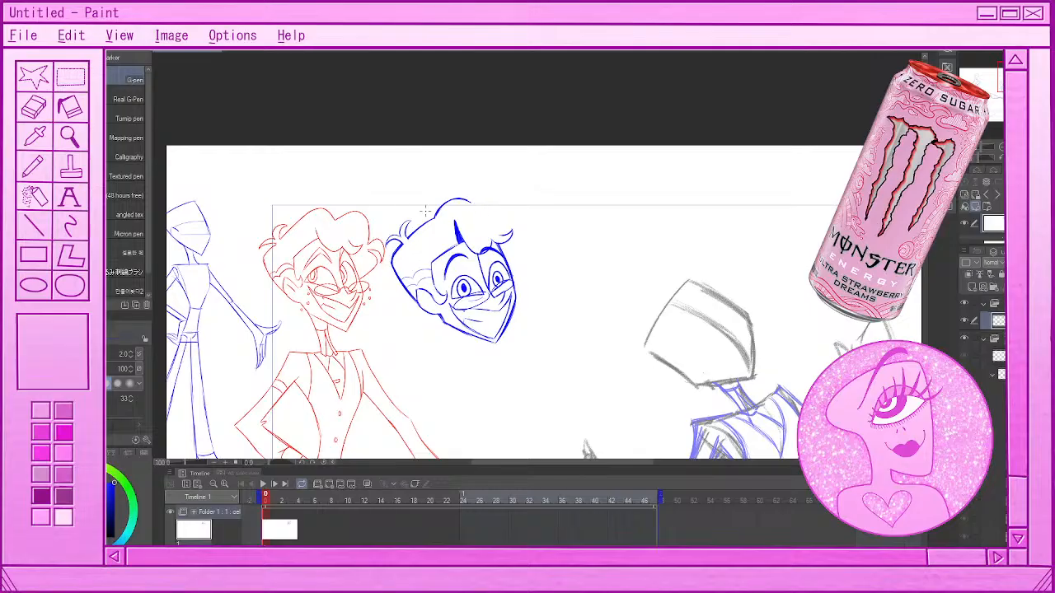
pyautogui.moveTo(296, 212)
pyautogui.mouseDown()
pyautogui.moveTo(340, 194)
pyautogui.moveTo(368, 201)
pyautogui.moveTo(382, 221)
pyautogui.mouseUp()
pyautogui.hotkey('ctrl', 'z')
# Try to draw the side curl running from the front hair down to the blue head's far temple
pyautogui.hotkey('ctrl', 'z')
pyautogui.moveTo(497, 201)
pyautogui.mouseDown()
pyautogui.moveTo(527, 221)
pyautogui.moveTo(522, 242)
pyautogui.moveTo(516, 210)
pyautogui.mouseUp()
pyautogui.hotkey('ctrl', 'z')
pyautogui.hotkey('ctrl', 'z')
pyautogui.moveTo(521, 235)
pyautogui.mouseDown()
pyautogui.moveTo(538, 257)
pyautogui.moveTo(545, 245)
pyautogui.moveTo(541, 264)
pyautogui.moveTo(522, 236)
pyautogui.mouseUp()
pyautogui.hotkey('ctrl', 'z')
pyautogui.moveTo(523, 241)
pyautogui.mouseDown()
pyautogui.moveTo(532, 250)
pyautogui.moveTo(514, 275)
pyautogui.mouseUp()
pyautogui.hotkey('ctrl', 'z')
pyautogui.hotkey('ctrl', 'z')
pyautogui.hotkey('ctrl', 'z')
pyautogui.hotkey('ctrl', 'z')
# Flip the canvas view horizontally and undo the trial front curl on the blue head
pyautogui.click(979, 196)
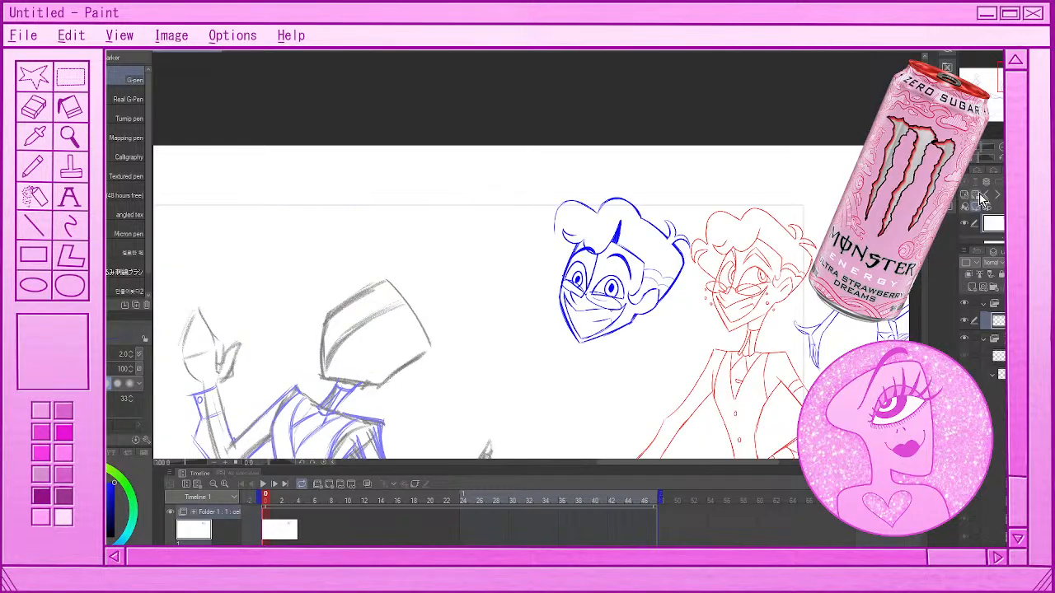
pyautogui.hotkey('ctrl', 'z')
pyautogui.hotkey('ctrl', 'z')
pyautogui.hotkey('ctrl', 'z')
pyautogui.hotkey('ctrl', 'z')
# Select the crown hair stroke on top of the blue practice head and delete it to clear room for a redraw
pyautogui.press('m')
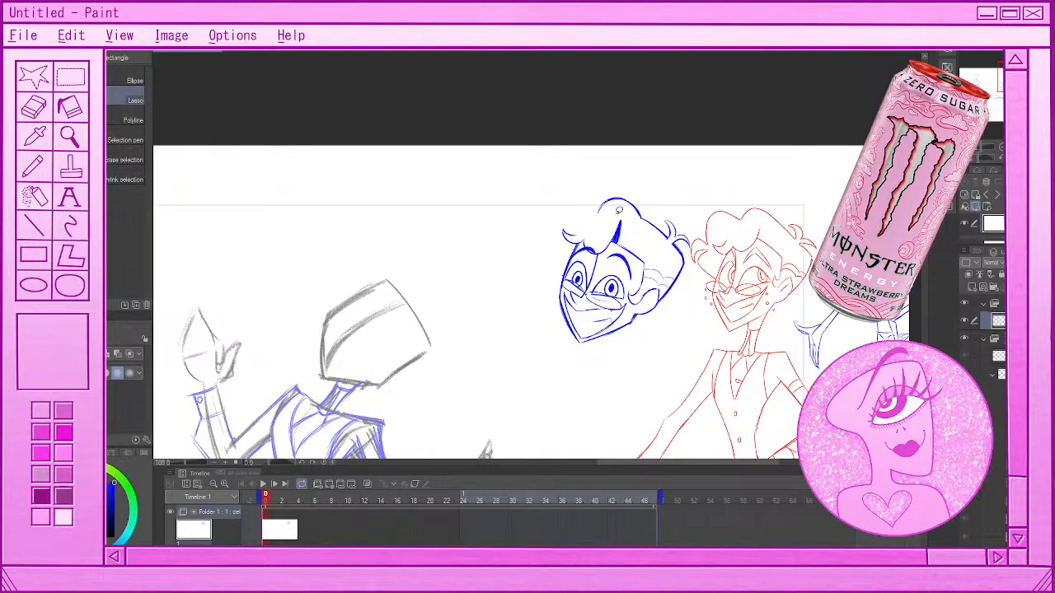
pyautogui.moveTo(619, 210); pyautogui.dragTo(617, 216)
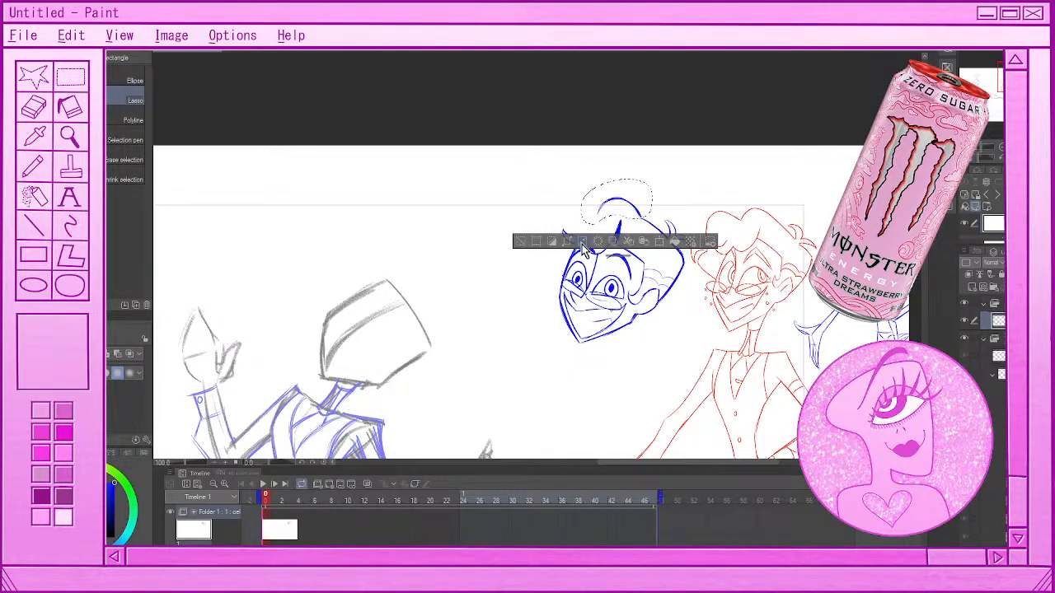
pyautogui.click(582, 244)
pyautogui.press('p')
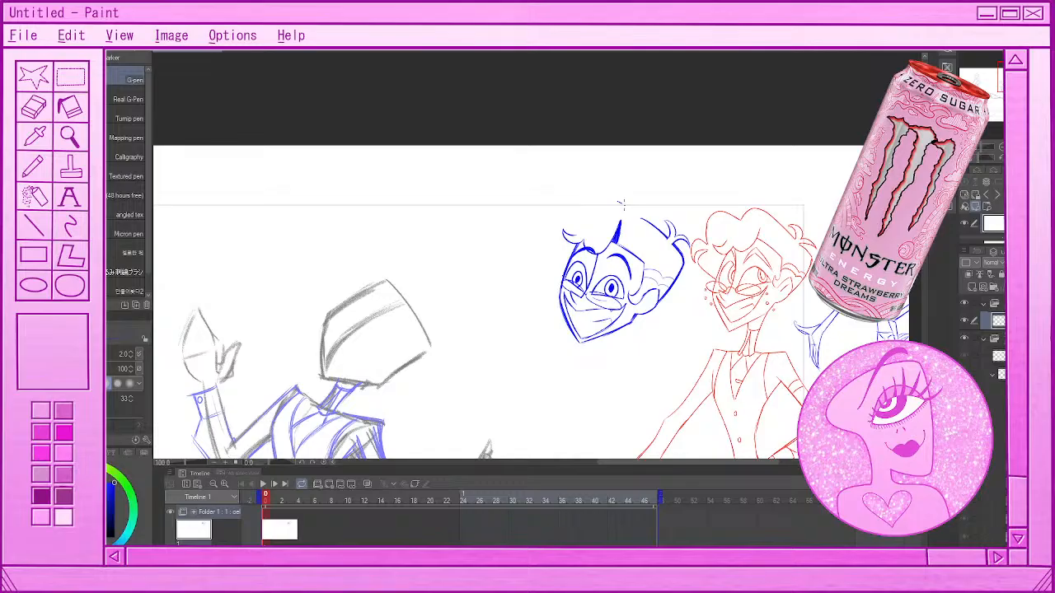
# Try a new crown outline and a large front curl sweeping over the far side of the blue head's forehead
pyautogui.moveTo(644, 219); pyautogui.dragTo(614, 201)
pyautogui.moveTo(791, 216); pyautogui.dragTo(775, 196)
pyautogui.hotkey('ctrl', 'z')
pyautogui.moveTo(592, 211)
pyautogui.mouseDown()
pyautogui.moveTo(617, 202)
pyautogui.moveTo(592, 213)
pyautogui.moveTo(562, 203)
pyautogui.mouseUp()
pyautogui.hotkey('ctrl', 'z')
pyautogui.moveTo(564, 202); pyautogui.dragTo(549, 239)
pyautogui.moveTo(564, 202)
pyautogui.mouseDown()
pyautogui.moveTo(549, 241)
pyautogui.moveTo(548, 213)
pyautogui.moveTo(547, 239)
pyautogui.moveTo(529, 254)
pyautogui.mouseUp()
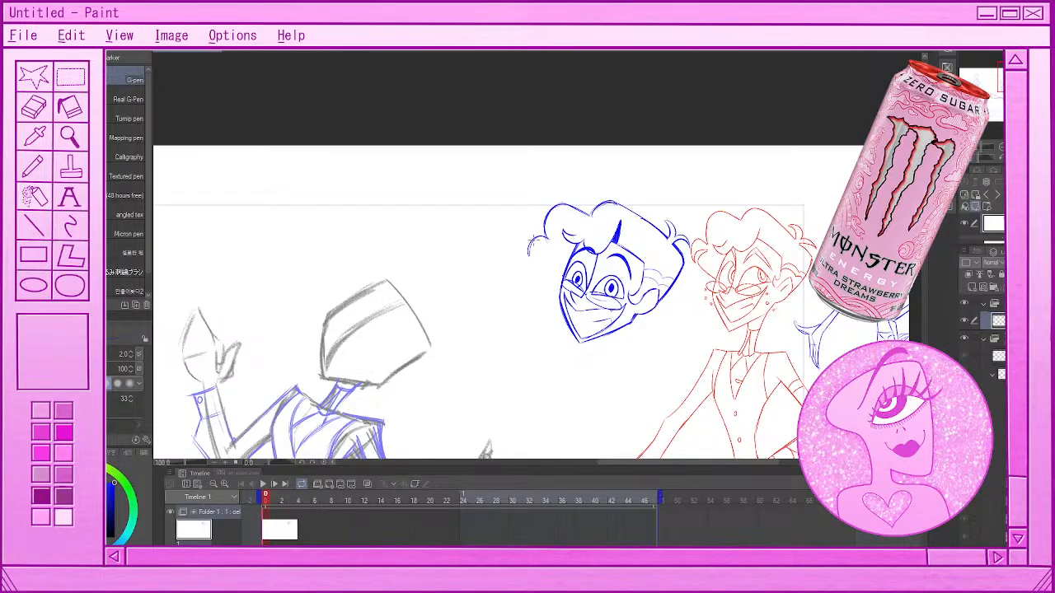
# Try short curl strokes running from the front hair down to the blue head's far temple
pyautogui.moveTo(538, 237); pyautogui.dragTo(531, 262)
pyautogui.hotkey('ctrl', 'z')
pyautogui.moveTo(534, 258); pyautogui.dragTo(545, 247)
pyautogui.hotkey('ctrl', 'z')
pyautogui.moveTo(534, 258); pyautogui.dragTo(551, 244)
pyautogui.moveTo(541, 252); pyautogui.dragTo(558, 287)
pyautogui.hotkey('ctrl', 'z')
pyautogui.moveTo(539, 250); pyautogui.dragTo(560, 286)
# Flip the canvas view horizontally, try one more far-temple stroke, and undo the trial crown, front and temple hair strokes
pyautogui.press('h')
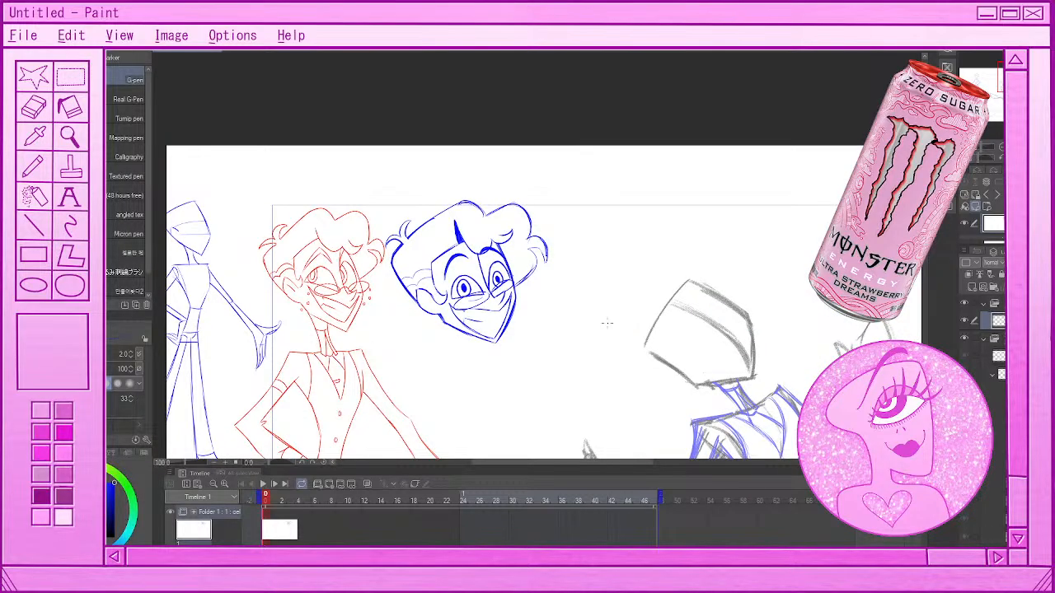
pyautogui.moveTo(532, 249); pyautogui.dragTo(524, 282)
pyautogui.scroll(-2, 538, 308)
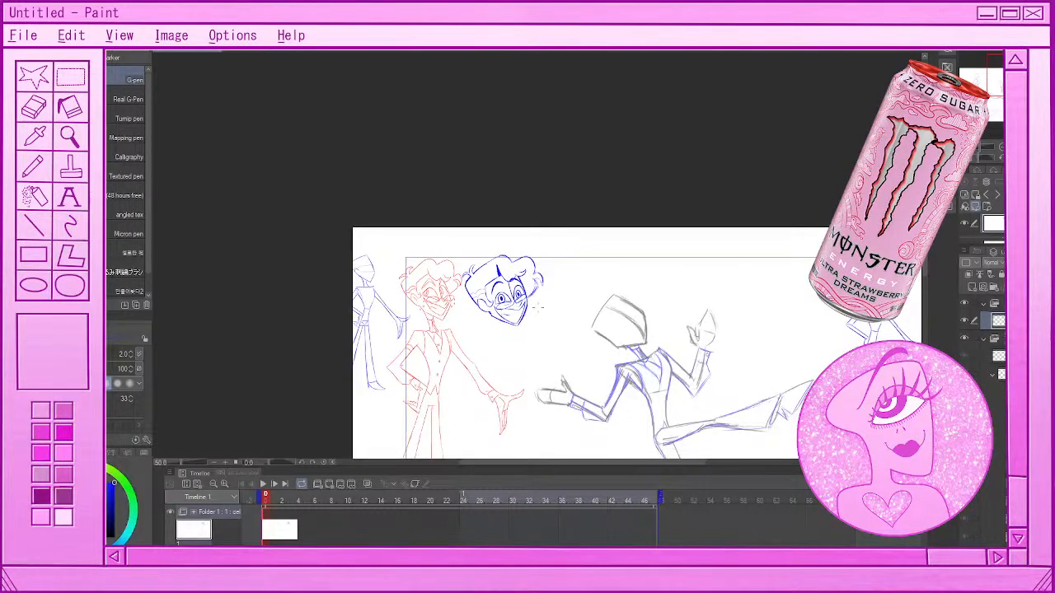
pyautogui.scroll(2, 538, 307)
pyautogui.press('m')
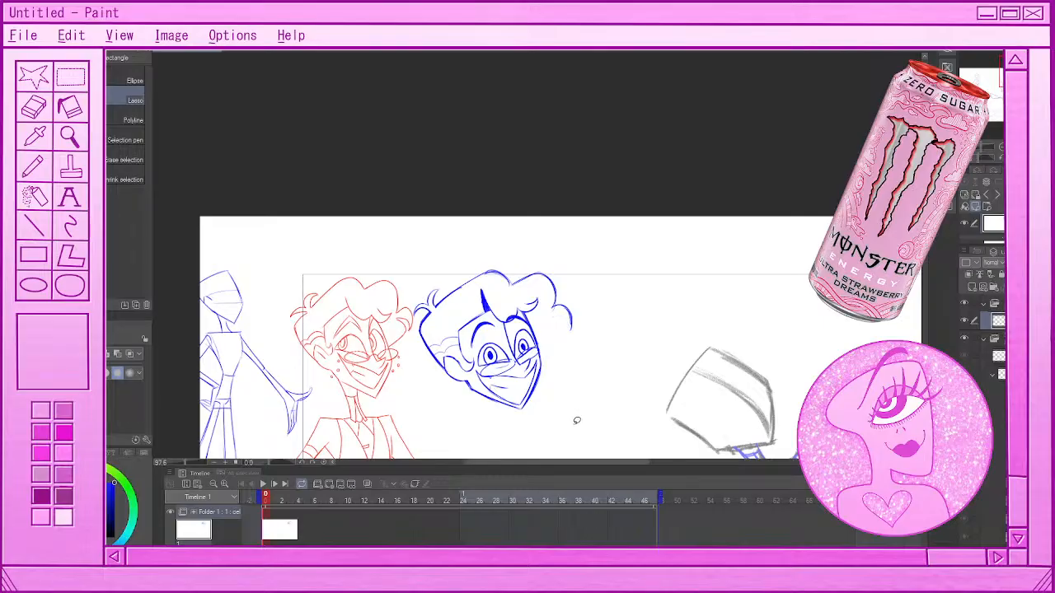
pyautogui.hotkey('ctrl', 'z')
pyautogui.hotkey('ctrl', 'z')
pyautogui.hotkey('ctrl', 'z')
pyautogui.press('p')
pyautogui.hotkey('ctrl', 'z')
pyautogui.hotkey('ctrl', 'z')
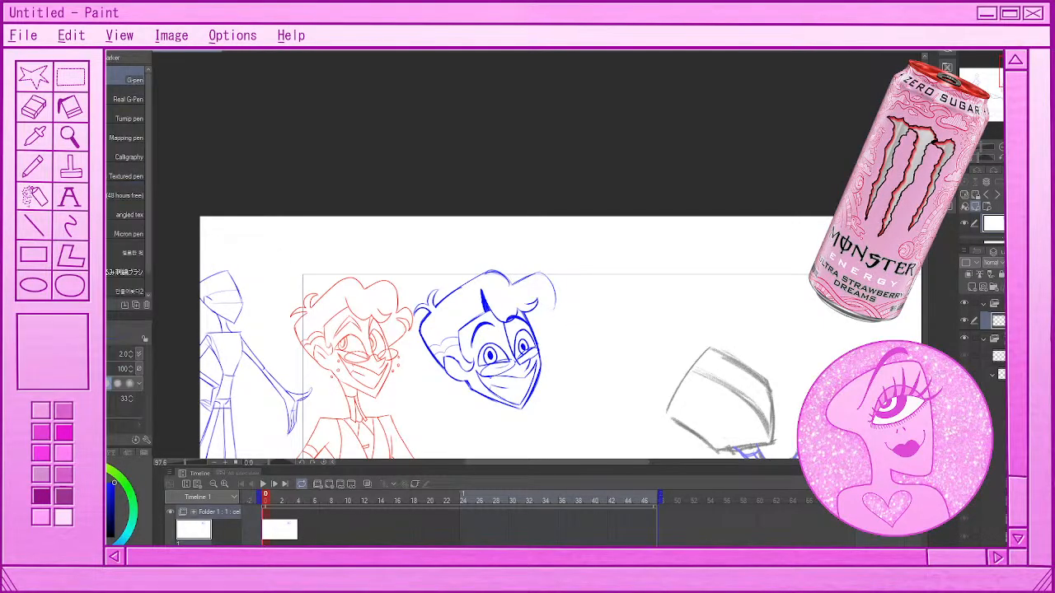
pyautogui.hotkey('ctrl', 'z')
pyautogui.hotkey('ctrl', 'z')
pyautogui.hotkey('ctrl', 'z')
pyautogui.hotkey('ctrl', 'z')
# Try a rounded crown bump and a wide front curl sweeping past the blue head's far forehead
pyautogui.hotkey('ctrl', 'z')
pyautogui.hotkey('ctrl', 'z')
pyautogui.moveTo(466, 285)
pyautogui.mouseDown()
pyautogui.moveTo(513, 283)
pyautogui.moveTo(560, 315)
pyautogui.mouseUp()
pyautogui.hotkey('ctrl', 'z')
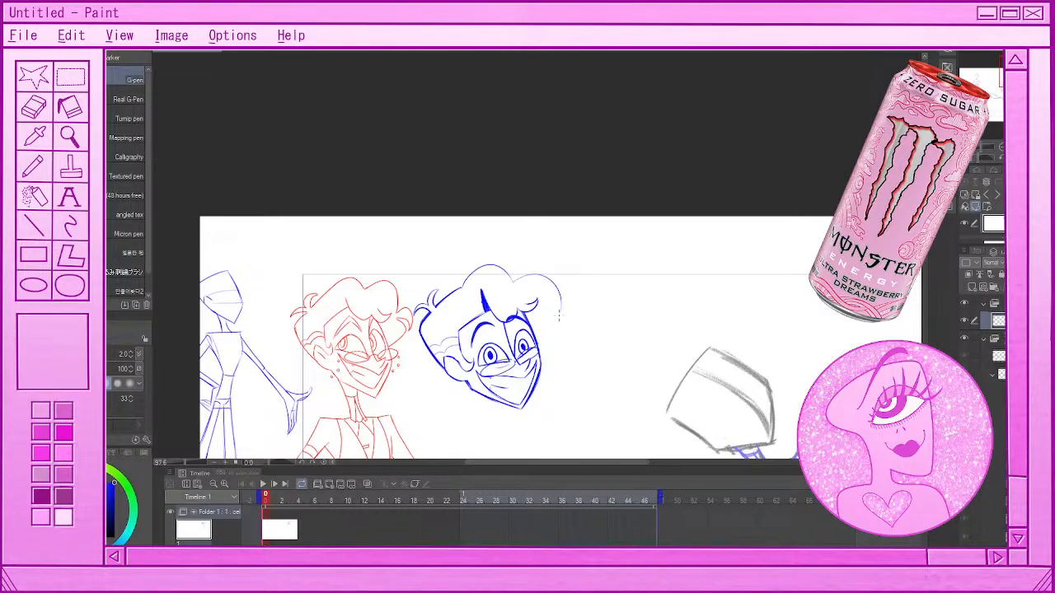
pyautogui.hotkey('ctrl', 'z')
pyautogui.moveTo(513, 282)
pyautogui.mouseDown()
pyautogui.moveTo(545, 275)
pyautogui.moveTo(558, 294)
pyautogui.mouseUp()
pyautogui.hotkey('ctrl', 'z')
pyautogui.hotkey('ctrl', 'z')
# Redraw the blue head's hair with a rounded crown bump, a rounded front bump and a small curl by the far temple
pyautogui.moveTo(464, 278)
pyautogui.mouseDown()
pyautogui.moveTo(509, 286)
pyautogui.moveTo(482, 269)
pyautogui.moveTo(506, 280)
pyautogui.moveTo(539, 273)
pyautogui.moveTo(549, 288)
pyautogui.moveTo(538, 273)
pyautogui.moveTo(559, 319)
pyautogui.moveTo(547, 314)
pyautogui.moveTo(544, 340)
pyautogui.mouseUp()
pyautogui.hotkey('ctrl', 'z')
pyautogui.hotkey('ctrl', 'z')
pyautogui.hotkey('ctrl', 'z')
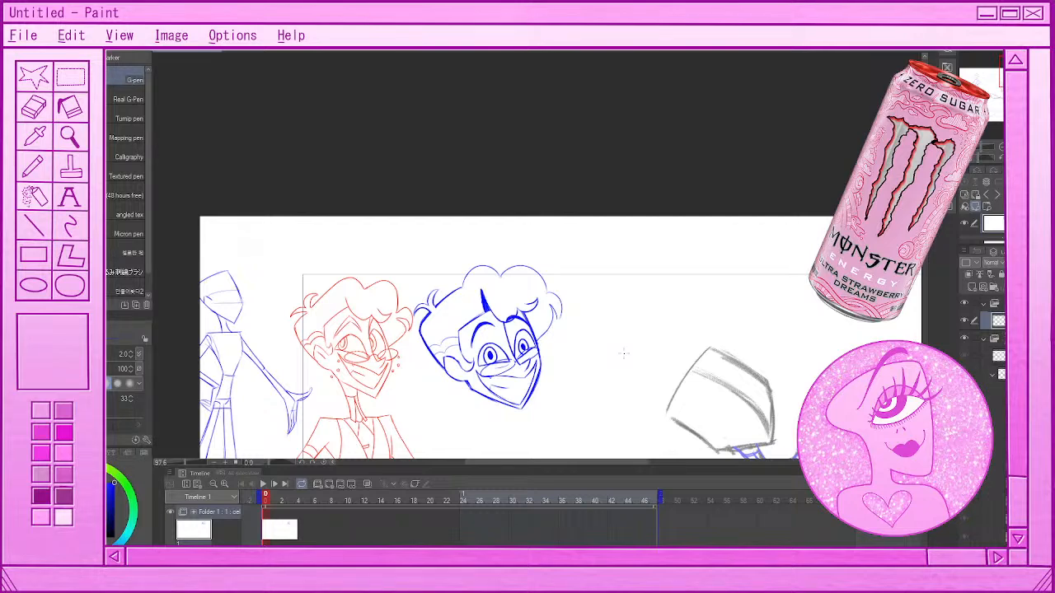
pyautogui.scroll(-7, 584, 282)
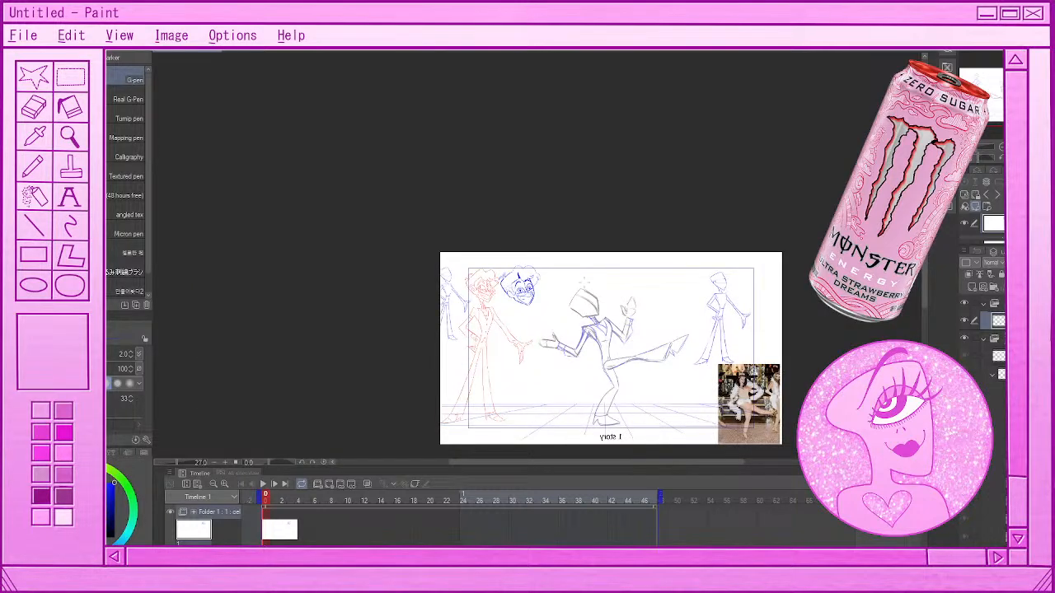
pyautogui.scroll(7, 522, 269)
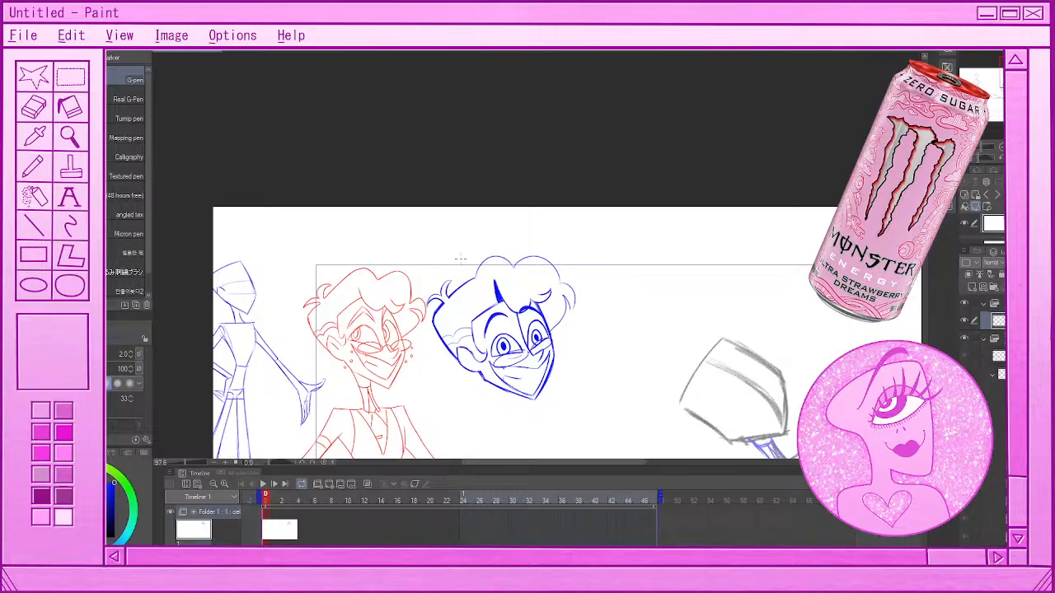
# Retrace the crown and front hair bumps with a firmer line, and undo the trial guide curves around the face
pyautogui.moveTo(478, 273); pyautogui.dragTo(502, 255)
pyautogui.moveTo(502, 255)
pyautogui.mouseDown()
pyautogui.moveTo(538, 255)
pyautogui.moveTo(559, 285)
pyautogui.mouseUp()
pyautogui.hotkey('ctrl', 'z')
pyautogui.hotkey('ctrl', 'z')
pyautogui.hotkey('ctrl', 'z')
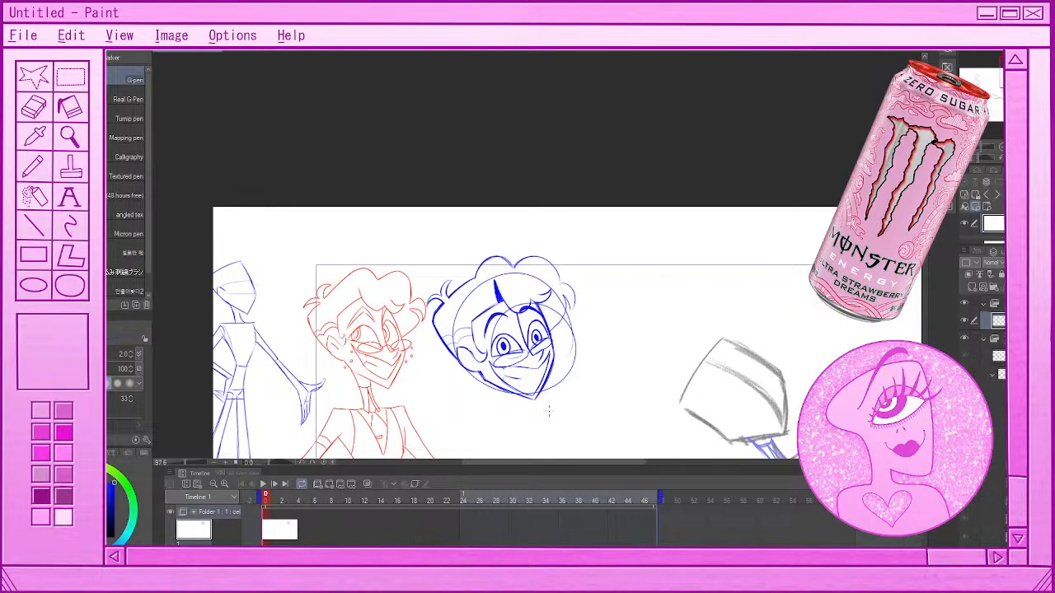
pyautogui.hotkey('ctrl', 'z')
pyautogui.hotkey('ctrl', 'z')
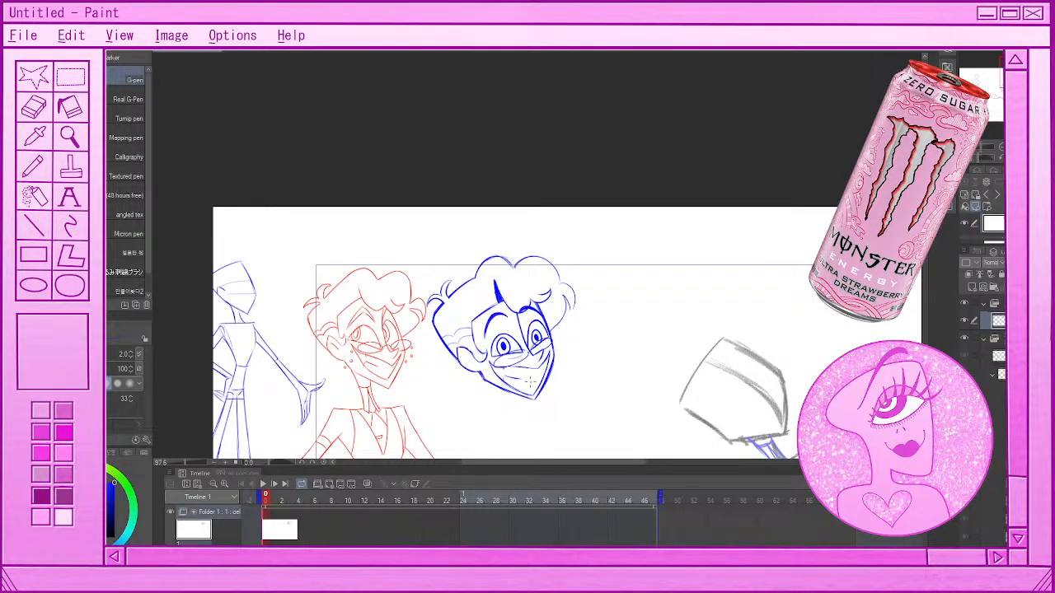
pyautogui.moveTo(568, 407)
pyautogui.mouseDown()
pyautogui.moveTo(598, 353)
pyautogui.moveTo(607, 402)
pyautogui.moveTo(642, 417)
pyautogui.mouseUp()
pyautogui.hotkey('ctrl', 'z')
# Erase a small part of the blue head's crown outline and redraw it with the G-pen
pyautogui.scroll(1, 636, 403)
pyautogui.scroll(-6, 610, 378)
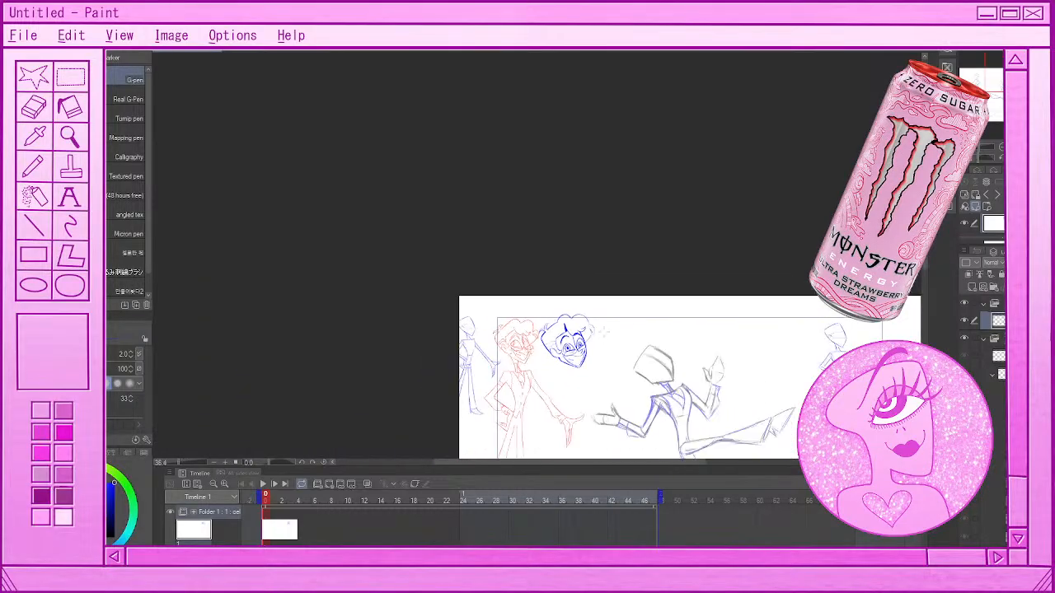
pyautogui.scroll(2, 685, 389)
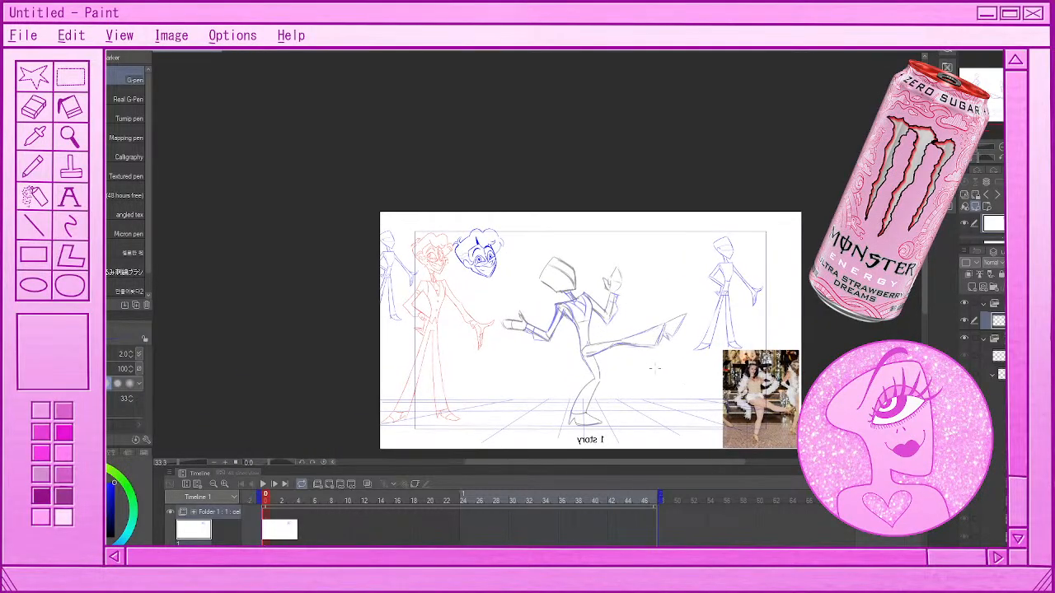
pyautogui.scroll(2, 627, 357)
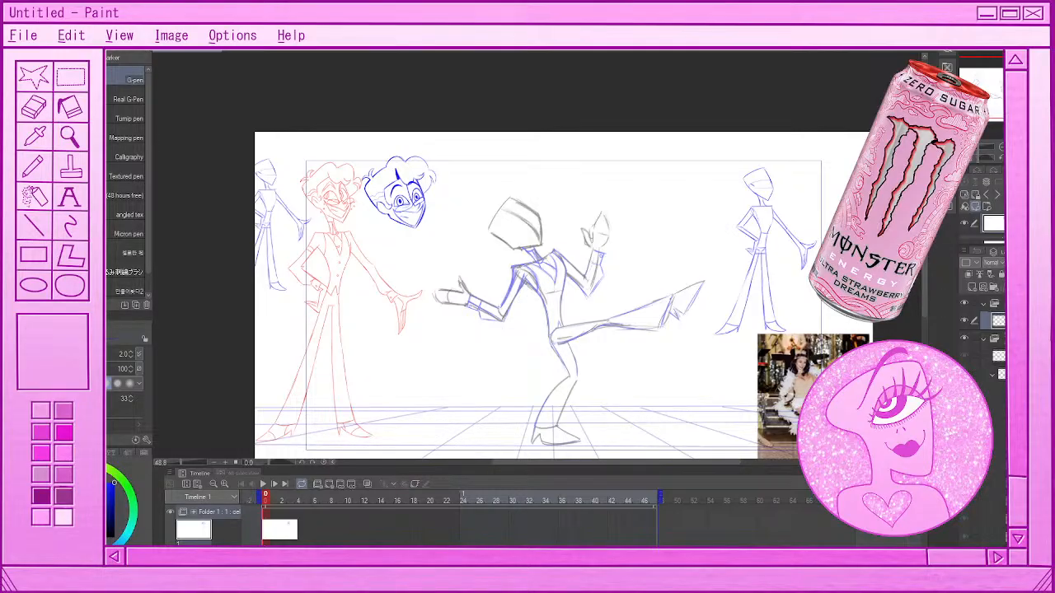
pyautogui.press('p')
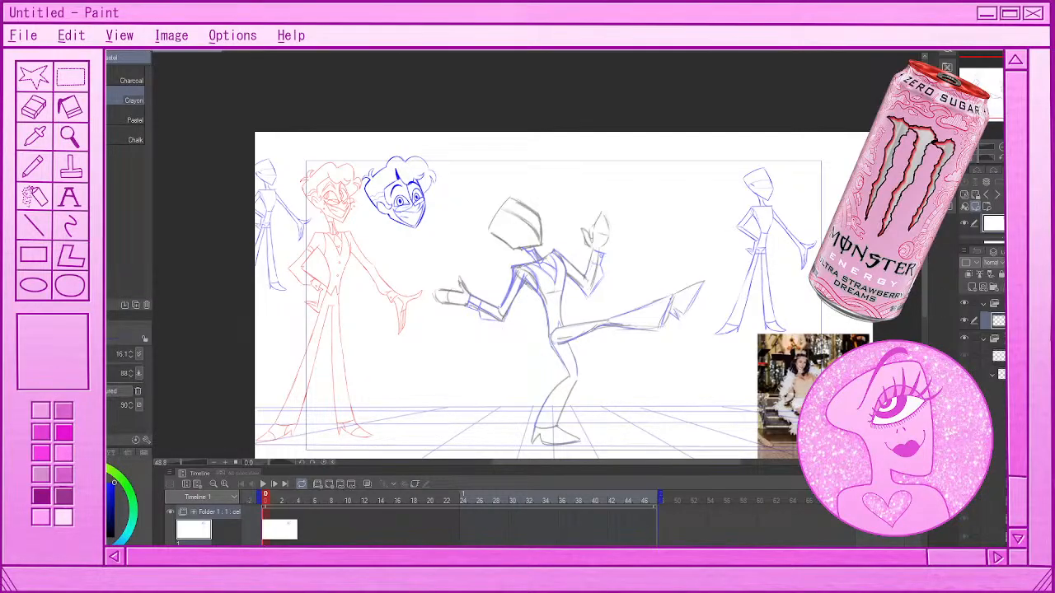
pyautogui.press('e')
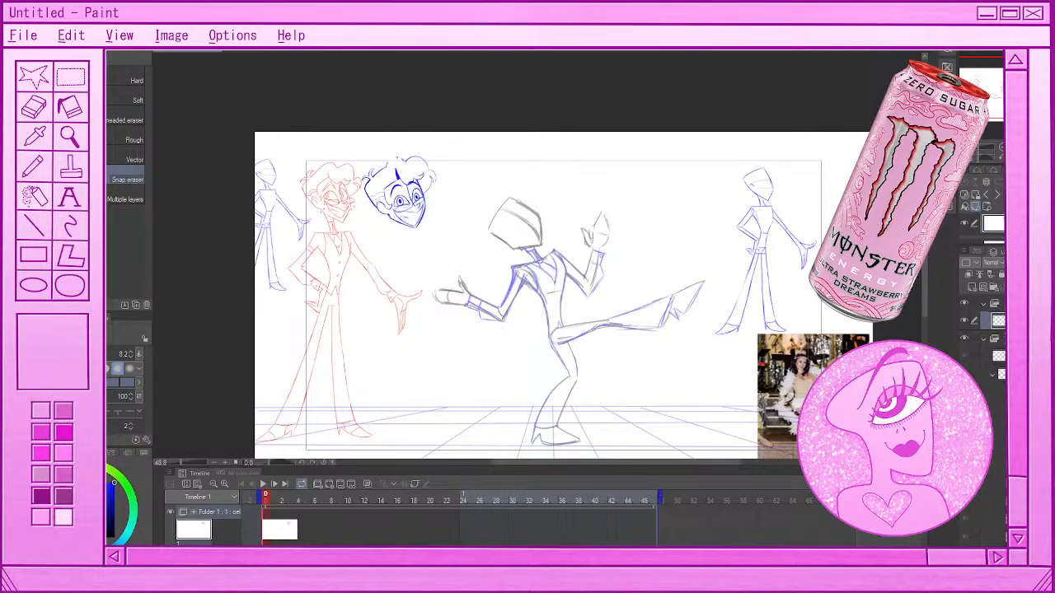
pyautogui.press('p')
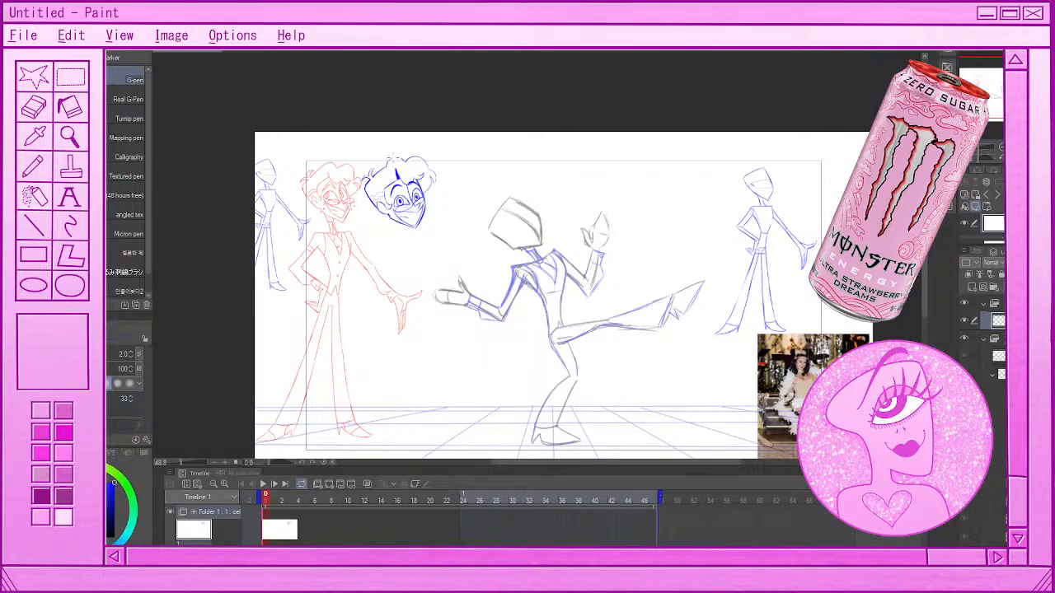
pyautogui.moveTo(391, 159); pyautogui.dragTo(400, 160)
pyautogui.hotkey('ctrl', 'z')
pyautogui.moveTo(390, 162); pyautogui.dragTo(403, 161)
# Lasso the whole blue practice head and move it over the dancing figure's blank head with a transform
pyautogui.press('m')
pyautogui.moveTo(448, 139); pyautogui.dragTo(437, 137)
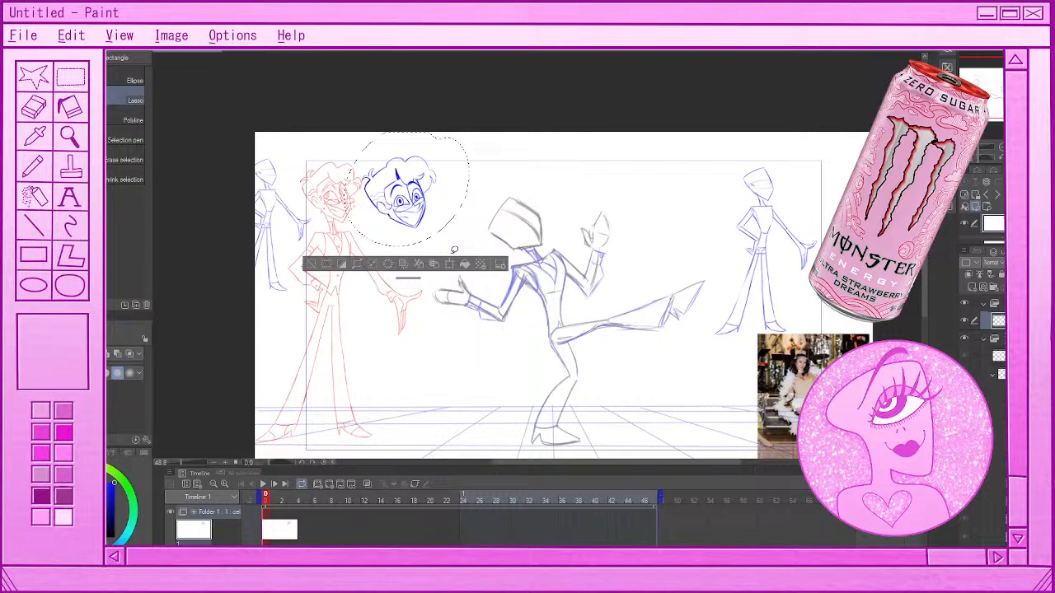
pyautogui.click(449, 264)
pyautogui.moveTo(404, 198); pyautogui.dragTo(532, 205)
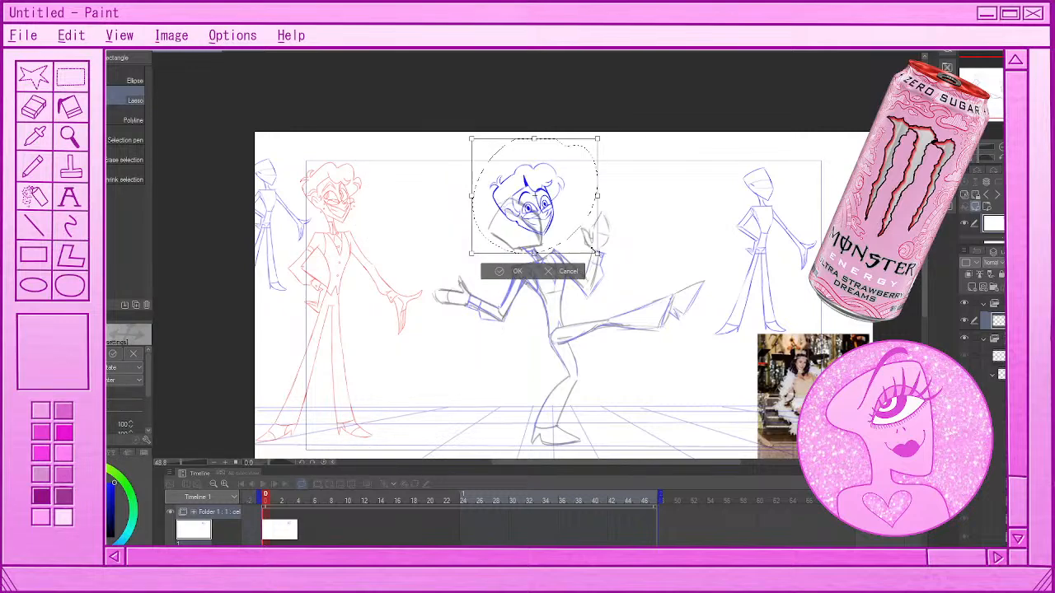
# Rotate the blue head counterclockwise, scale it to about 101%, align it with the dancing figure's neck, apply the transform and deselect
pyautogui.moveTo(593, 248); pyautogui.dragTo(614, 199)
pyautogui.moveTo(538, 191); pyautogui.dragTo(520, 218)
pyautogui.moveTo(594, 235); pyautogui.dragTo(567, 240)
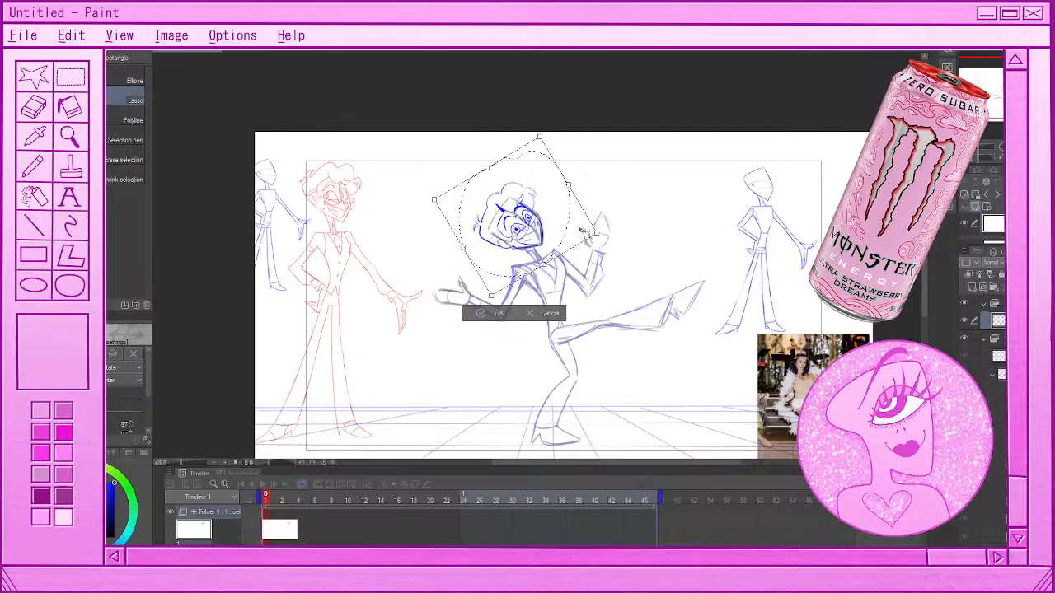
pyautogui.moveTo(581, 229); pyautogui.dragTo(573, 240)
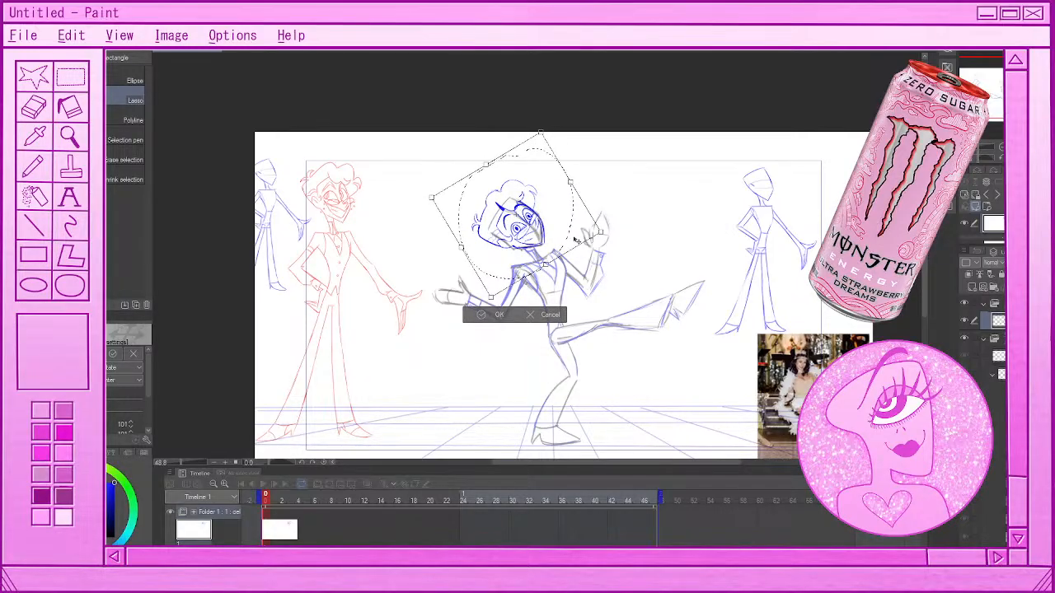
pyautogui.moveTo(575, 241); pyautogui.dragTo(572, 244)
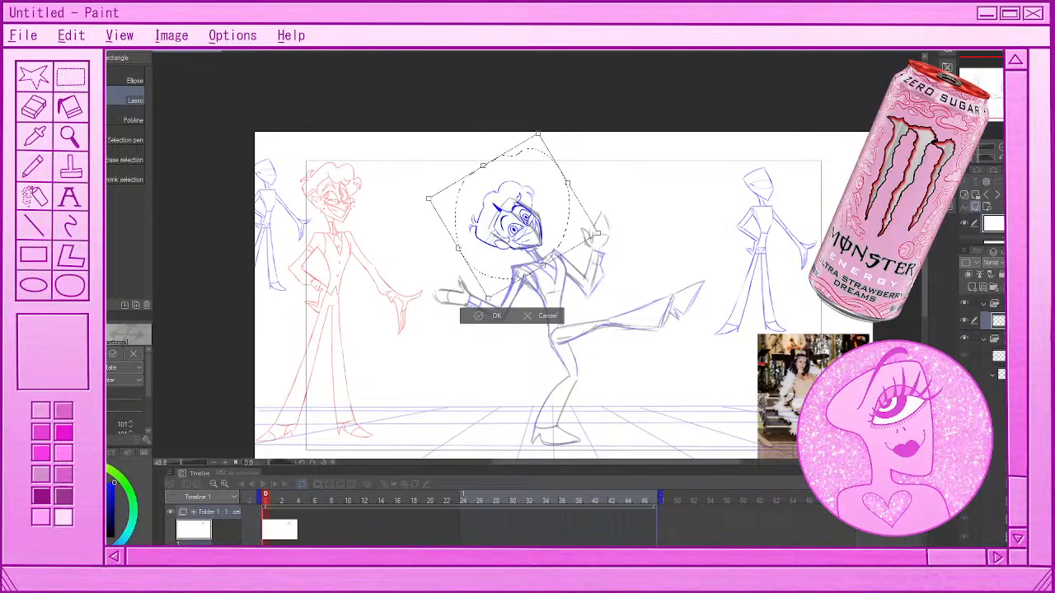
pyautogui.moveTo(599, 237); pyautogui.dragTo(607, 214)
pyautogui.moveTo(550, 246); pyautogui.dragTo(555, 241)
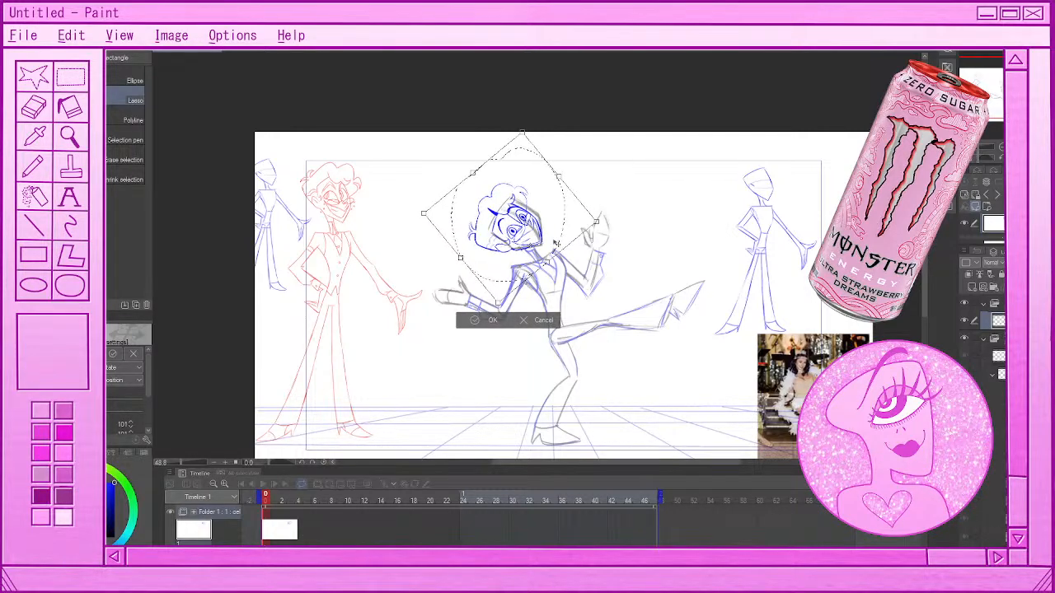
pyautogui.press('Return')
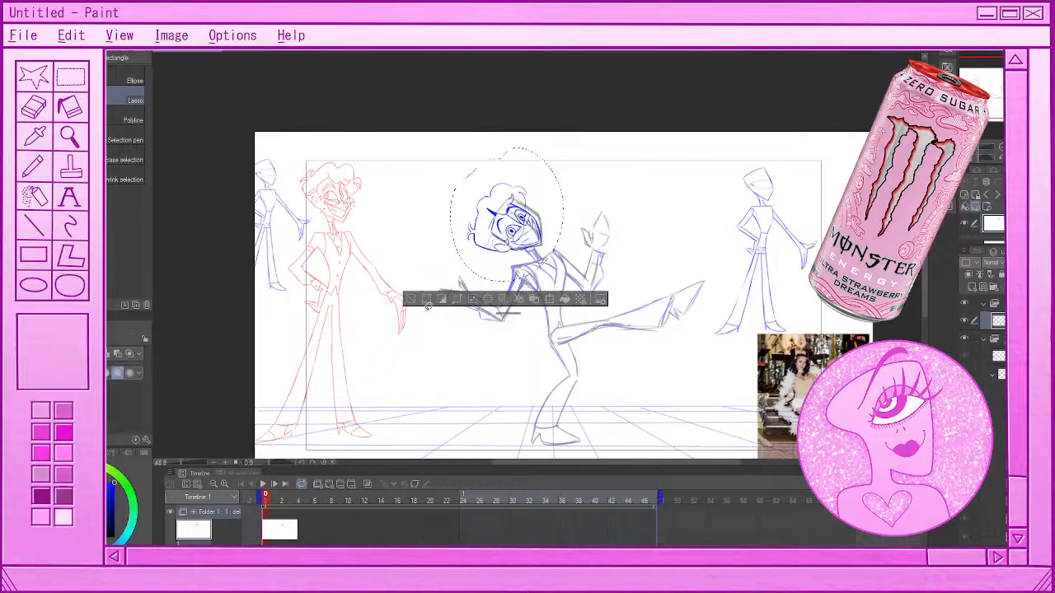
pyautogui.click(412, 298)
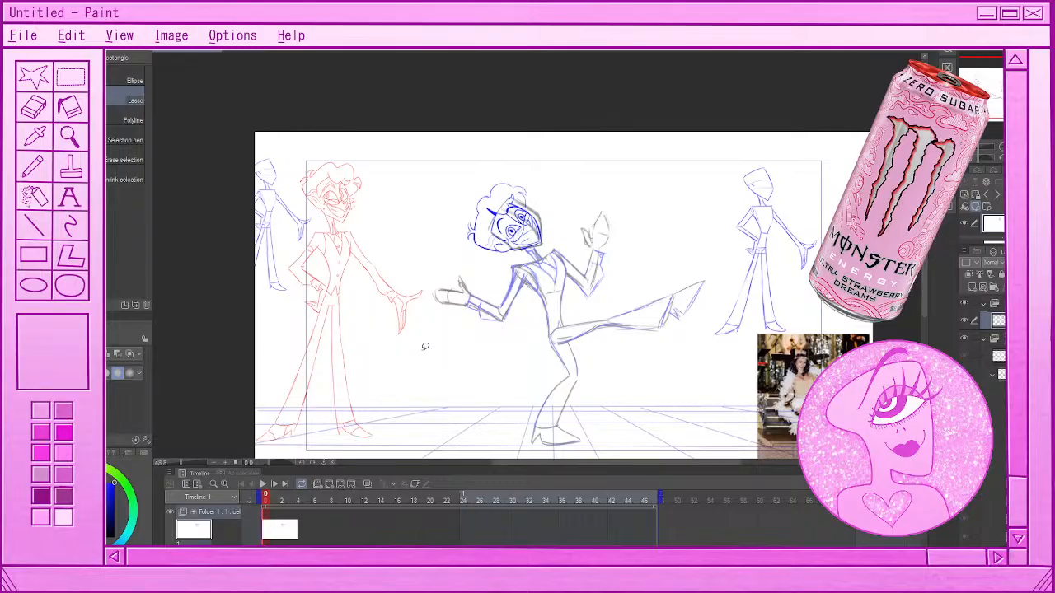
# Lasso the placed head again, rotate it slightly clockwise, nudge it onto the neck, apply the transform and deselect
pyautogui.scroll(2, 527, 188)
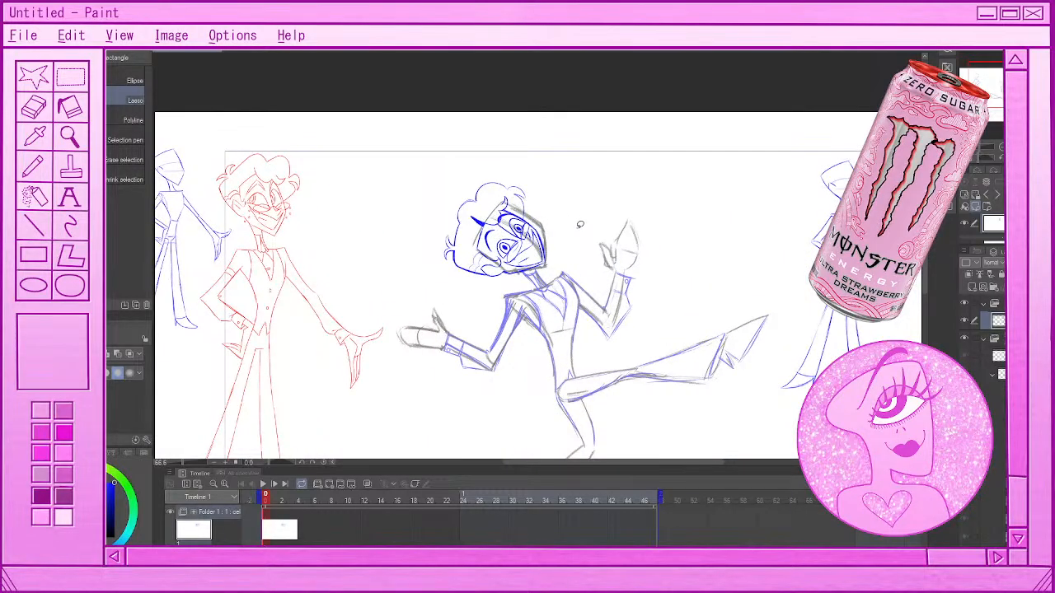
pyautogui.moveTo(567, 216)
pyautogui.mouseDown()
pyautogui.moveTo(498, 165)
pyautogui.moveTo(511, 284)
pyautogui.moveTo(564, 216)
pyautogui.mouseUp()
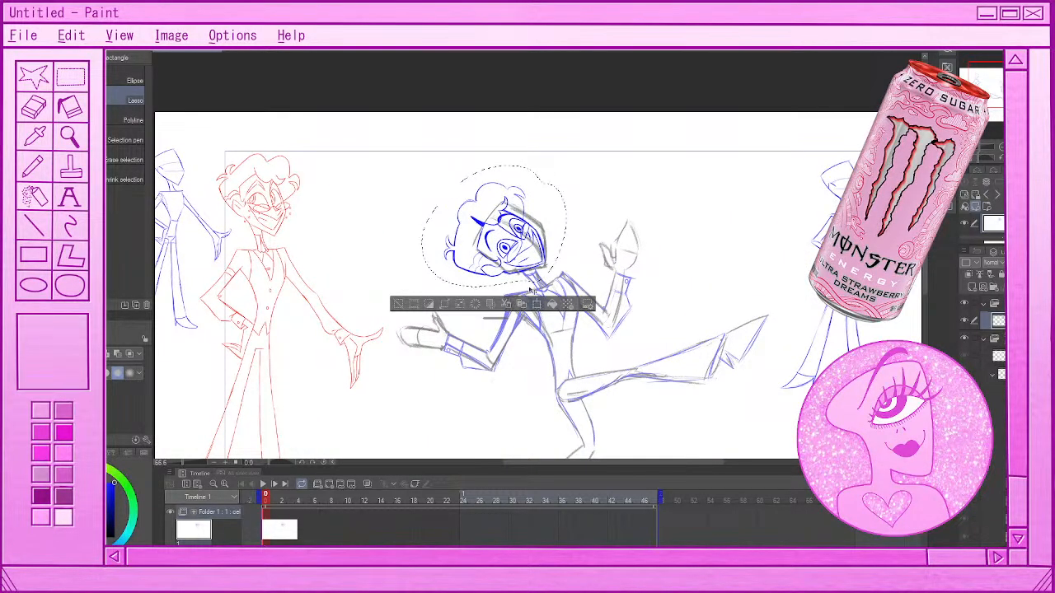
pyautogui.click(537, 305)
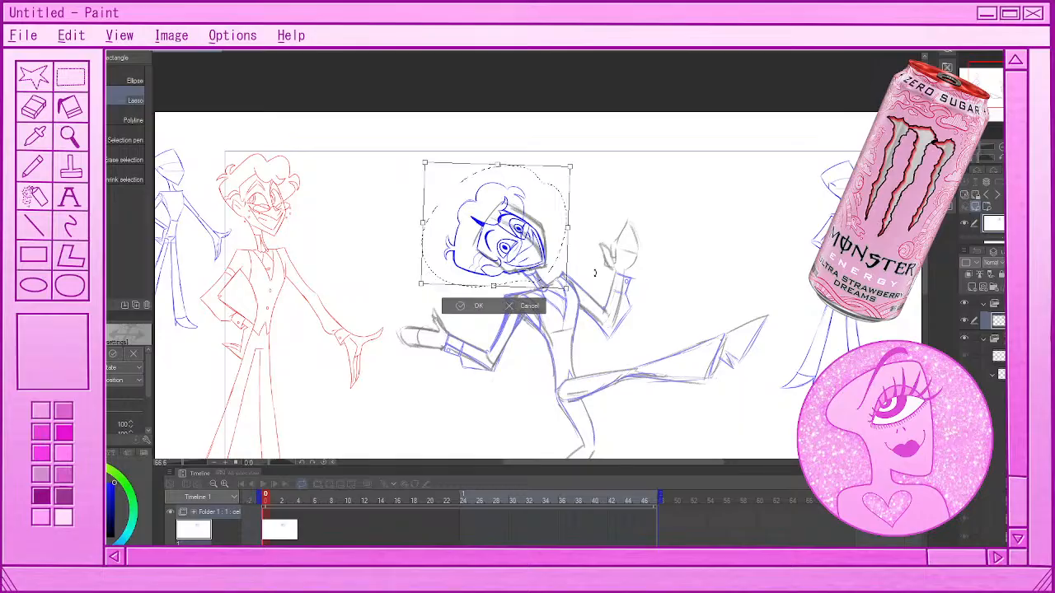
pyautogui.moveTo(596, 275); pyautogui.dragTo(596, 281)
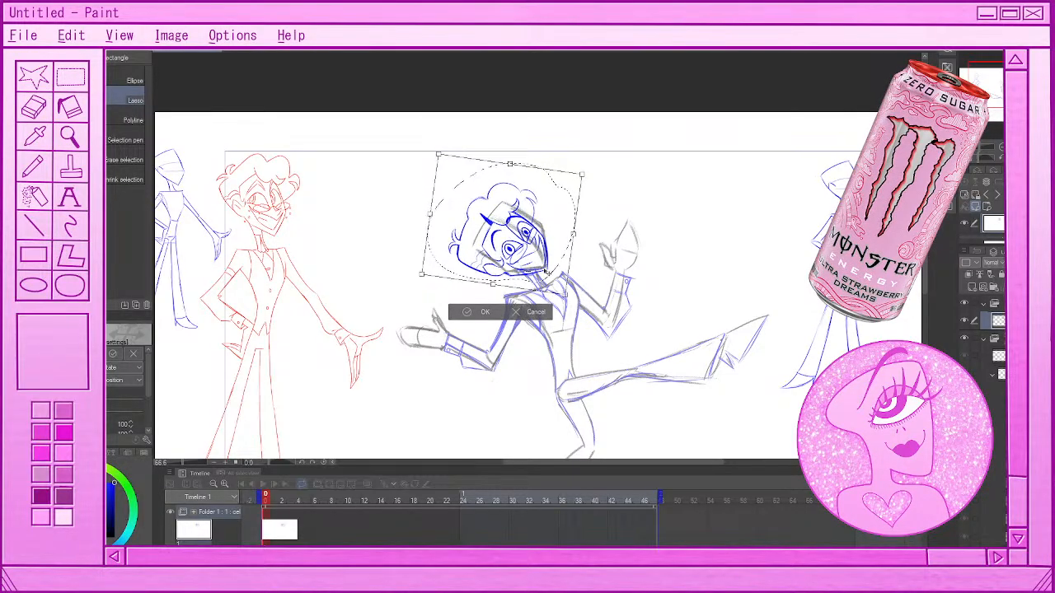
pyautogui.moveTo(544, 269); pyautogui.dragTo(542, 271)
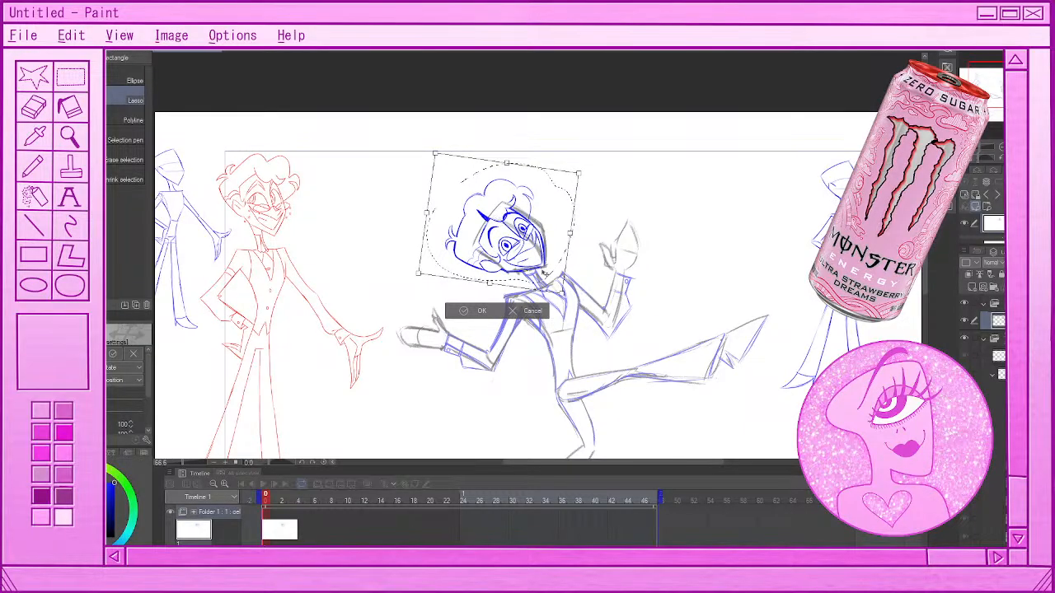
pyautogui.moveTo(544, 274); pyautogui.dragTo(553, 281)
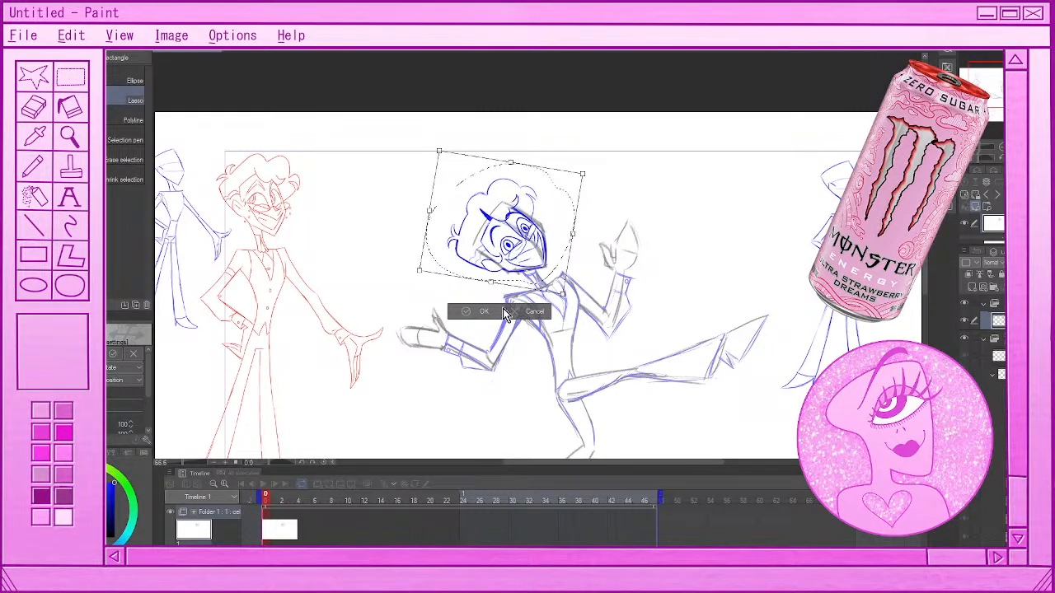
pyautogui.click(466, 311)
pyautogui.hotkey('ctrl', 'd')
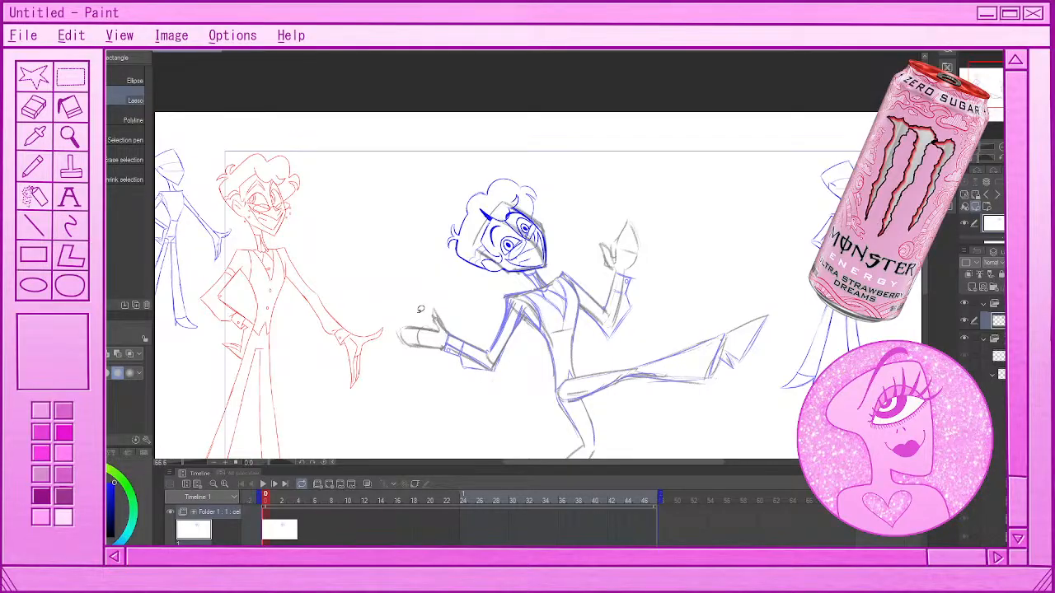
# Add a new blank animation cel at frame 2, directly after the cel with the placed blue head
pyautogui.scroll(-4, 470, 240)
pyautogui.scroll(1, 487, 273)
pyautogui.scroll(1, 557, 211)
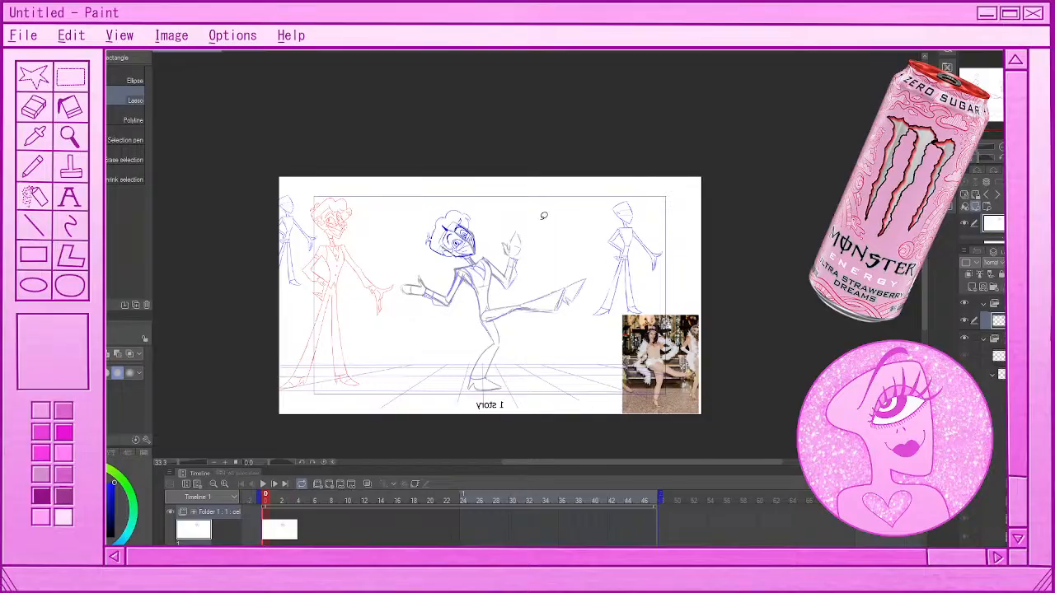
pyautogui.scroll(1, 449, 323)
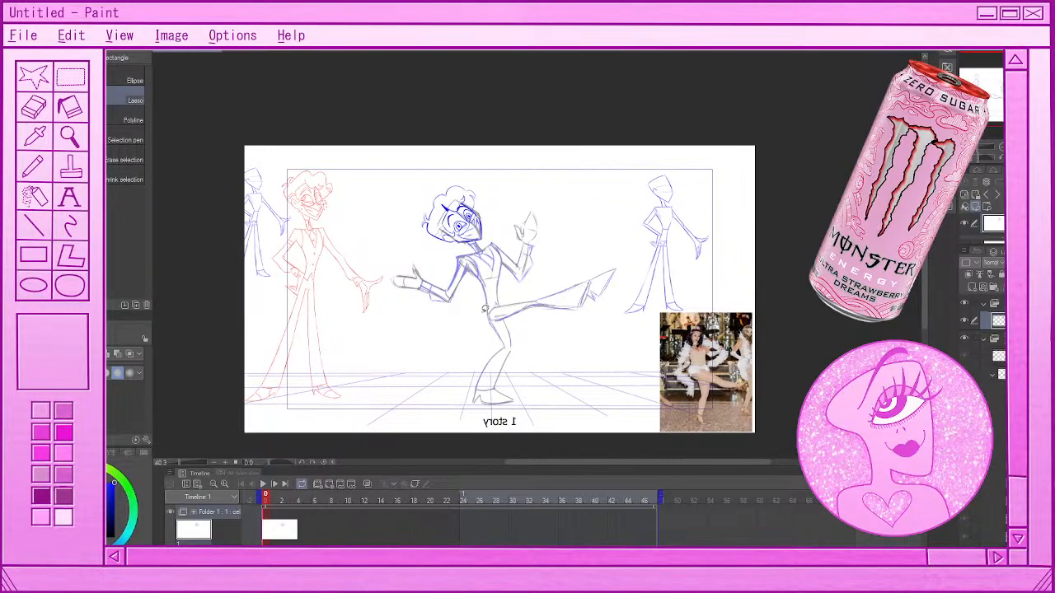
pyautogui.click(276, 528)
pyautogui.click(281, 501)
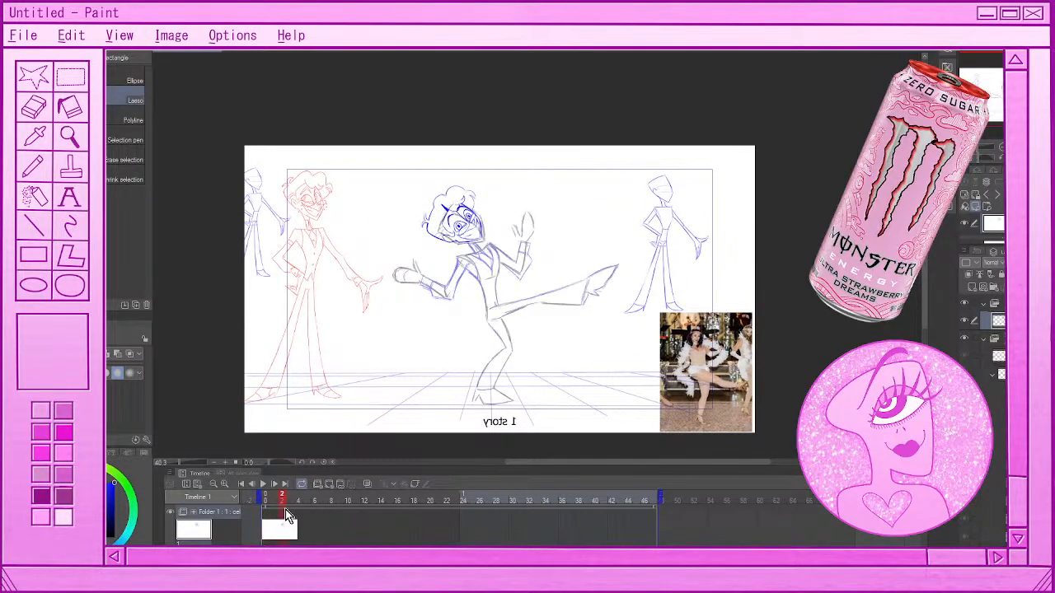
pyautogui.click(325, 486)
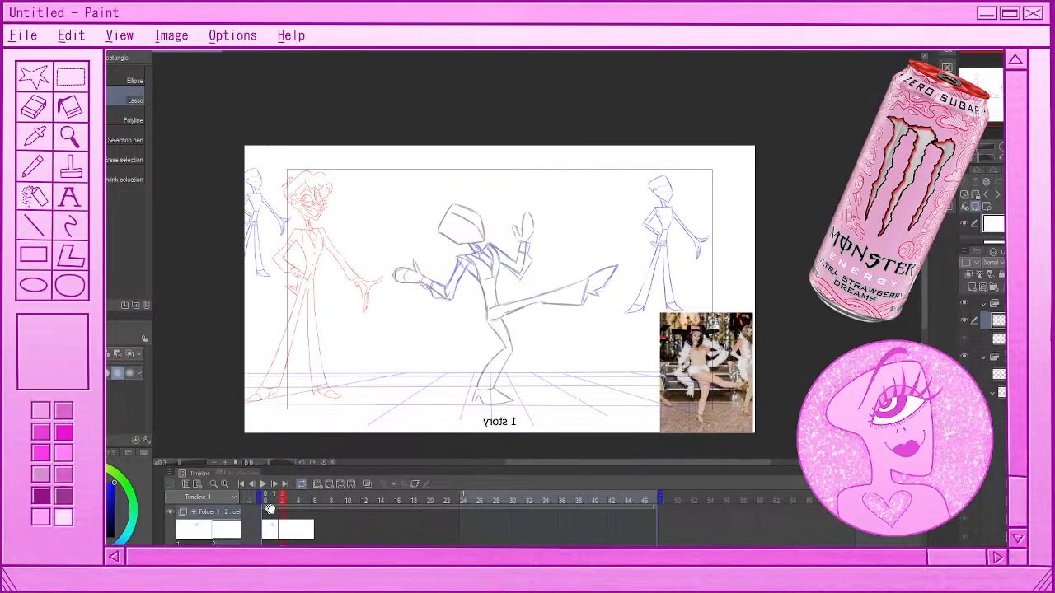
# Play back the dance-kick animation, stop it and examine the blue head on the kicking figure
pyautogui.click(263, 485)
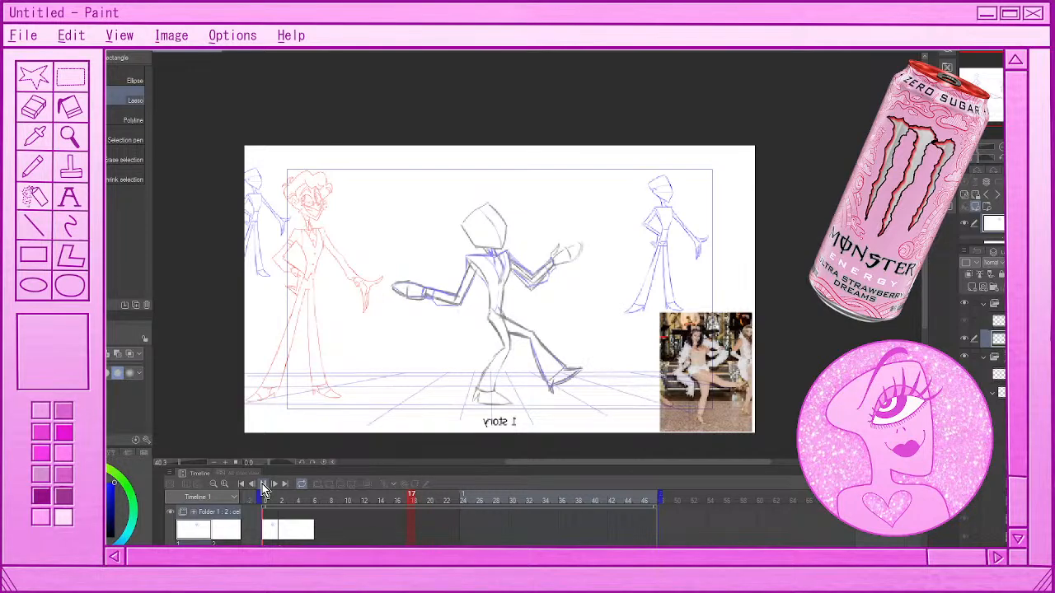
pyautogui.click(263, 486)
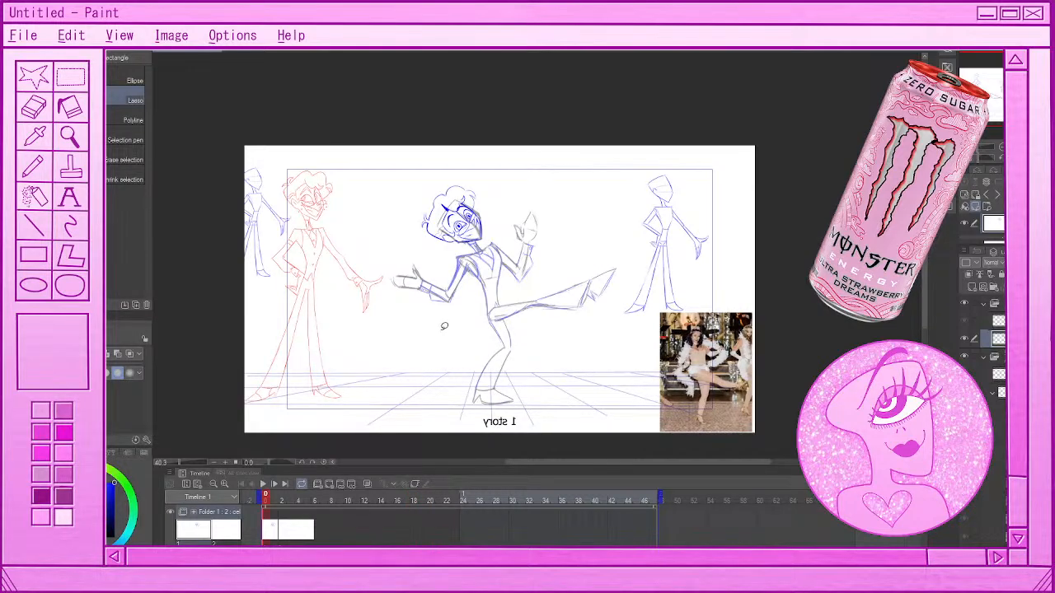
pyautogui.scroll(-1, 445, 326)
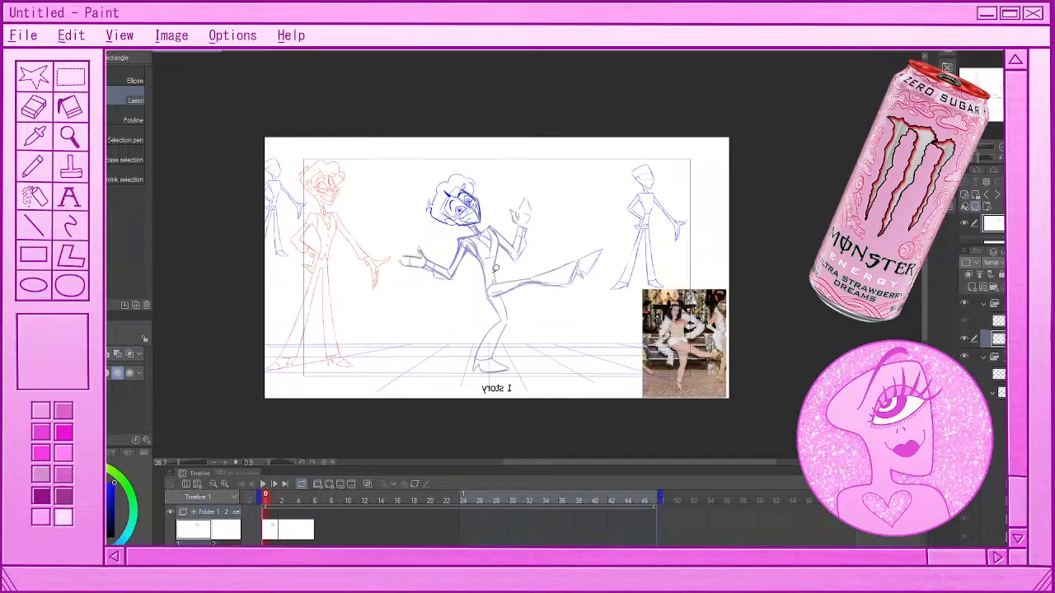
pyautogui.scroll(2, 495, 268)
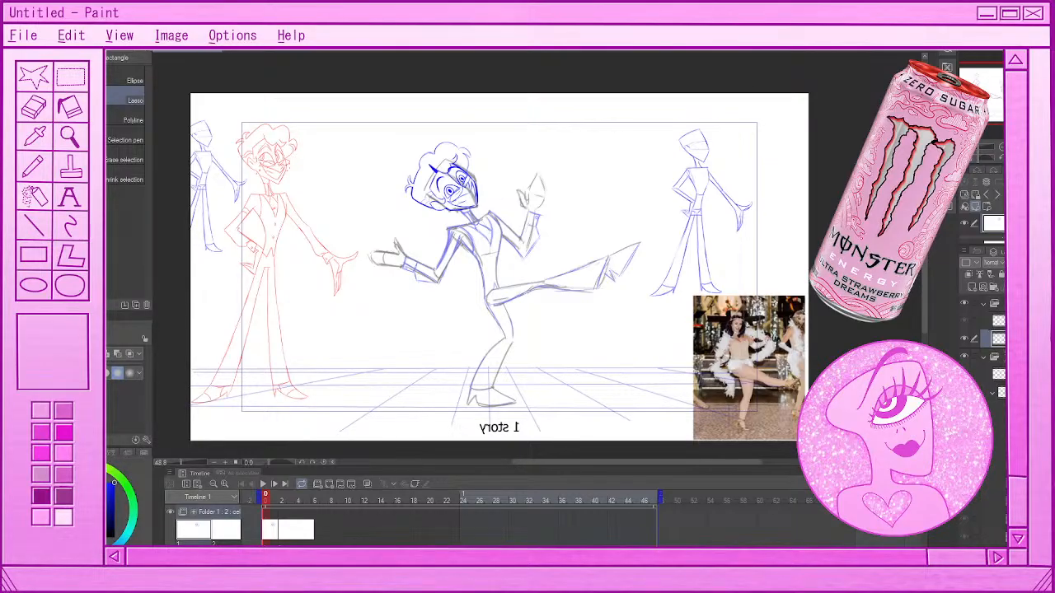
# Flip the mirrored canvas view horizontally back to its normal orientation
pyautogui.click(1002, 154)
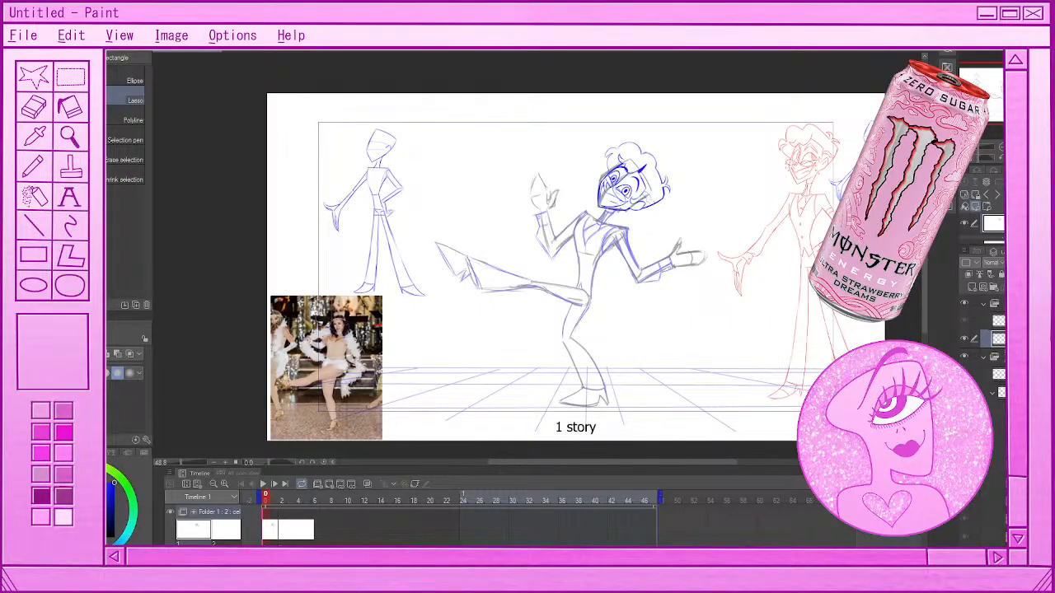
pyautogui.scroll(-2, 469, 277)
pyautogui.scroll(2, 540, 270)
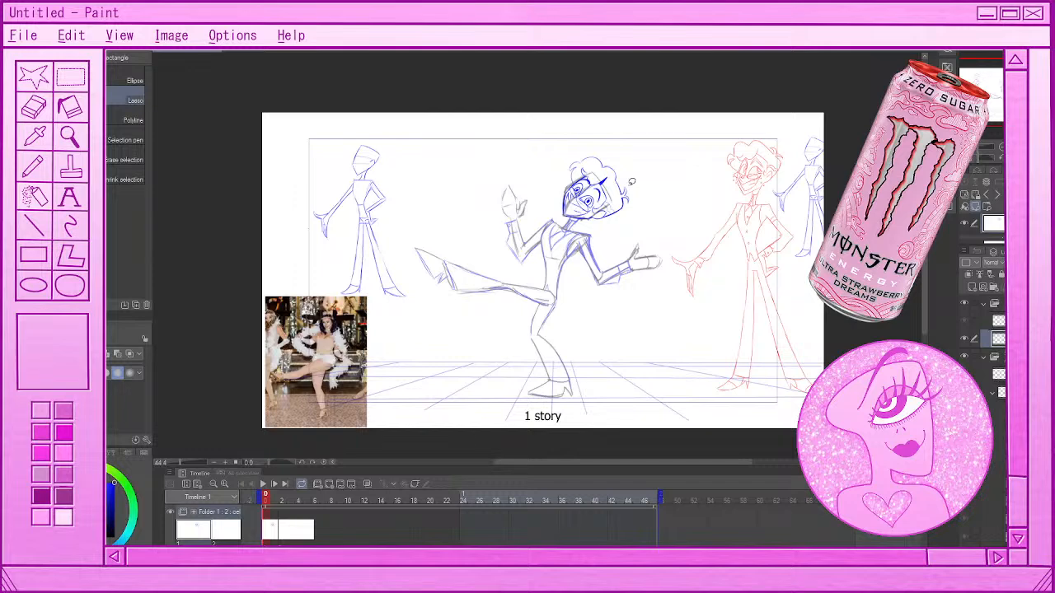
pyautogui.moveTo(707, 246)
pyautogui.mouseDown()
pyautogui.moveTo(669, 241)
pyautogui.moveTo(668, 271)
pyautogui.moveTo(694, 306)
pyautogui.moveTo(706, 232)
pyautogui.mouseUp()
pyautogui.hotkey('ctrl', 'd')
pyautogui.moveTo(648, 279)
pyautogui.mouseDown()
pyautogui.moveTo(652, 242)
pyautogui.moveTo(641, 248)
pyautogui.mouseUp()
pyautogui.moveTo(509, 199); pyautogui.dragTo(506, 202)
pyautogui.click(664, 252)
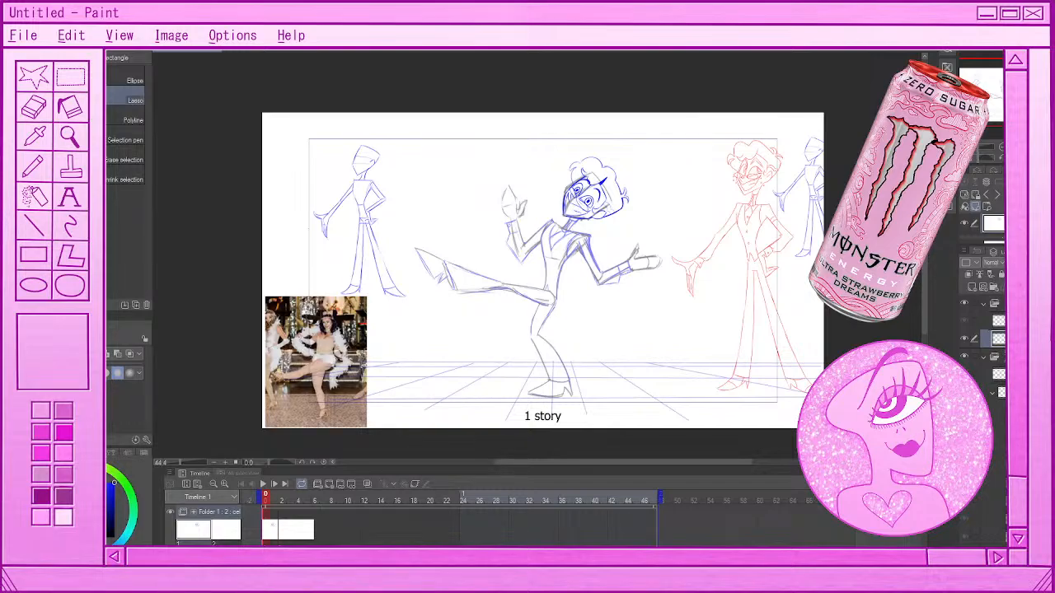
# Play back the dance-kick loop, stop it and look through the body animation folder's cels, including frame 16
pyautogui.scroll(4, 589, 270)
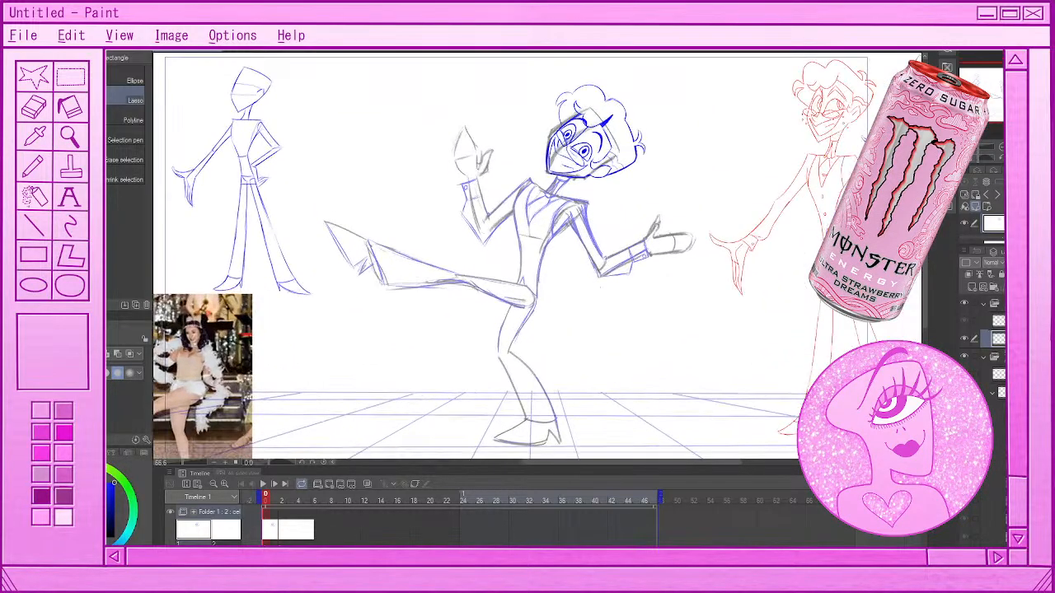
pyautogui.scroll(-4, 577, 272)
pyautogui.scroll(1, 527, 272)
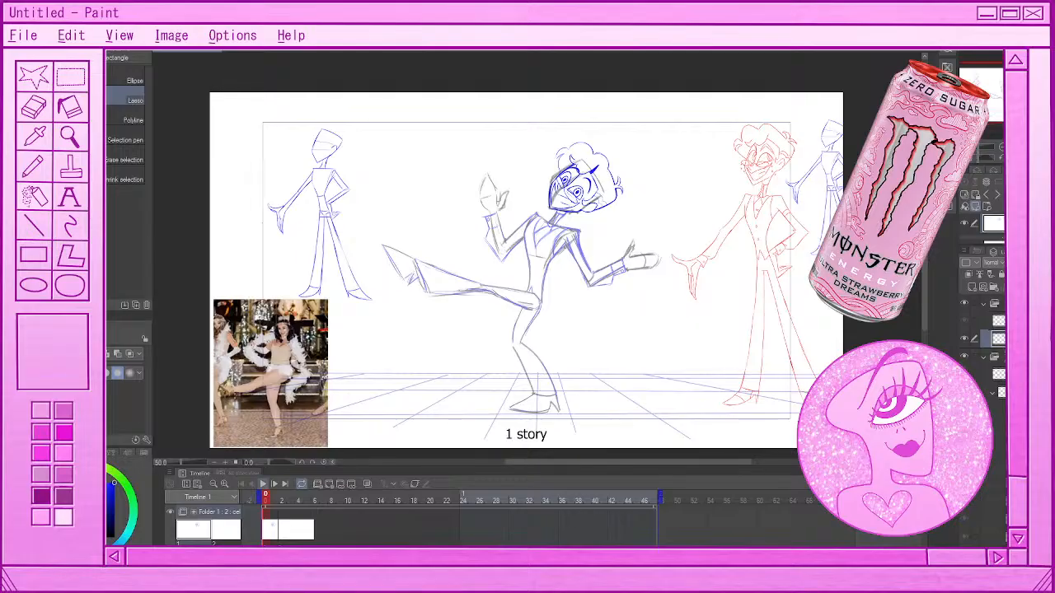
pyautogui.click(263, 485)
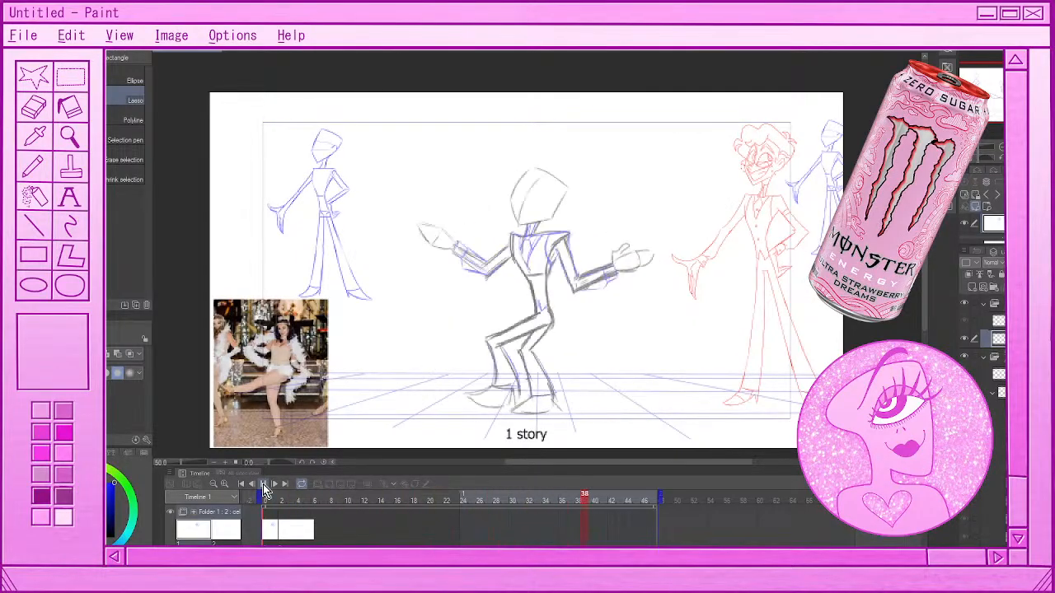
pyautogui.click(263, 484)
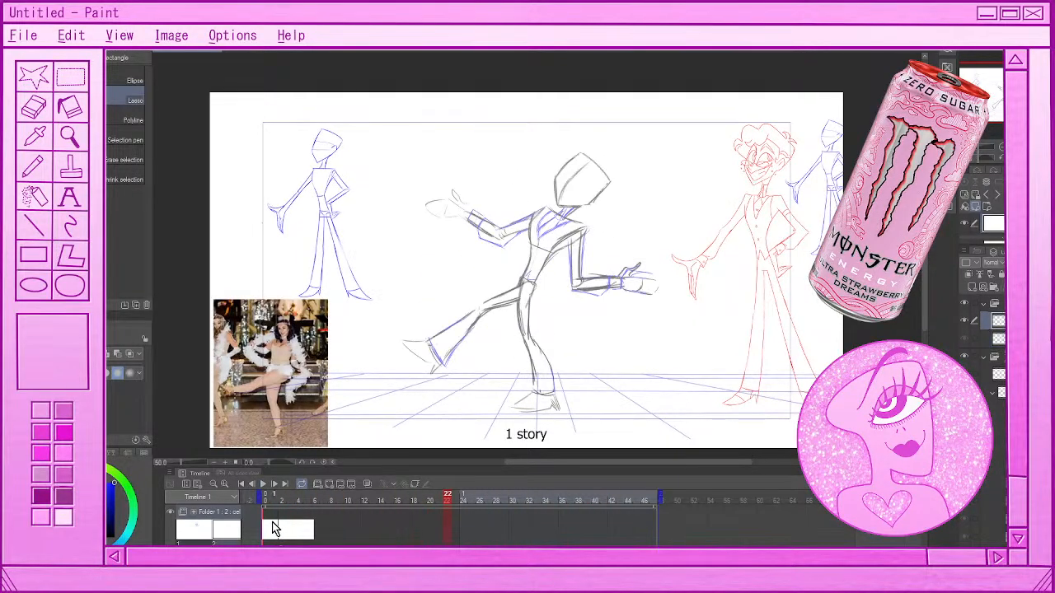
pyautogui.click(269, 529)
pyautogui.scroll(-3, 362, 537)
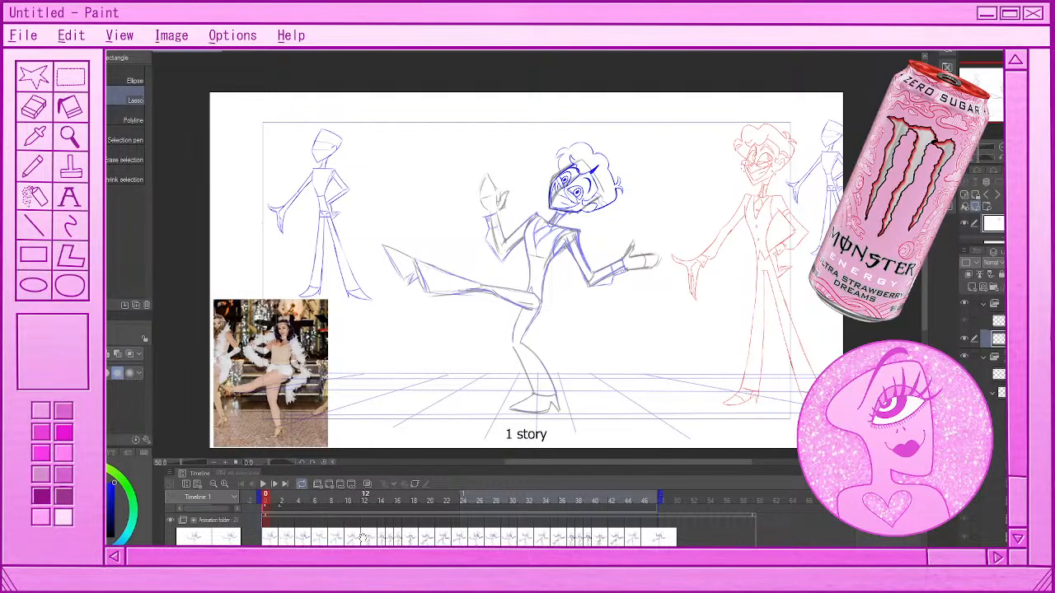
pyautogui.scroll(-1, 368, 539)
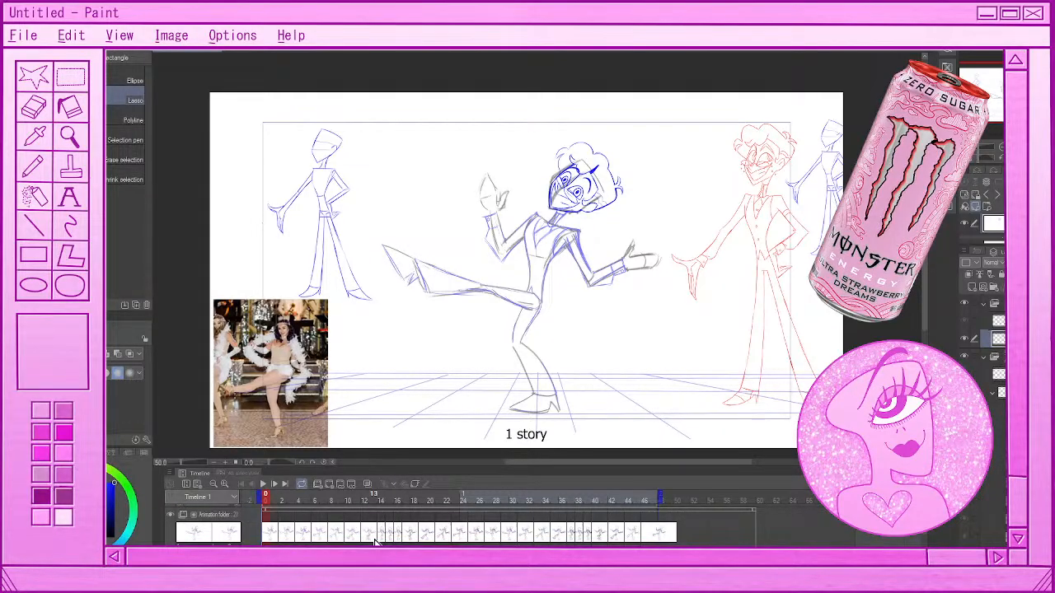
pyautogui.click(398, 536)
pyautogui.scroll(5, 379, 539)
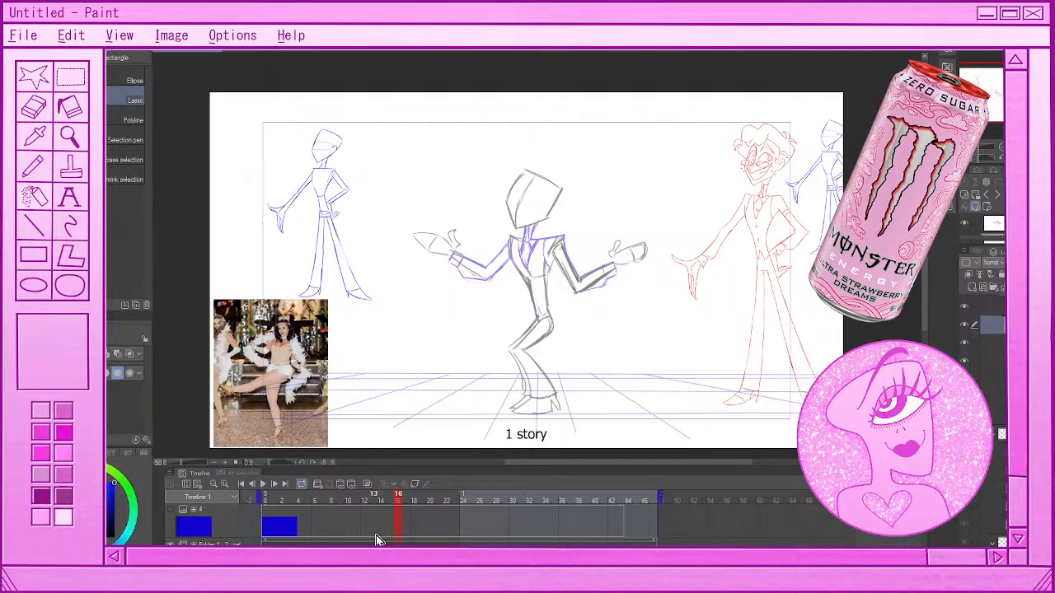
pyautogui.scroll(-1, 376, 538)
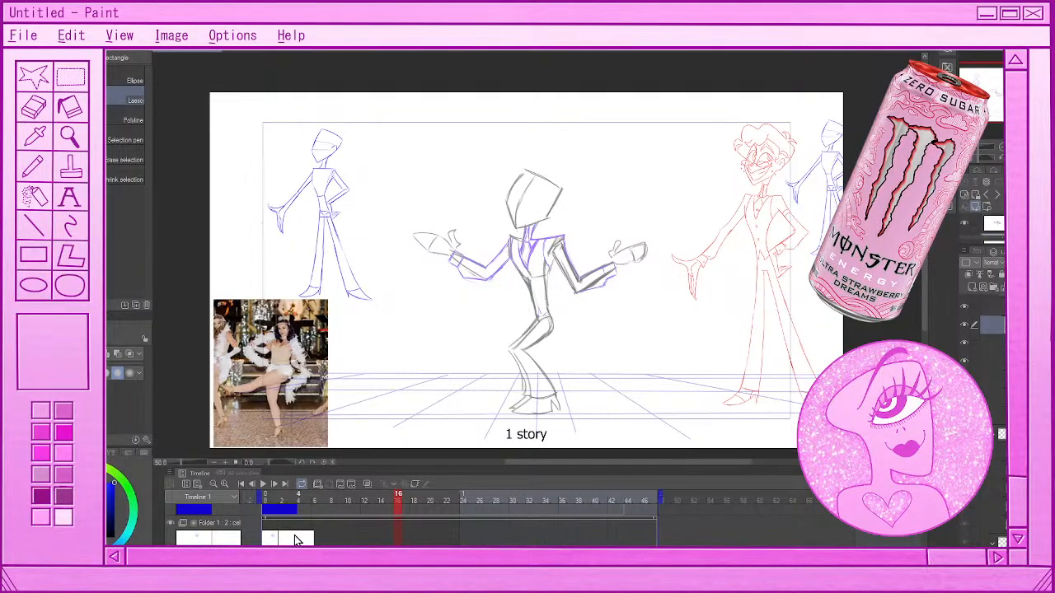
# Remove the blank second cel at frame 2 from the head folder and clear the selection around the blue head
pyautogui.click(273, 538)
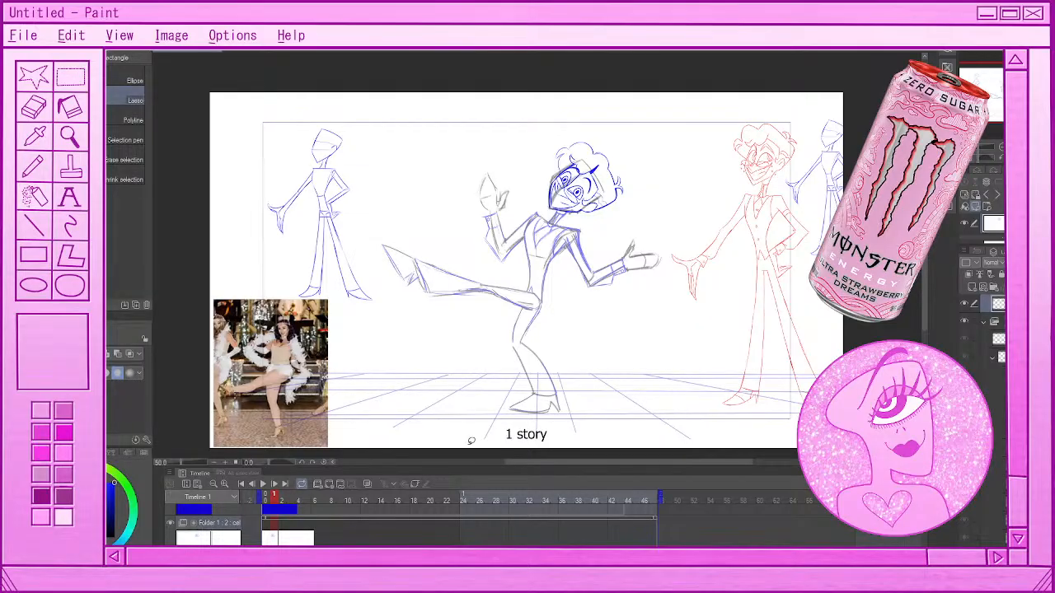
pyautogui.click(285, 540)
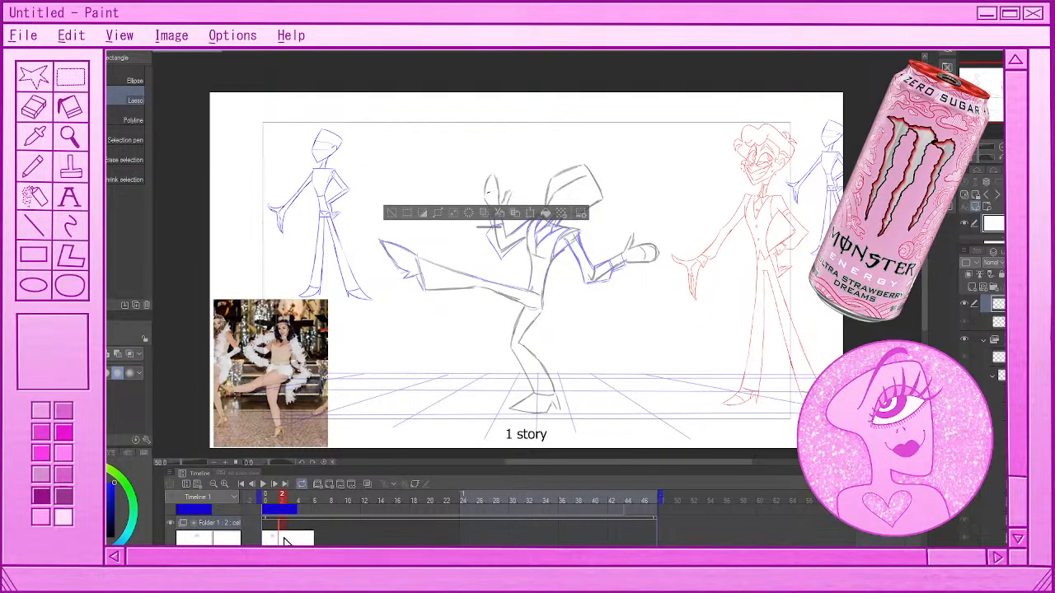
pyautogui.click(279, 542)
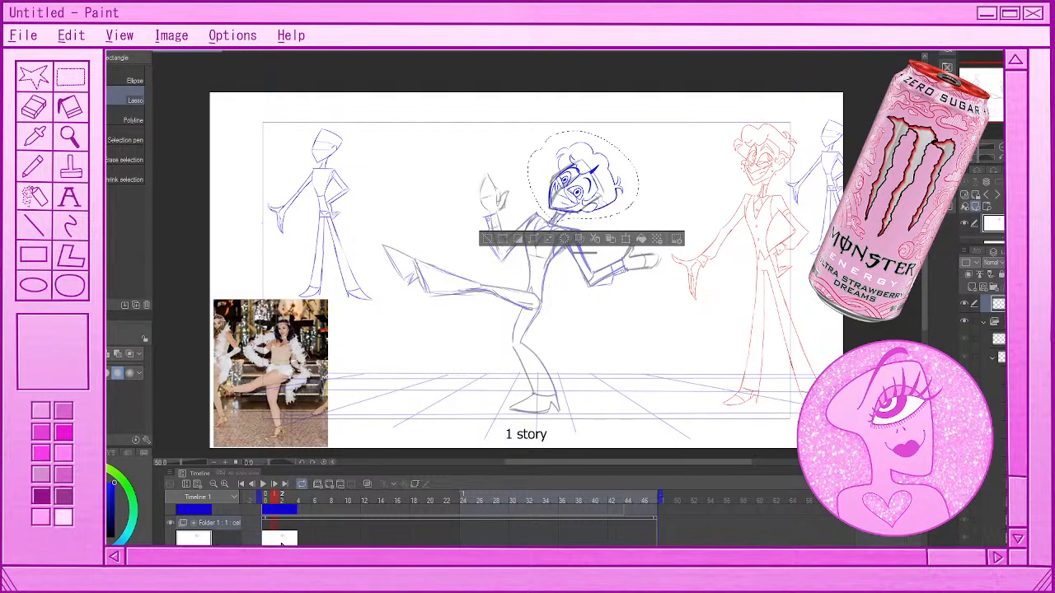
pyautogui.click(243, 272)
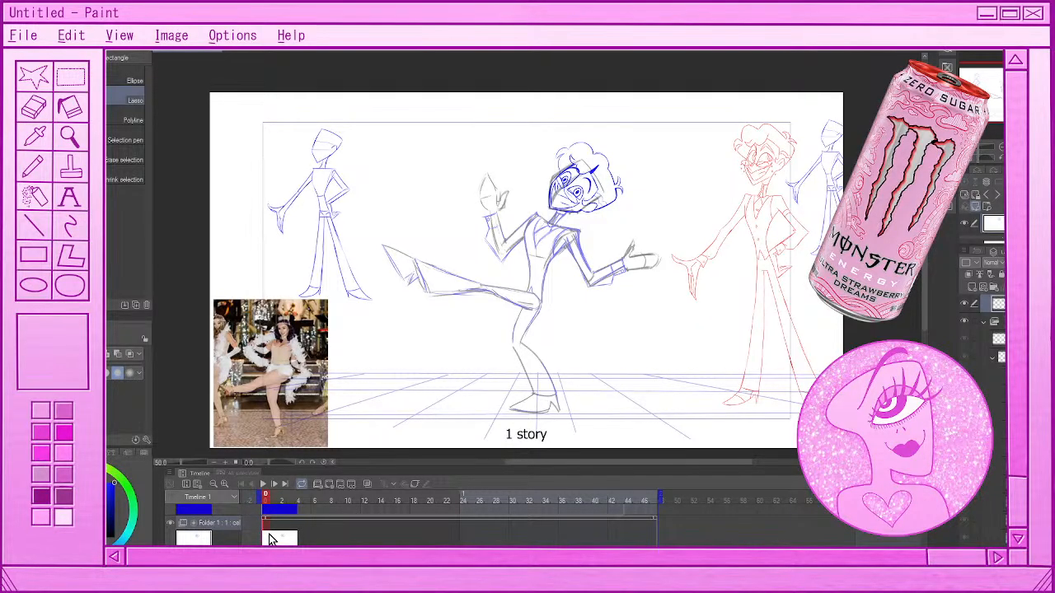
# Enable keyframes on the head's animation folder so its transform can be animated
pyautogui.scroll(-1, 271, 540)
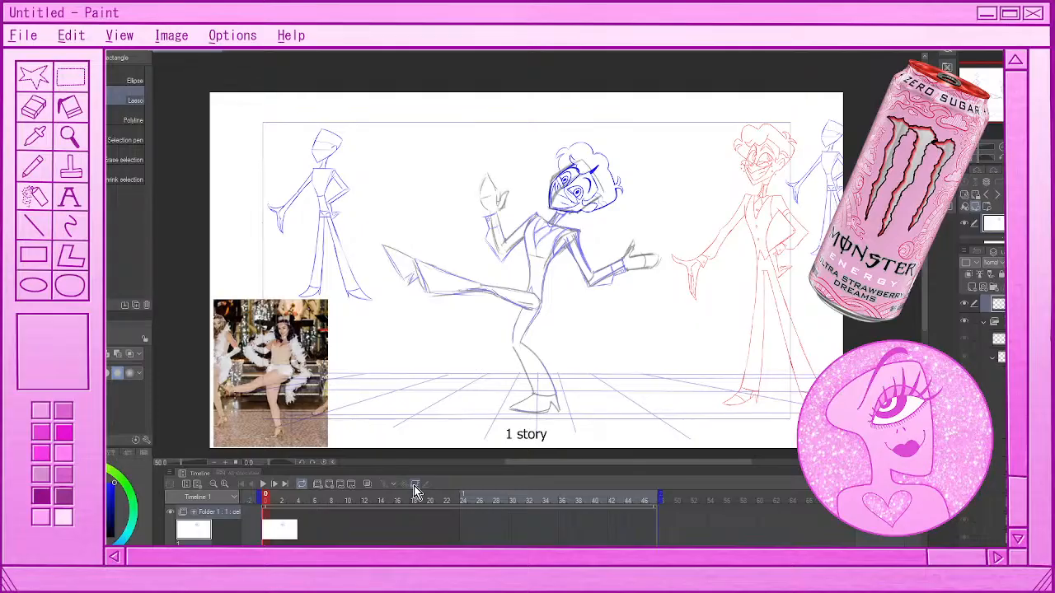
pyautogui.click(416, 487)
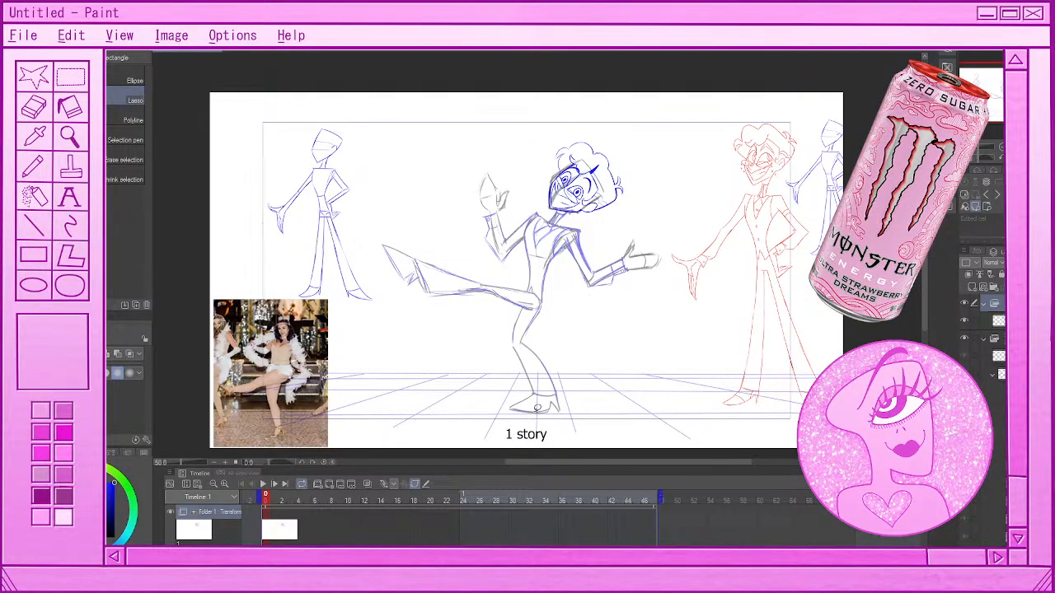
pyautogui.scroll(-2, 511, 330)
pyautogui.scroll(2, 547, 361)
pyautogui.scroll(1, 548, 359)
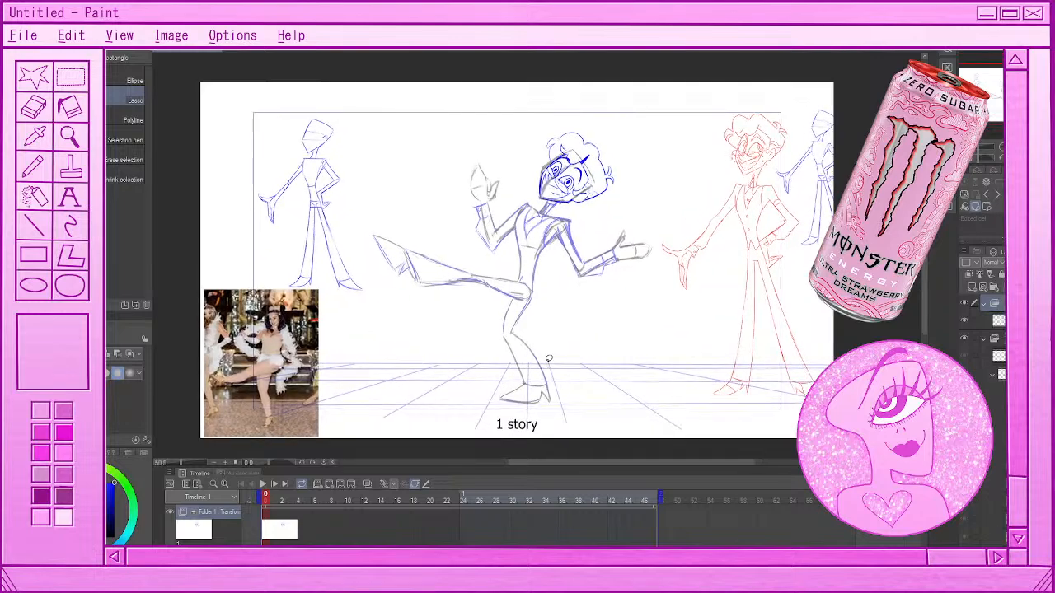
# Add transform keyframes to the head folder at frames 0 and 2
pyautogui.click(275, 525)
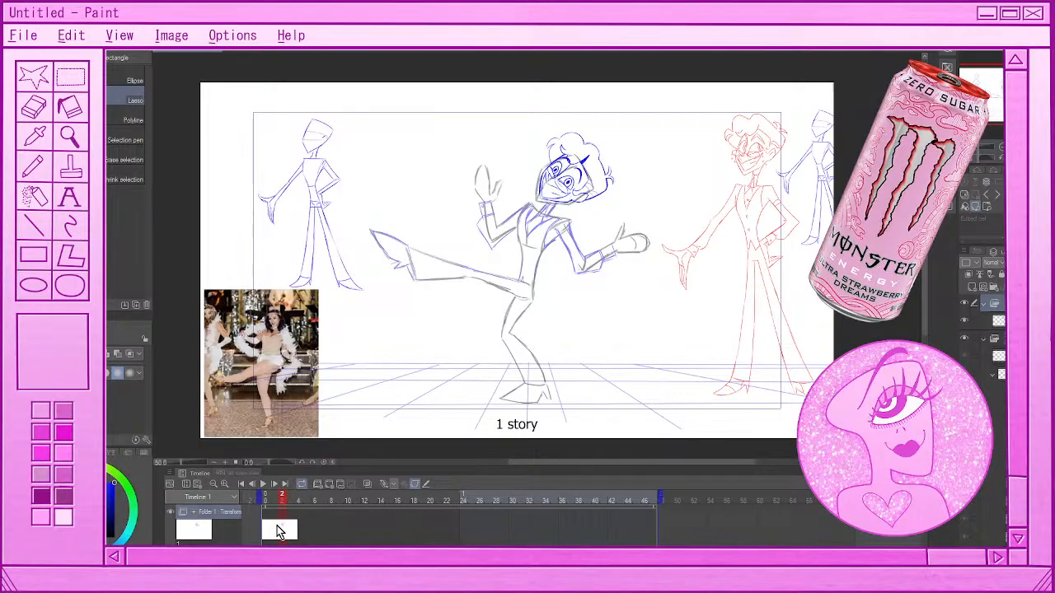
pyautogui.click(277, 527)
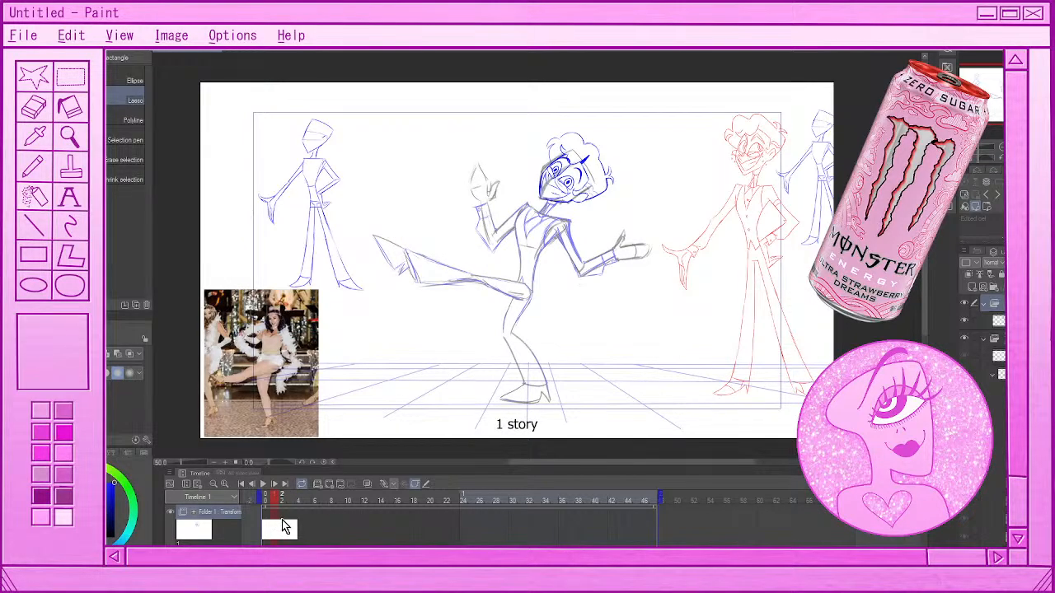
pyautogui.click(282, 527)
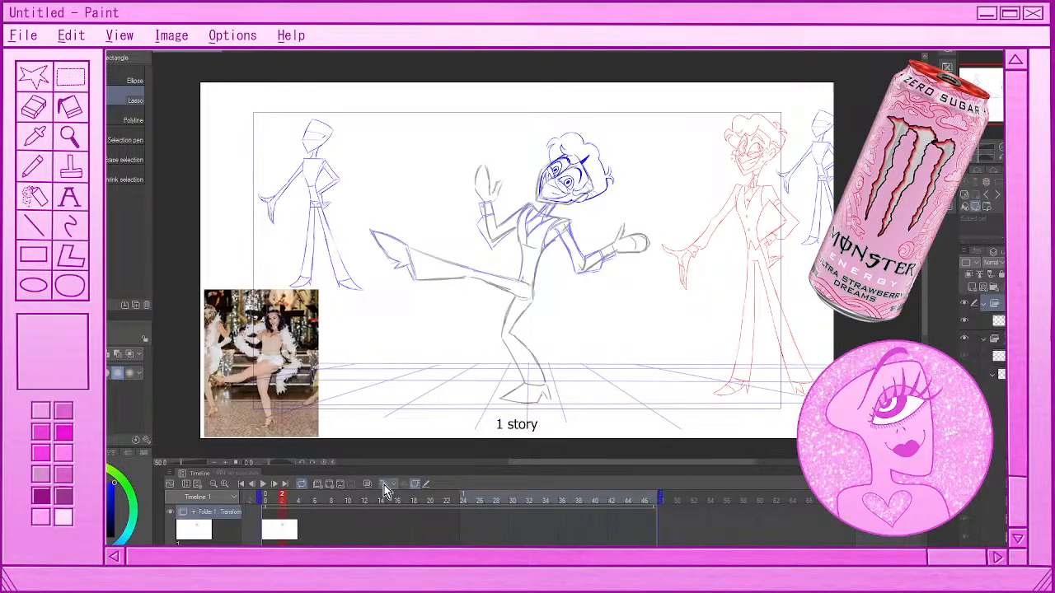
pyautogui.click(384, 485)
pyautogui.click(267, 527)
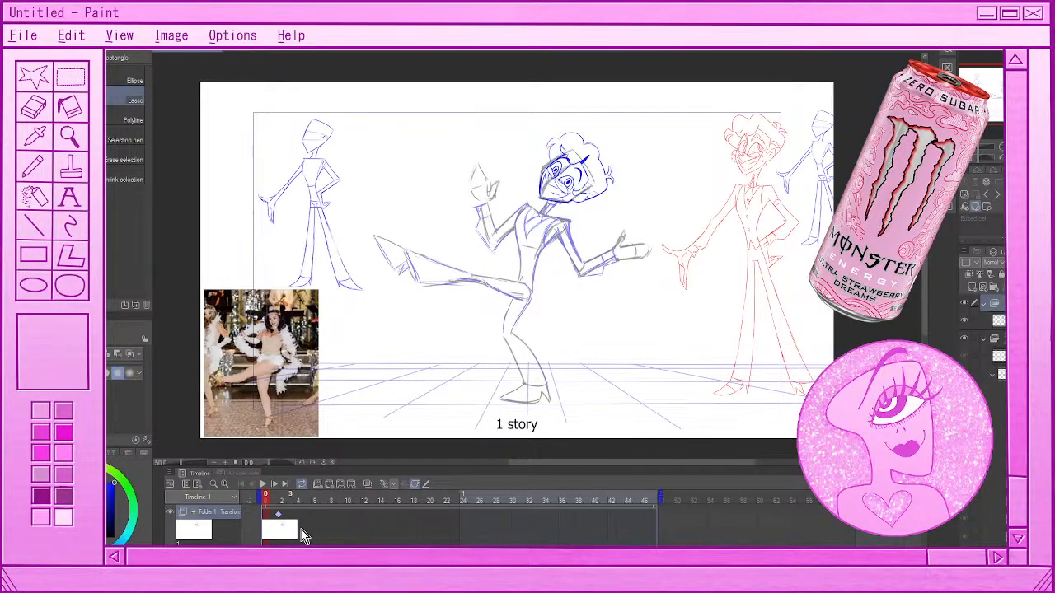
pyautogui.click(285, 531)
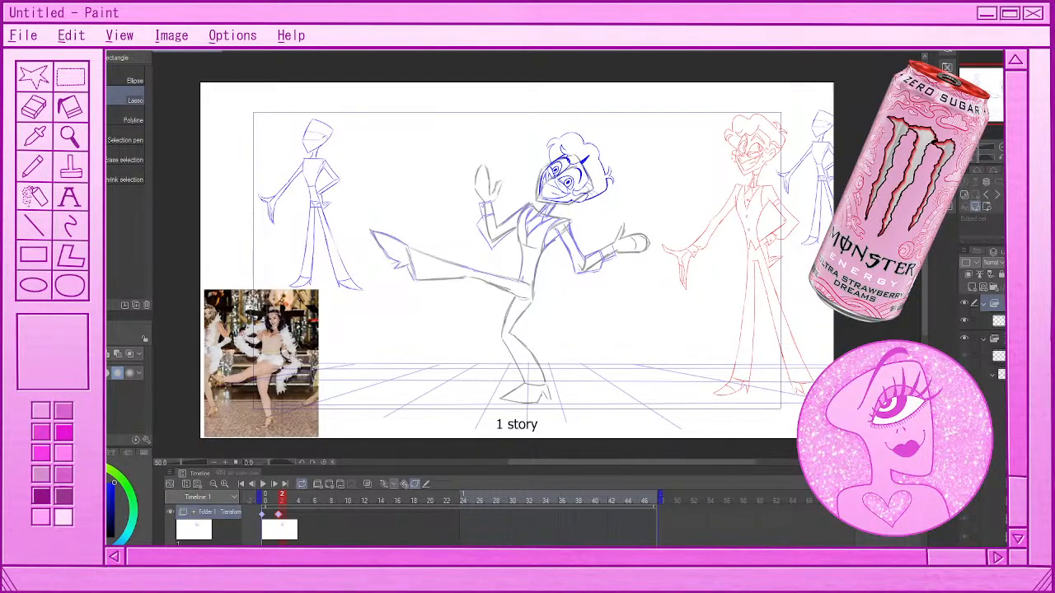
# At frame 2, shift the head slightly down and rotate it slightly counterclockwise with the Object tool, checking the motion between frames
pyautogui.press('o')
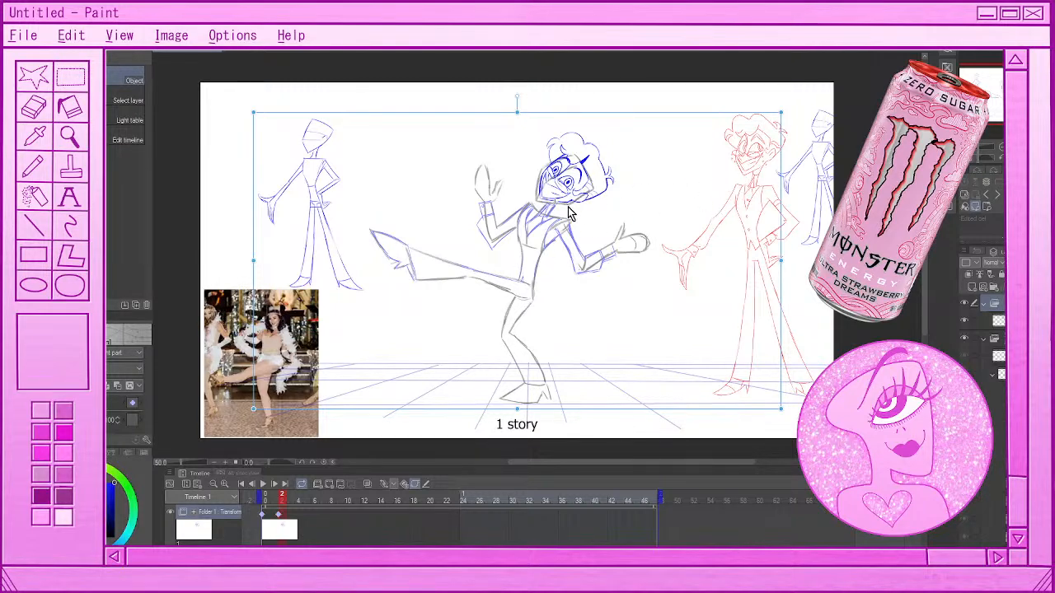
pyautogui.moveTo(568, 194); pyautogui.dragTo(570, 197)
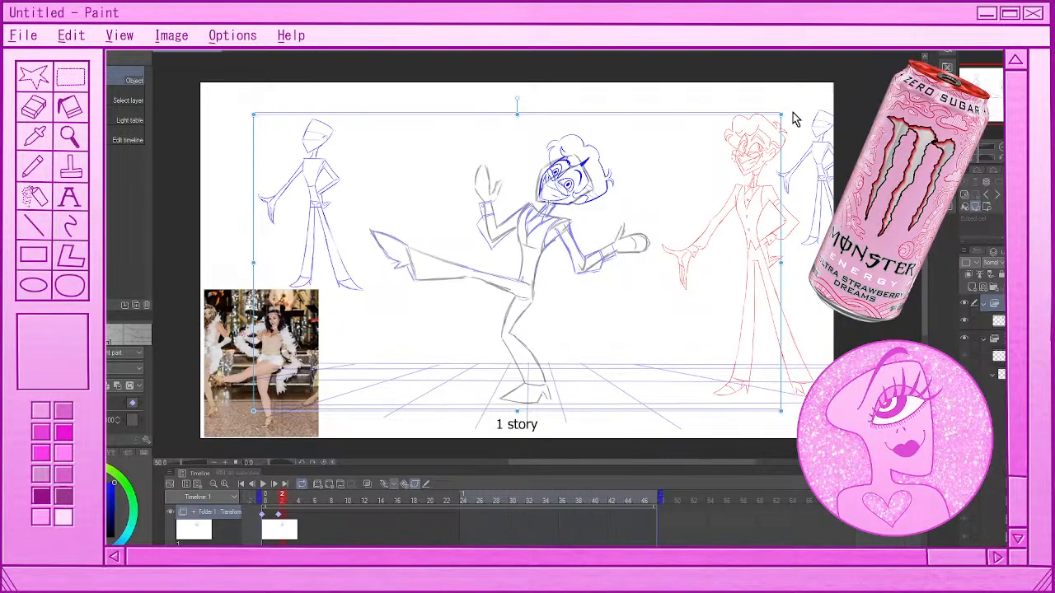
pyautogui.moveTo(794, 120); pyautogui.dragTo(793, 105)
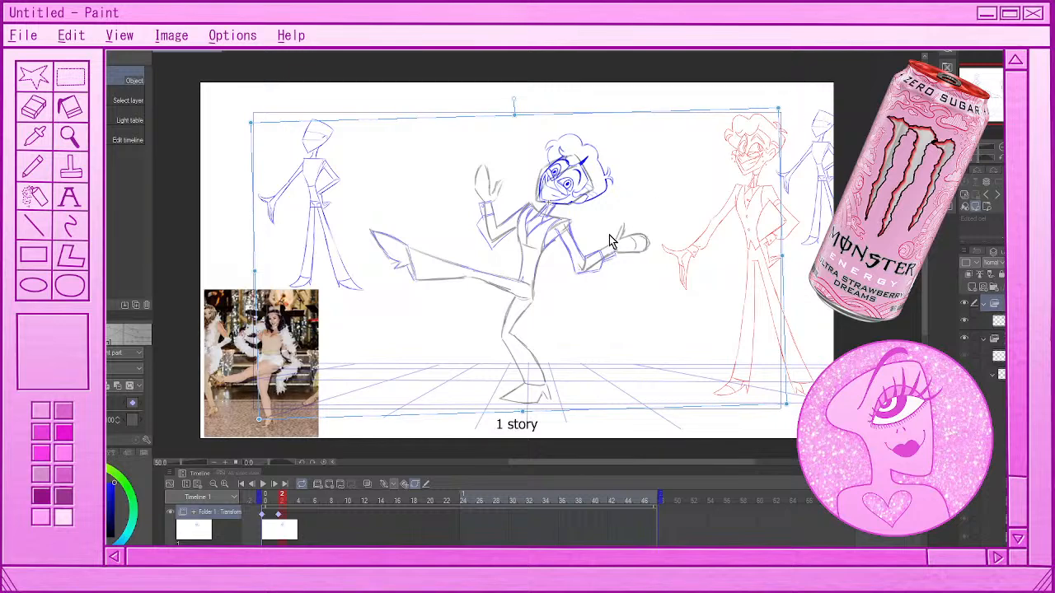
pyautogui.click(277, 501)
pyautogui.moveTo(276, 500); pyautogui.dragTo(284, 500)
# Add a transform keyframe at frame 4 and rotate the head slightly further counterclockwise
pyautogui.click(295, 525)
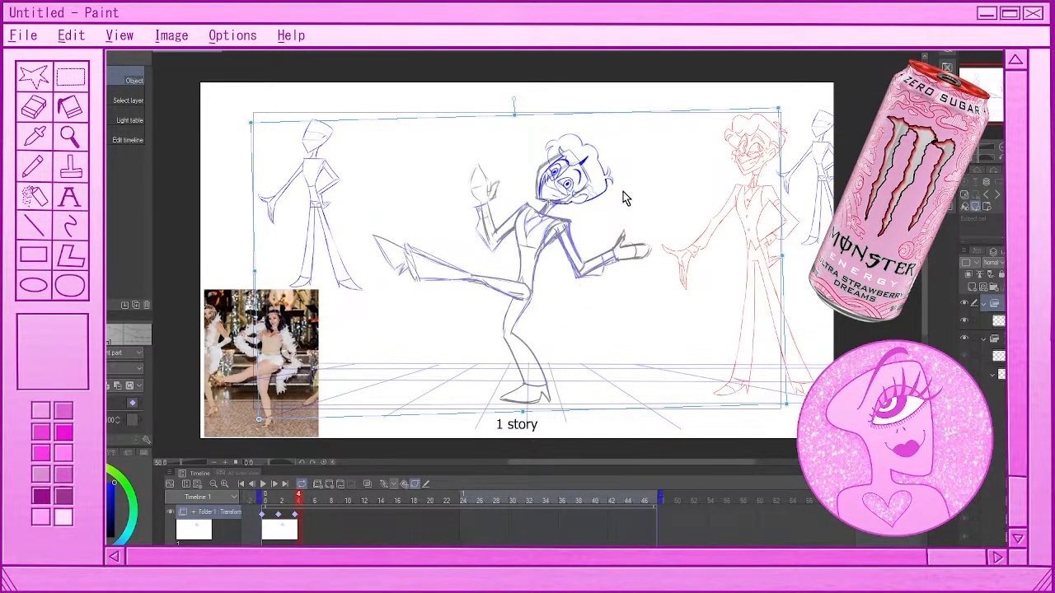
pyautogui.click(572, 202)
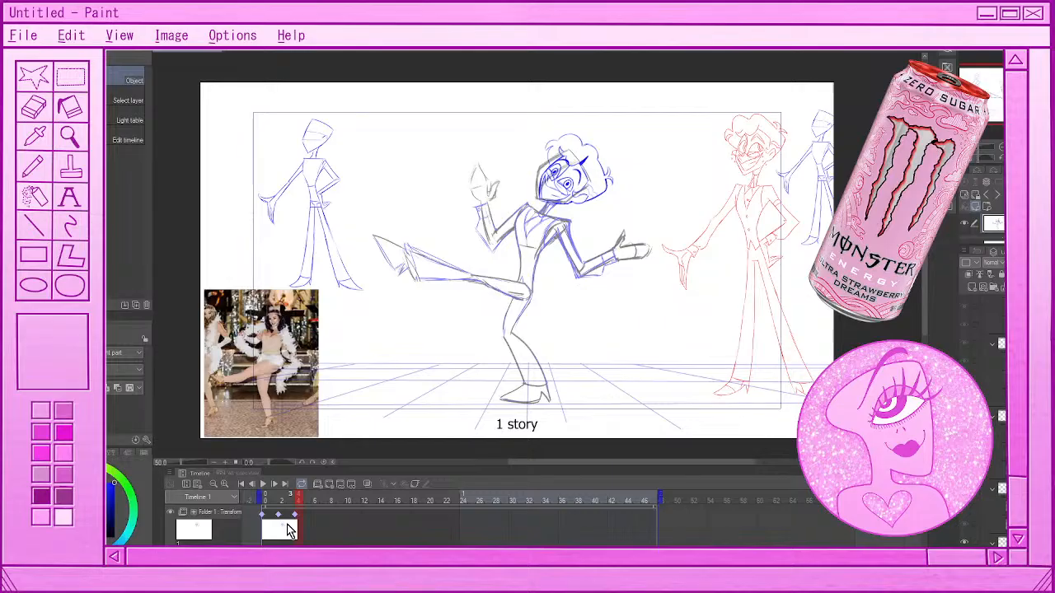
pyautogui.click(289, 530)
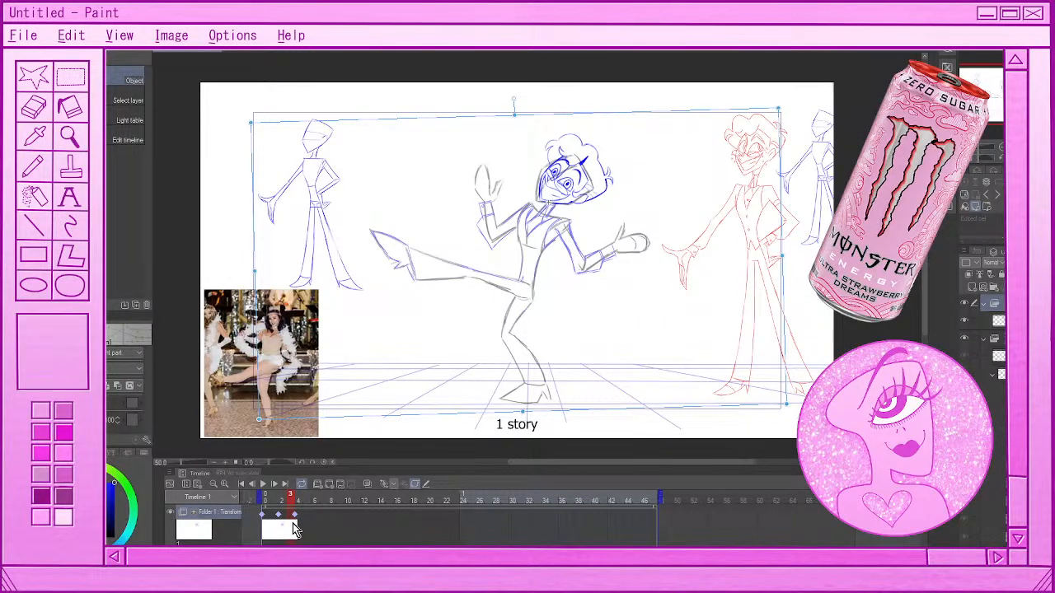
pyautogui.click(298, 529)
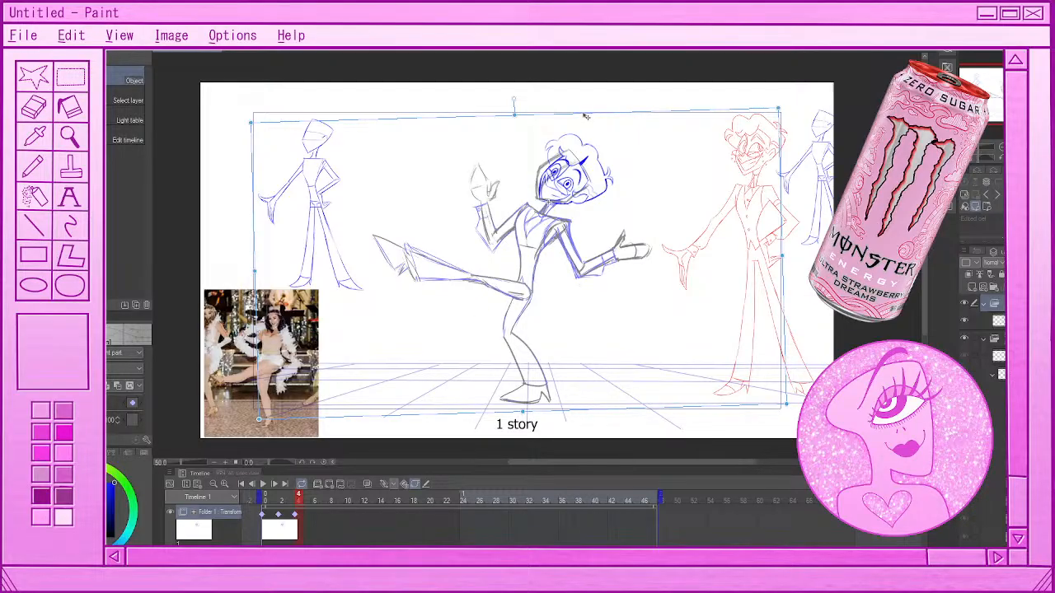
pyautogui.moveTo(586, 116); pyautogui.dragTo(585, 114)
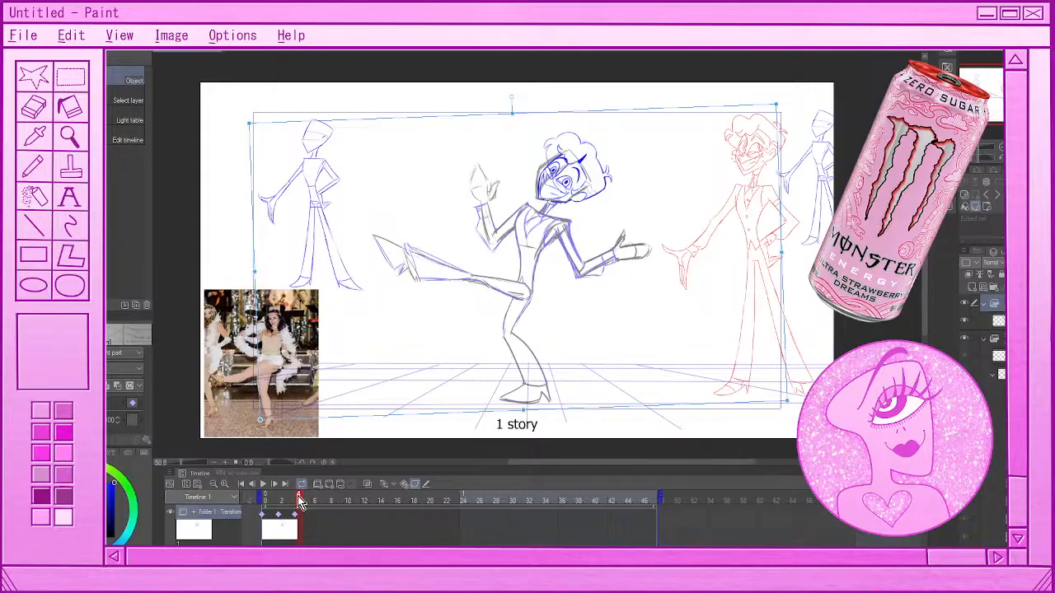
# Change the interpolation of the head's transform keyframes at frames 2 and 4 and scrub back to frame 0
pyautogui.moveTo(300, 503); pyautogui.dragTo(265, 504)
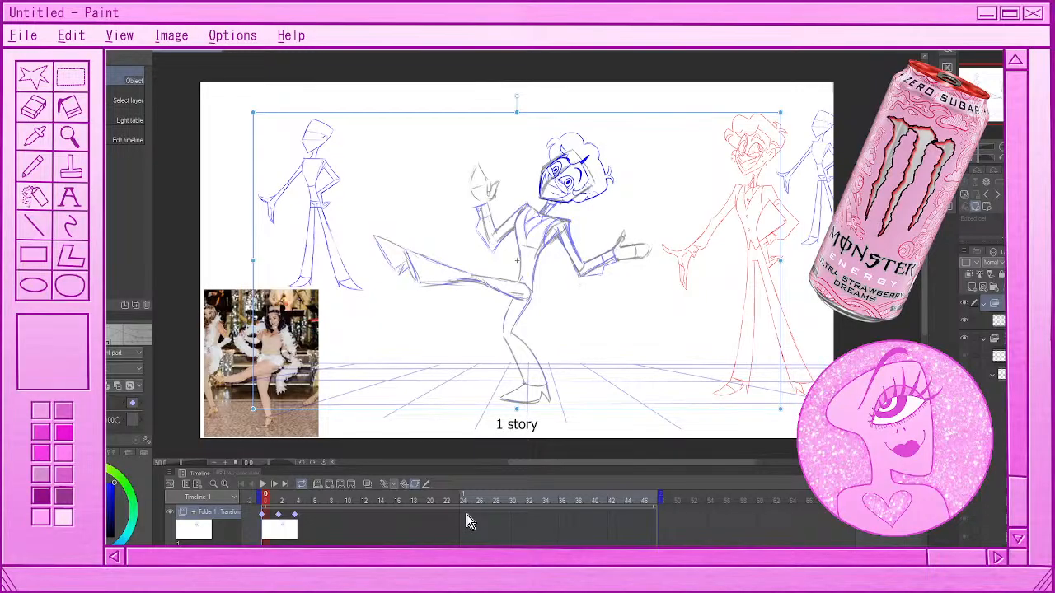
pyautogui.click(281, 513)
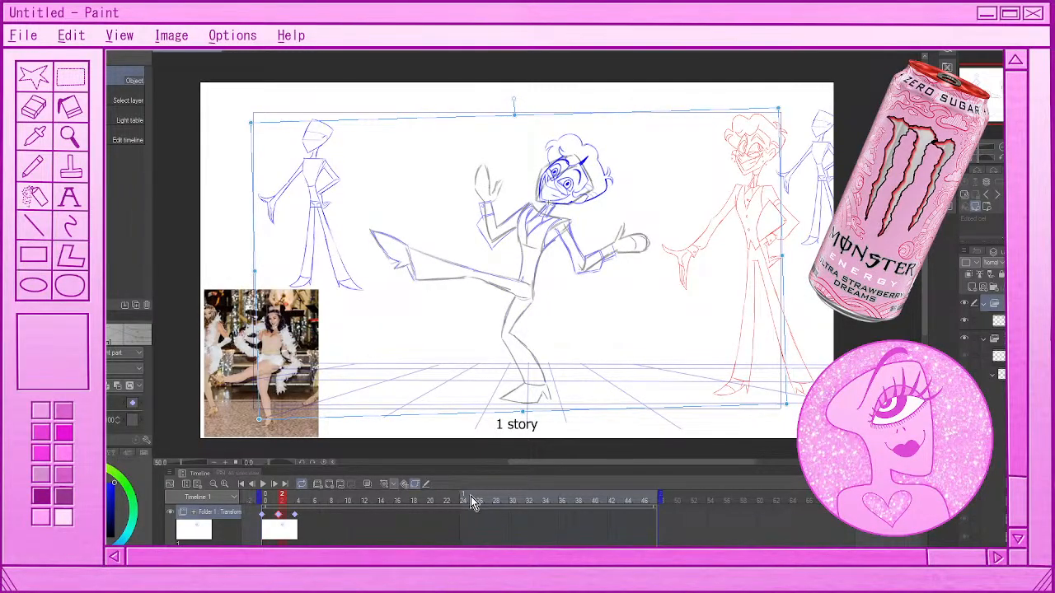
pyautogui.click(390, 487)
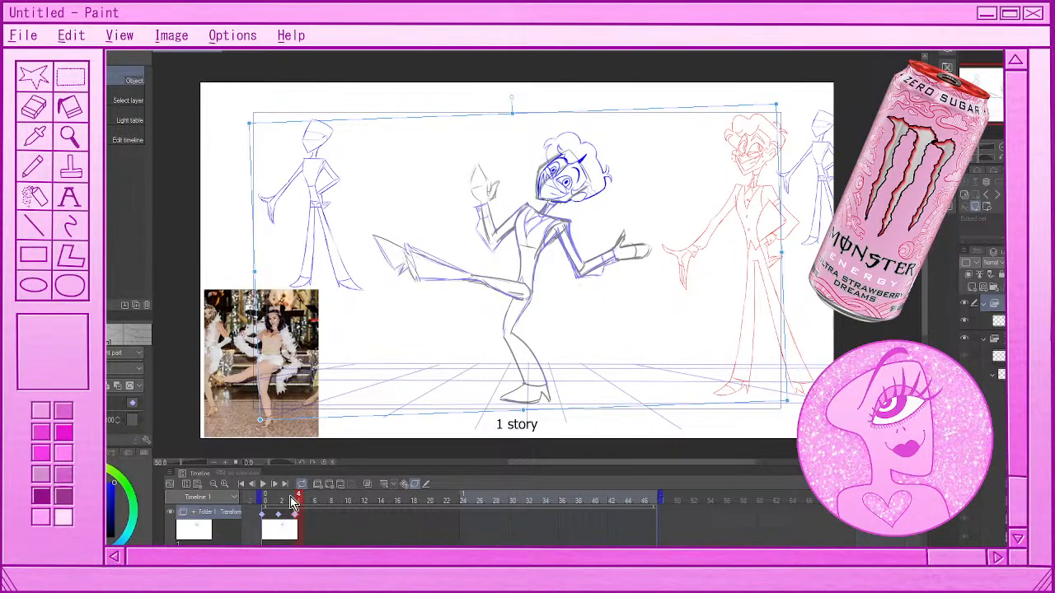
pyautogui.moveTo(293, 504); pyautogui.dragTo(266, 506)
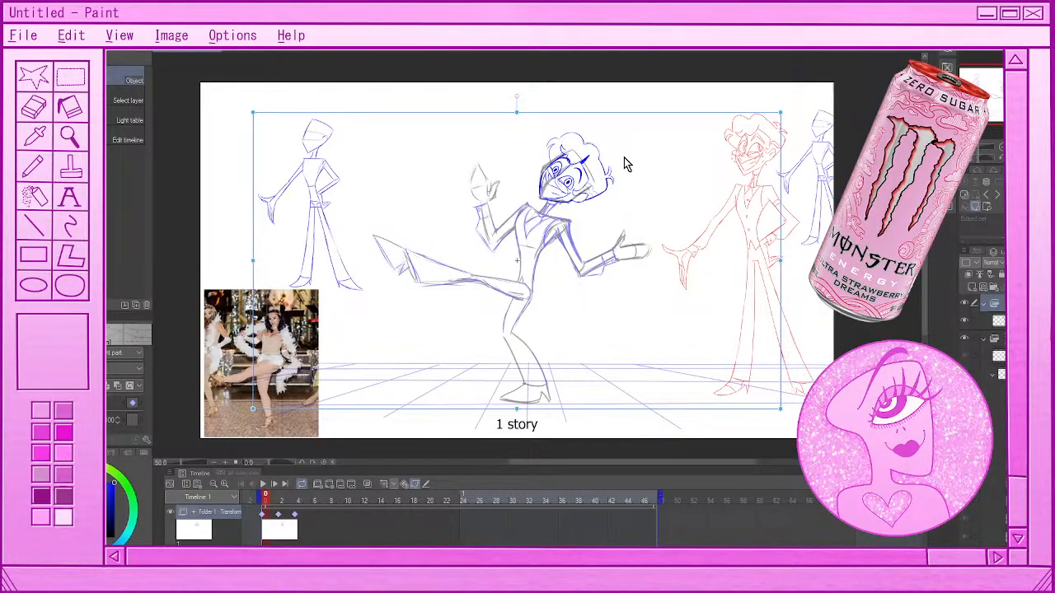
# Scrub the head motion from frame 0 to frame 6, then undo the frame 4 keyframe and the frame 2 head rotation
pyautogui.scroll(8, 571, 164)
pyautogui.moveTo(265, 499); pyautogui.dragTo(316, 530)
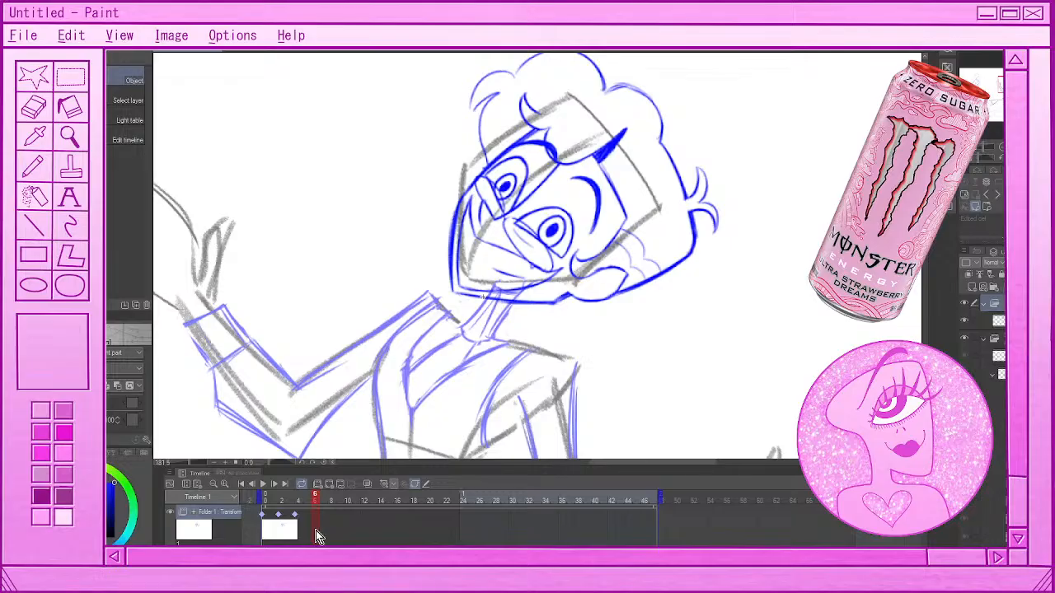
pyautogui.scroll(-5, 528, 302)
pyautogui.scroll(-2, 503, 285)
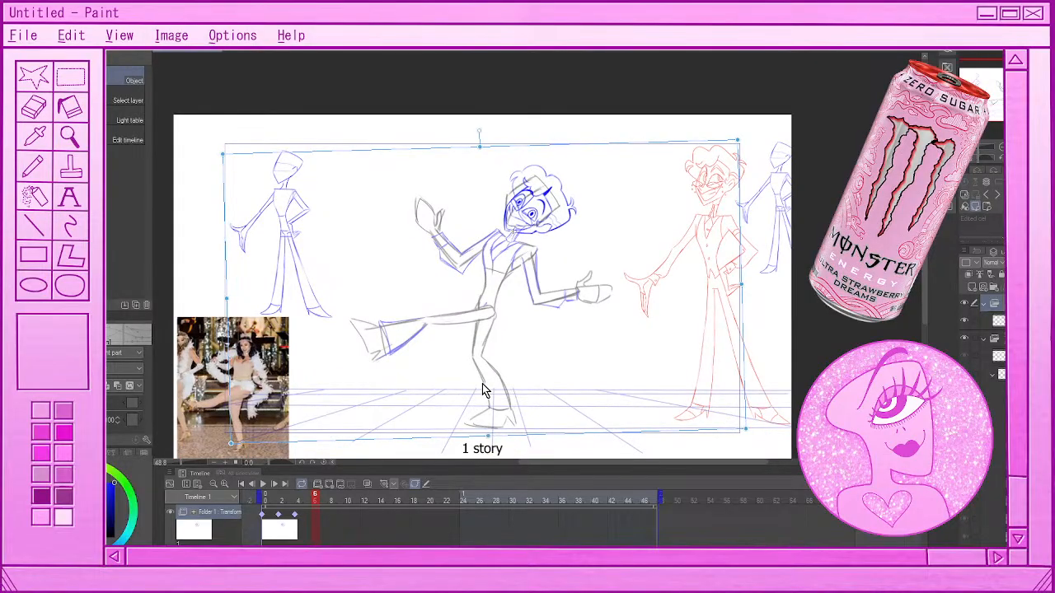
pyautogui.hotkey('ctrl', 'z')
pyautogui.hotkey('ctrl', 'z')
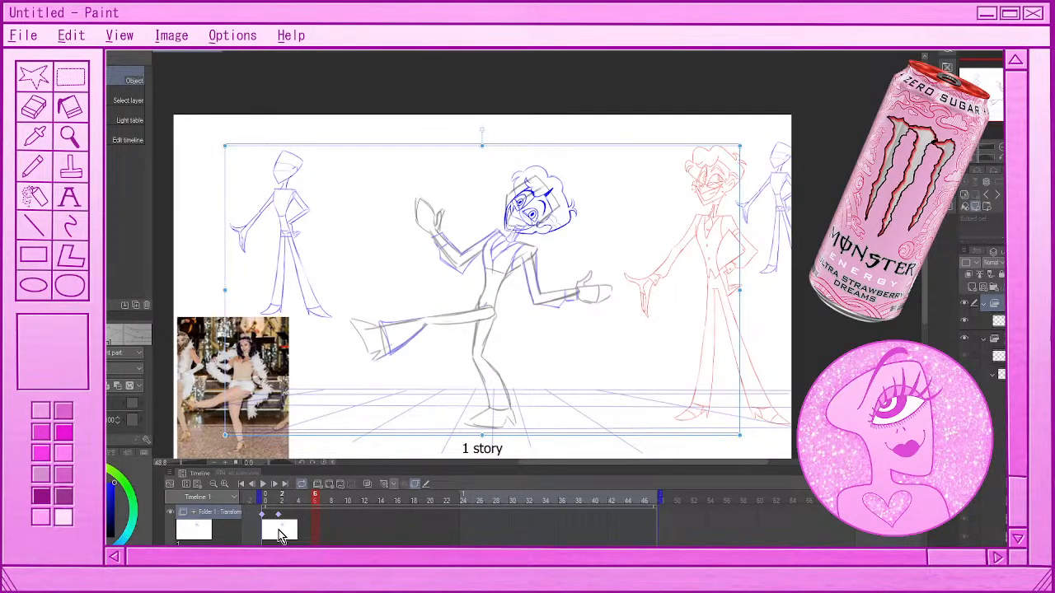
# Undo the head's shift at frame 2, return to frame 0, and try rotating the head clockwise before undoing that rotation
pyautogui.hotkey('ctrl', 'z')
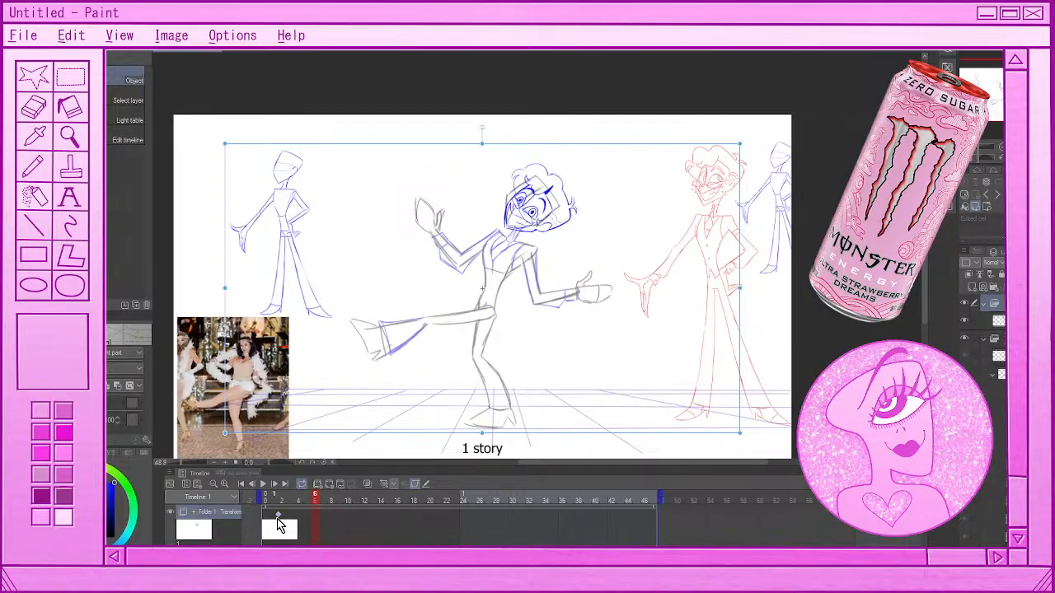
pyautogui.click(264, 528)
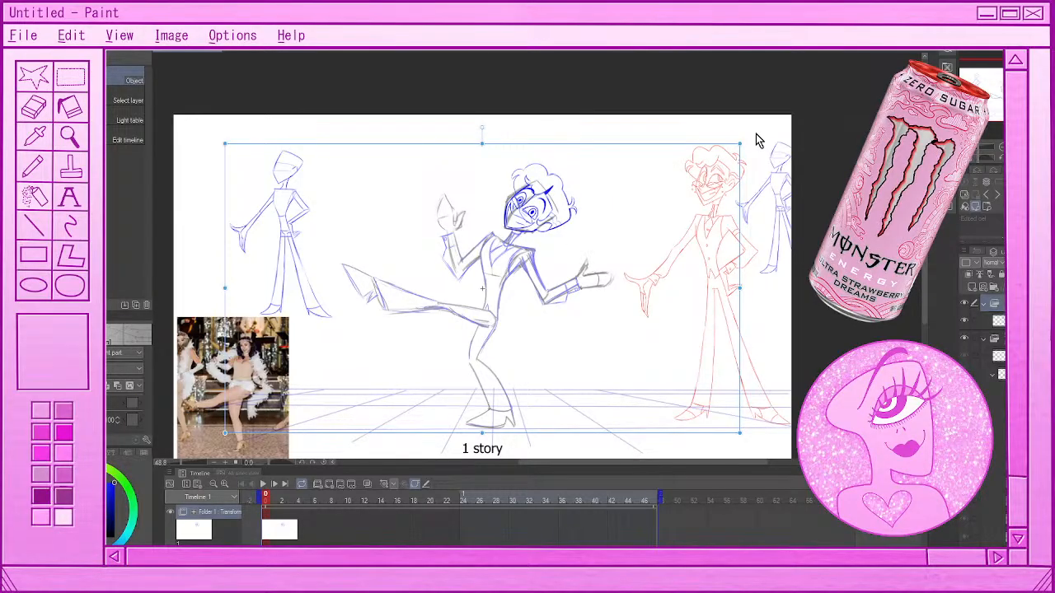
pyautogui.moveTo(759, 142); pyautogui.dragTo(758, 483)
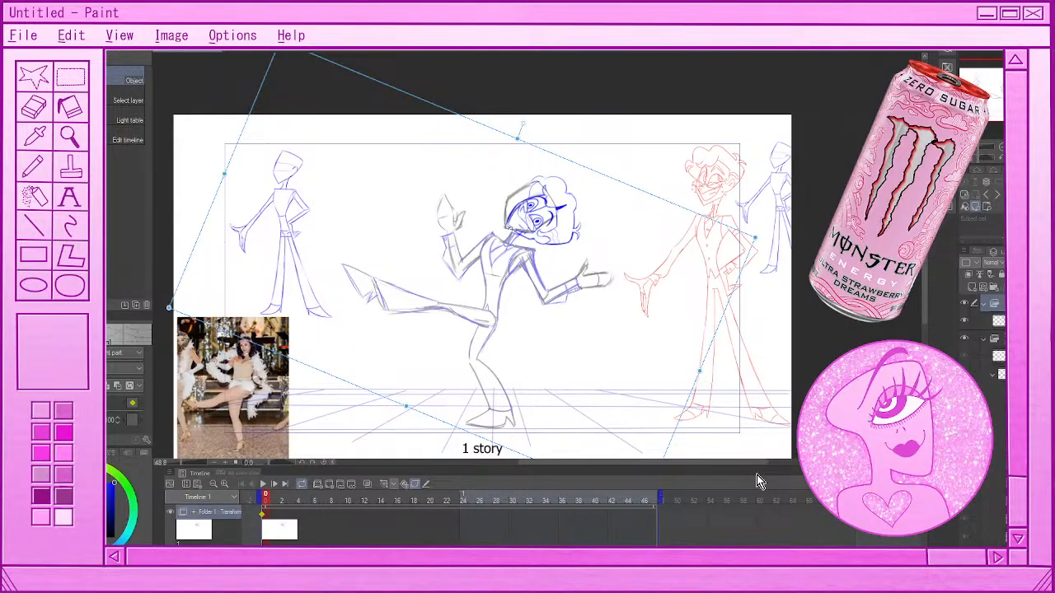
pyautogui.hotkey('ctrl', 'z')
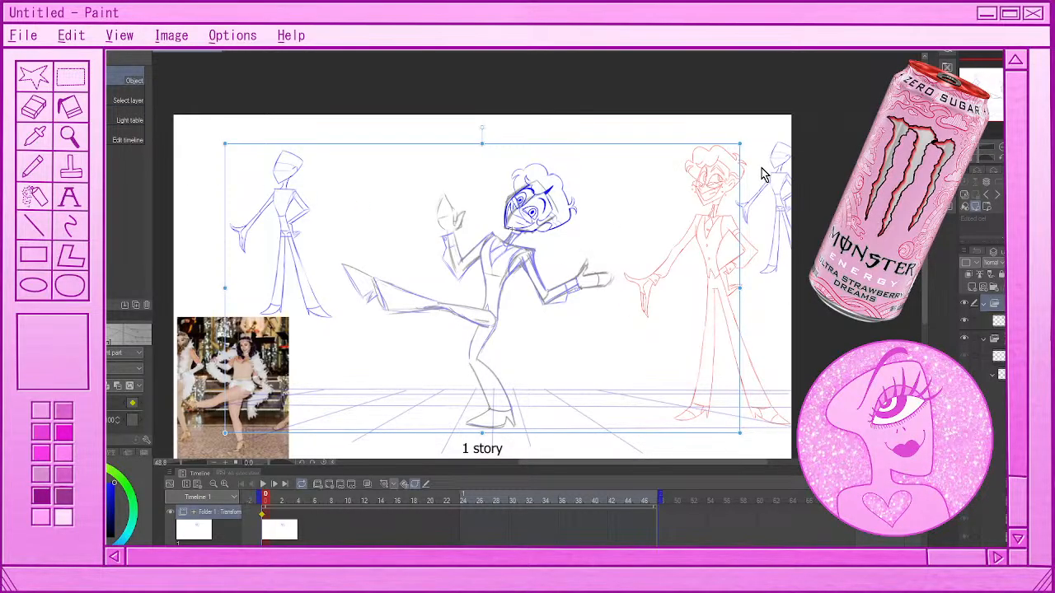
# Try a vertical pen stroke beside the head on a new cel, then undo it
pyautogui.press('p')
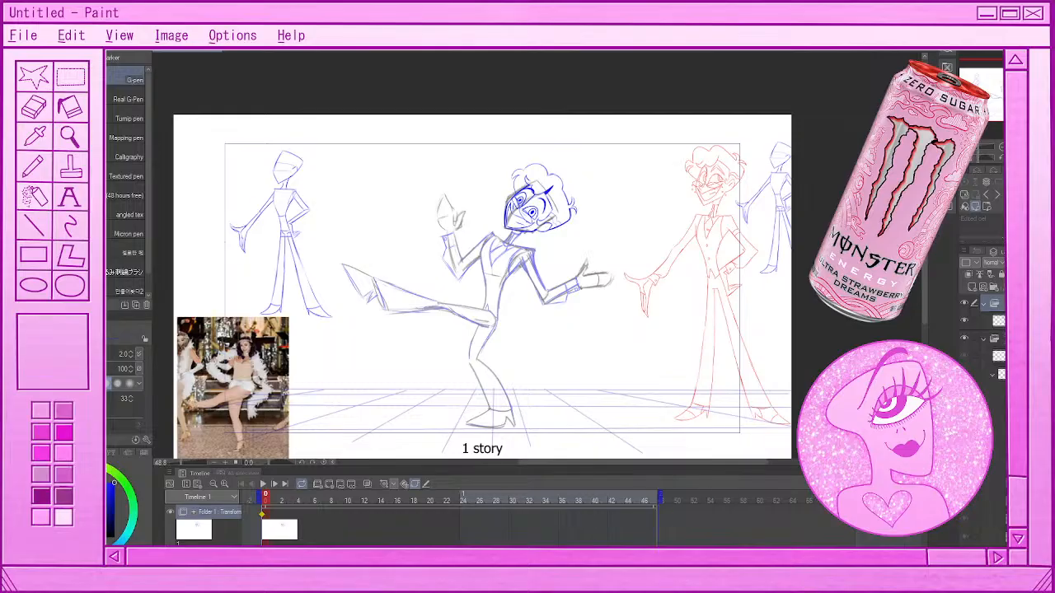
pyautogui.click(982, 290)
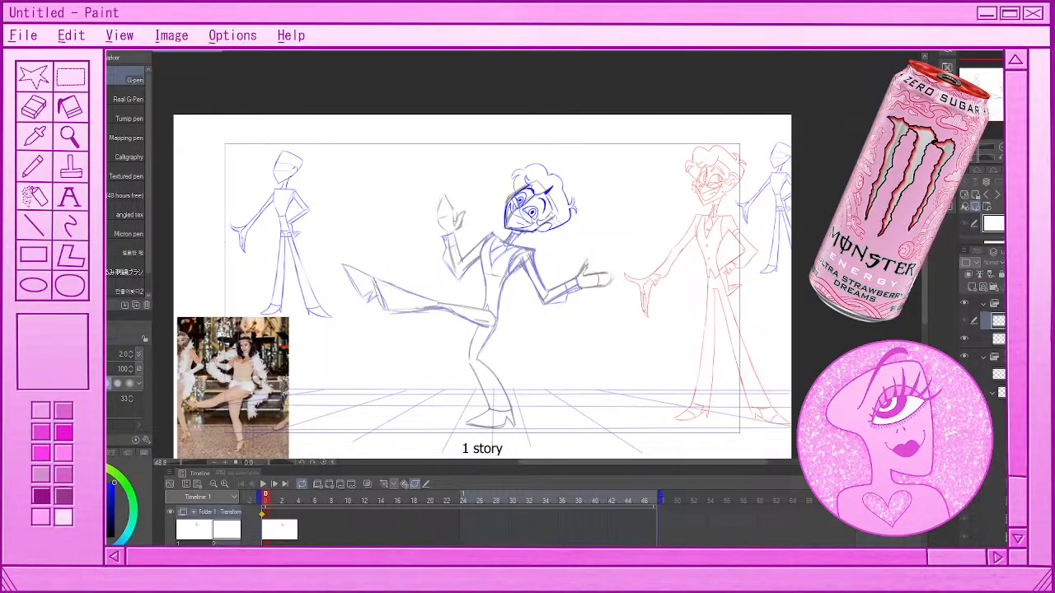
pyautogui.moveTo(595, 174); pyautogui.dragTo(590, 214)
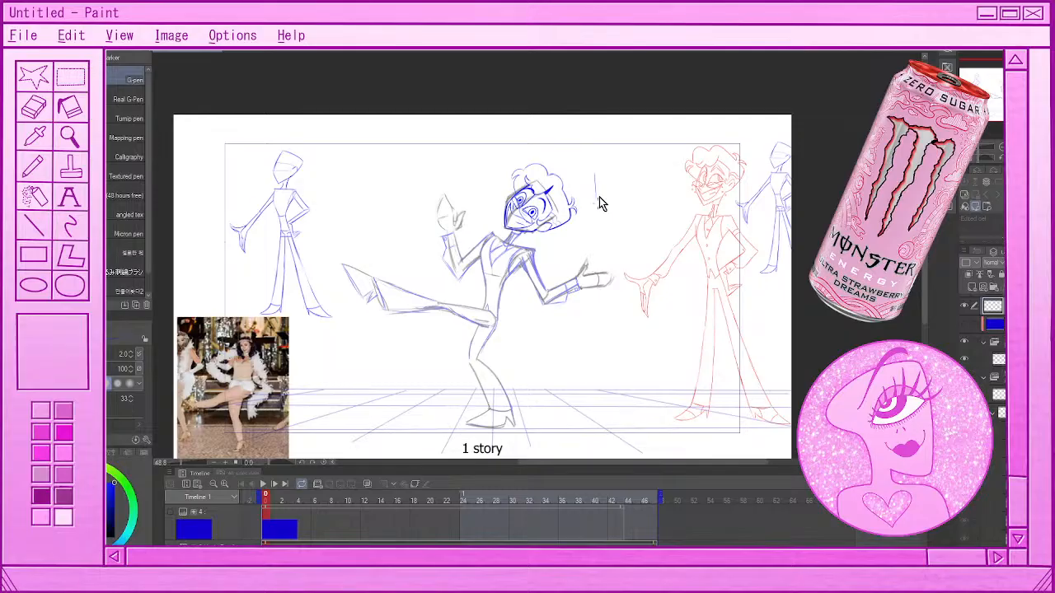
pyautogui.hotkey('ctrl', 'z')
# Try sketching a set of vertical spacing marks between the head and the red figure, undoing each attempt
pyautogui.moveTo(655, 163); pyautogui.dragTo(655, 219)
pyautogui.moveTo(608, 160); pyautogui.dragTo(609, 213)
pyautogui.moveTo(629, 156); pyautogui.dragTo(632, 208)
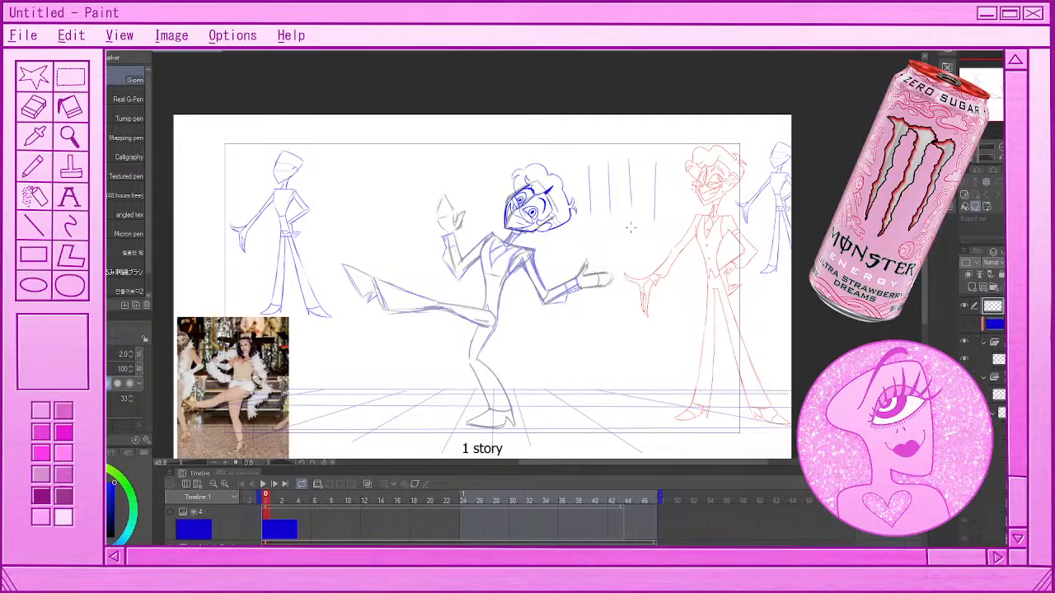
pyautogui.hotkey('ctrl', 'z')
pyautogui.moveTo(629, 159); pyautogui.dragTo(629, 220)
pyautogui.hotkey('ctrl', 'z')
pyautogui.hotkey('ctrl', 'z')
pyautogui.hotkey('ctrl', 'z')
# Sketch a timing chart of vertical spacing lines with a line beneath them, between the head and the red figure
pyautogui.hotkey('ctrl', 'z')
pyautogui.moveTo(591, 160); pyautogui.dragTo(592, 213)
pyautogui.hotkey('ctrl', 'z')
pyautogui.moveTo(591, 161); pyautogui.dragTo(592, 212)
pyautogui.moveTo(663, 166); pyautogui.dragTo(664, 211)
pyautogui.hotkey('ctrl', 'z')
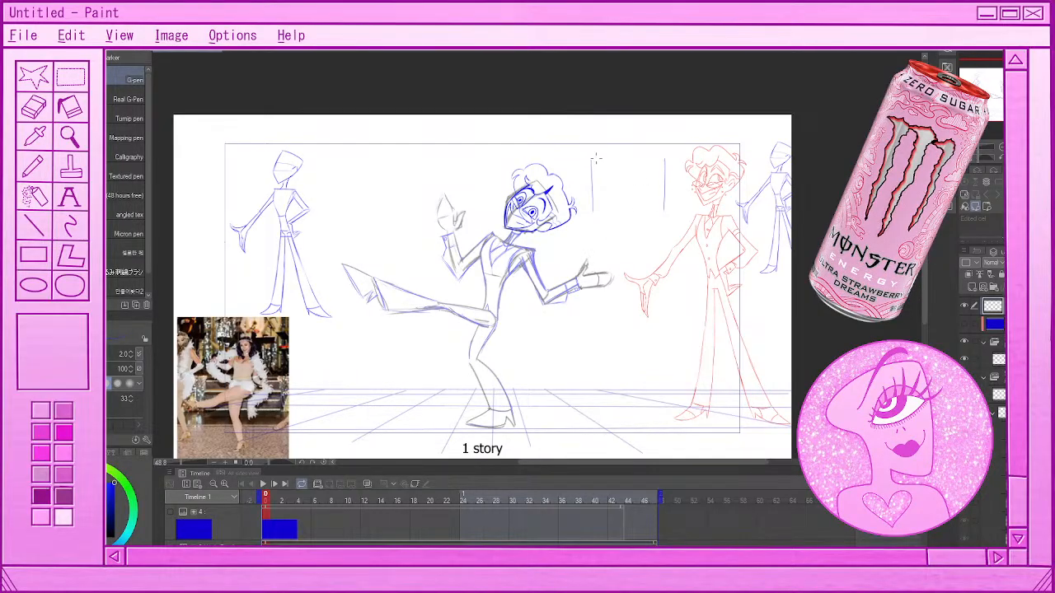
pyautogui.moveTo(596, 159); pyautogui.dragTo(597, 209)
pyautogui.moveTo(601, 160); pyautogui.dragTo(601, 211)
pyautogui.moveTo(617, 160); pyautogui.dragTo(617, 208)
pyautogui.moveTo(644, 160); pyautogui.dragTo(644, 205)
pyautogui.moveTo(657, 159); pyautogui.dragTo(656, 204)
pyautogui.moveTo(660, 158); pyautogui.dragTo(660, 198)
pyautogui.moveTo(596, 163); pyautogui.dragTo(596, 210)
pyautogui.moveTo(594, 219); pyautogui.dragTo(666, 217)
# Undo the sketched timing chart strokes beside the head
pyautogui.hotkey('ctrl', 'z')
pyautogui.hotkey('ctrl', 'z')
pyautogui.hotkey('ctrl', 'z')
pyautogui.hotkey('ctrl', 'z')
pyautogui.hotkey('ctrl', 'z')
pyautogui.hotkey('ctrl', 'z')
pyautogui.hotkey('ctrl', 'z')
# Add a transform keyframe at frame 2 of the head's animation folder and compare the pose with frame 0
pyautogui.click(995, 341)
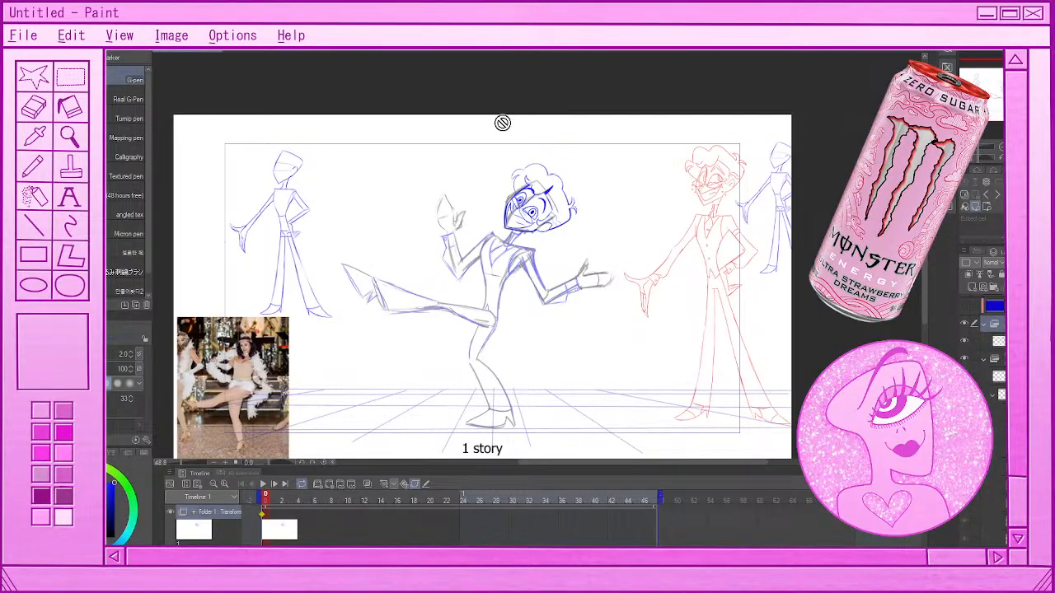
pyautogui.scroll(-2, 525, 155)
pyautogui.scroll(4, 533, 251)
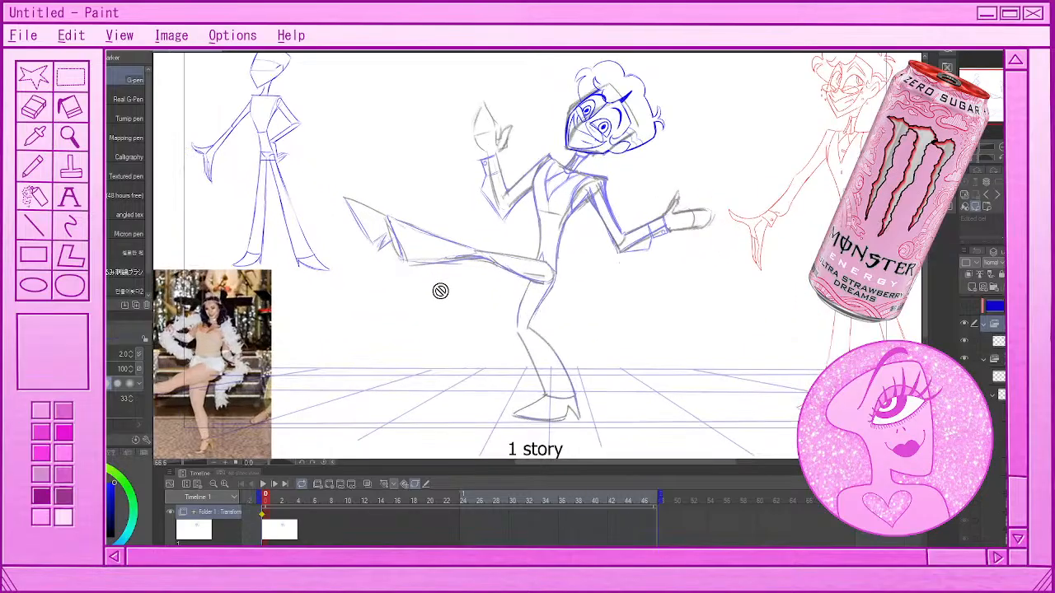
pyautogui.scroll(1, 445, 295)
pyautogui.scroll(-1, 461, 248)
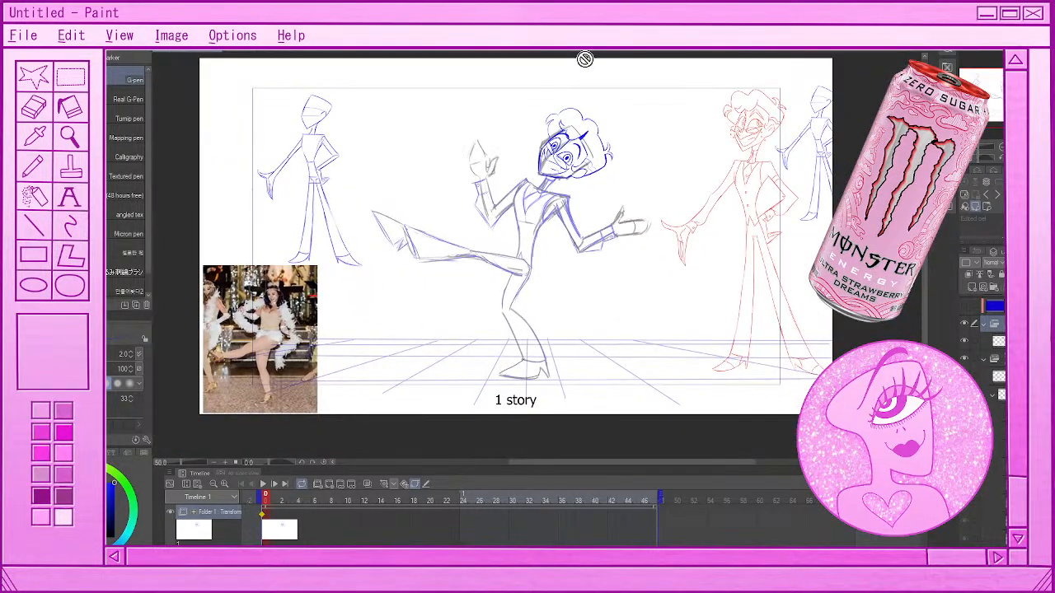
pyautogui.scroll(2, 585, 60)
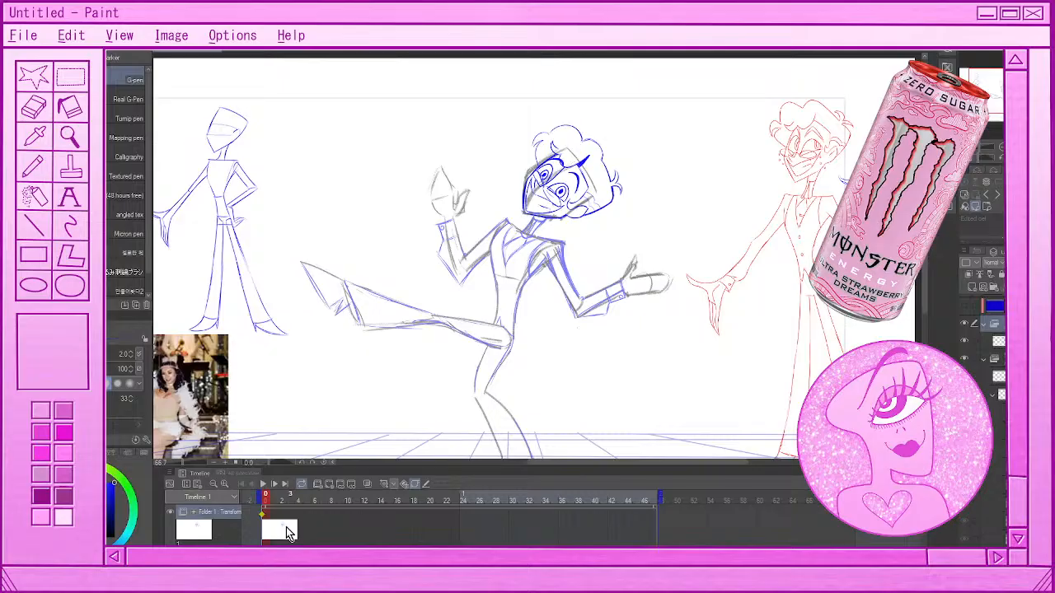
pyautogui.click(287, 533)
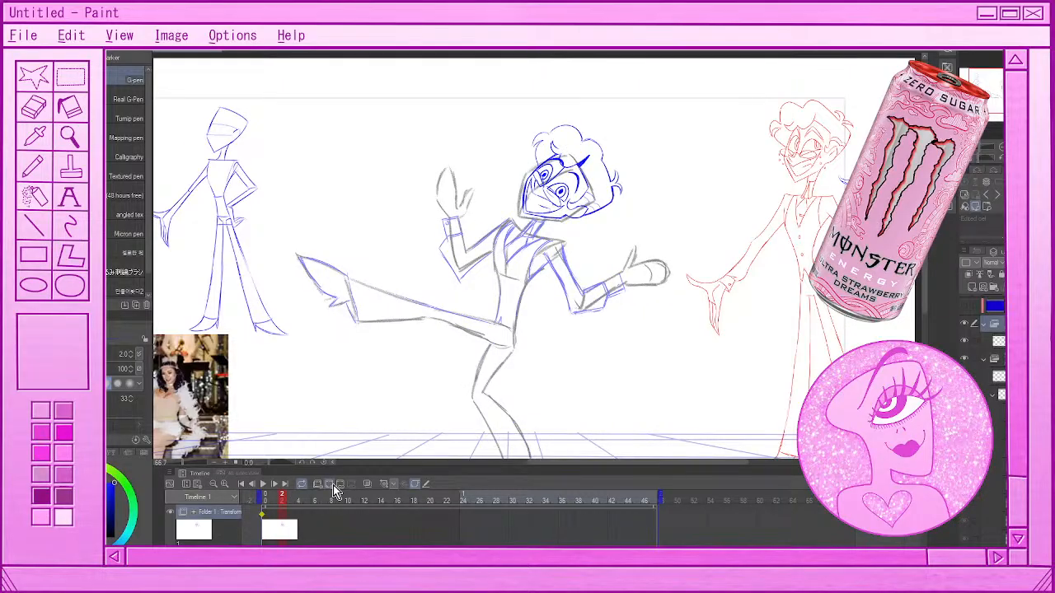
pyautogui.click(334, 487)
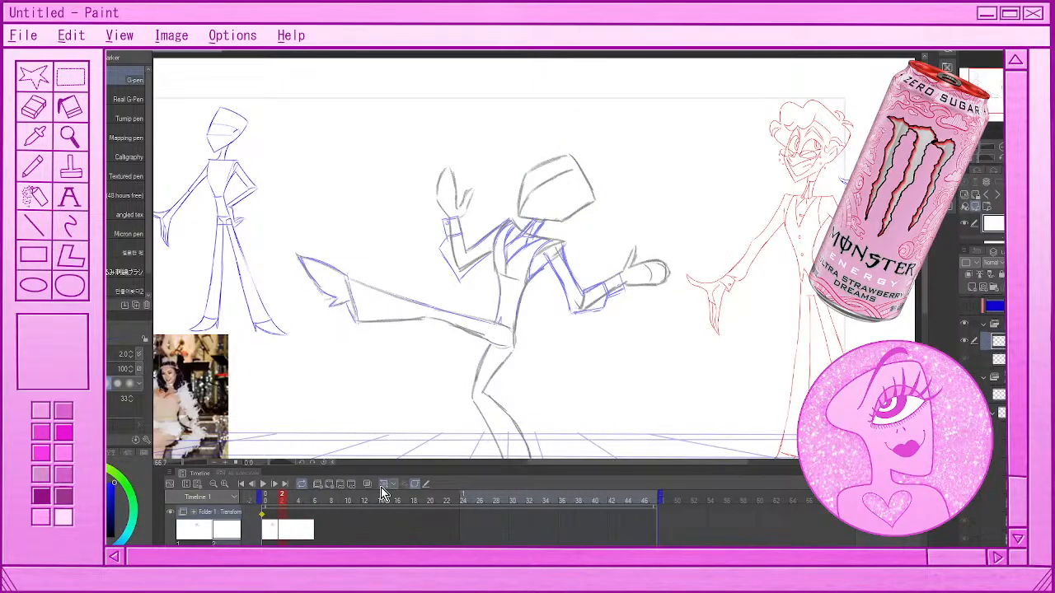
pyautogui.hotkey('ctrl', 'z')
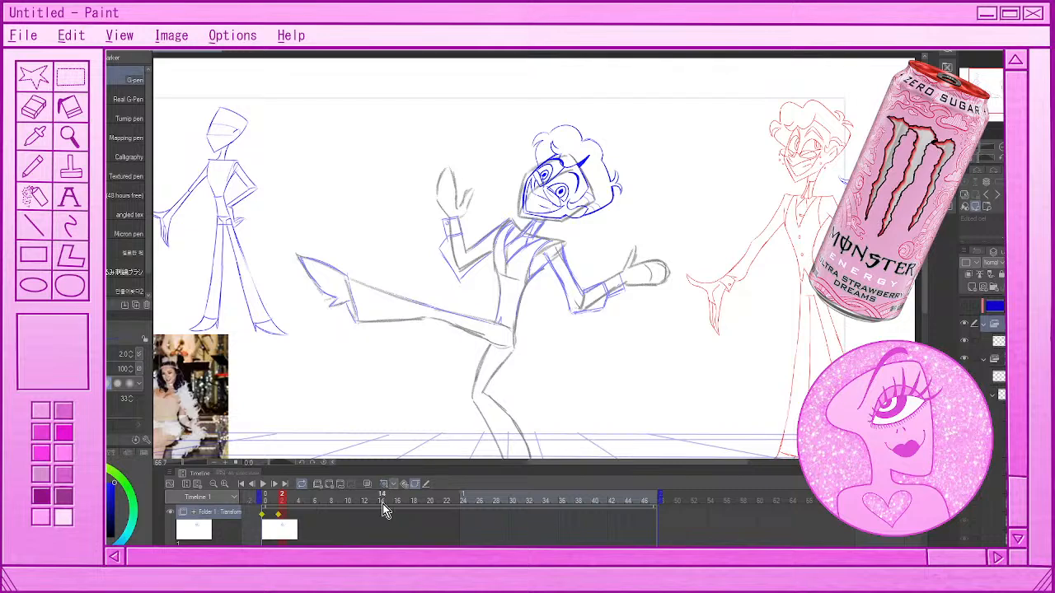
pyautogui.click(272, 529)
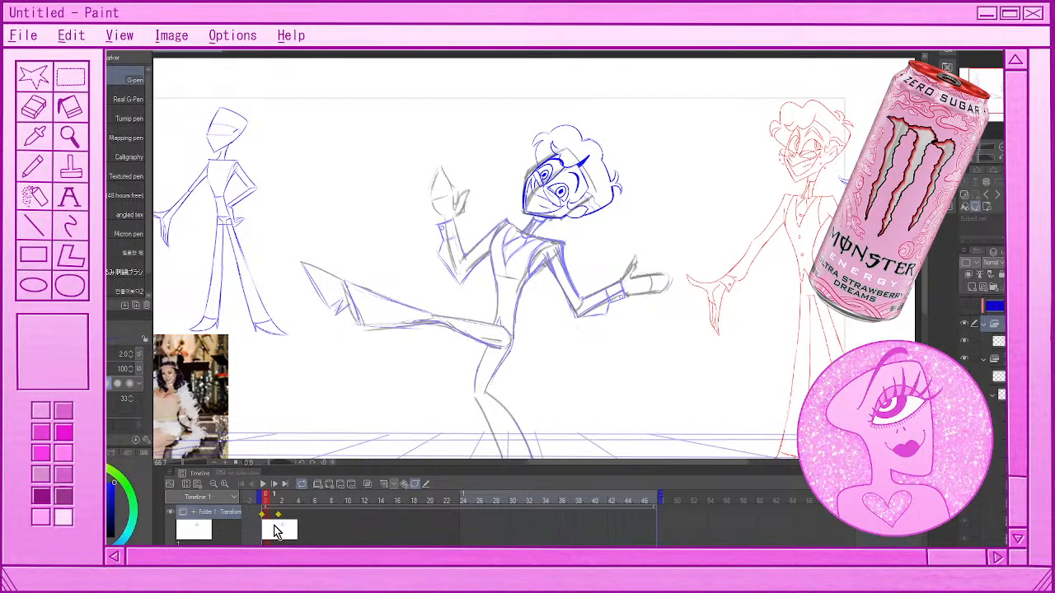
pyautogui.click(278, 530)
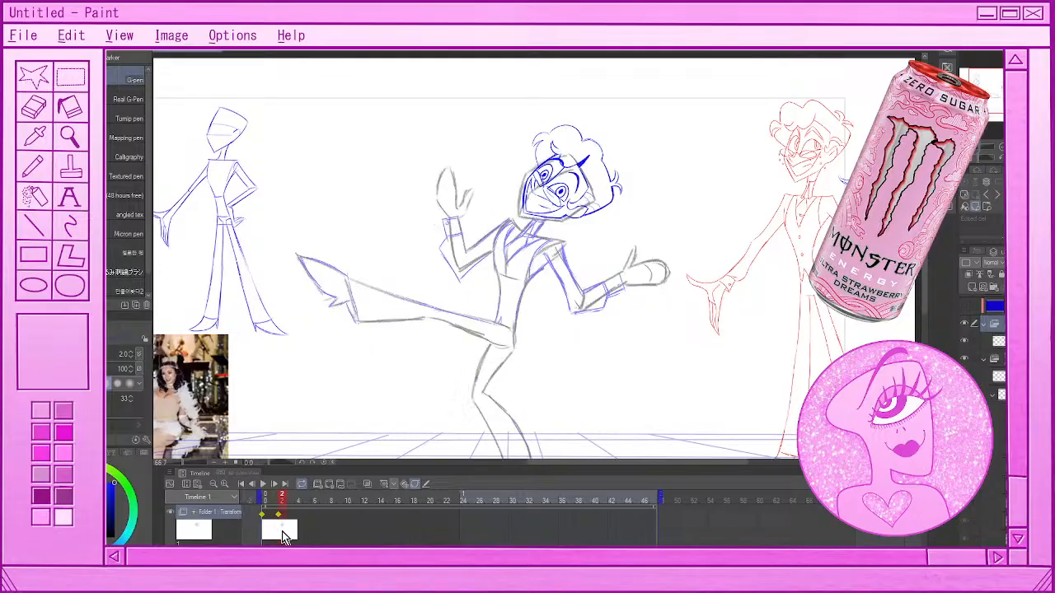
# Try lasso-selecting the blue head at frame 2, then clear the selection
pyautogui.click(284, 531)
pyautogui.press('m')
pyautogui.moveTo(607, 104)
pyautogui.mouseDown()
pyautogui.moveTo(497, 197)
pyautogui.moveTo(624, 123)
pyautogui.mouseUp()
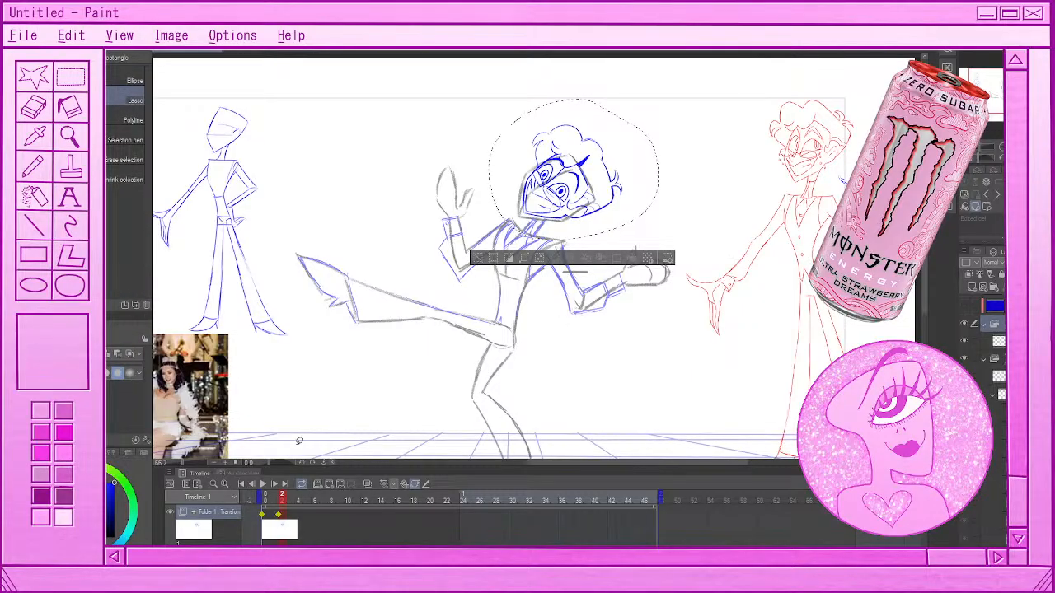
pyautogui.press('o')
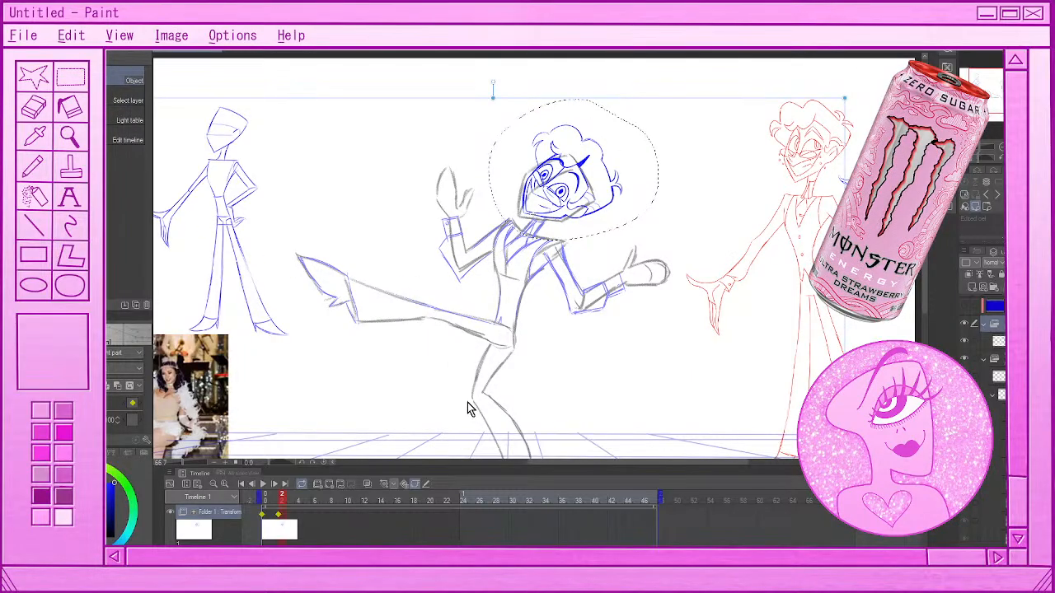
pyautogui.press('m')
pyautogui.hotkey('ctrl', 'd')
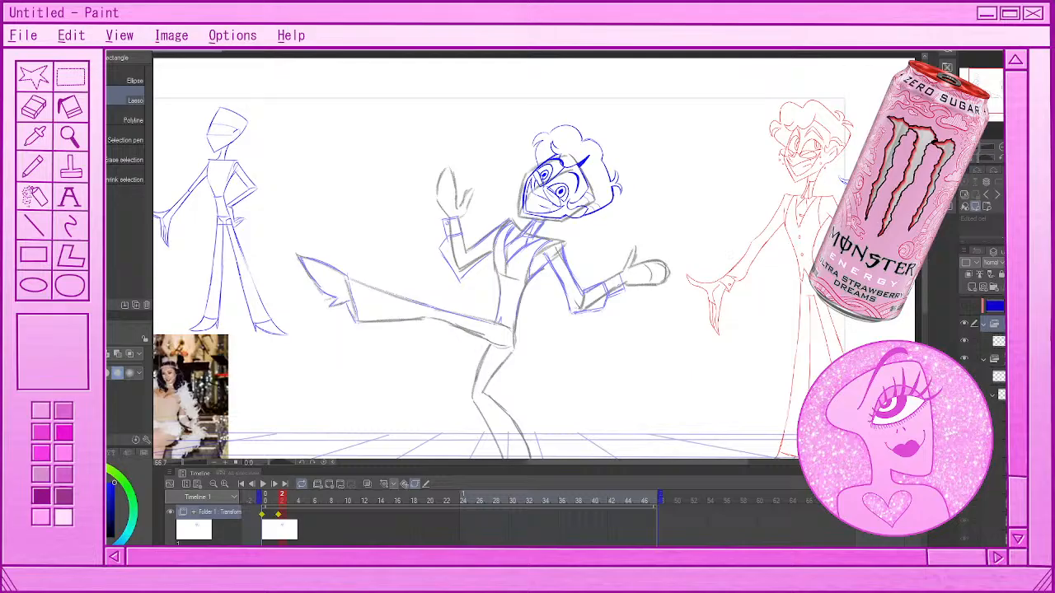
pyautogui.press('k')
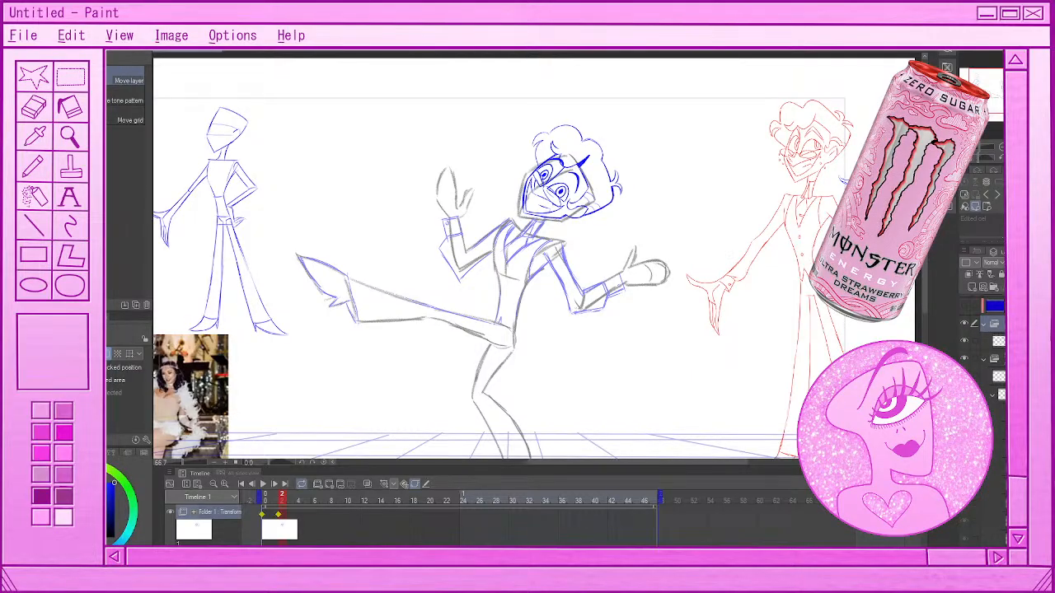
pyautogui.press('p')
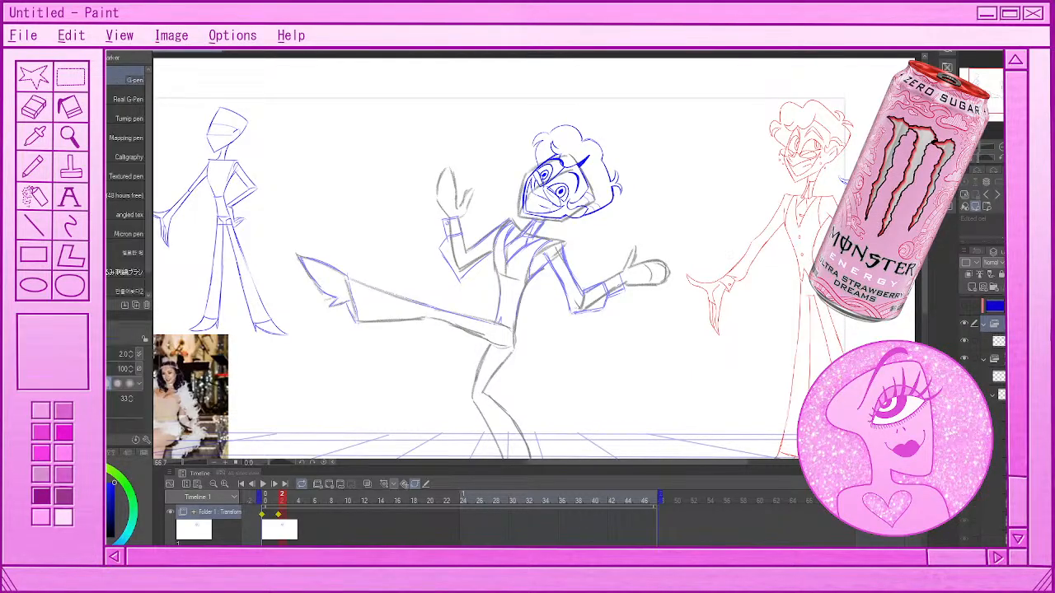
# Shift the head slightly down at the frame 2 keyframe with the Object tool
pyautogui.press('o')
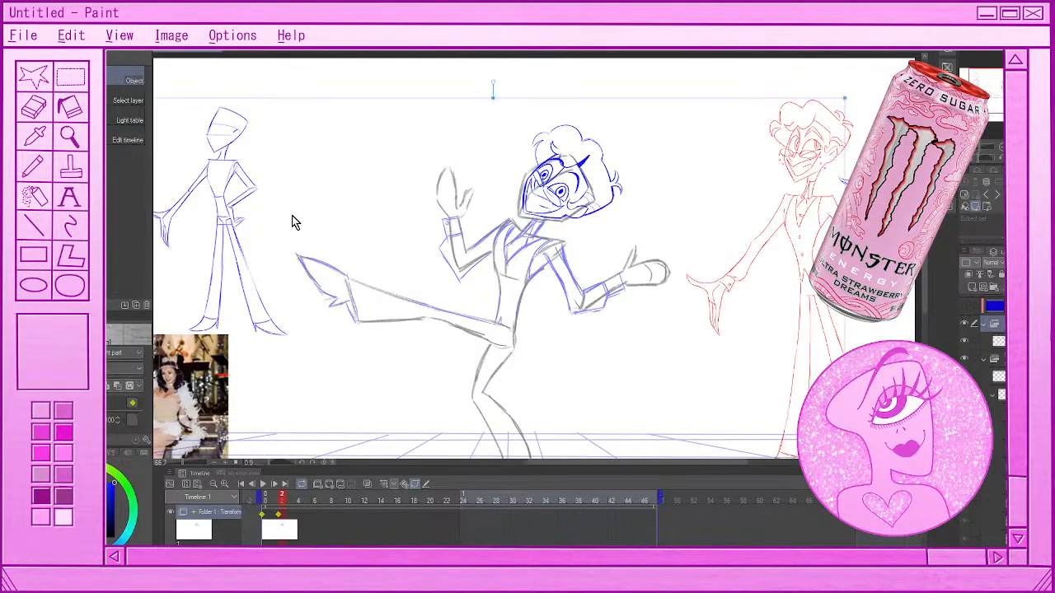
pyautogui.click(571, 217)
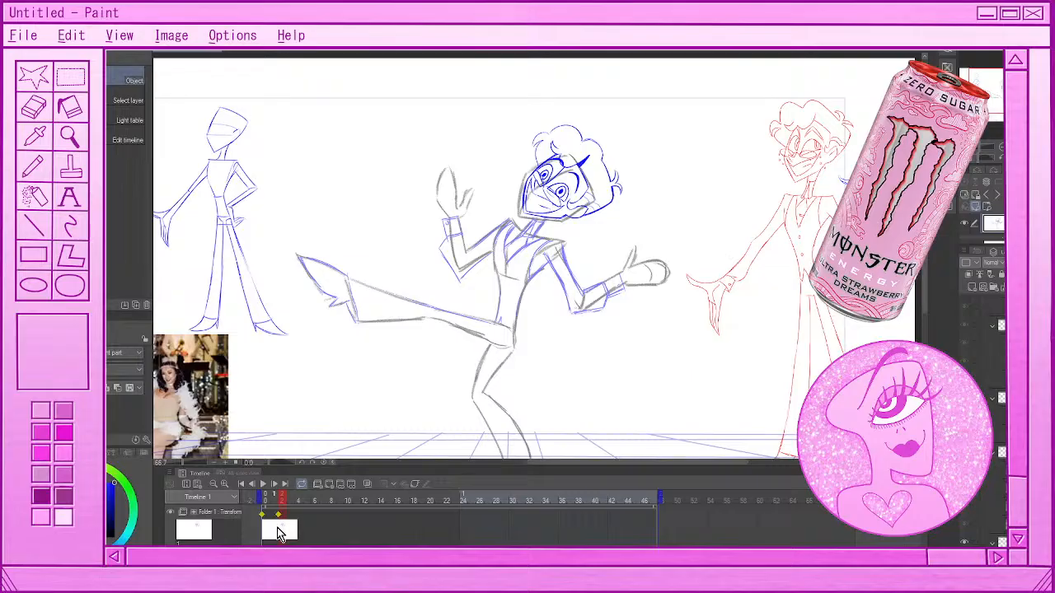
pyautogui.click(279, 532)
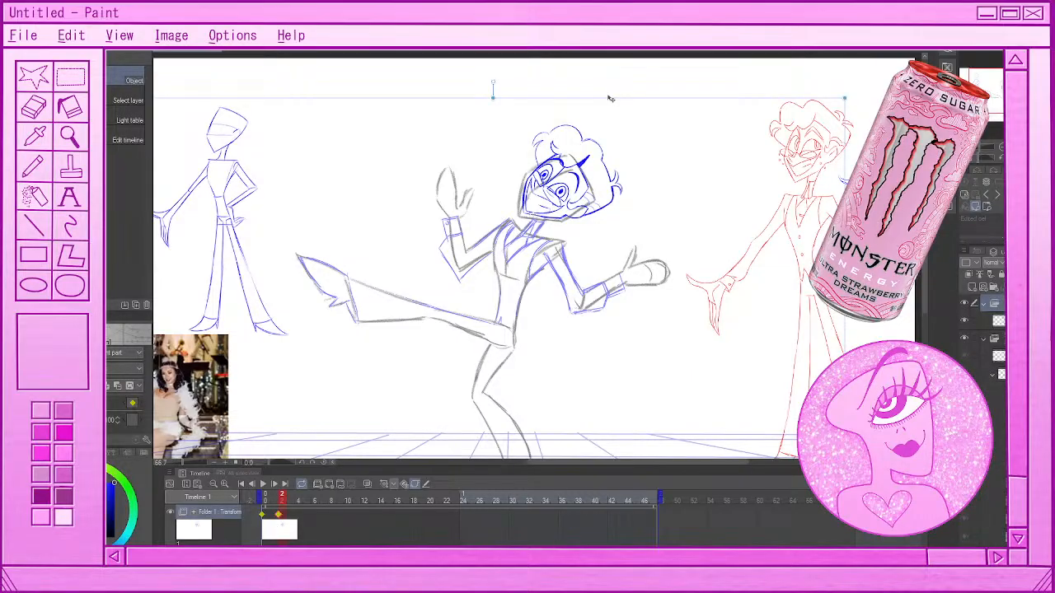
pyautogui.moveTo(610, 99); pyautogui.dragTo(612, 104)
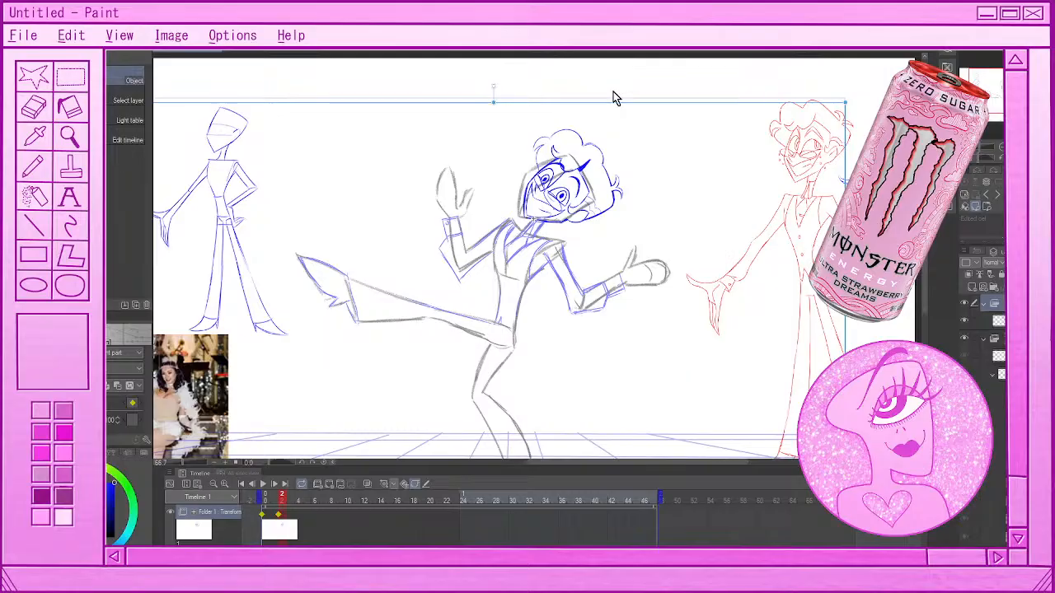
# Rotate the head slightly counterclockwise at frame 2 and check the motion against frame 0
pyautogui.scroll(2, 554, 158)
pyautogui.scroll(1, 554, 160)
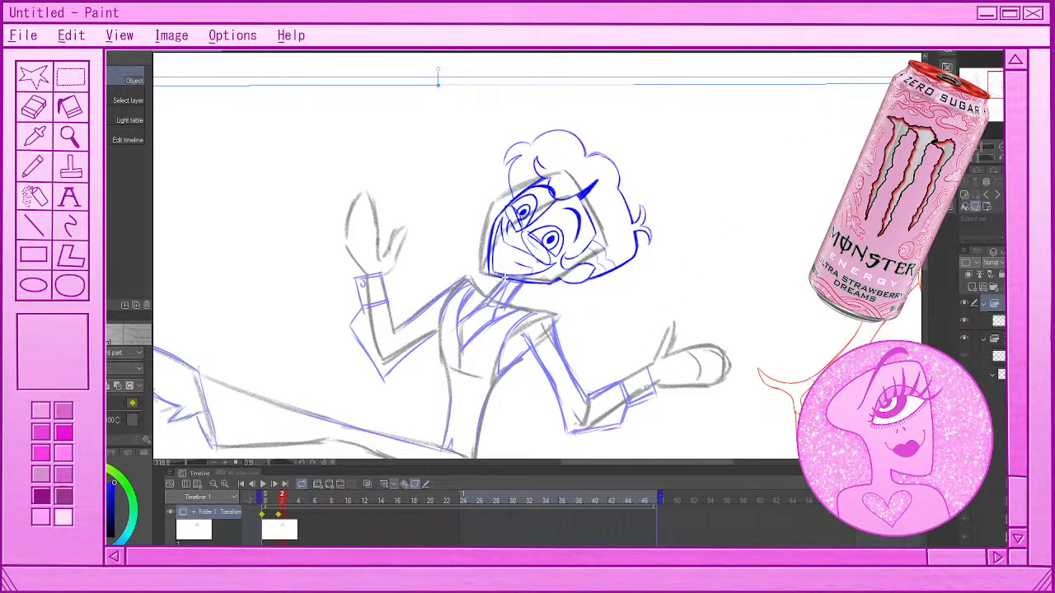
pyautogui.moveTo(904, 75); pyautogui.dragTo(897, 59)
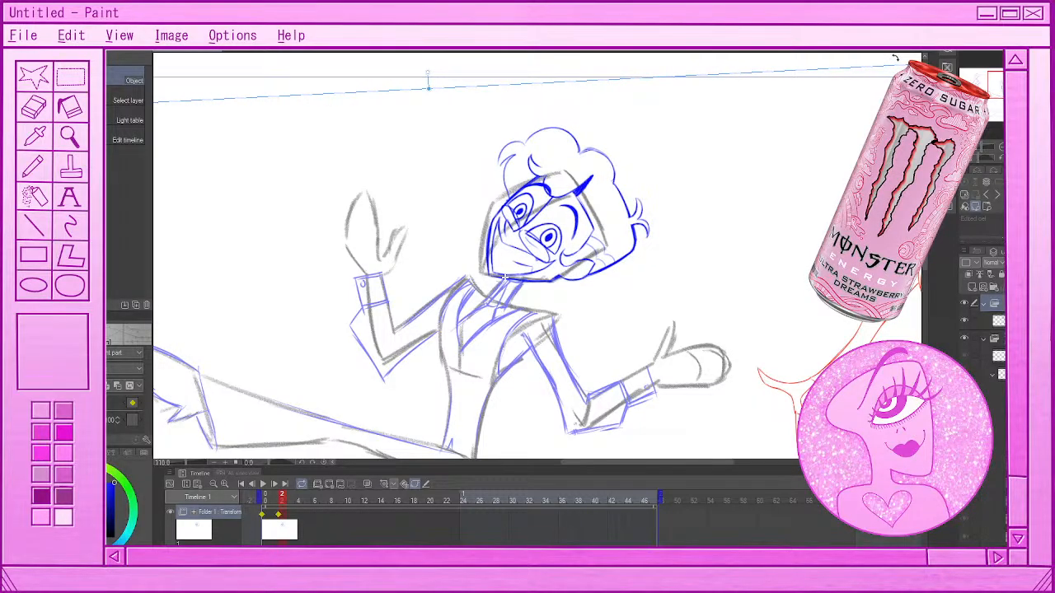
pyautogui.moveTo(896, 58); pyautogui.dragTo(894, 54)
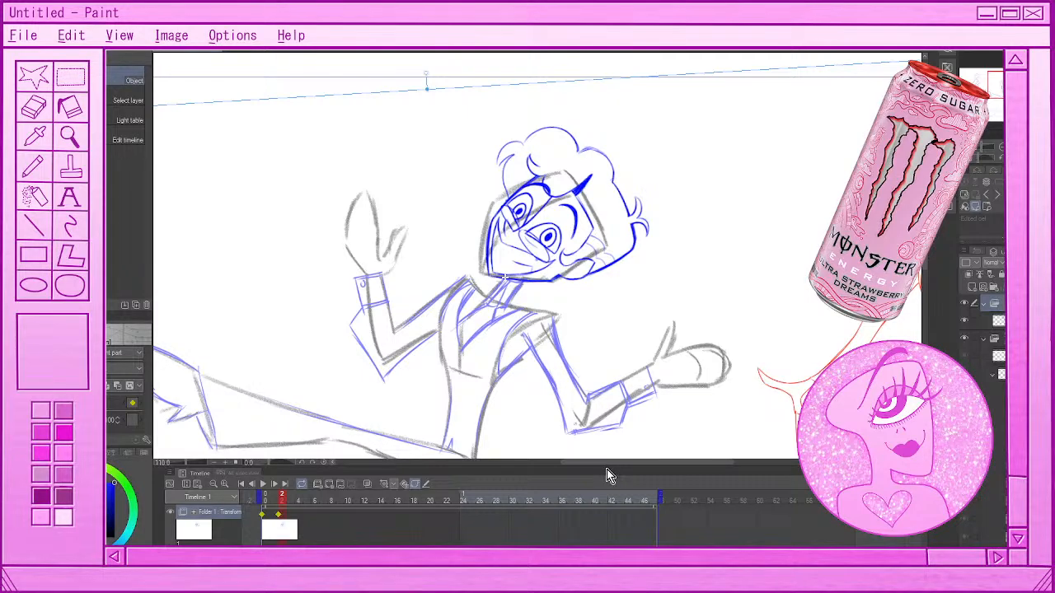
pyautogui.click(263, 513)
pyautogui.click(279, 515)
pyautogui.click(262, 514)
pyautogui.click(281, 516)
# Add a transform keyframe at frame 4, moving the head slightly up and rotating it slightly clockwise
pyautogui.click(296, 519)
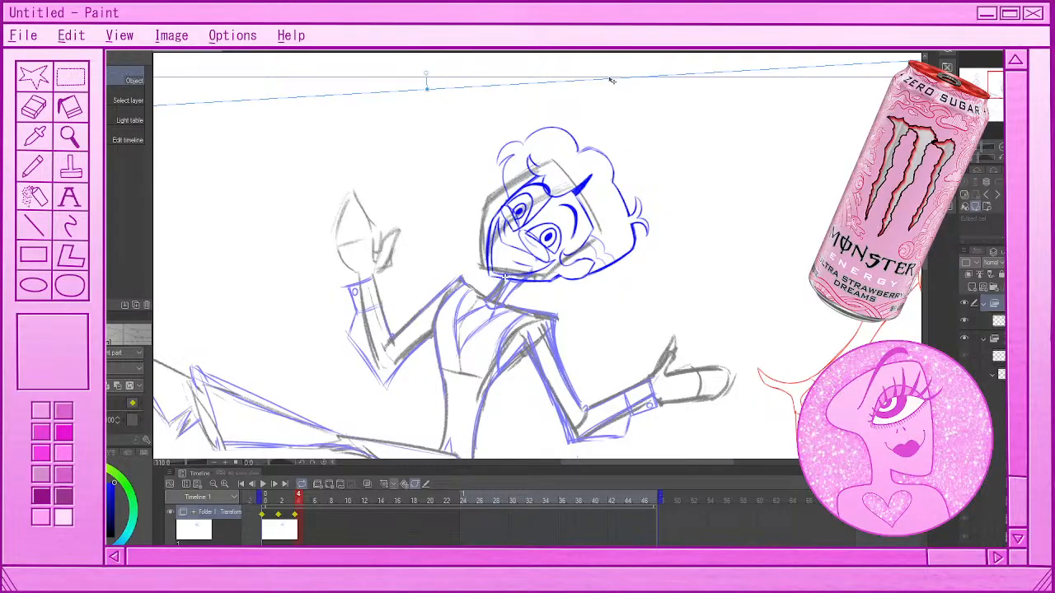
pyautogui.moveTo(611, 82); pyautogui.dragTo(612, 75)
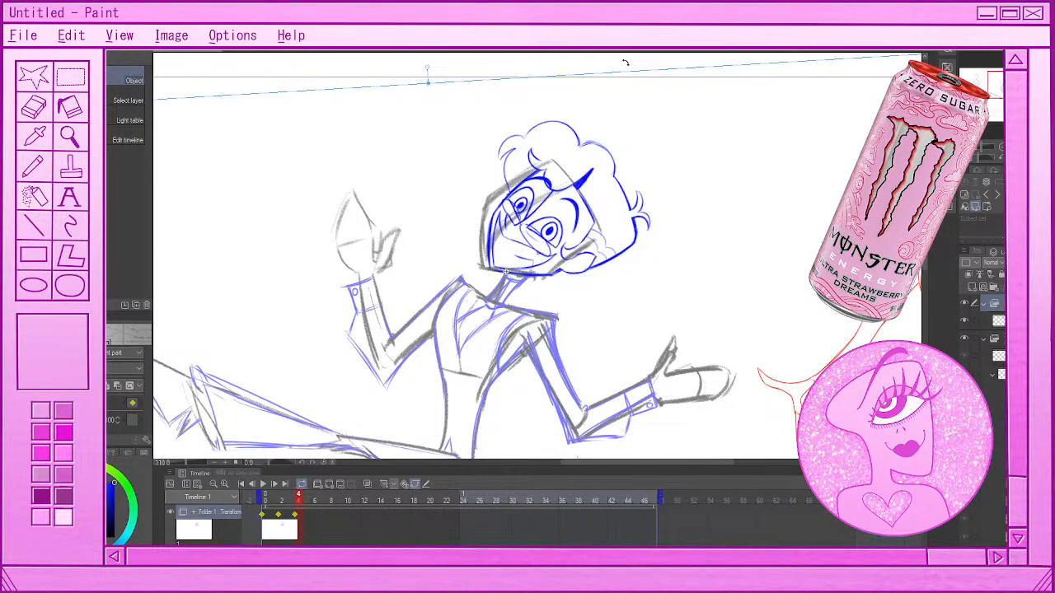
pyautogui.moveTo(624, 63); pyautogui.dragTo(633, 64)
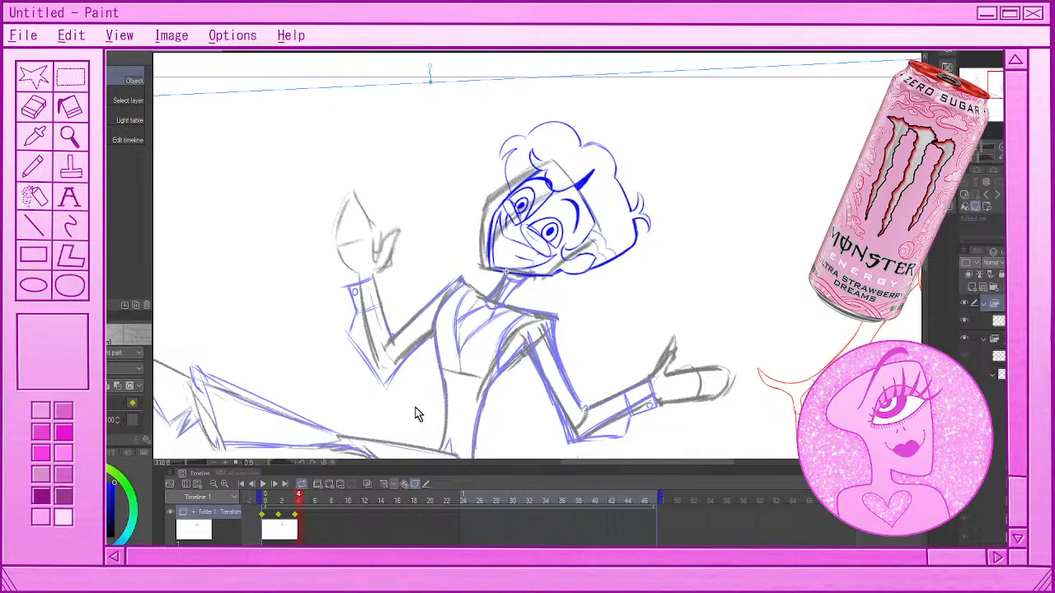
# Add a transform keyframe at frame 6 and move the head up and slightly right onto the figure's rough head
pyautogui.click(315, 500)
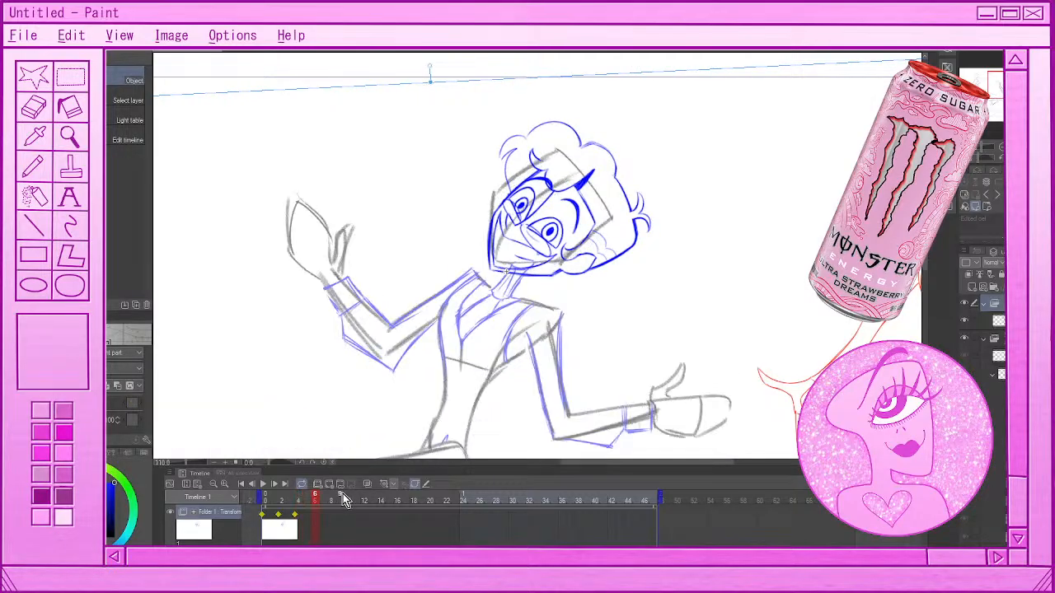
pyautogui.click(383, 484)
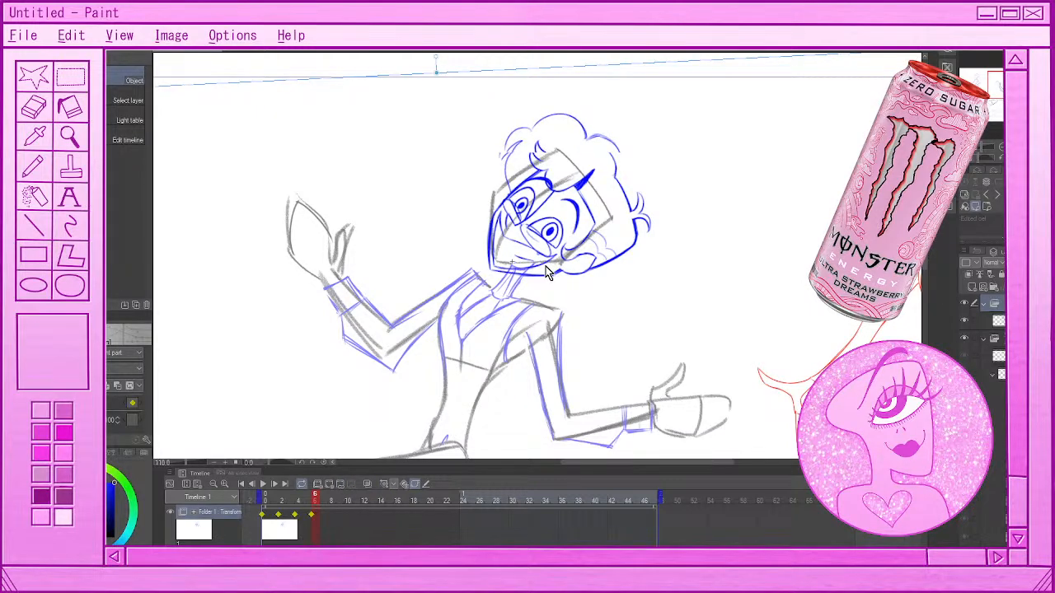
pyautogui.moveTo(546, 266); pyautogui.dragTo(547, 268)
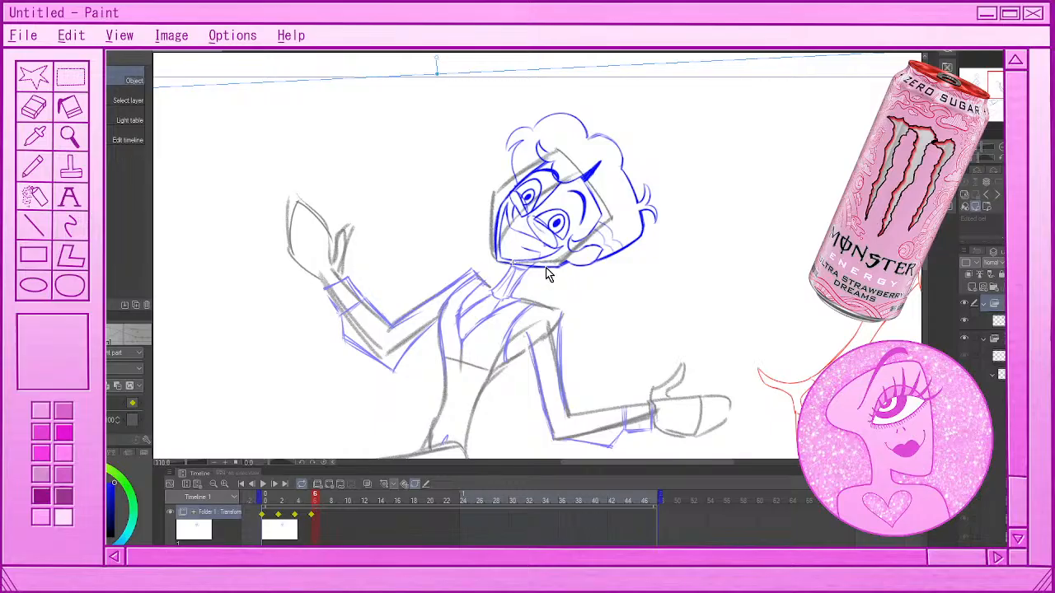
# Rotate the head slightly counterclockwise at frame 6 and fine-tune its placement over the figure's rough head
pyautogui.moveTo(708, 54); pyautogui.dragTo(527, 64)
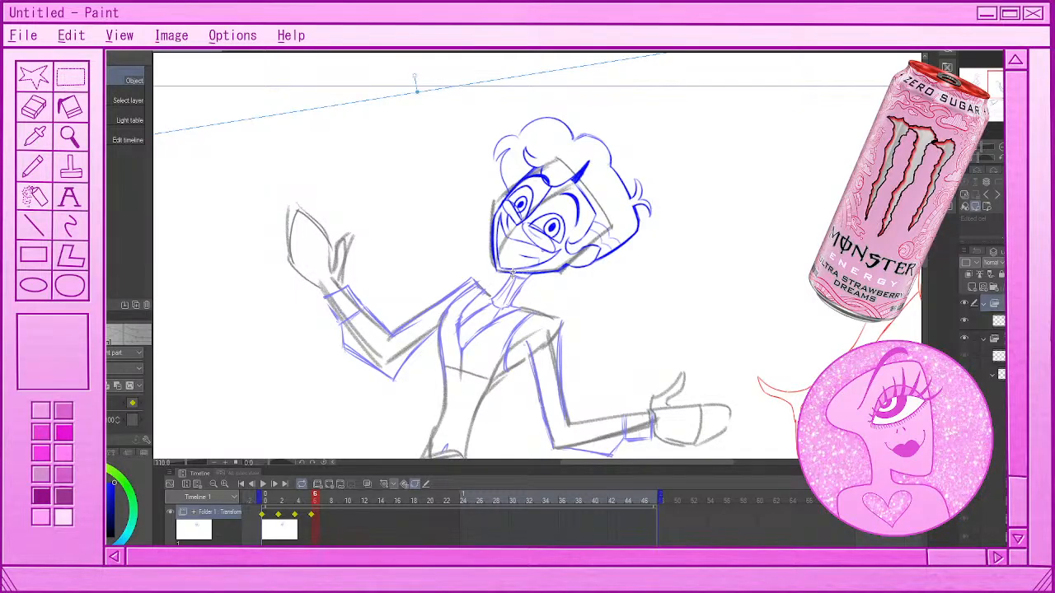
pyautogui.moveTo(525, 276); pyautogui.dragTo(525, 275)
pyautogui.moveTo(543, 62); pyautogui.dragTo(541, 62)
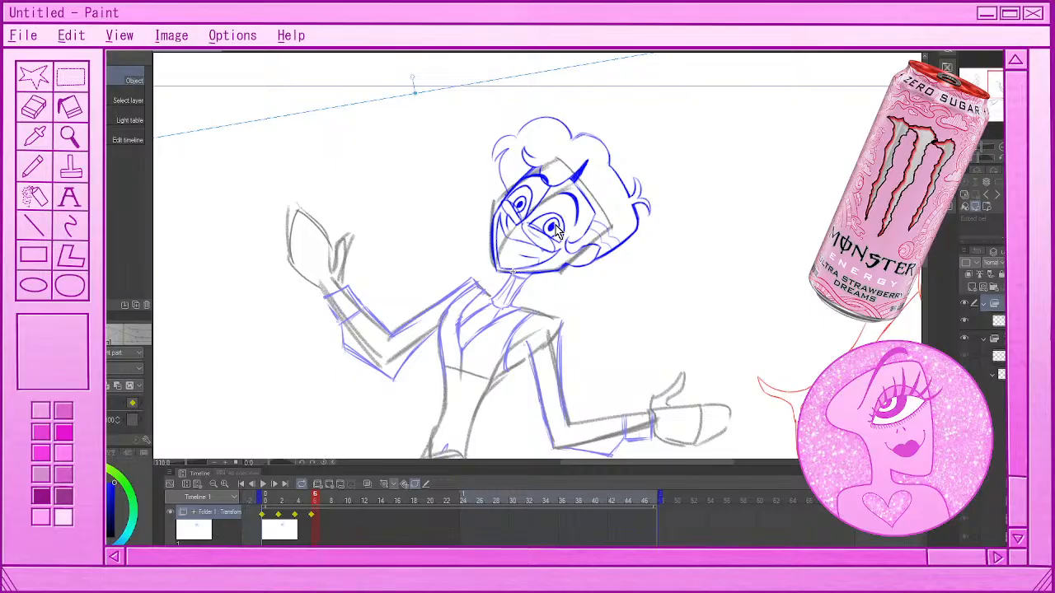
# Key the head at frame 8, moving it slightly right onto the rough head and rotating it slightly counterclockwise
pyautogui.click(324, 517)
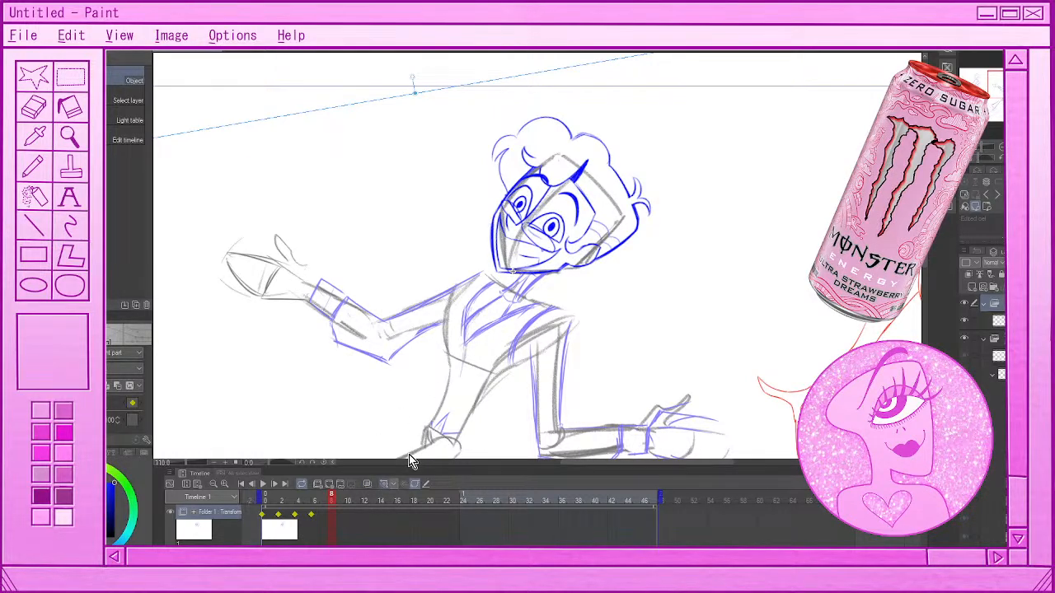
pyautogui.moveTo(558, 278); pyautogui.dragTo(575, 277)
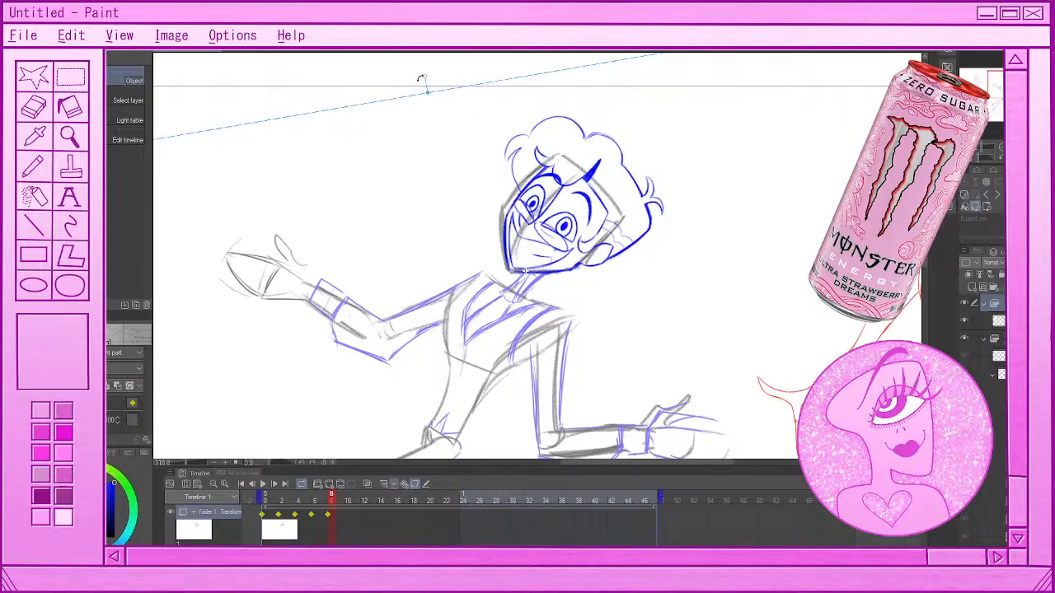
pyautogui.moveTo(421, 79); pyautogui.dragTo(426, 77)
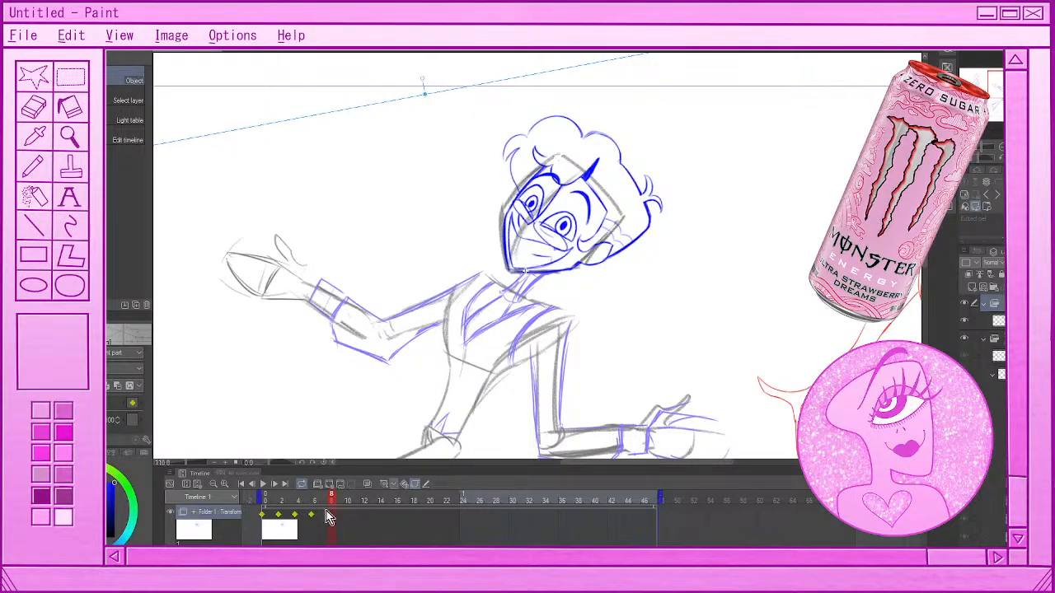
# Add a transform keyframe at frame 10 and move the head down and left onto the figure's rough head
pyautogui.moveTo(322, 494)
pyautogui.mouseDown()
pyautogui.moveTo(275, 496)
pyautogui.moveTo(340, 507)
pyautogui.mouseUp()
pyautogui.click(347, 511)
pyautogui.click(384, 484)
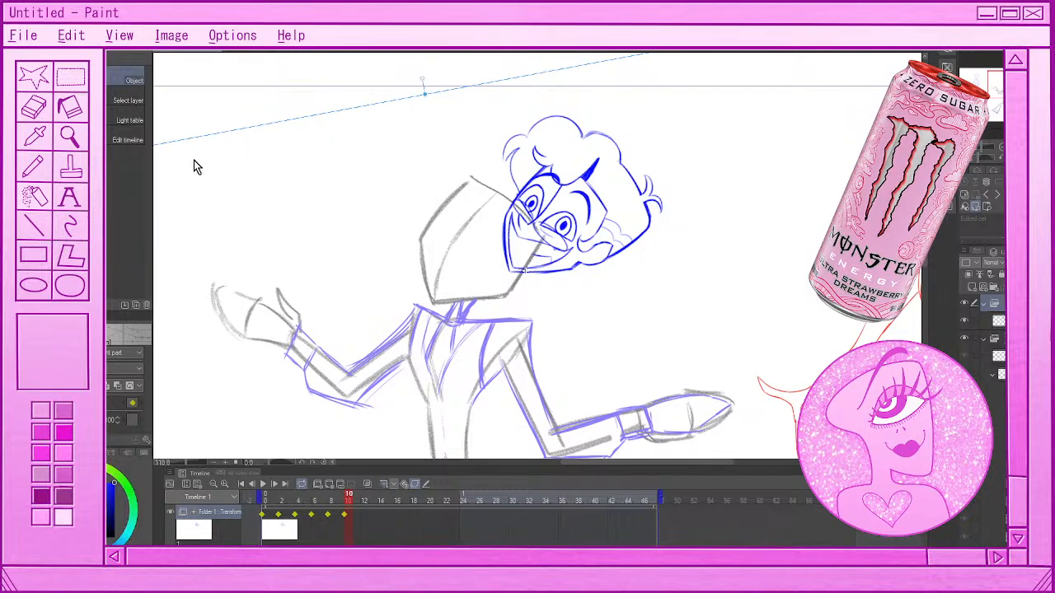
pyautogui.click(113, 83)
pyautogui.click(330, 510)
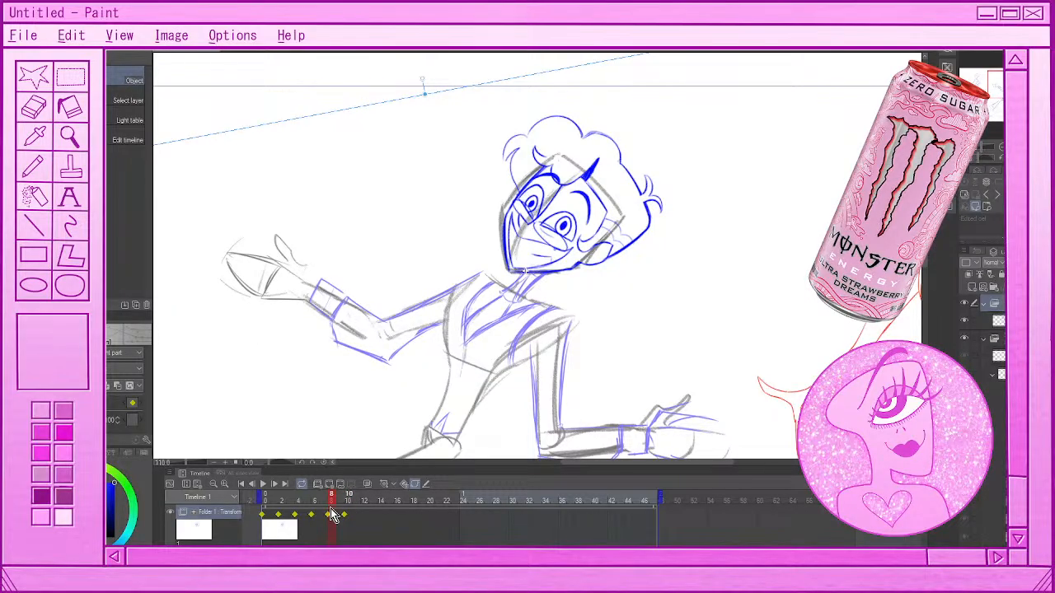
pyautogui.click(346, 510)
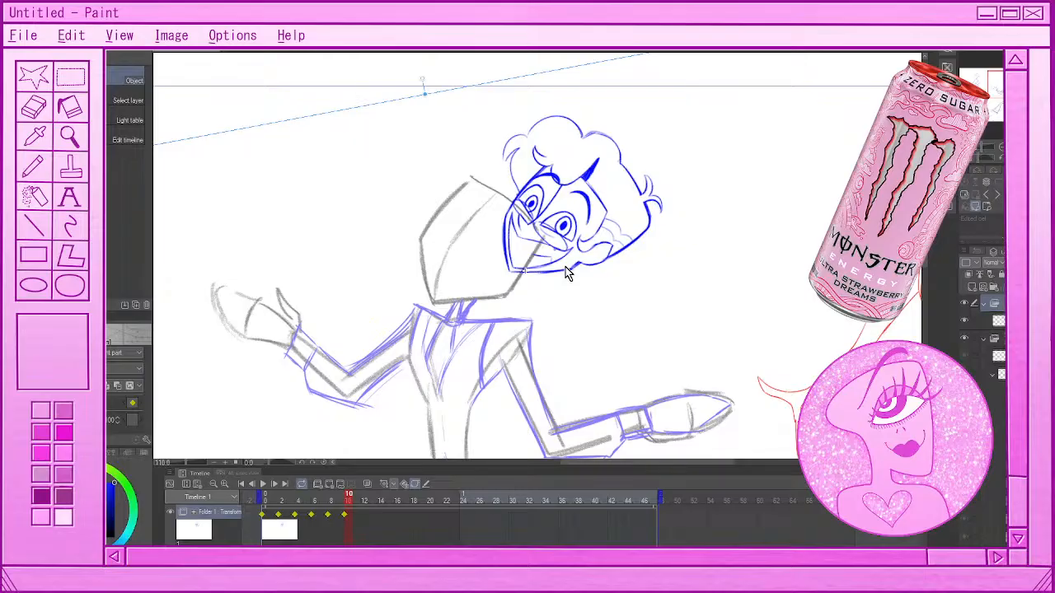
pyautogui.moveTo(566, 274)
pyautogui.mouseDown()
pyautogui.moveTo(489, 302)
pyautogui.moveTo(499, 302)
pyautogui.mouseUp()
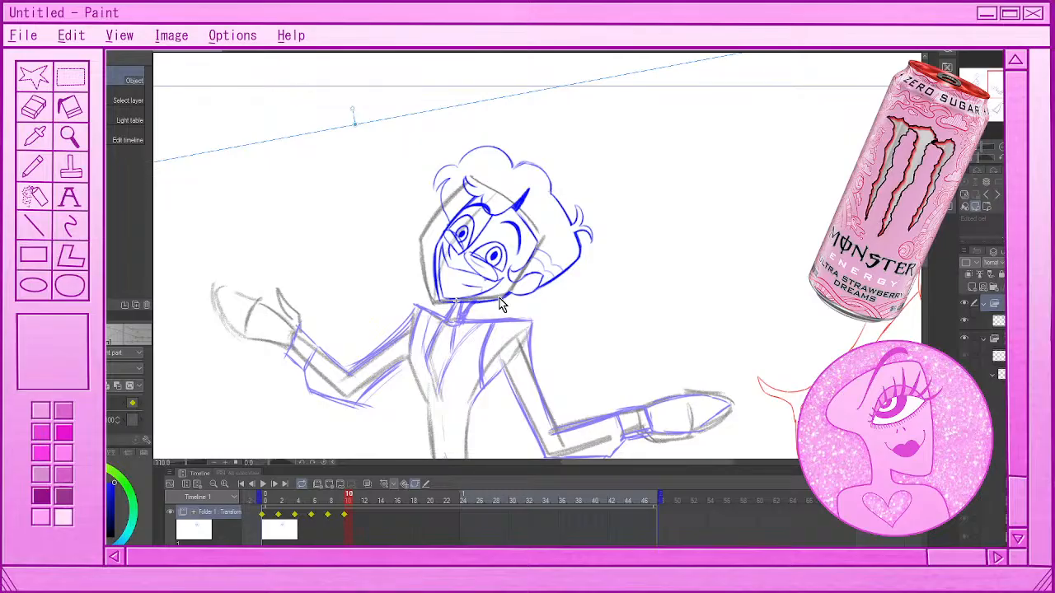
# Nudge the head slightly up at frame 10 and rotate it slightly counterclockwise to match the rough head's tilt
pyautogui.press('Return')
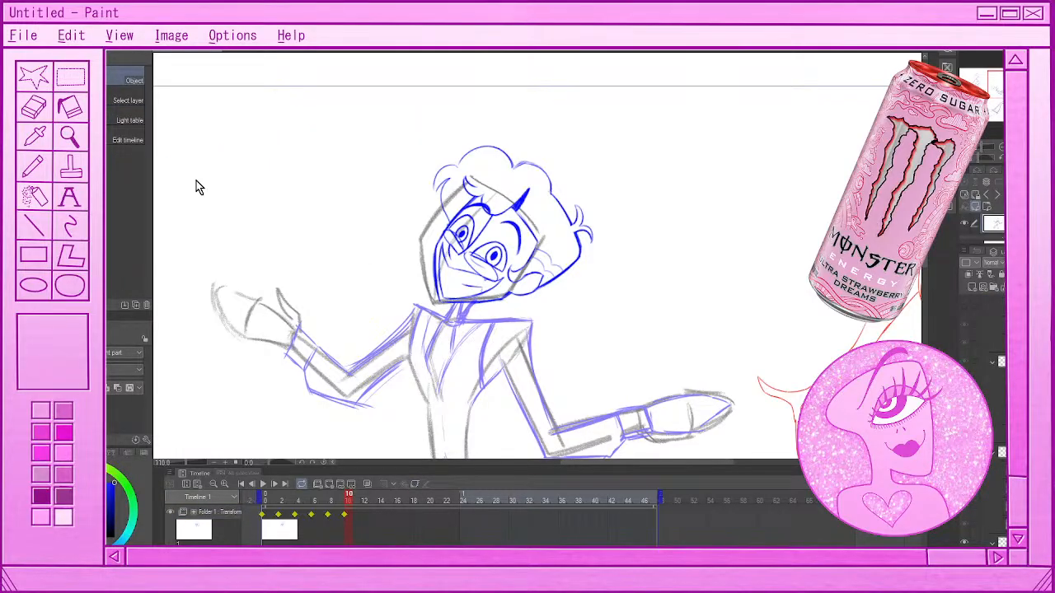
pyautogui.click(420, 351)
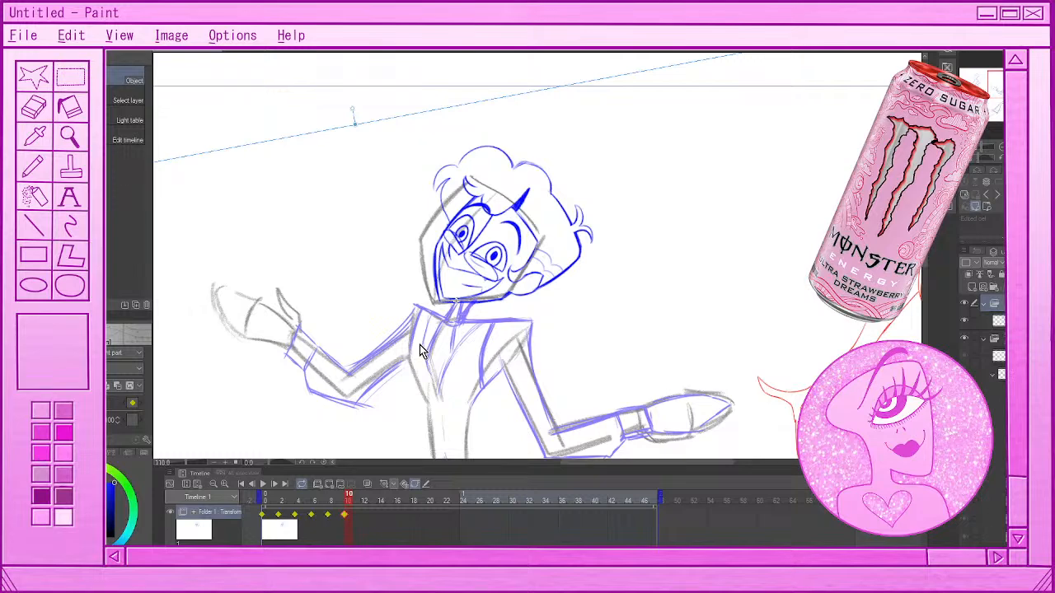
pyautogui.moveTo(523, 94); pyautogui.dragTo(522, 92)
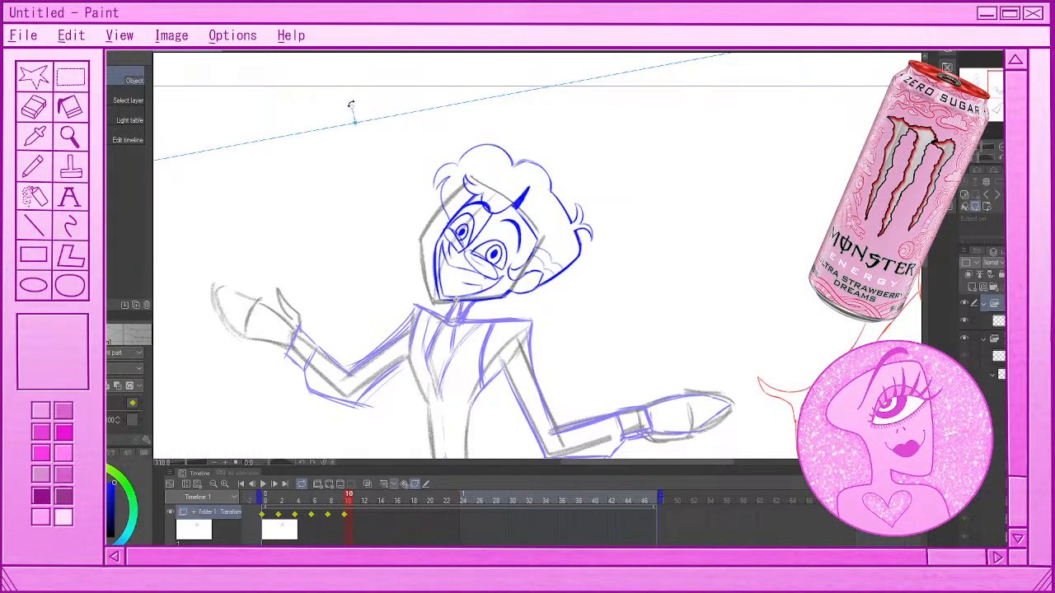
pyautogui.moveTo(350, 105); pyautogui.dragTo(344, 114)
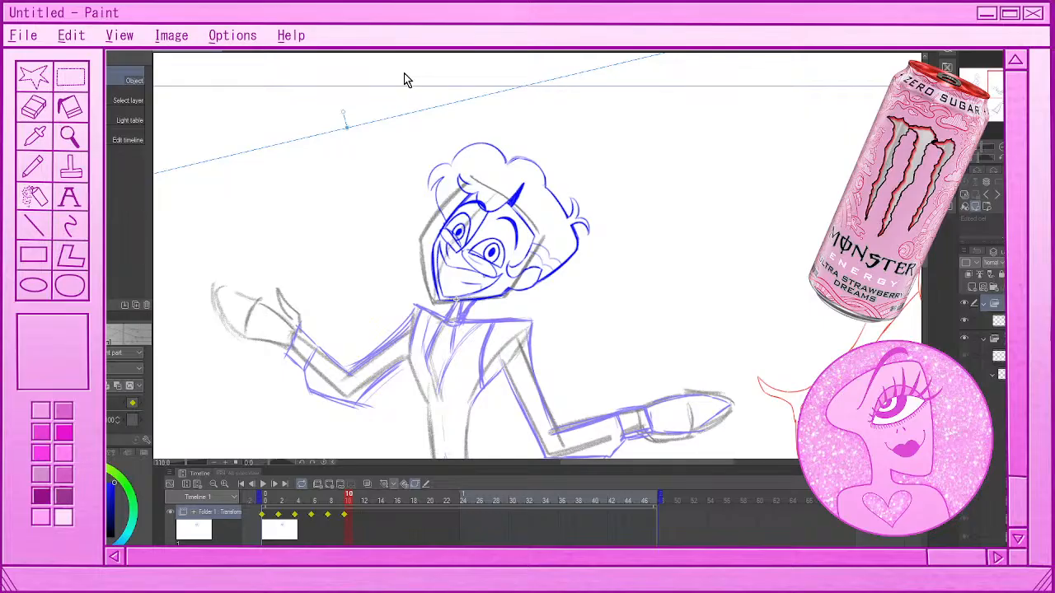
pyautogui.click(344, 516)
# Create a new raster layer above the head's folder and choose the Milli pen marker
pyautogui.scroll(-6, 466, 256)
pyautogui.scroll(2, 456, 218)
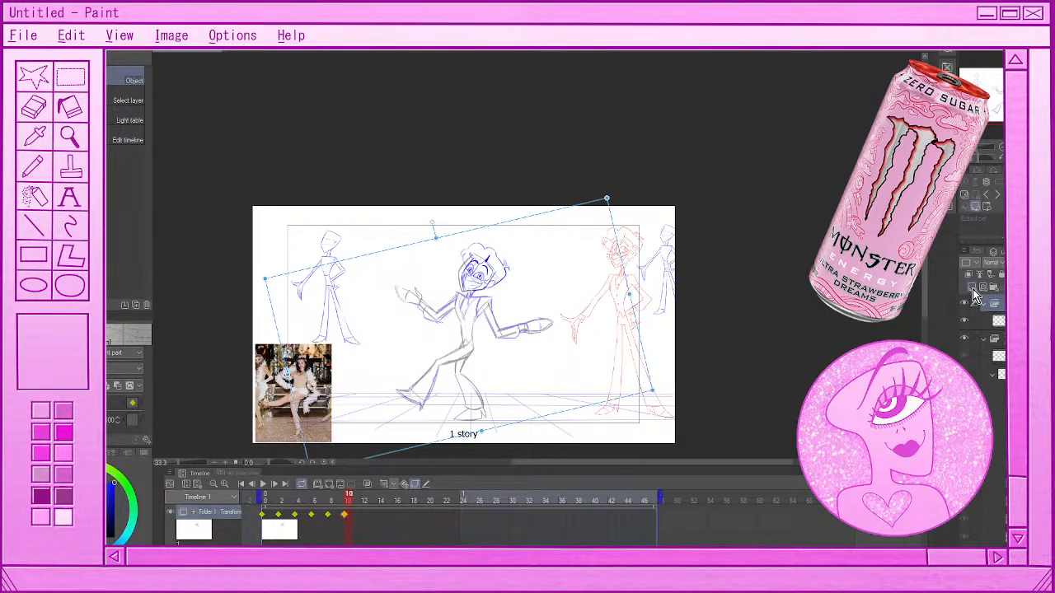
pyautogui.click(973, 292)
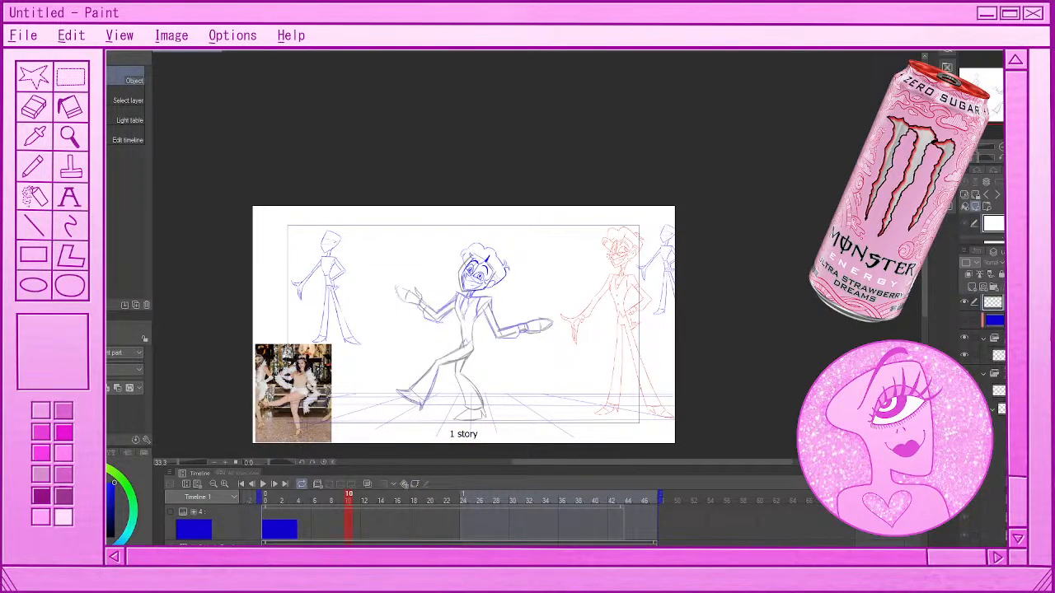
pyautogui.press('p')
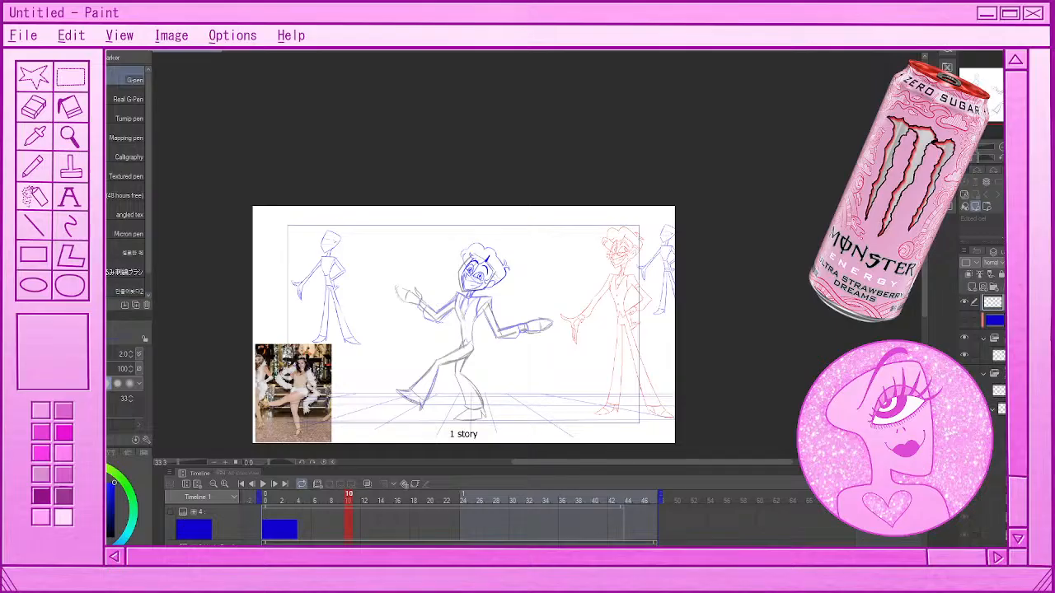
pyautogui.click(120, 61)
# Handwrite the break note "BRB SNAX" in large blue letters beside the dancing figure
pyautogui.moveTo(349, 248); pyautogui.dragTo(360, 278)
pyautogui.moveTo(348, 247)
pyautogui.mouseDown()
pyautogui.moveTo(358, 246)
pyautogui.moveTo(361, 281)
pyautogui.moveTo(377, 273)
pyautogui.mouseUp()
pyautogui.moveTo(364, 245)
pyautogui.mouseDown()
pyautogui.moveTo(375, 239)
pyautogui.moveTo(385, 278)
pyautogui.mouseUp()
pyautogui.moveTo(396, 237); pyautogui.dragTo(398, 279)
pyautogui.moveTo(395, 234); pyautogui.dragTo(399, 278)
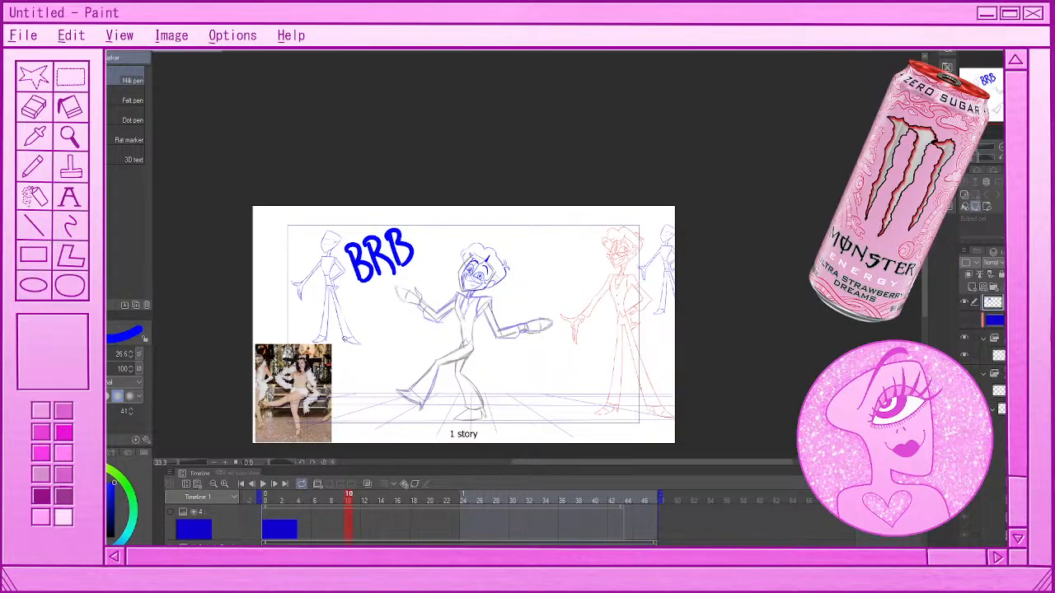
pyautogui.moveTo(334, 313)
pyautogui.mouseDown()
pyautogui.moveTo(341, 334)
pyautogui.moveTo(361, 298)
pyautogui.mouseUp()
pyautogui.moveTo(370, 295); pyautogui.dragTo(376, 328)
pyautogui.moveTo(364, 320); pyautogui.dragTo(375, 315)
pyautogui.moveTo(377, 300); pyautogui.dragTo(400, 316)
pyautogui.moveTo(380, 322); pyautogui.dragTo(388, 293)
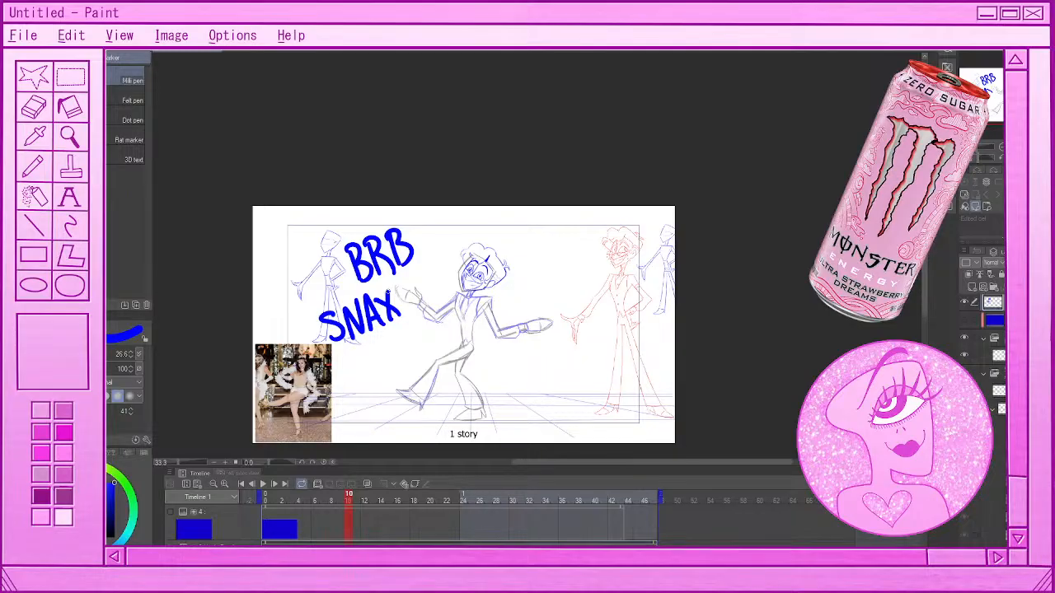
# Rewrite the note's second word as "SNACKS" and add an underlined "Time" beneath it
pyautogui.hotkey('ctrl', 'z')
pyautogui.hotkey('ctrl', 'z')
pyautogui.moveTo(389, 299); pyautogui.dragTo(393, 315)
pyautogui.moveTo(393, 292); pyautogui.dragTo(399, 316)
pyautogui.moveTo(404, 295); pyautogui.dragTo(413, 305)
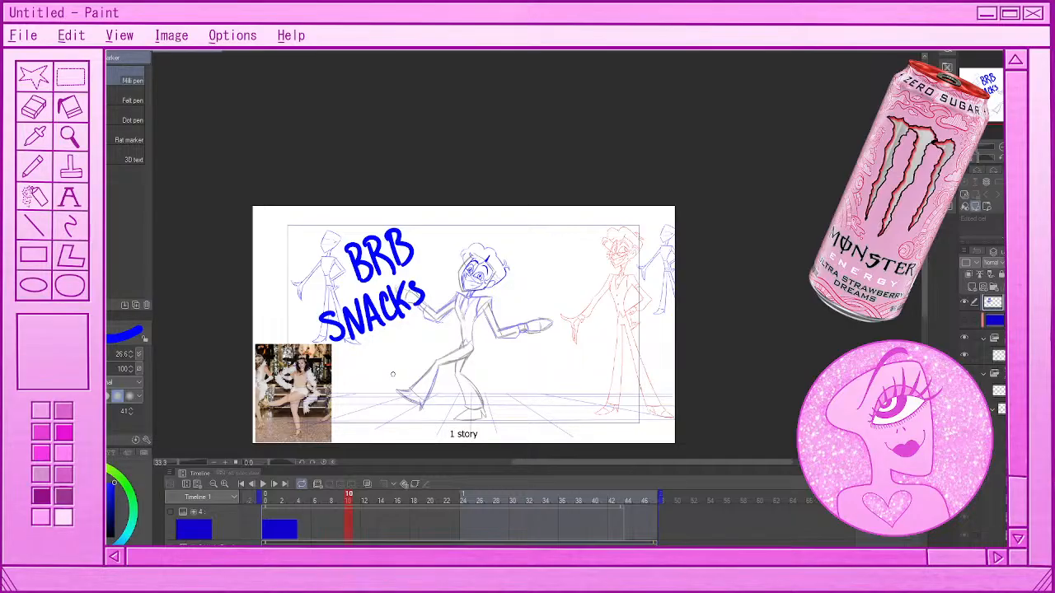
pyautogui.moveTo(363, 351); pyautogui.dragTo(369, 371)
pyautogui.moveTo(355, 358); pyautogui.dragTo(375, 345)
pyautogui.moveTo(381, 357)
pyautogui.mouseDown()
pyautogui.moveTo(386, 371)
pyautogui.moveTo(424, 330)
pyautogui.moveTo(439, 341)
pyautogui.moveTo(448, 328)
pyautogui.moveTo(373, 386)
pyautogui.mouseUp()
pyautogui.click(384, 348)
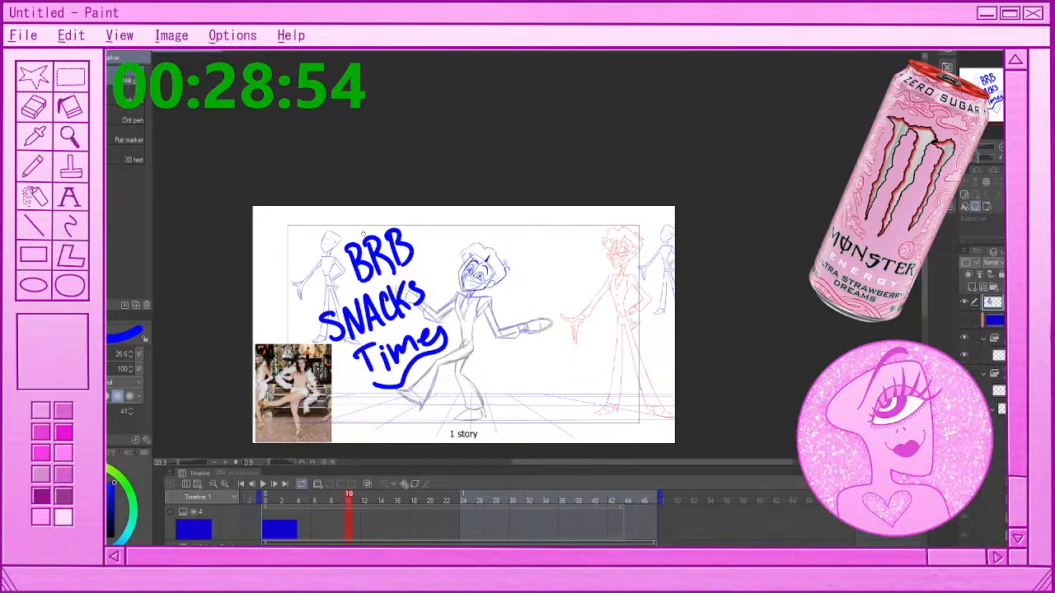
# Undo all the handwritten strokes of the break note
pyautogui.hotkey('ctrl', 'z')
pyautogui.hotkey('ctrl', 'z')
pyautogui.hotkey('ctrl', 'z')
pyautogui.hotkey('ctrl', 'z')
pyautogui.hotkey('ctrl', 'z')
pyautogui.hotkey('ctrl', 'z')
pyautogui.hotkey('ctrl', 'z')
pyautogui.hotkey('ctrl', 'z')
pyautogui.hotkey('ctrl', 'z')
pyautogui.hotkey('ctrl', 'z')
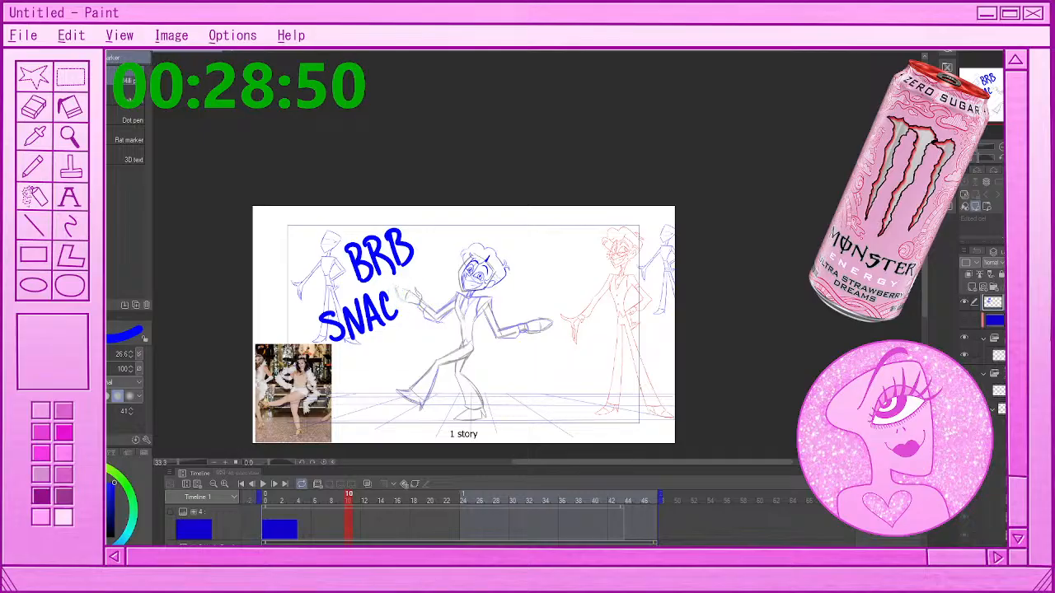
pyautogui.hotkey('ctrl', 'z')
pyautogui.hotkey('ctrl', 'z')
pyautogui.hotkey('ctrl', 'z')
pyautogui.hotkey('ctrl', 'z')
pyautogui.hotkey('ctrl', 'z')
pyautogui.hotkey('ctrl', 'z')
pyautogui.hotkey('ctrl', 'z')
pyautogui.hotkey('ctrl', 'z')
pyautogui.hotkey('ctrl', 'z')
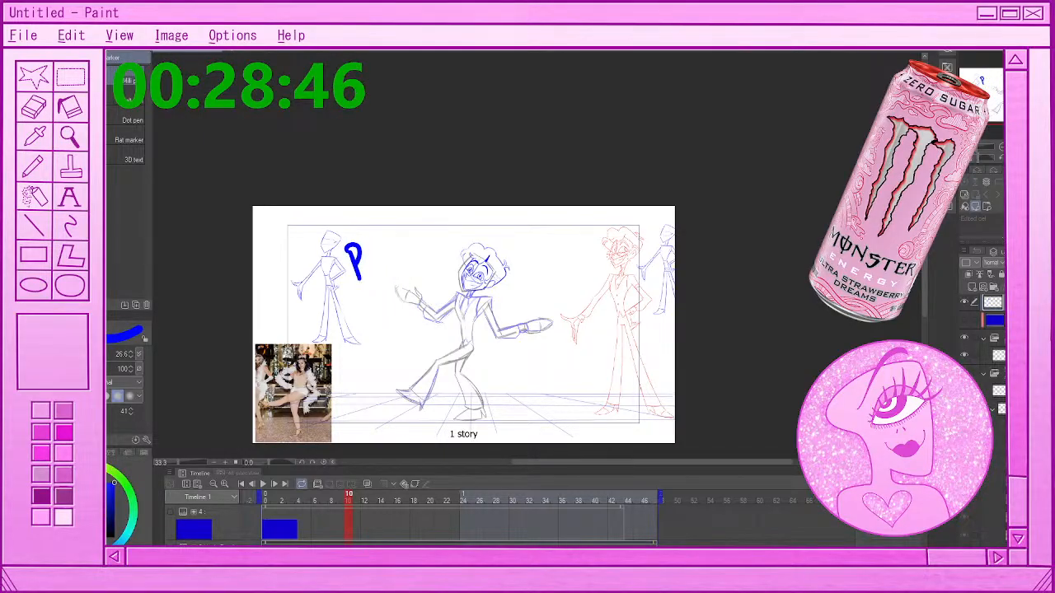
pyautogui.hotkey('ctrl', 'z')
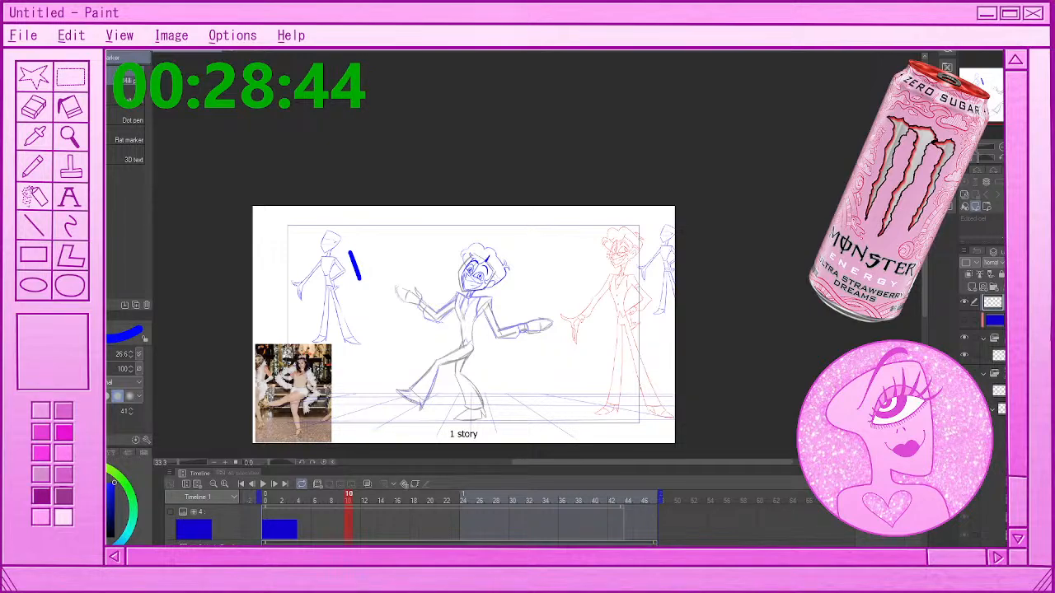
pyautogui.hotkey('ctrl', 'z')
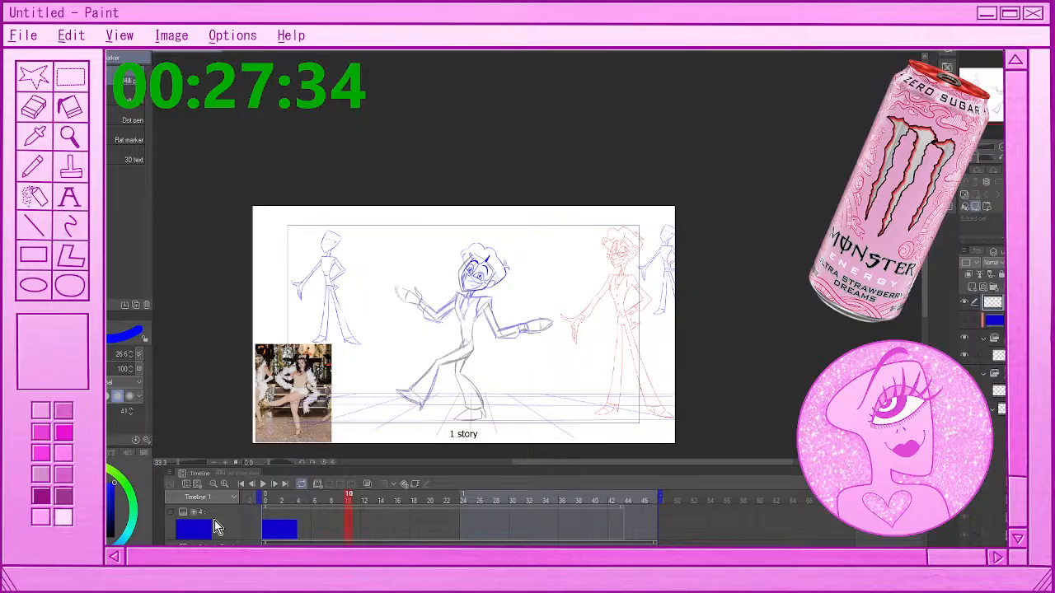
# Play back the head animation, then compare the head's poses at frames 8 and 10 with the Object tool active
pyautogui.click(263, 485)
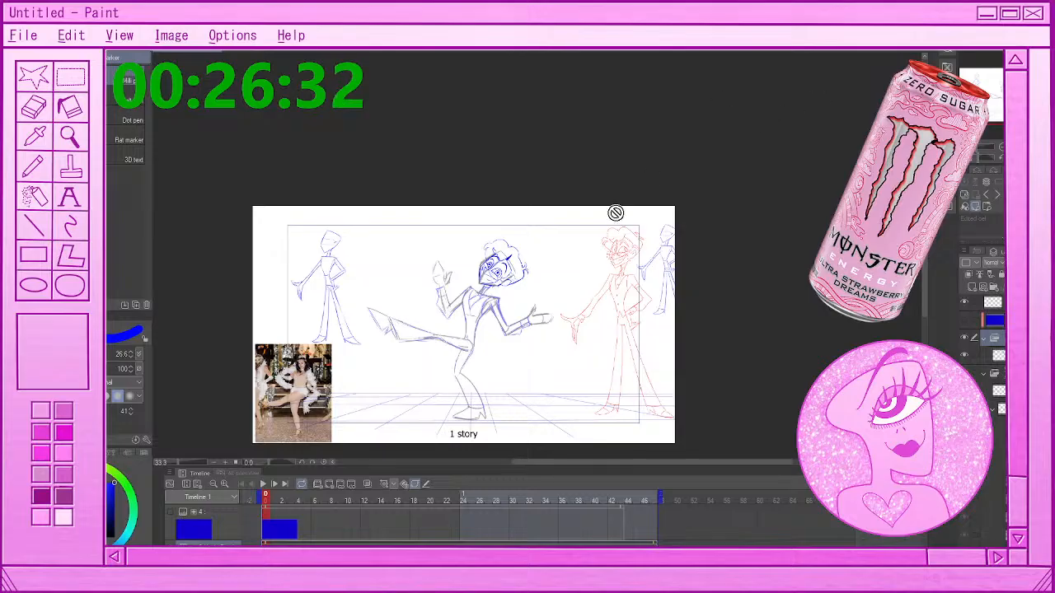
pyautogui.scroll(1, 525, 298)
pyautogui.scroll(1, 524, 295)
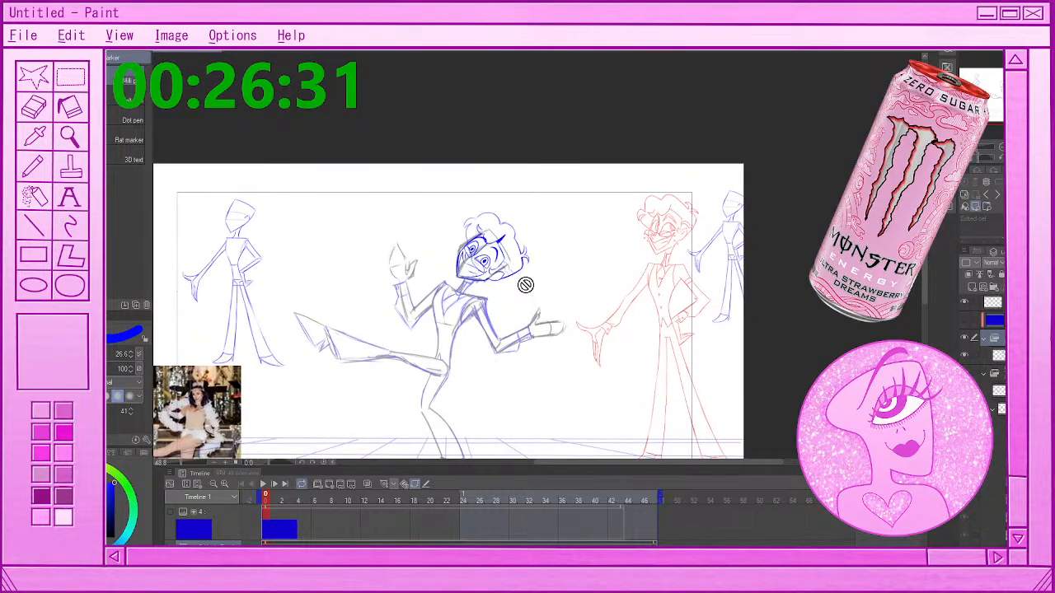
pyautogui.scroll(1, 525, 285)
pyautogui.click(349, 501)
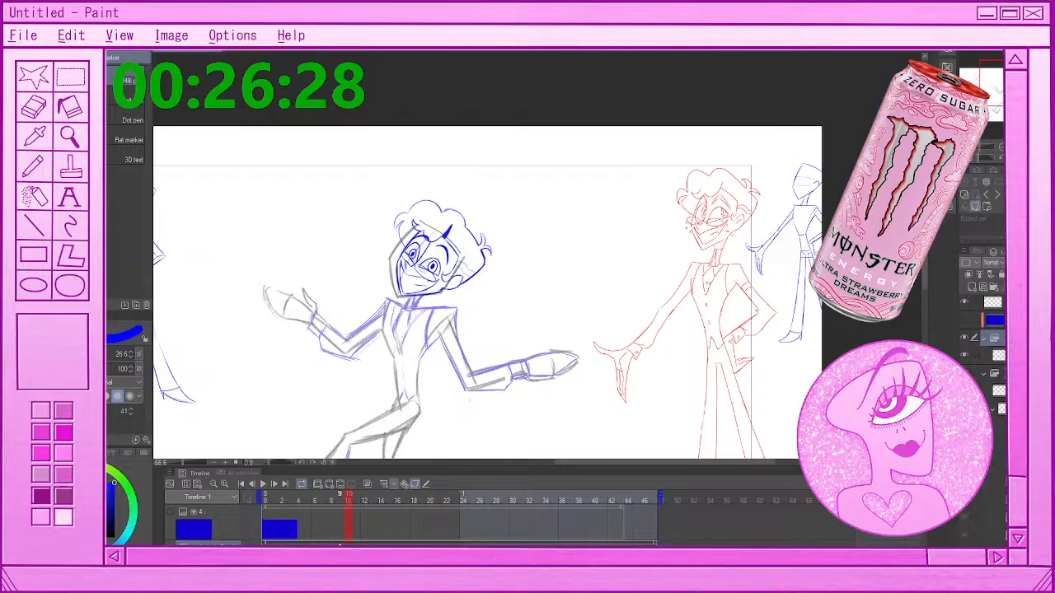
pyautogui.press('o')
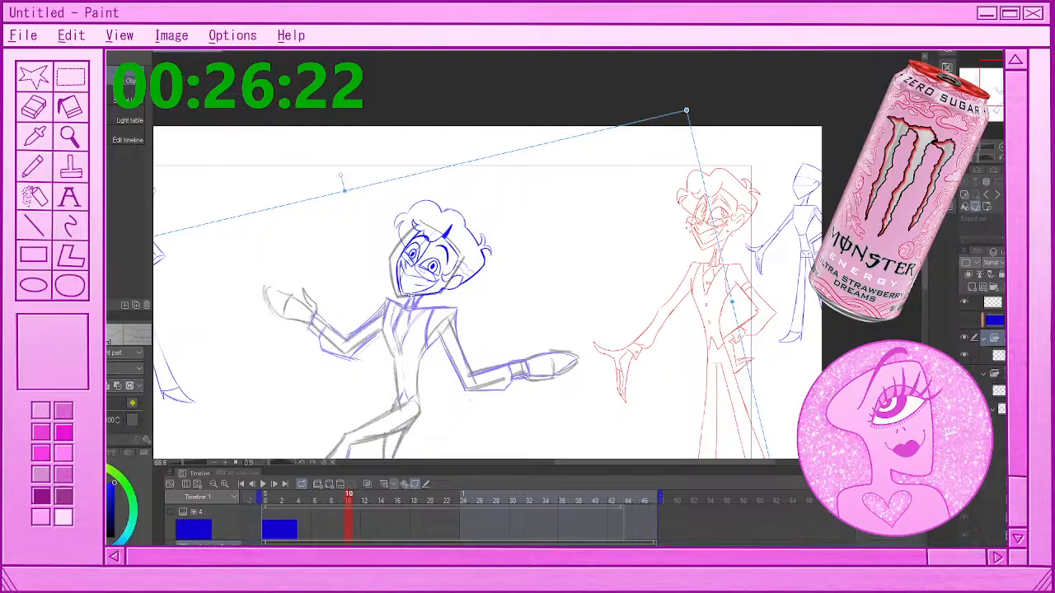
pyautogui.click(332, 498)
pyautogui.click(349, 497)
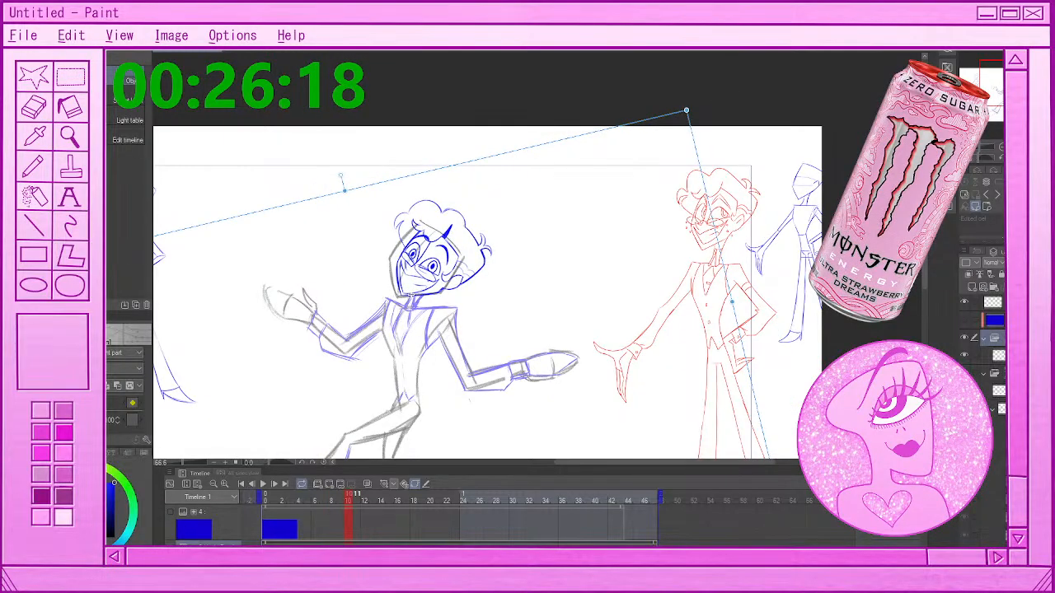
# At frame 12, move the head folder slightly down and left onto the rough head and rotate it counterclockwise
pyautogui.click(357, 498)
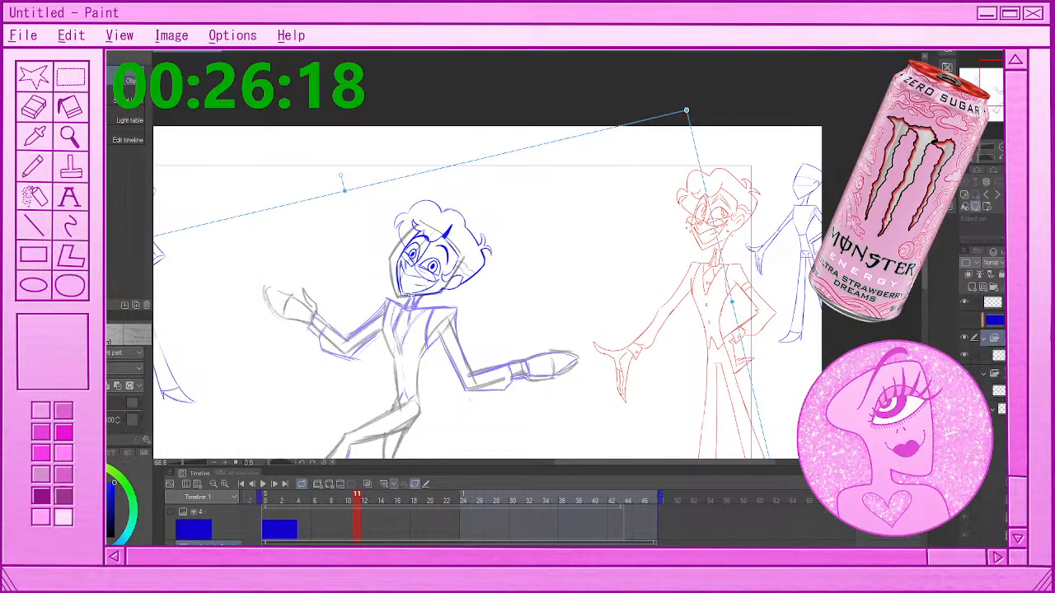
pyautogui.click(365, 498)
pyautogui.click(330, 485)
pyautogui.hotkey('ctrl', 'z')
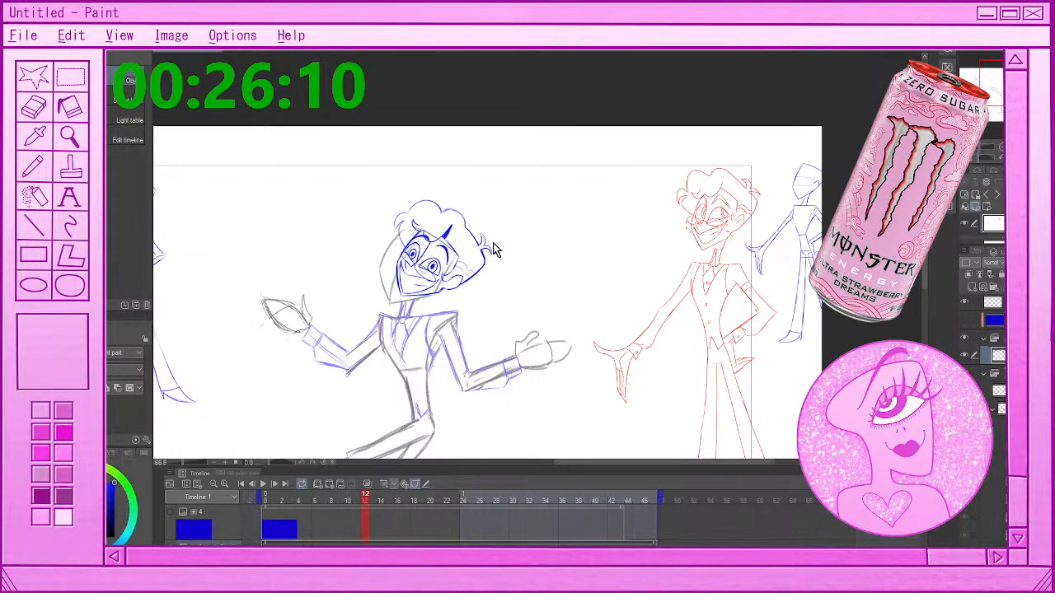
pyautogui.click(996, 339)
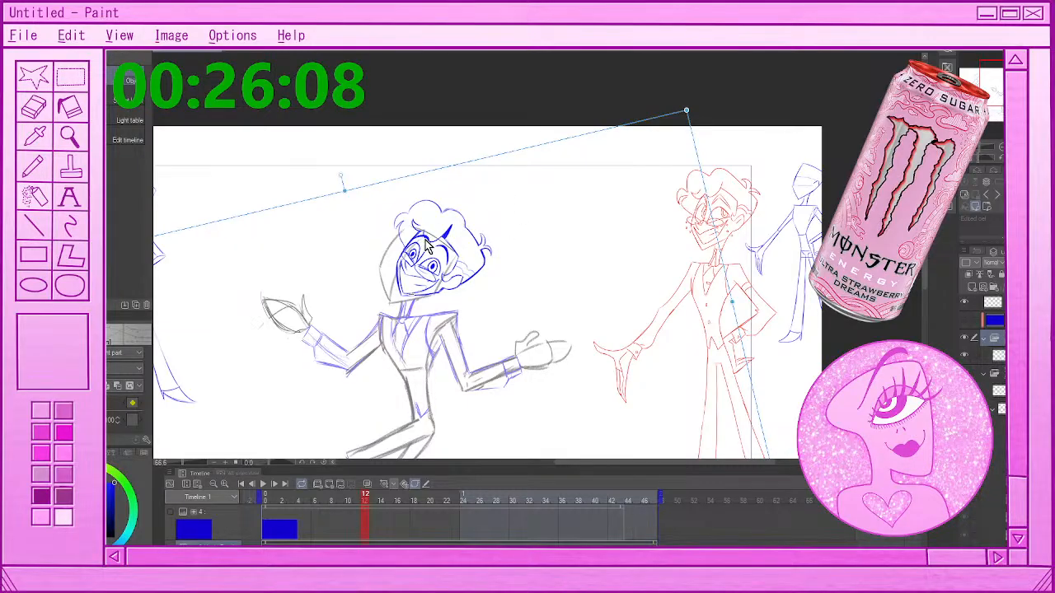
pyautogui.moveTo(428, 246); pyautogui.dragTo(432, 297)
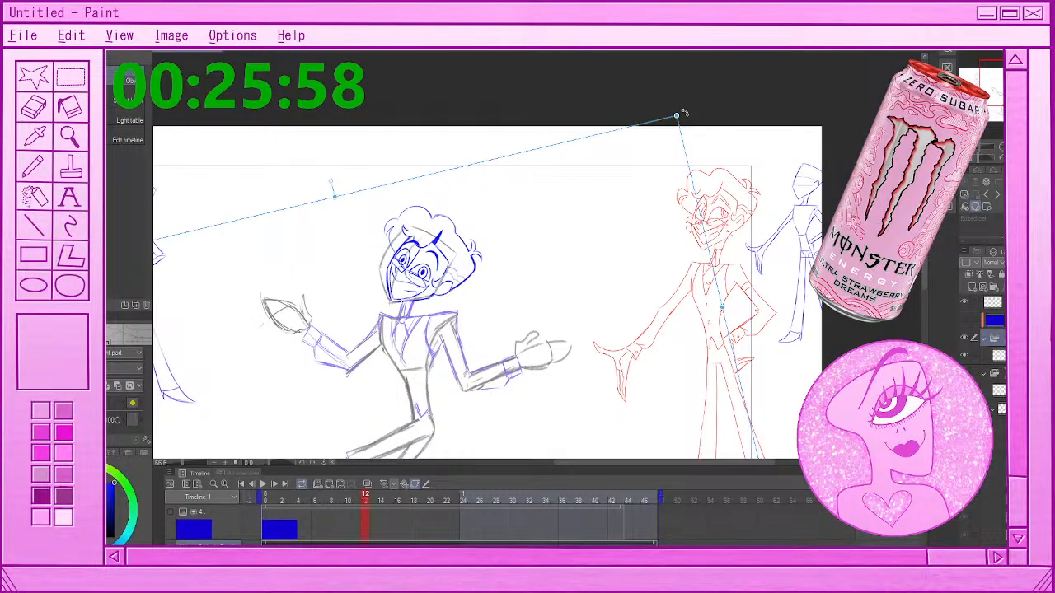
pyautogui.moveTo(684, 113); pyautogui.dragTo(669, 85)
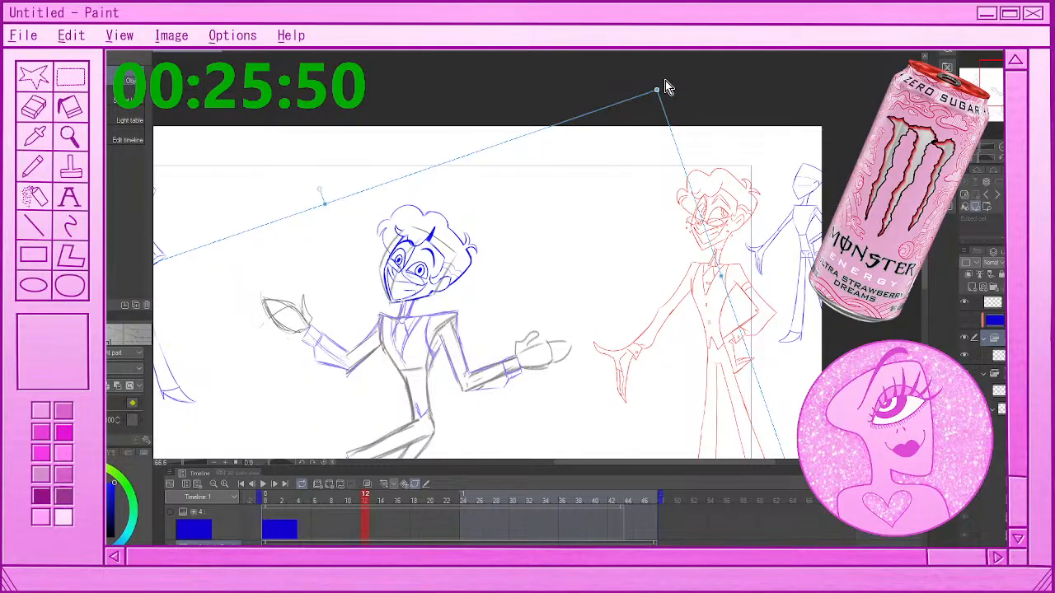
pyautogui.moveTo(665, 80); pyautogui.dragTo(663, 77)
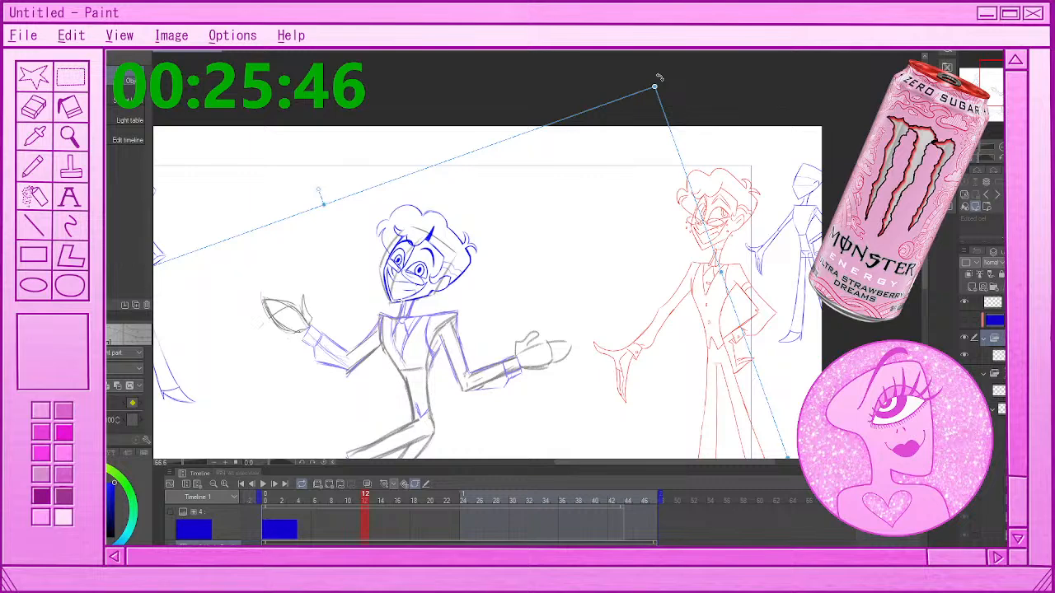
# Rotate the head folder slightly clockwise at frame 12 and compare its placement against the rough figure at frames 13 and 14
pyautogui.moveTo(660, 77); pyautogui.dragTo(661, 79)
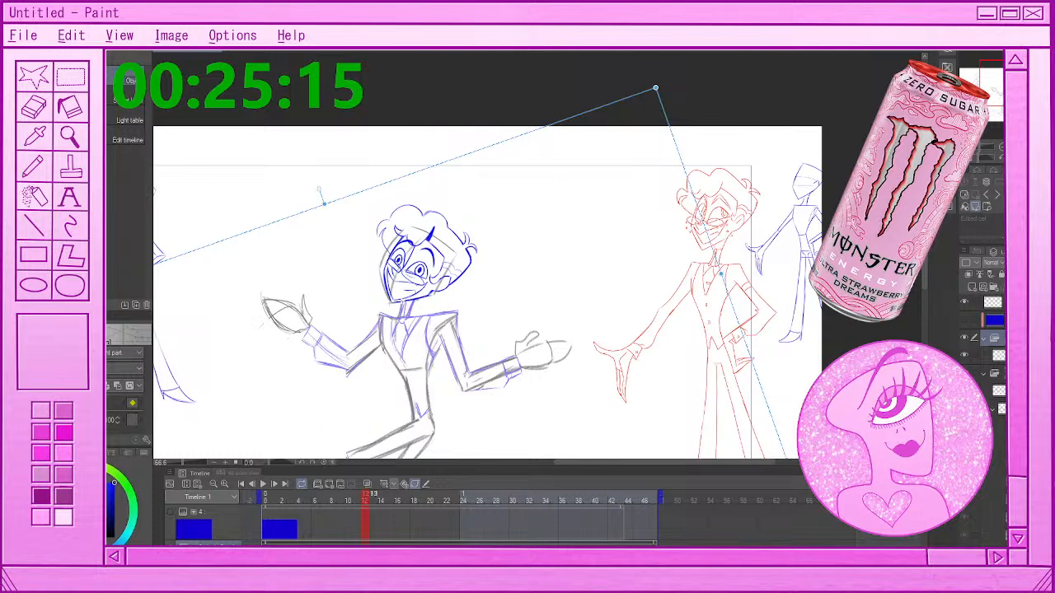
pyautogui.moveTo(365, 494); pyautogui.dragTo(373, 494)
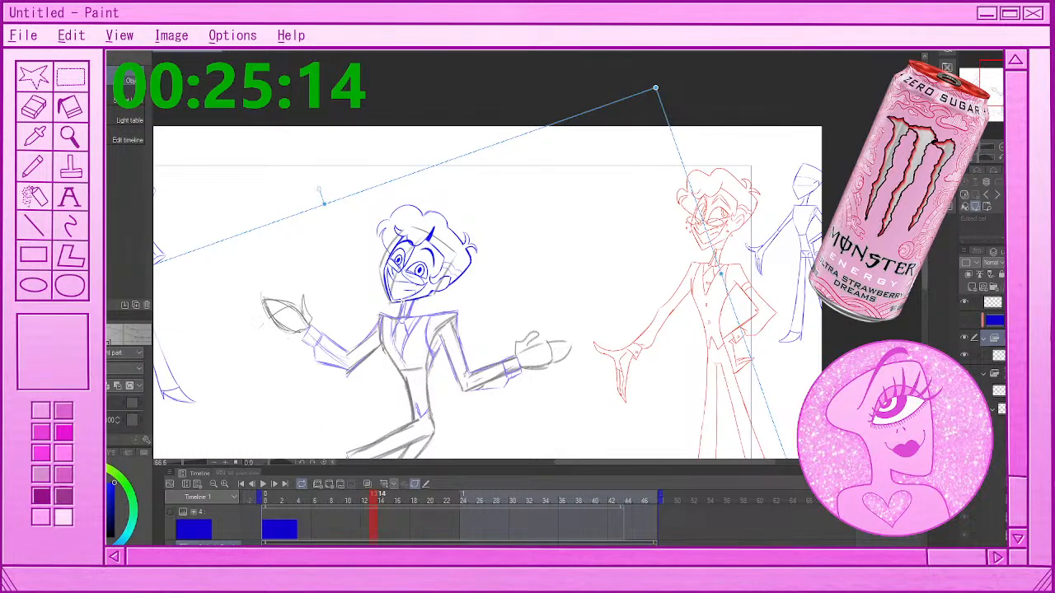
pyautogui.click(381, 496)
pyautogui.hotkey('ctrl', 'z')
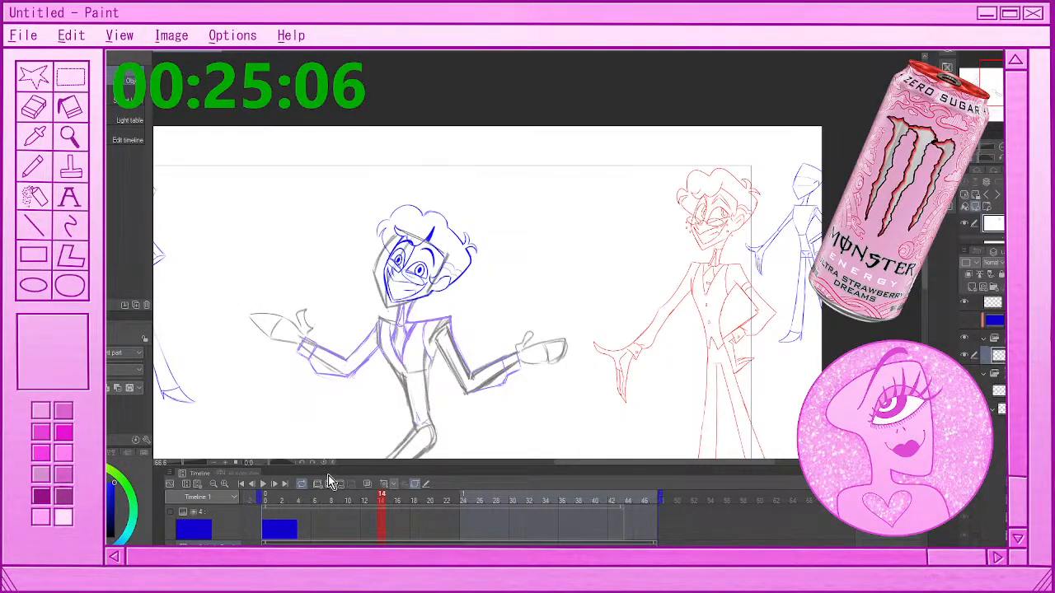
pyautogui.press(',')
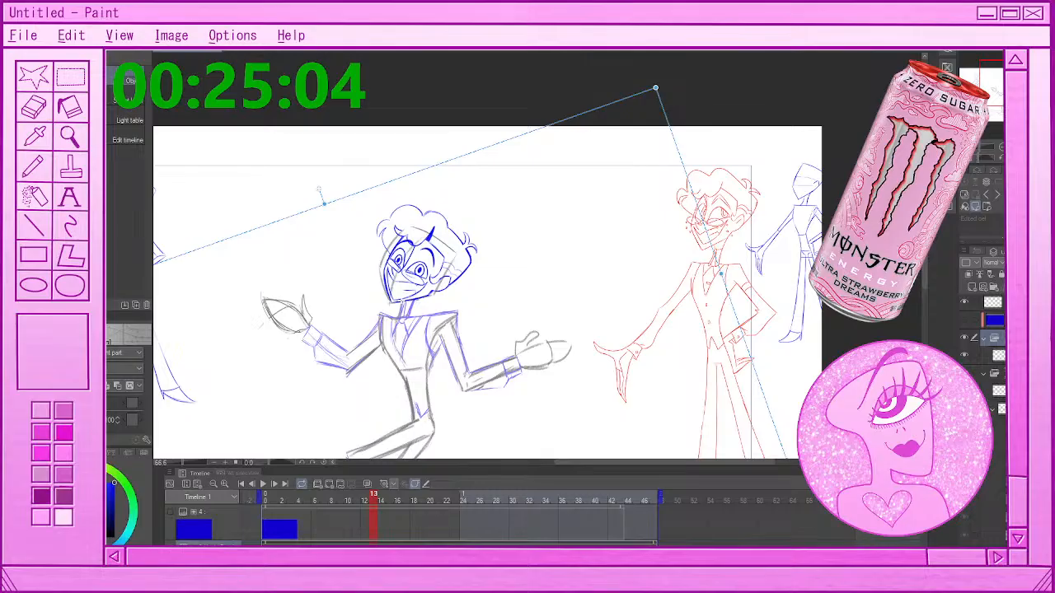
pyautogui.press('.')
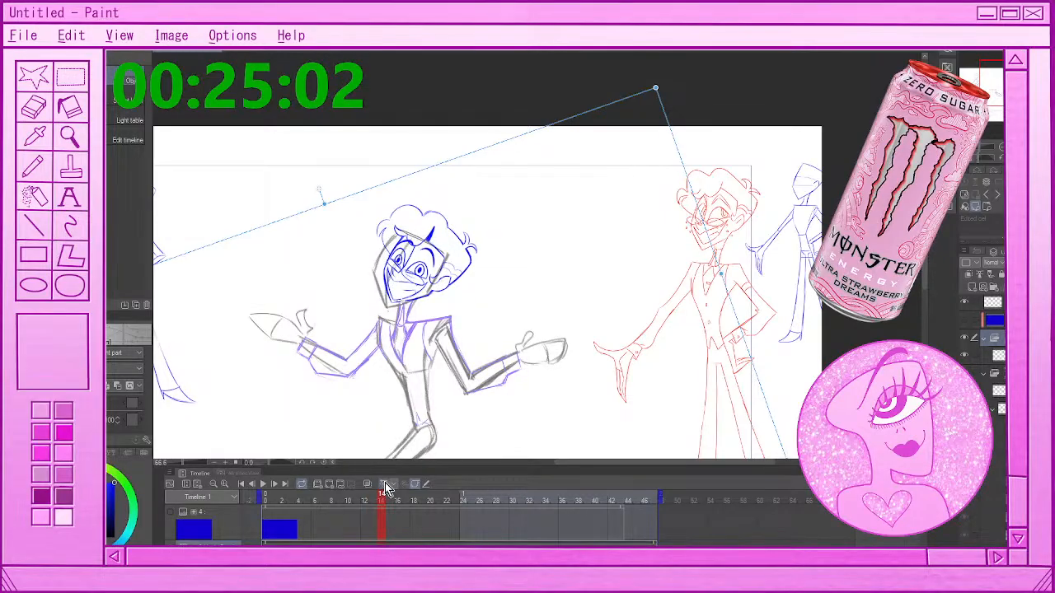
# Add a keyframe at frame 14, move the head folder slightly down and left, and rotate it counterclockwise onto the rough head
pyautogui.click(385, 483)
pyautogui.moveTo(428, 296); pyautogui.dragTo(427, 299)
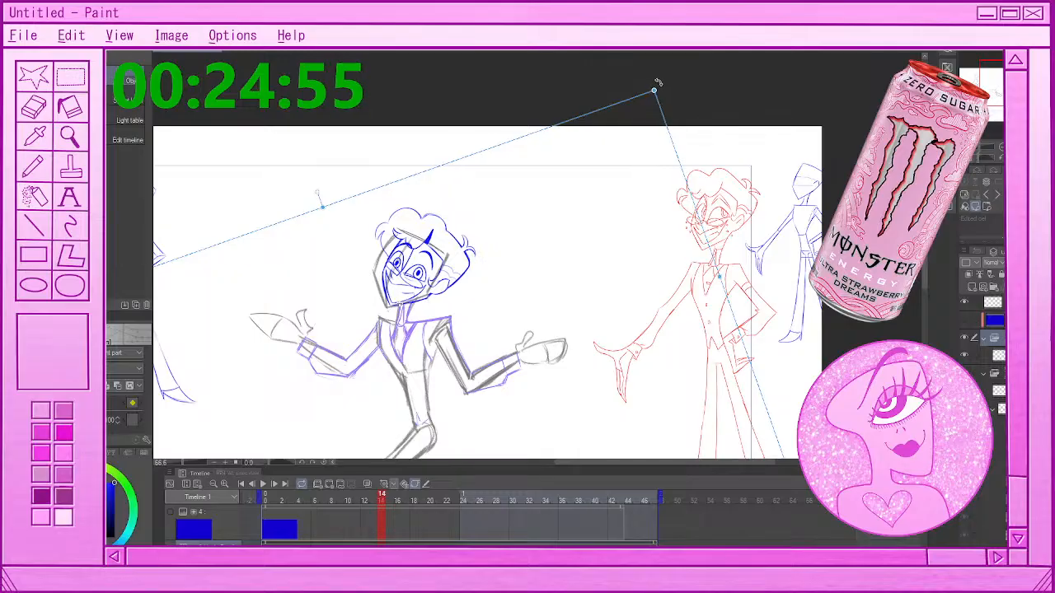
pyautogui.moveTo(660, 86); pyautogui.dragTo(655, 78)
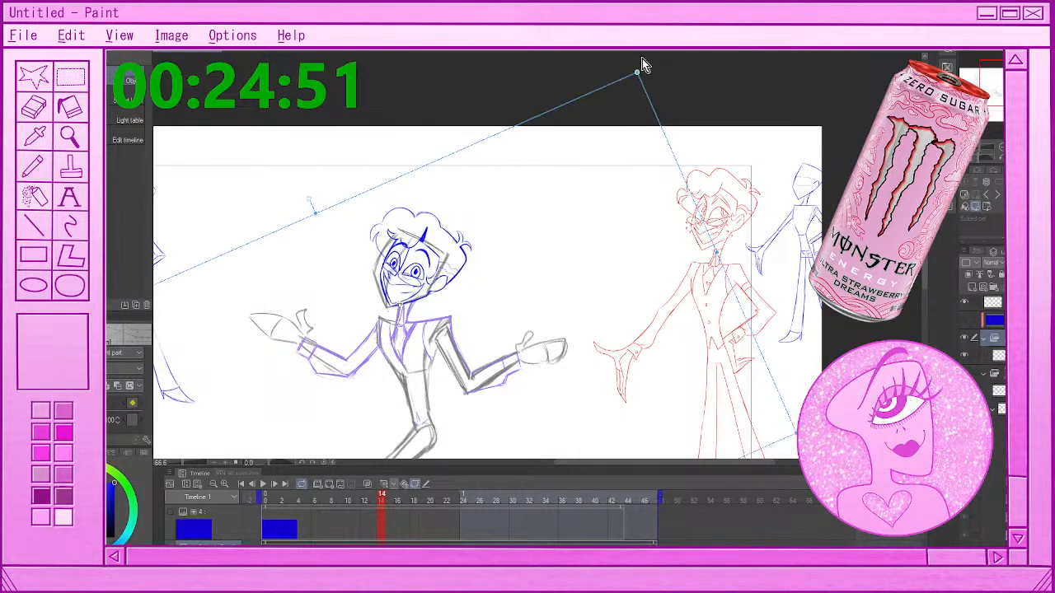
pyautogui.moveTo(648, 75); pyautogui.dragTo(634, 52)
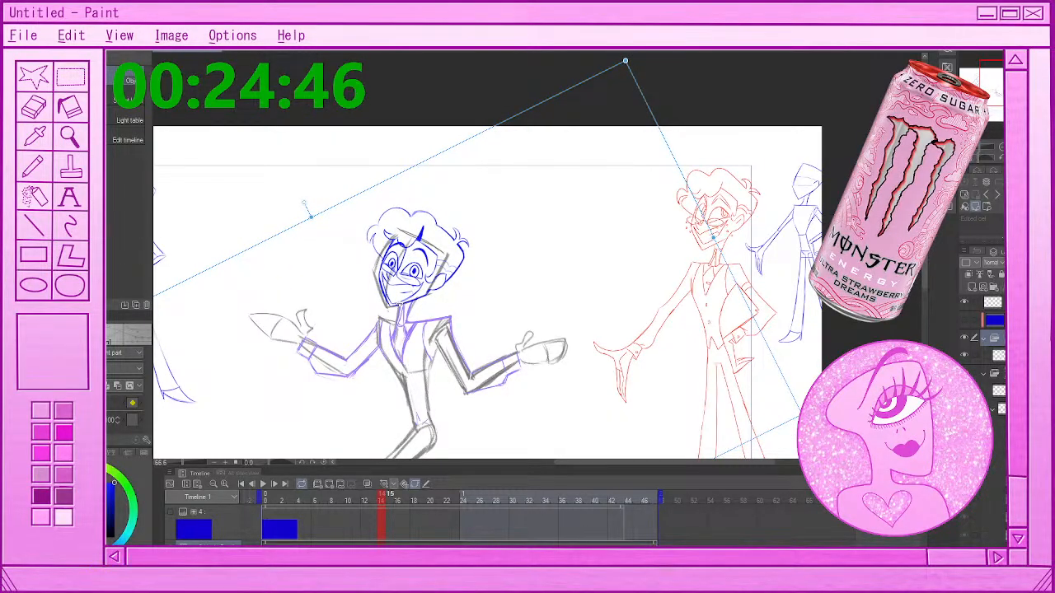
# At frame 17, rotate the head folder further counterclockwise and nudge it into place over the rough head
pyautogui.press('.')
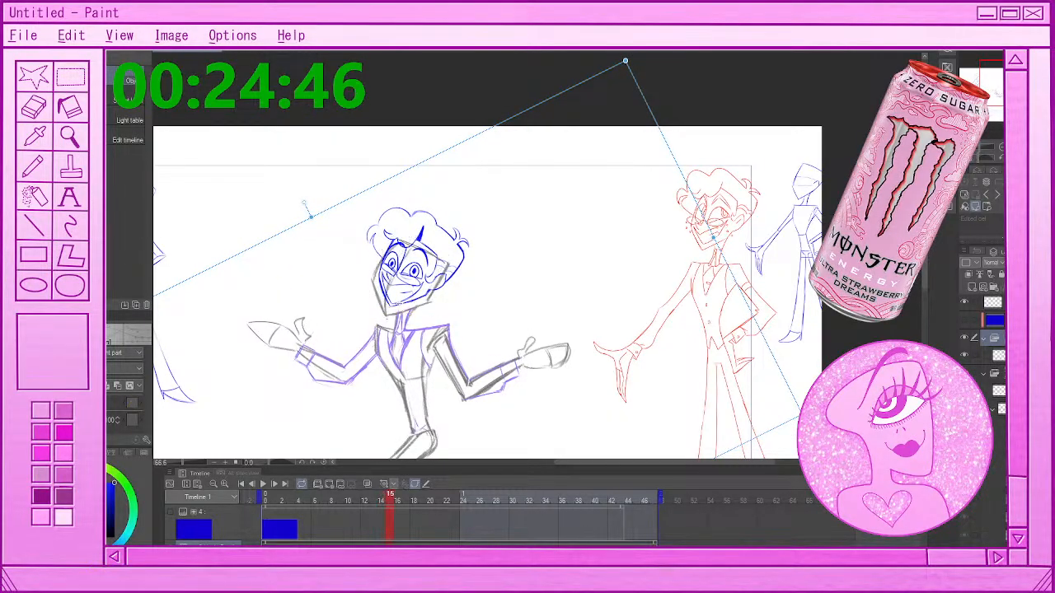
pyautogui.press(',')
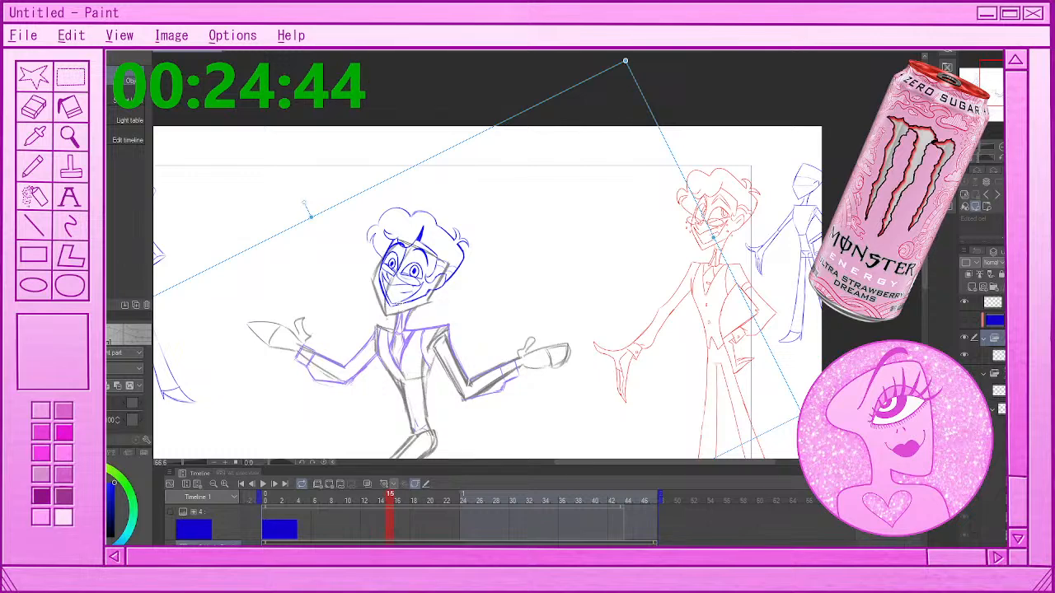
pyautogui.press('.')
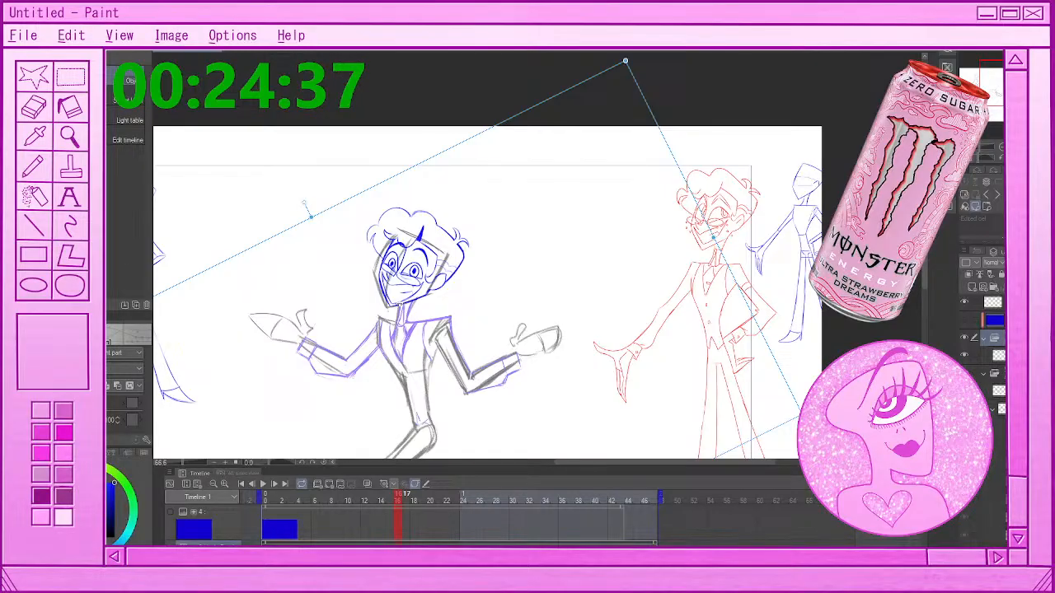
pyautogui.press('.')
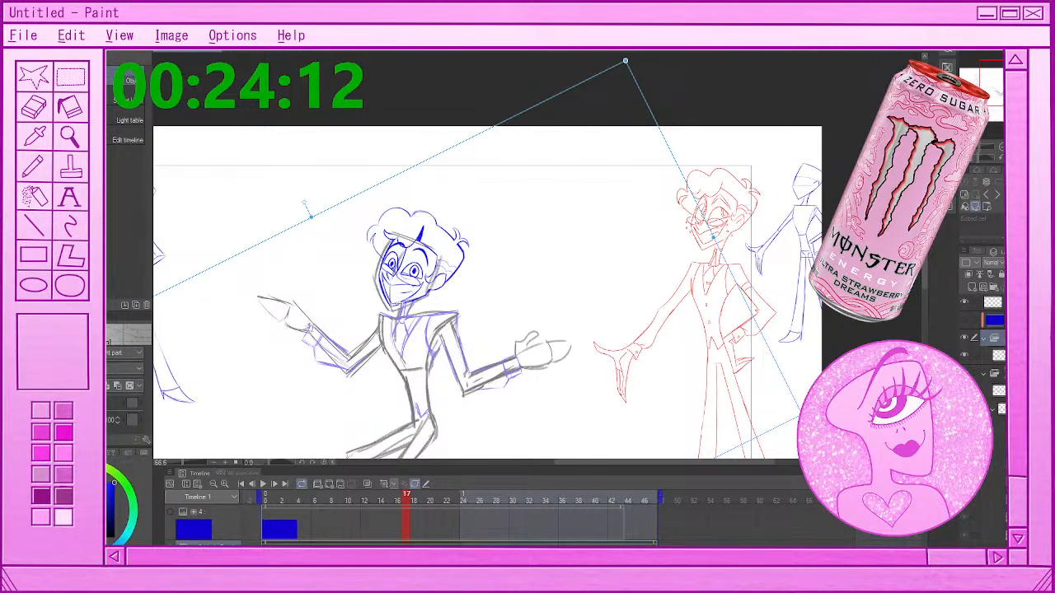
pyautogui.moveTo(630, 56); pyautogui.dragTo(628, 53)
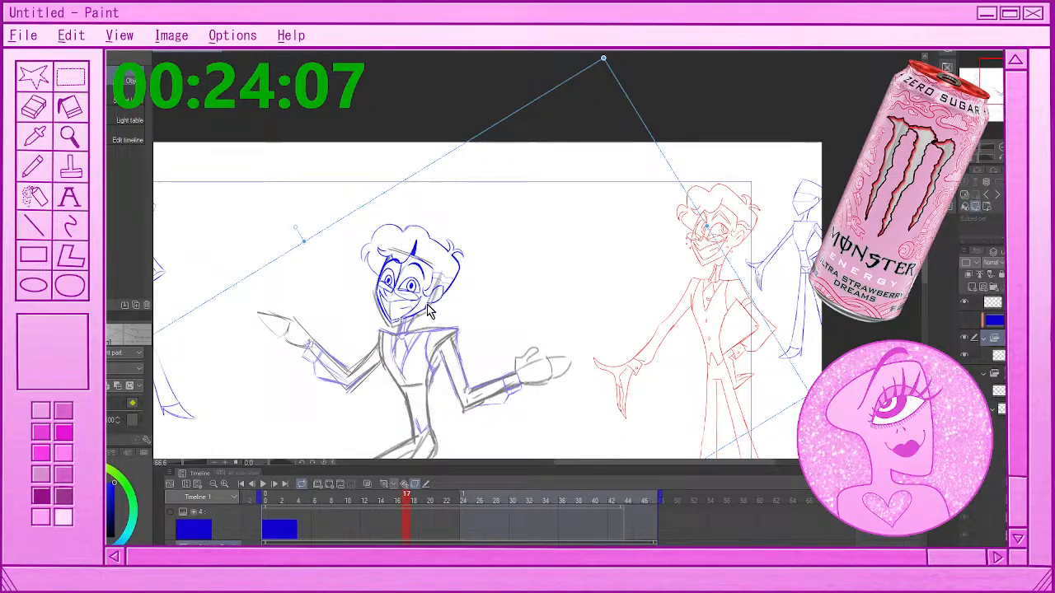
pyautogui.moveTo(427, 305); pyautogui.dragTo(429, 307)
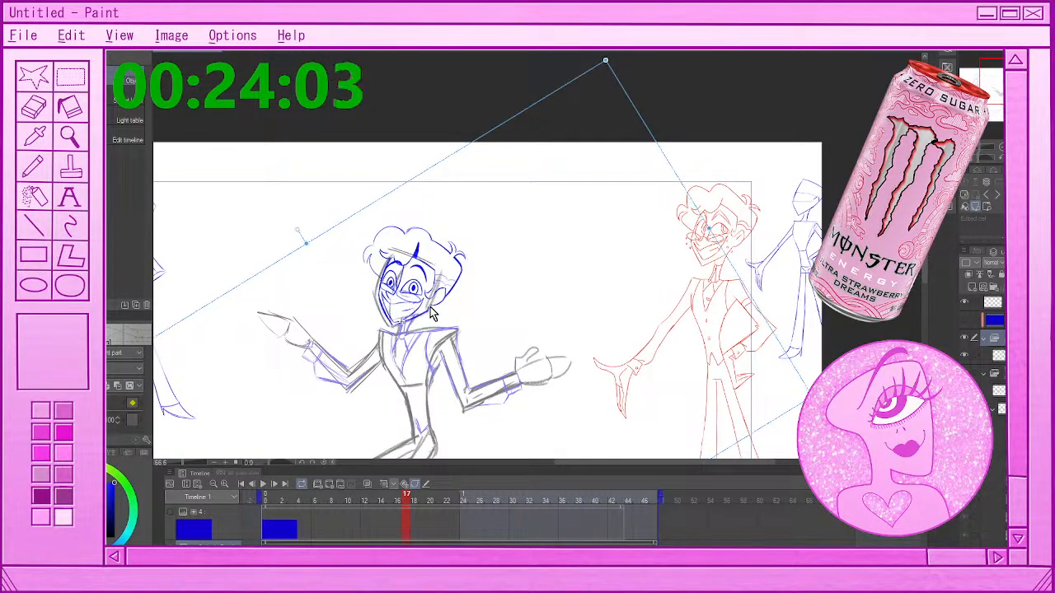
pyautogui.moveTo(429, 308); pyautogui.dragTo(433, 308)
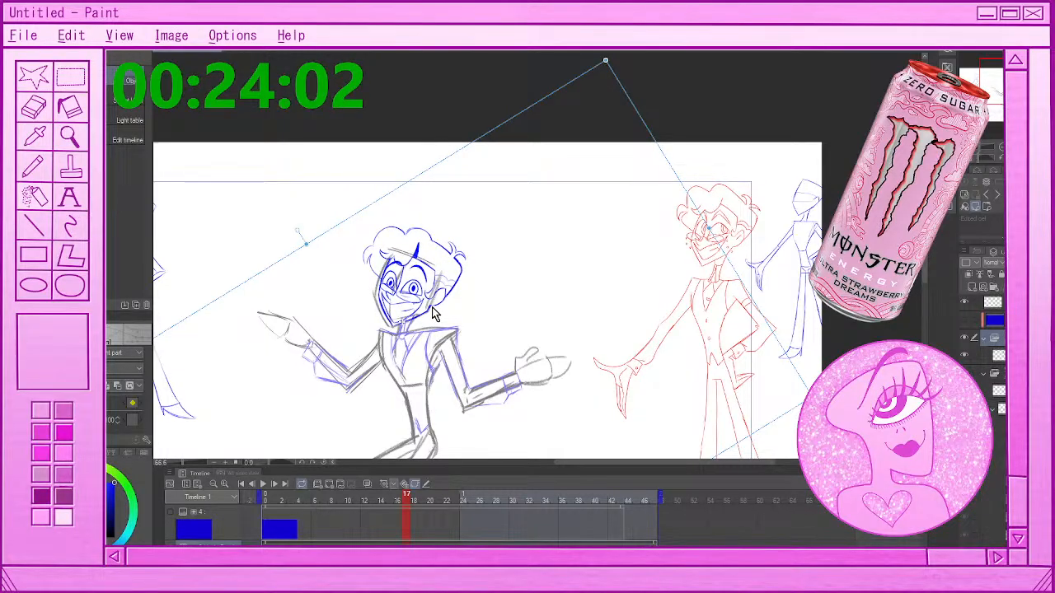
pyautogui.moveTo(433, 313); pyautogui.dragTo(428, 311)
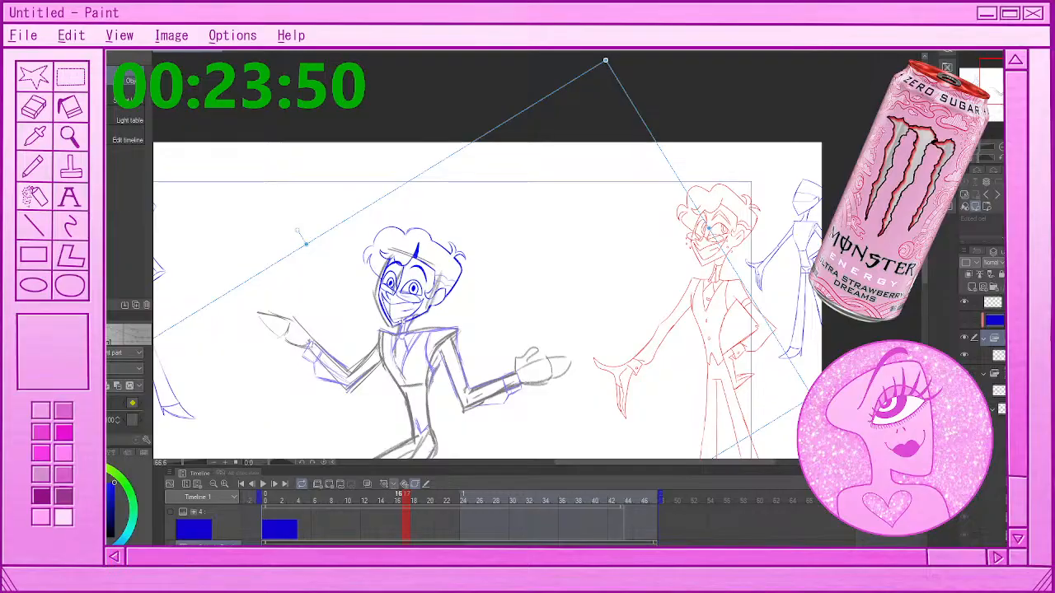
# At frame 19, move the head folder up and right onto the rough head, rotate it clockwise, and check it against frames 17 and 18
pyautogui.click(415, 497)
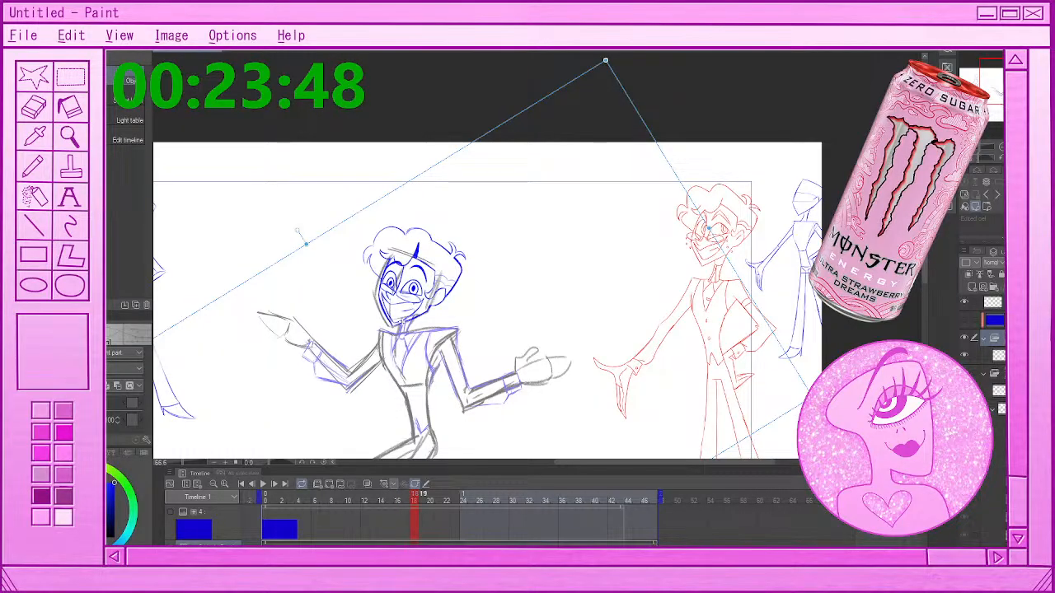
pyautogui.click(422, 497)
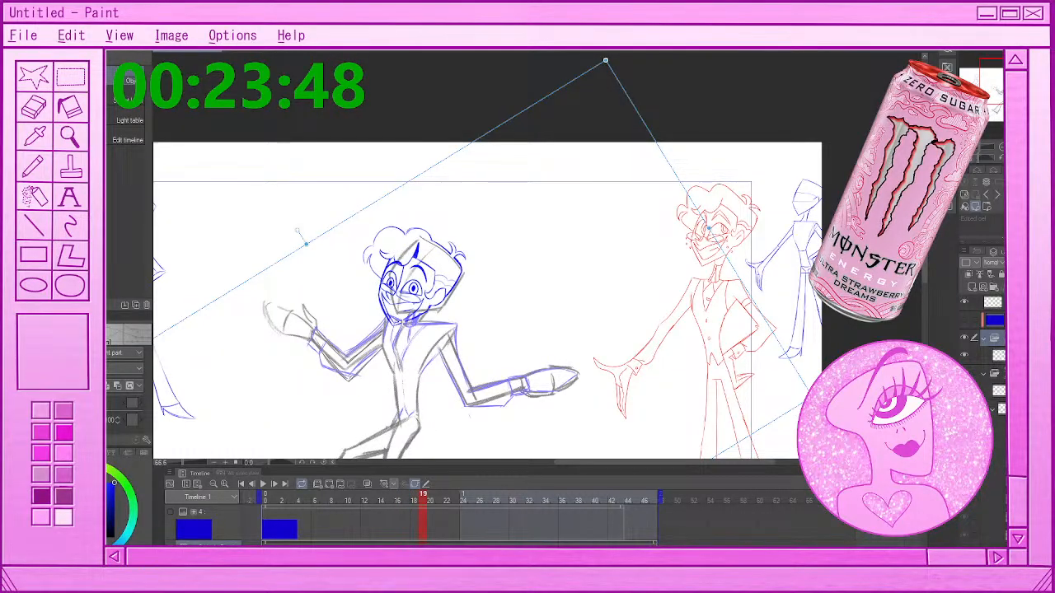
pyautogui.click(329, 486)
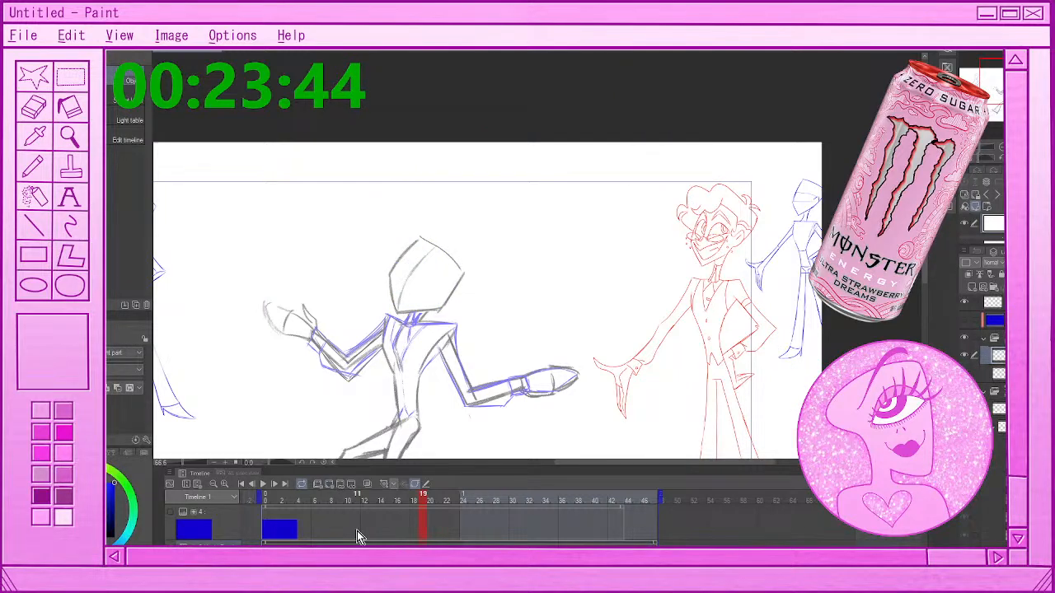
pyautogui.hotkey('ctrl', 'z')
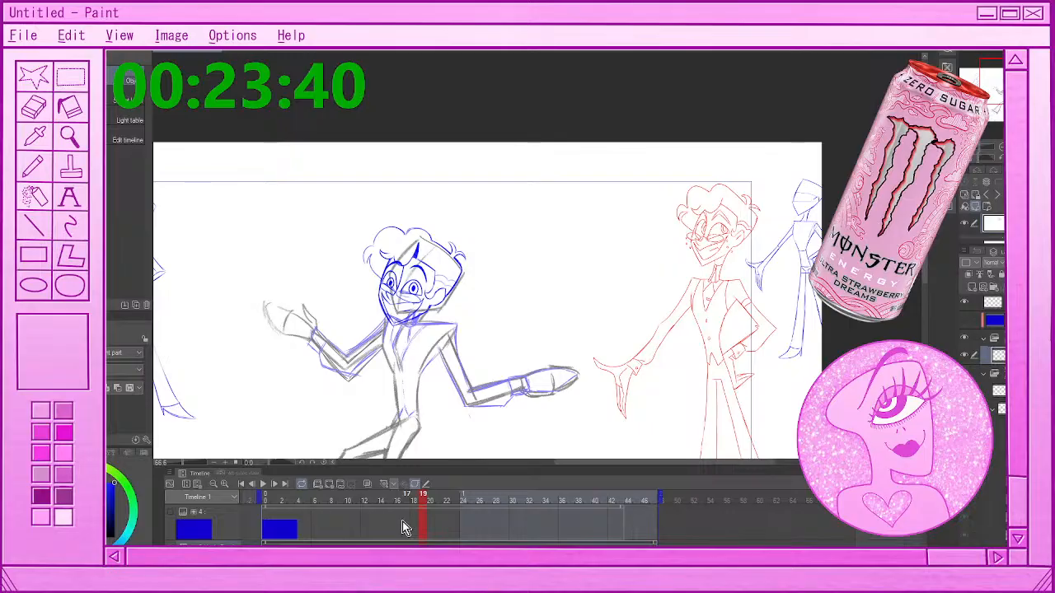
pyautogui.hotkey('ctrl', 't')
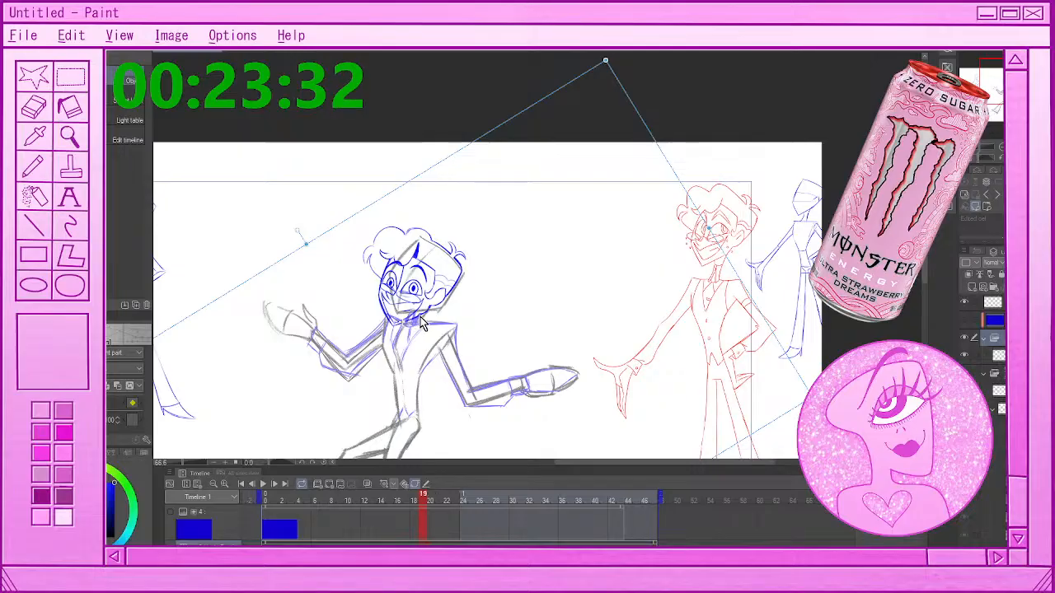
pyautogui.moveTo(420, 324); pyautogui.dragTo(430, 309)
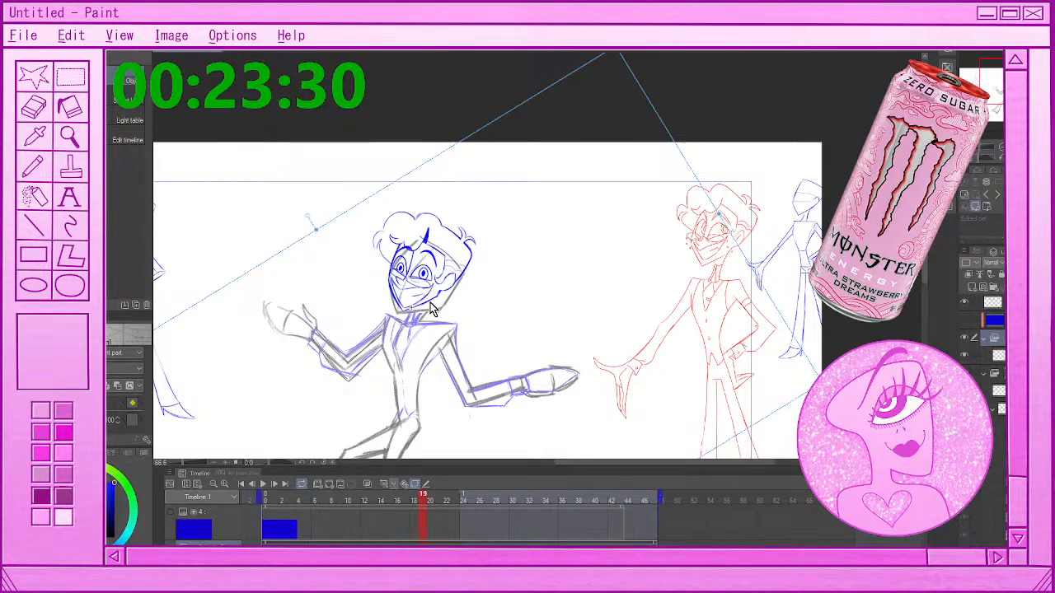
pyautogui.moveTo(430, 302); pyautogui.dragTo(429, 308)
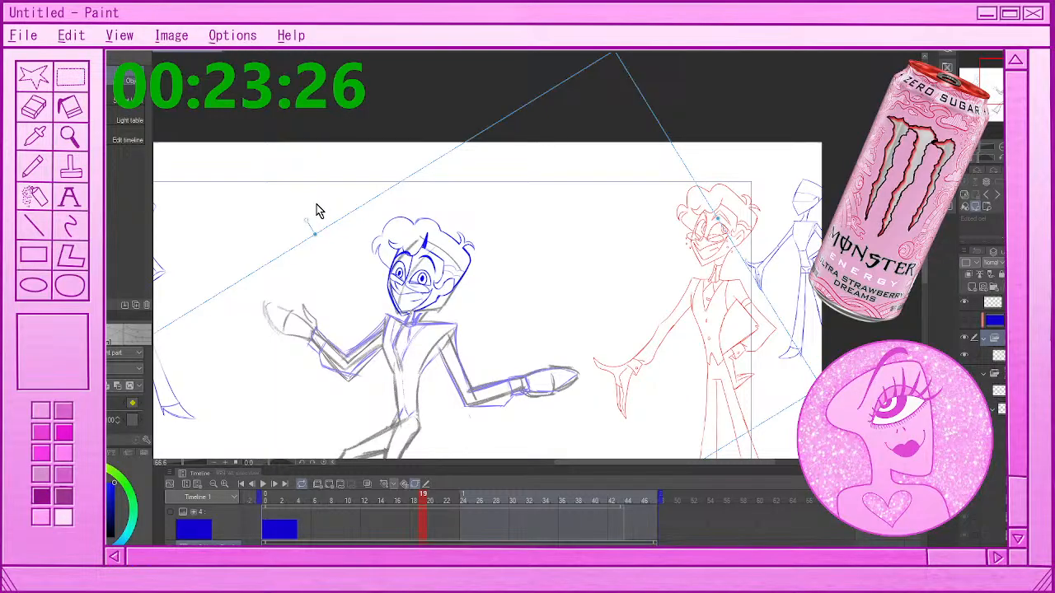
pyautogui.moveTo(320, 212); pyautogui.dragTo(329, 202)
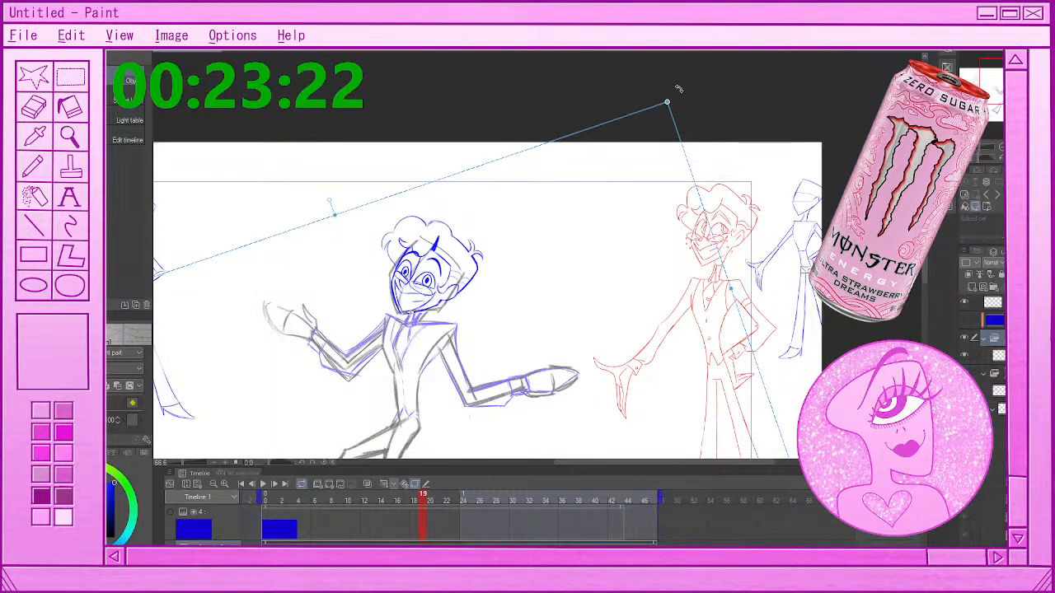
pyautogui.moveTo(678, 88); pyautogui.dragTo(702, 116)
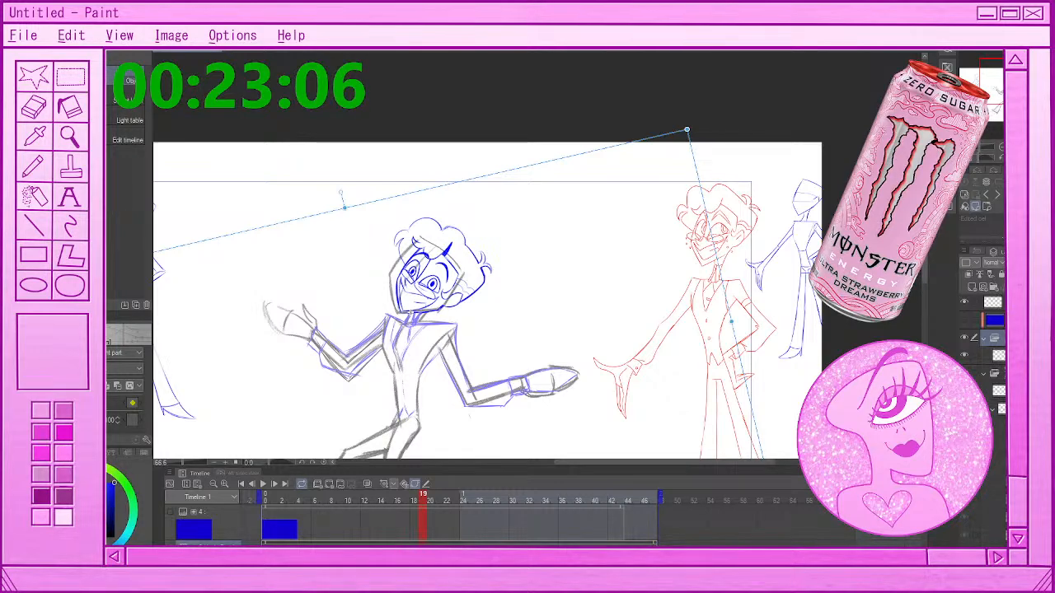
pyautogui.click(406, 496)
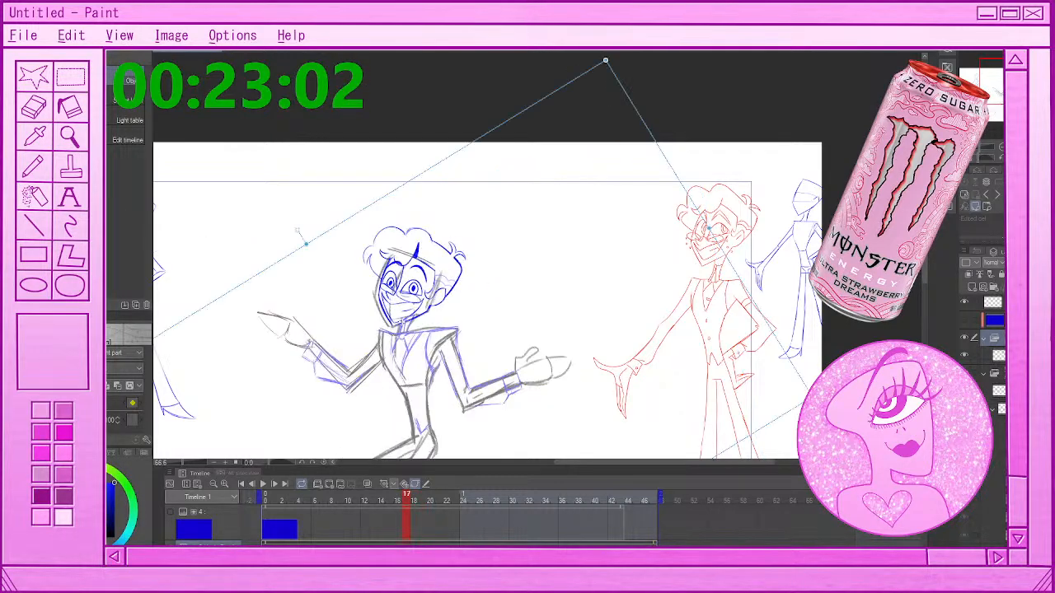
pyautogui.click(415, 496)
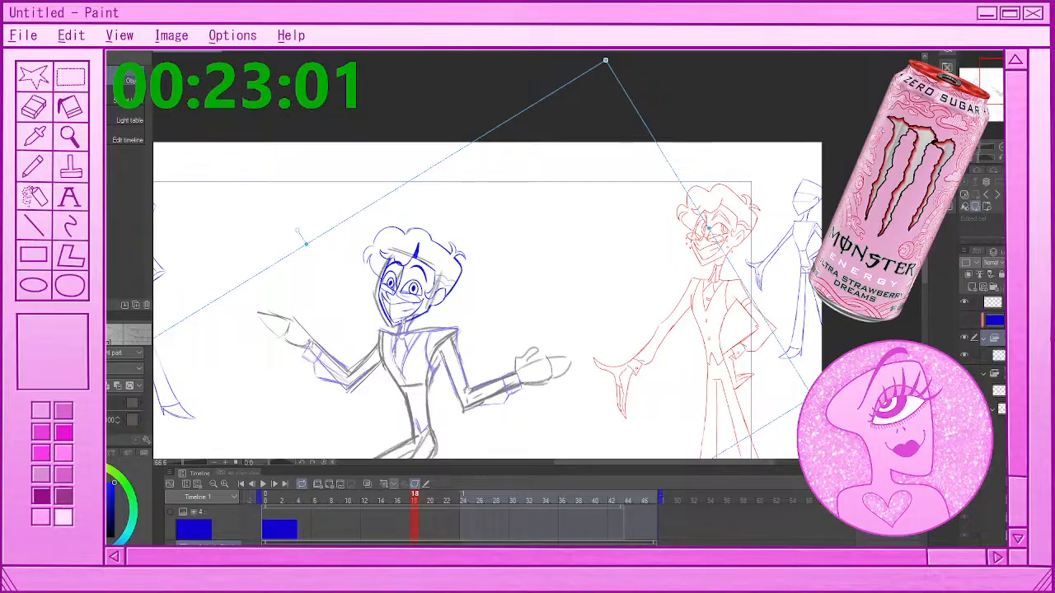
pyautogui.click(423, 496)
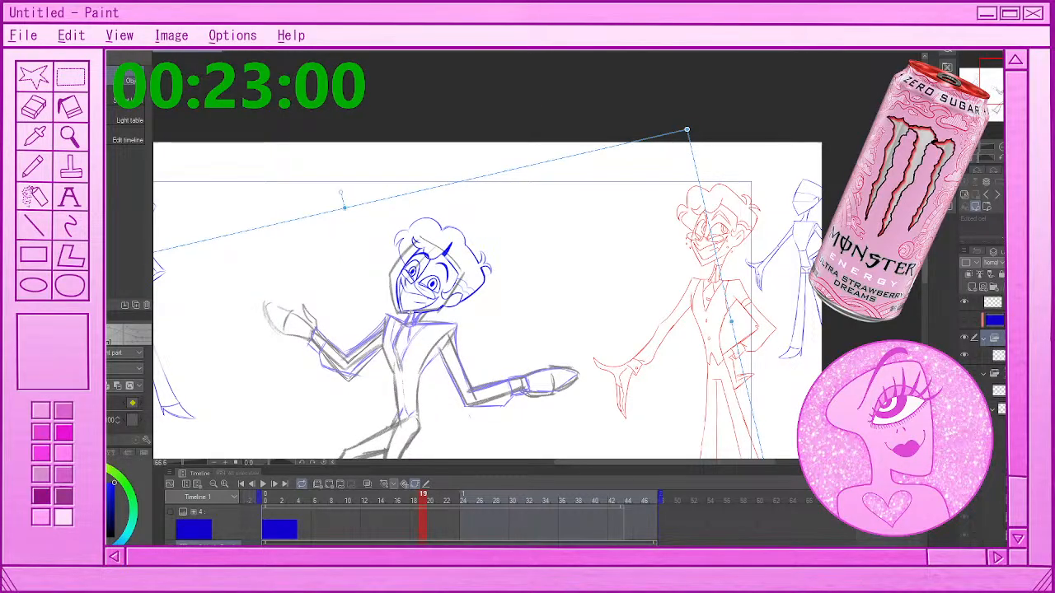
# At frame 21, move the head folder up and right onto the rough head and rotate it slightly clockwise
pyautogui.click(440, 496)
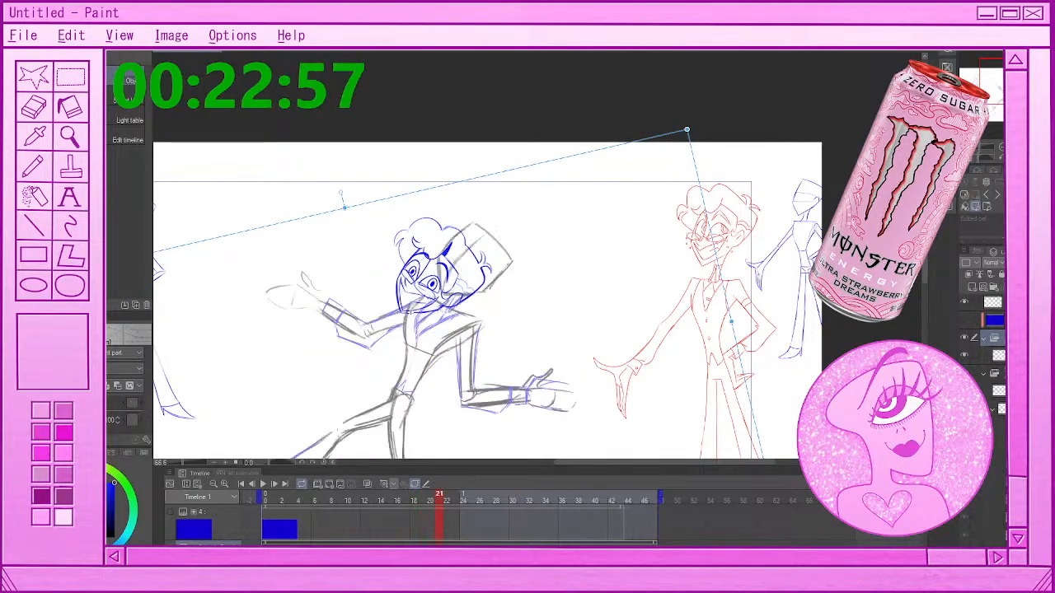
pyautogui.click(330, 485)
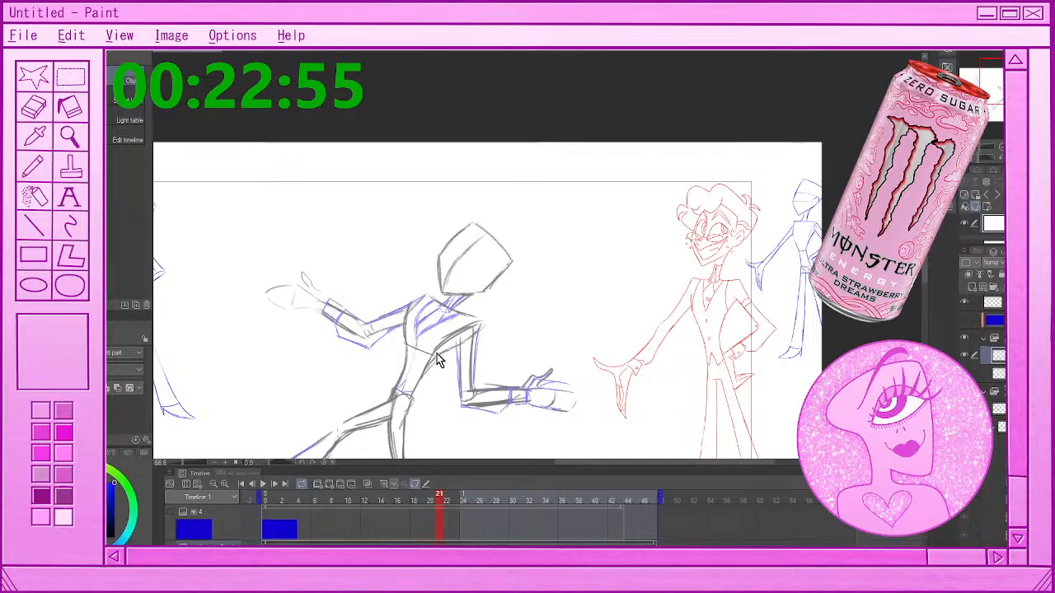
pyautogui.hotkey('ctrl', 'v')
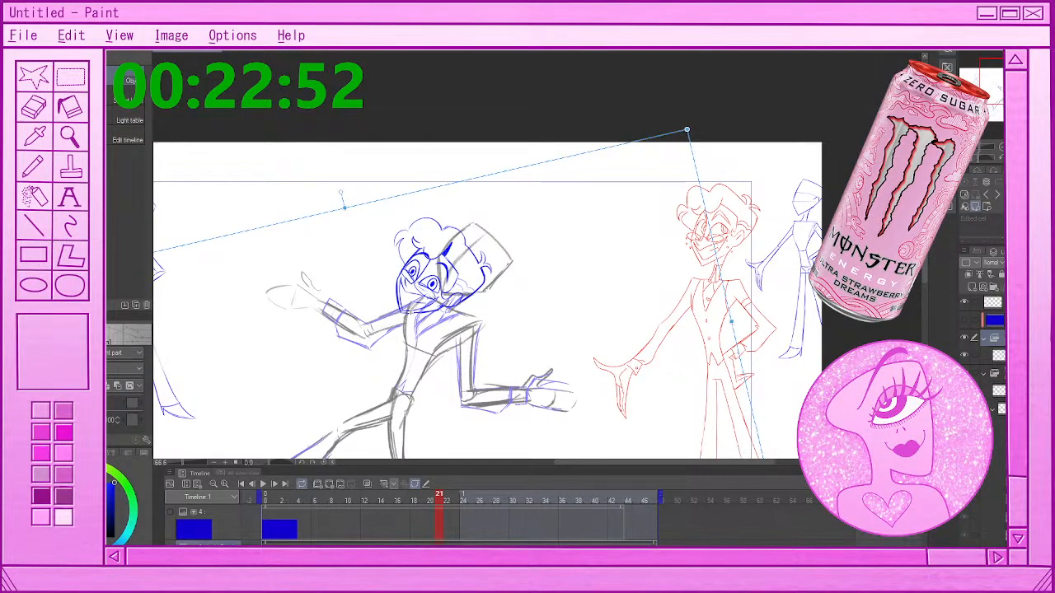
pyautogui.click(431, 499)
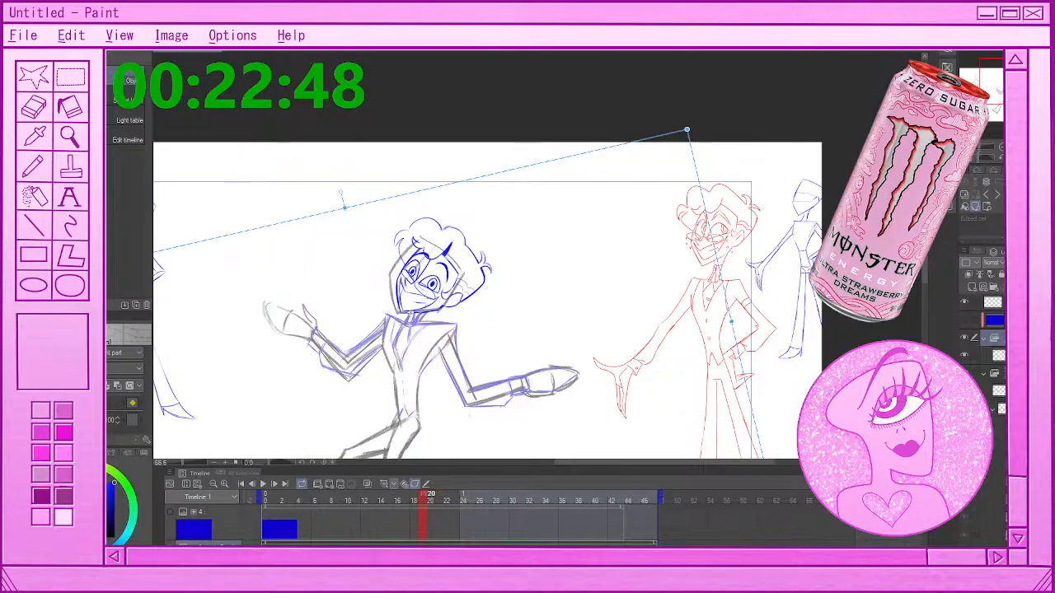
pyautogui.press('Right')
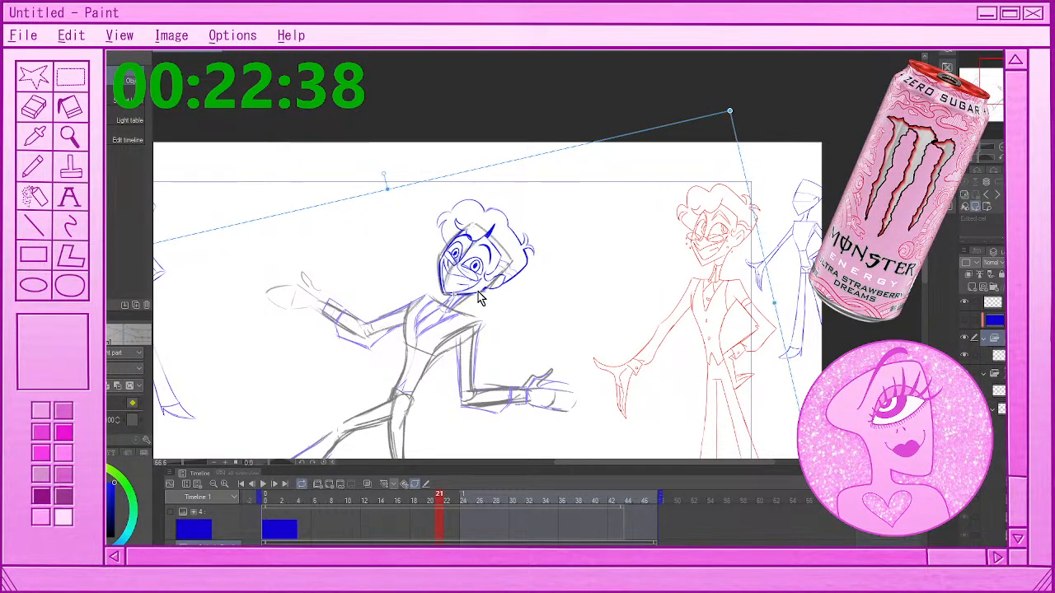
pyautogui.moveTo(479, 292); pyautogui.dragTo(478, 293)
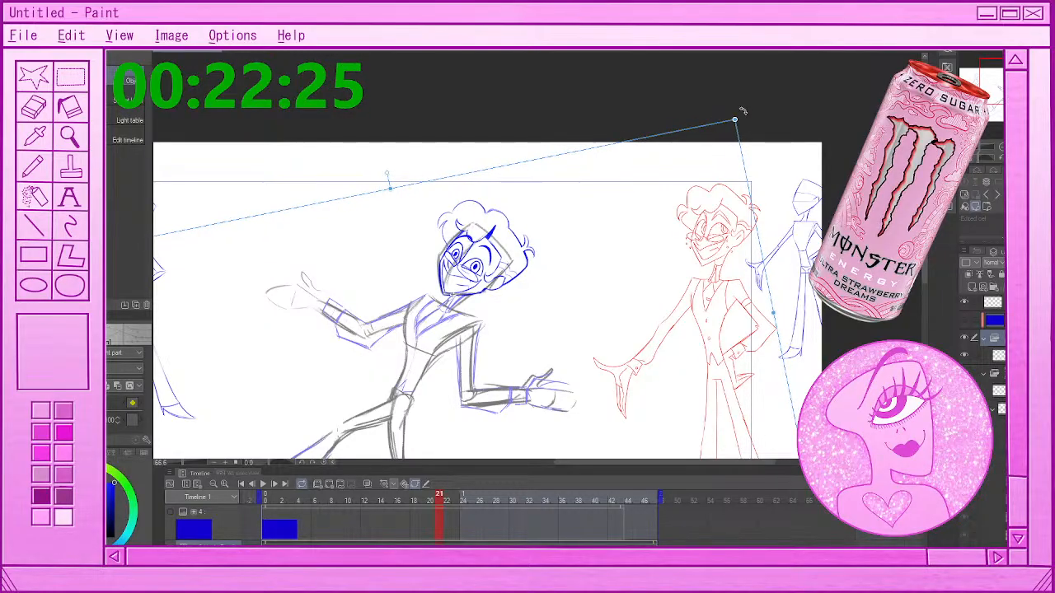
pyautogui.moveTo(745, 109)
pyautogui.mouseDown()
pyautogui.moveTo(752, 115)
pyautogui.moveTo(740, 113)
pyautogui.mouseUp()
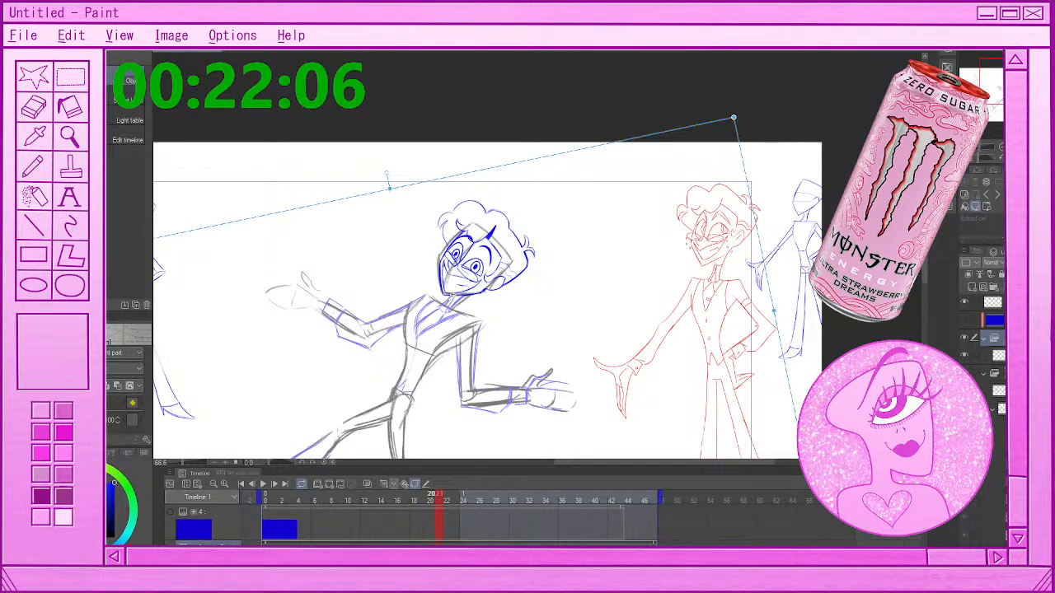
# Compare frames 19 and 21, then at frame 23 add a keyframe, nudge the head folder left, and rotate it slightly clockwise
pyautogui.click(427, 544)
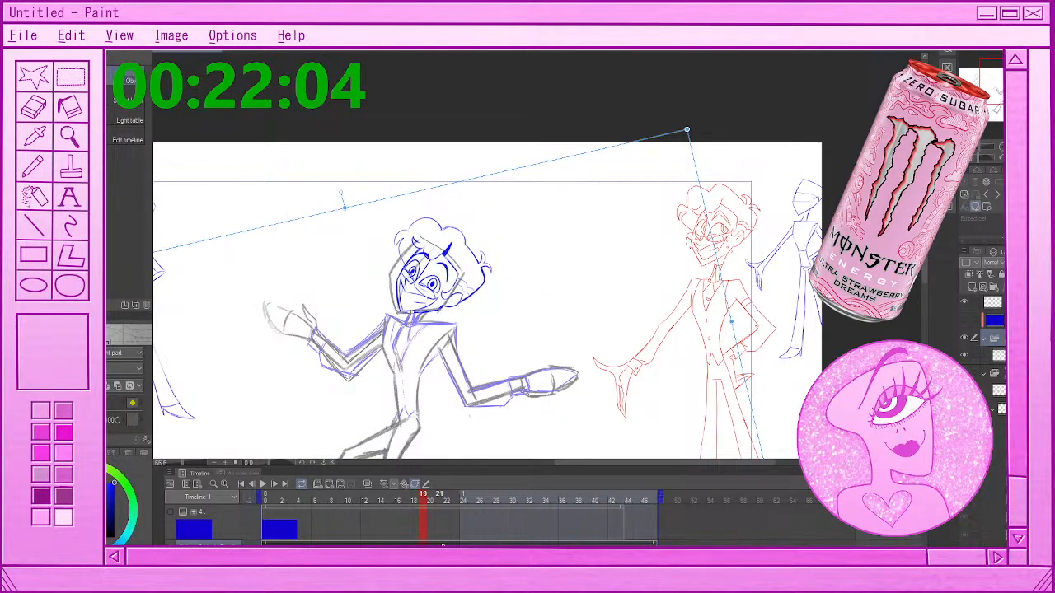
pyautogui.click(448, 544)
pyautogui.click(456, 544)
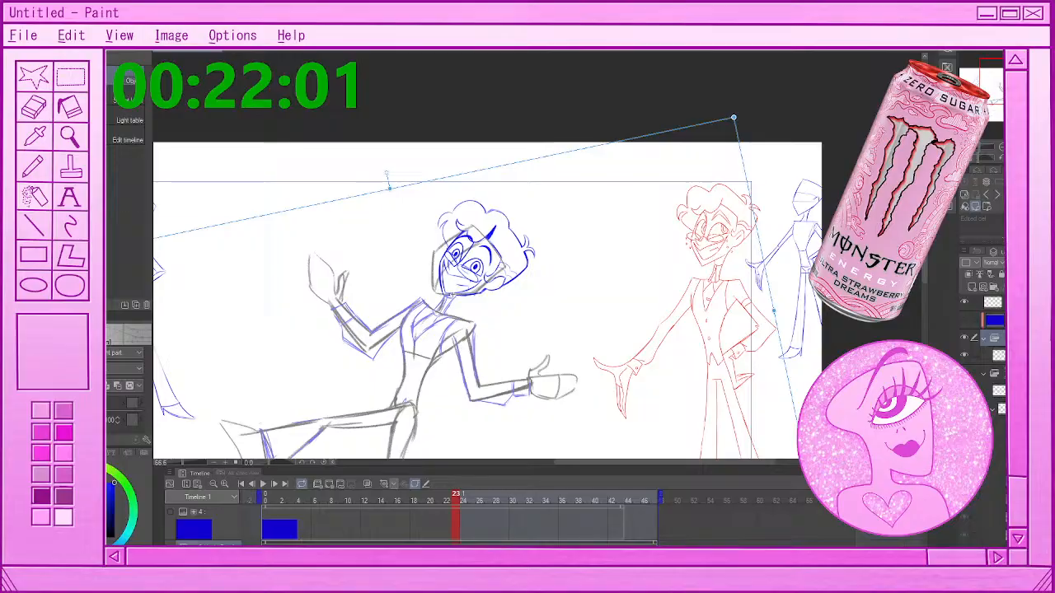
pyautogui.click(329, 487)
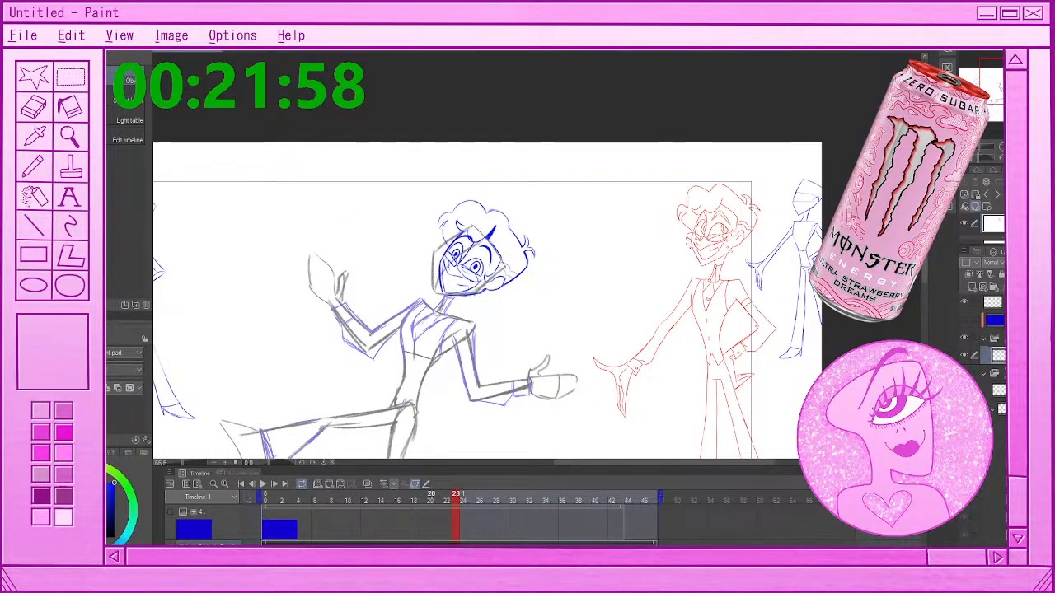
pyautogui.click(439, 500)
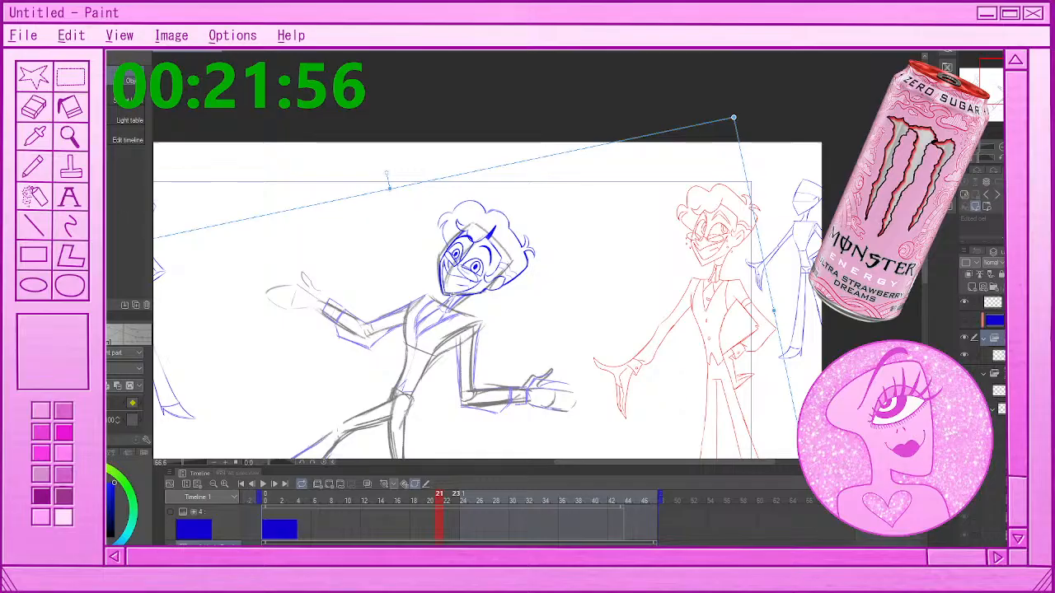
pyautogui.click(456, 499)
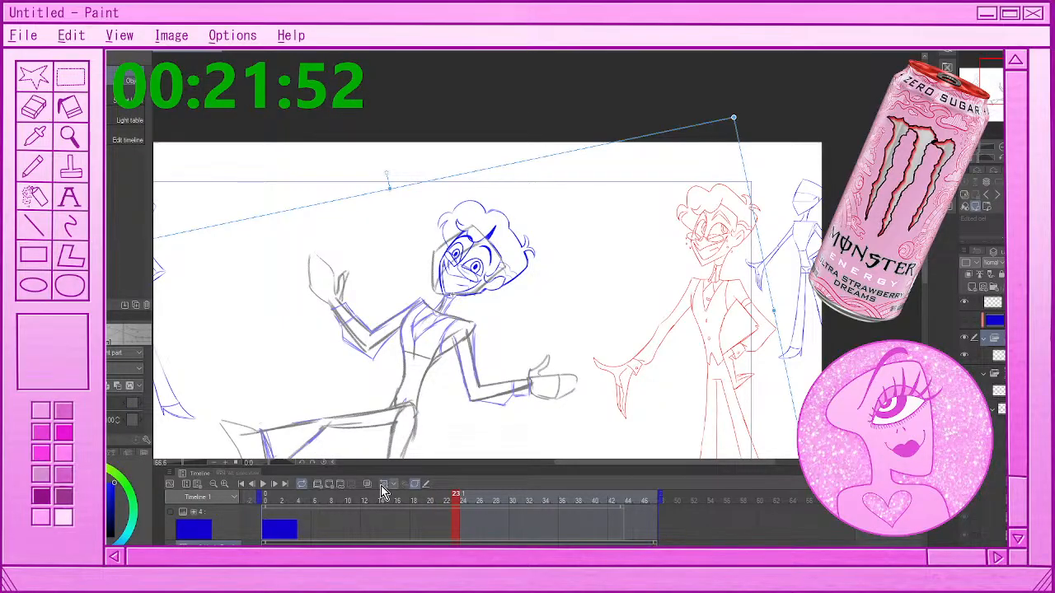
pyautogui.click(382, 485)
pyautogui.moveTo(475, 296); pyautogui.dragTo(467, 295)
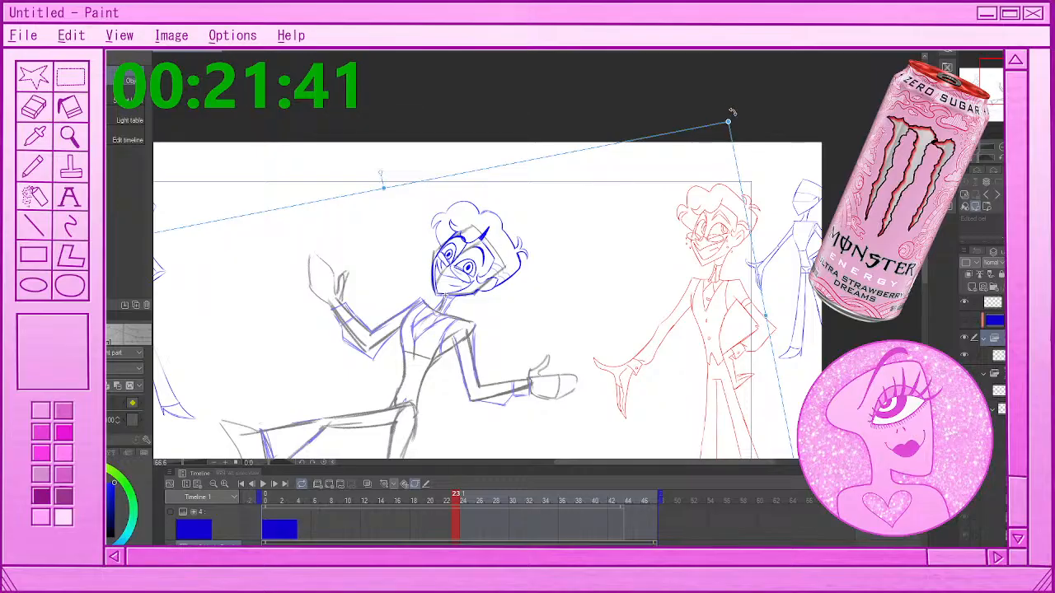
pyautogui.moveTo(734, 114); pyautogui.dragTo(734, 138)
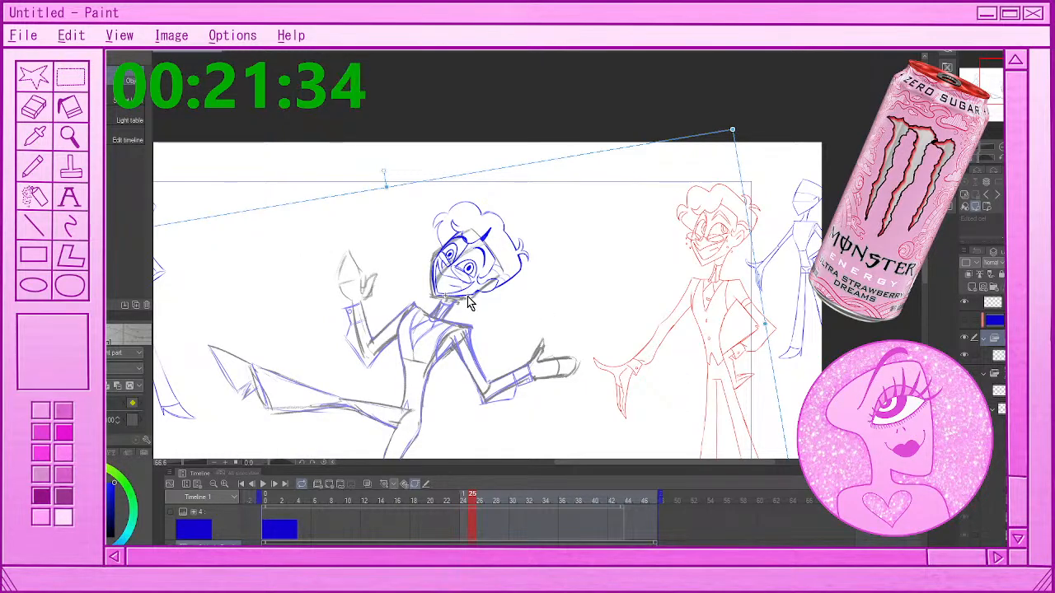
# At frame 25, move the head folder slightly down and left, rotate it clockwise onto the rough head, and keep the folder selected
pyautogui.moveTo(469, 302); pyautogui.dragTo(466, 307)
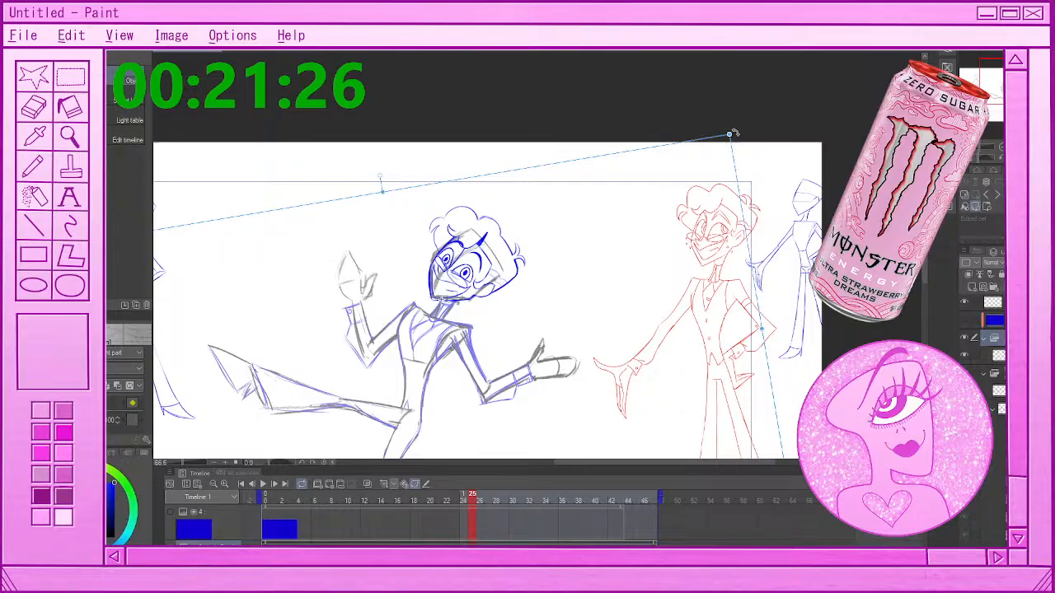
pyautogui.moveTo(734, 132)
pyautogui.mouseDown()
pyautogui.moveTo(753, 168)
pyautogui.moveTo(747, 156)
pyautogui.mouseUp()
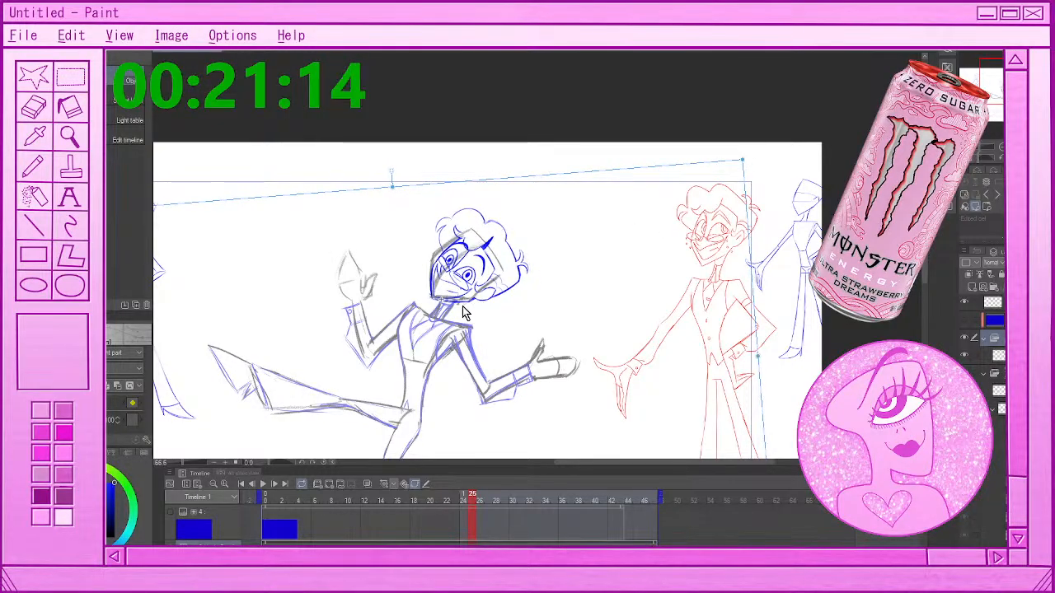
pyautogui.press('Return')
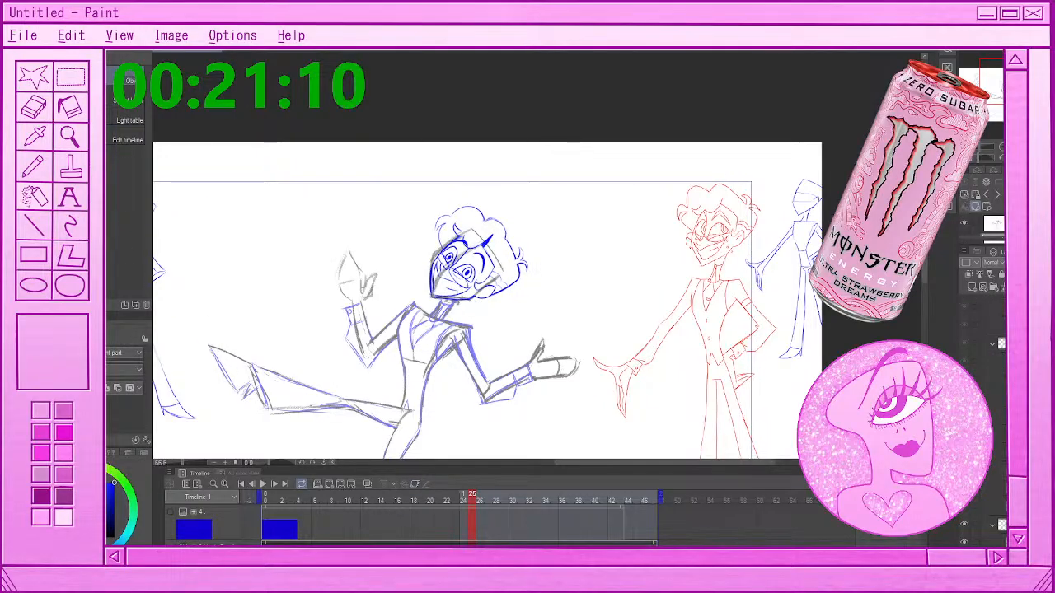
pyautogui.click(994, 303)
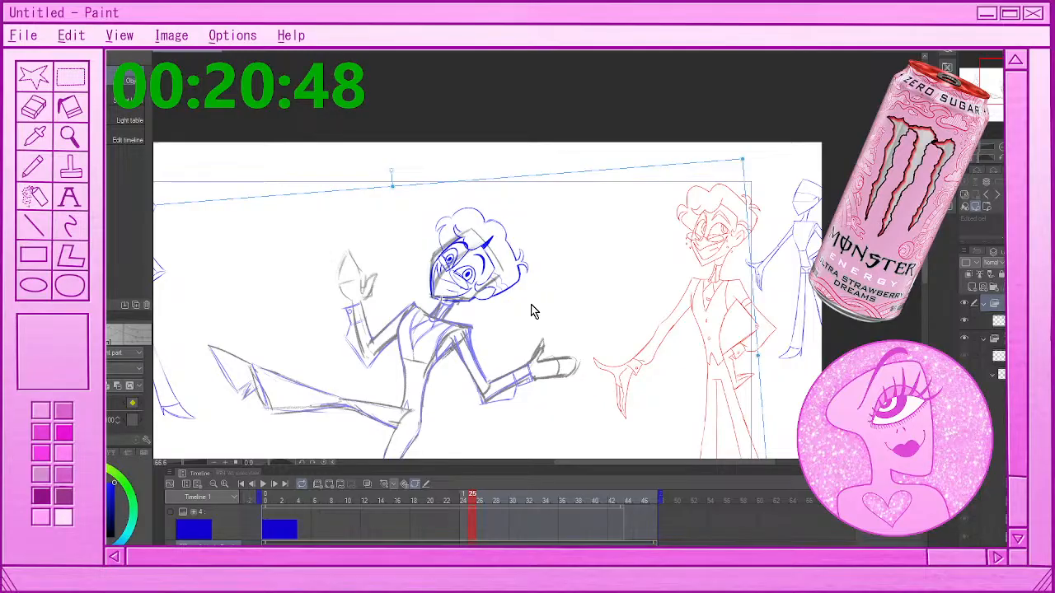
# Advance past frame 27 to frame 29 and rotate the head folder slightly counterclockwise to match the rough head
pyautogui.moveTo(471, 503)
pyautogui.mouseDown()
pyautogui.moveTo(442, 501)
pyautogui.moveTo(489, 501)
pyautogui.mouseUp()
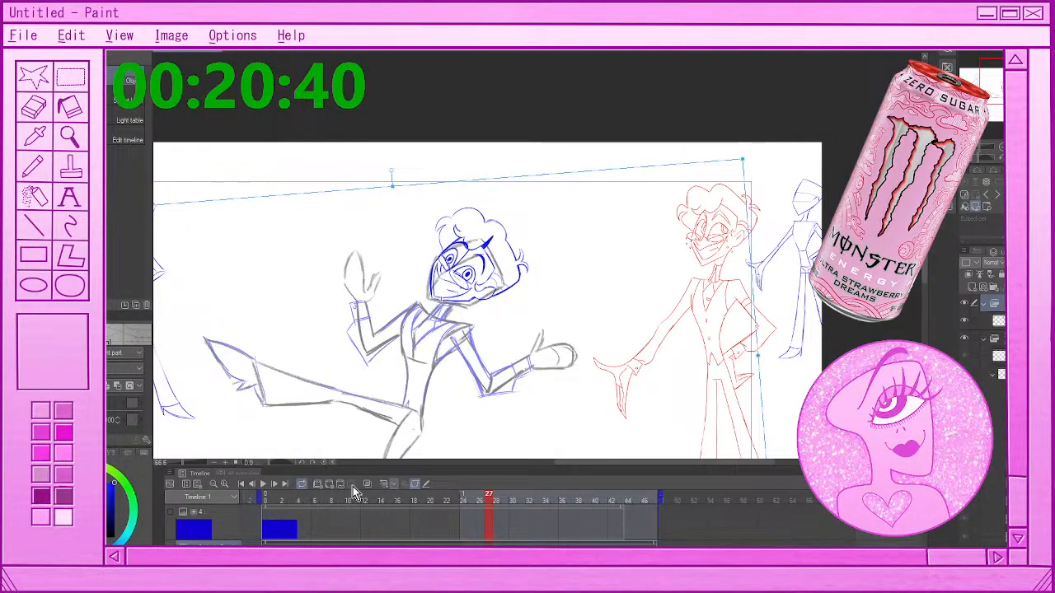
pyautogui.click(353, 486)
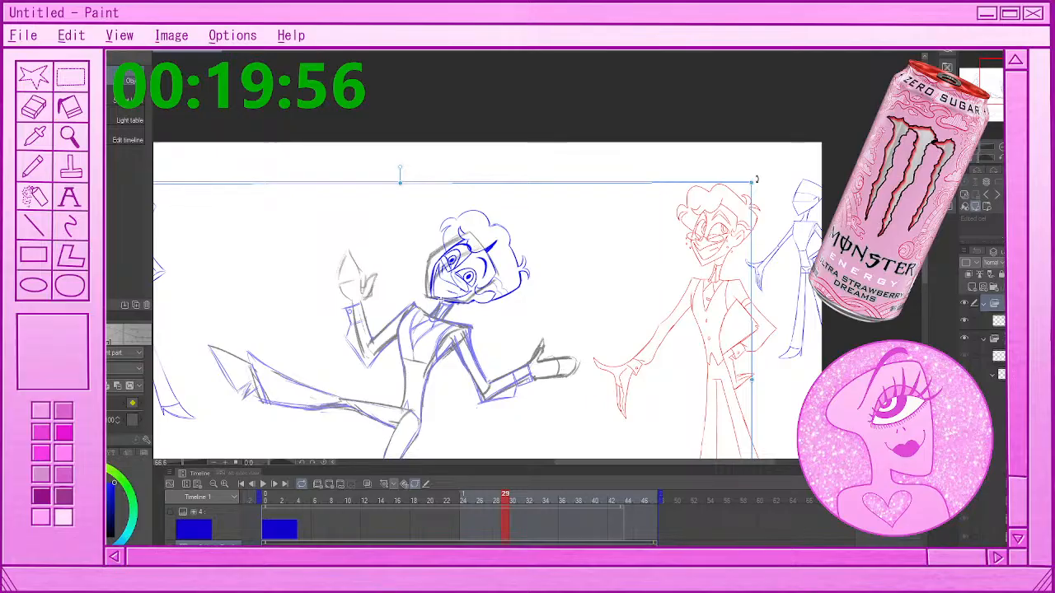
pyautogui.moveTo(755, 178); pyautogui.dragTo(753, 166)
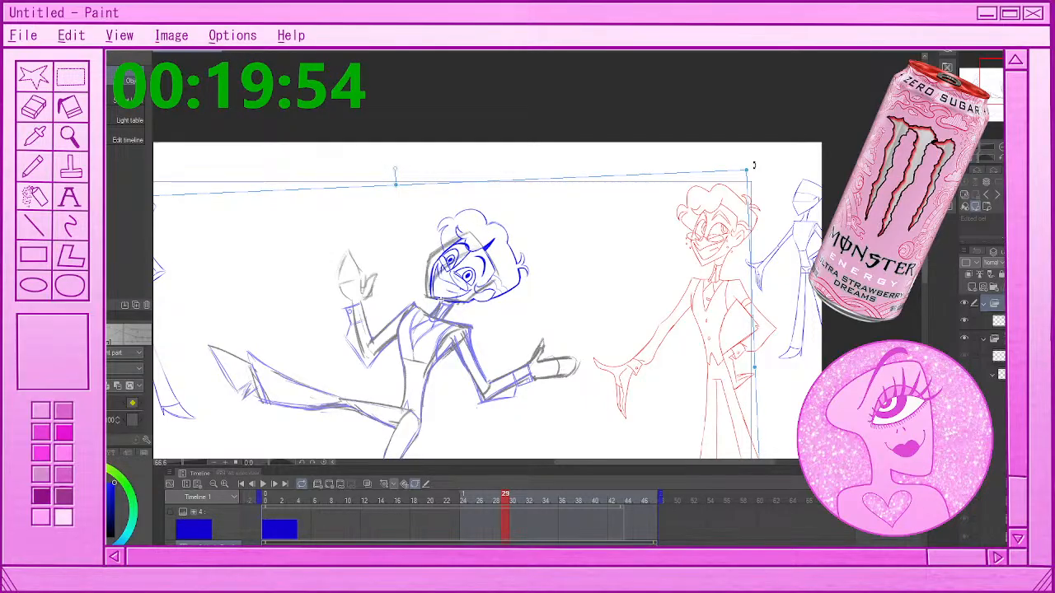
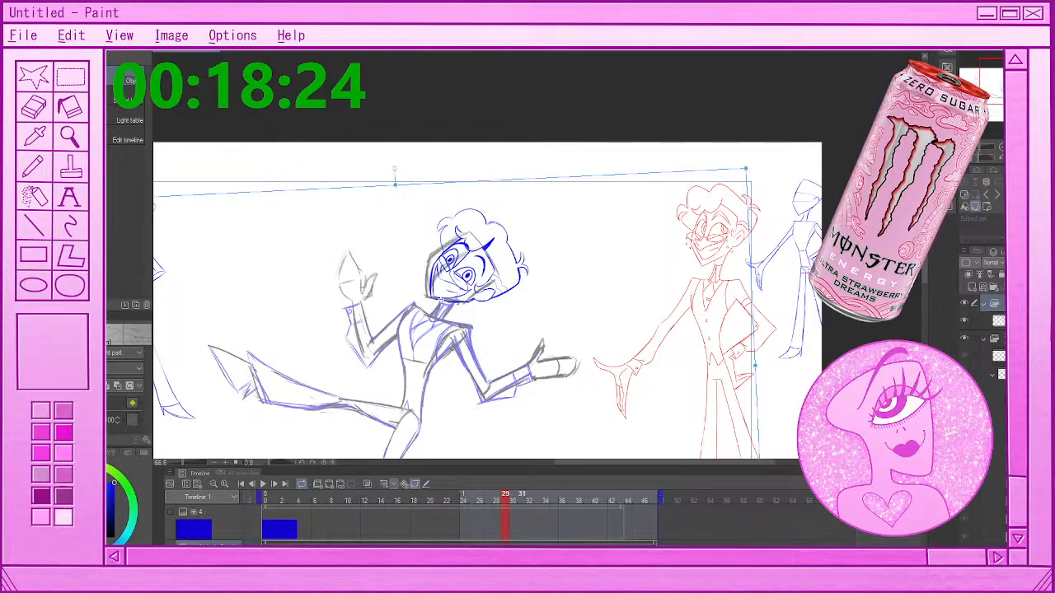
# At frame 31, move the head folder slightly up and right, then rotate it counterclockwise to match the rough head
pyautogui.click(521, 499)
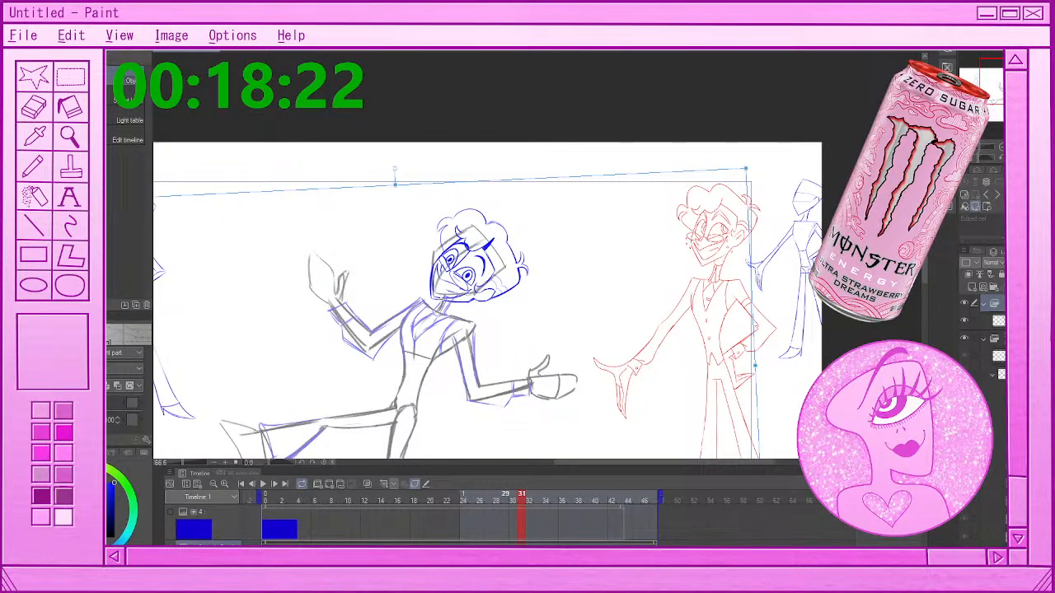
pyautogui.click(513, 499)
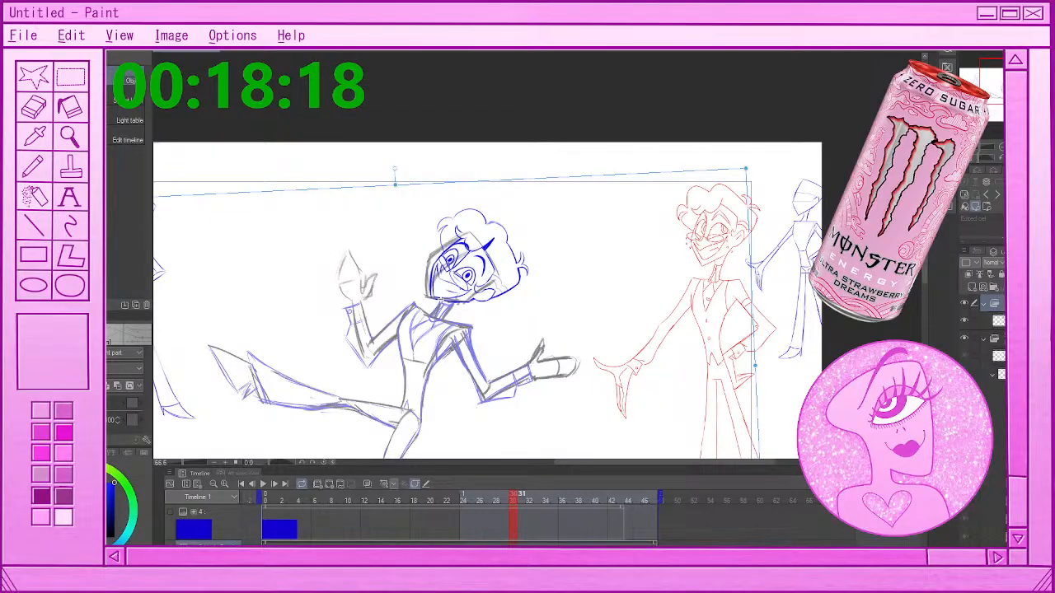
pyautogui.click(522, 500)
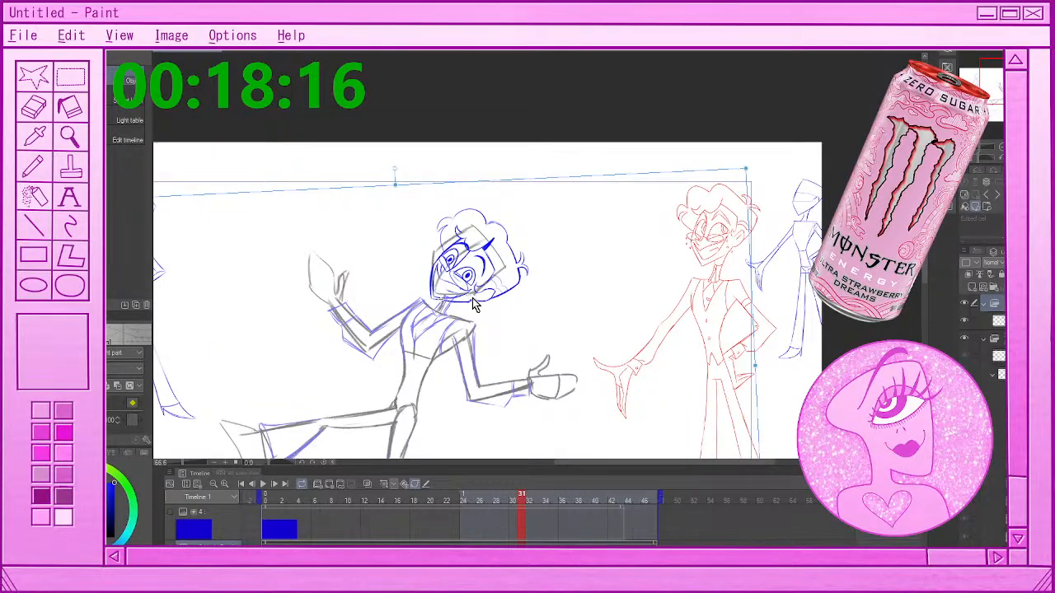
pyautogui.moveTo(472, 299); pyautogui.dragTo(476, 294)
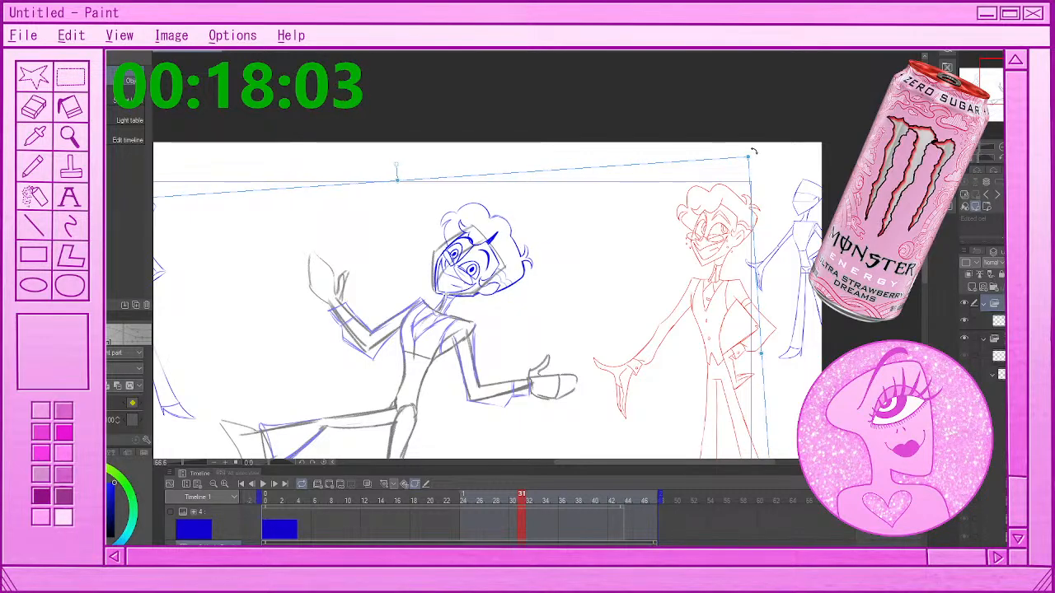
pyautogui.moveTo(746, 141); pyautogui.dragTo(746, 136)
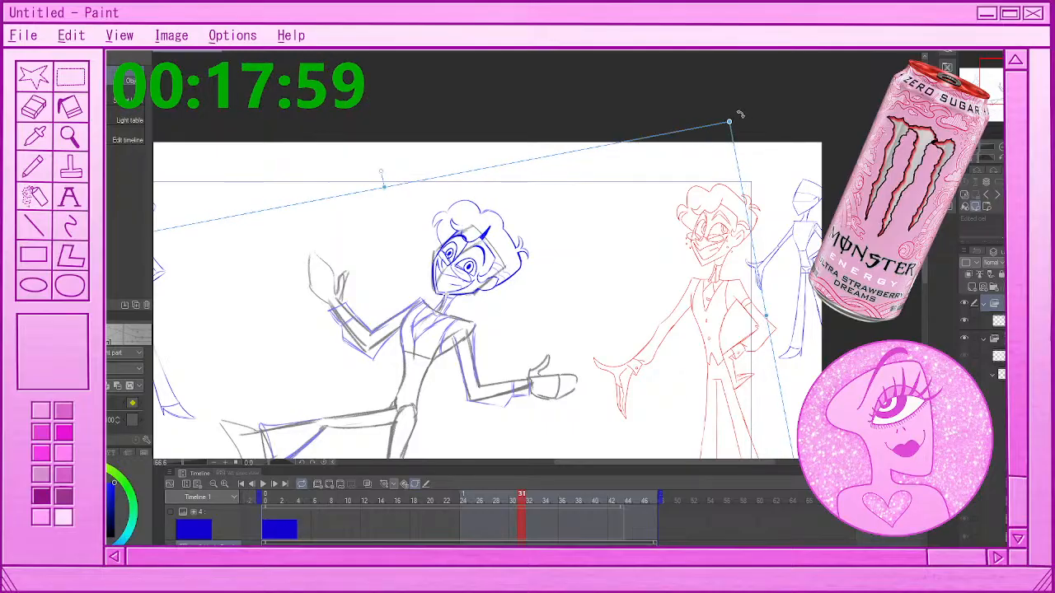
pyautogui.moveTo(734, 134); pyautogui.dragTo(729, 122)
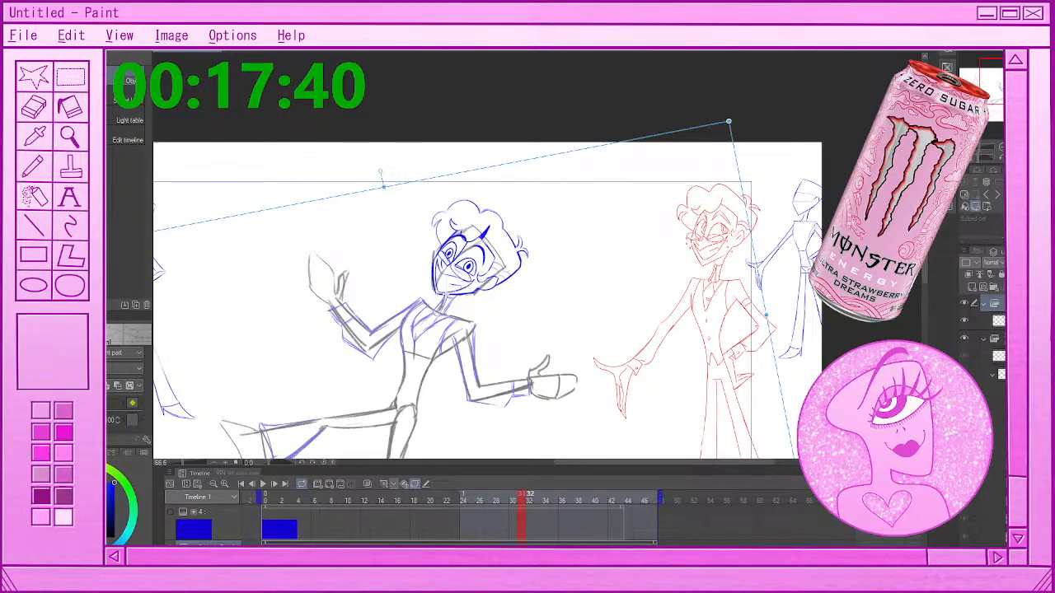
# At frame 33, nudge the head folder slightly right and down, then rotate it slightly clockwise onto the rough head
pyautogui.press('.')
pyautogui.press('.')
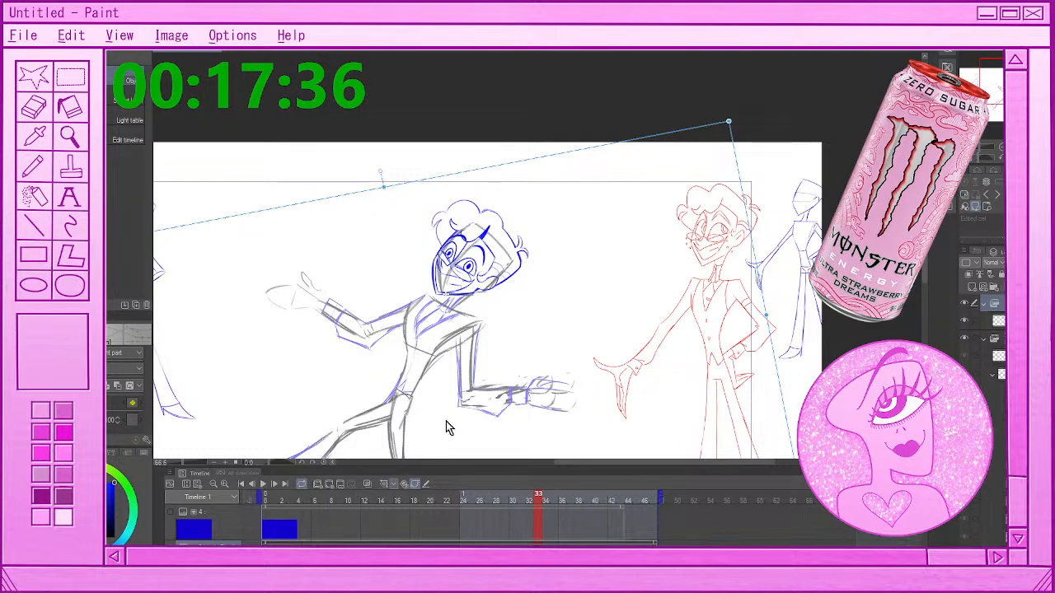
pyautogui.moveTo(467, 293); pyautogui.dragTo(472, 297)
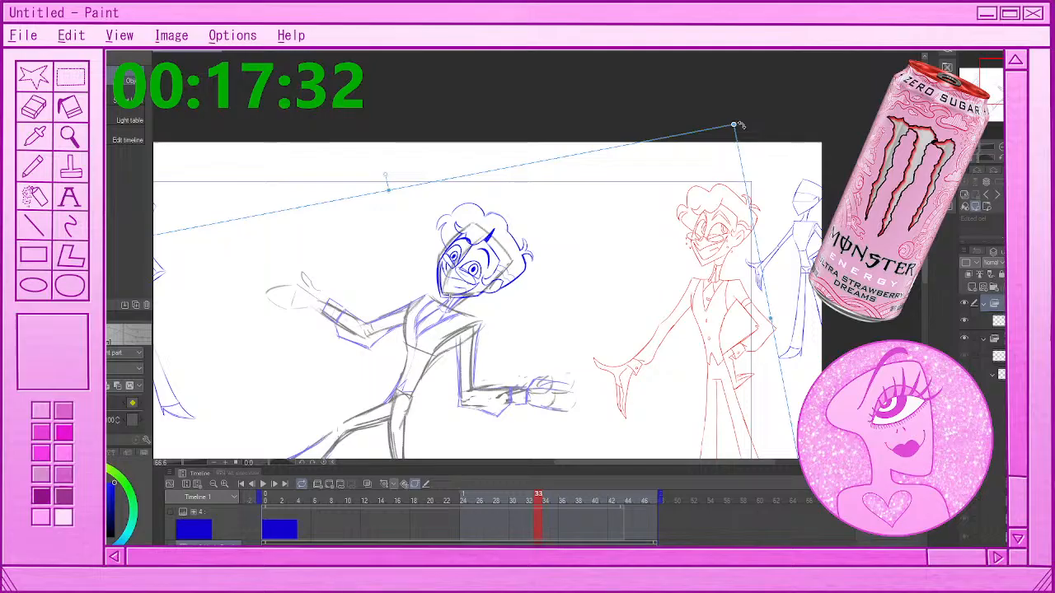
pyautogui.moveTo(740, 125); pyautogui.dragTo(476, 301)
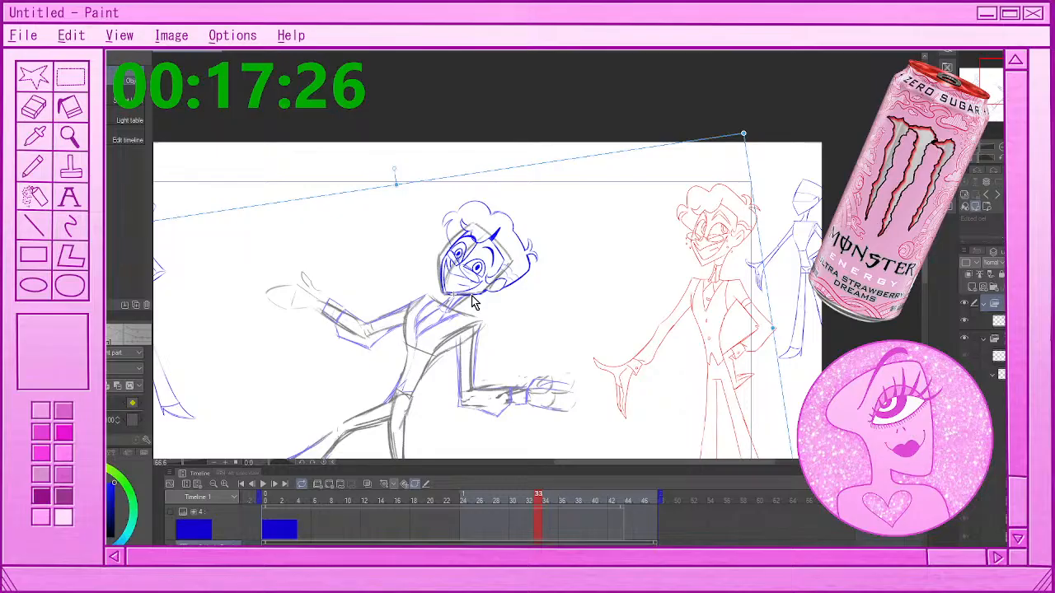
# At frame 35, move the head folder down and left onto the rough head, rotate it counterclockwise, and nudge it up slightly
pyautogui.click(546, 500)
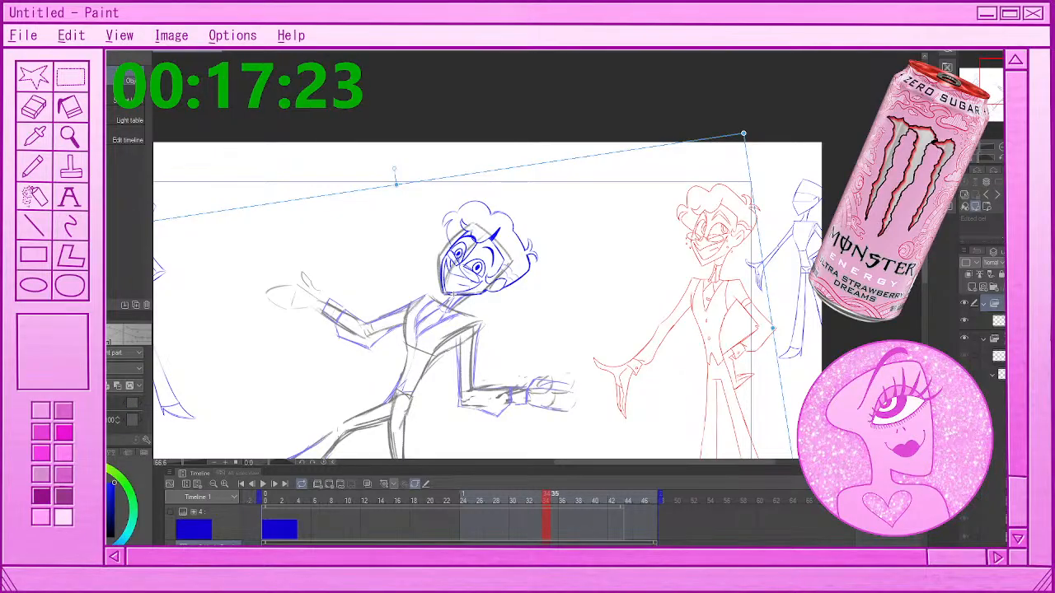
pyautogui.click(555, 499)
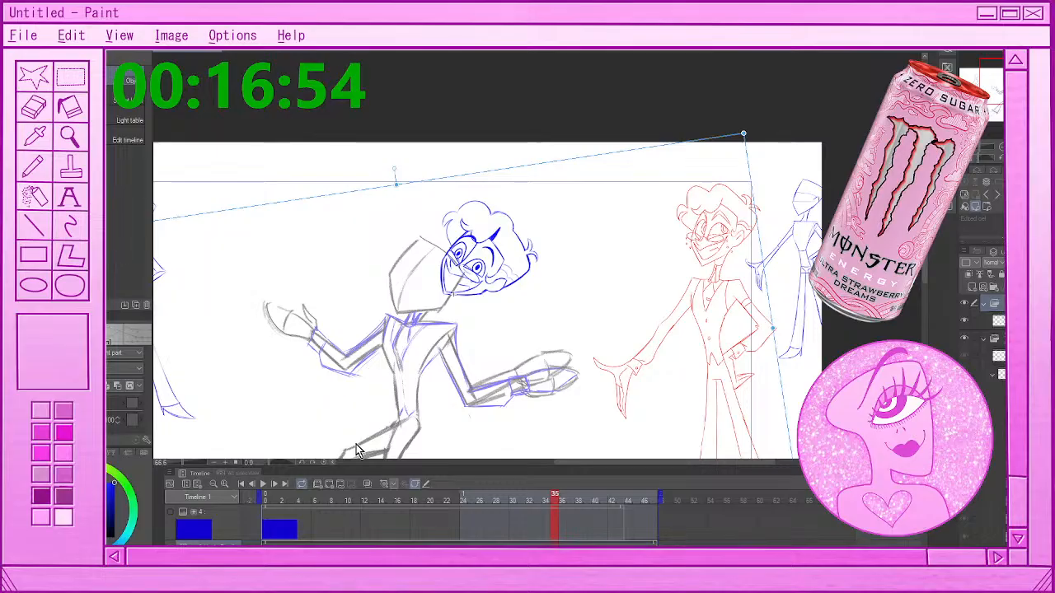
pyautogui.moveTo(464, 296); pyautogui.dragTo(426, 316)
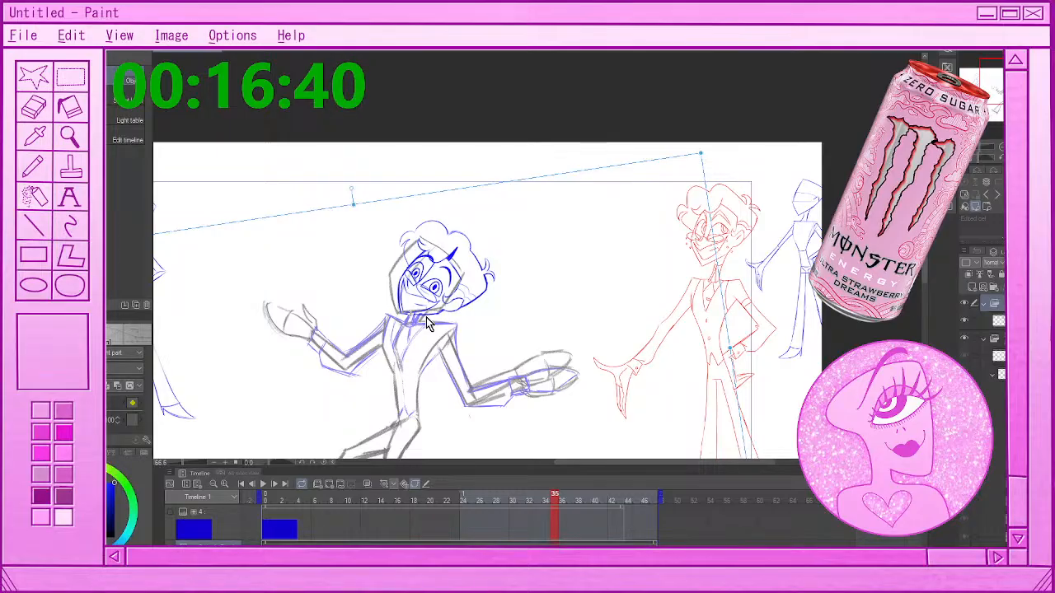
pyautogui.moveTo(700, 153); pyautogui.dragTo(702, 150)
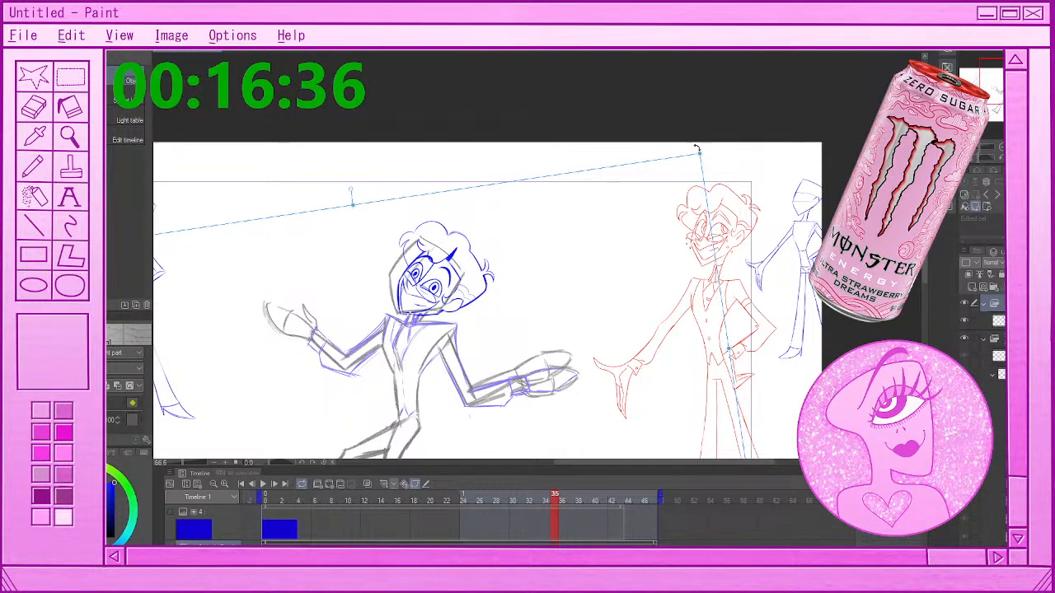
pyautogui.moveTo(696, 148); pyautogui.dragTo(673, 114)
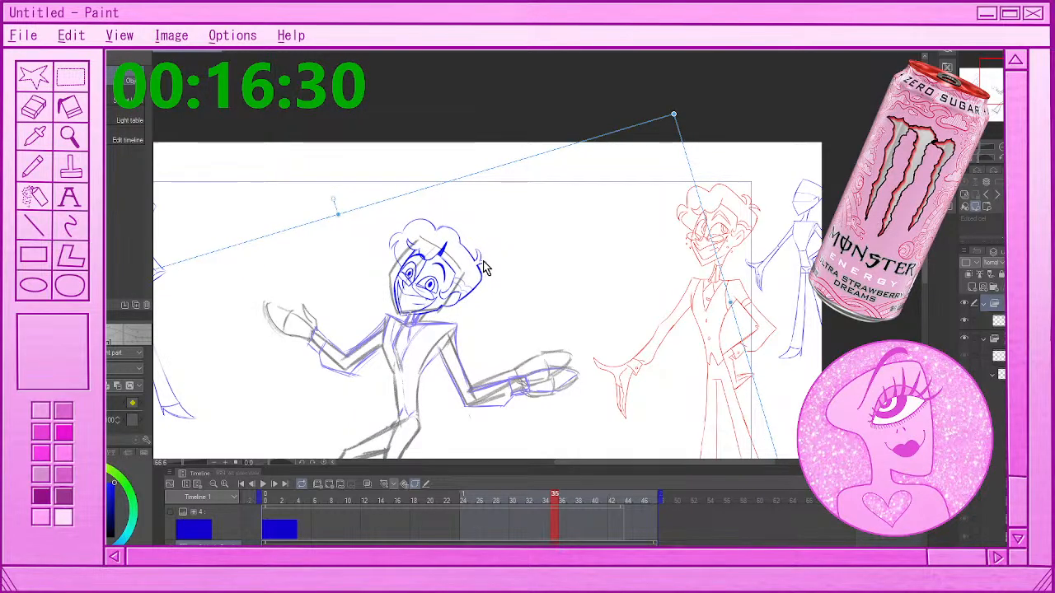
pyautogui.moveTo(484, 261); pyautogui.dragTo(485, 259)
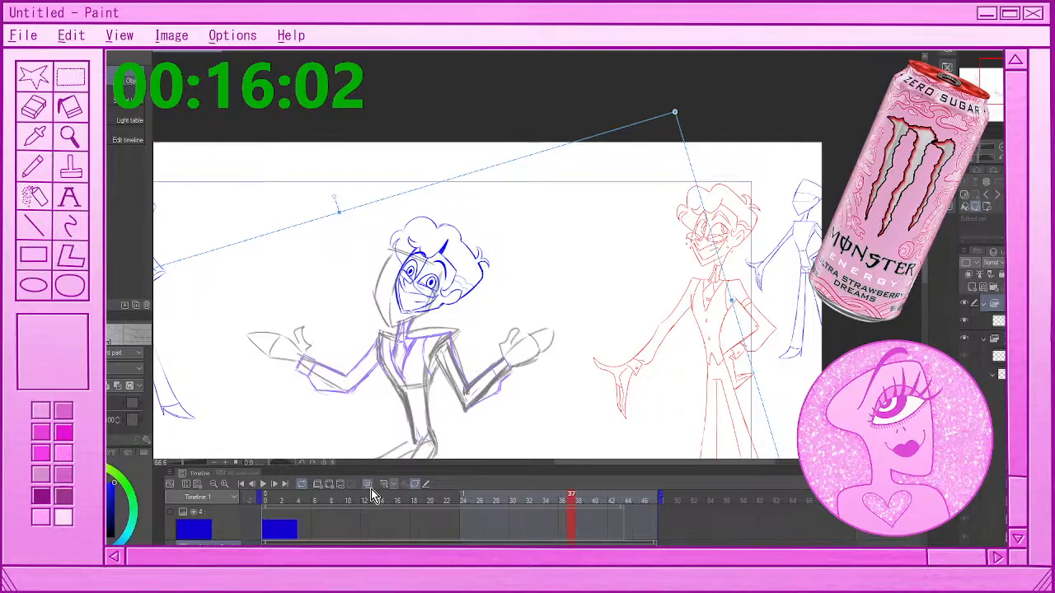
# At frame 37, move the head folder slightly down and left, then rotate it counterclockwise to match the rough head
pyautogui.moveTo(435, 317); pyautogui.dragTo(426, 325)
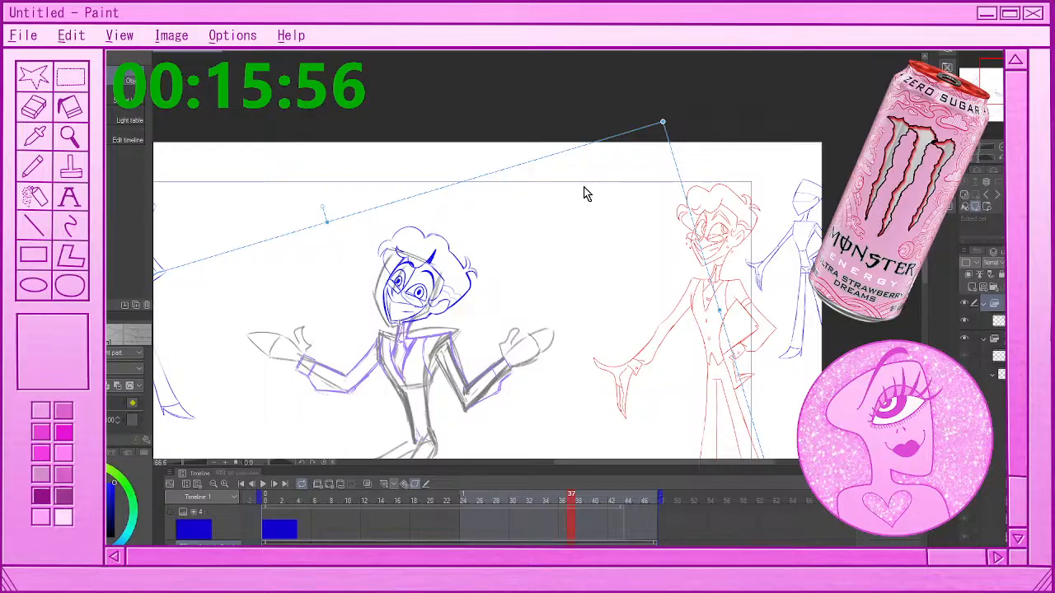
pyautogui.moveTo(676, 110); pyautogui.dragTo(610, 71)
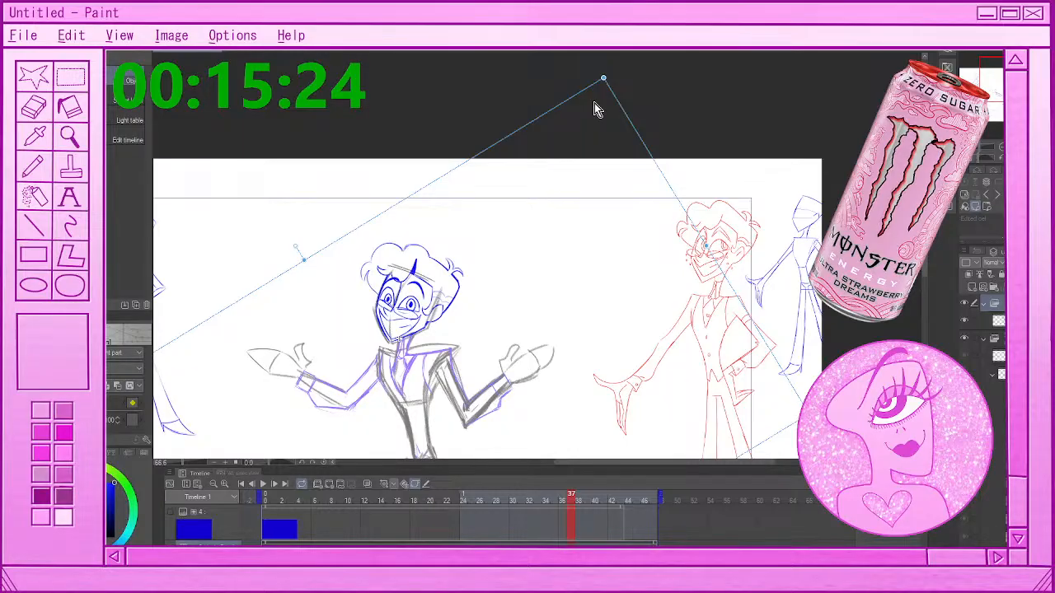
# Step back and forth between frames 37 and 40 to compare the rough head's position with the blue head
pyautogui.press('Right')
pyautogui.press('Left')
pyautogui.press('Right')
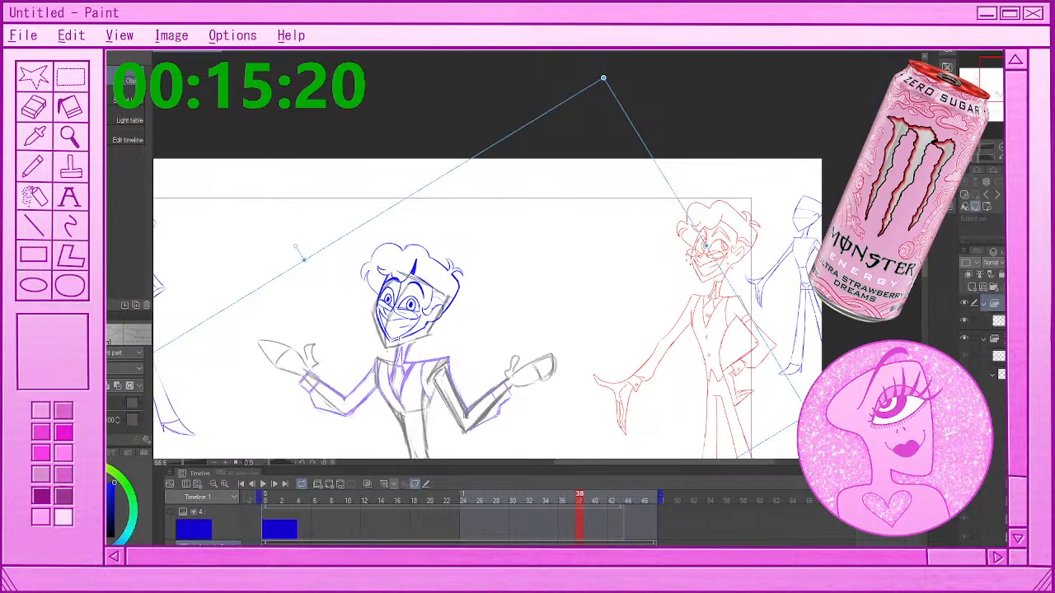
pyautogui.press('Right')
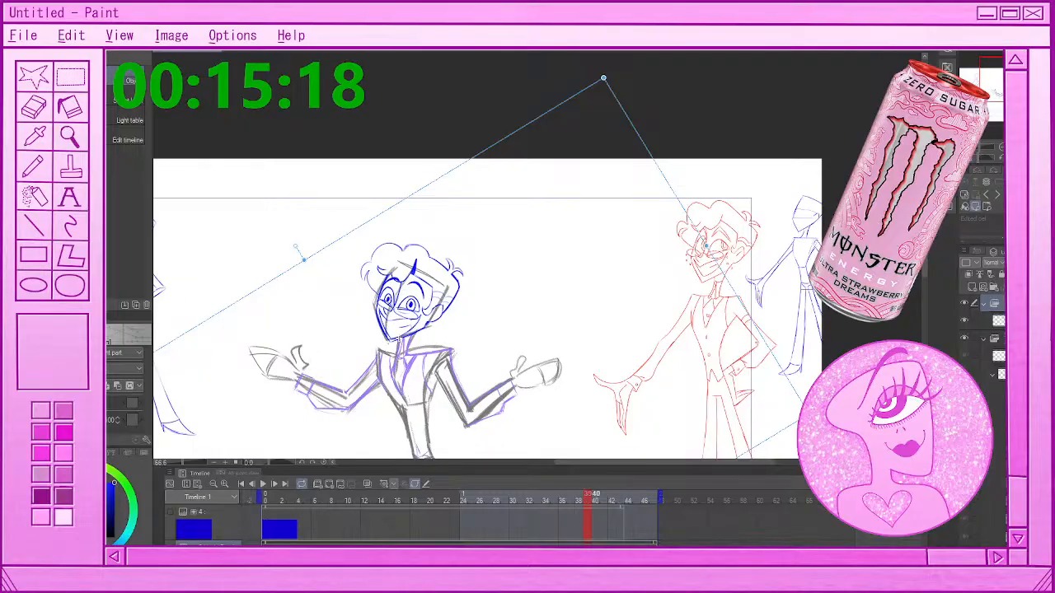
pyautogui.press('Right')
pyautogui.press('Left')
pyautogui.press('Left')
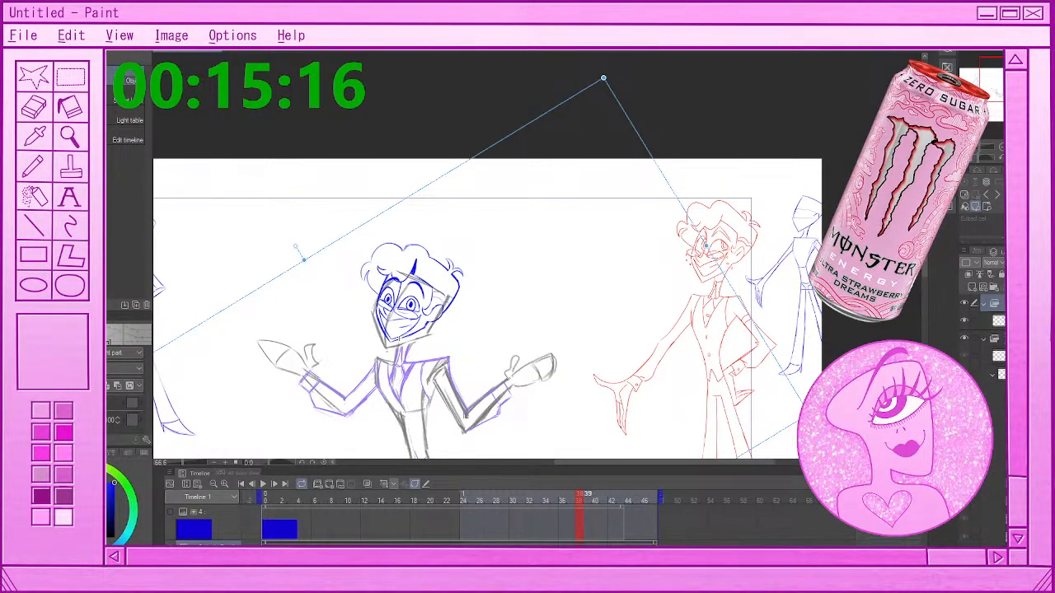
pyautogui.press('Right')
pyautogui.press('Right')
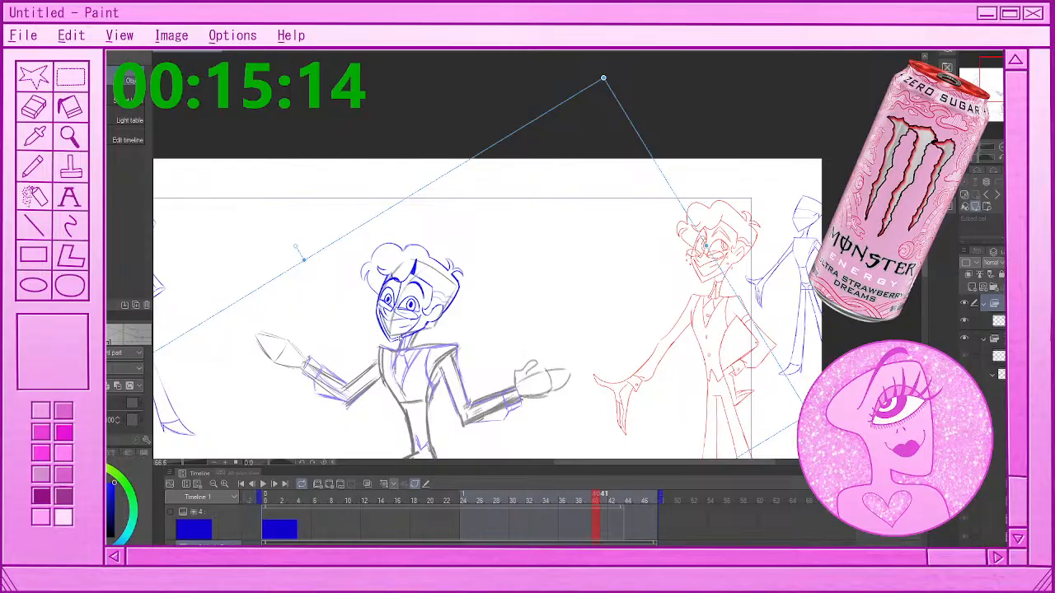
pyautogui.click(587, 499)
pyautogui.click(595, 499)
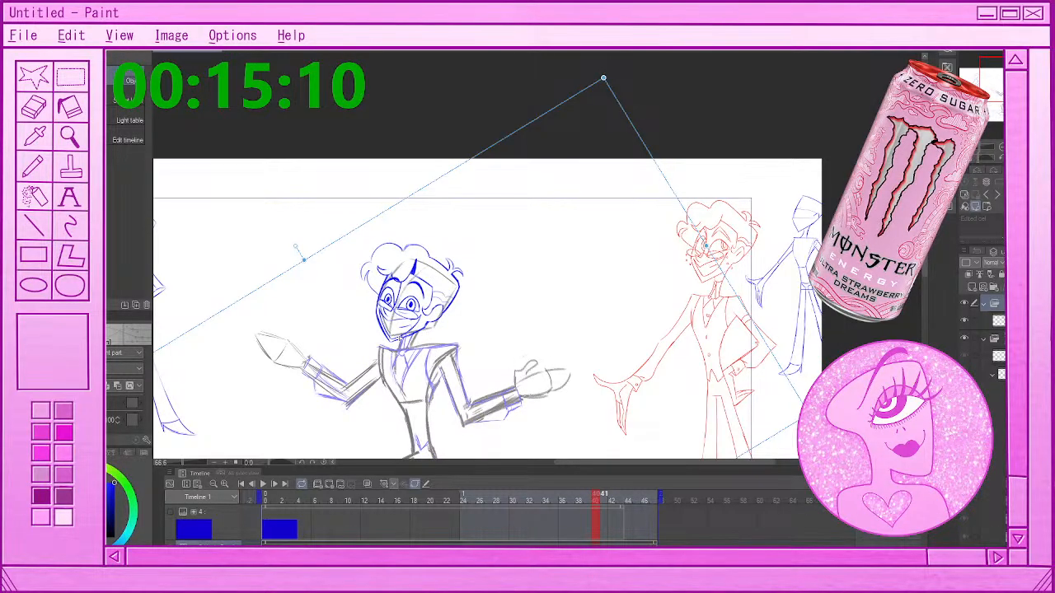
pyautogui.click(327, 484)
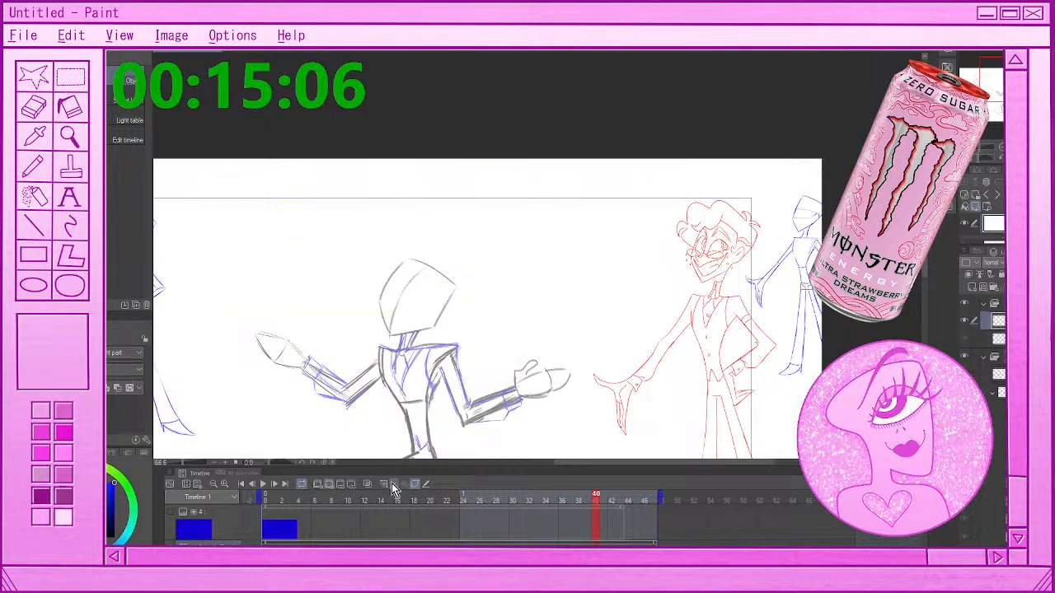
pyautogui.hotkey('ctrl', 'z')
pyautogui.click(588, 499)
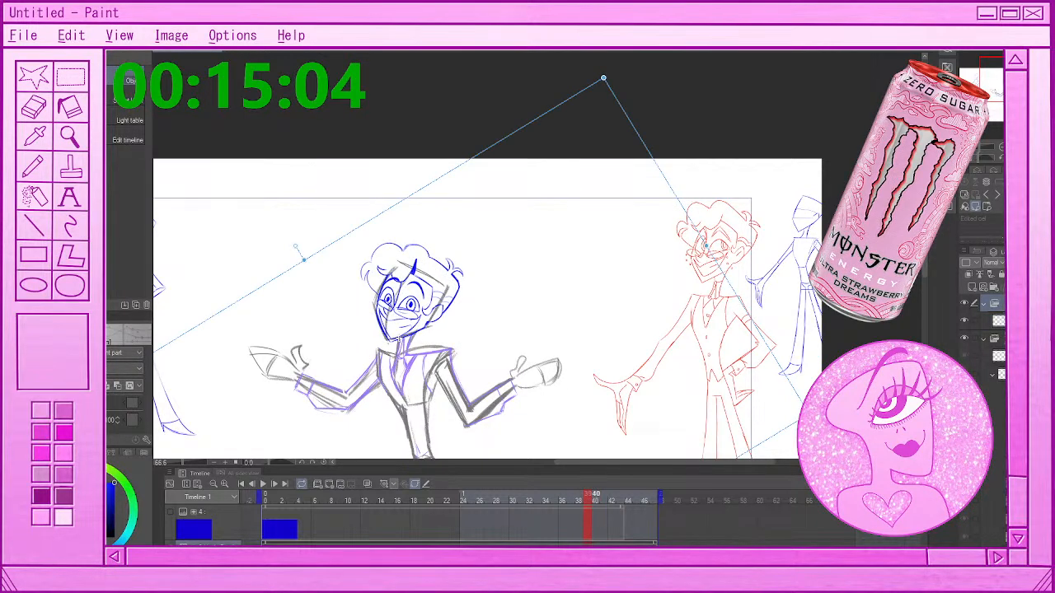
# At frame 40, nudge the head folder slightly up and right, then rotate it clockwise to fit the rough head's tilt
pyautogui.click(595, 499)
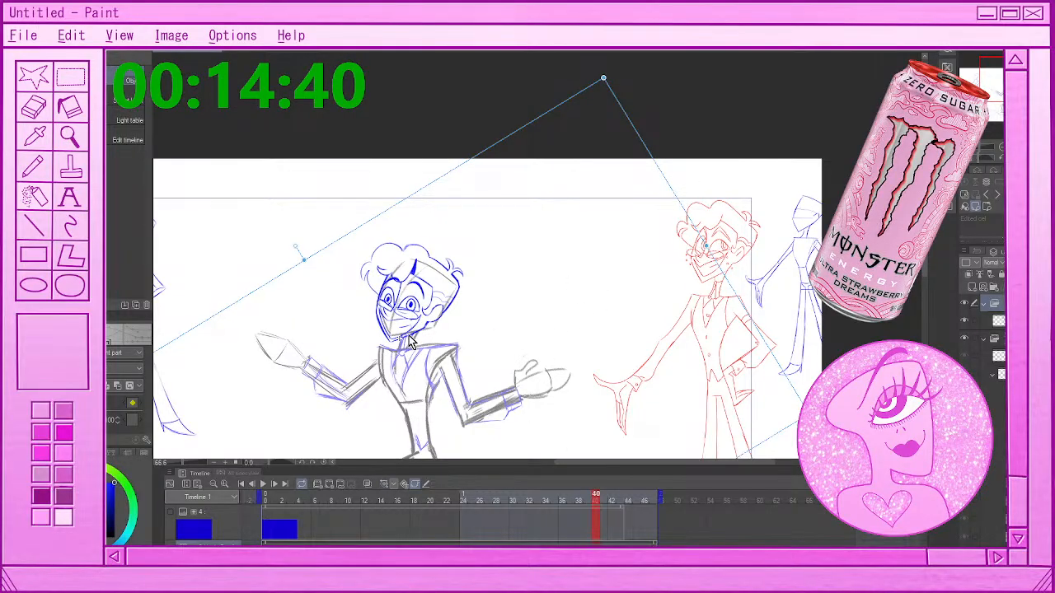
pyautogui.moveTo(410, 335); pyautogui.dragTo(415, 332)
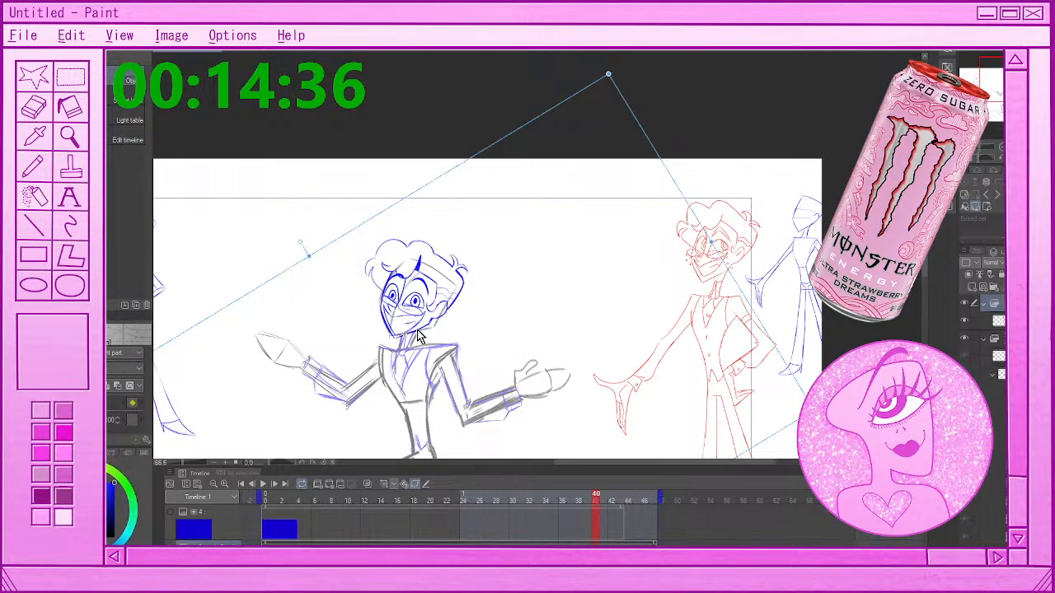
pyautogui.moveTo(418, 337); pyautogui.dragTo(415, 329)
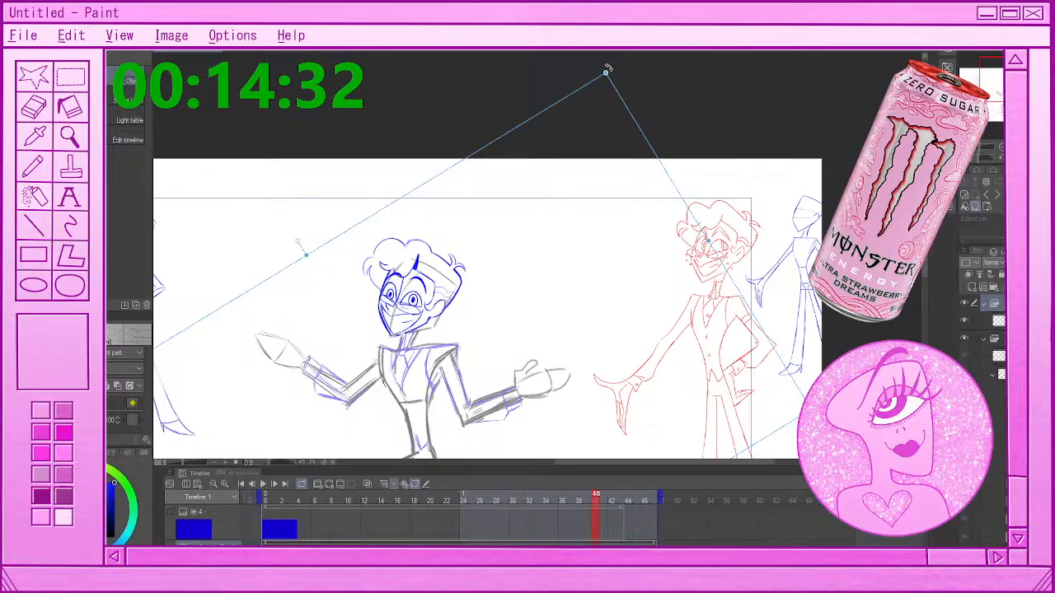
pyautogui.moveTo(607, 69); pyautogui.dragTo(683, 96)
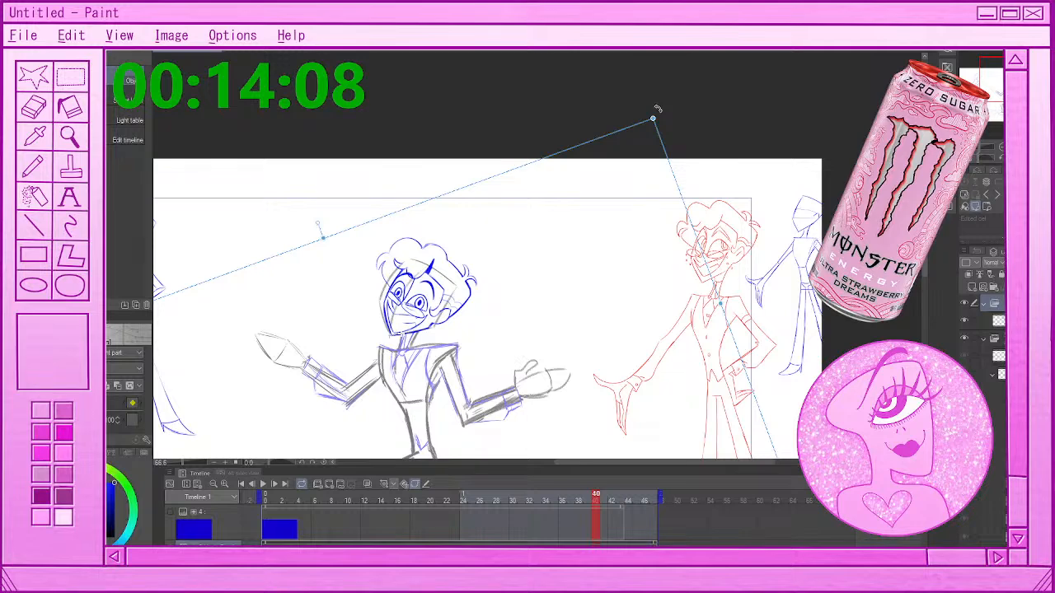
pyautogui.moveTo(658, 109); pyautogui.dragTo(656, 107)
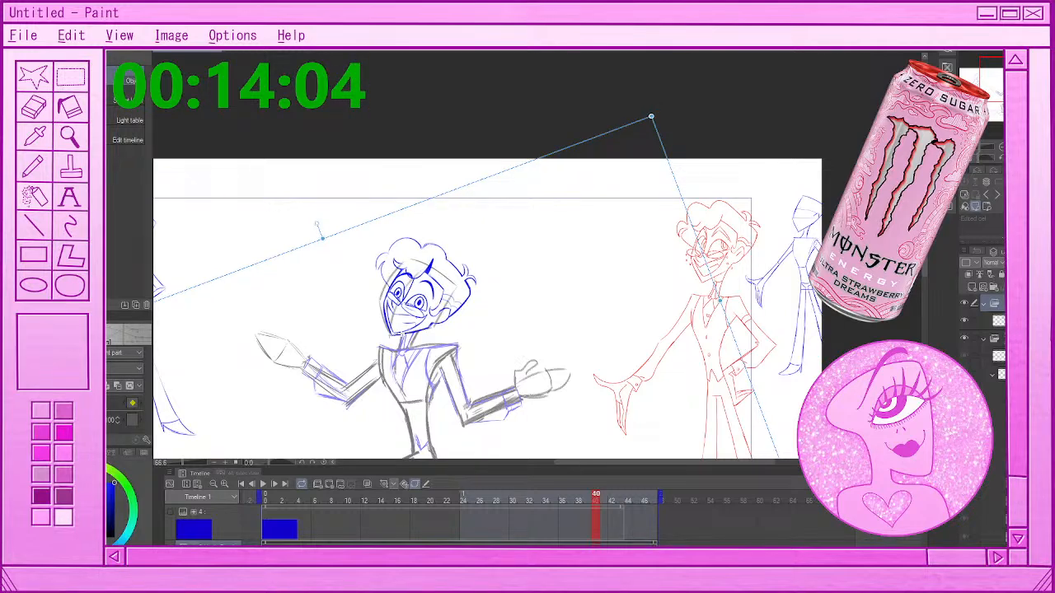
# At frame 42, add a keyframe, move the head folder slightly up and right, and rotate it clockwise onto the rough head
pyautogui.press('Right')
pyautogui.press('Right')
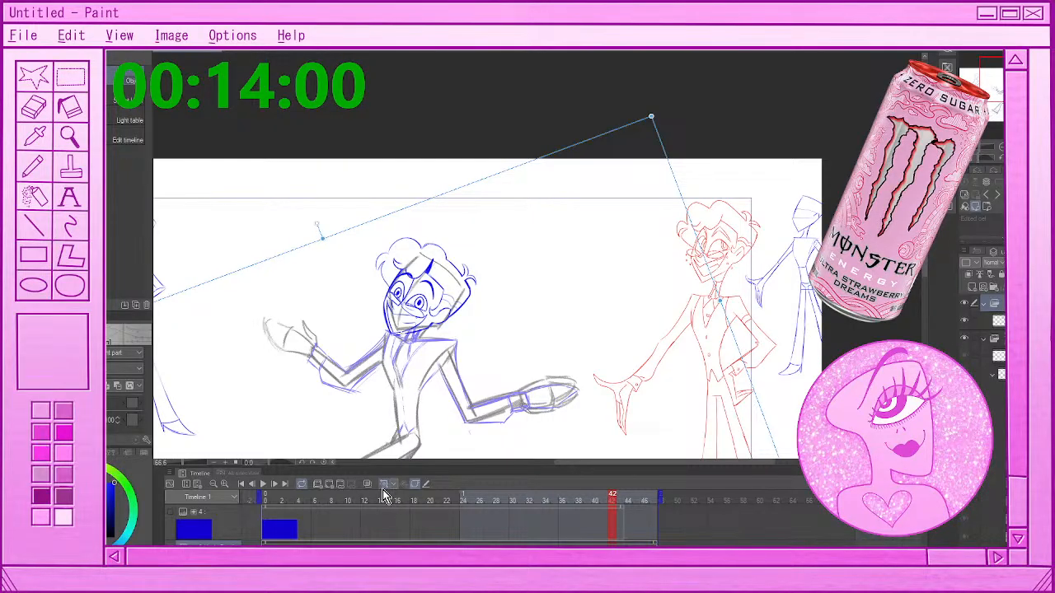
pyautogui.click(383, 486)
pyautogui.moveTo(423, 330); pyautogui.dragTo(433, 324)
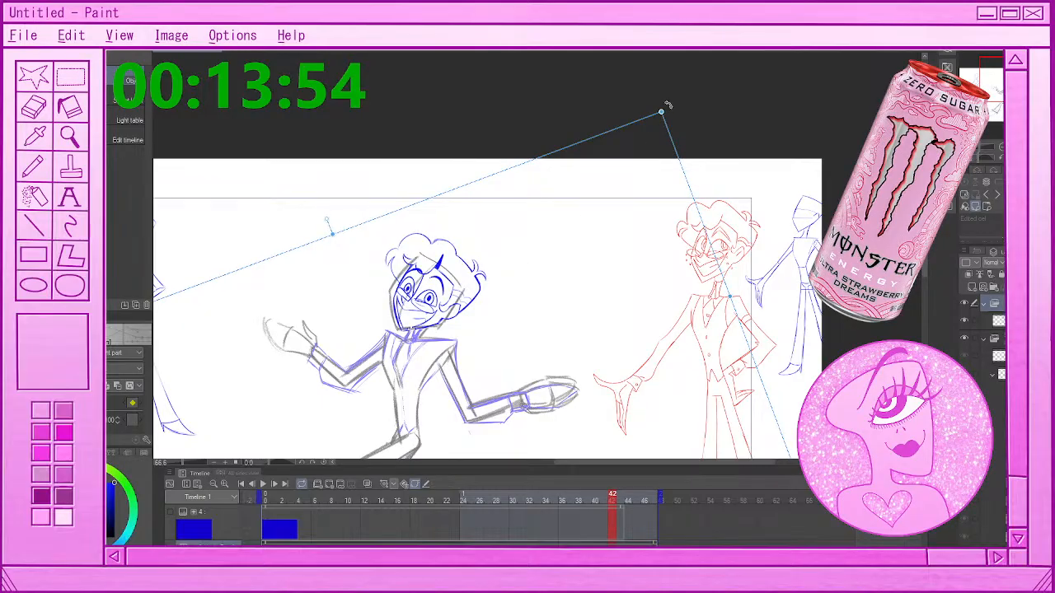
pyautogui.moveTo(667, 105); pyautogui.dragTo(707, 130)
pyautogui.moveTo(431, 327); pyautogui.dragTo(432, 327)
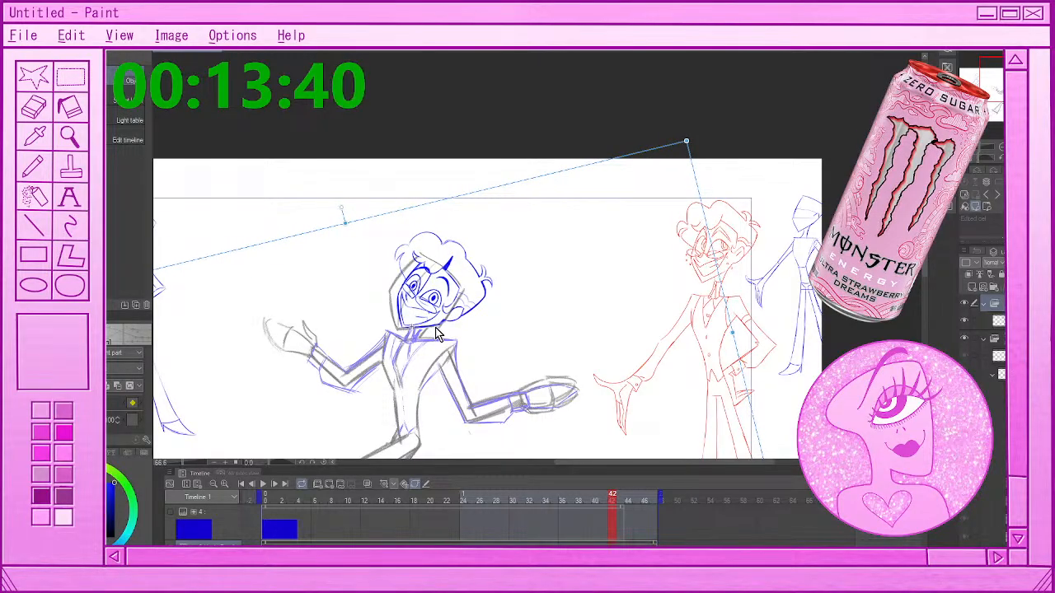
pyautogui.press('Return')
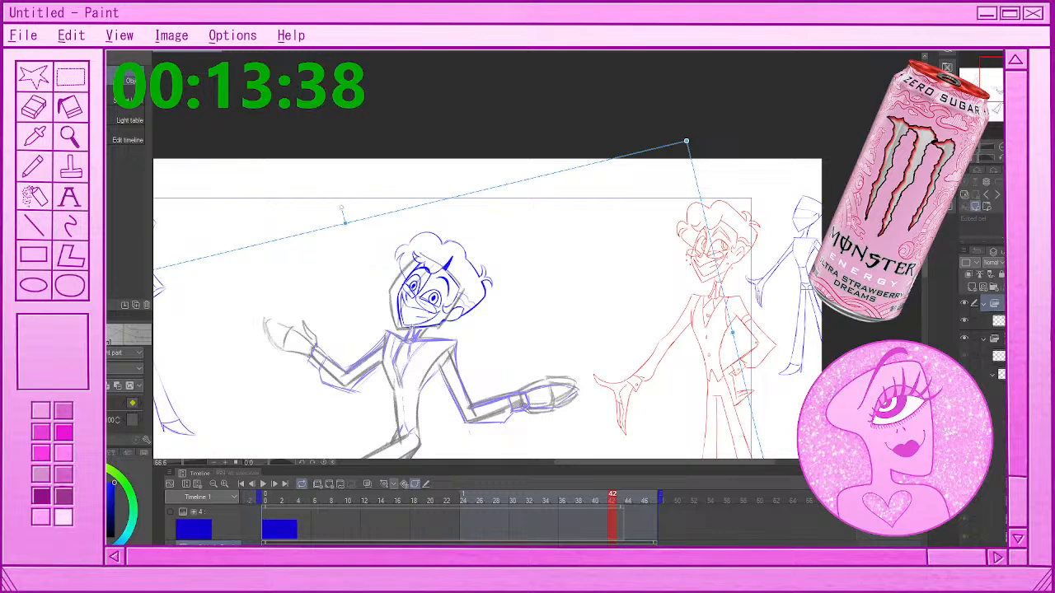
pyautogui.moveTo(462, 196); pyautogui.dragTo(462, 198)
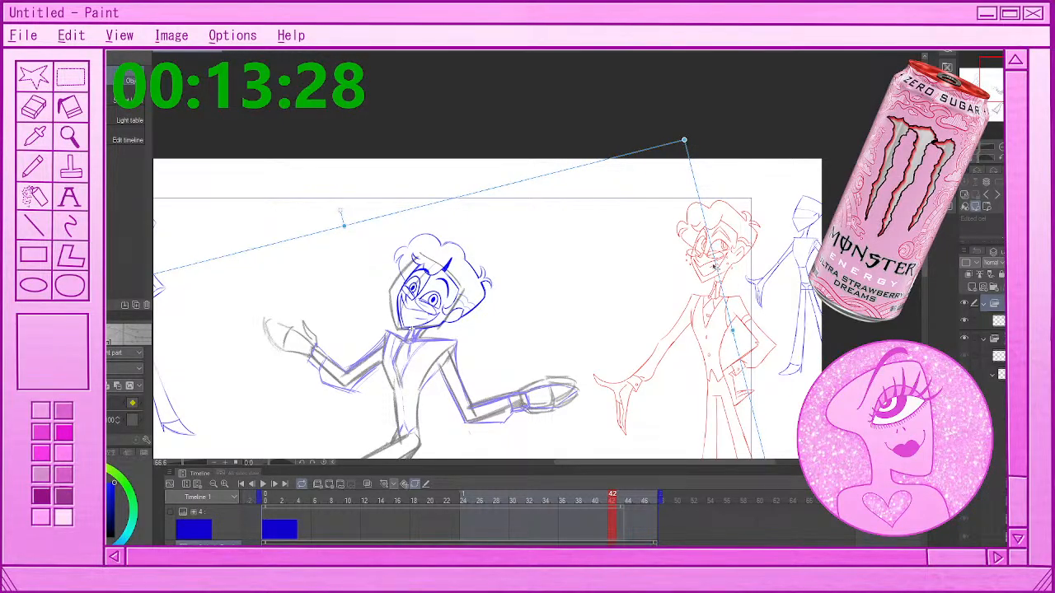
# At frame 44, move the head folder up and right onto the rough head, then rotate it slightly clockwise to match its tilt
pyautogui.click(622, 500)
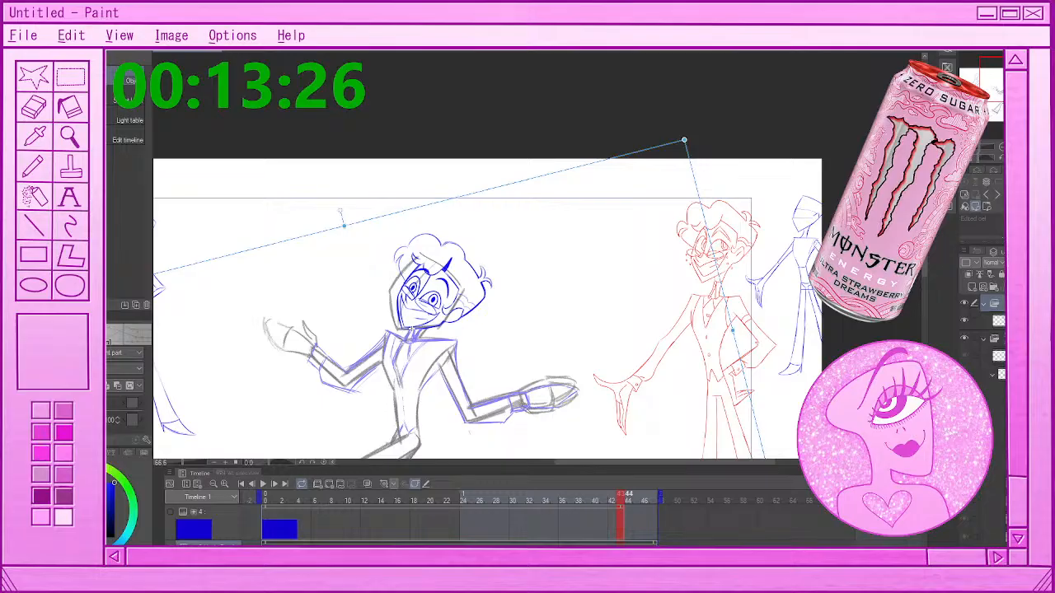
pyautogui.click(629, 499)
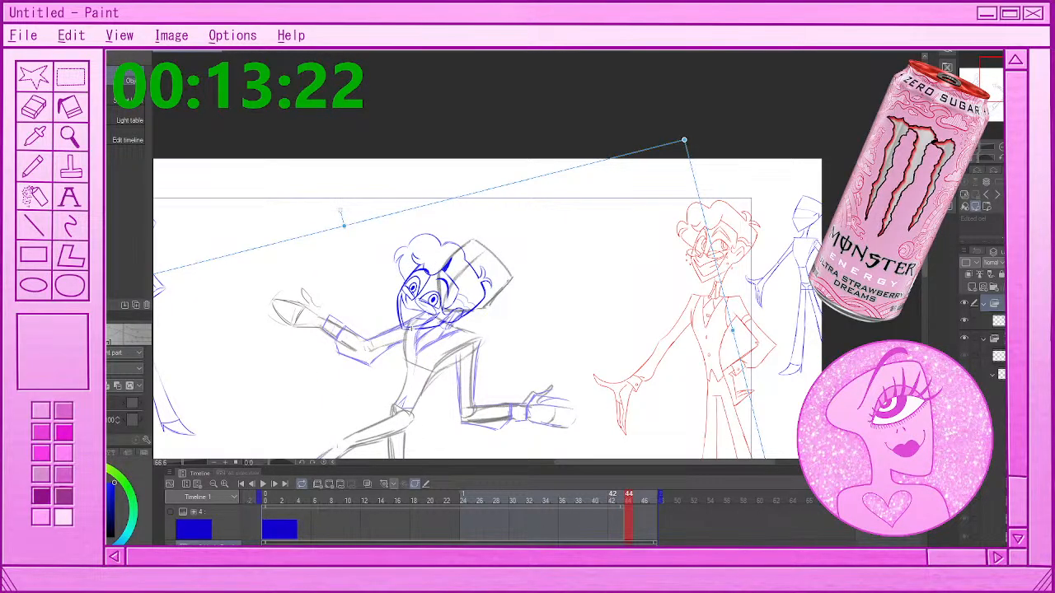
pyautogui.click(621, 500)
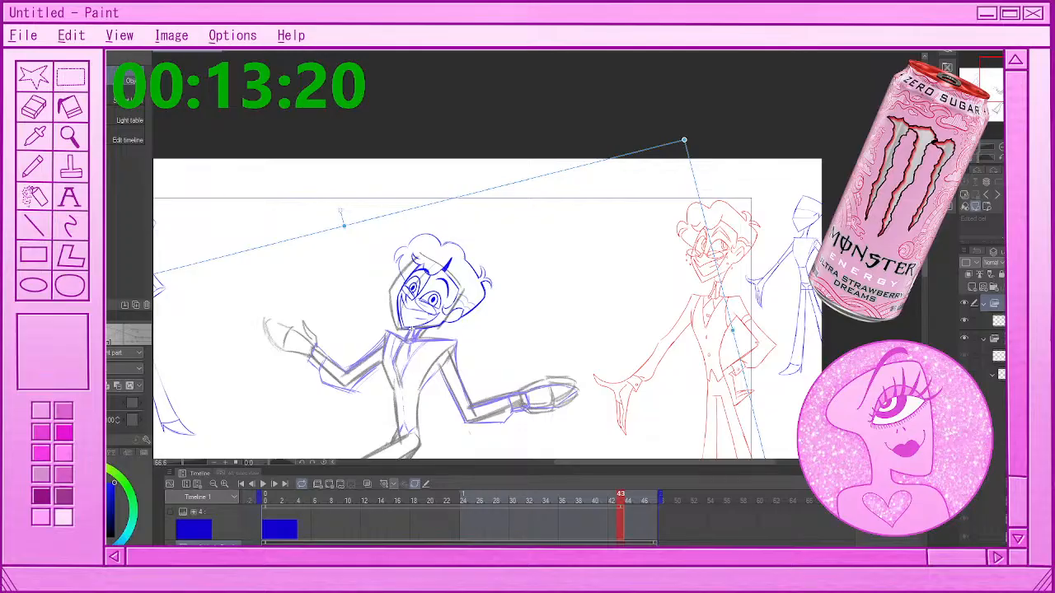
pyautogui.click(612, 500)
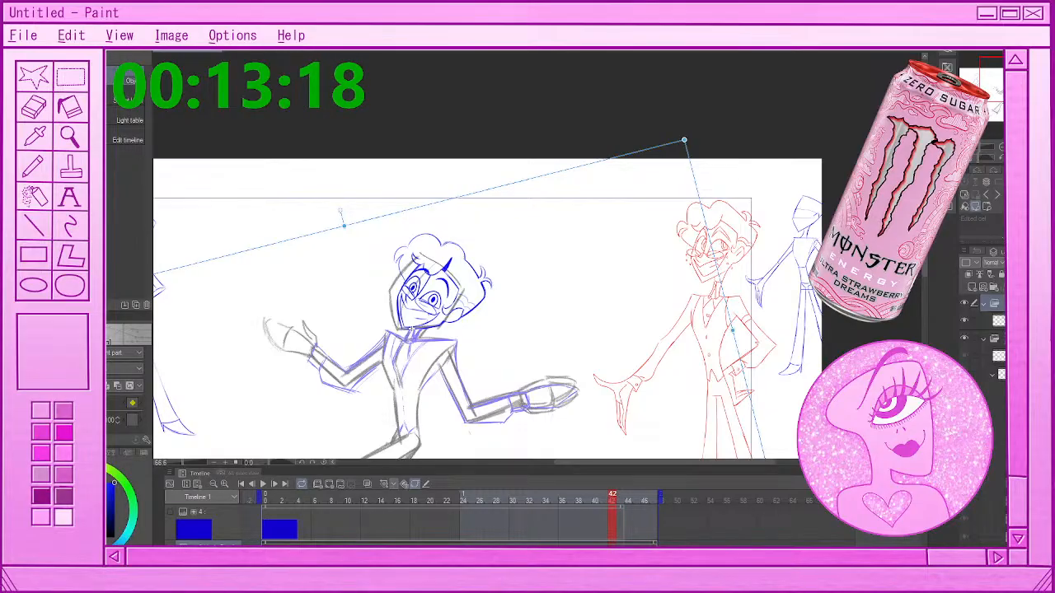
pyautogui.moveTo(613, 495); pyautogui.dragTo(628, 495)
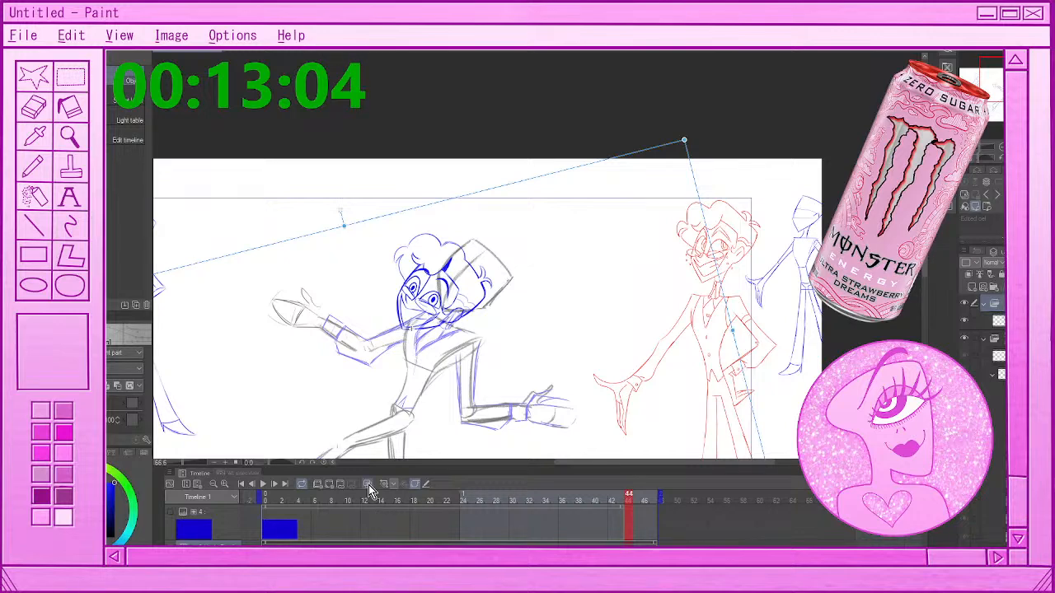
pyautogui.click(621, 540)
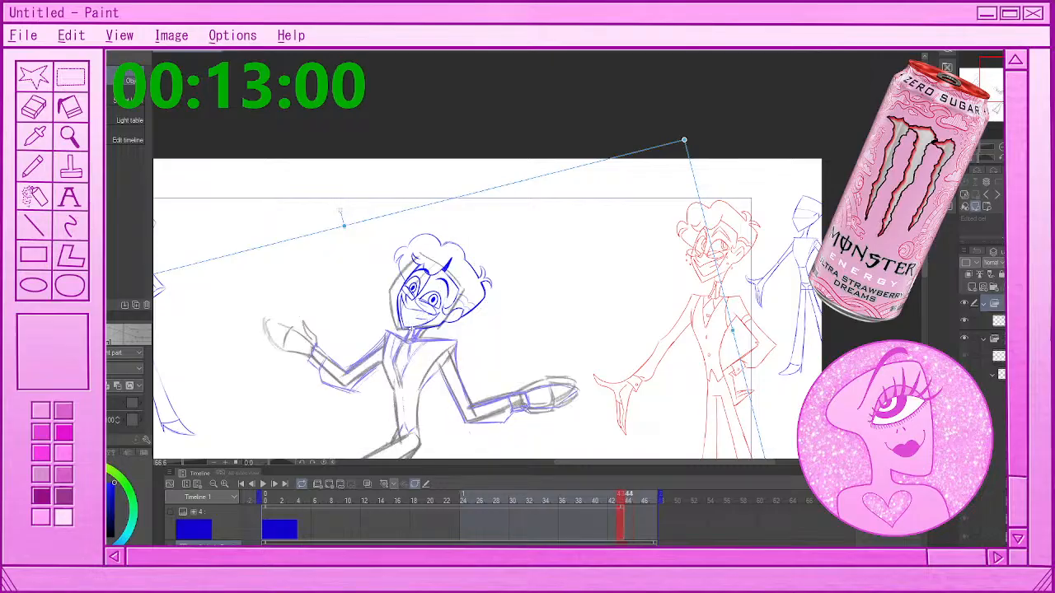
pyautogui.click(628, 540)
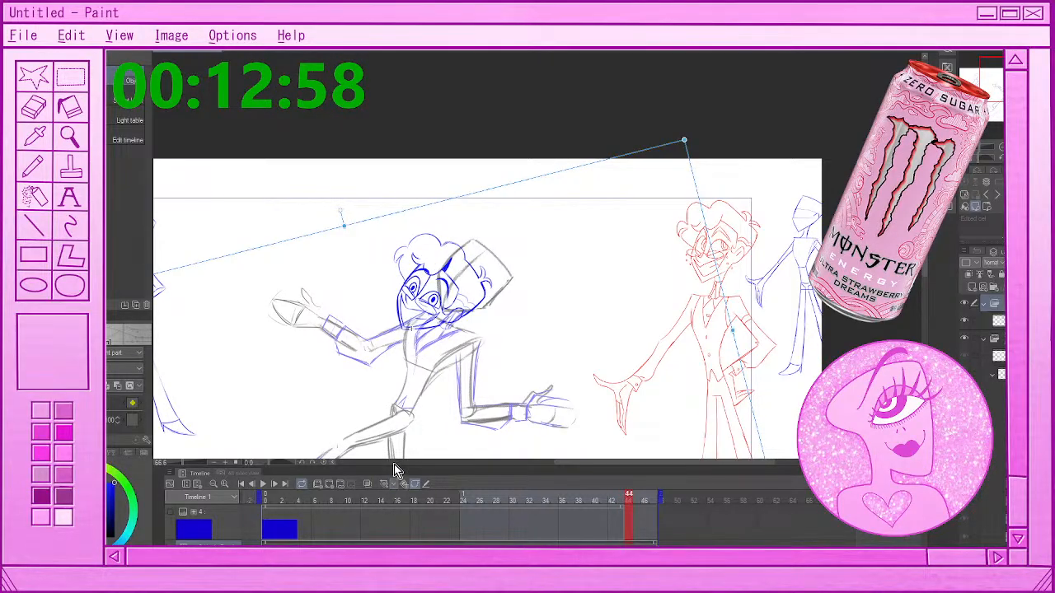
pyautogui.moveTo(441, 325); pyautogui.dragTo(483, 305)
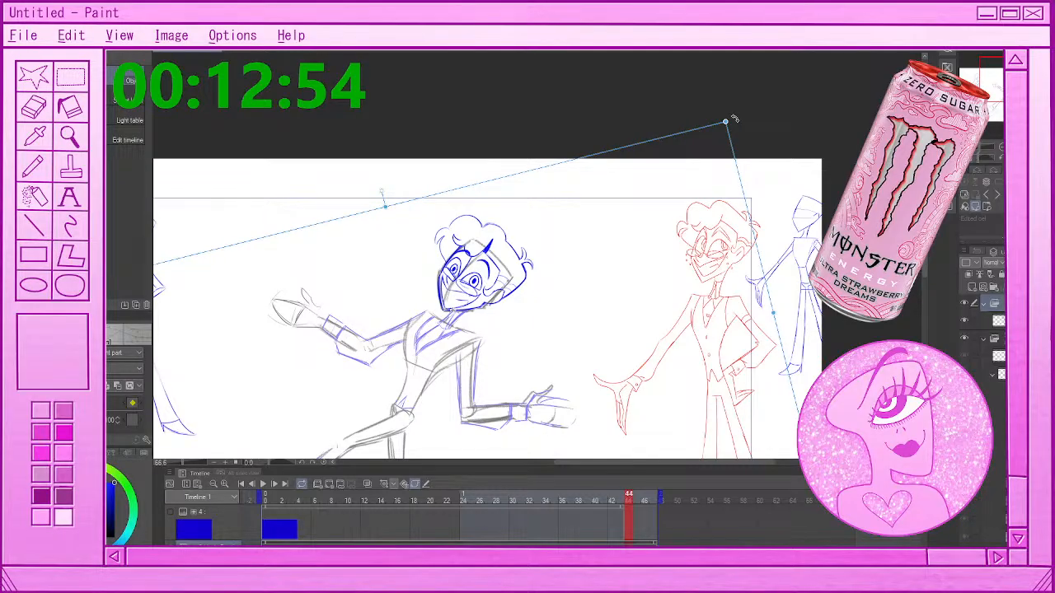
pyautogui.moveTo(727, 120); pyautogui.dragTo(750, 132)
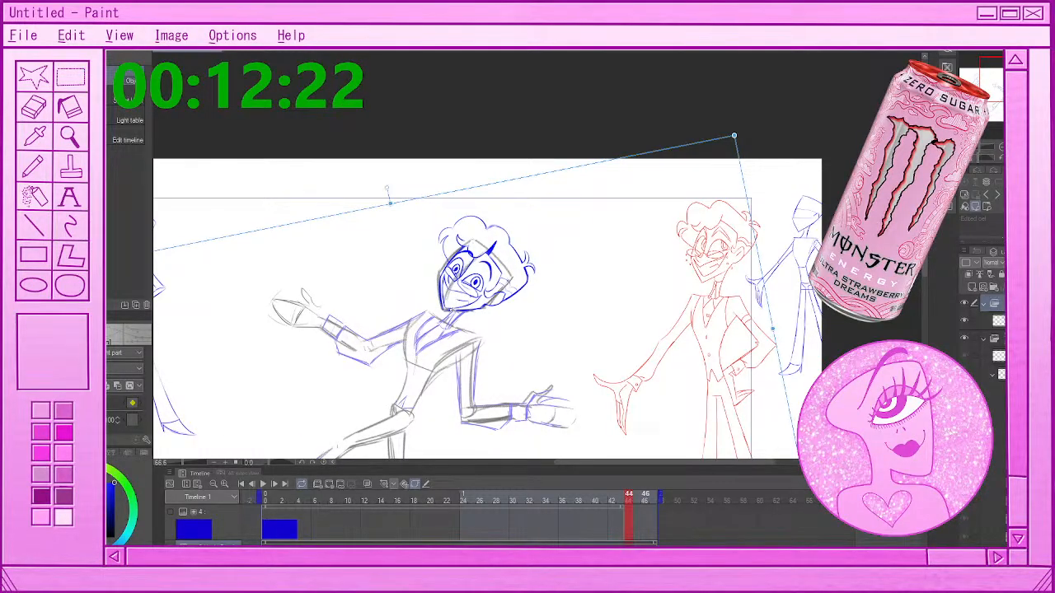
# At frame 46, nudge the head folder slightly left onto the rough head and rotate it slightly clockwise
pyautogui.press('Right')
pyautogui.press('Right')
pyautogui.press('Left')
pyautogui.press('Left')
pyautogui.press('Right')
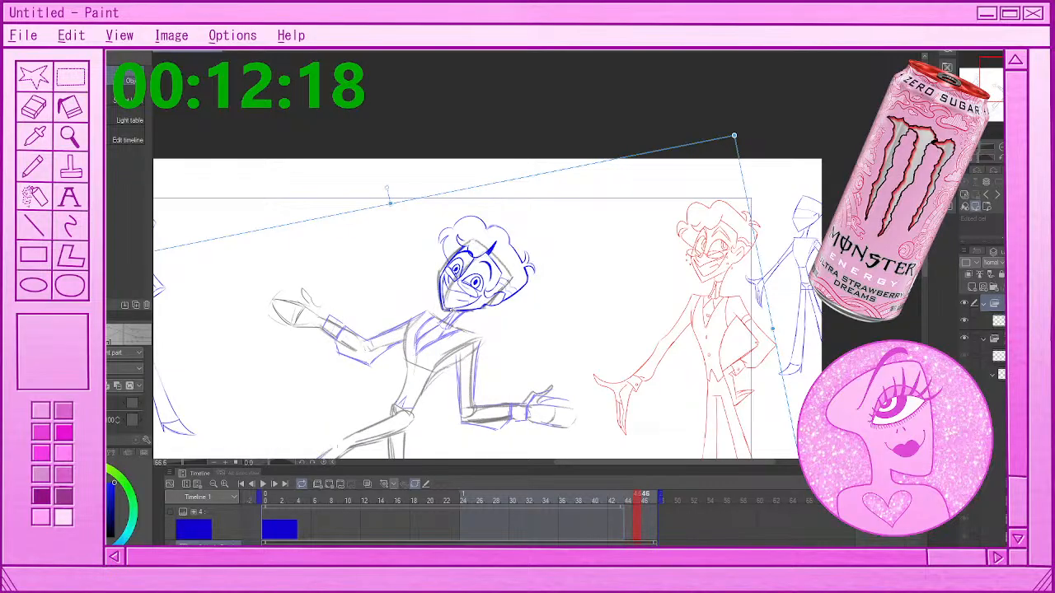
pyautogui.press('Right')
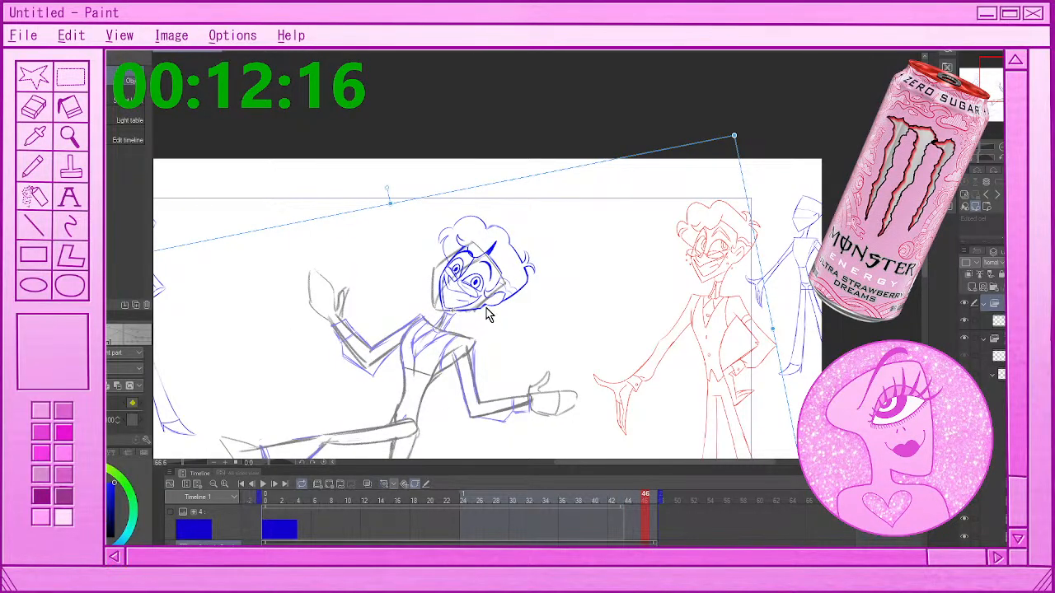
pyautogui.moveTo(477, 309); pyautogui.dragTo(470, 309)
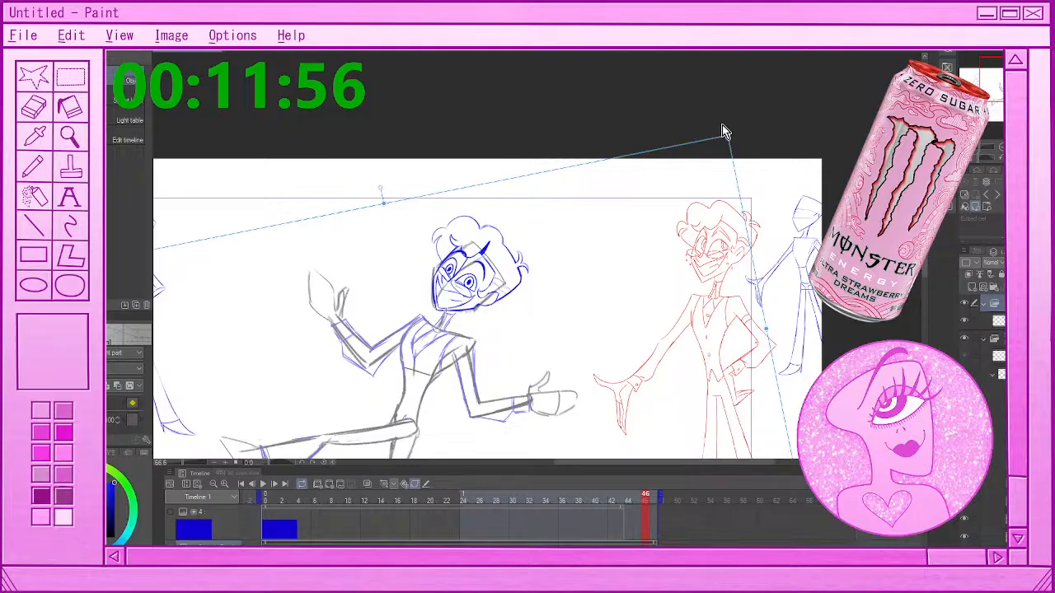
pyautogui.moveTo(722, 132); pyautogui.dragTo(730, 139)
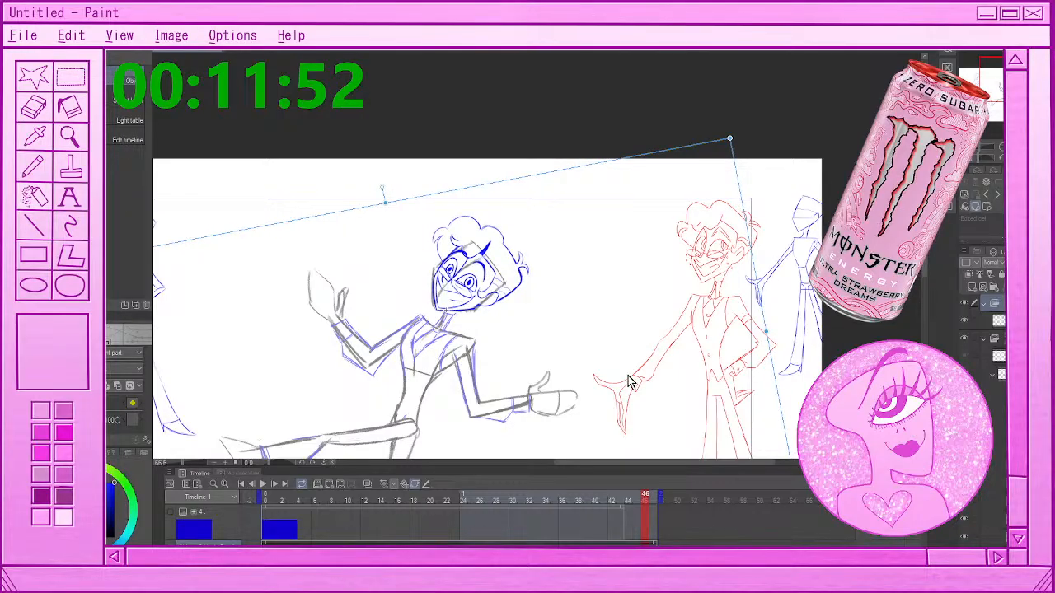
# View the whole canvas at frame 47 and play back the animation to review the head's movement
pyautogui.click(655, 499)
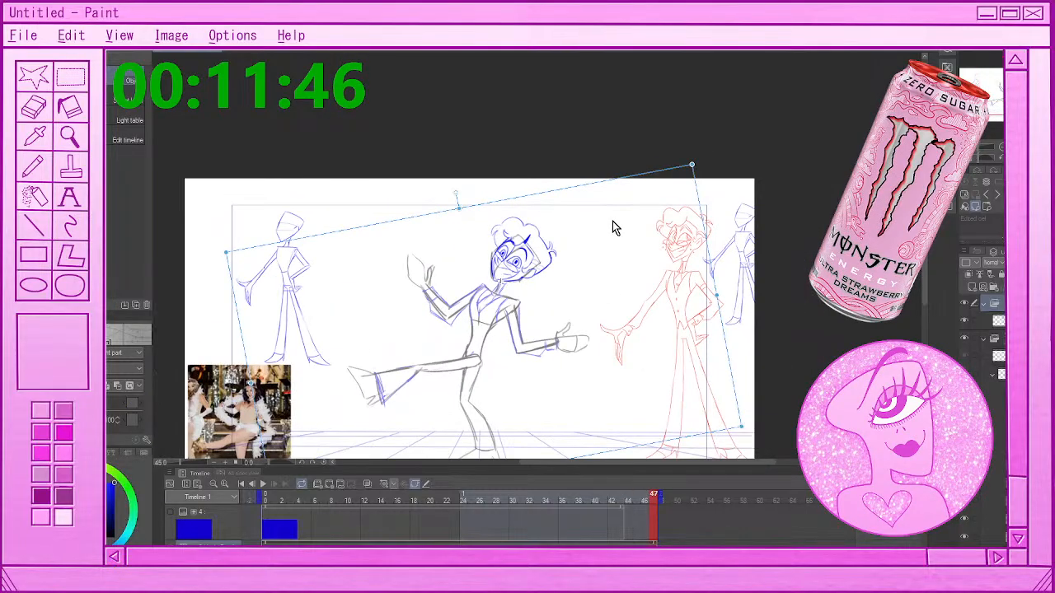
pyautogui.scroll(-3, 612, 221)
pyautogui.scroll(3, 611, 232)
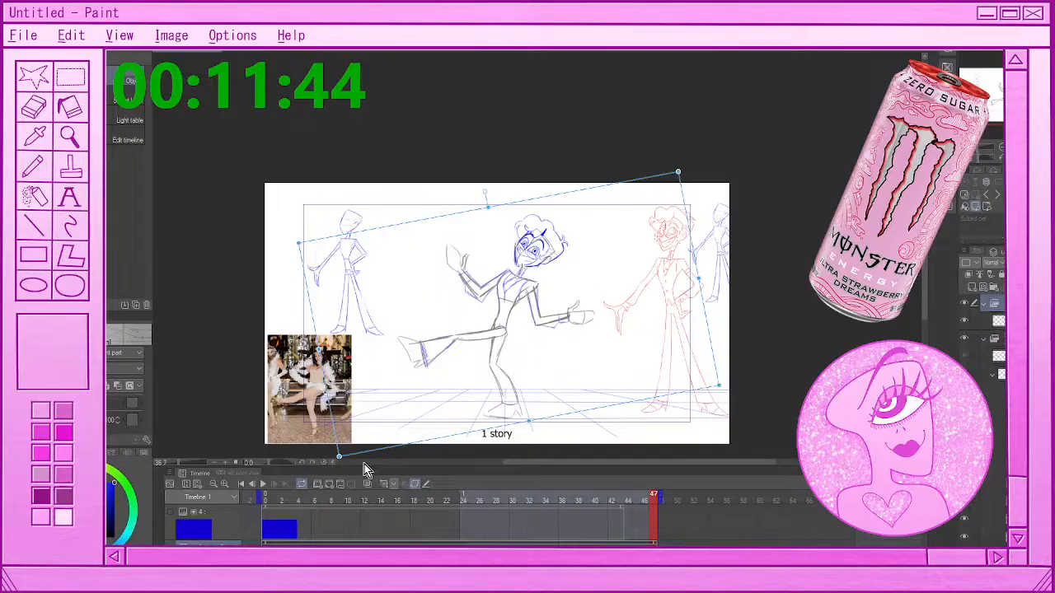
pyautogui.click(264, 484)
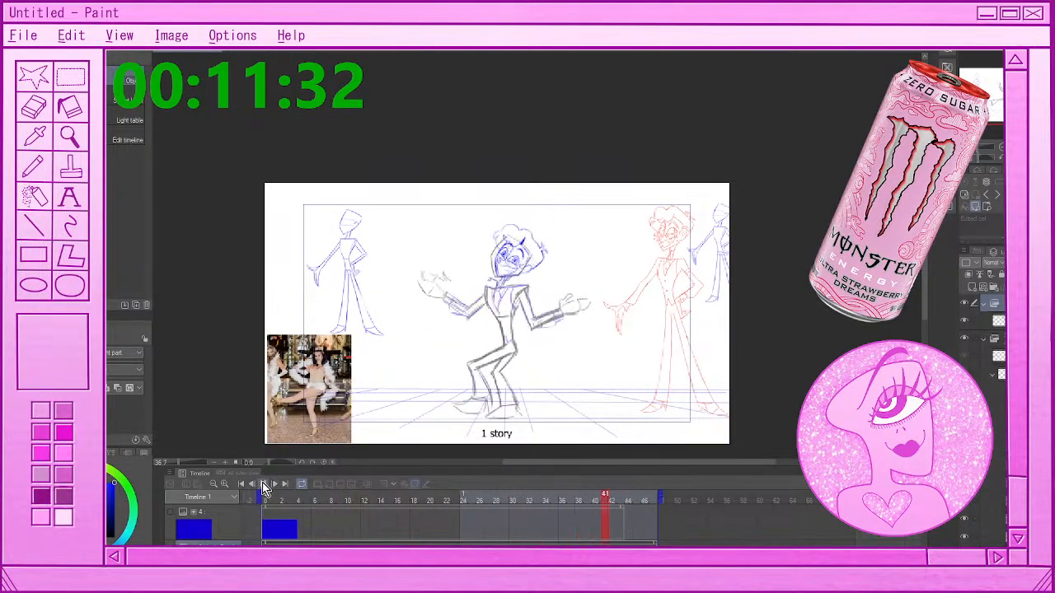
pyautogui.click(263, 484)
# Compare the head's position across frames 14 to 16, and nudge the head folder slightly down at frame 15
pyautogui.click(389, 498)
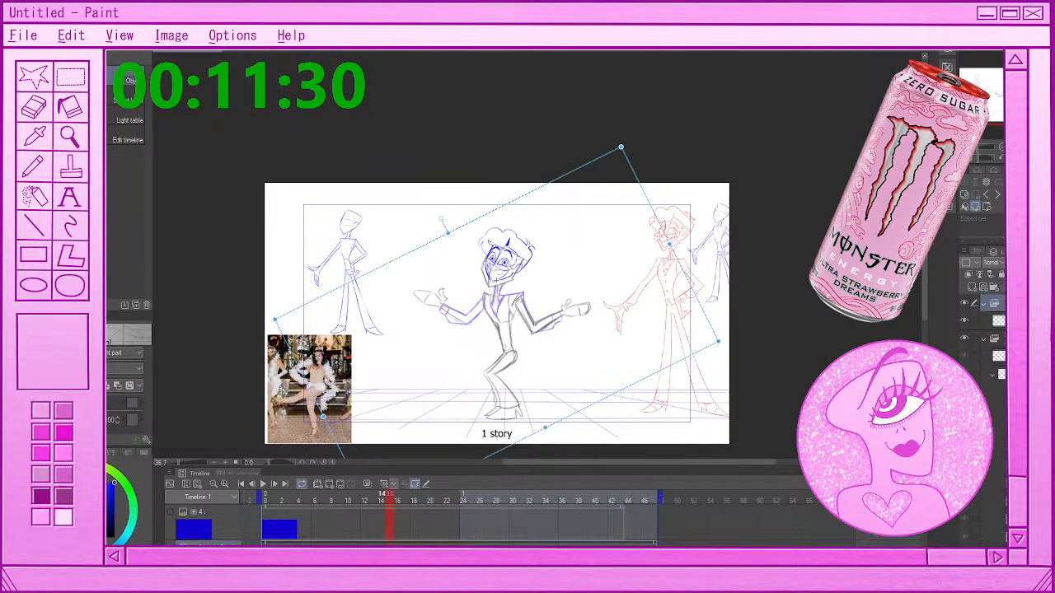
pyautogui.press(',')
pyautogui.press('.')
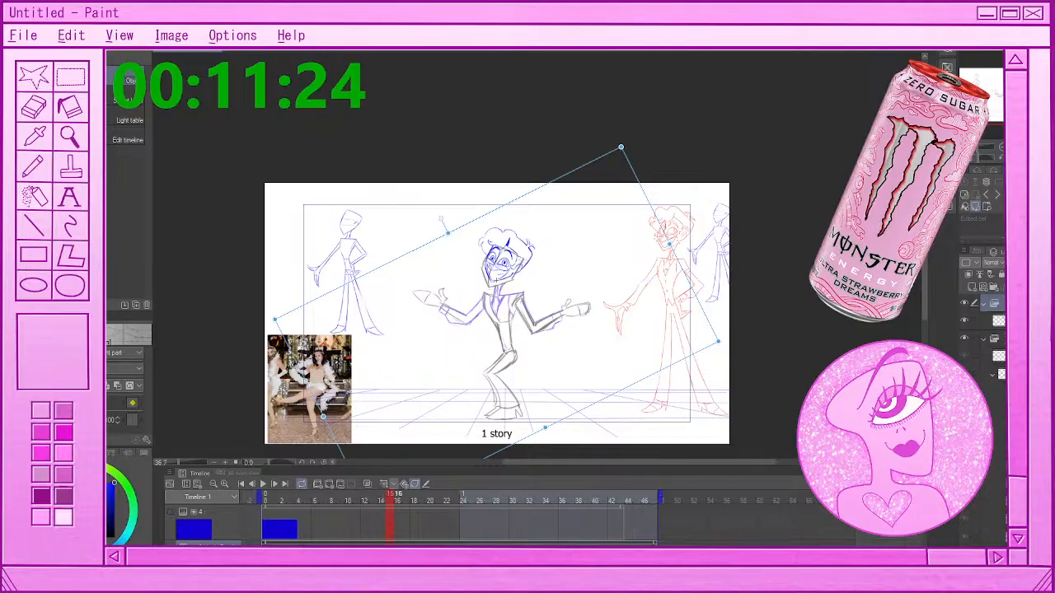
pyautogui.press('.')
pyautogui.press(',')
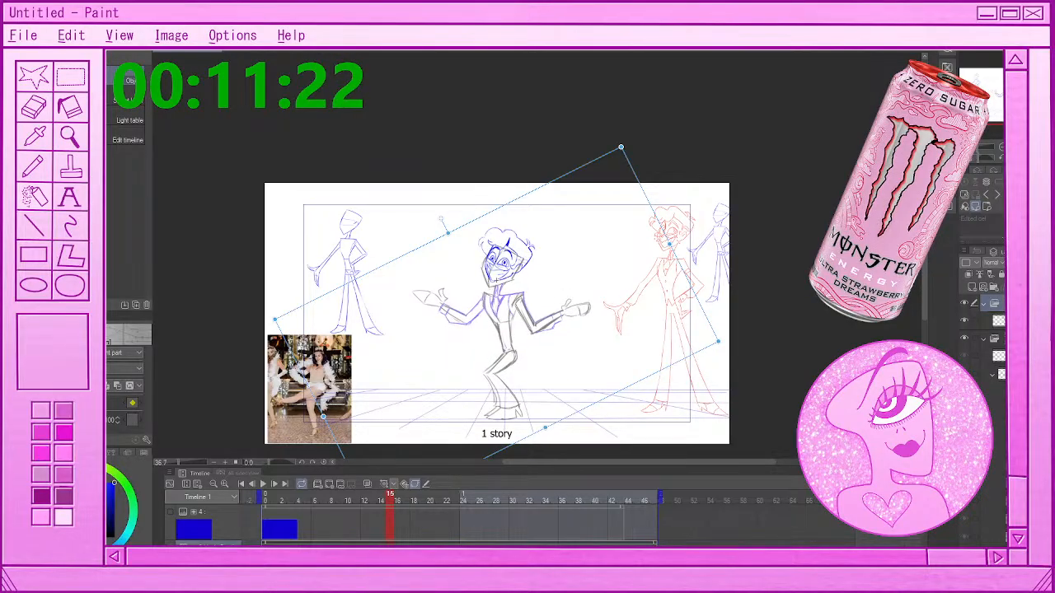
pyautogui.press(',')
pyautogui.press('.')
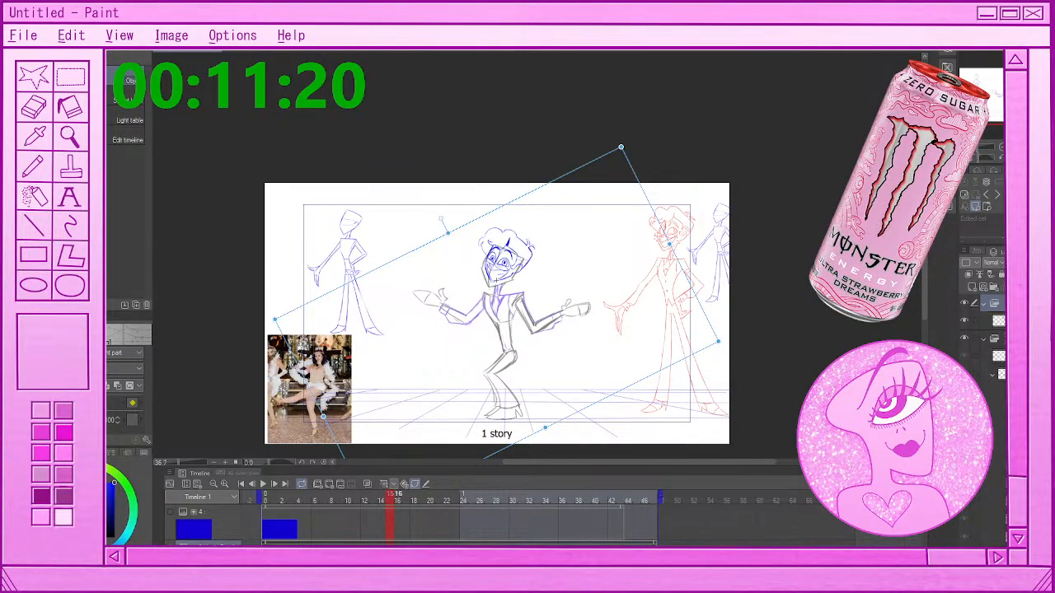
pyautogui.press('.')
pyautogui.press(',')
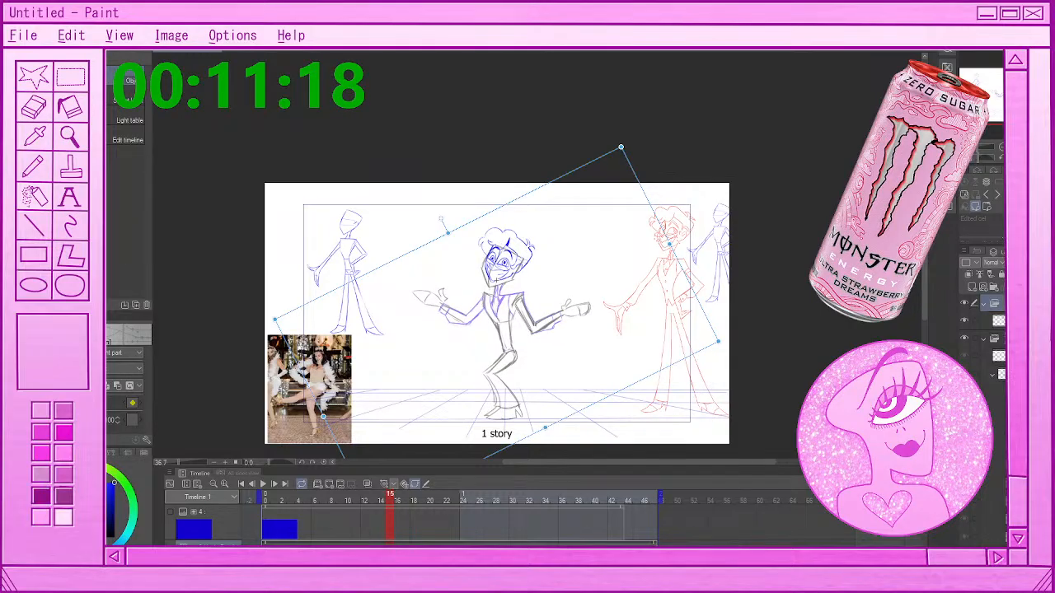
pyautogui.press('.')
pyautogui.press(',')
pyautogui.press('.')
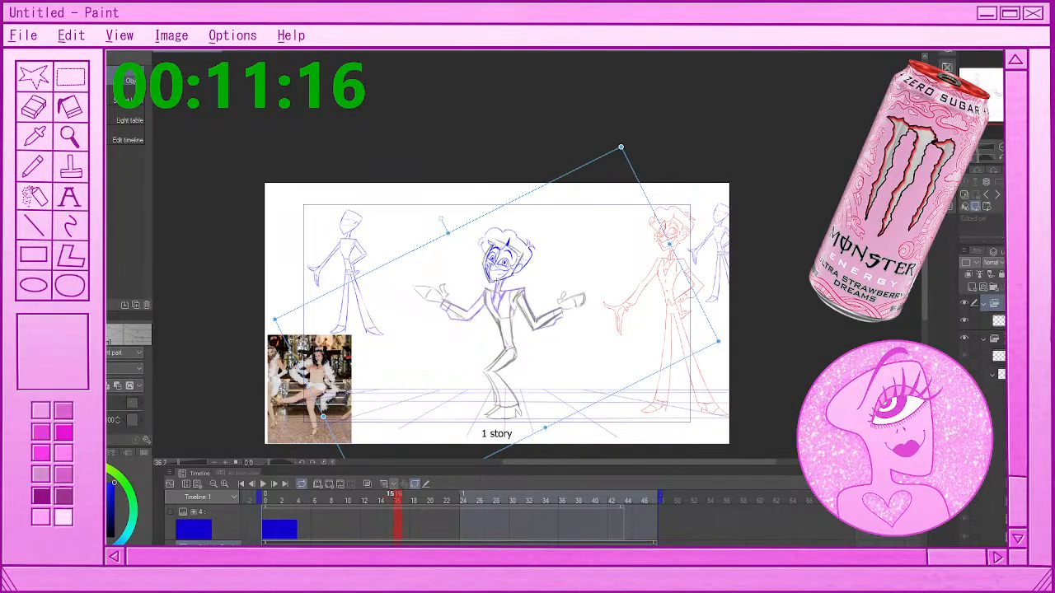
pyautogui.press(',')
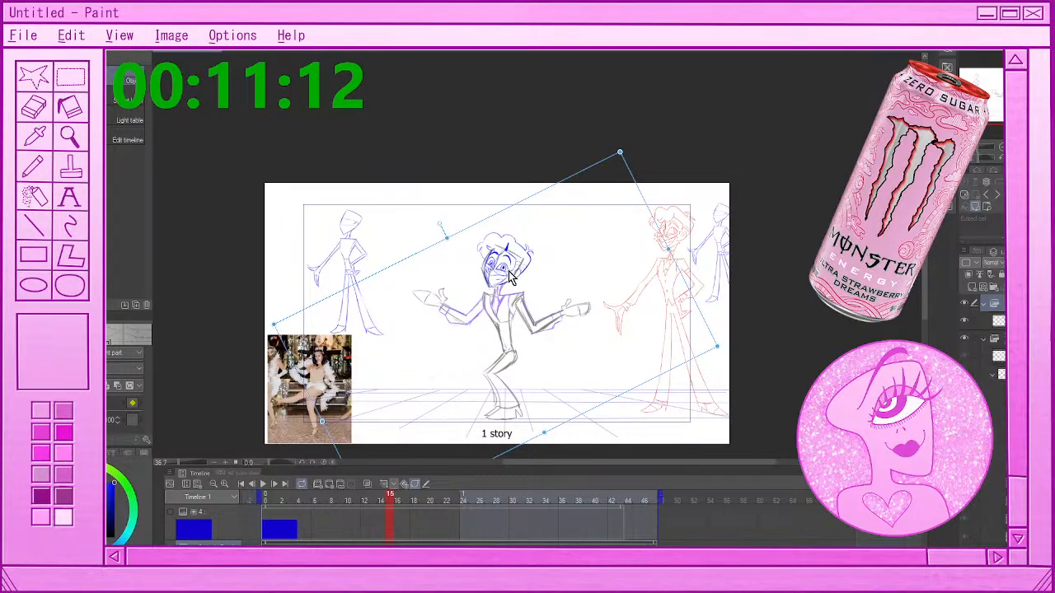
# At frame 38, nudge the head folder slightly down and rotate it clockwise to fit the rough head
pyautogui.click(506, 496)
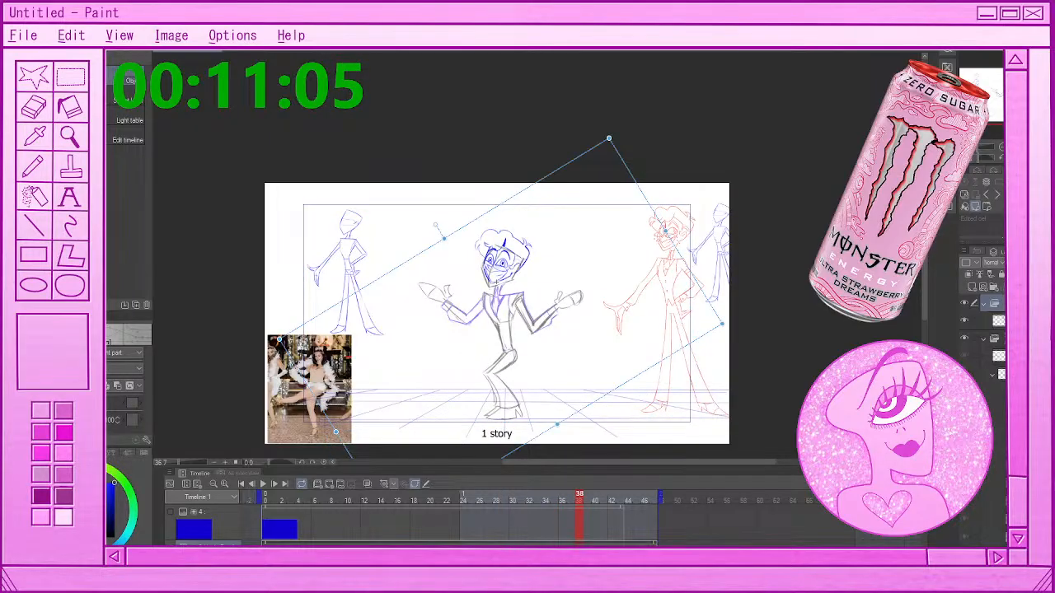
pyautogui.press('Left')
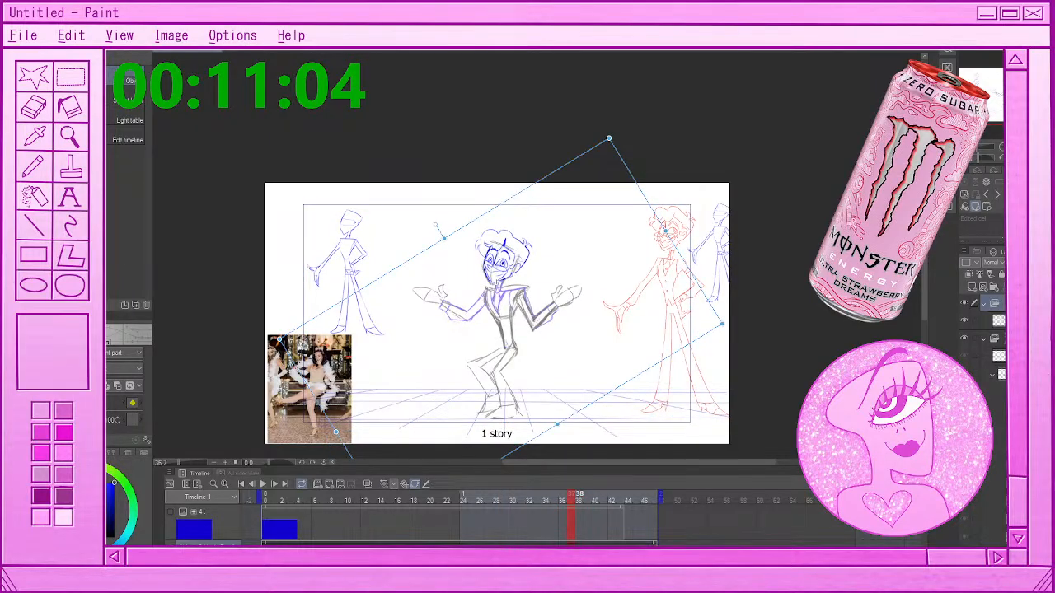
pyautogui.press('Right')
pyautogui.press('Right')
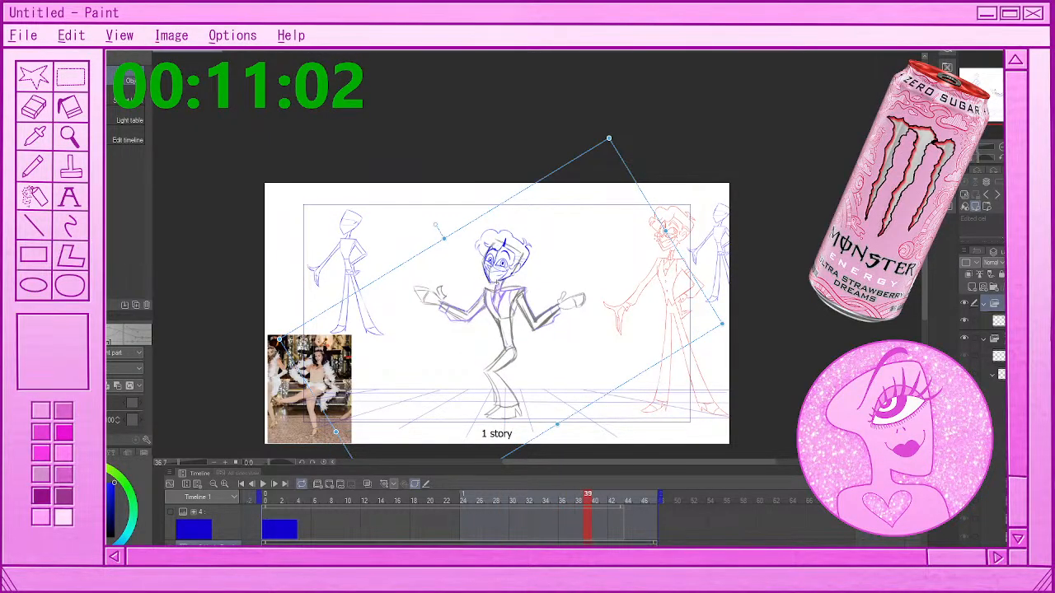
pyautogui.press('Left')
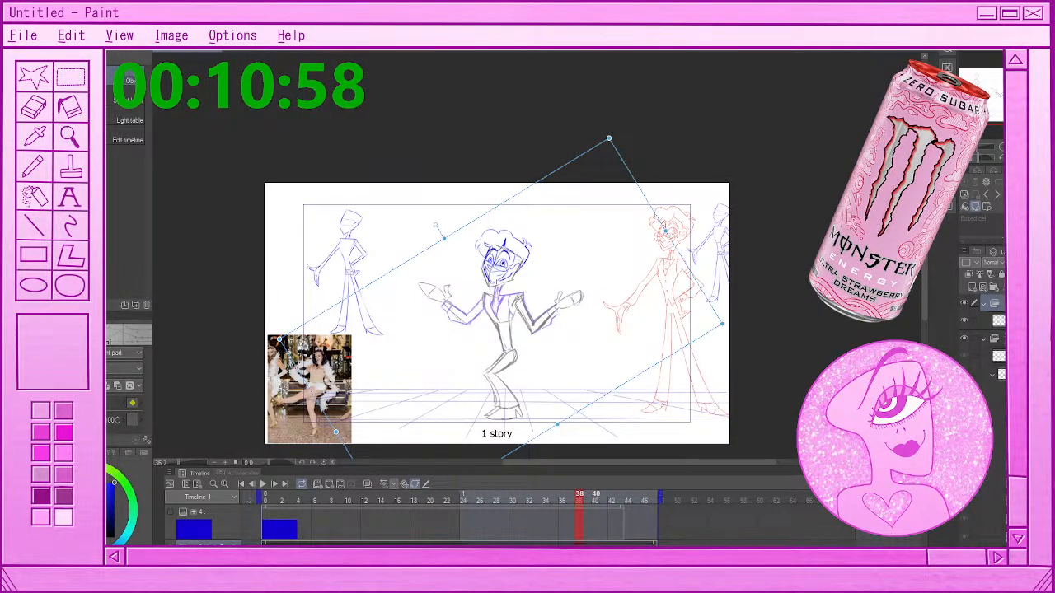
pyautogui.moveTo(505, 278); pyautogui.dragTo(504, 282)
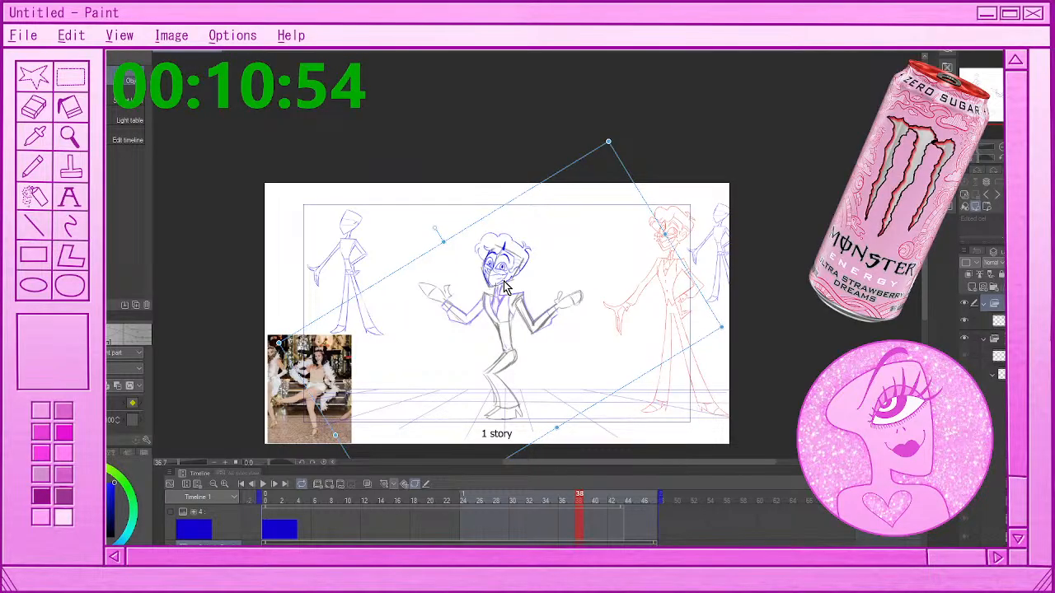
pyautogui.moveTo(502, 282); pyautogui.dragTo(501, 283)
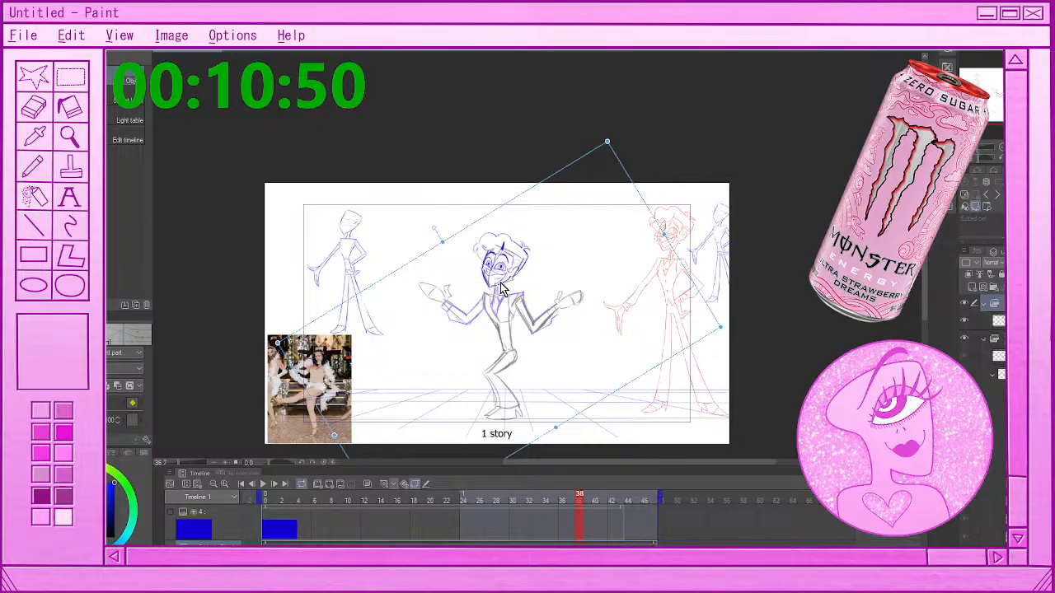
pyautogui.moveTo(607, 142); pyautogui.dragTo(626, 146)
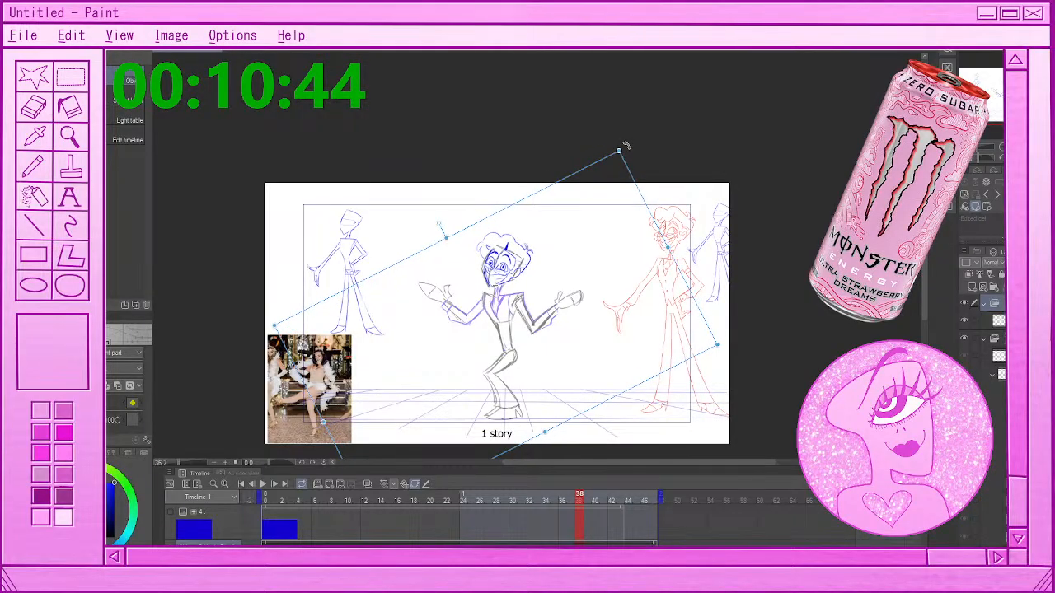
pyautogui.moveTo(509, 282); pyautogui.dragTo(510, 282)
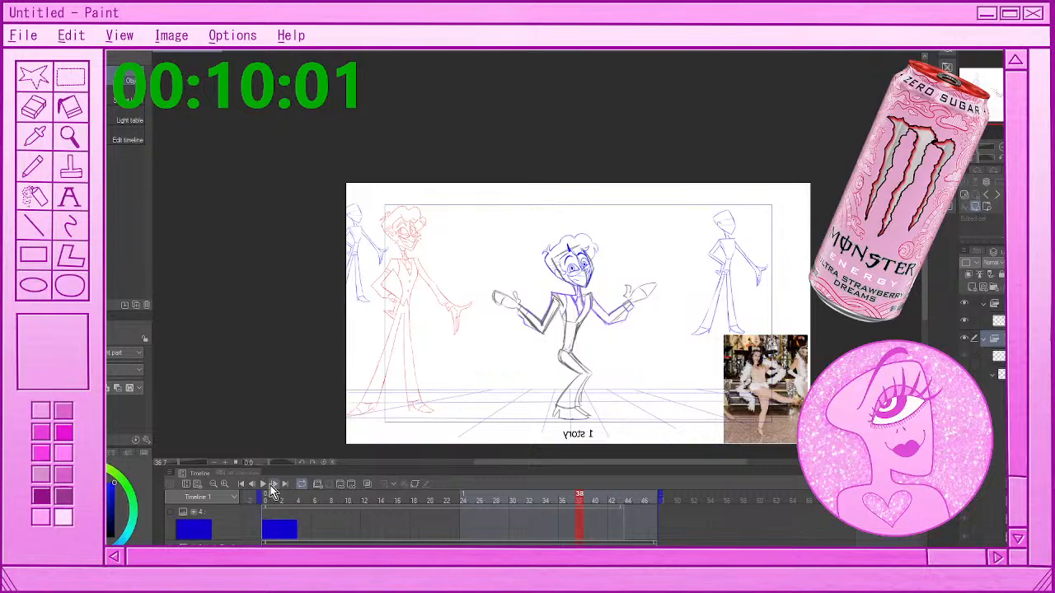
# Play back the head animation, then look through the timeline tracks from frame 0
pyautogui.click(266, 485)
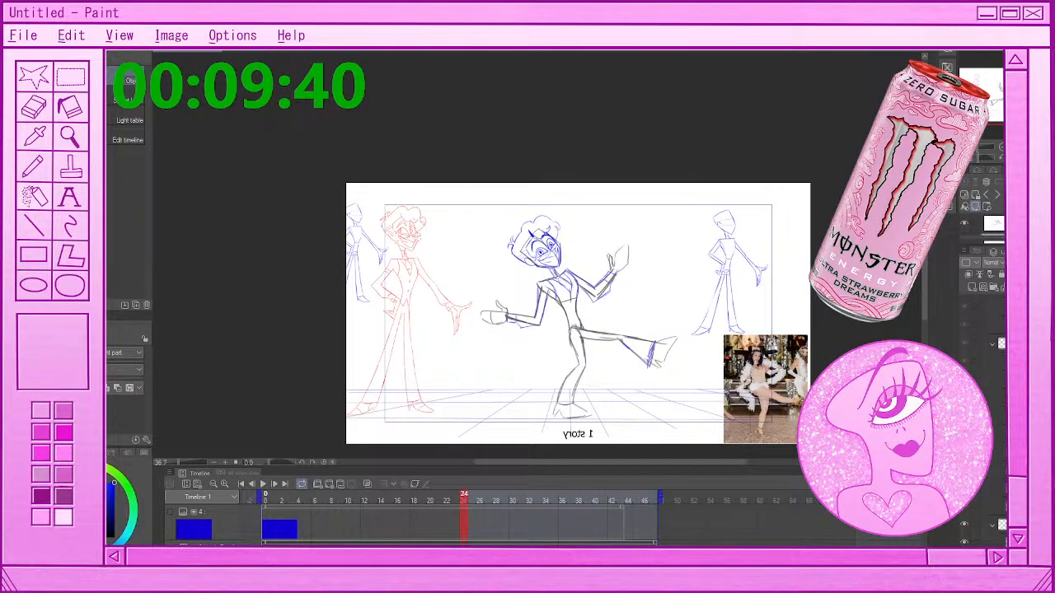
pyautogui.click(457, 487)
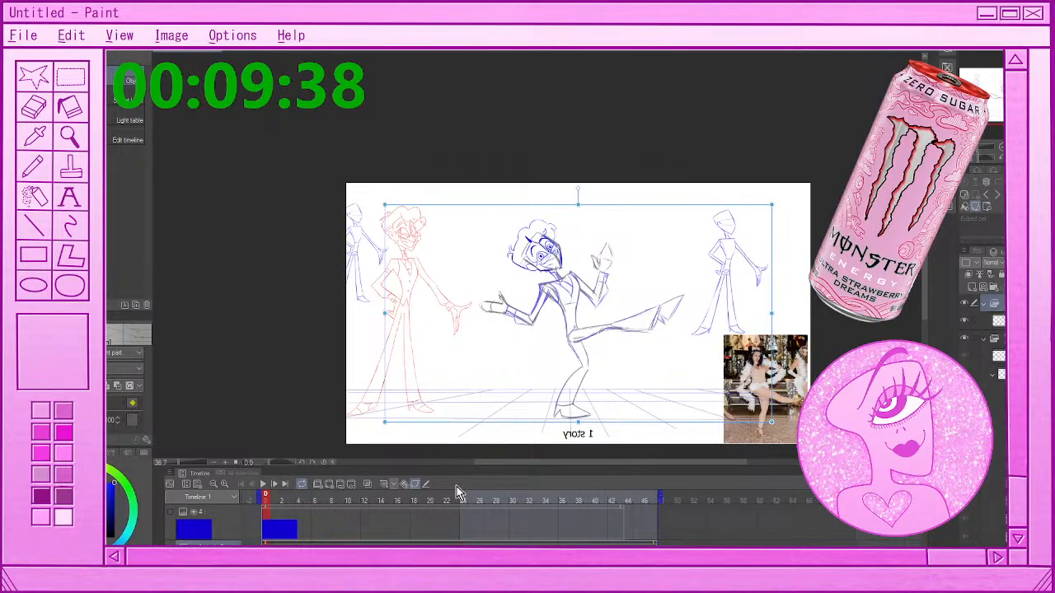
pyautogui.scroll(-1, 332, 540)
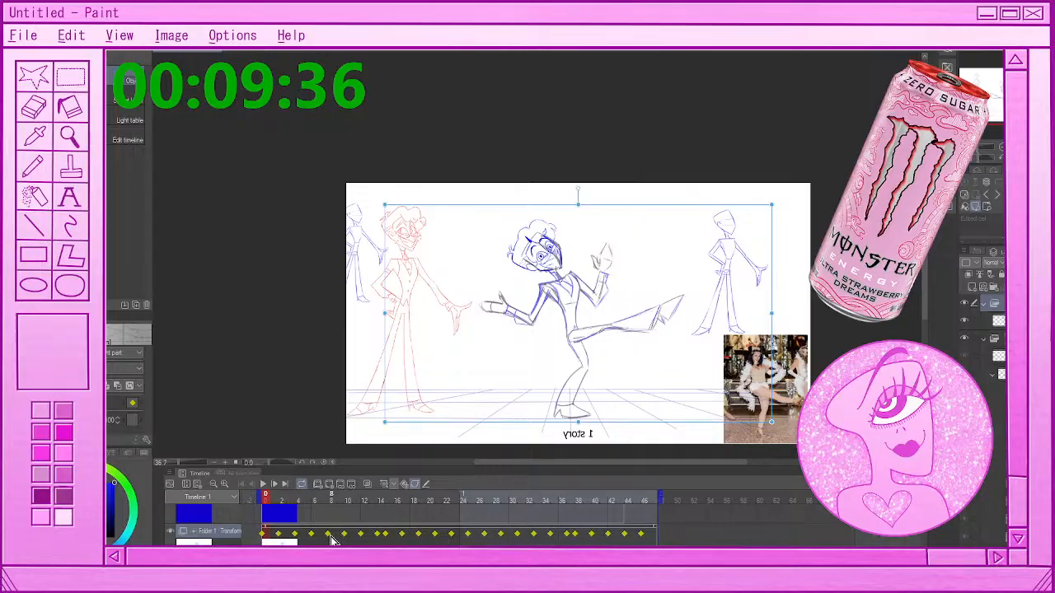
pyautogui.scroll(-3, 333, 540)
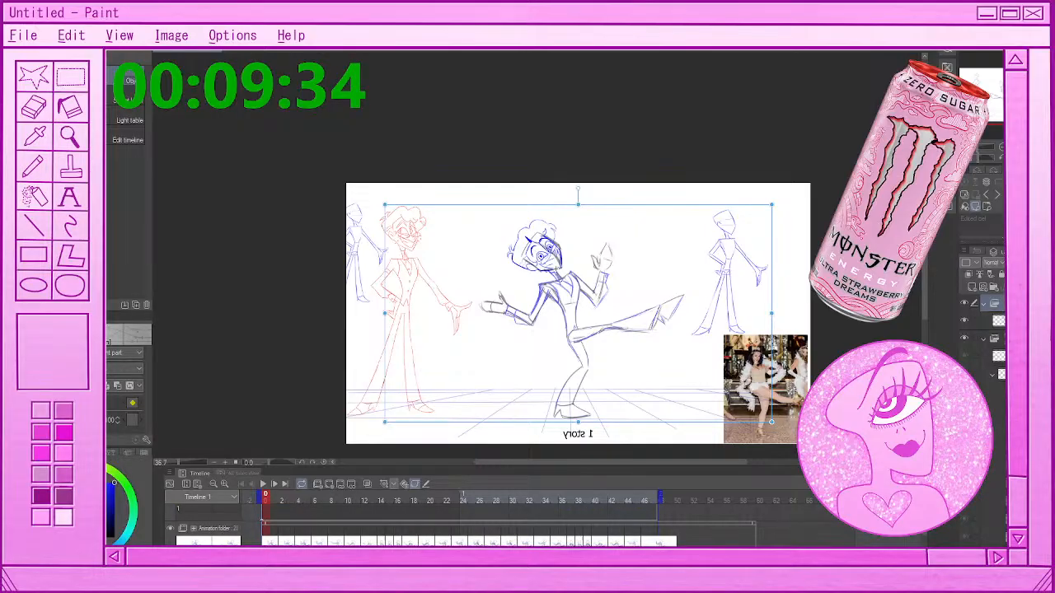
# Select the rough body drawing at frame 0, flip the canvas view back horizontally, and activate the lasso selection
pyautogui.click(270, 540)
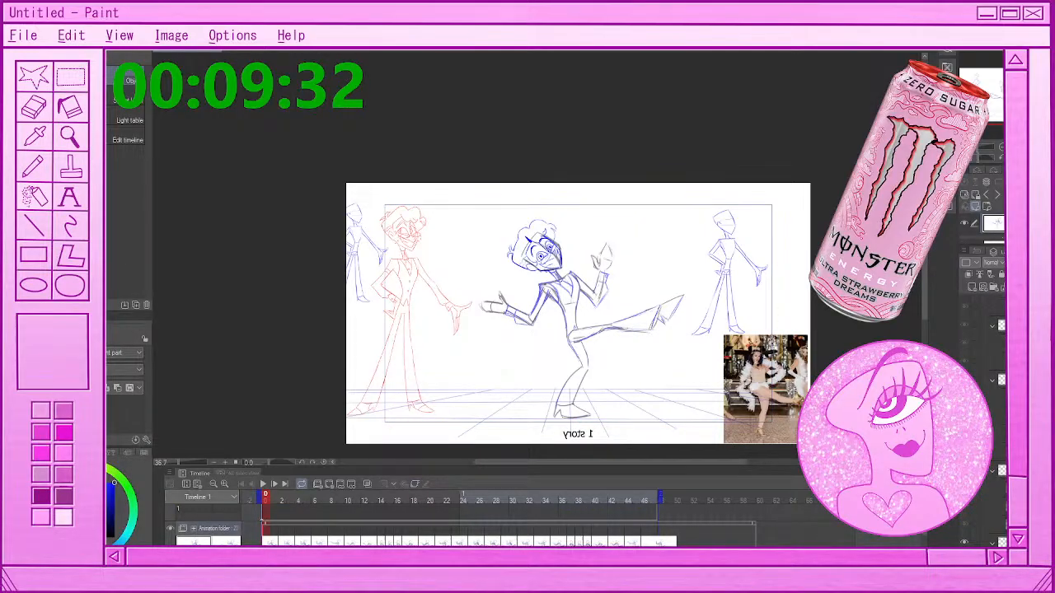
pyautogui.press('h')
pyautogui.scroll(2, 494, 329)
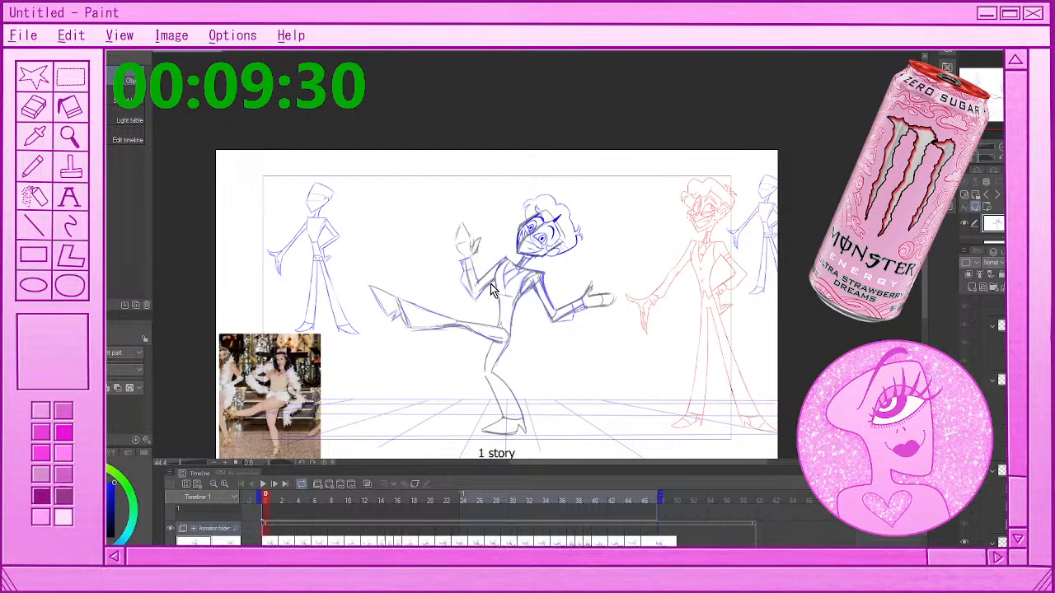
pyautogui.scroll(1, 491, 286)
pyautogui.press('m')
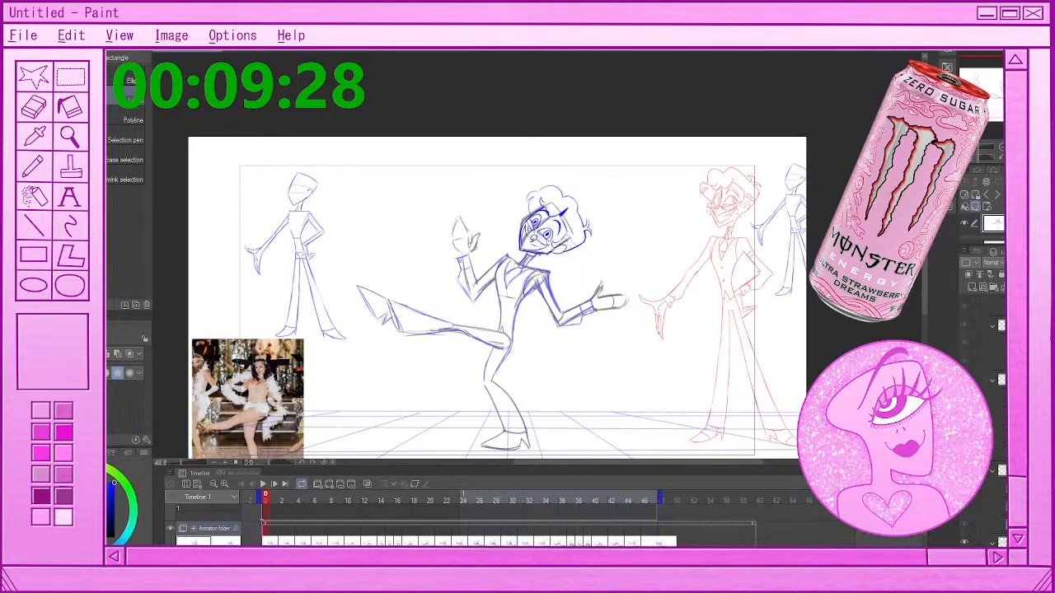
pyautogui.moveTo(569, 258); pyautogui.dragTo(565, 257)
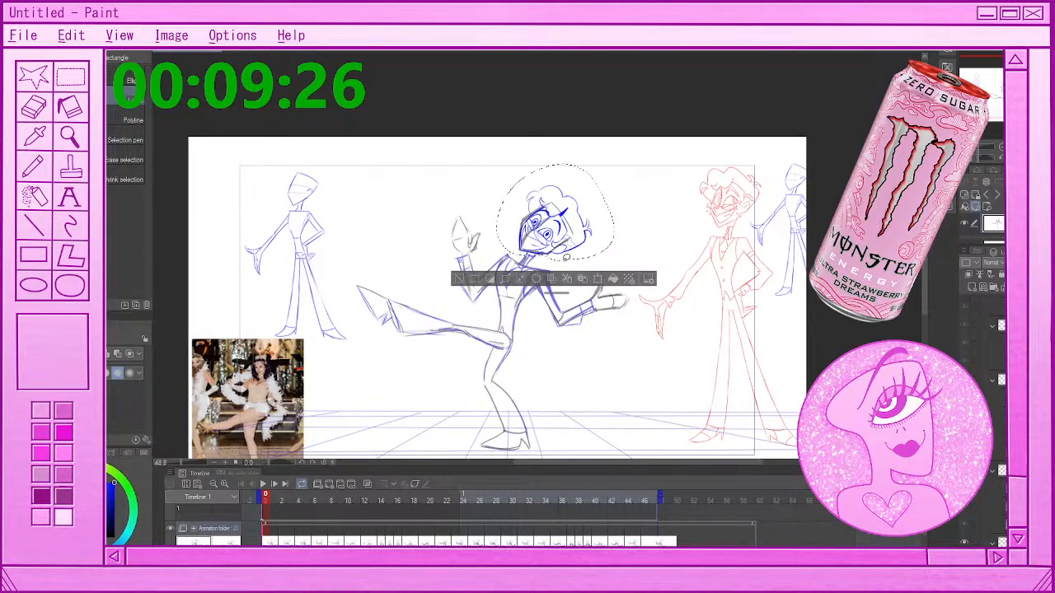
pyautogui.press('Delete')
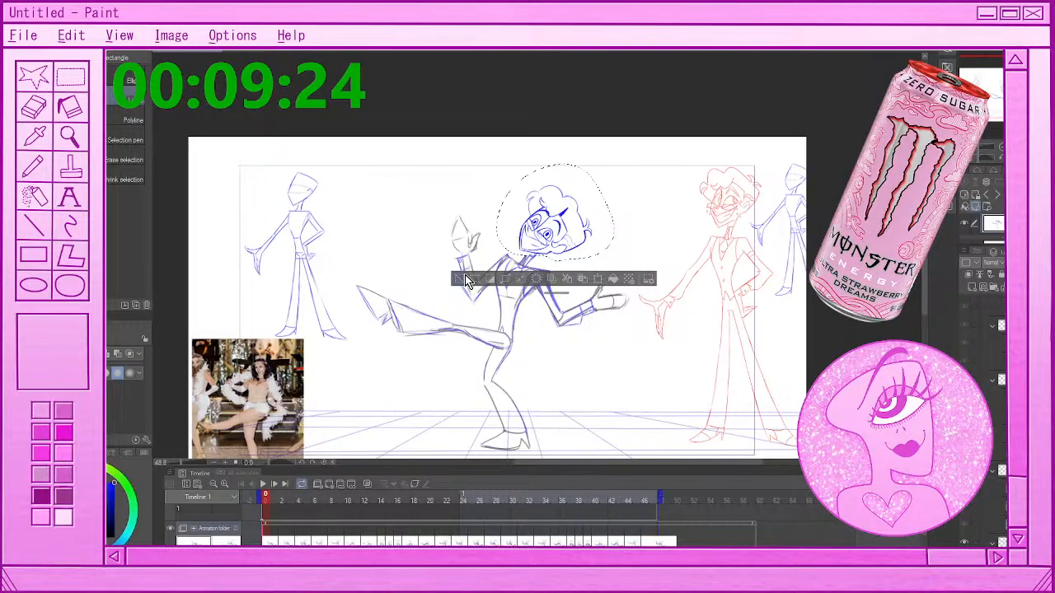
pyautogui.hotkey('ctrl', 'z')
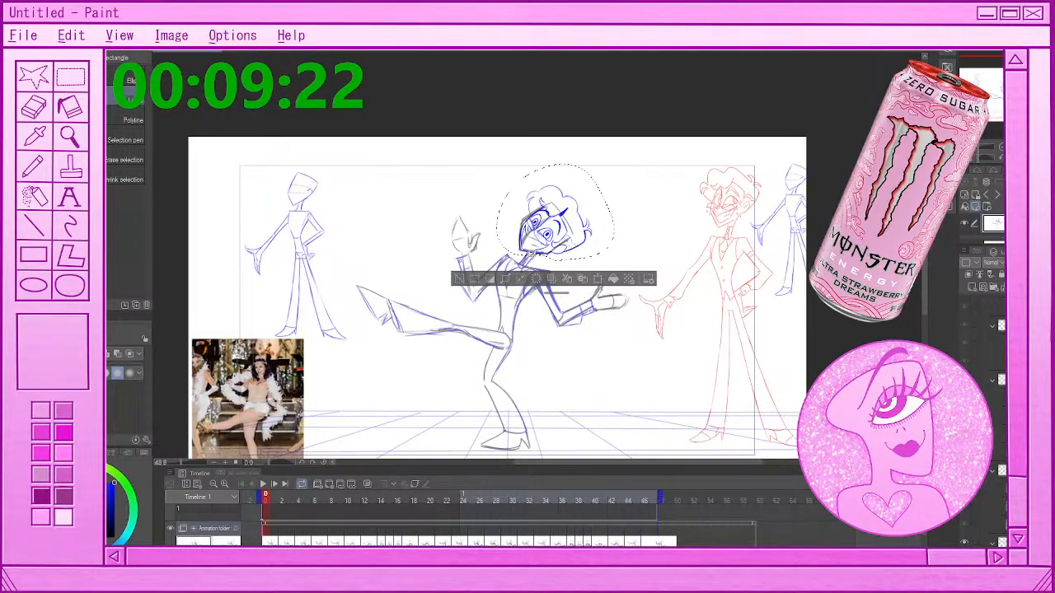
pyautogui.hotkey('ctrl', 'd')
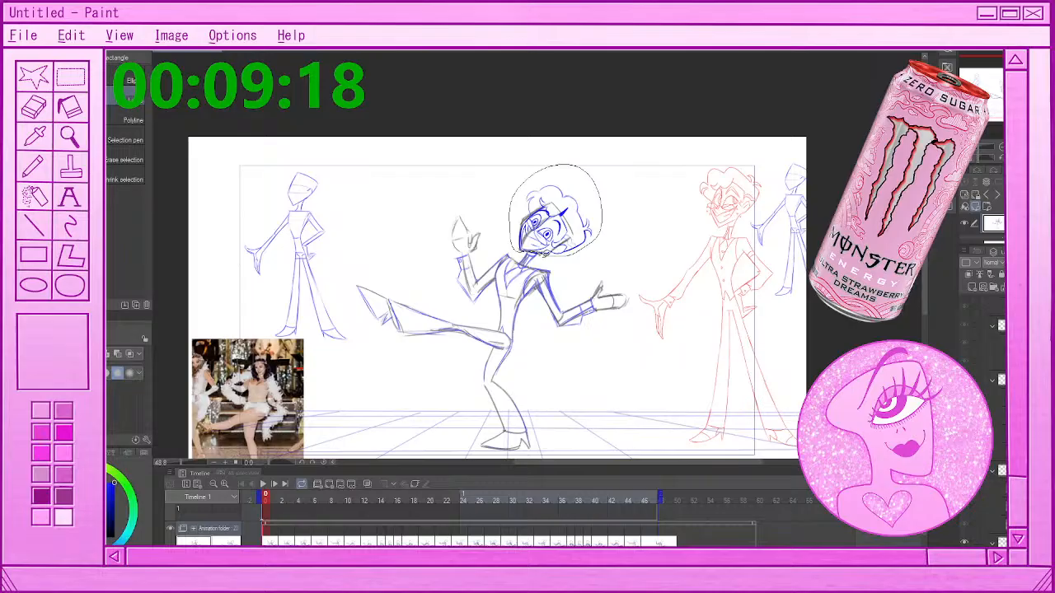
# Lasso and erase the grey rough head beneath the blue head at frames 0 and 2, clearing each selection
pyautogui.moveTo(544, 254); pyautogui.dragTo(545, 256)
pyautogui.click(536, 275)
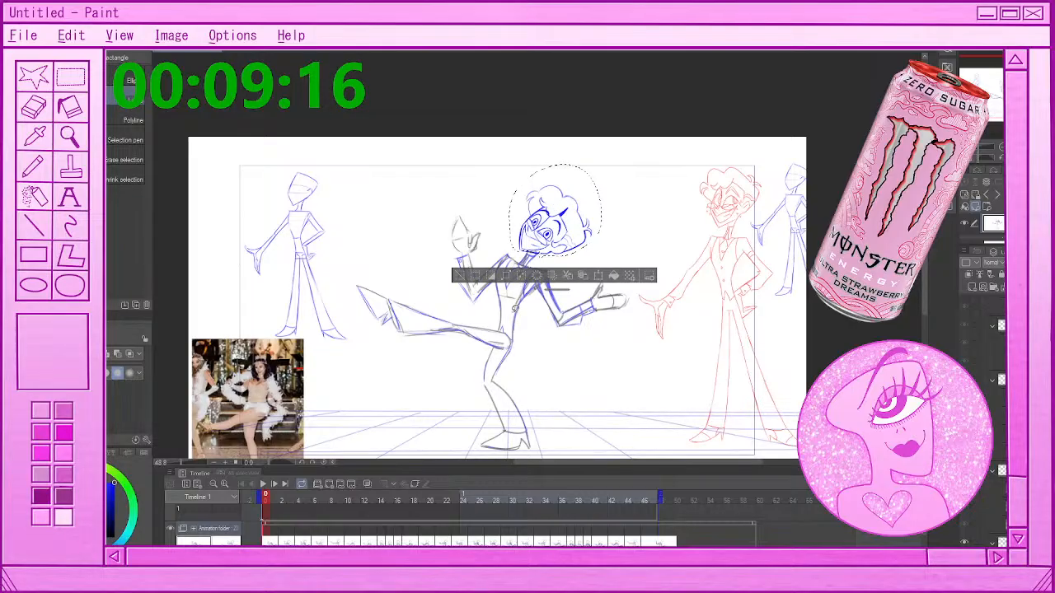
pyautogui.click(282, 500)
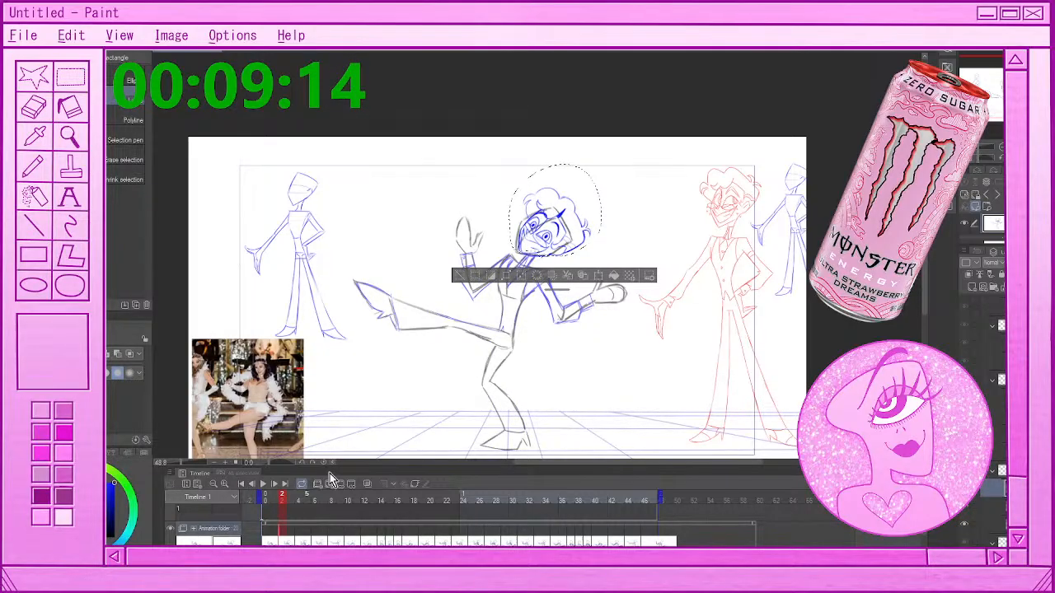
pyautogui.hotkey('ctrl', 'd')
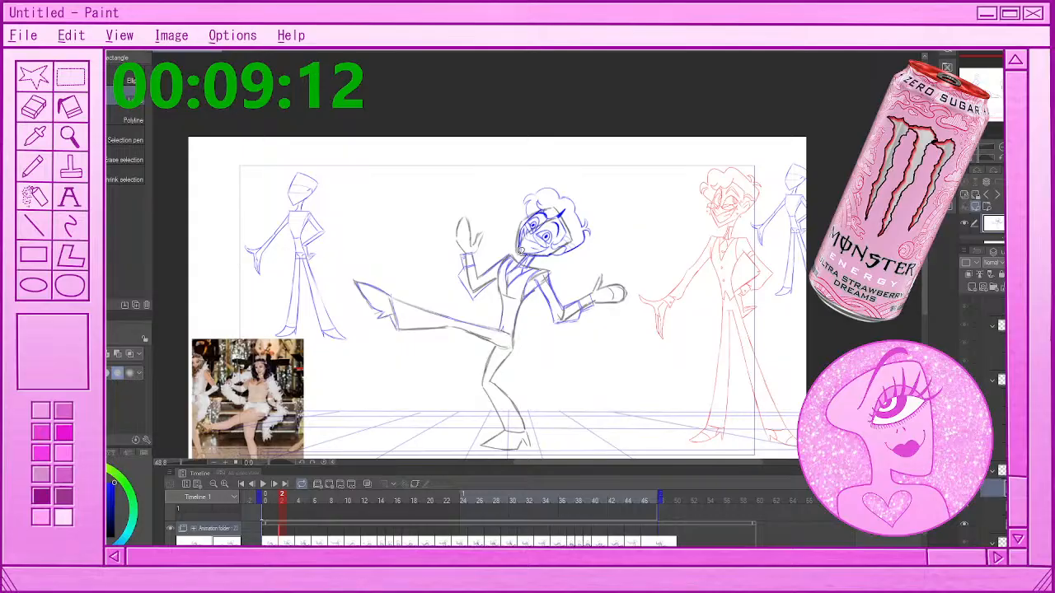
pyautogui.moveTo(520, 250); pyautogui.dragTo(538, 259)
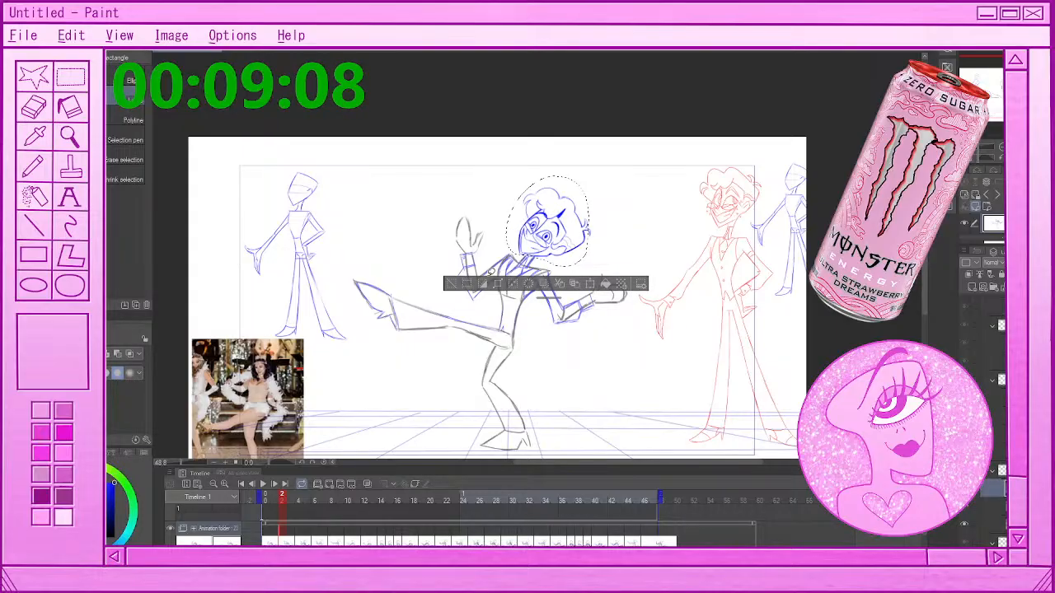
pyautogui.hotkey('ctrl', 'd')
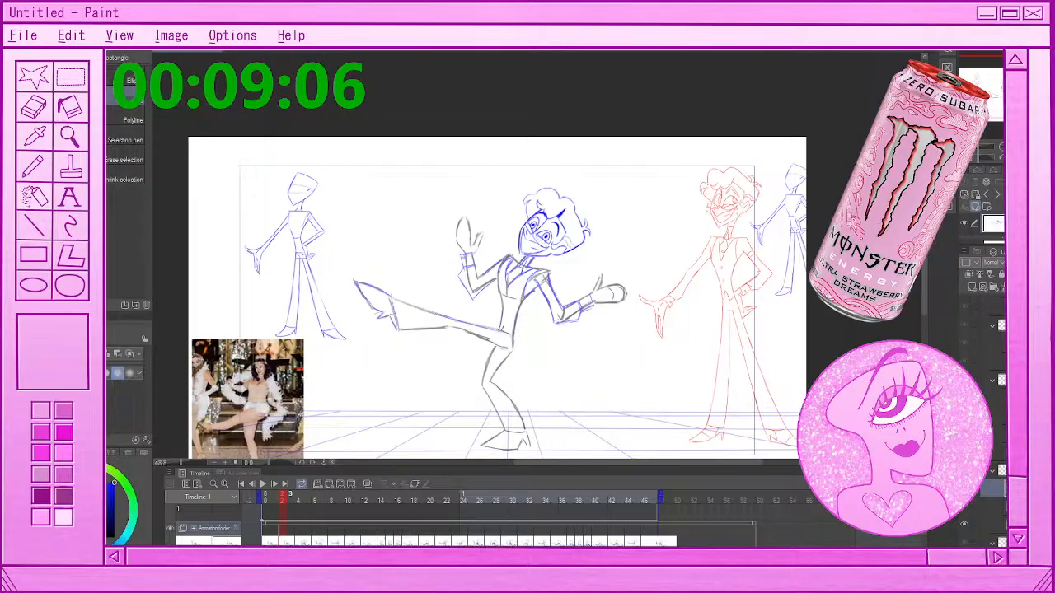
# Lasso and erase the grey rough head from the drawing at frame 4, then deselect
pyautogui.press('Right')
pyautogui.press('Right')
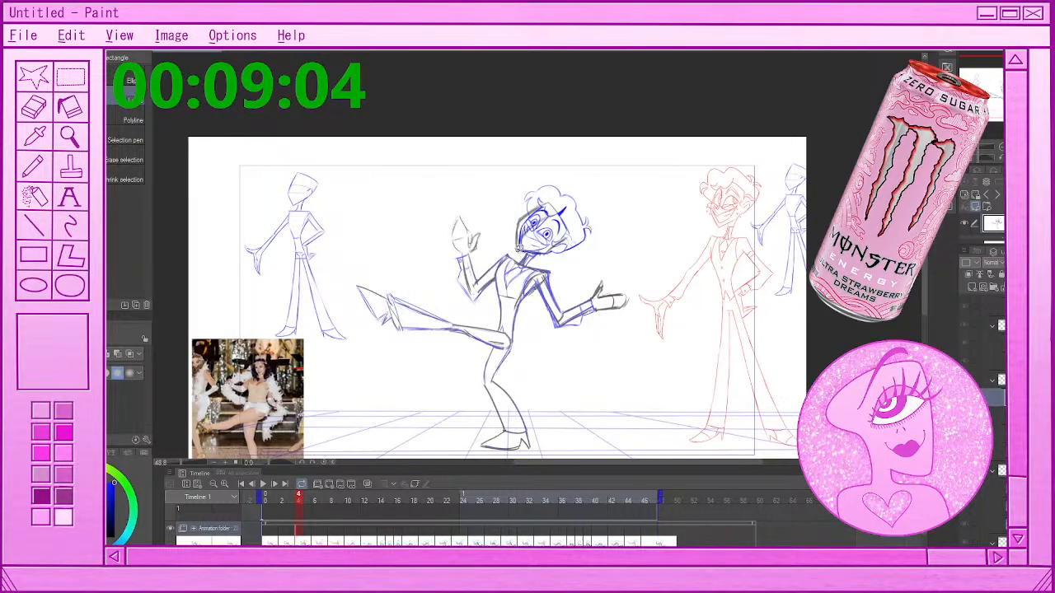
pyautogui.moveTo(520, 245); pyautogui.dragTo(539, 255)
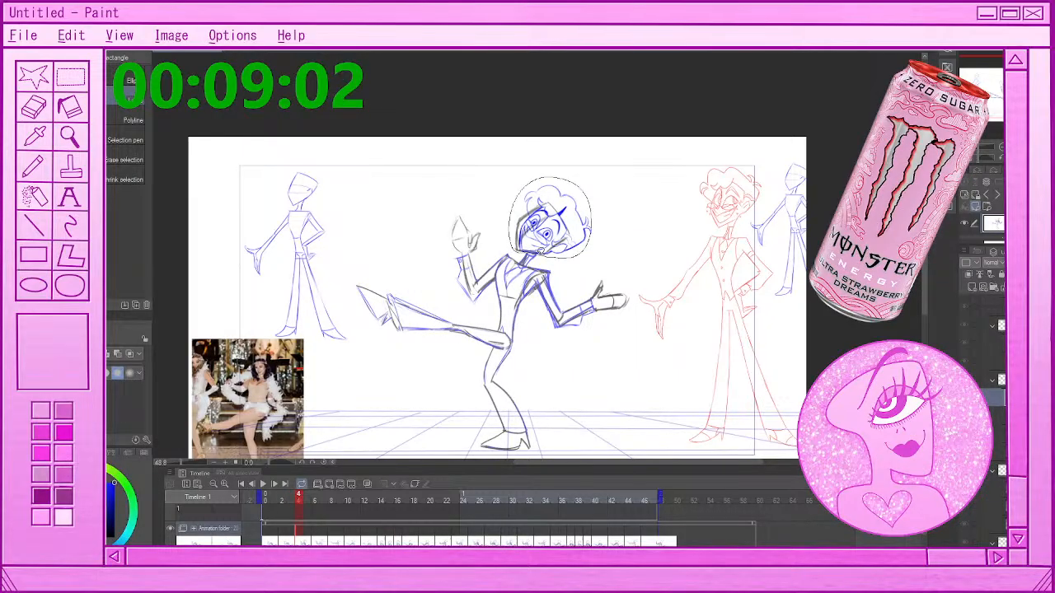
pyautogui.press('Delete')
pyautogui.hotkey('ctrl', 'd')
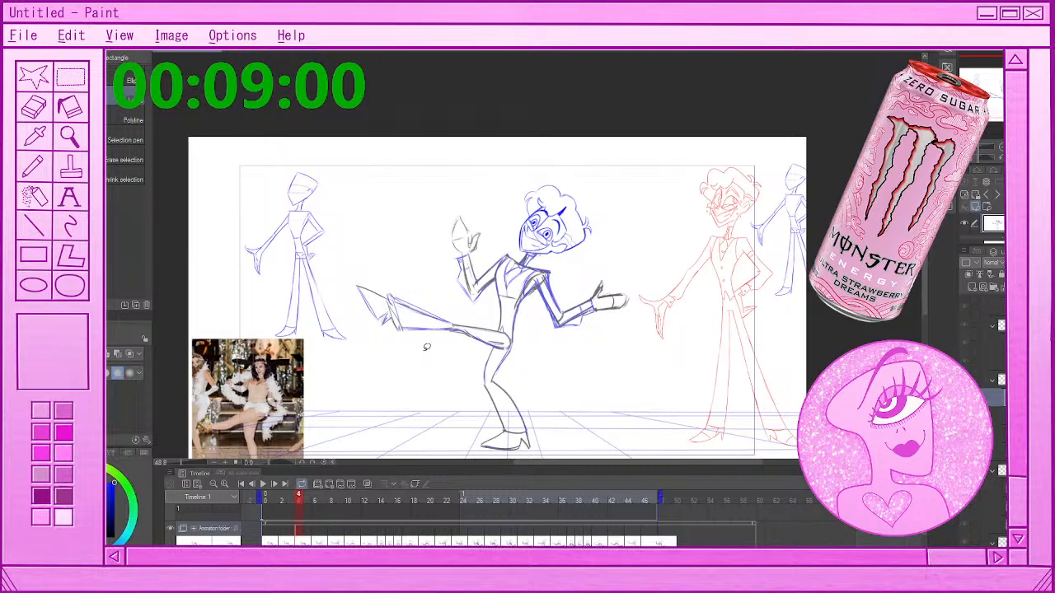
# Lasso and erase the rough head from the drawing spanning frames 6 and 7, then check it at frame 6
pyautogui.press('Right')
pyautogui.press('Right')
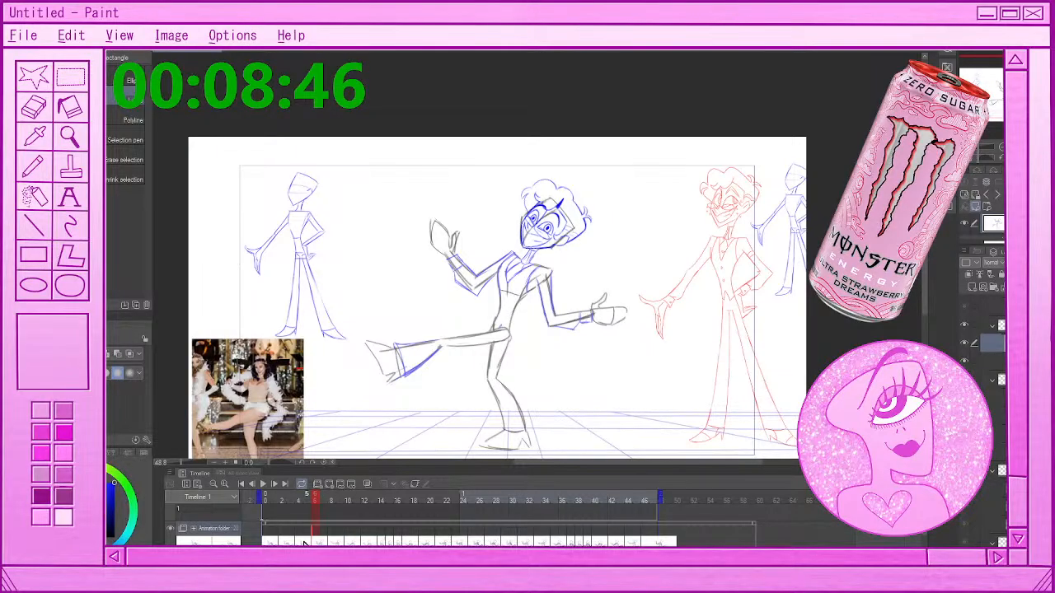
pyautogui.press('Right')
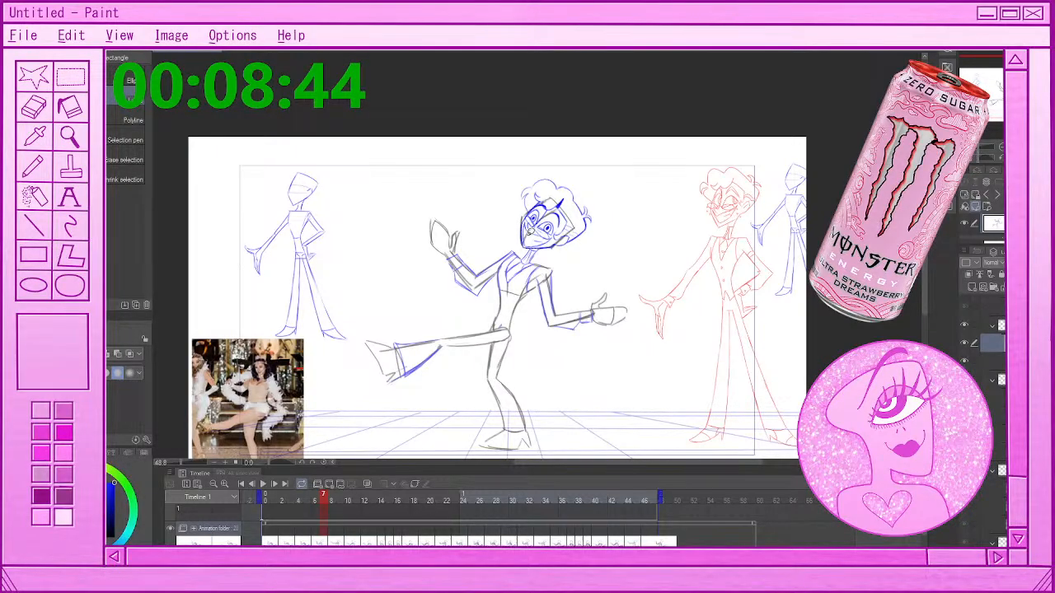
pyautogui.moveTo(526, 251); pyautogui.dragTo(590, 228)
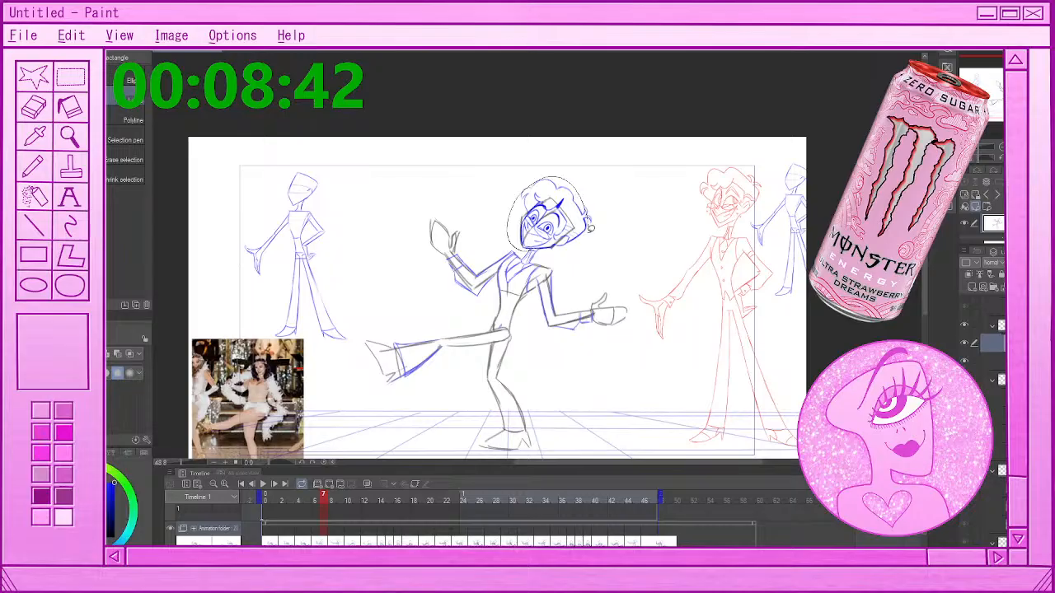
pyautogui.hotkey('ctrl', 'd')
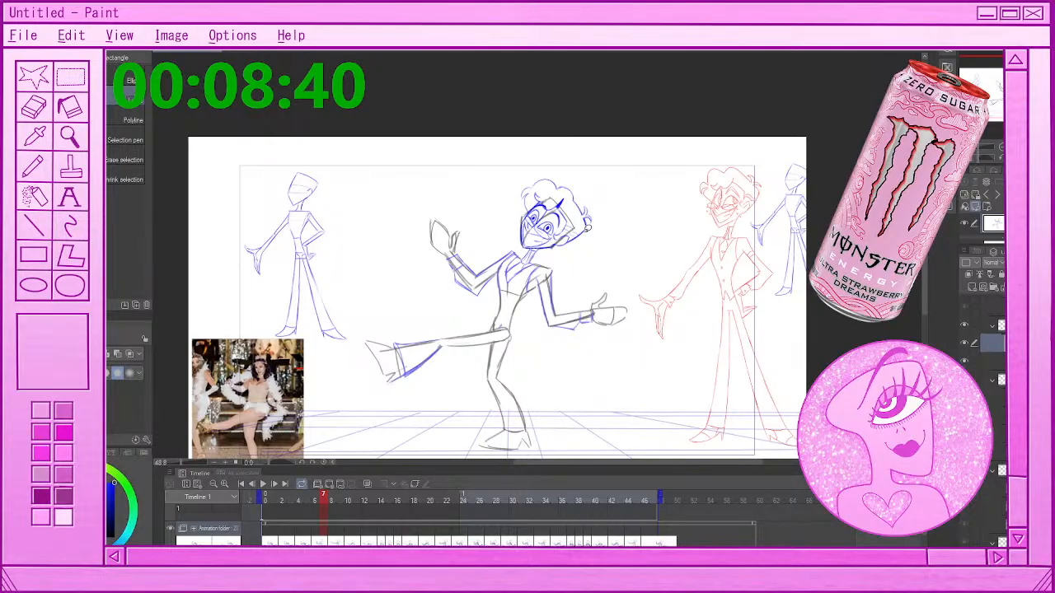
pyautogui.moveTo(514, 235)
pyautogui.mouseDown()
pyautogui.moveTo(587, 242)
pyautogui.moveTo(524, 247)
pyautogui.mouseUp()
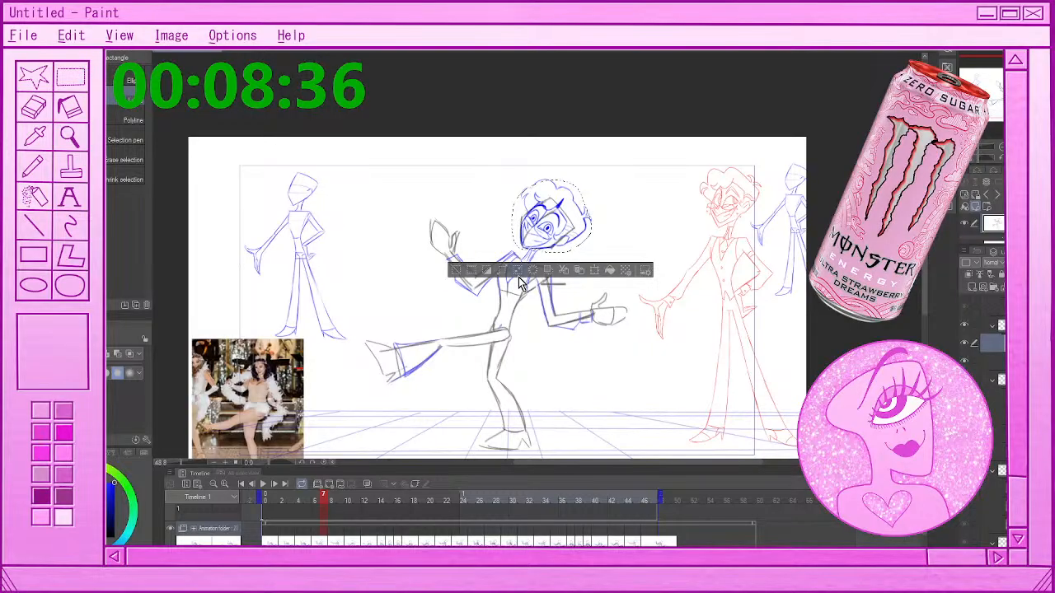
pyautogui.click(532, 271)
pyautogui.hotkey('ctrl', 'd')
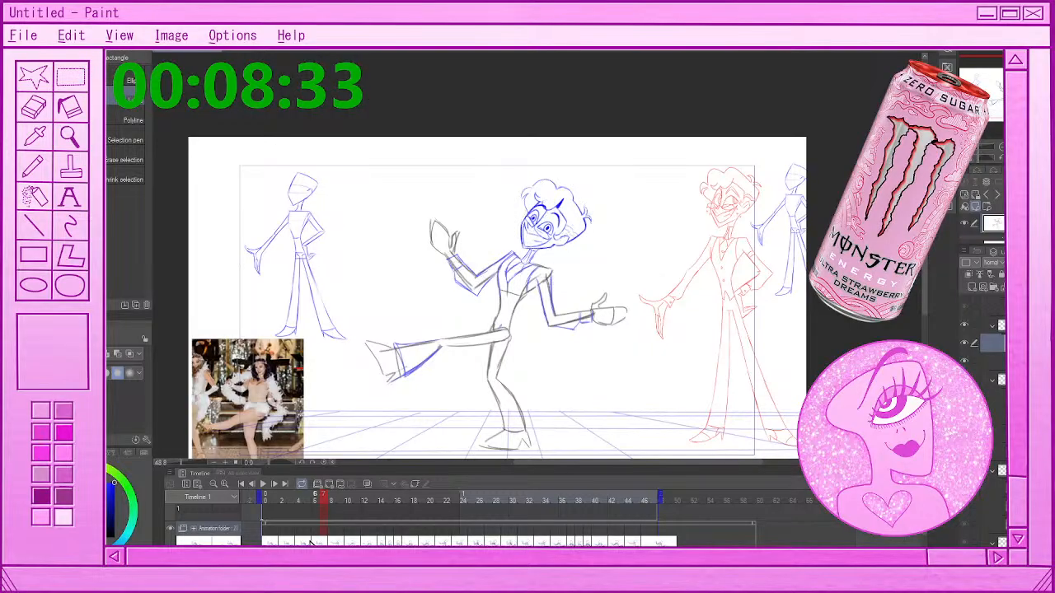
pyautogui.click(307, 542)
pyautogui.click(315, 541)
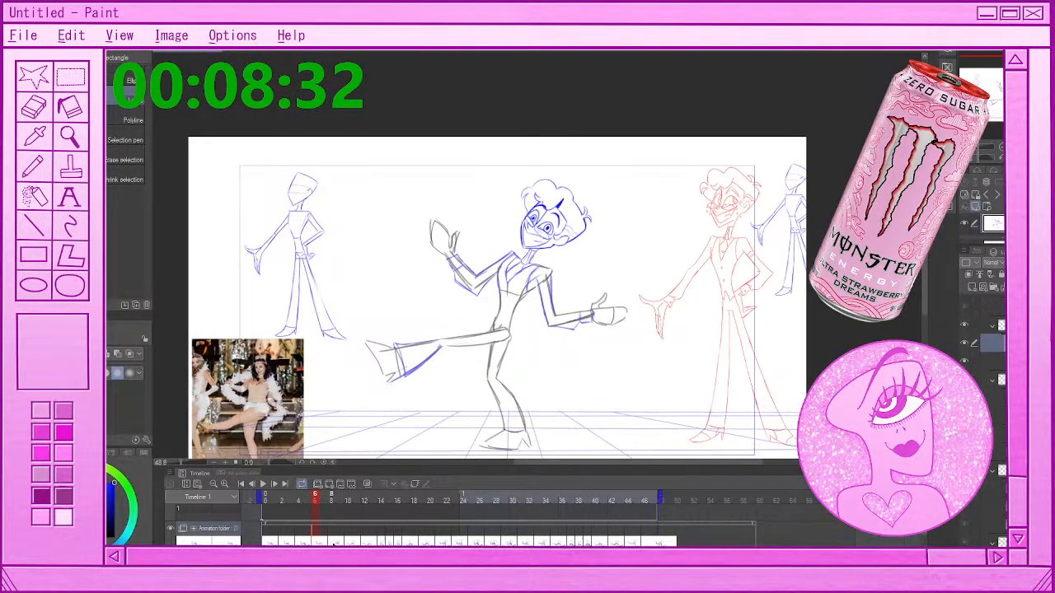
# Lasso and erase the grey rough head from the drawing at frame 8, then deselect
pyautogui.click(331, 542)
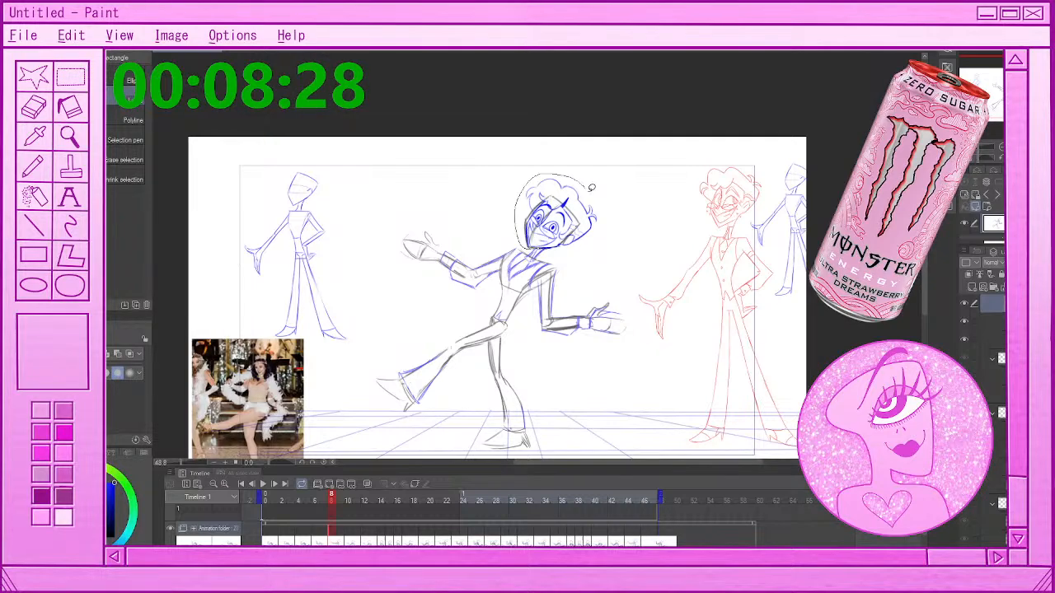
pyautogui.moveTo(591, 188); pyautogui.dragTo(577, 249)
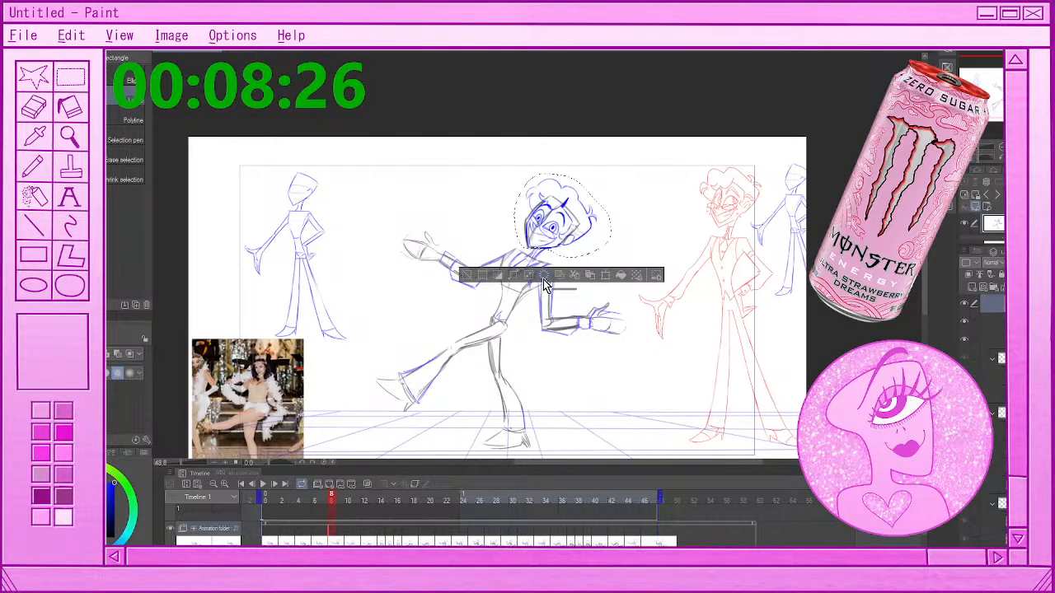
pyautogui.click(544, 278)
pyautogui.hotkey('ctrl', 'd')
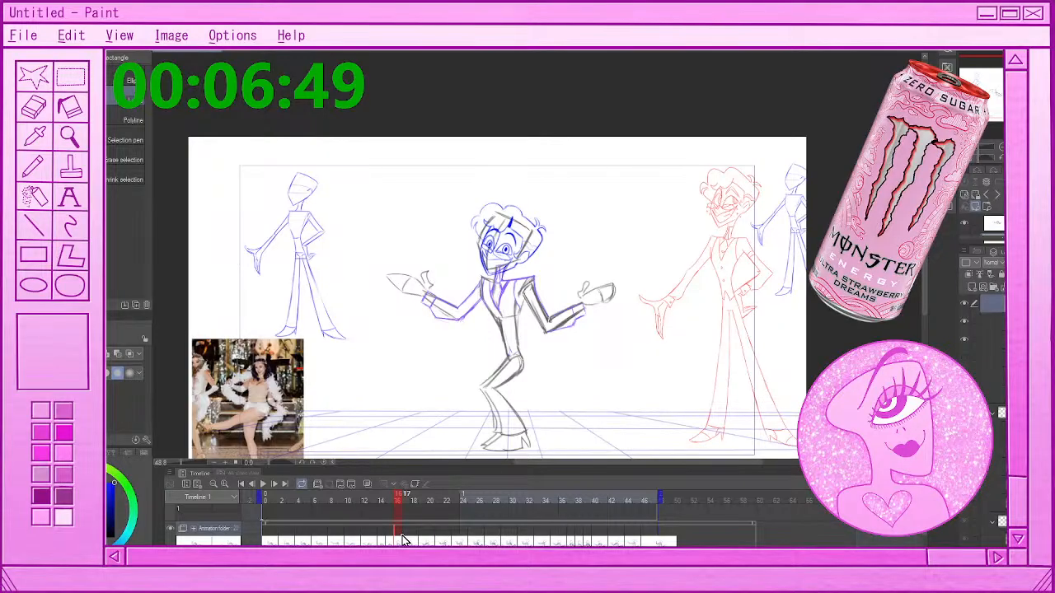
# Compare the head's position across frames 15 to 17, and add a transform keyframe to the head folder at frame 16
pyautogui.click(404, 540)
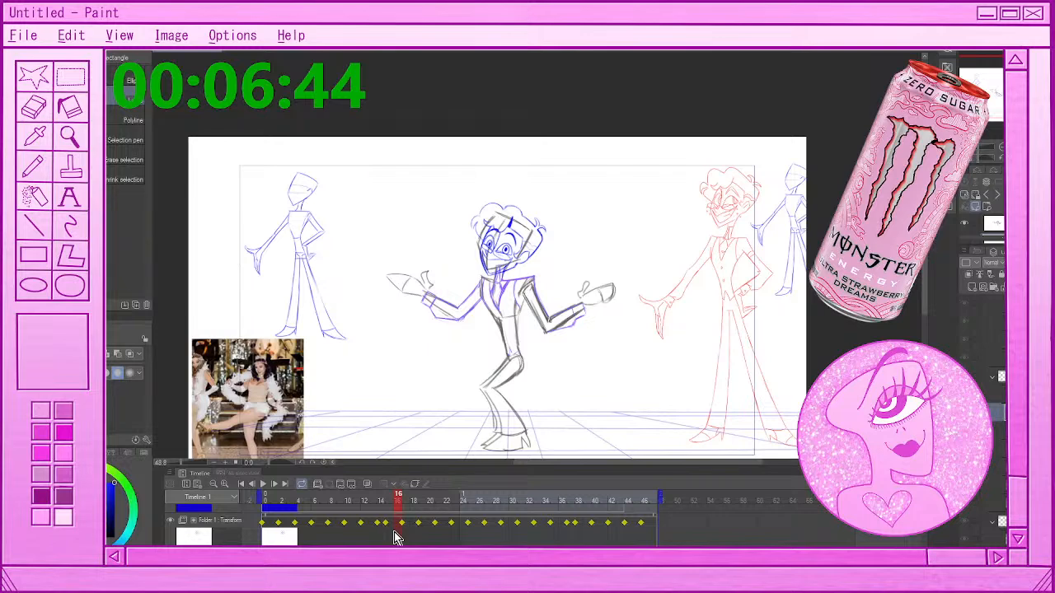
pyautogui.click(402, 524)
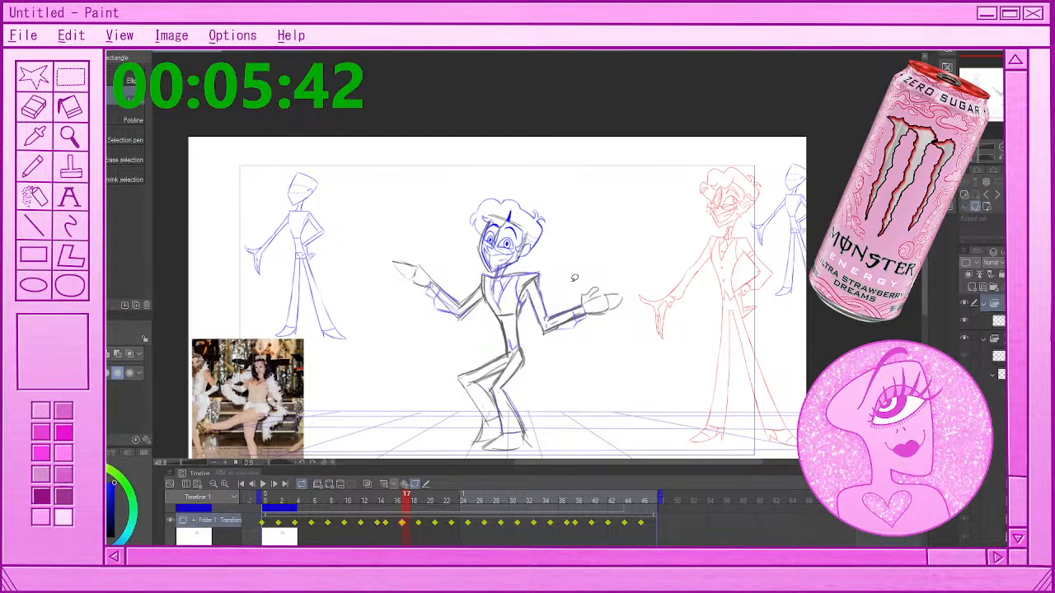
pyautogui.click(391, 526)
pyautogui.click(394, 526)
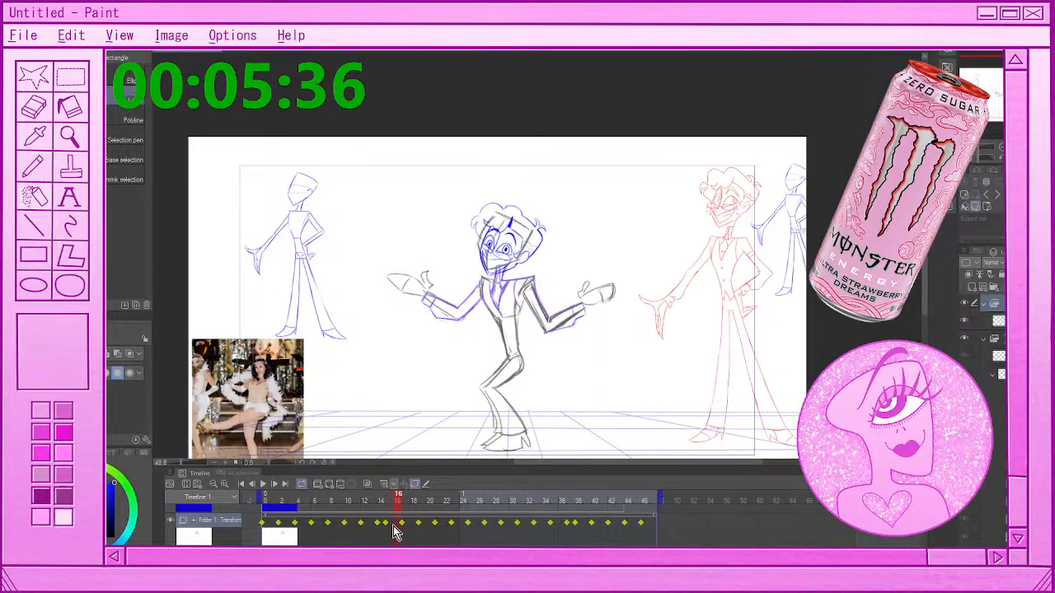
pyautogui.click(392, 525)
pyautogui.click(396, 525)
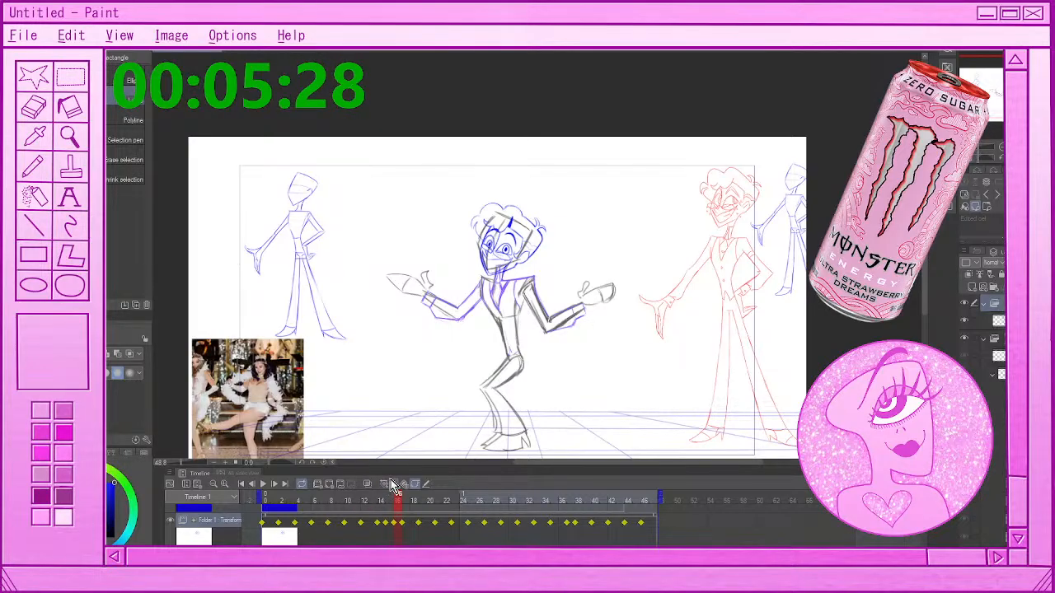
# At frame 16, move the head folder slightly up and rotate it slightly clockwise to fit the rough head
pyautogui.press('o')
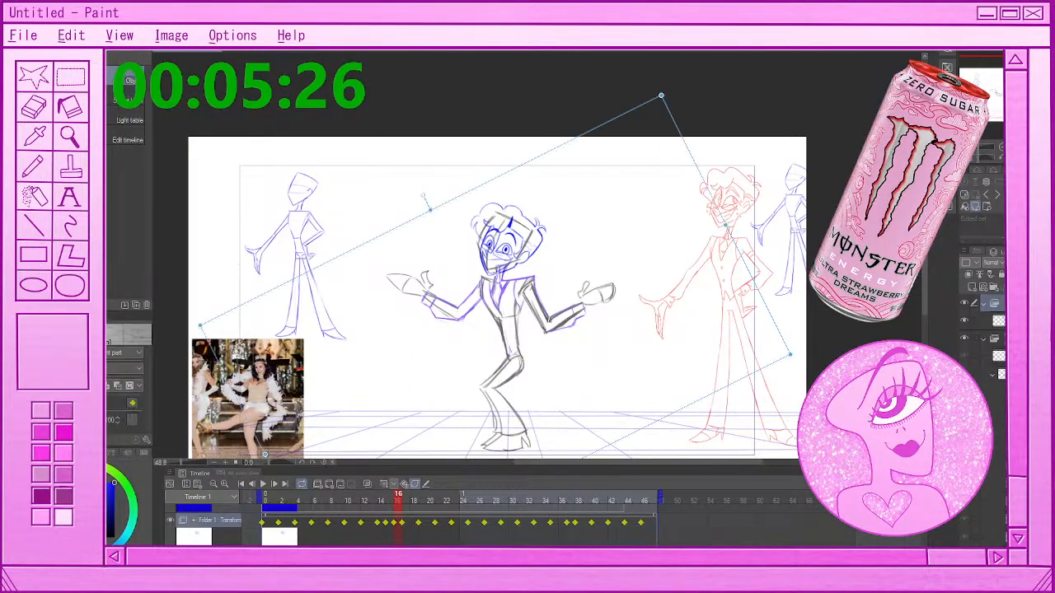
pyautogui.moveTo(514, 173); pyautogui.dragTo(512, 166)
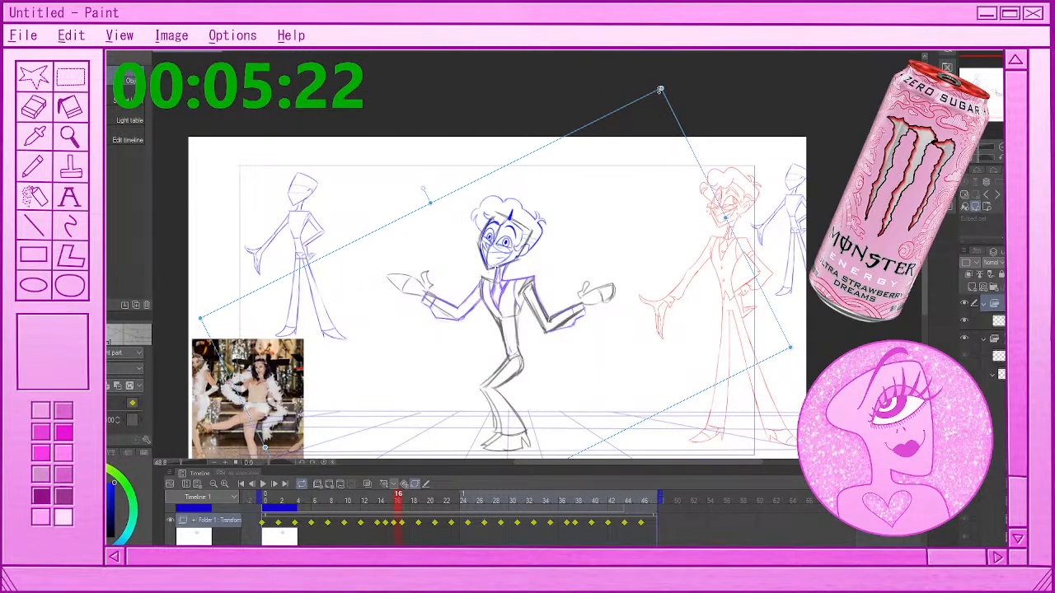
pyautogui.moveTo(661, 89); pyautogui.dragTo(667, 94)
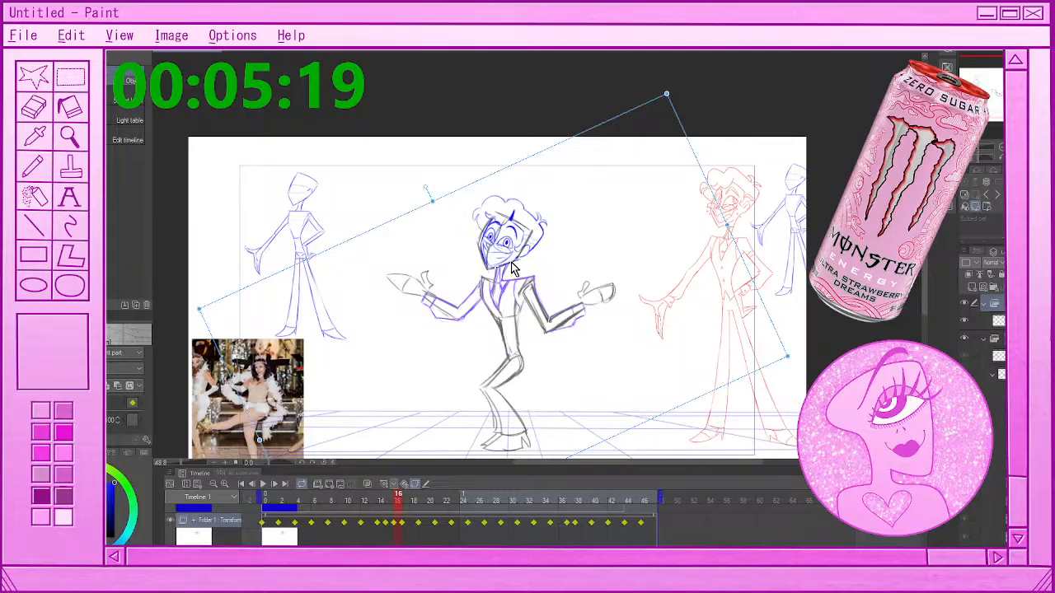
pyautogui.moveTo(511, 264); pyautogui.dragTo(512, 263)
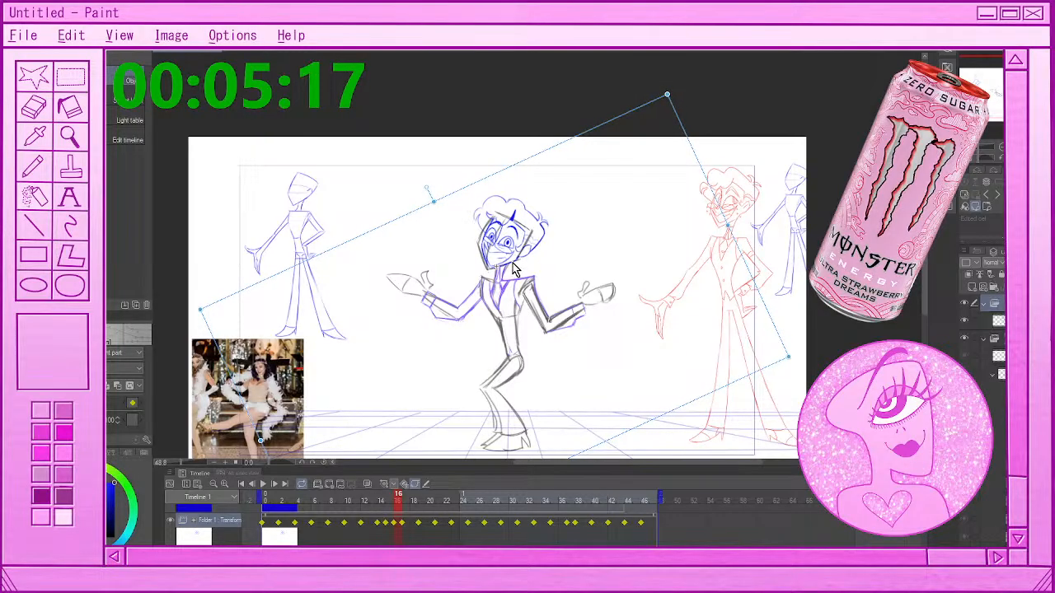
# Add a transform keyframe at frame 39, move the head folder slightly up, and rotate it slightly clockwise
pyautogui.click(408, 523)
pyautogui.moveTo(411, 499); pyautogui.dragTo(580, 528)
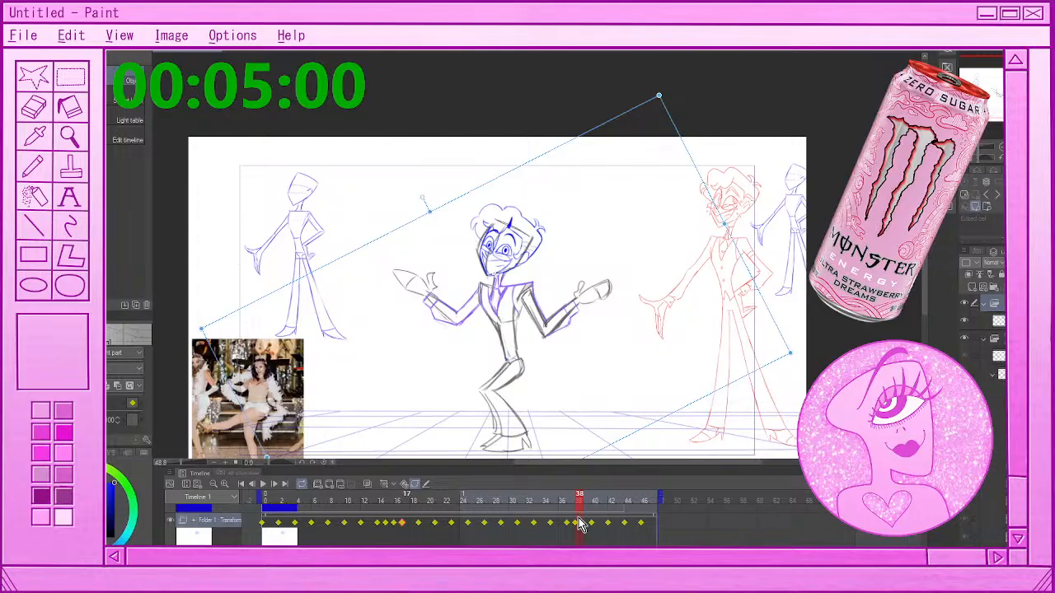
pyautogui.moveTo(580, 526); pyautogui.dragTo(585, 528)
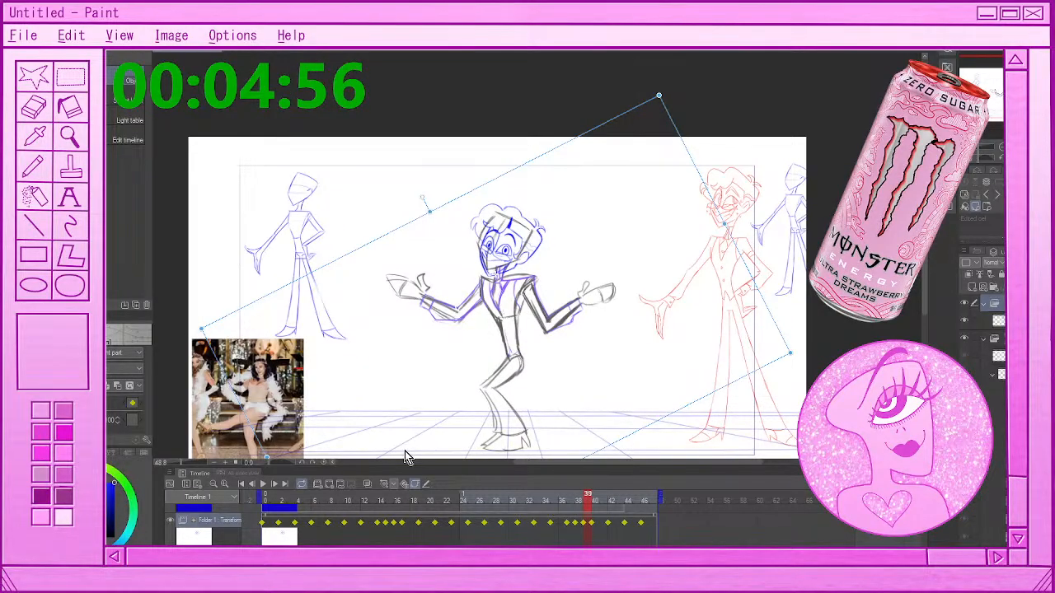
pyautogui.moveTo(507, 176); pyautogui.dragTo(508, 170)
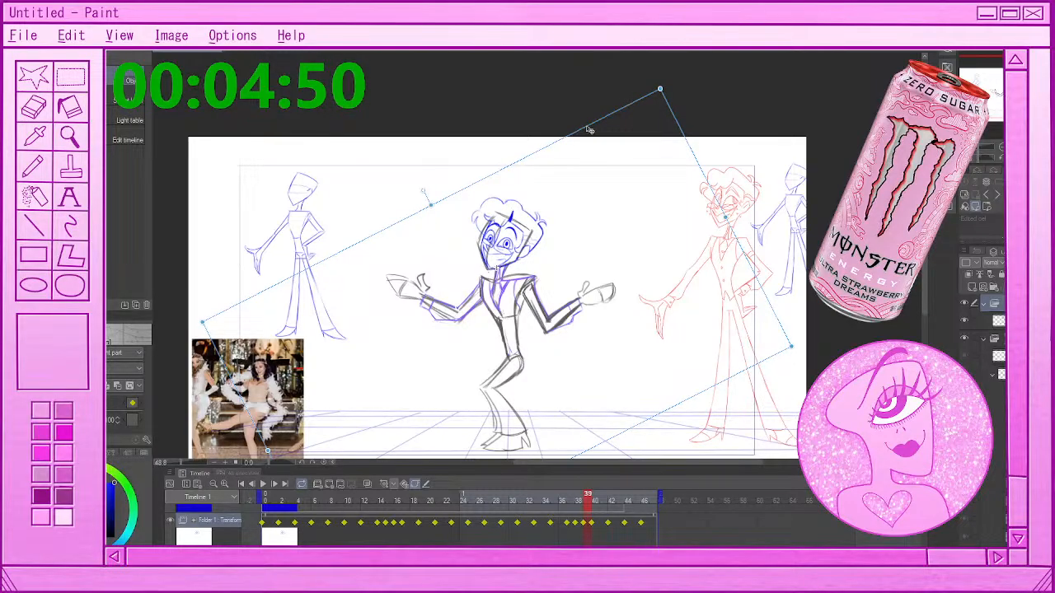
pyautogui.moveTo(590, 129); pyautogui.dragTo(664, 92)
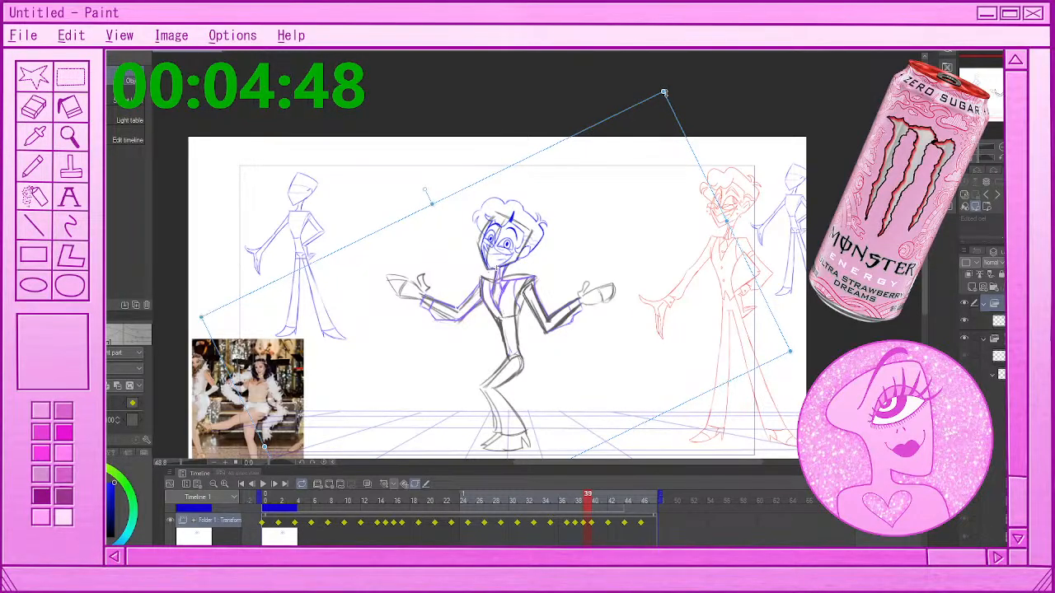
# Check how the head fits the figure across frames 40 to 46 and at frame 12
pyautogui.click(594, 500)
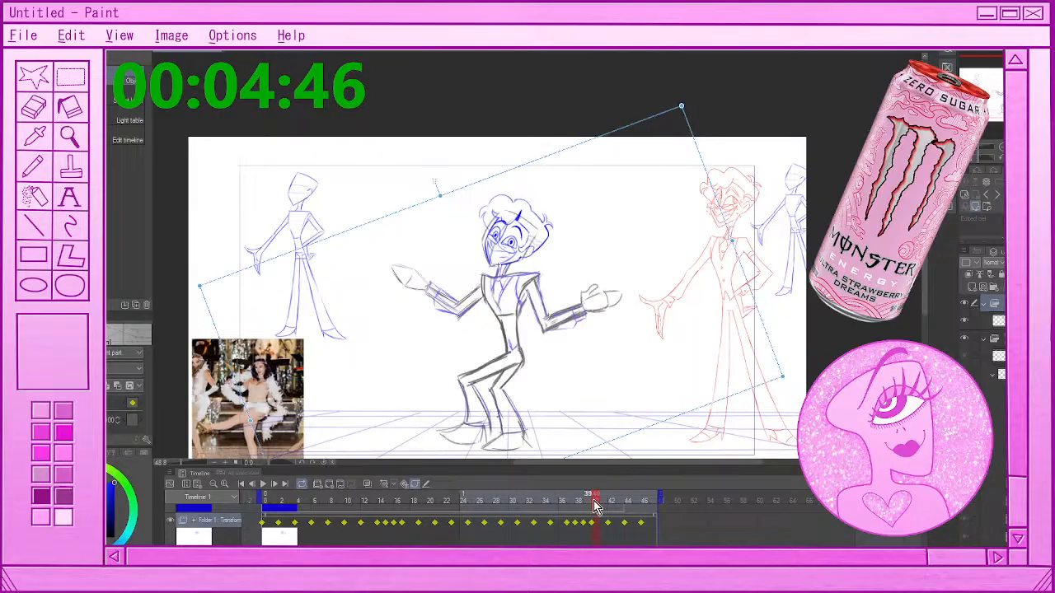
pyautogui.moveTo(593, 500); pyautogui.dragTo(628, 508)
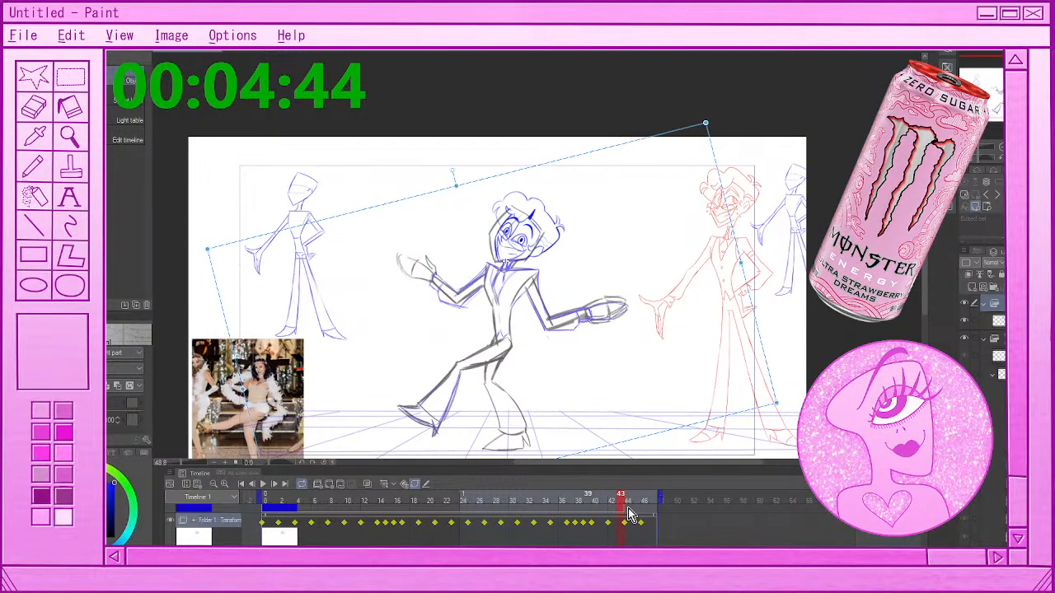
pyautogui.click(645, 501)
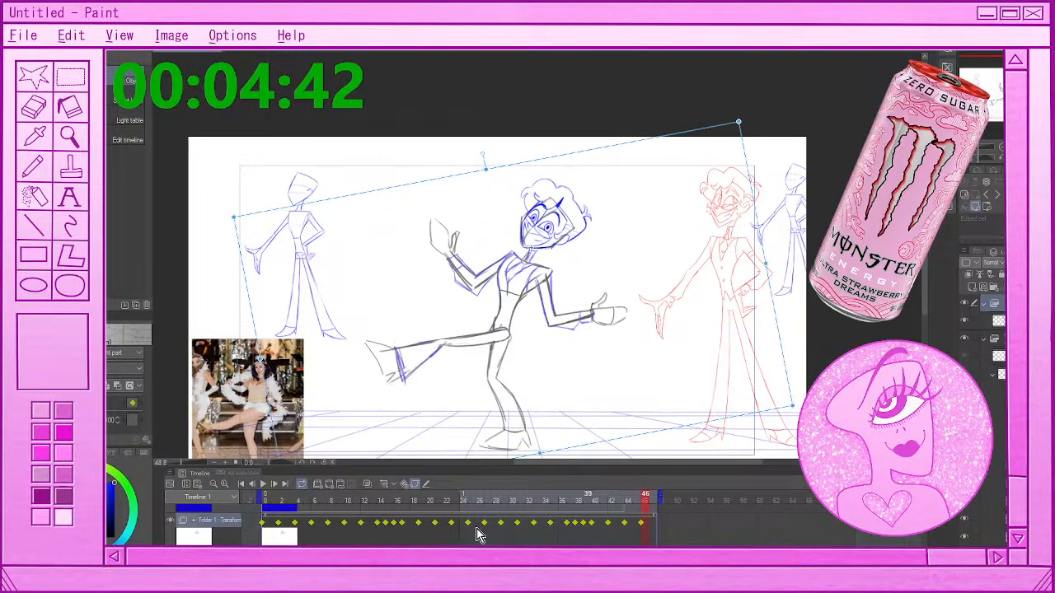
pyautogui.click(365, 522)
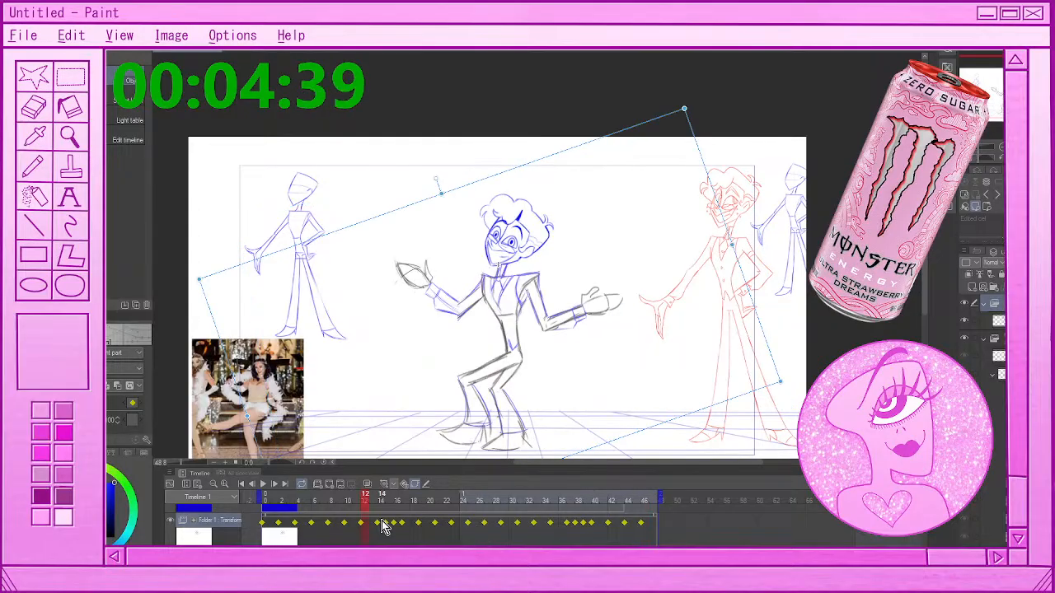
# In the figure's animation folder, lasso and erase the grey rough head from the drawing at frame 16, then deselect
pyautogui.scroll(-3, 382, 524)
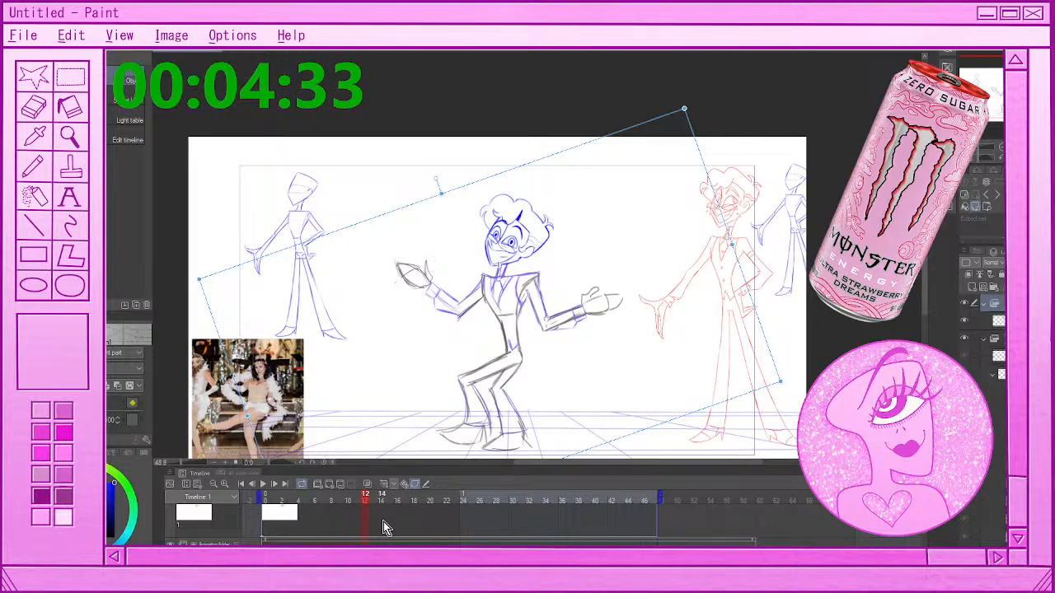
pyautogui.scroll(-2, 383, 522)
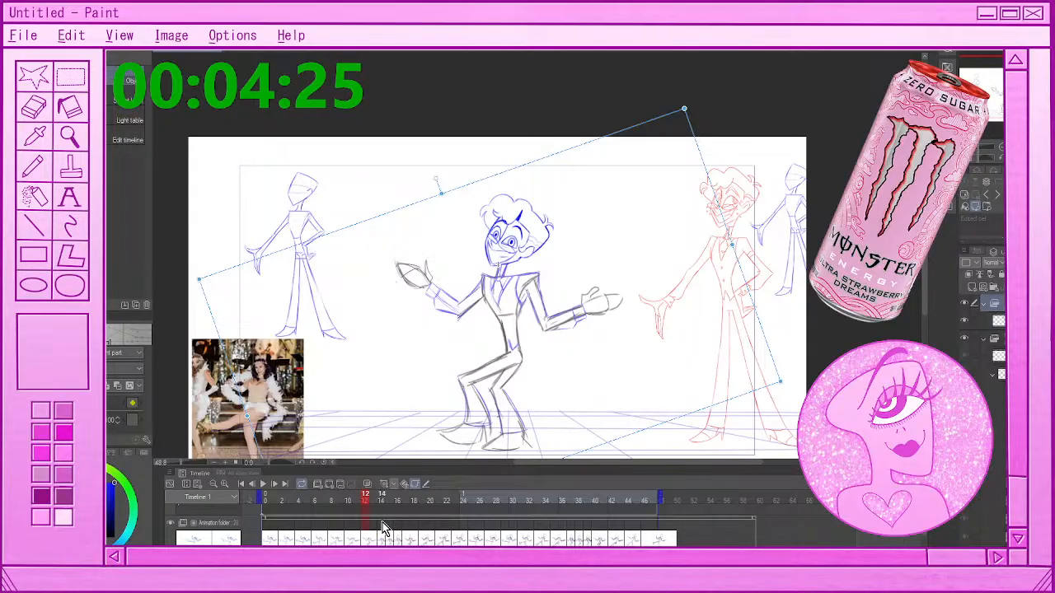
pyautogui.scroll(-1, 384, 529)
pyautogui.scroll(1, 383, 529)
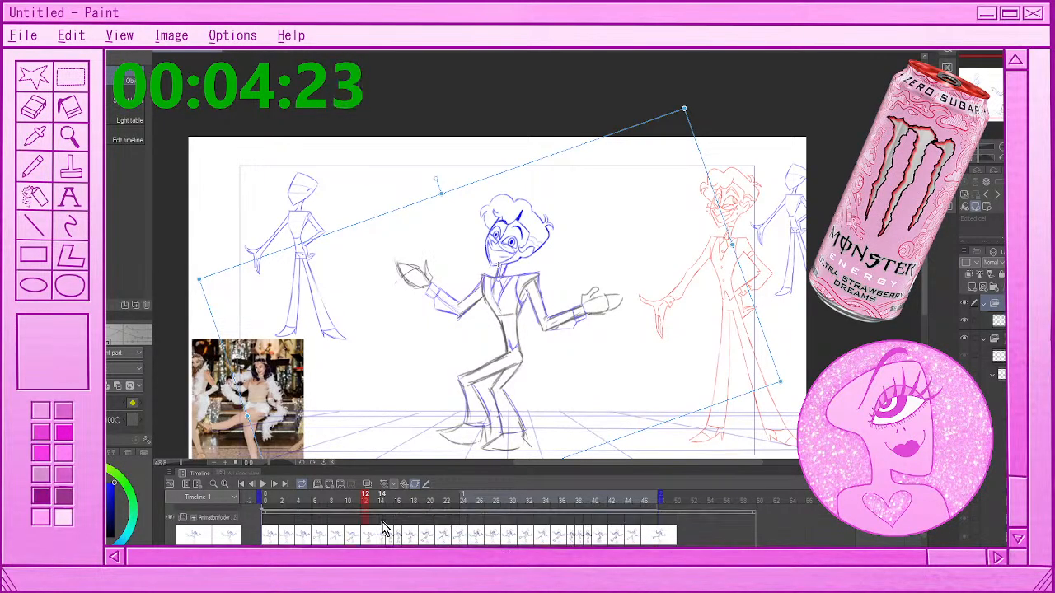
pyautogui.scroll(-1, 524, 266)
pyautogui.scroll(2, 530, 320)
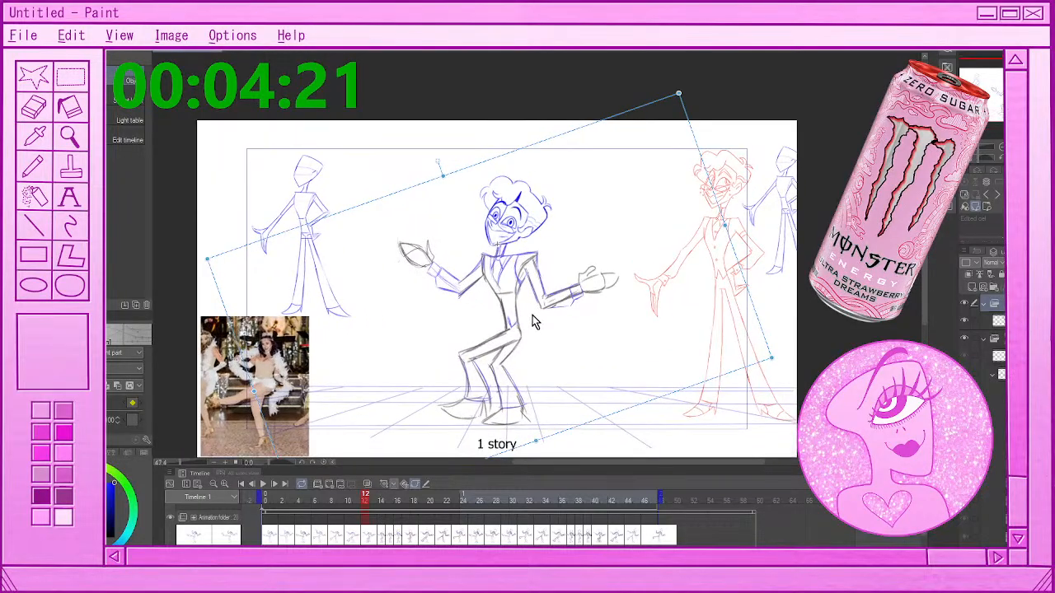
pyautogui.click(385, 533)
pyautogui.click(390, 534)
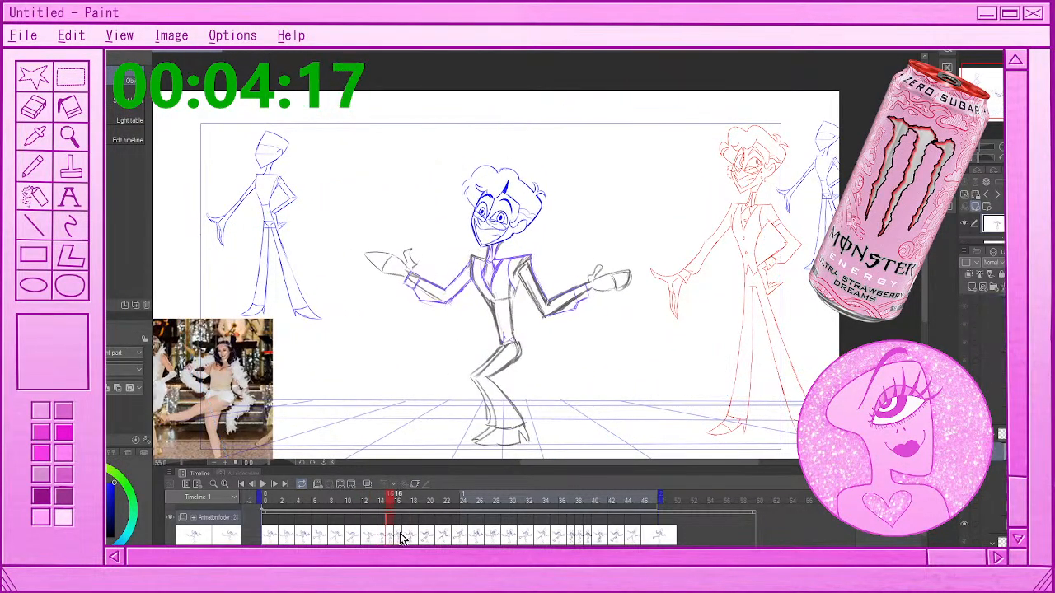
pyautogui.click(399, 537)
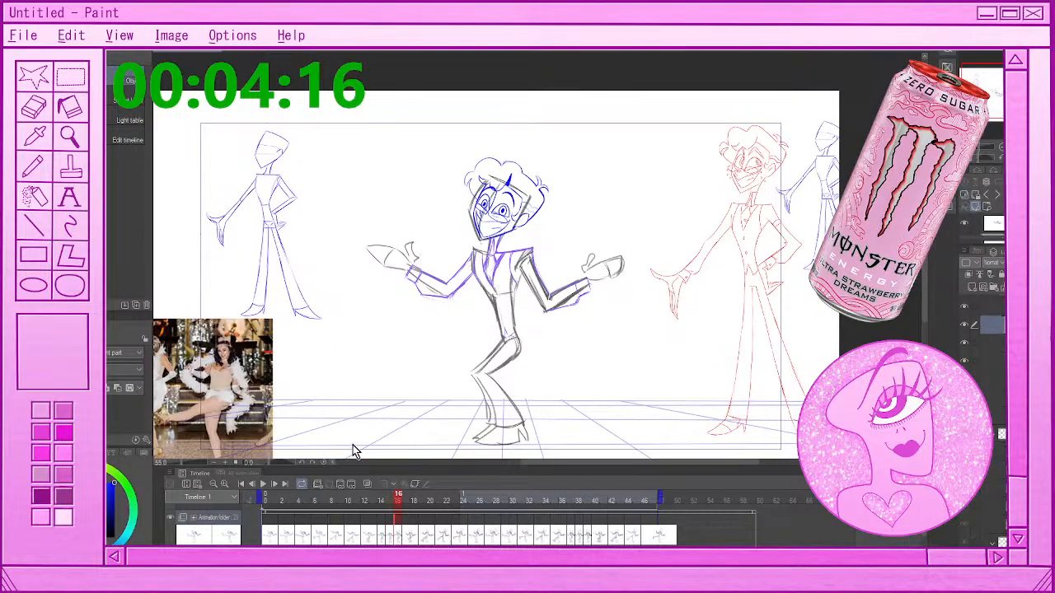
pyautogui.press('m')
pyautogui.moveTo(508, 231)
pyautogui.mouseDown()
pyautogui.moveTo(471, 237)
pyautogui.moveTo(566, 185)
pyautogui.mouseUp()
pyautogui.press('Delete')
pyautogui.hotkey('ctrl', 'd')
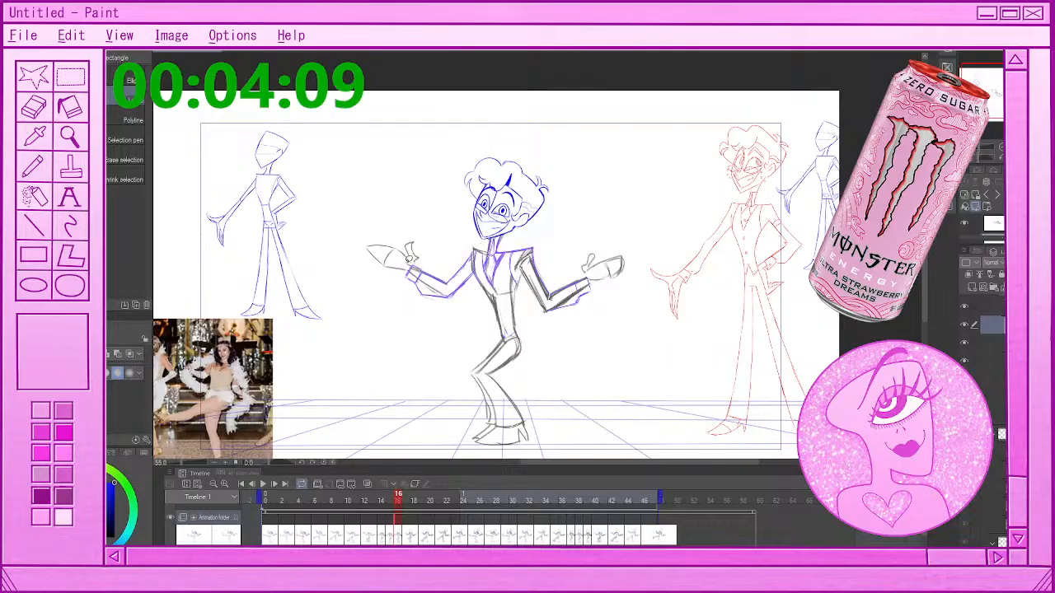
# Lasso and erase the grey rough head and its leftover marks from the drawing at frame 17, then deselect
pyautogui.click(404, 541)
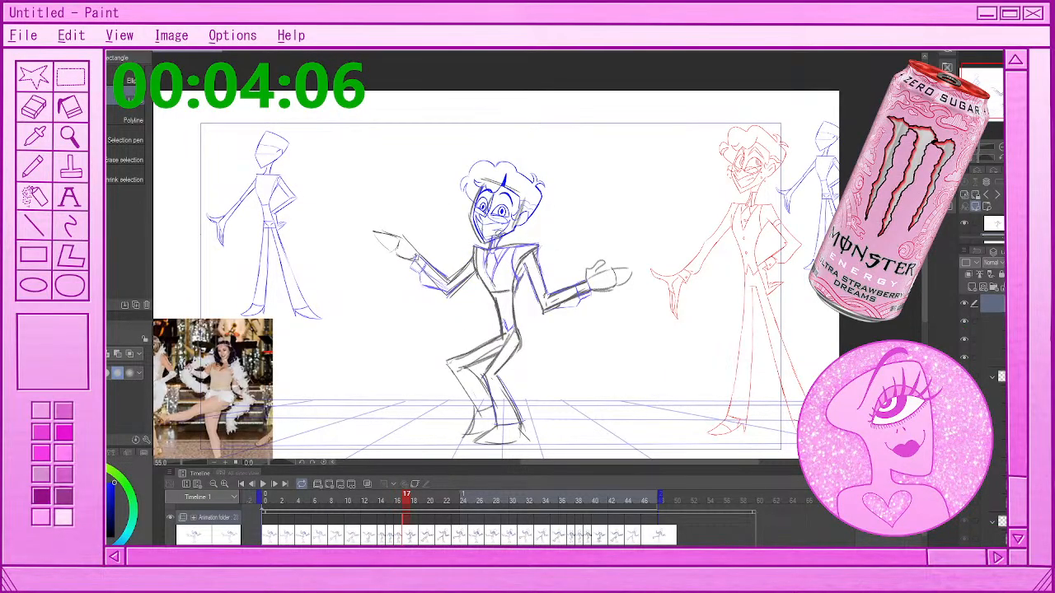
pyautogui.moveTo(557, 196); pyautogui.dragTo(558, 211)
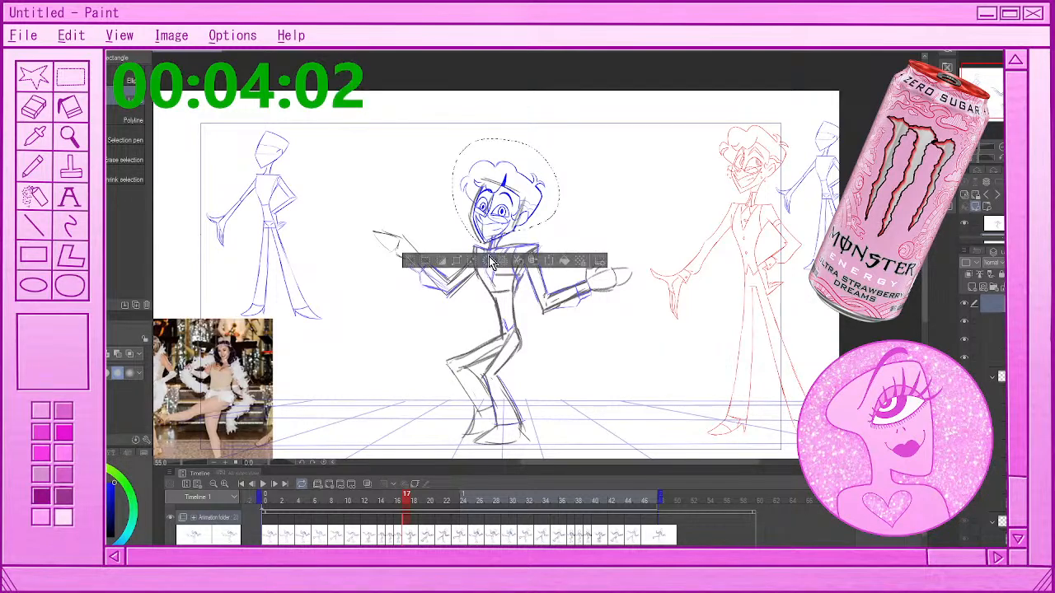
pyautogui.click(490, 258)
pyautogui.click(507, 195)
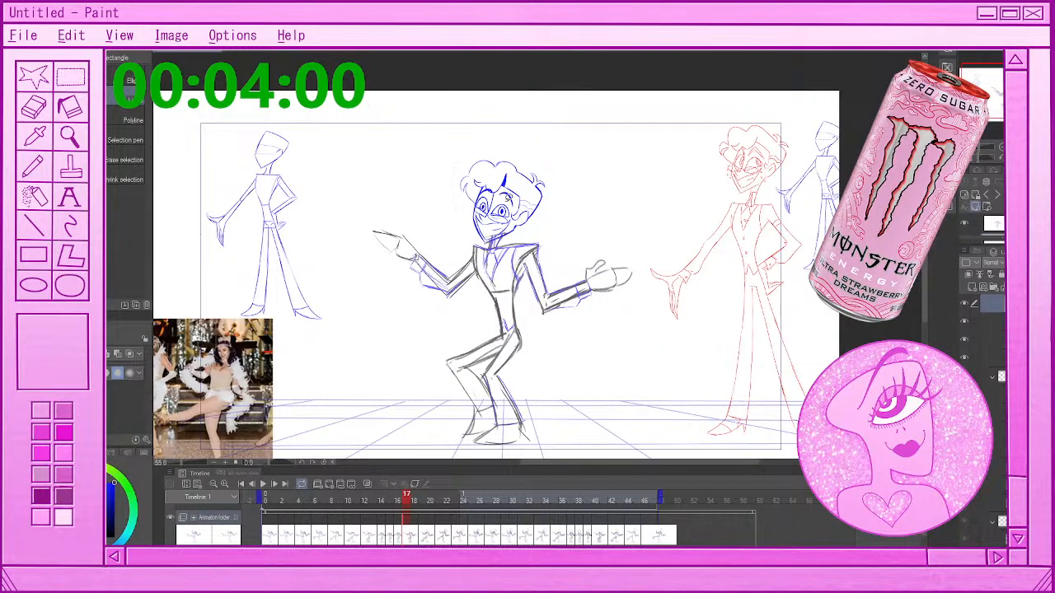
pyautogui.moveTo(508, 198); pyautogui.dragTo(509, 201)
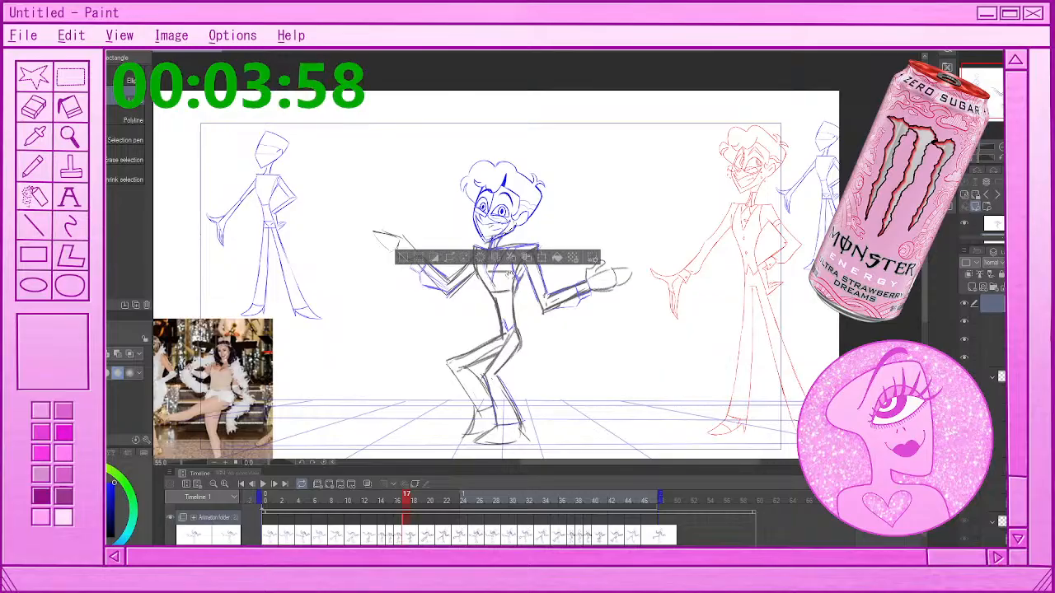
pyautogui.hotkey('ctrl', 'd')
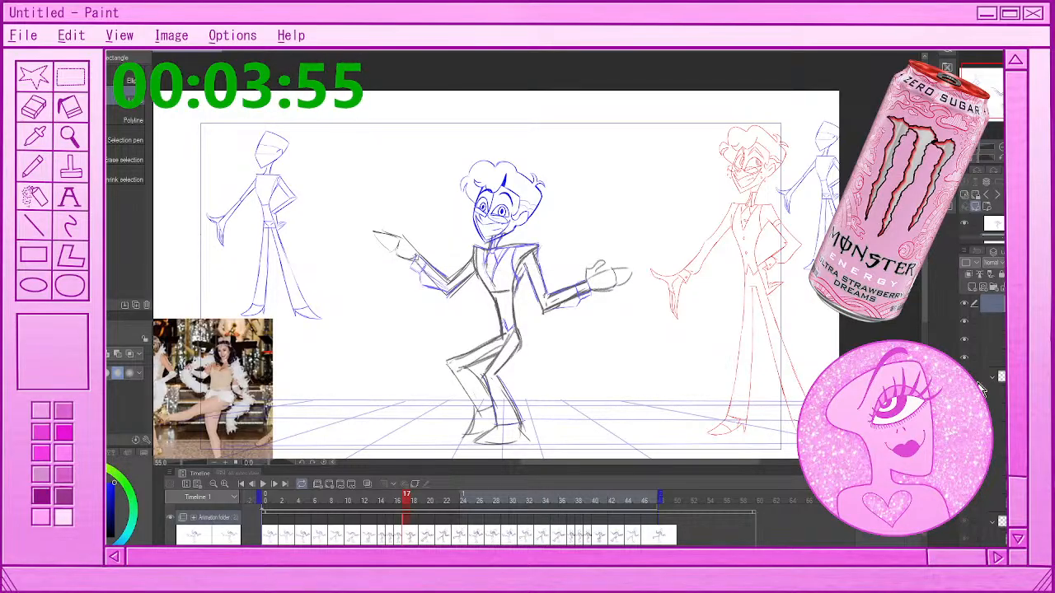
# Try to clear leftover lines around the head at frame 17 by lassoing them on another layer, then deselect
pyautogui.click(969, 323)
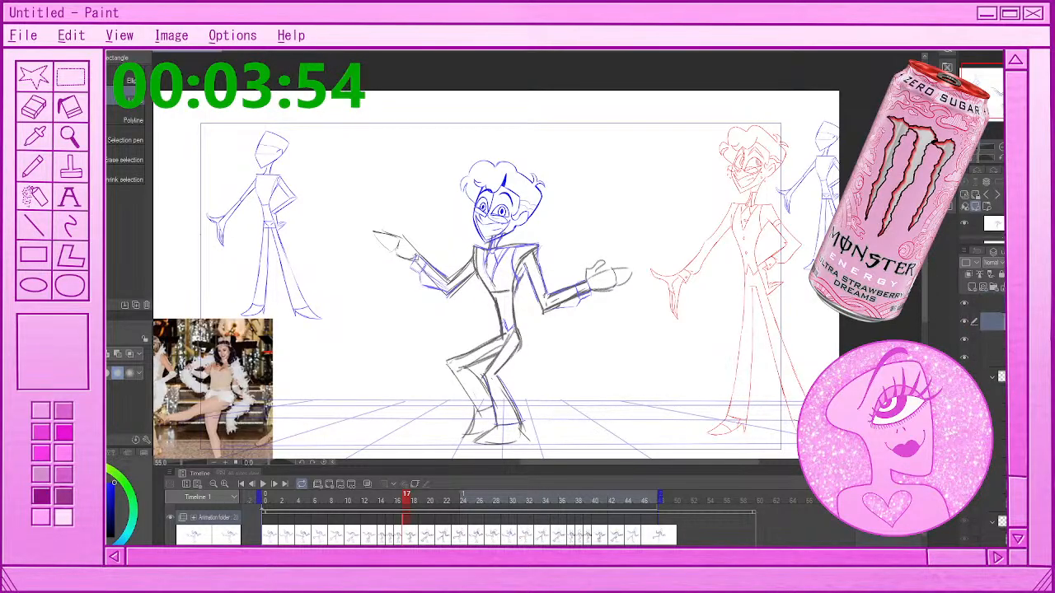
pyautogui.click(970, 340)
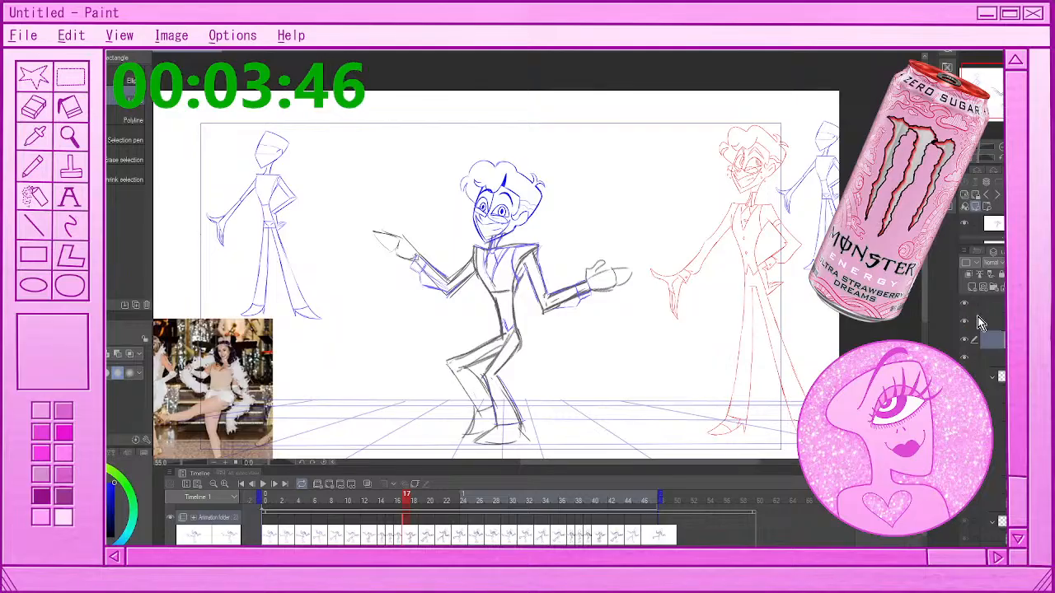
pyautogui.scroll(2, 977, 330)
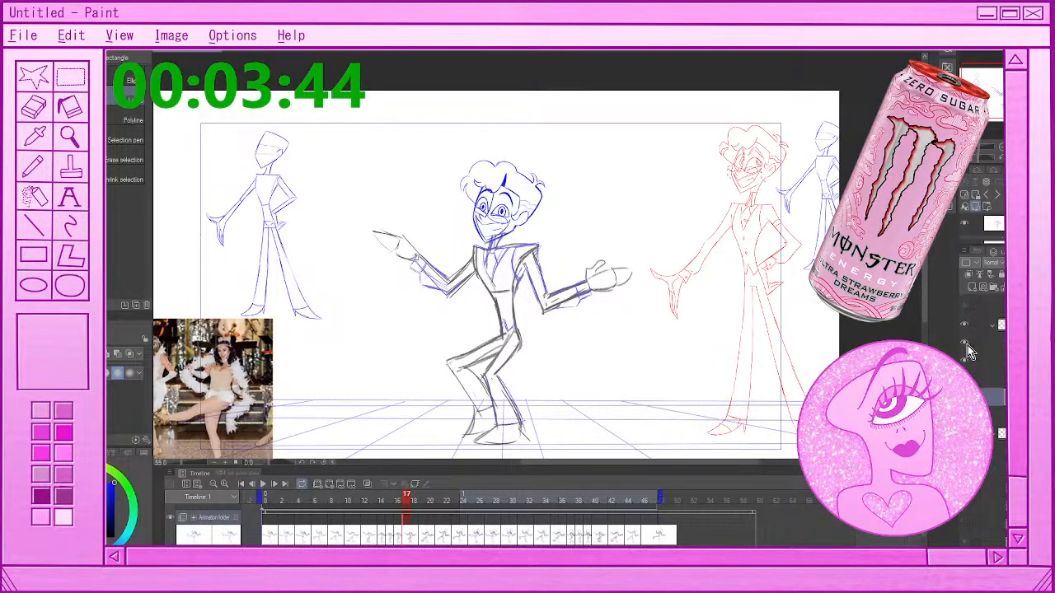
pyautogui.click(981, 343)
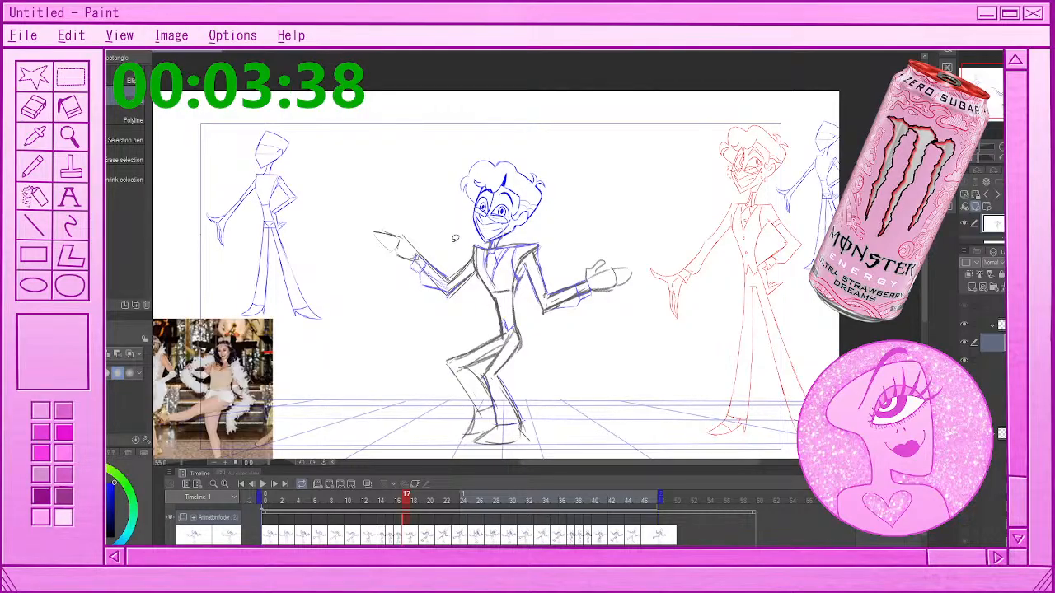
pyautogui.moveTo(455, 239); pyautogui.dragTo(493, 241)
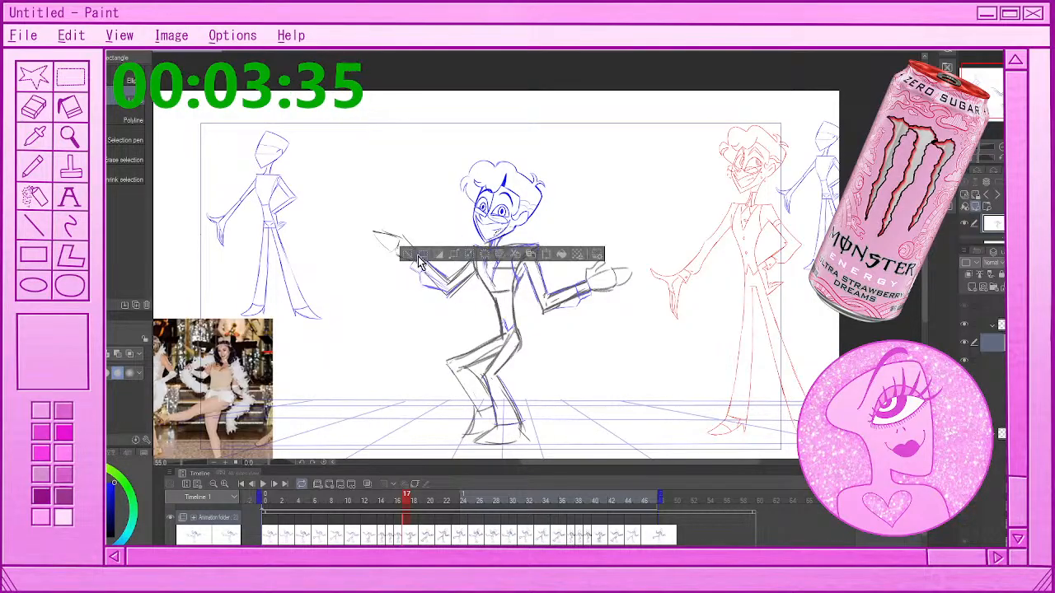
pyautogui.click(409, 255)
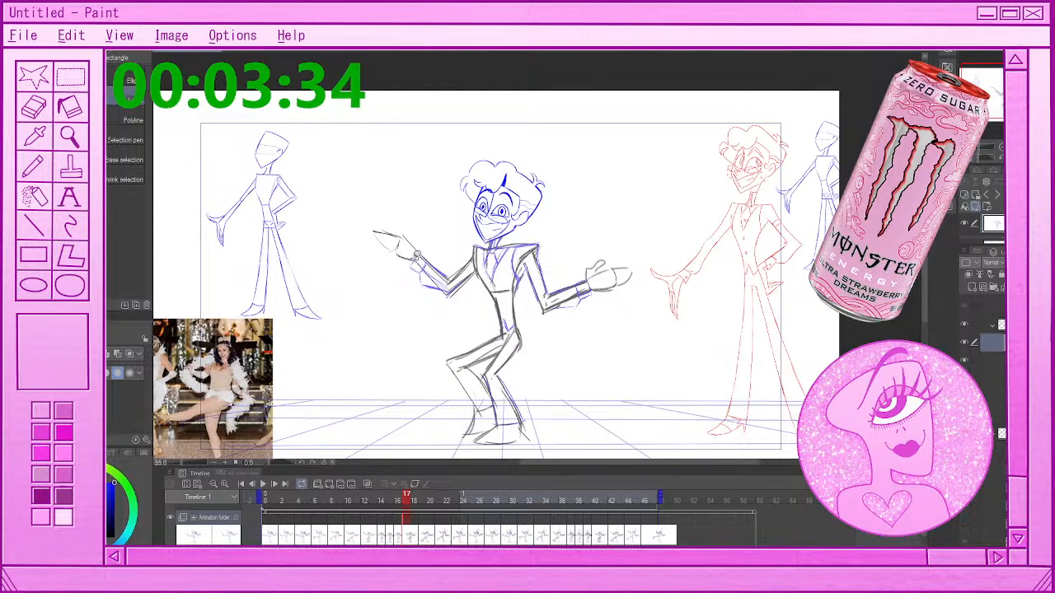
# Lasso and erase the grey rough head from the drawing at frame 19, then deselect
pyautogui.click(415, 521)
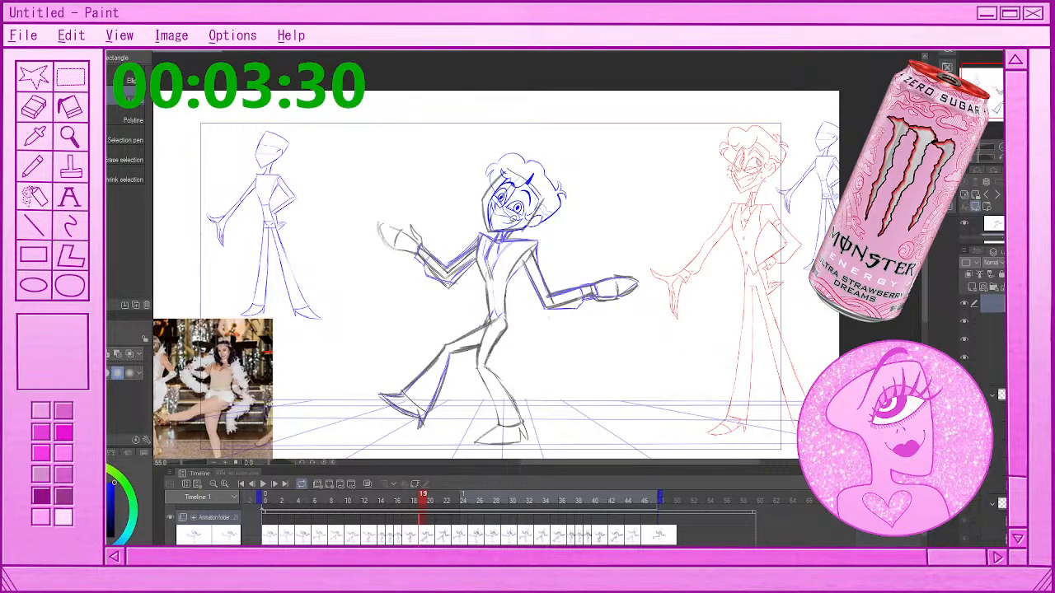
pyautogui.moveTo(488, 231)
pyautogui.mouseDown()
pyautogui.moveTo(578, 151)
pyautogui.moveTo(548, 225)
pyautogui.moveTo(511, 231)
pyautogui.mouseUp()
pyautogui.click(507, 254)
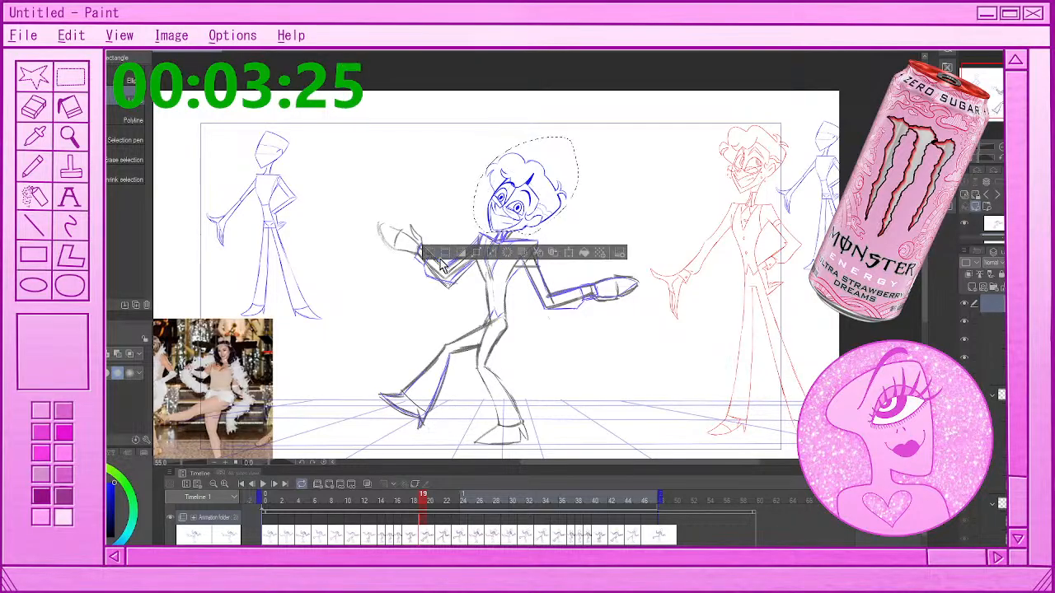
pyautogui.click(430, 254)
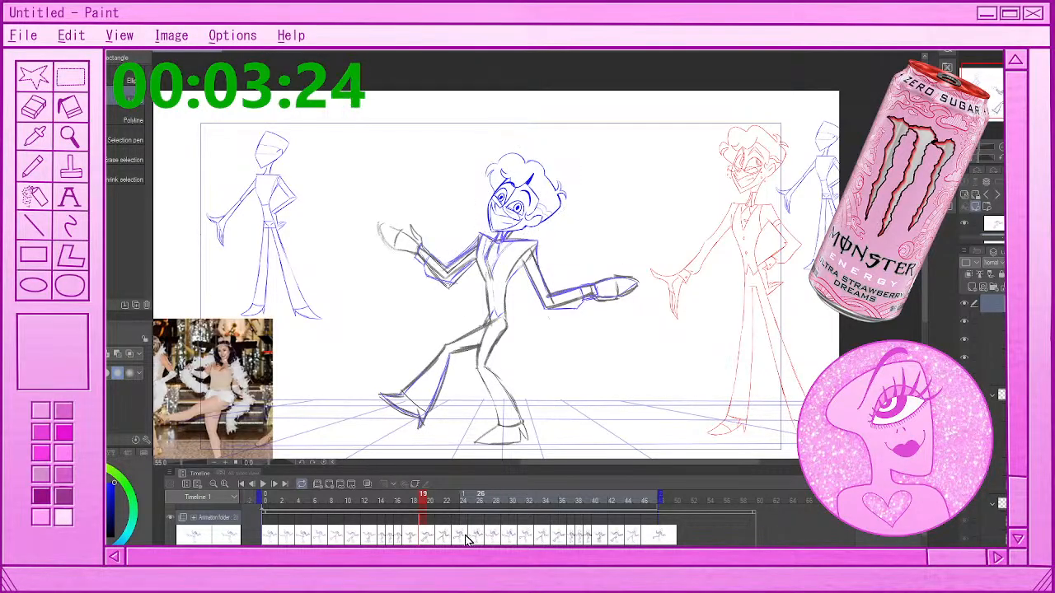
# Lasso and erase the grey rough heads from the drawings at frames 21 and 23, deselecting after each
pyautogui.click(441, 538)
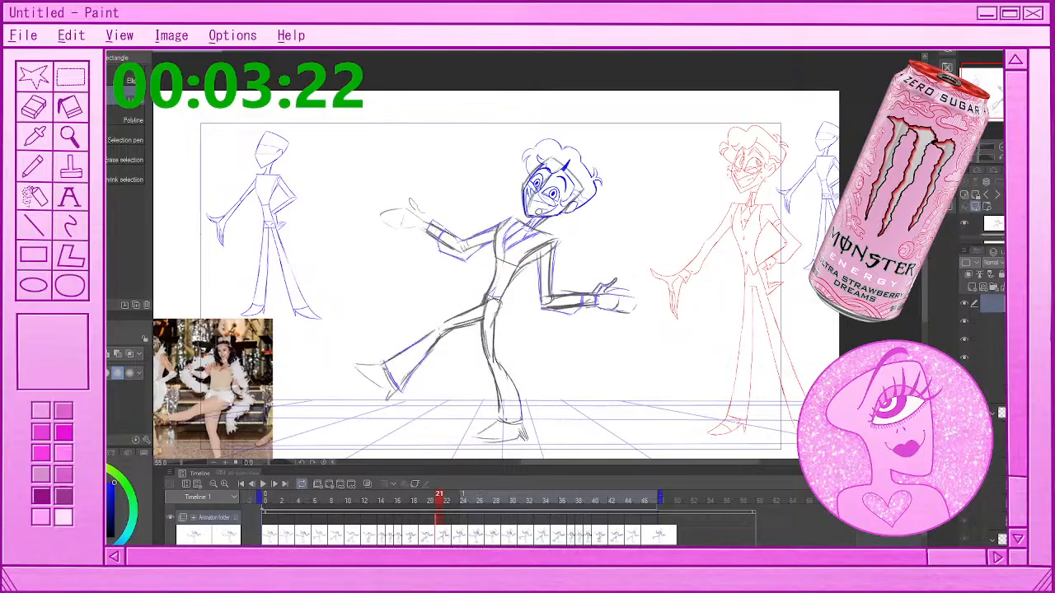
pyautogui.moveTo(527, 218); pyautogui.dragTo(563, 220)
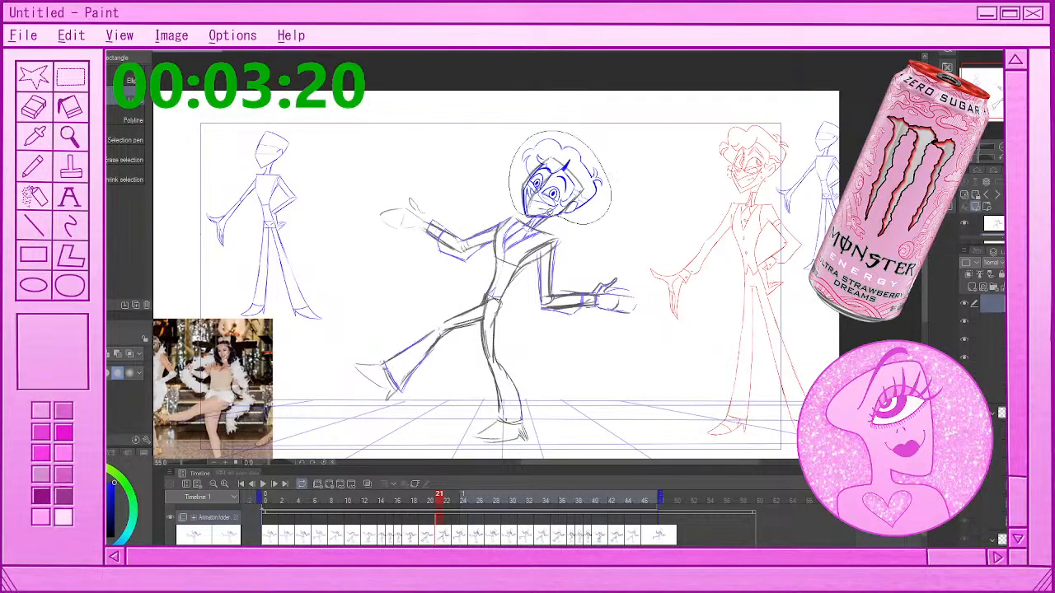
pyautogui.press('Delete')
pyautogui.hotkey('ctrl', 'd')
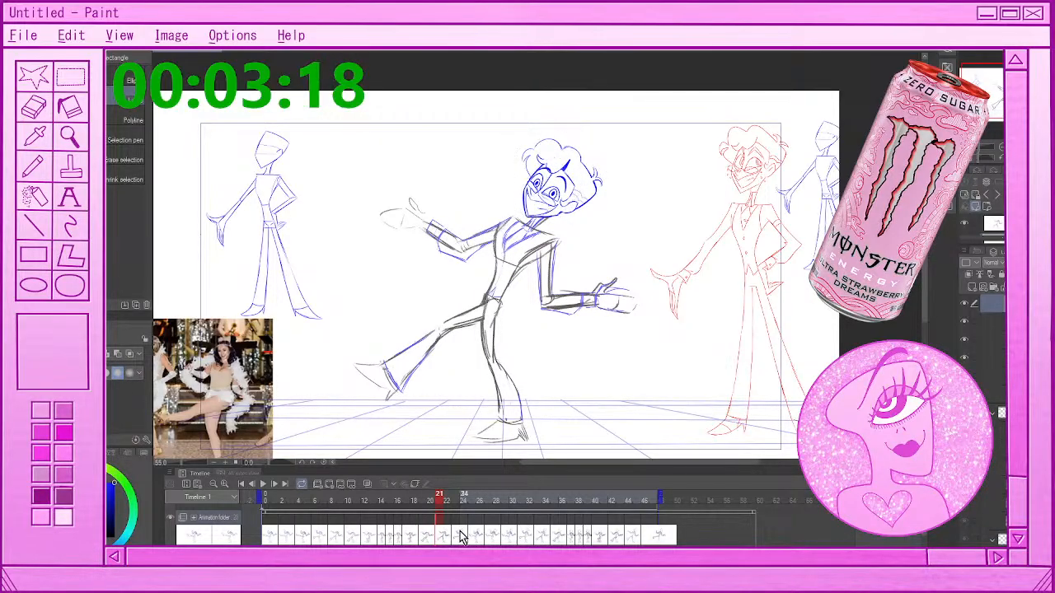
pyautogui.click(456, 535)
pyautogui.moveTo(516, 216)
pyautogui.mouseDown()
pyautogui.moveTo(598, 165)
pyautogui.moveTo(568, 219)
pyautogui.moveTo(517, 216)
pyautogui.mouseUp()
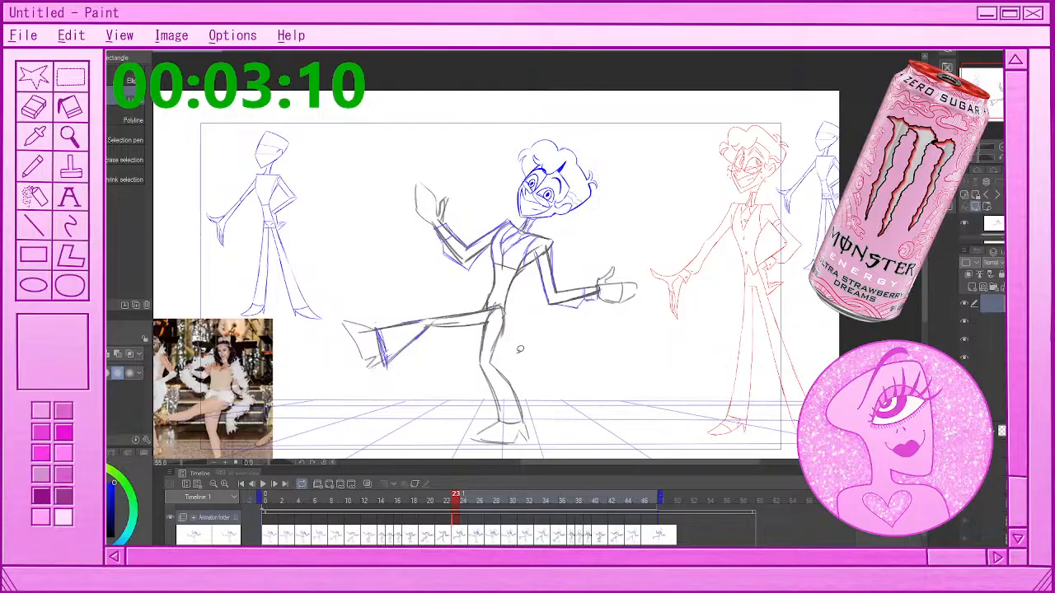
# Lasso and erase the grey rough head from the drawing at frame 25, then deselect
pyautogui.press('.')
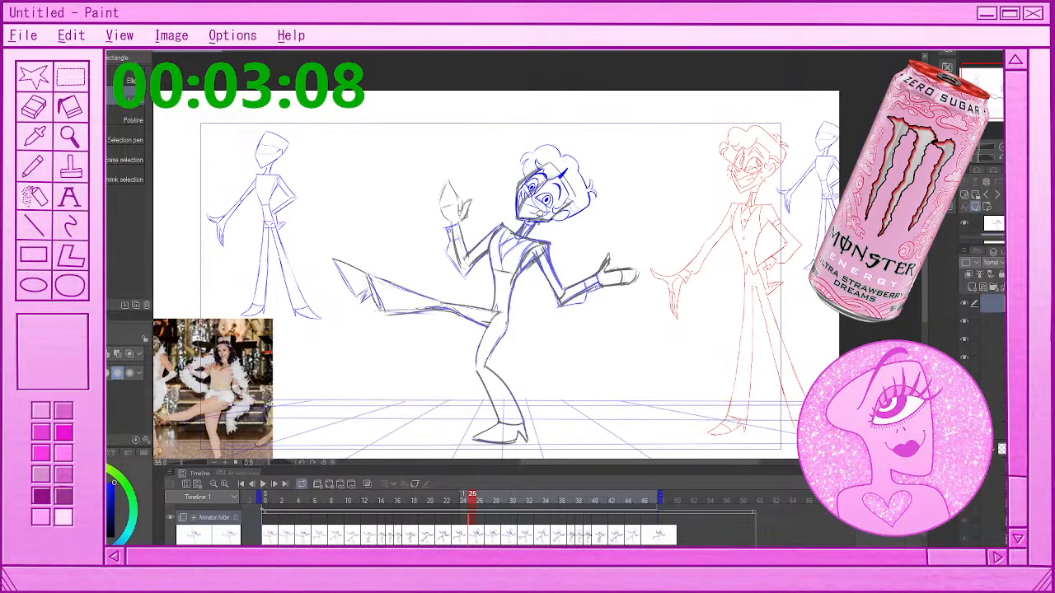
pyautogui.moveTo(520, 220); pyautogui.dragTo(579, 220)
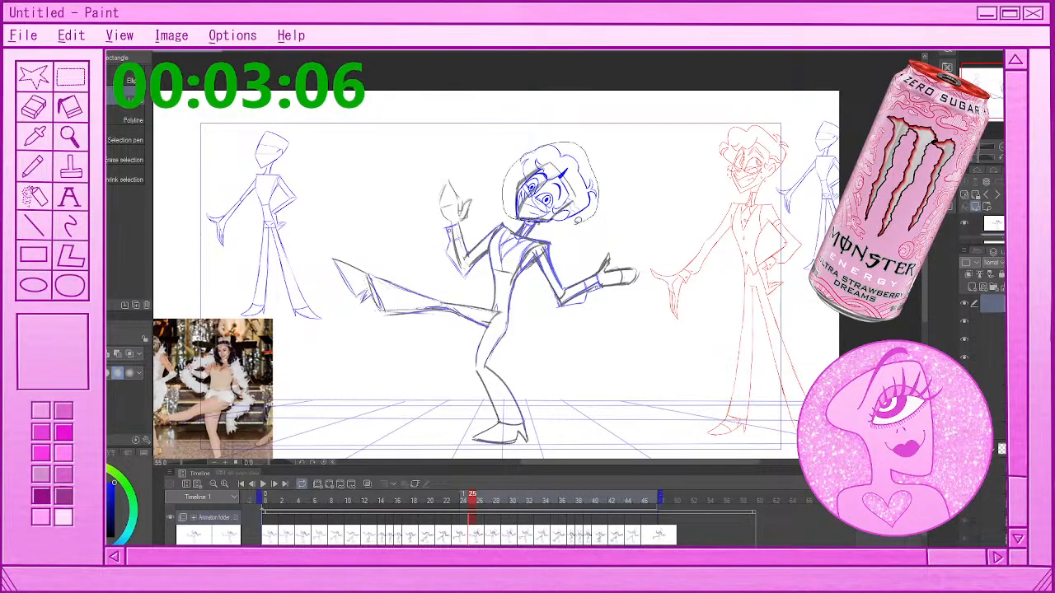
pyautogui.press('Delete')
pyautogui.hotkey('ctrl', 'd')
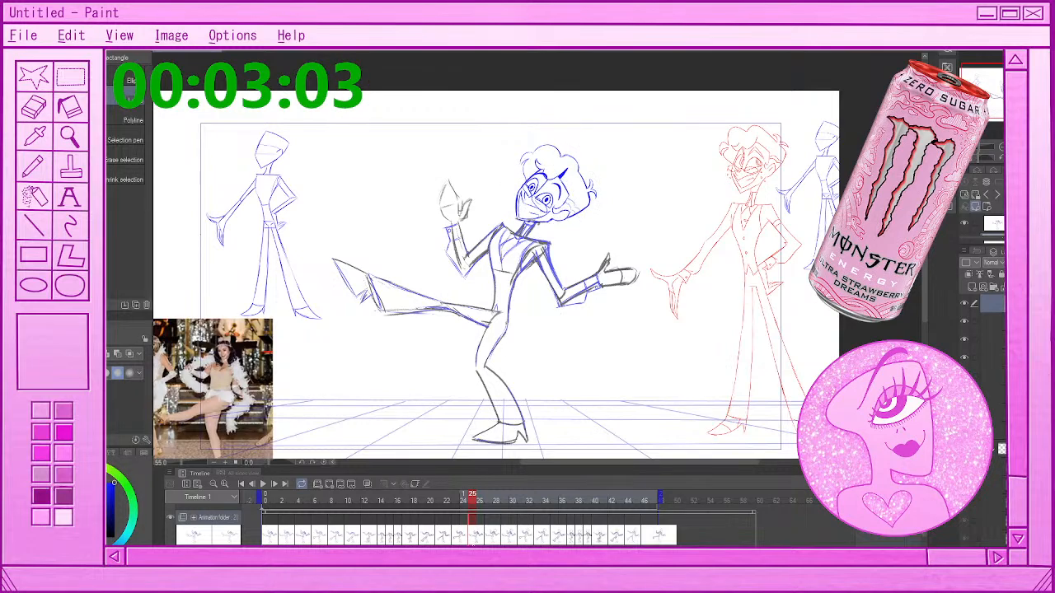
# Lasso and erase the grey rough head from the drawing at frame 27, then deselect
pyautogui.press('.')
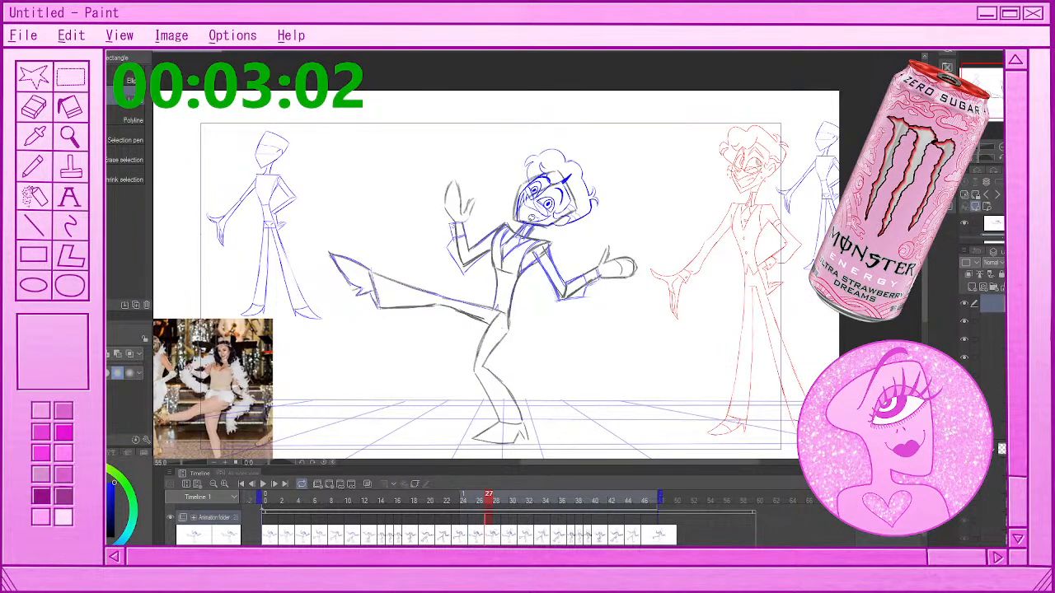
pyautogui.moveTo(506, 216)
pyautogui.mouseDown()
pyautogui.moveTo(633, 179)
pyautogui.moveTo(544, 236)
pyautogui.mouseUp()
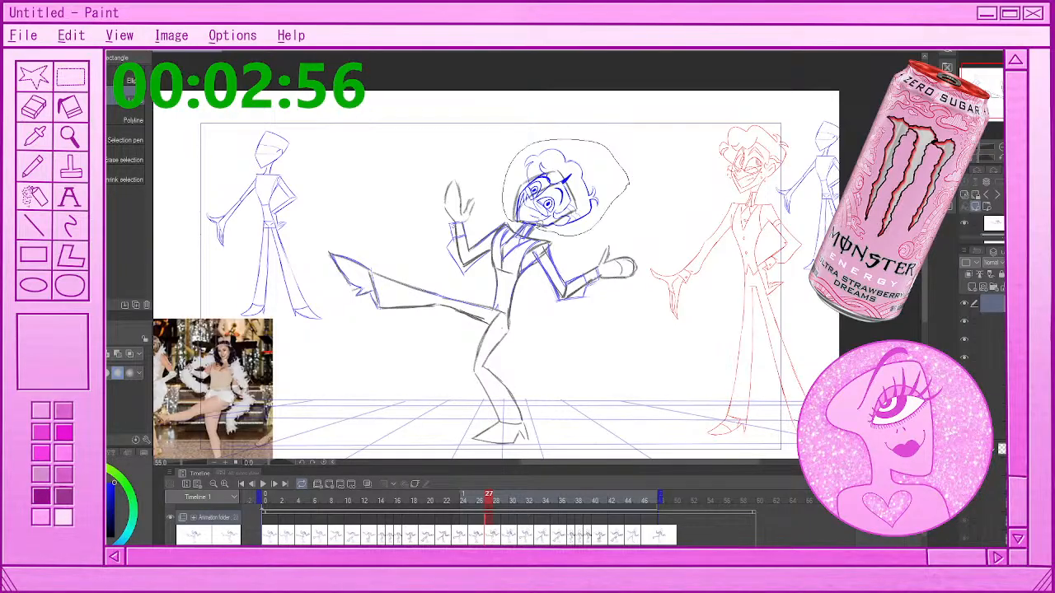
pyautogui.press('Delete')
pyautogui.hotkey('ctrl', 'd')
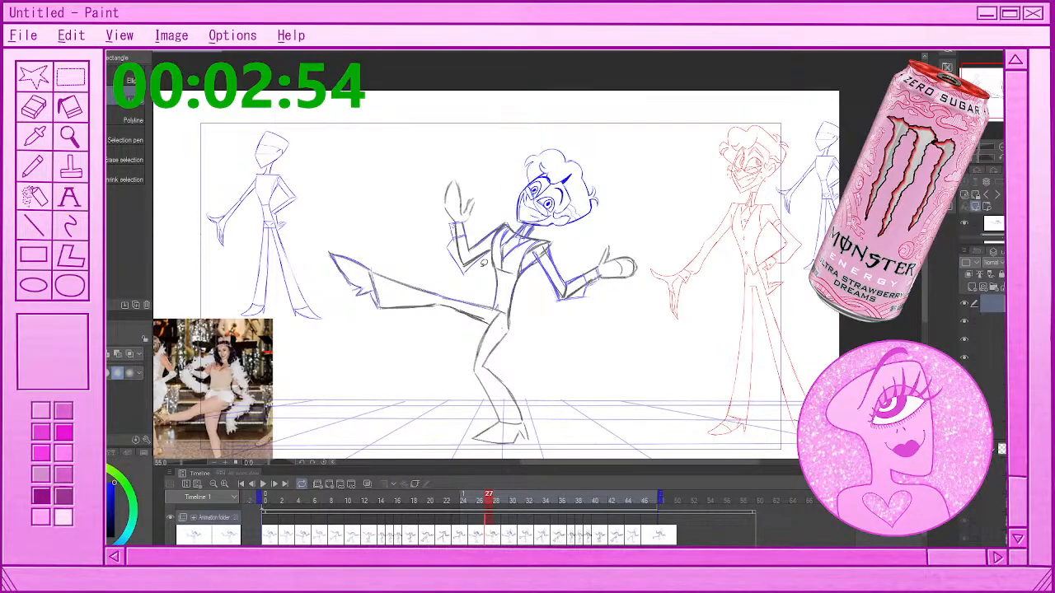
# Lasso the head at frame 29, make the figure's drawing layer active, and erase the grey rough head
pyautogui.click(505, 542)
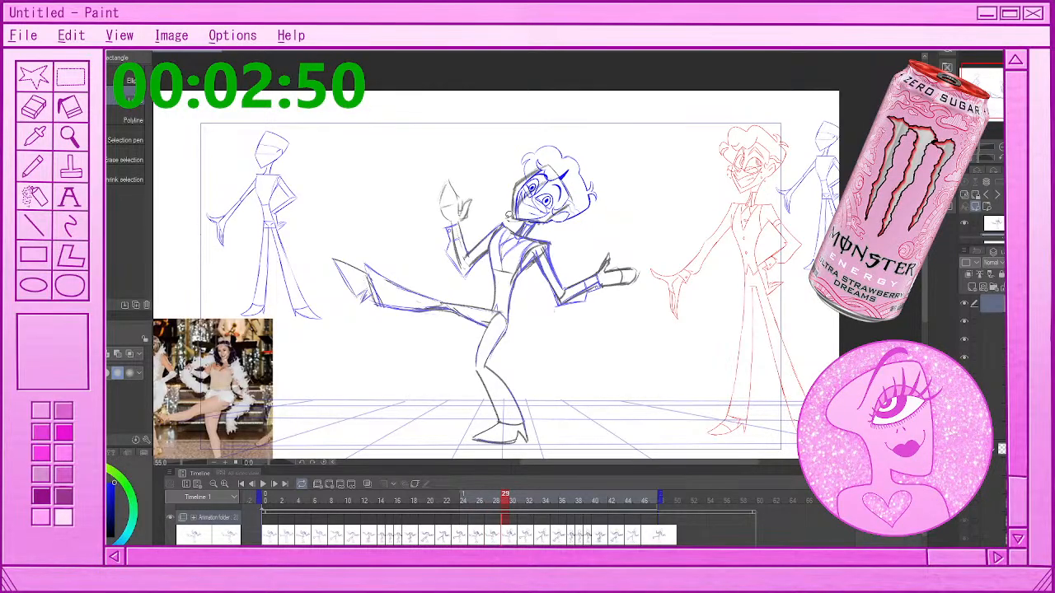
pyautogui.moveTo(508, 216); pyautogui.dragTo(516, 222)
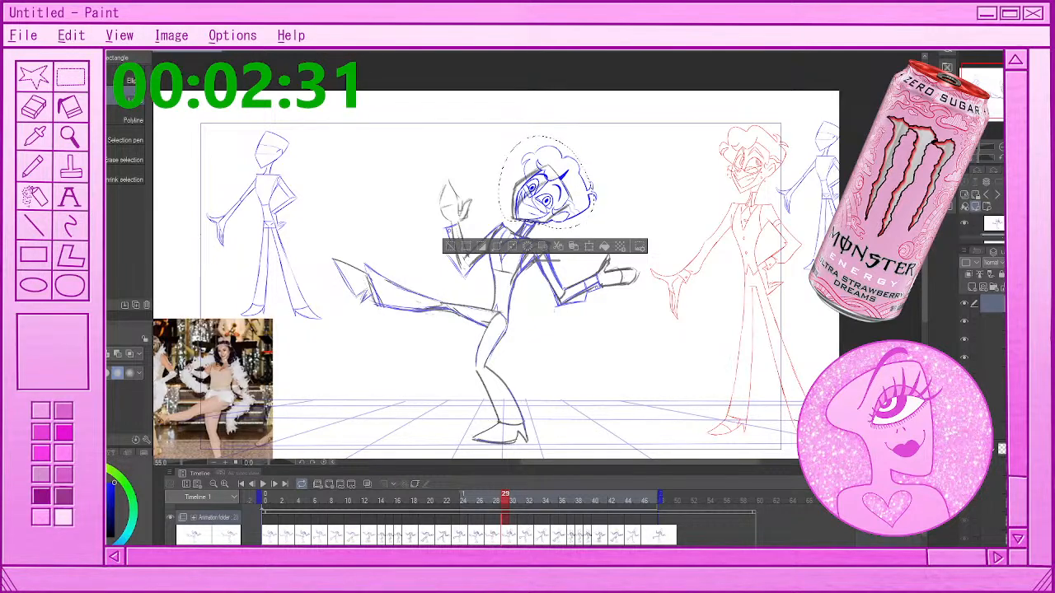
pyautogui.scroll(-2, 981, 347)
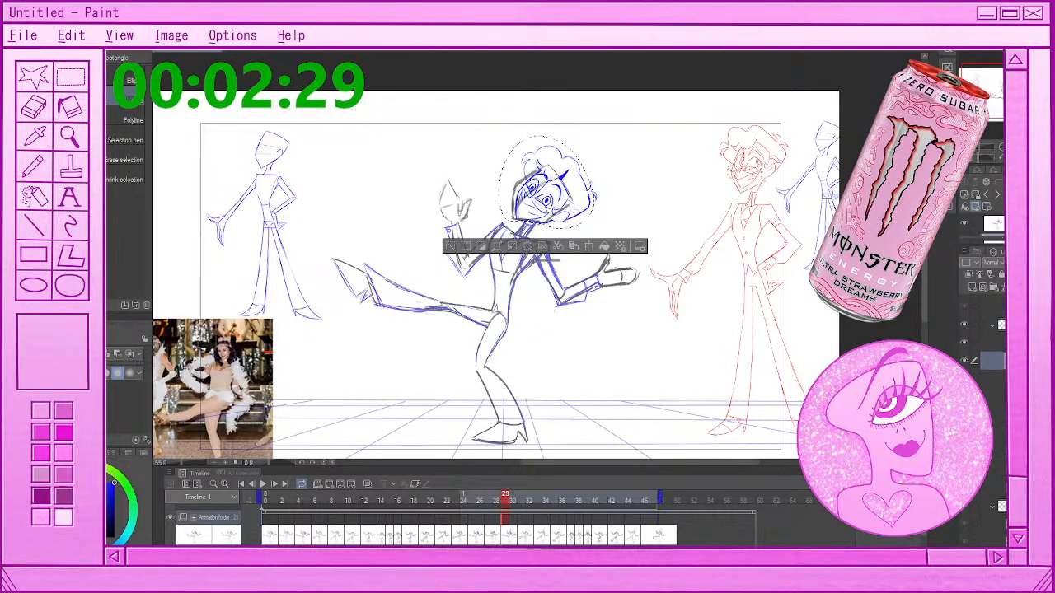
pyautogui.click(994, 403)
pyautogui.click(964, 312)
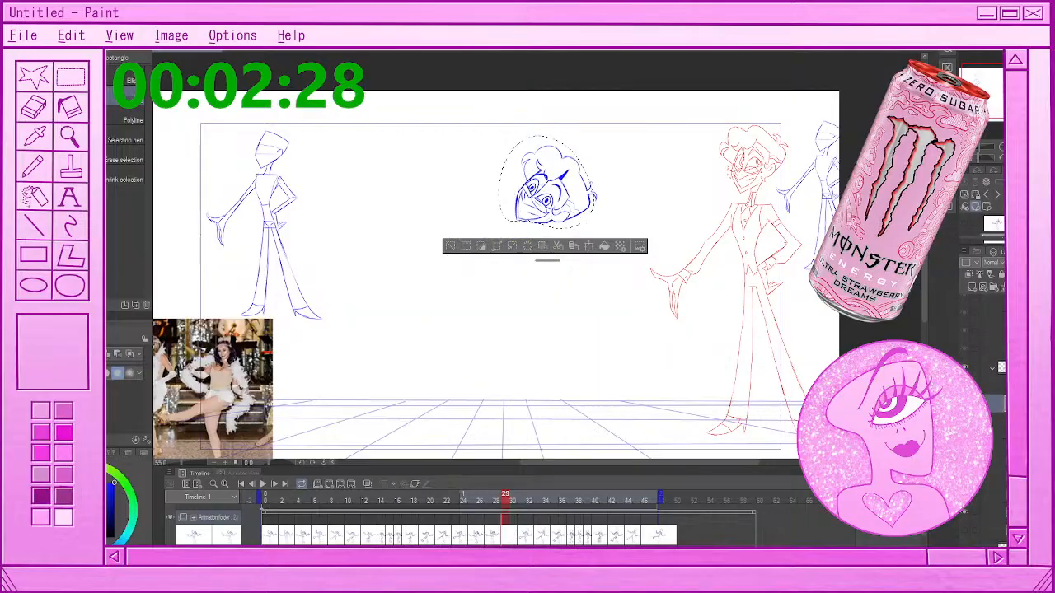
pyautogui.click(964, 385)
pyautogui.click(993, 385)
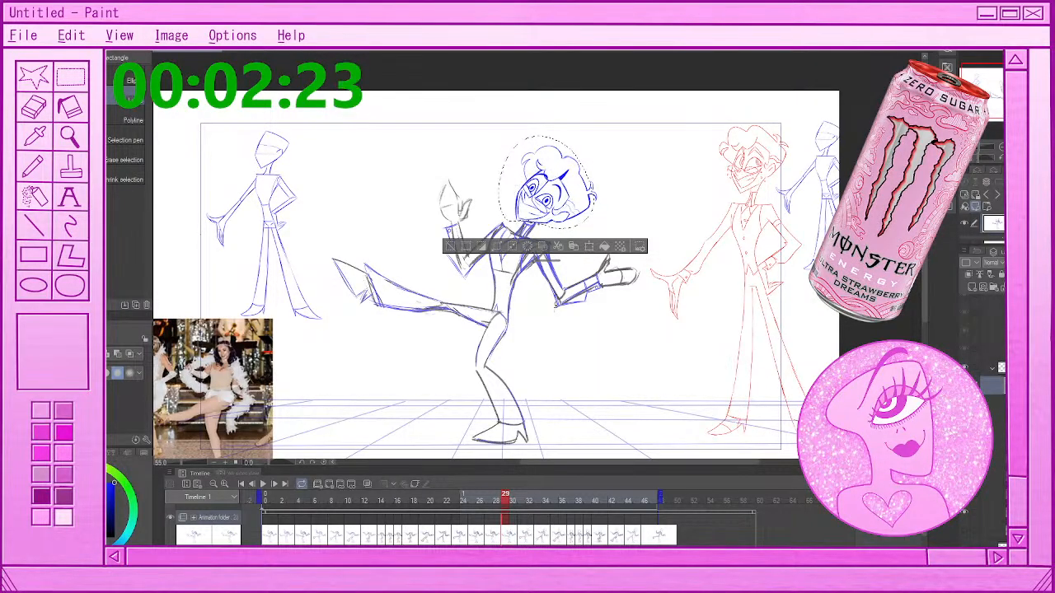
# Replace the selection with a lasso around the head at frame 31, erase the grey rough head on its drawing layer, and deselect
pyautogui.click(526, 538)
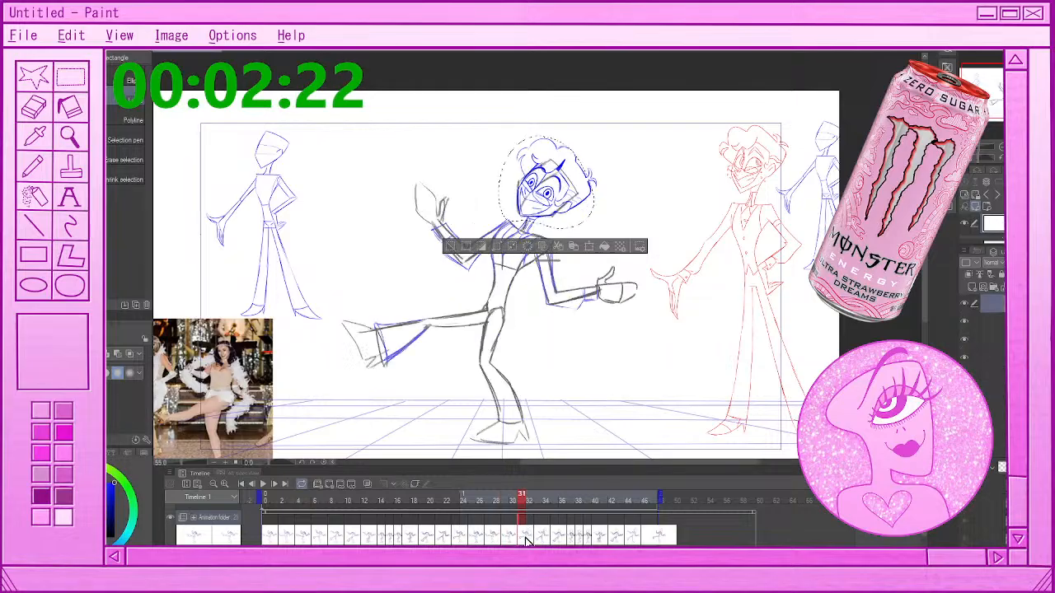
pyautogui.click(620, 153)
pyautogui.moveTo(526, 130)
pyautogui.mouseDown()
pyautogui.moveTo(602, 197)
pyautogui.moveTo(524, 132)
pyautogui.mouseUp()
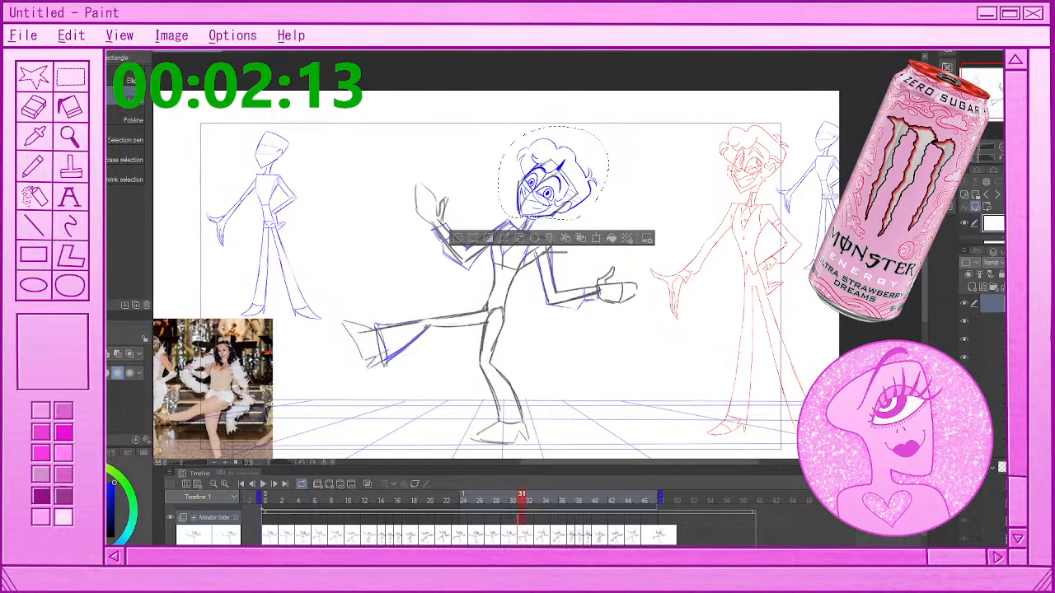
pyautogui.scroll(2, 985, 363)
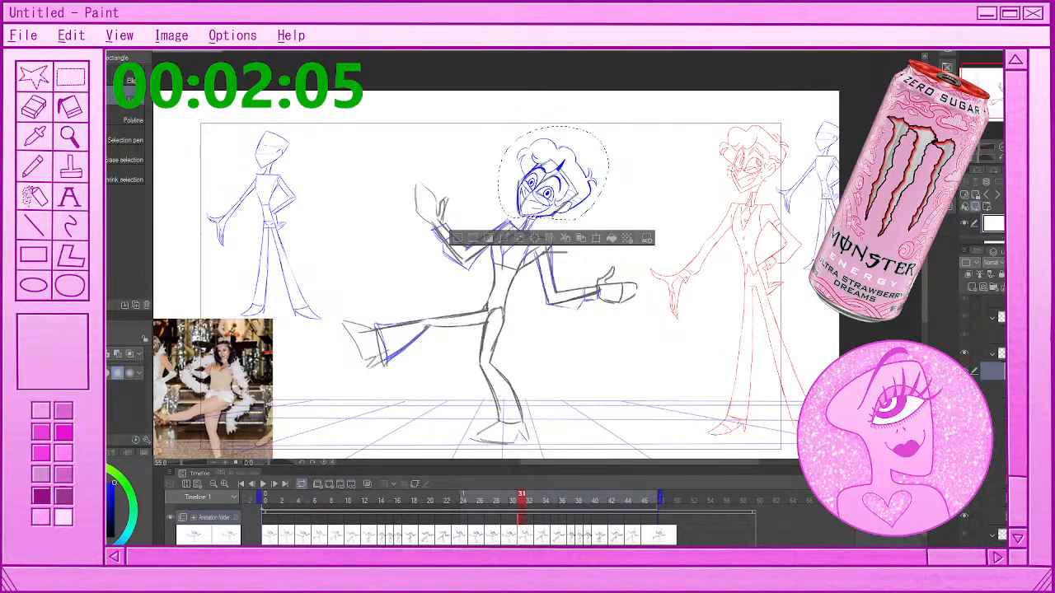
pyautogui.click(964, 516)
pyautogui.click(964, 516)
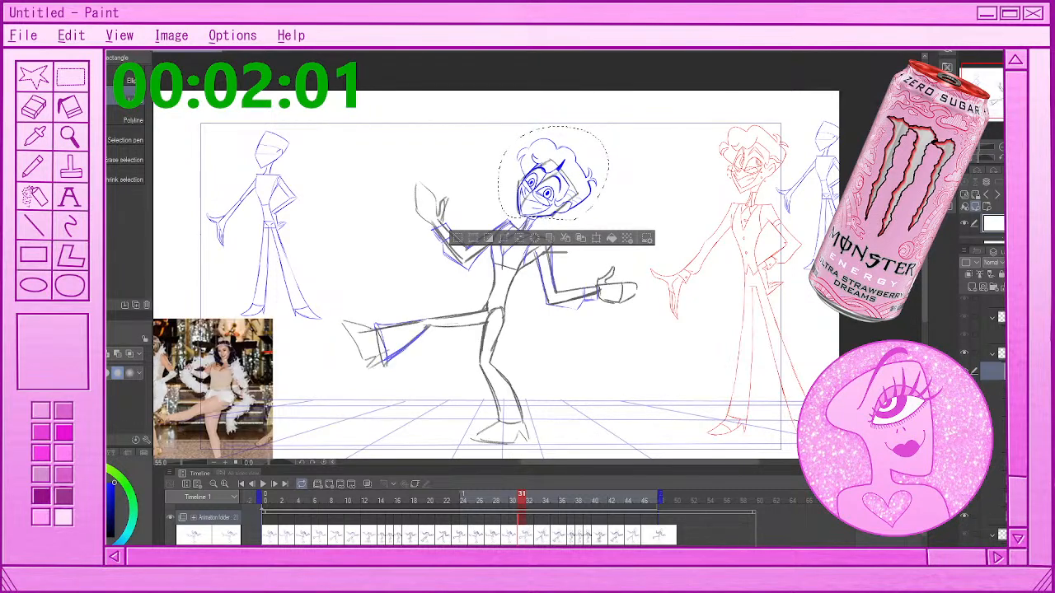
pyautogui.click(993, 498)
pyautogui.click(456, 239)
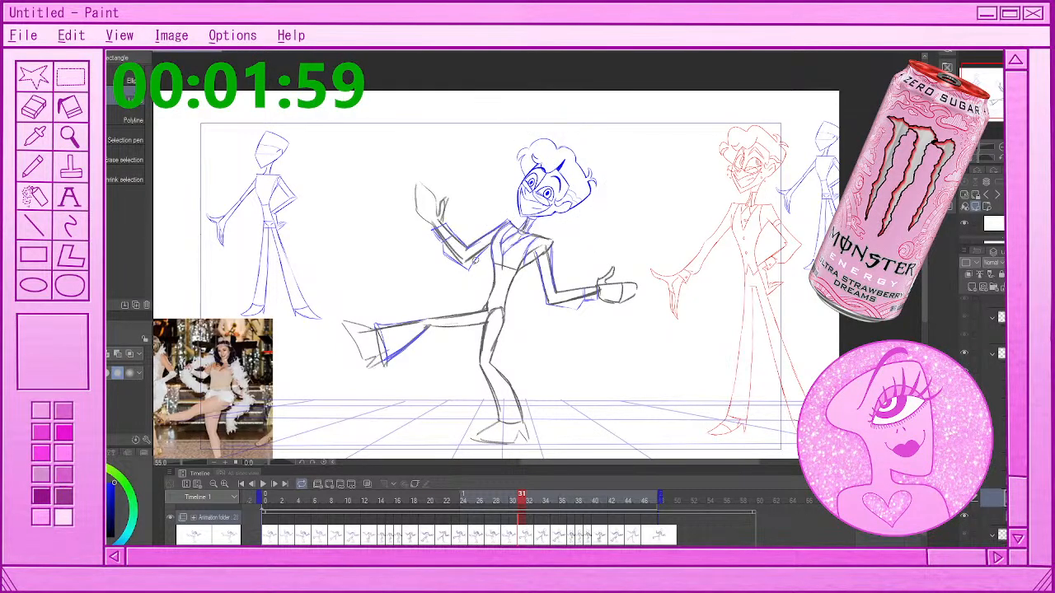
# Lasso and erase the grey rough heads from the drawings at frames 34 and 36, then deselect
pyautogui.click(542, 535)
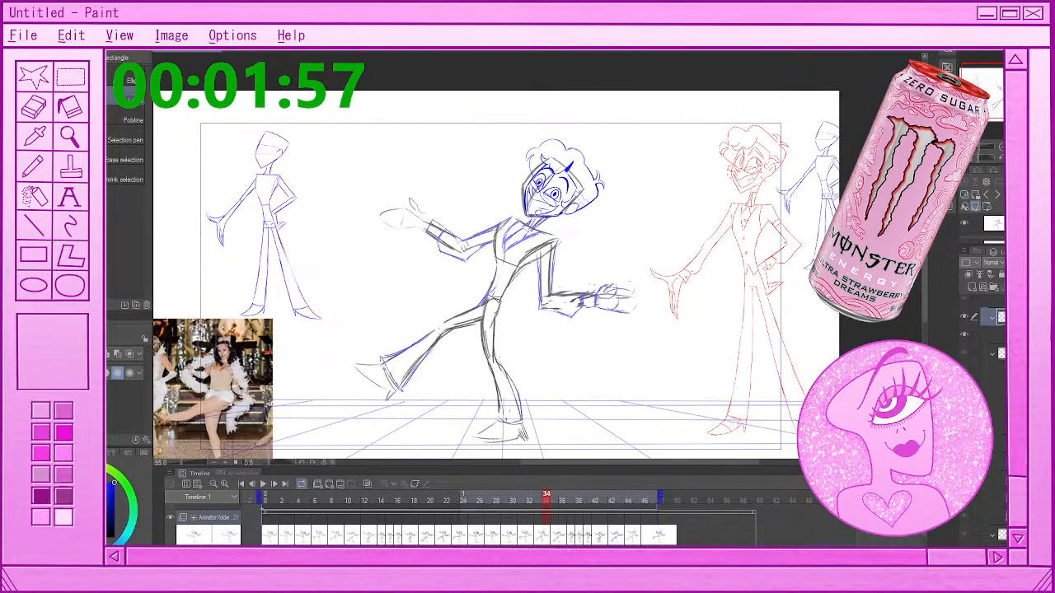
pyautogui.moveTo(516, 211)
pyautogui.mouseDown()
pyautogui.moveTo(511, 158)
pyautogui.moveTo(636, 165)
pyautogui.moveTo(632, 202)
pyautogui.moveTo(516, 211)
pyautogui.mouseUp()
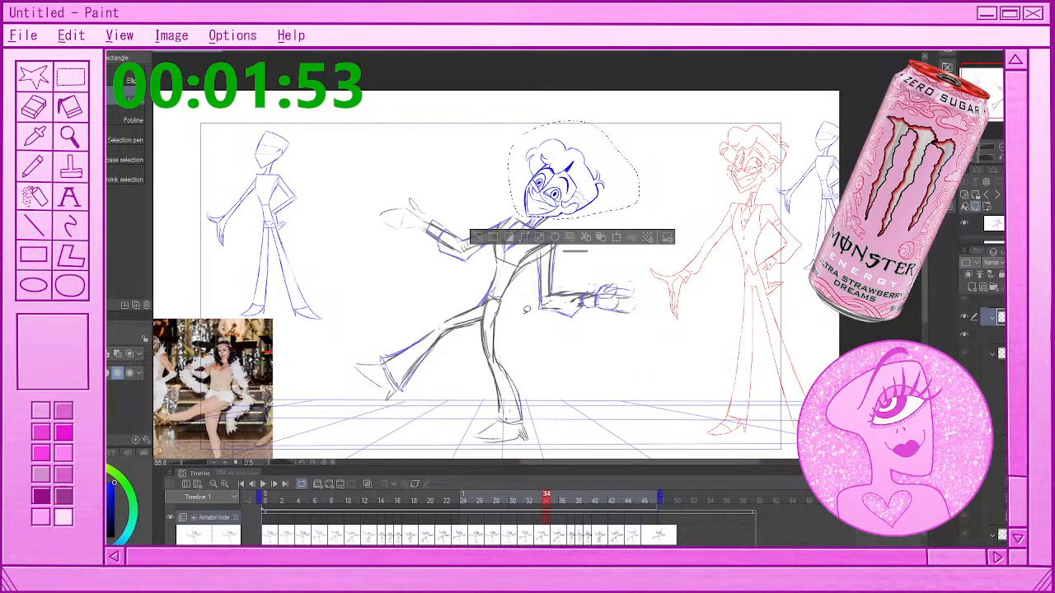
pyautogui.click(564, 540)
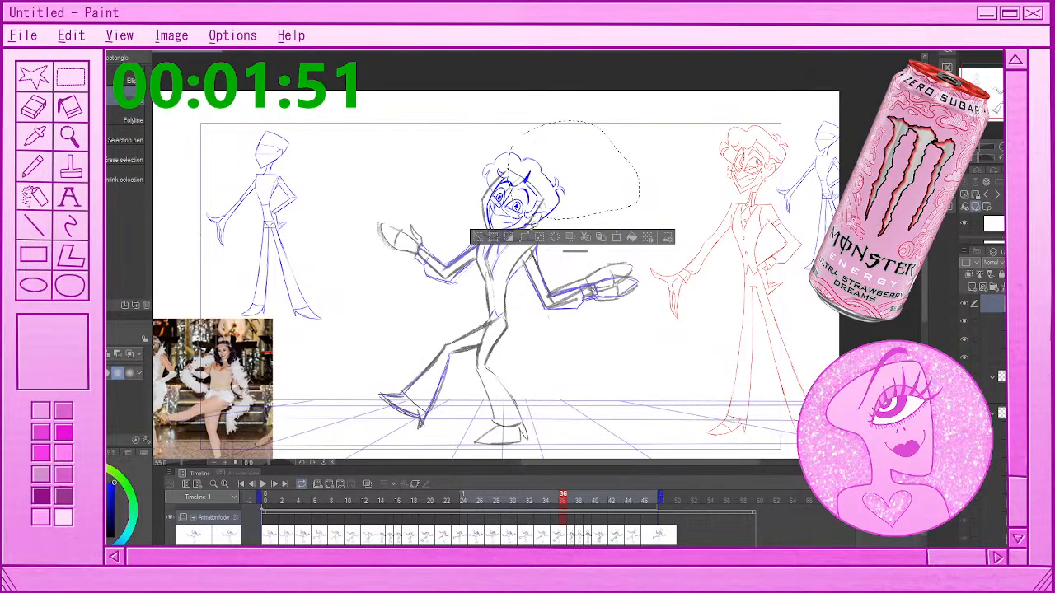
pyautogui.moveTo(499, 231)
pyautogui.mouseDown()
pyautogui.moveTo(486, 229)
pyautogui.moveTo(544, 145)
pyautogui.moveTo(569, 221)
pyautogui.moveTo(501, 233)
pyautogui.mouseUp()
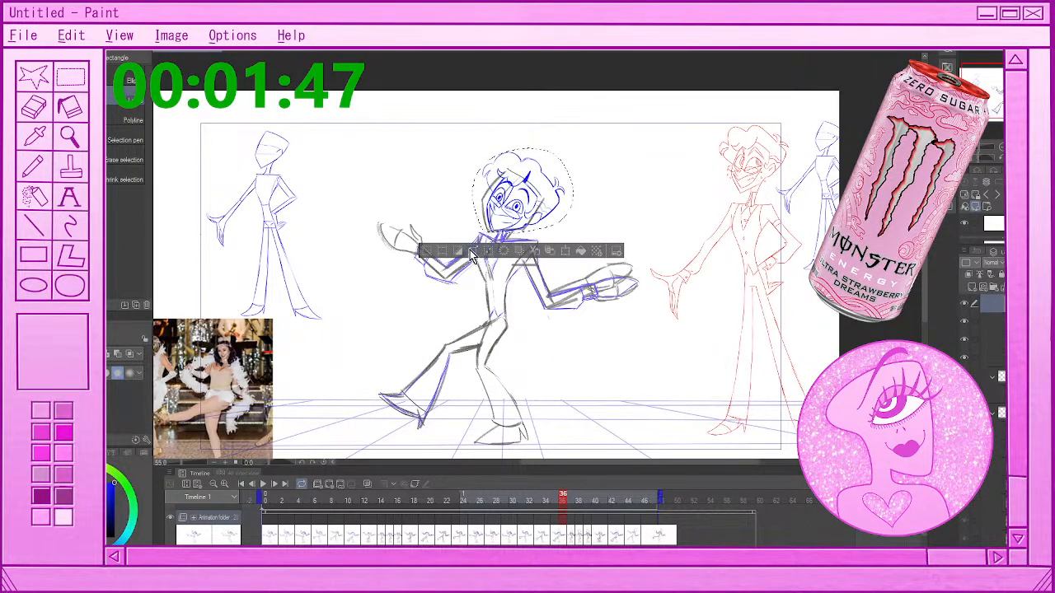
pyautogui.click(427, 251)
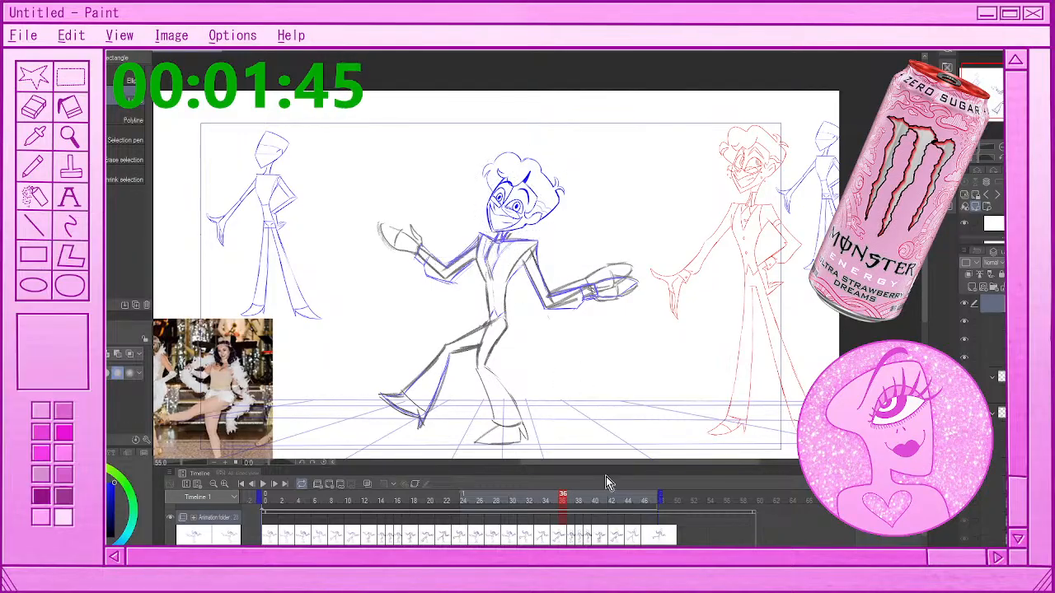
# Lasso and erase the grey rough heads from the drawings at frames 37 and 38, deselecting after each
pyautogui.click(575, 537)
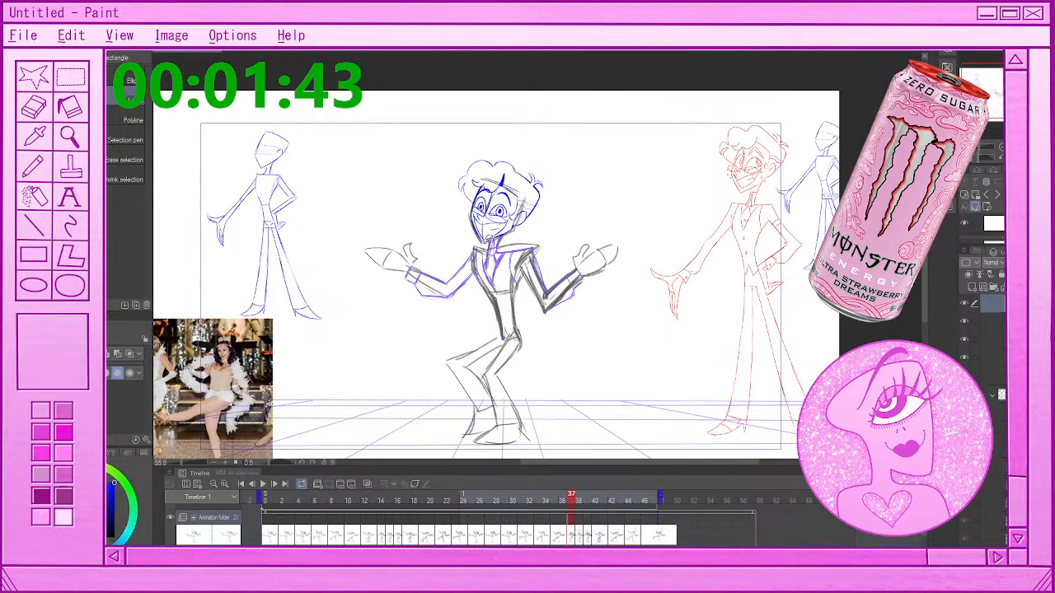
pyautogui.moveTo(495, 239)
pyautogui.mouseDown()
pyautogui.moveTo(474, 148)
pyautogui.moveTo(548, 176)
pyautogui.moveTo(543, 216)
pyautogui.moveTo(493, 241)
pyautogui.mouseUp()
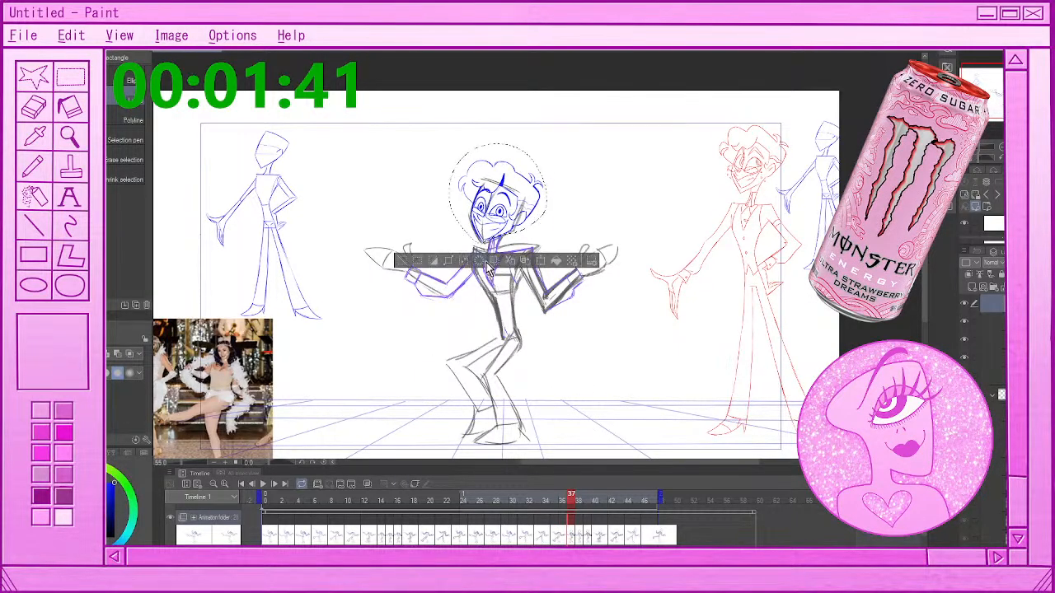
pyautogui.click(404, 258)
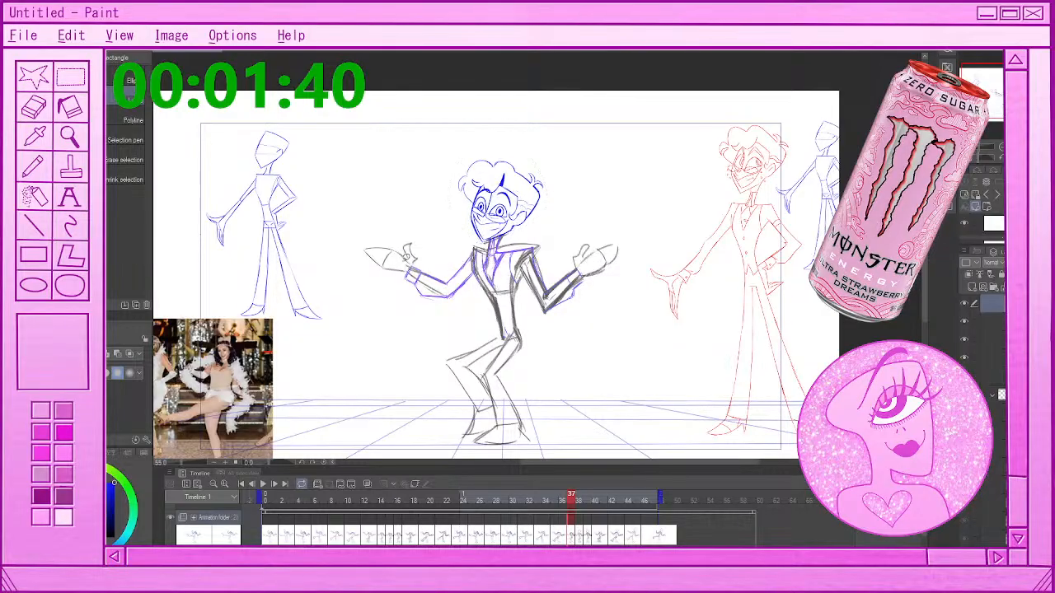
pyautogui.click(581, 537)
pyautogui.moveTo(492, 244)
pyautogui.mouseDown()
pyautogui.moveTo(507, 154)
pyautogui.moveTo(536, 226)
pyautogui.moveTo(492, 244)
pyautogui.mouseUp()
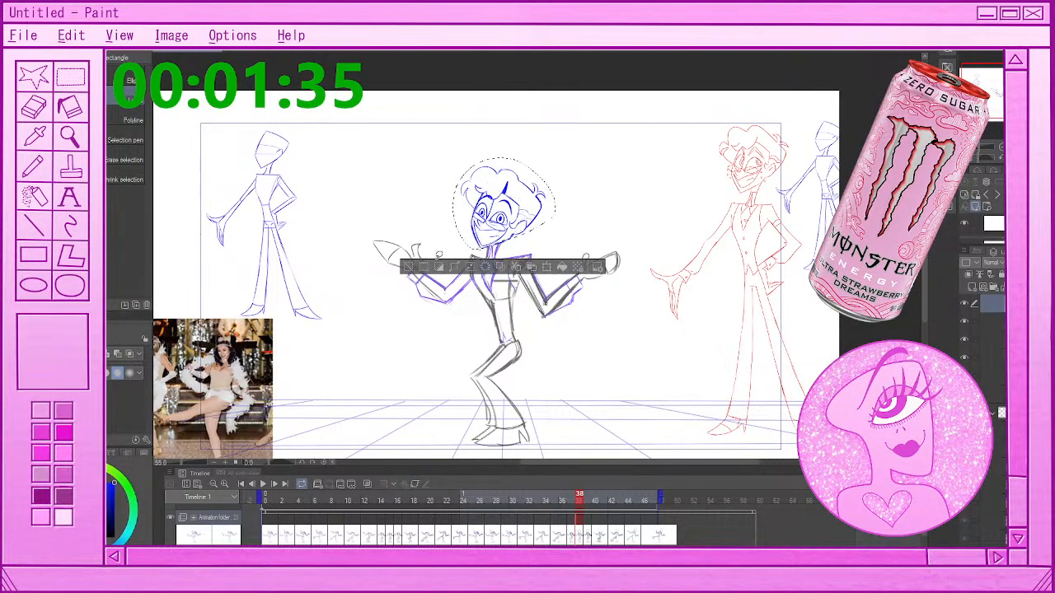
pyautogui.click(410, 265)
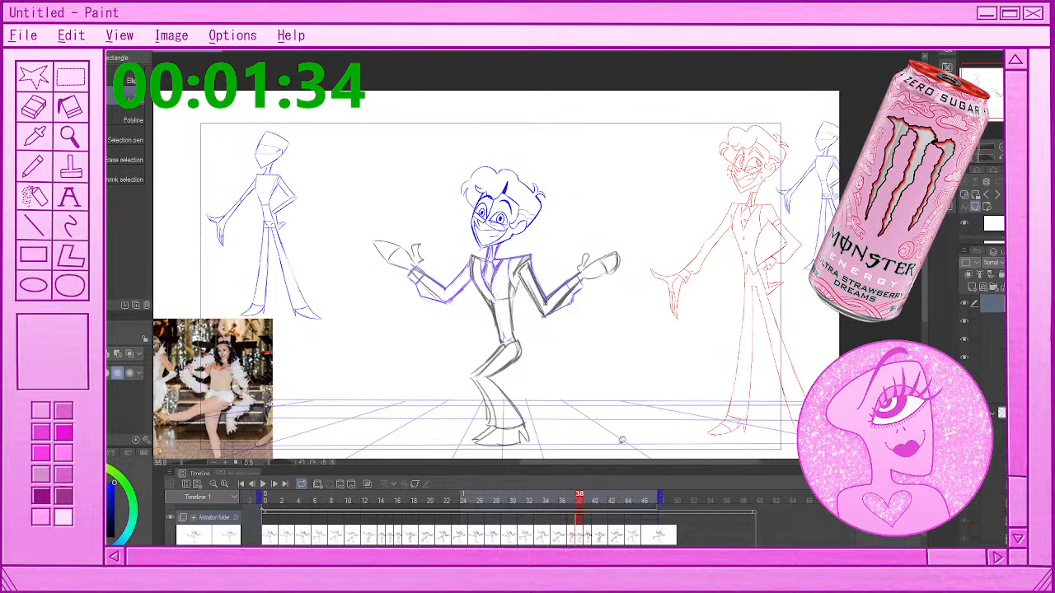
# Lasso and erase the grey rough head from the drawing at frame 39, then deselect
pyautogui.click(589, 536)
pyautogui.moveTo(490, 239)
pyautogui.mouseDown()
pyautogui.moveTo(461, 239)
pyautogui.moveTo(544, 133)
pyautogui.moveTo(574, 176)
pyautogui.moveTo(531, 224)
pyautogui.moveTo(494, 244)
pyautogui.mouseUp()
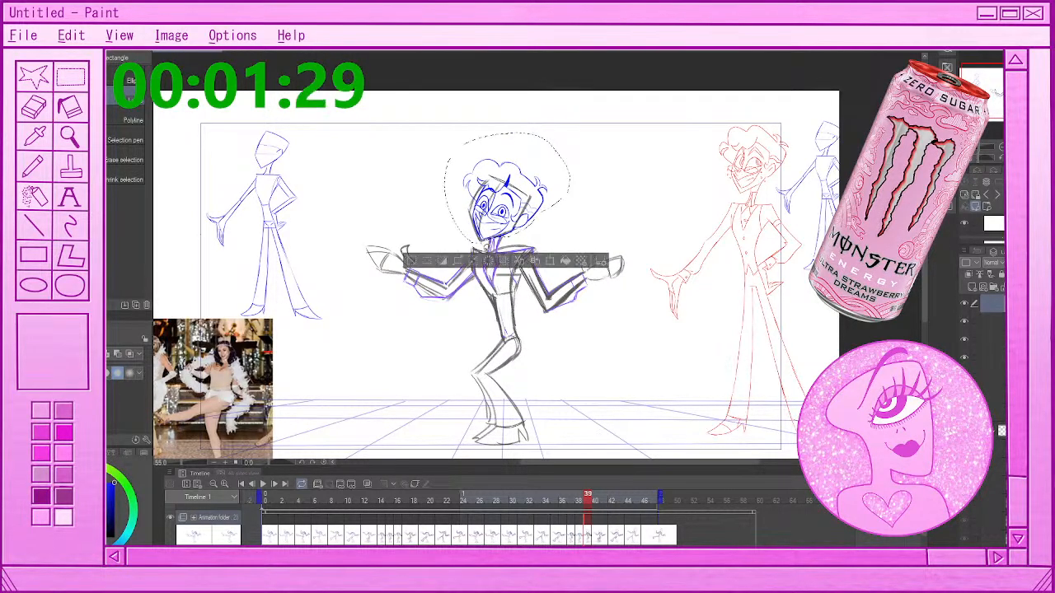
pyautogui.click(489, 260)
pyautogui.click(411, 263)
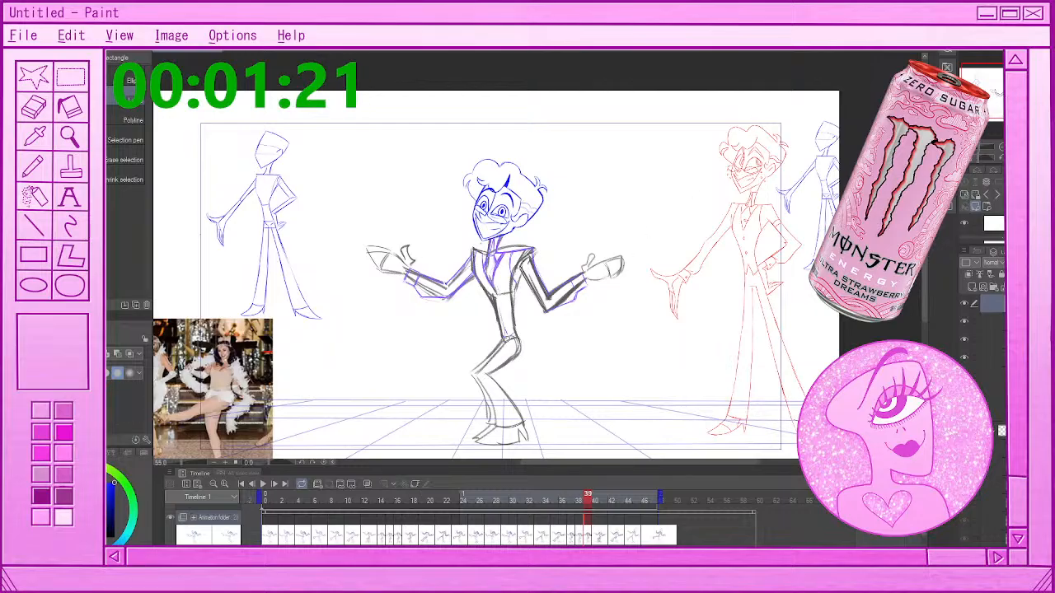
# Lasso and erase the grey rough head from the drawing at frame 40, then deselect
pyautogui.click(592, 499)
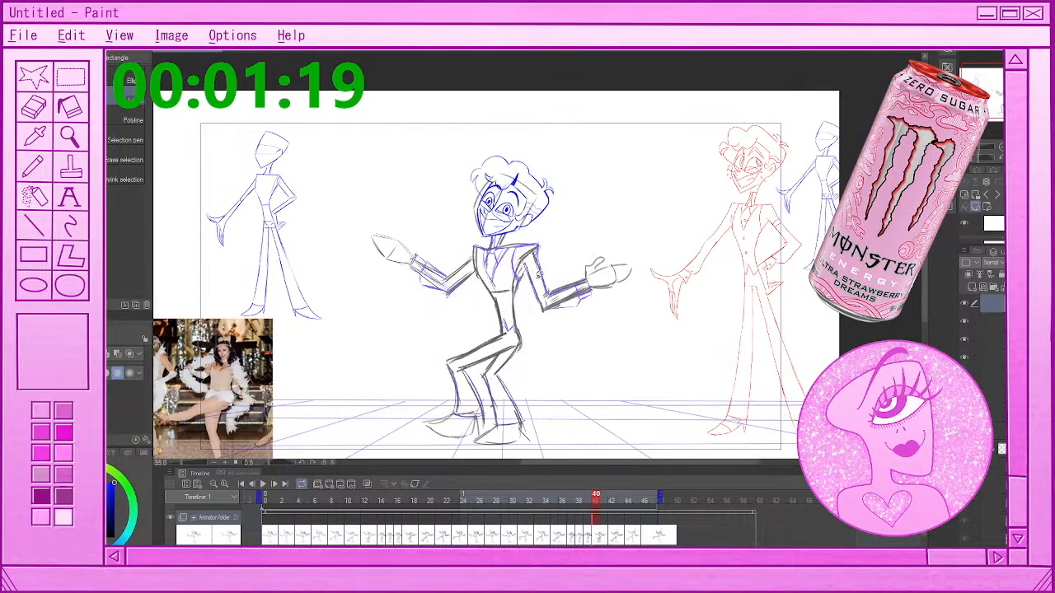
pyautogui.moveTo(495, 233)
pyautogui.mouseDown()
pyautogui.moveTo(464, 212)
pyautogui.moveTo(520, 146)
pyautogui.moveTo(565, 217)
pyautogui.moveTo(504, 234)
pyautogui.mouseUp()
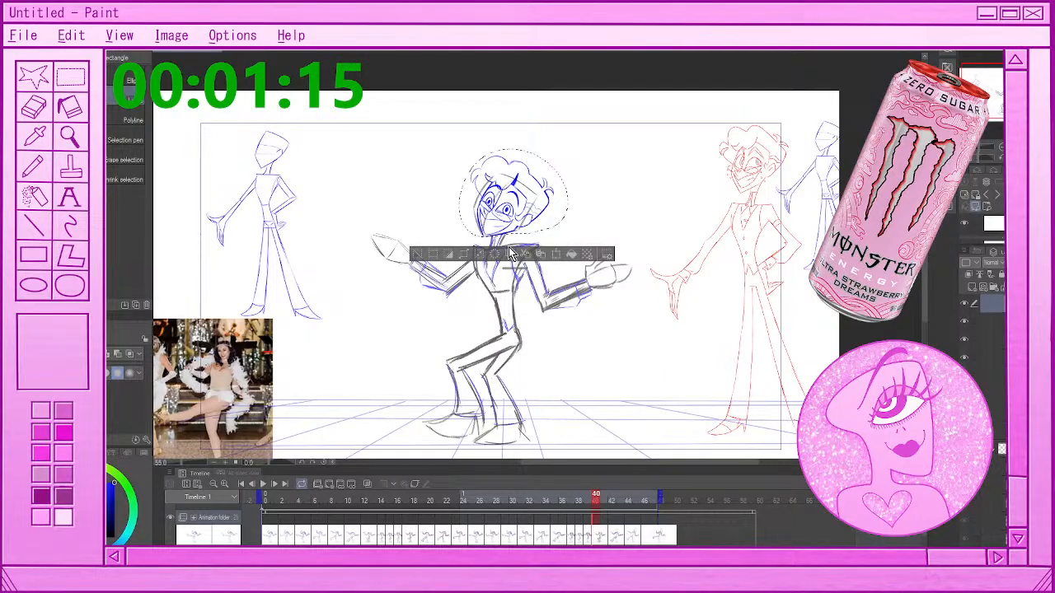
pyautogui.press('Delete')
pyautogui.hotkey('ctrl', 'd')
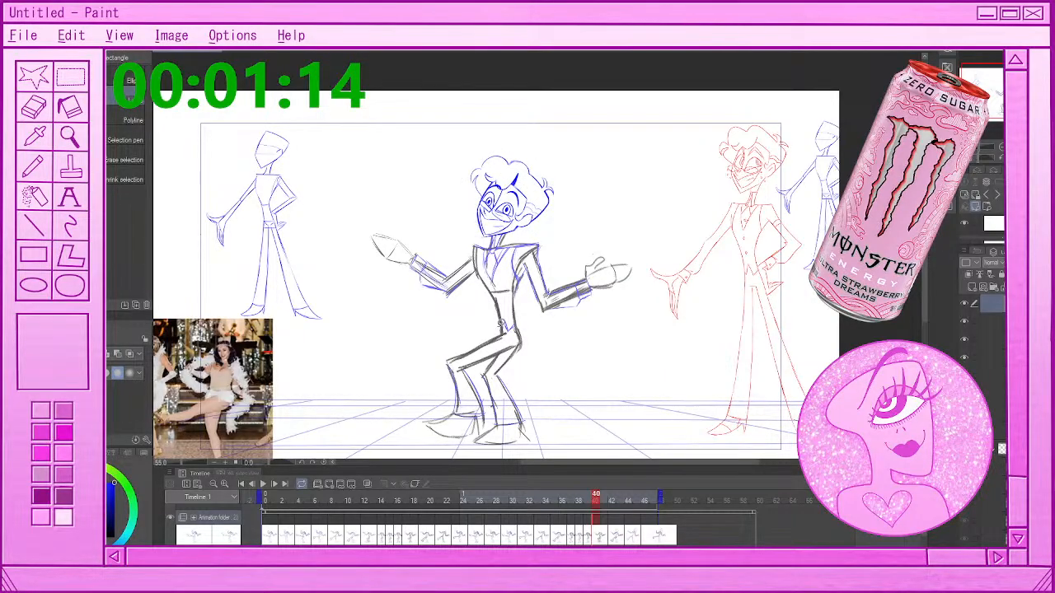
# Lasso and erase the grey rough head from the drawing at frame 42, then deselect
pyautogui.press('Right')
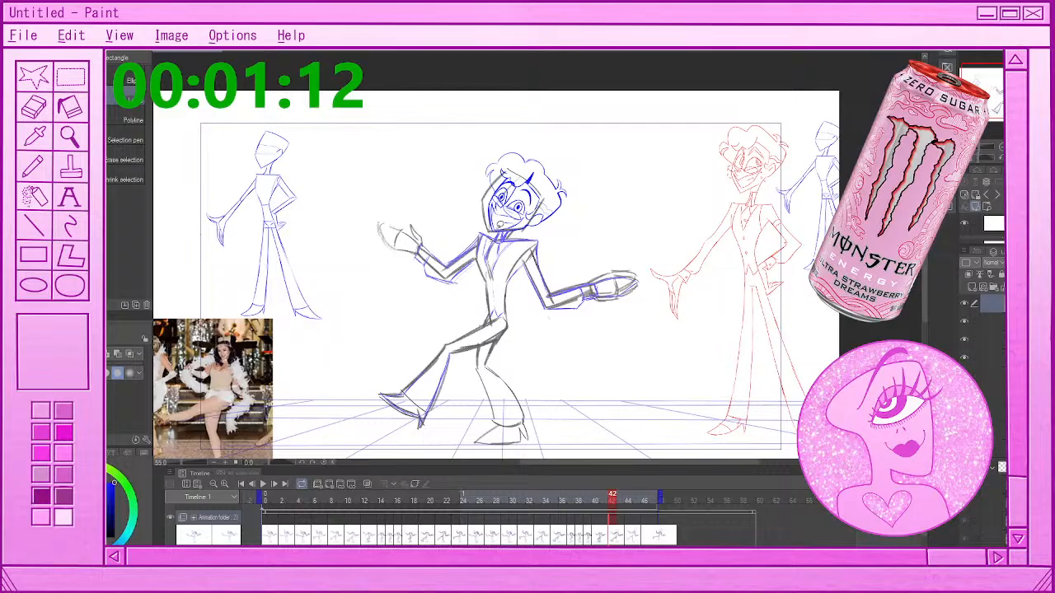
pyautogui.moveTo(489, 234); pyautogui.dragTo(554, 220)
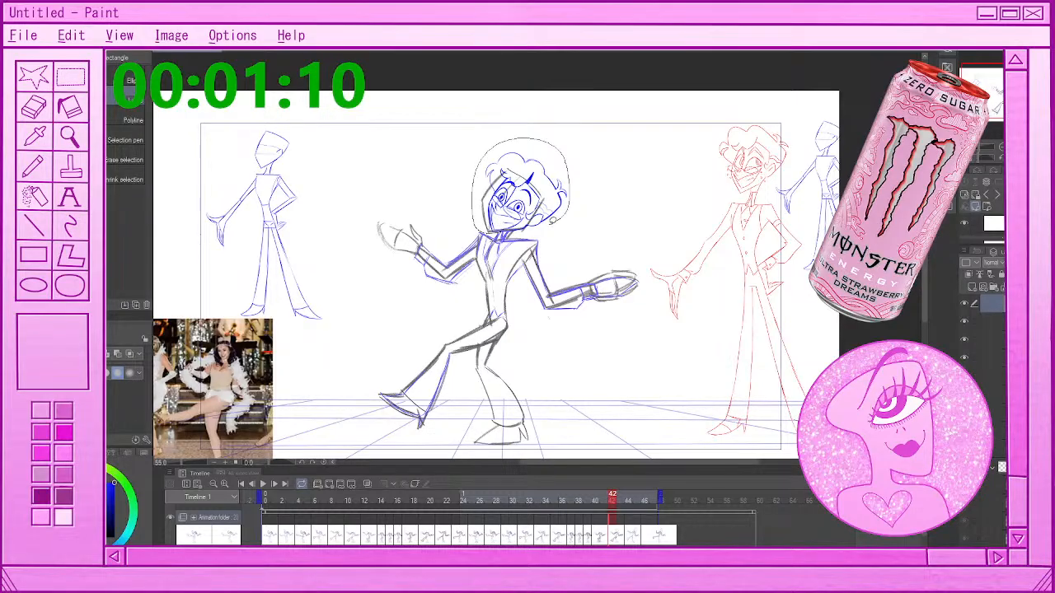
pyautogui.press('Delete')
pyautogui.hotkey('ctrl', 'd')
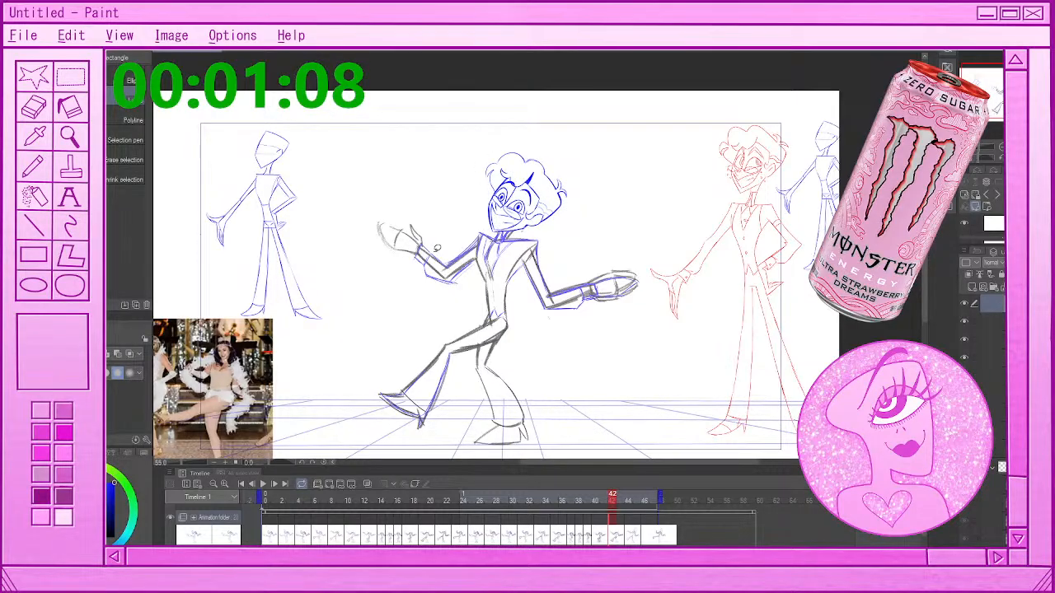
# Lasso and erase the grey rough heads from the drawings at frames 44 and 46, deselecting after each
pyautogui.press('Right')
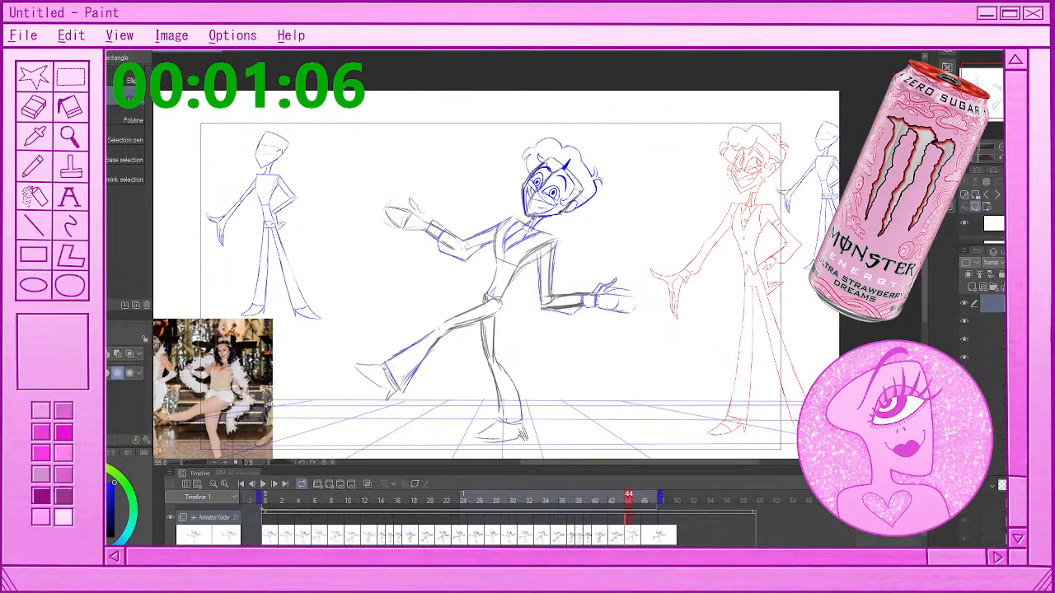
pyautogui.moveTo(520, 213); pyautogui.dragTo(529, 216)
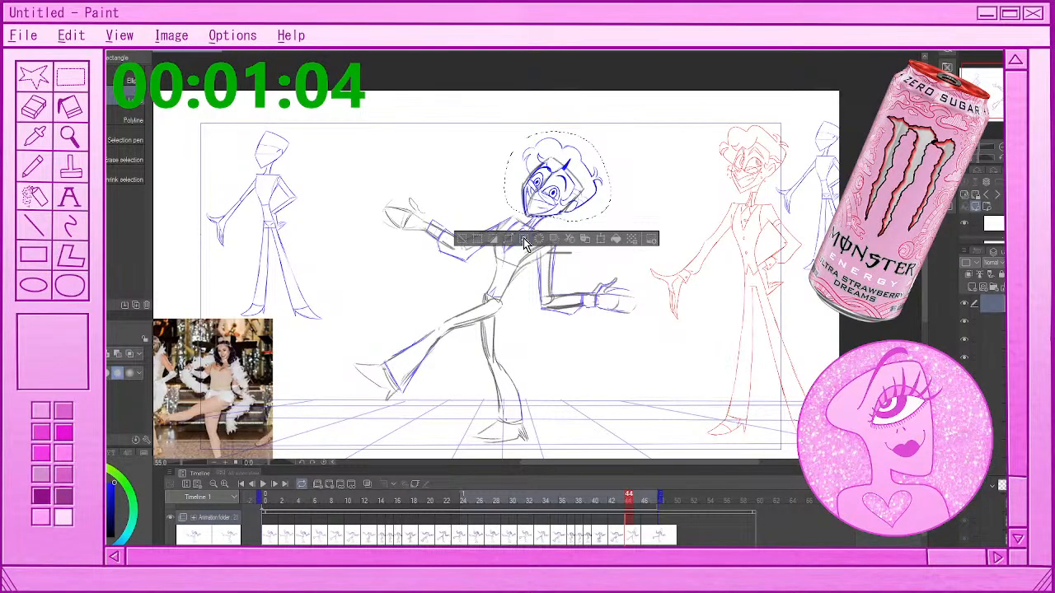
pyautogui.press('Delete')
pyautogui.hotkey('ctrl', 'd')
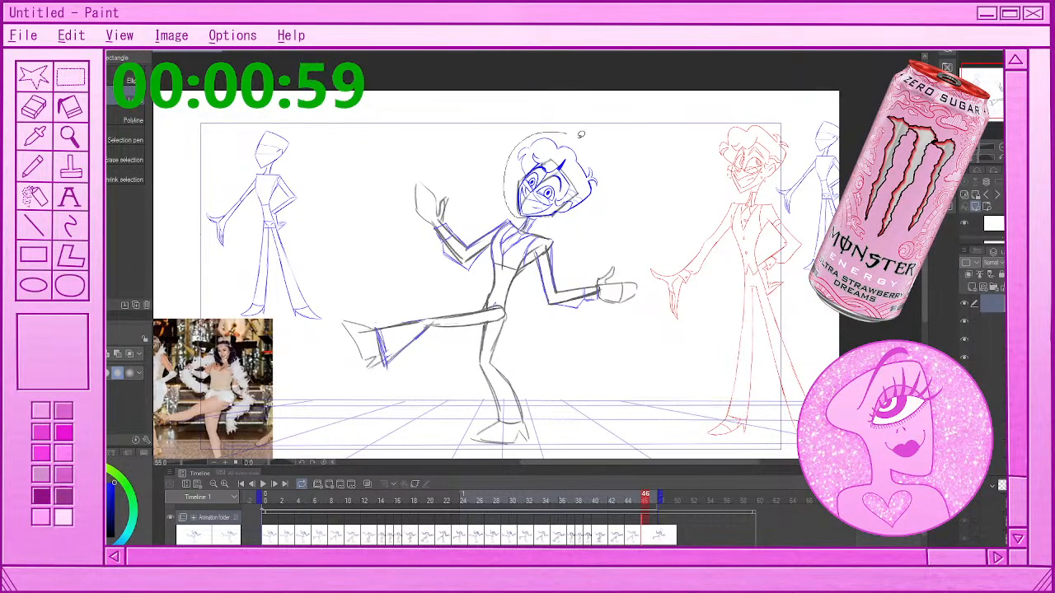
pyautogui.moveTo(568, 133)
pyautogui.mouseDown()
pyautogui.moveTo(562, 218)
pyautogui.moveTo(519, 216)
pyautogui.mouseUp()
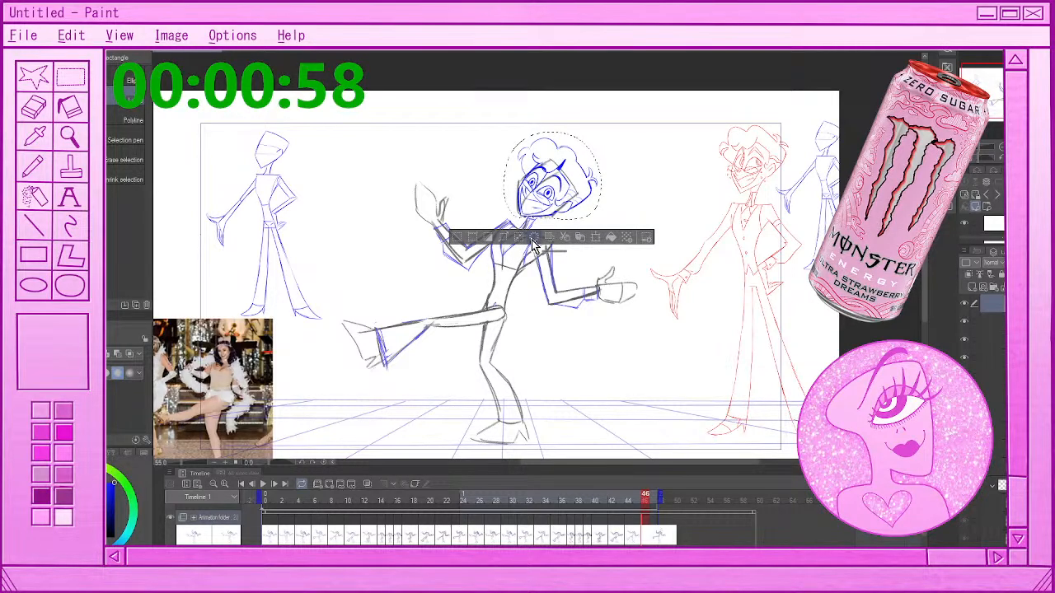
pyautogui.hotkey('ctrl', 'd')
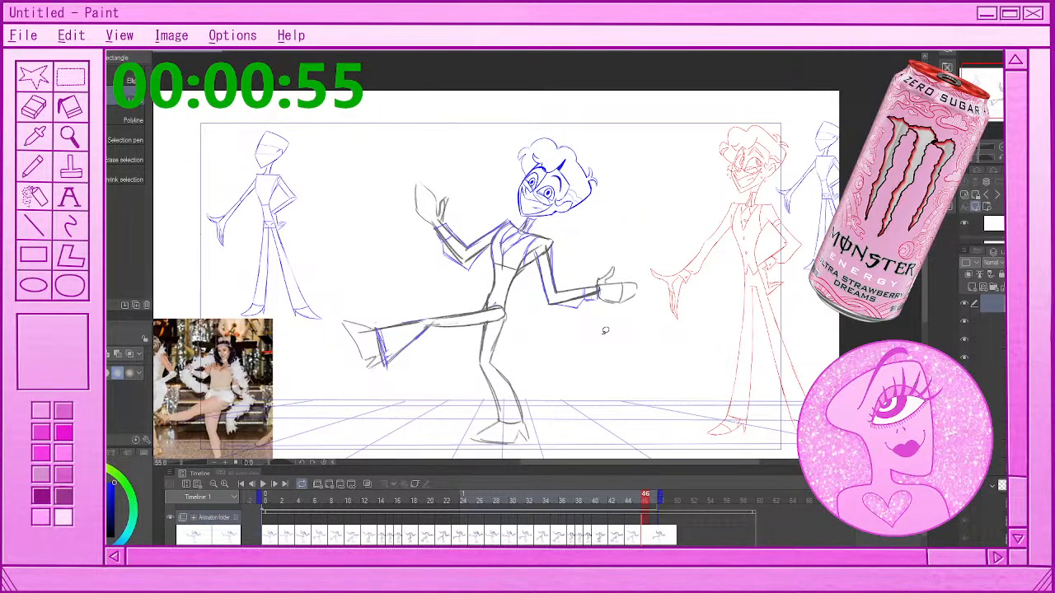
# Play the dance animation with the whole canvas in view to review the cleaned-up heads, then stop playback
pyautogui.scroll(-7, 569, 283)
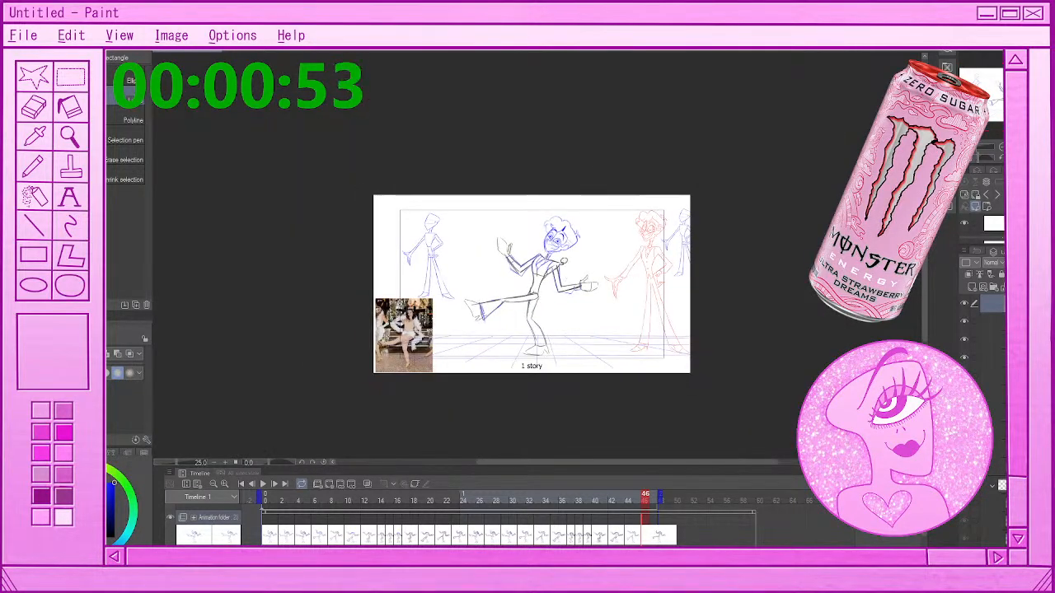
pyautogui.scroll(3, 557, 256)
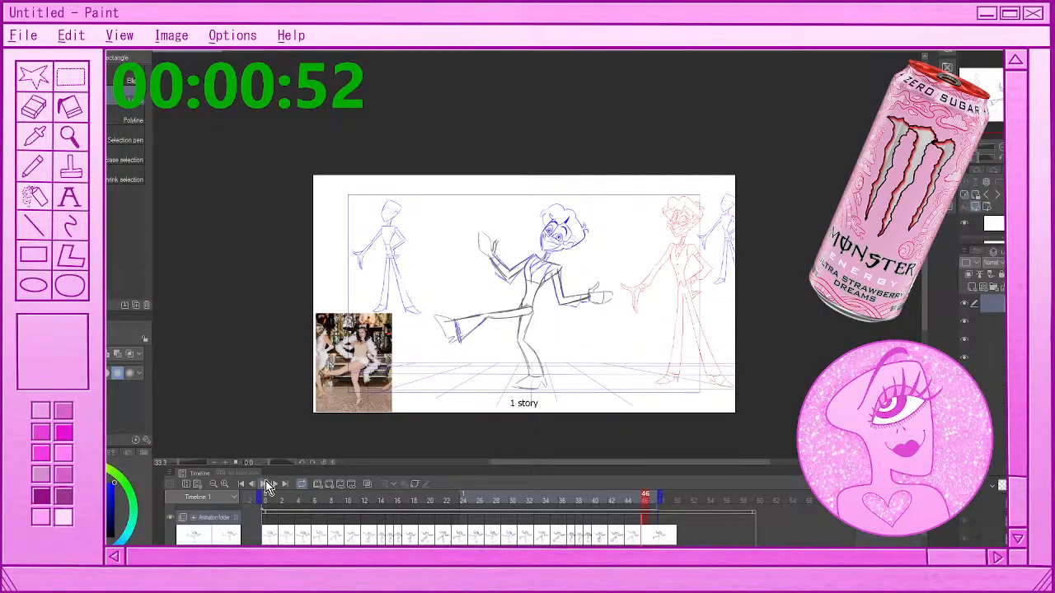
pyautogui.click(268, 485)
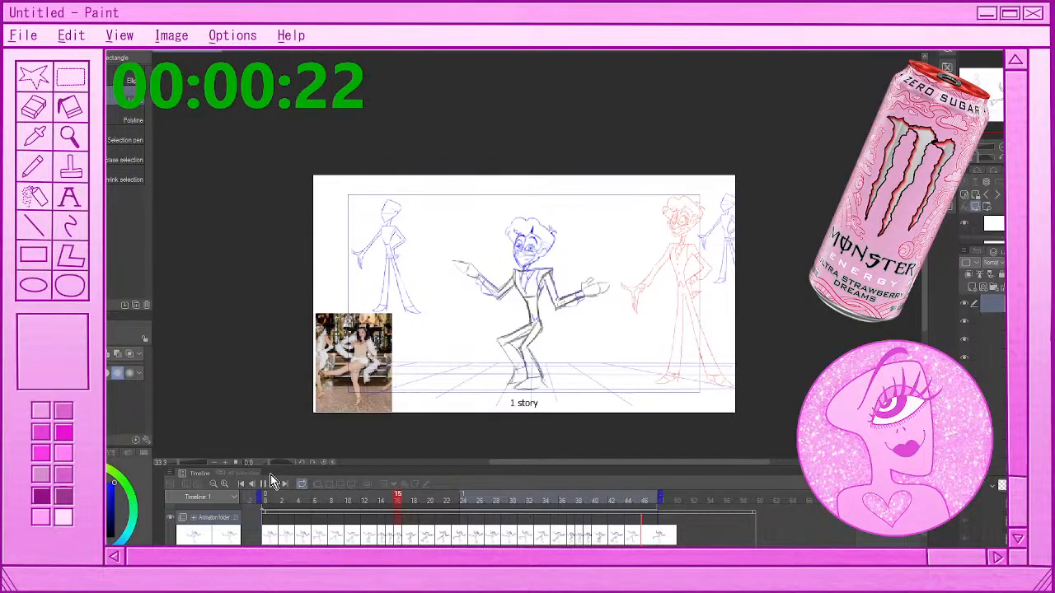
pyautogui.click(260, 485)
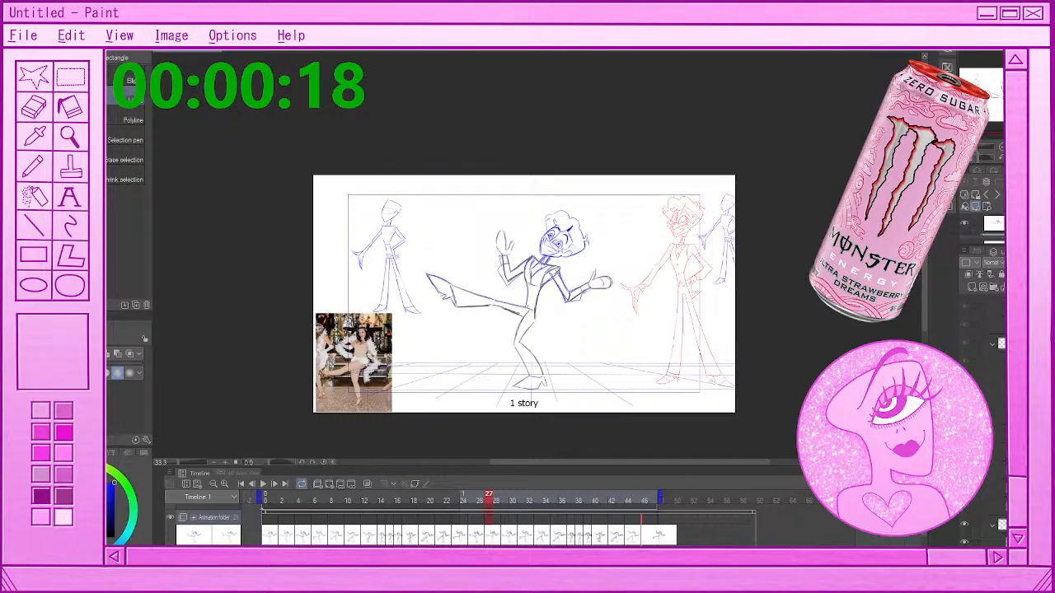
# Mirror the canvas view horizontally, replay the animation from near its beginning to check the poses, and stop playback
pyautogui.press('h')
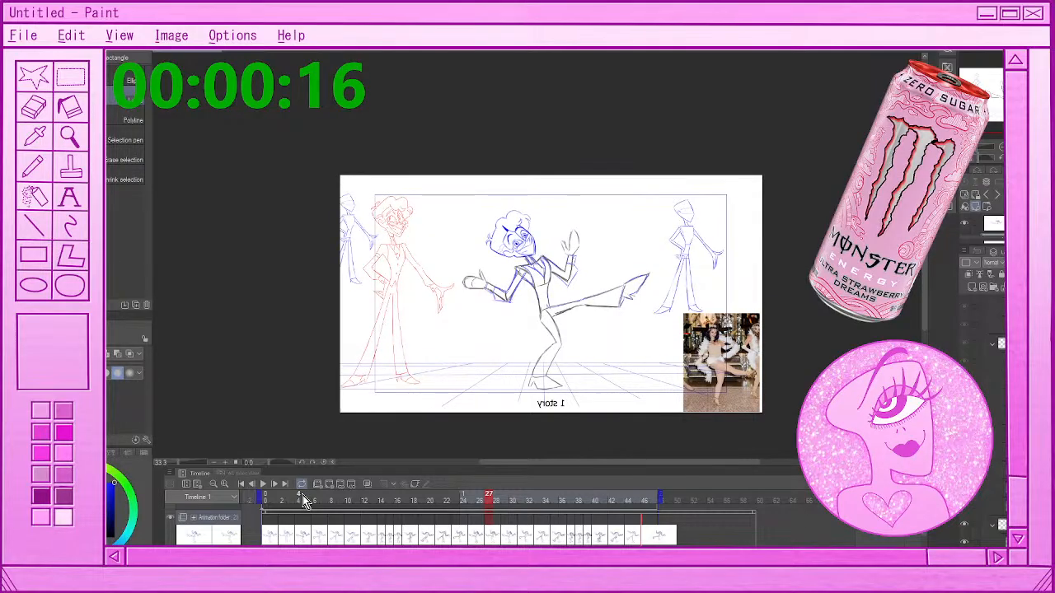
pyautogui.click(283, 501)
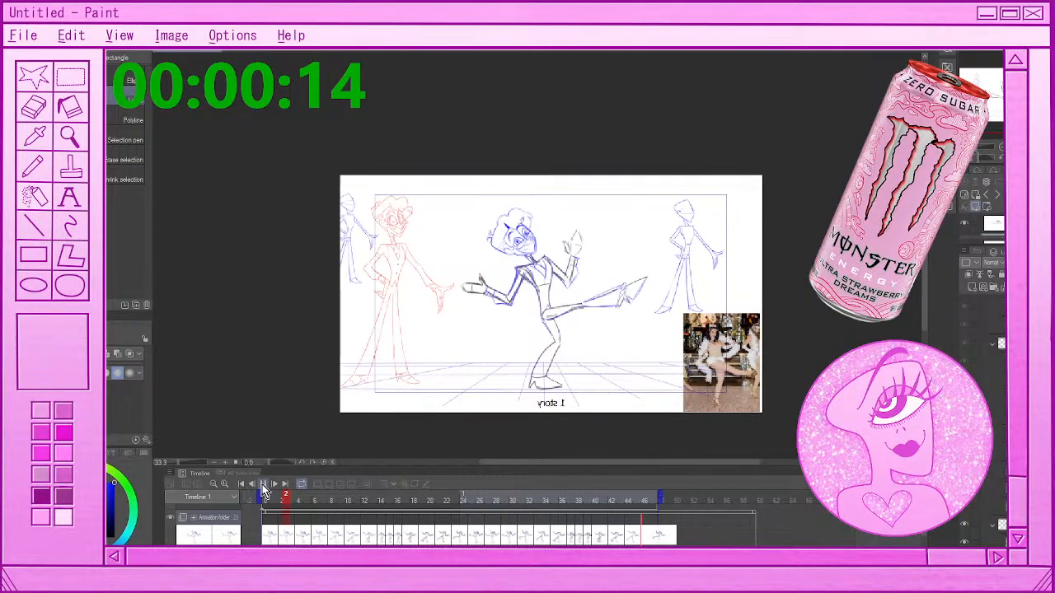
pyautogui.click(264, 488)
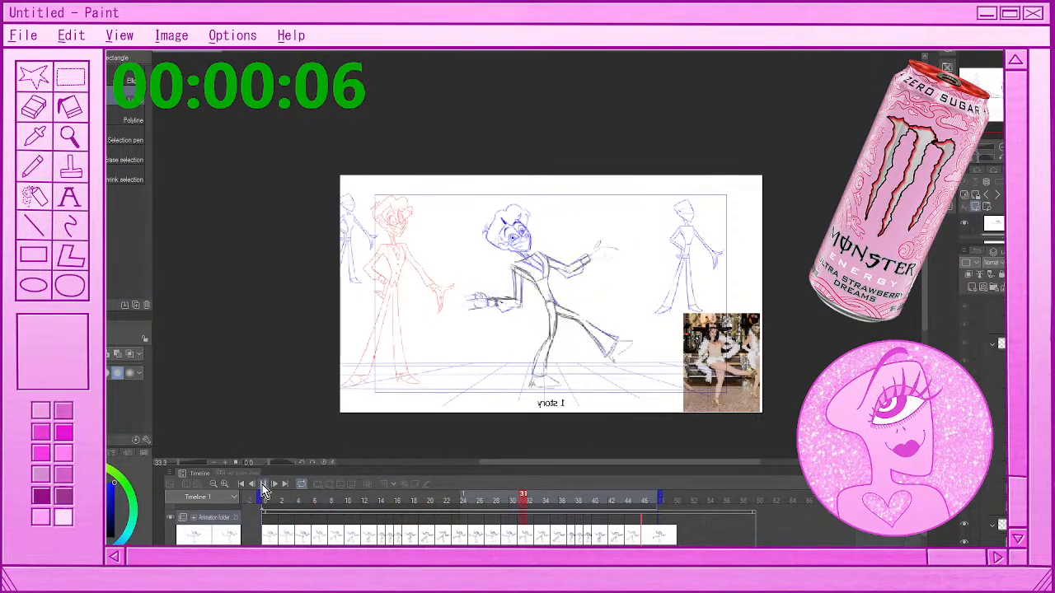
pyautogui.click(263, 486)
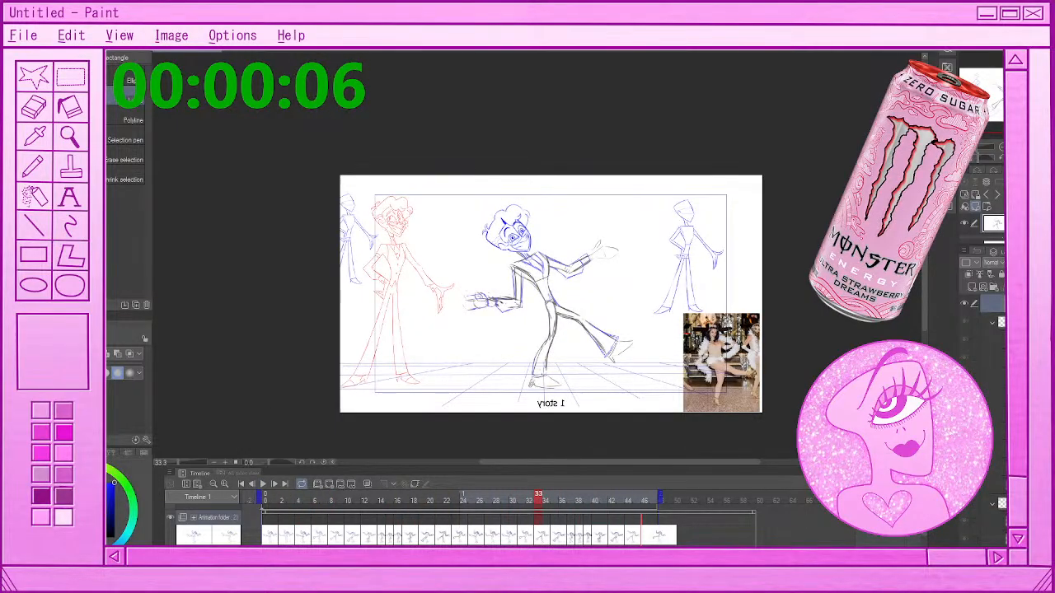